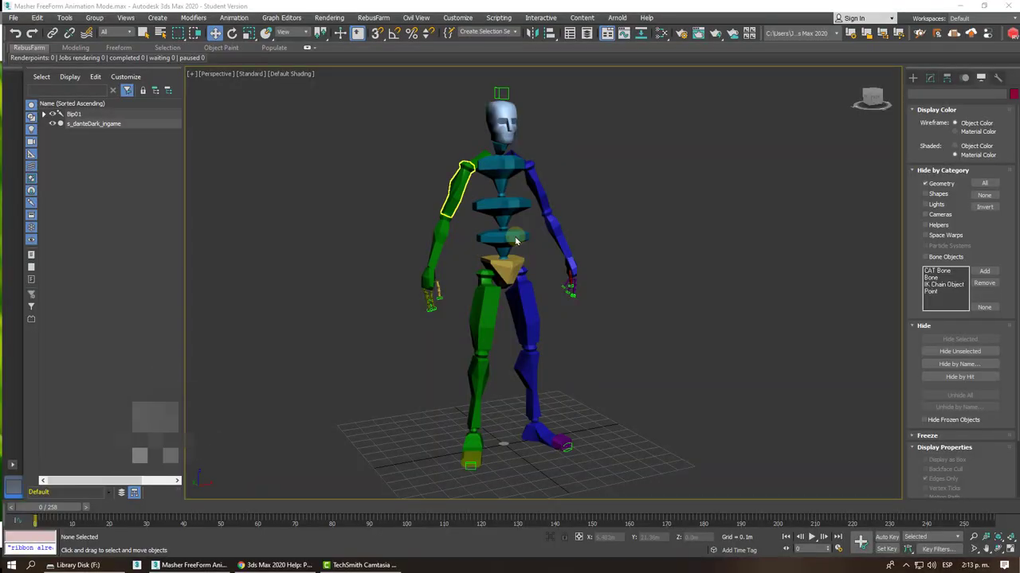
Step: Select Bip01 Head with the Move tool, enable Figure Mode, then select the right calf
click(913, 78)
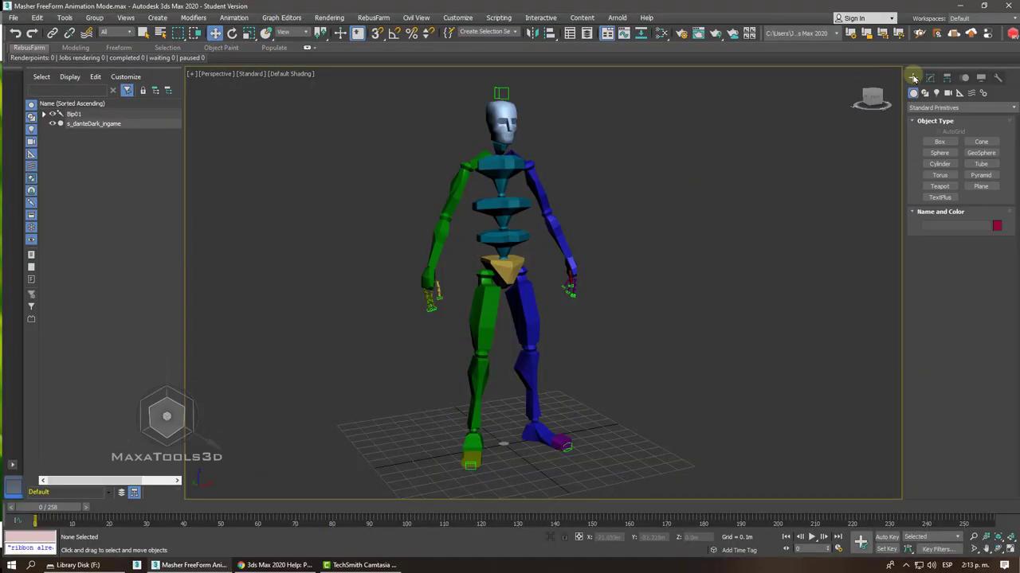
click(502, 121)
right_click(545, 155)
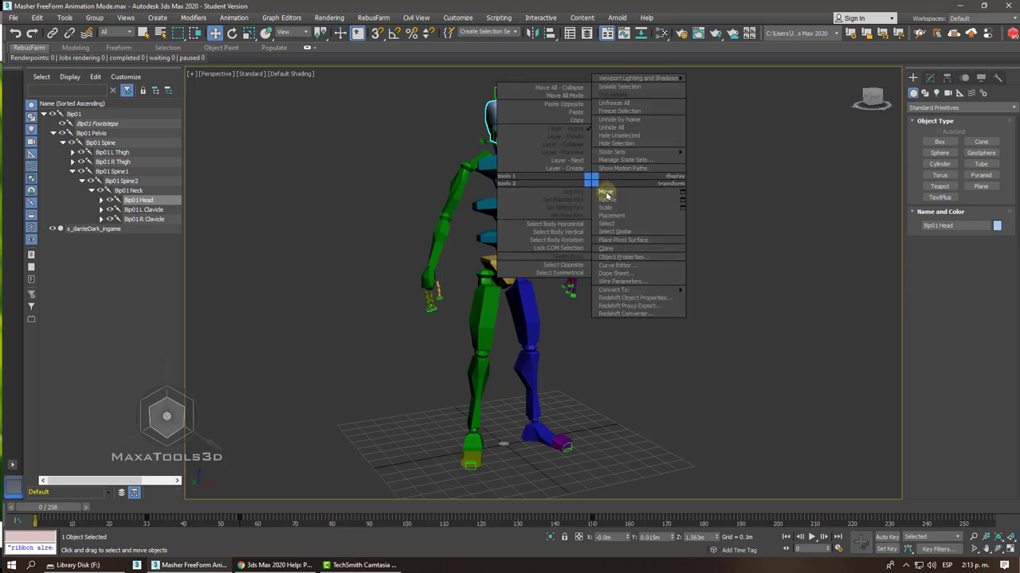
click(601, 196)
click(967, 82)
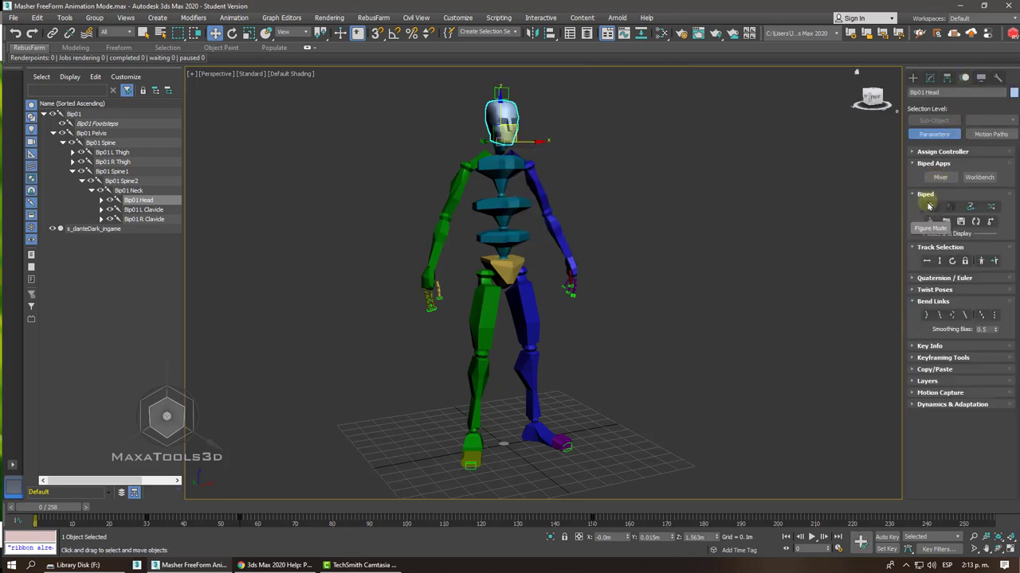
click(929, 206)
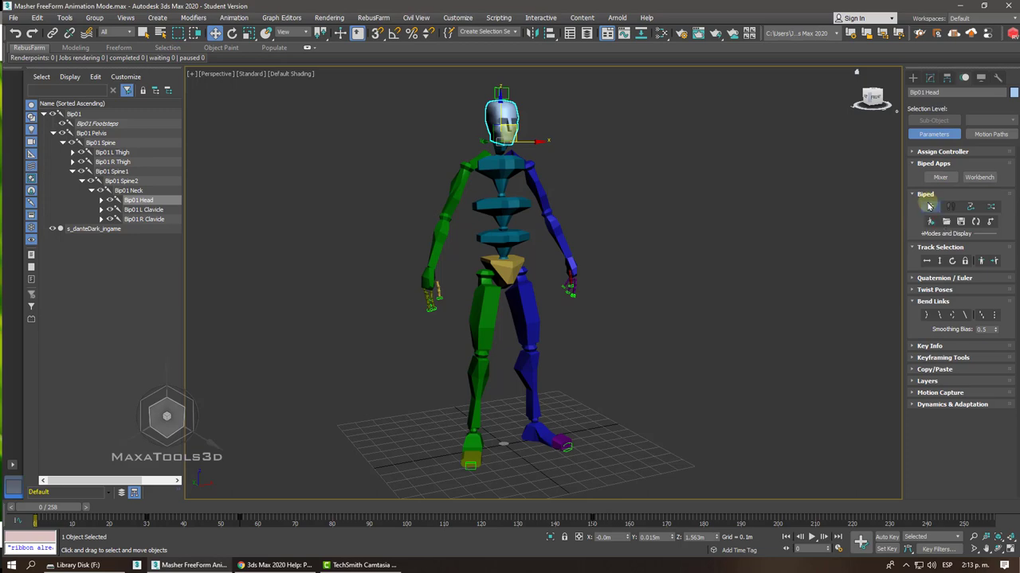
click(477, 375)
alt+middle_drag(478, 375, 486, 363)
Step: Unhide and re-hide Geometry under Hide by Category, then return to the Biped motion settings
click(980, 77)
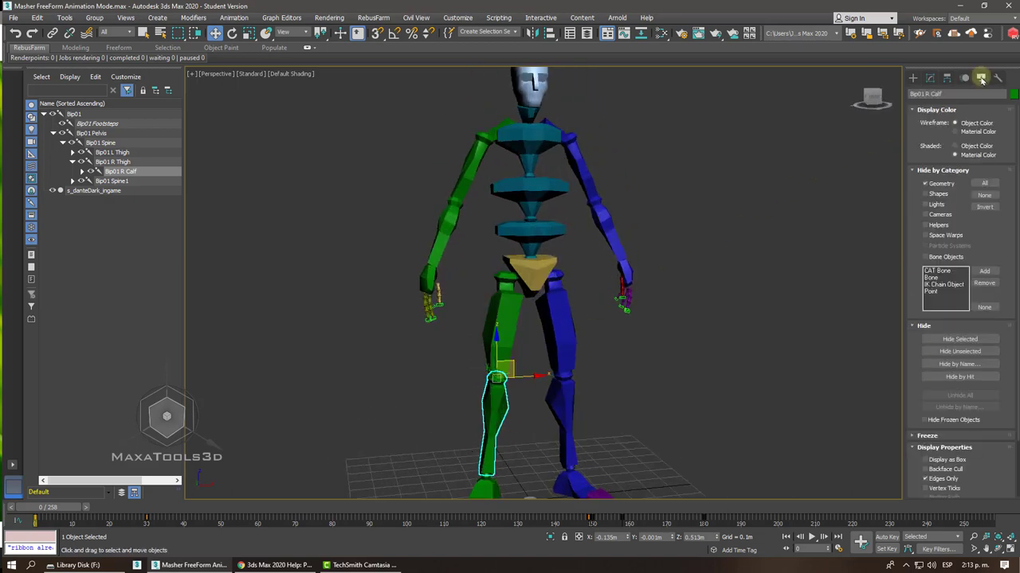
click(936, 183)
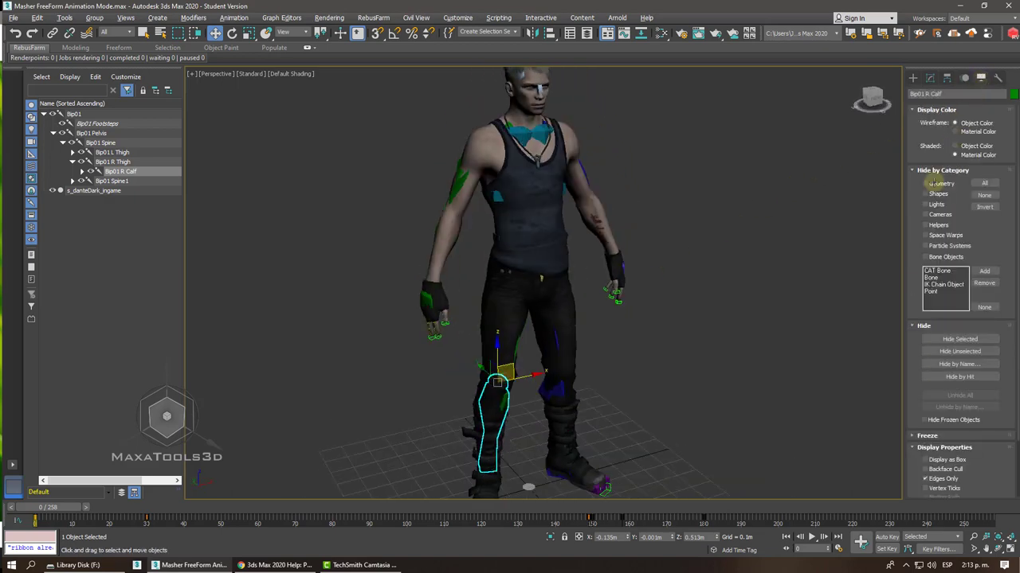
click(940, 183)
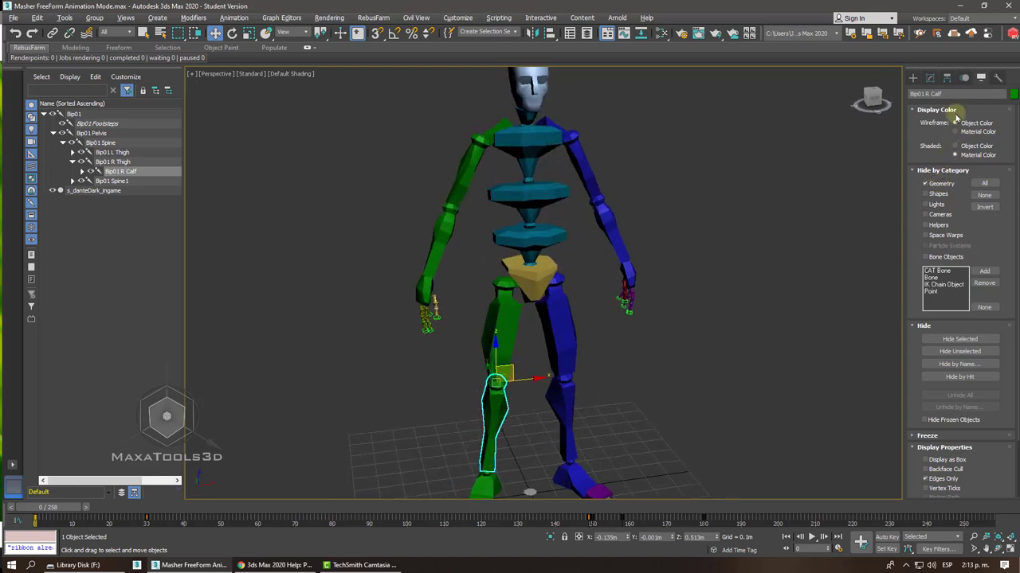
click(965, 79)
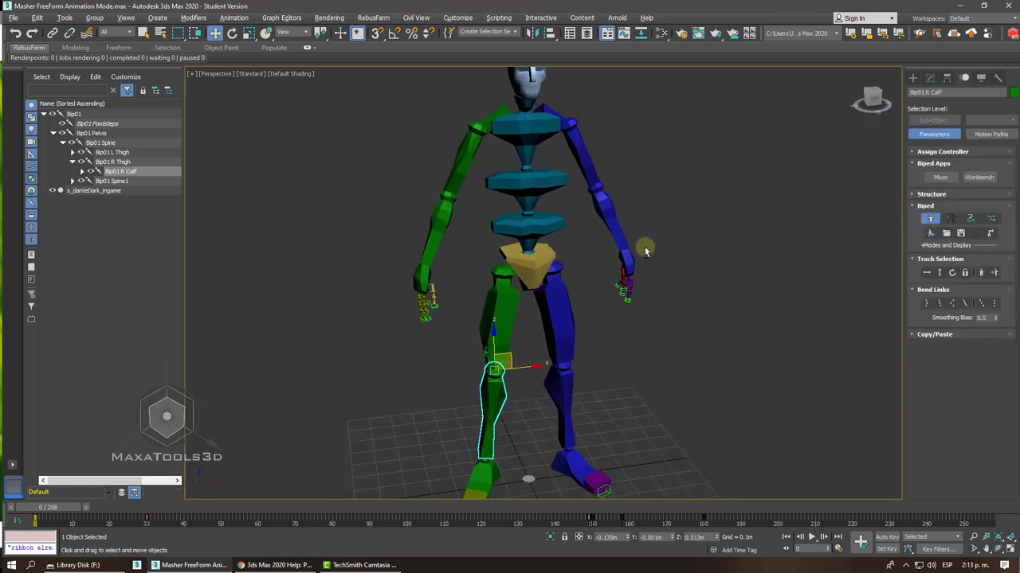
alt+middle_drag(644, 246, 646, 246)
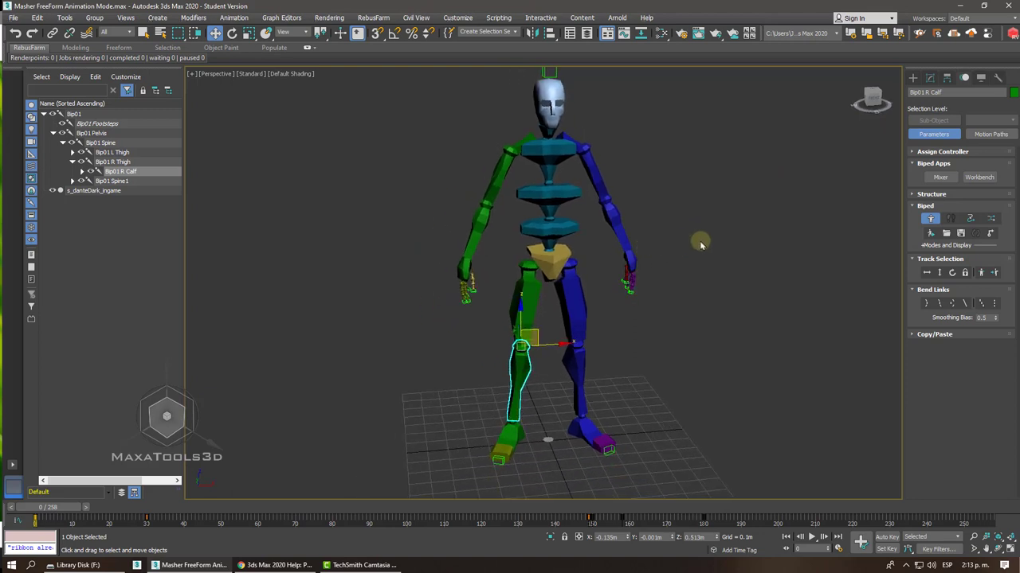
Step: Exit Figure Mode, scrub to frame 135, and window-select all 66 biped bones
click(931, 220)
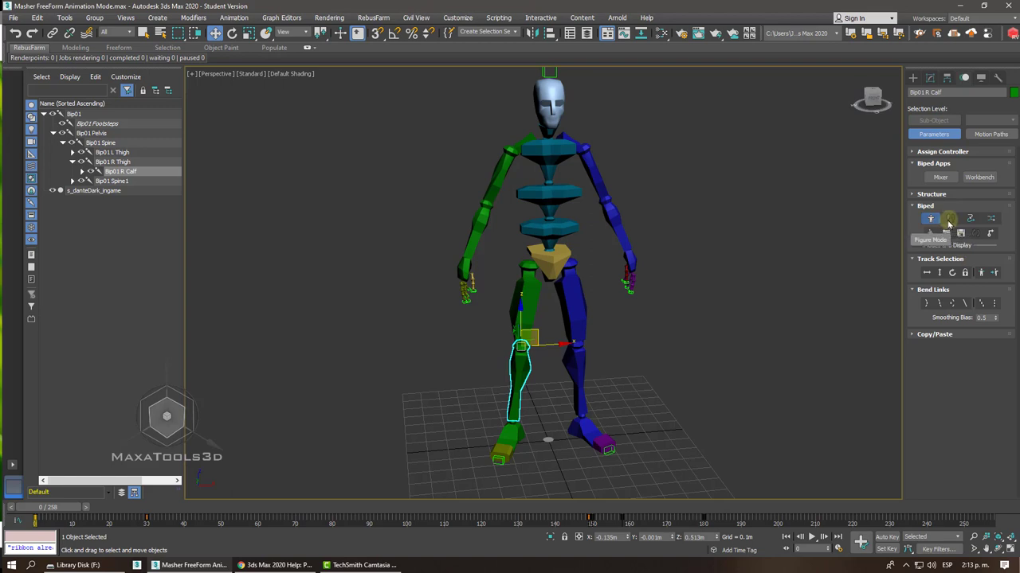
click(931, 220)
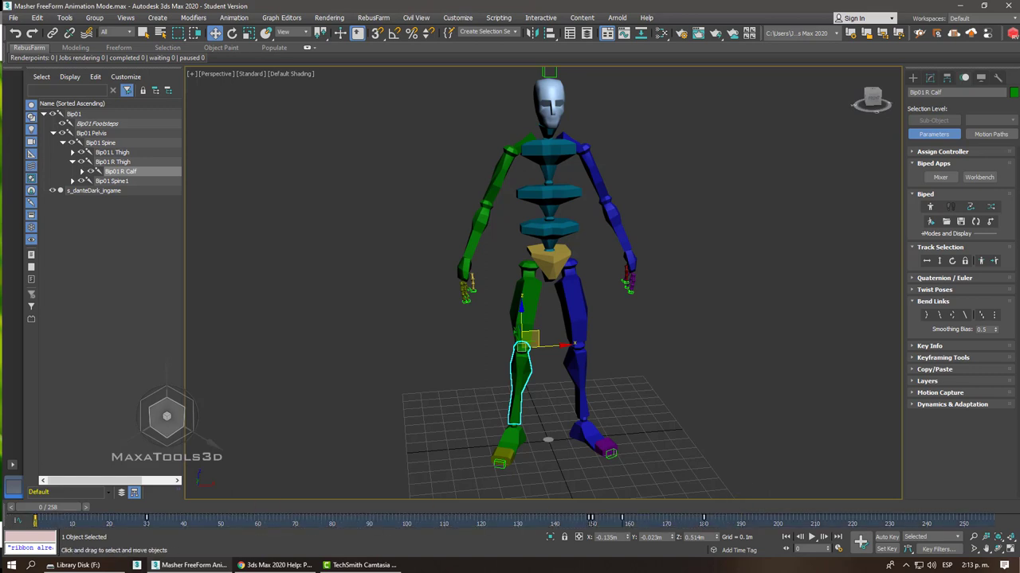
scroll(410, 243, down, 3)
mouse_move(38, 507)
mouse_down()
mouse_move(449, 502)
mouse_move(106, 466)
mouse_up()
drag(355, 117, 685, 489)
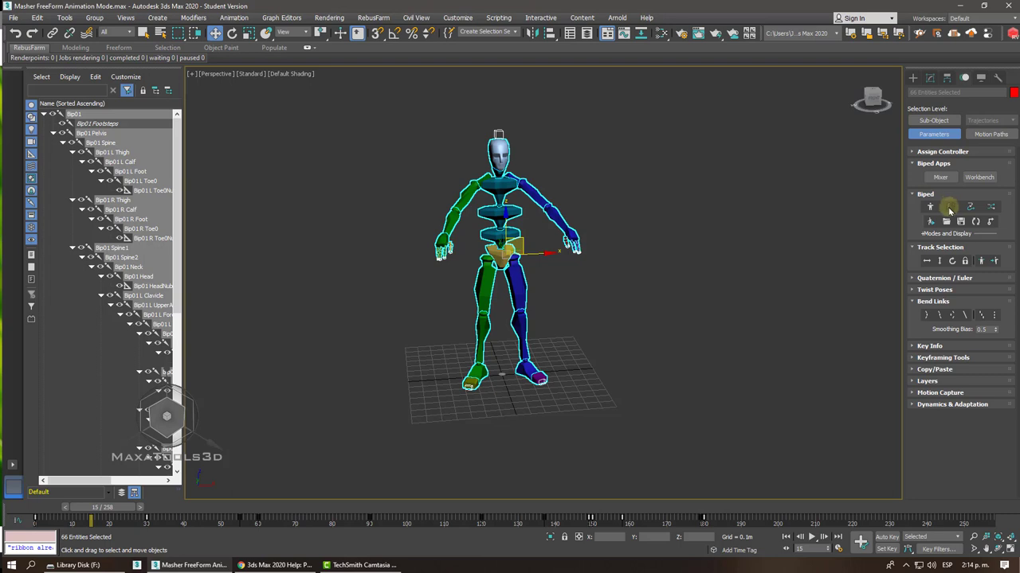
Step: Clear Selected Tracks from Keyframing Tools, deselect the biped, and scrub to frame 67 to check
click(923, 358)
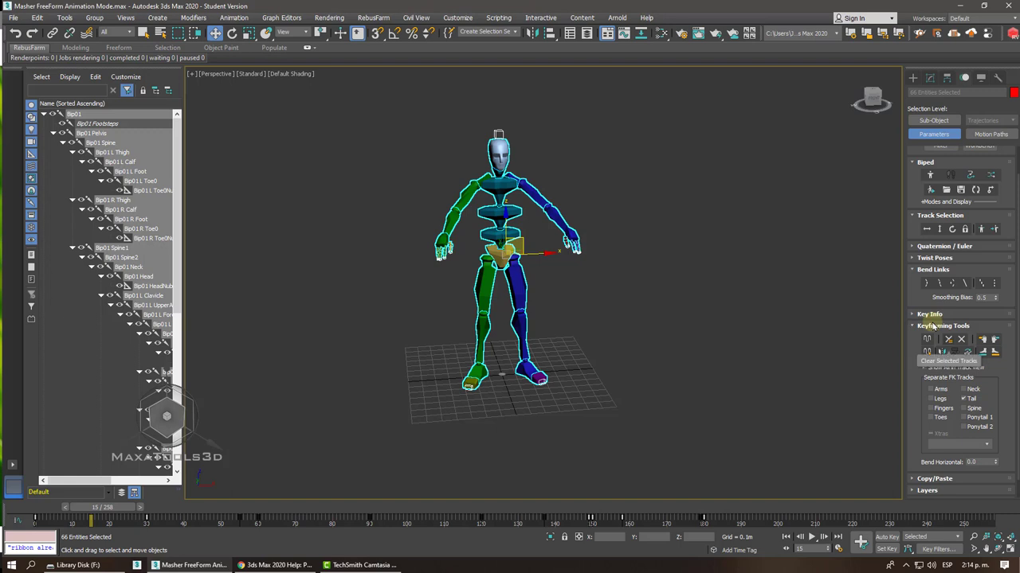
click(959, 340)
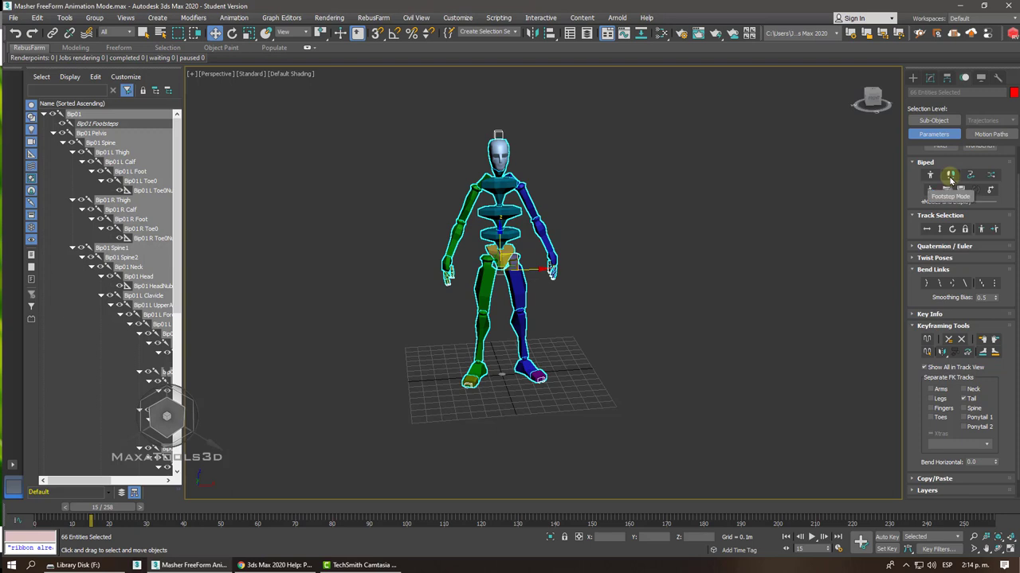
click(950, 180)
click(644, 328)
mouse_move(102, 507)
mouse_down()
mouse_move(677, 514)
mouse_move(34, 514)
mouse_up()
Step: At frame 0, select the pelvis, enable Move All Mode, and drag the biped up-left
key(w)
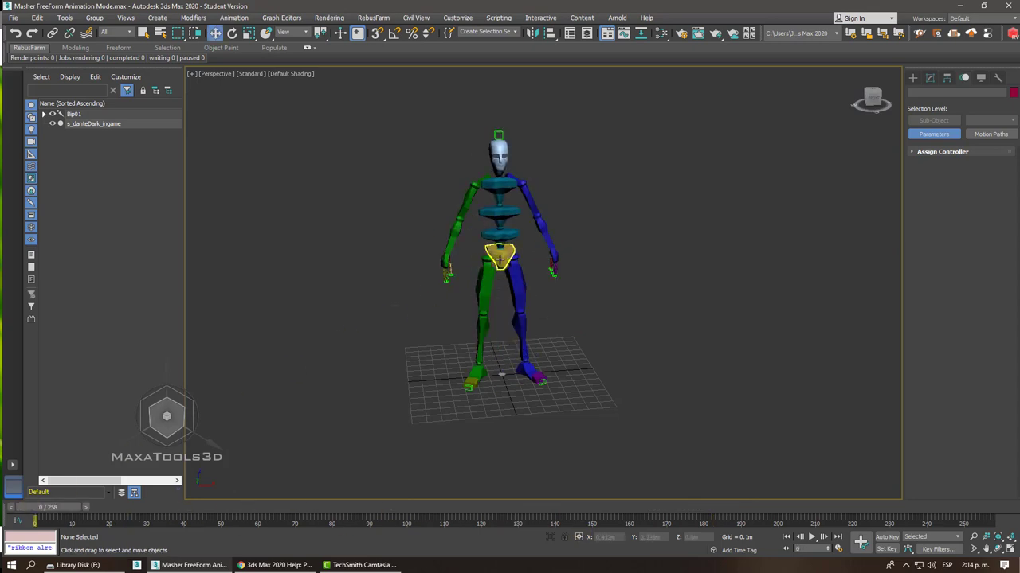
click(500, 263)
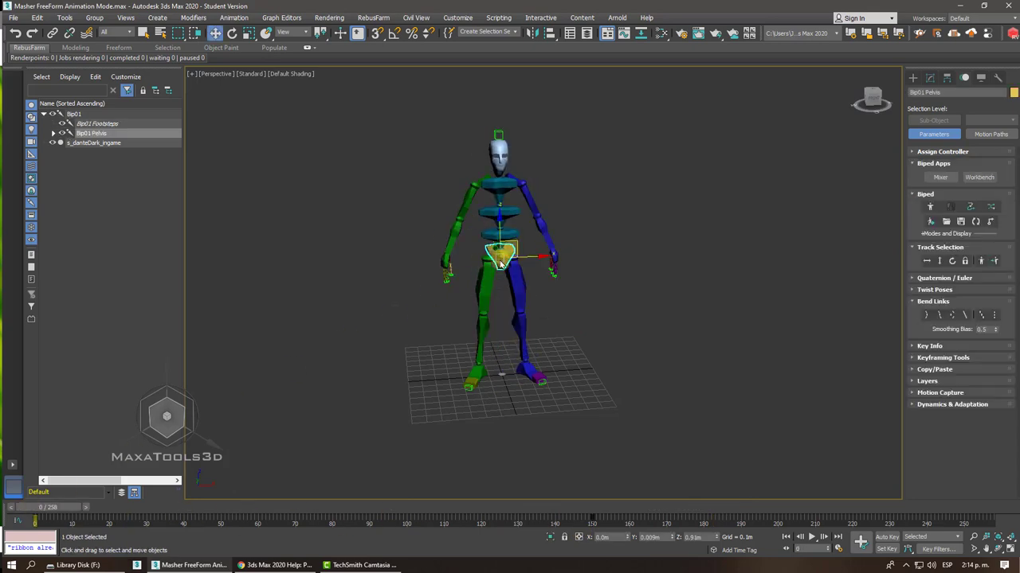
click(991, 224)
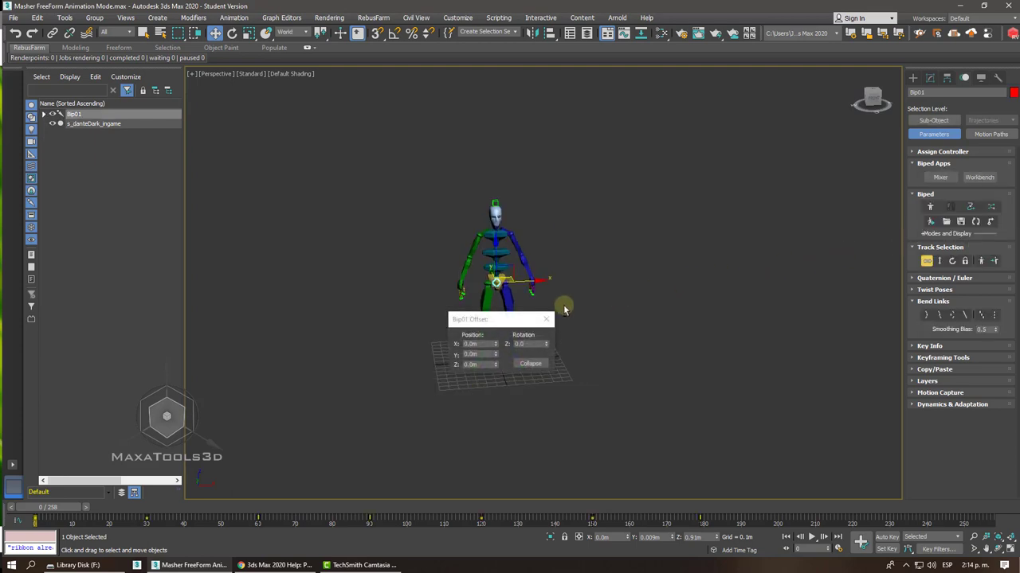
drag(512, 313, 731, 276)
alt+middle_drag(731, 277, 731, 277)
scroll(621, 275, up, 2)
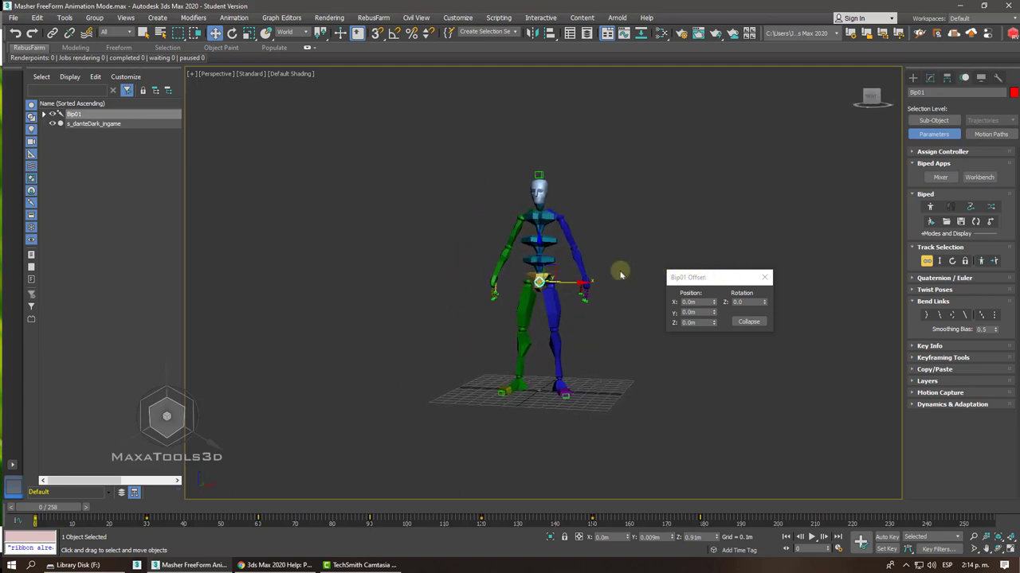
mouse_move(546, 279)
mouse_down()
mouse_move(316, 130)
mouse_move(281, 132)
mouse_move(340, 138)
mouse_up()
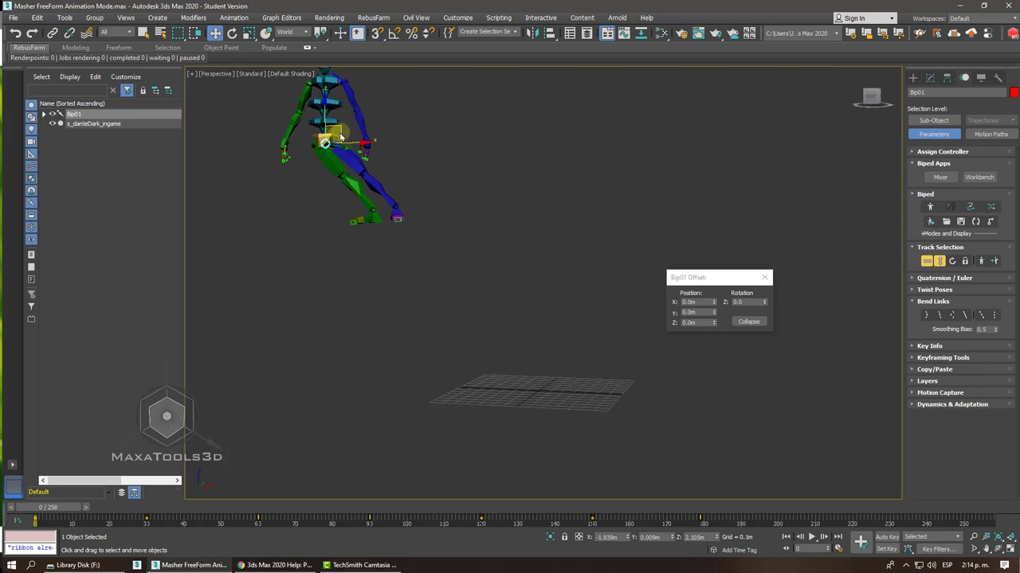
Step: Collapse the Bip01 offset into the animation, check frames 48 and 178, then close the dialog
click(751, 323)
mouse_move(64, 507)
mouse_down()
mouse_move(216, 507)
mouse_move(36, 507)
mouse_up()
key(w)
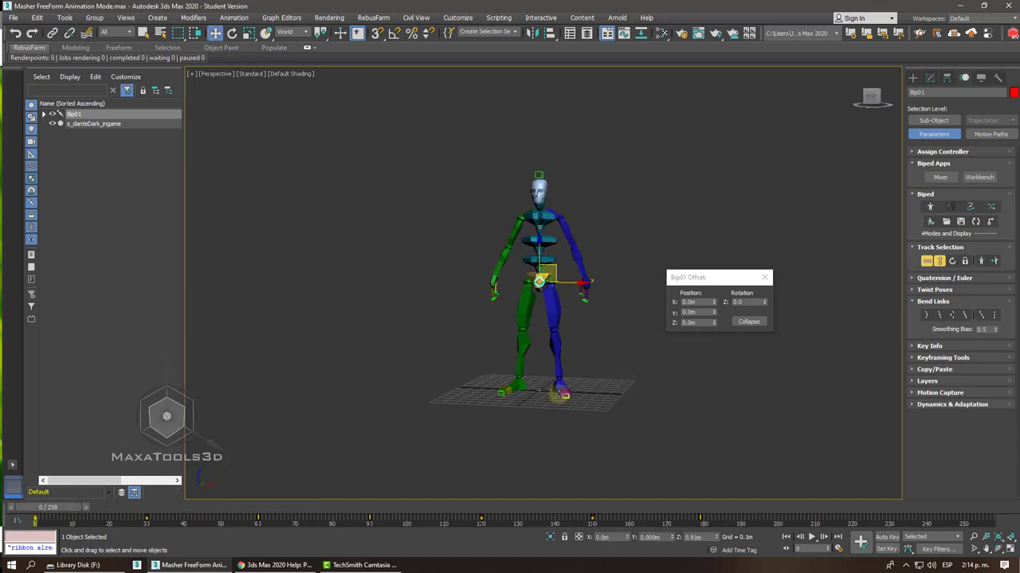
key(ctrl+z)
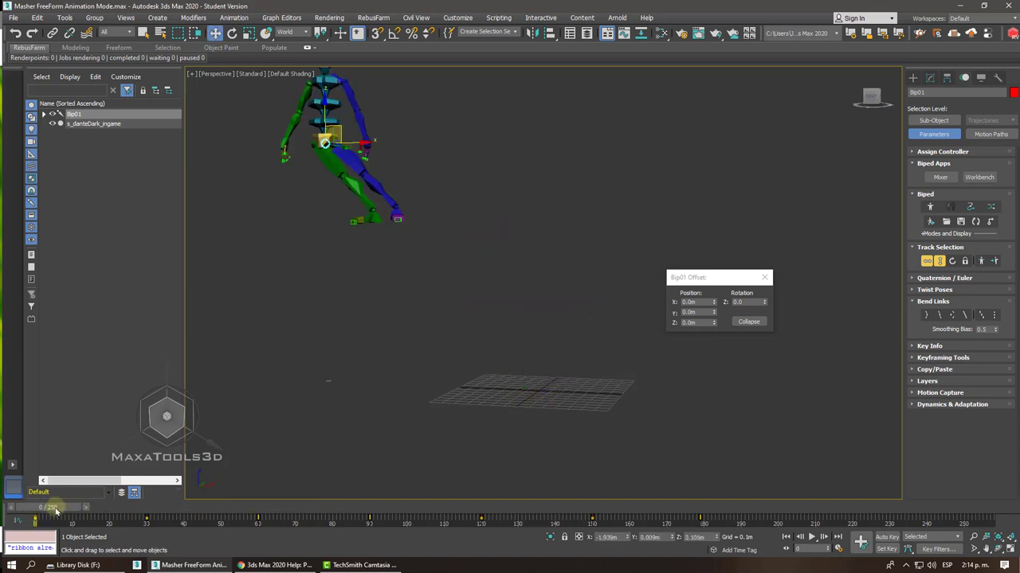
mouse_move(50, 508)
mouse_down()
mouse_move(603, 514)
mouse_move(36, 508)
mouse_up()
click(764, 278)
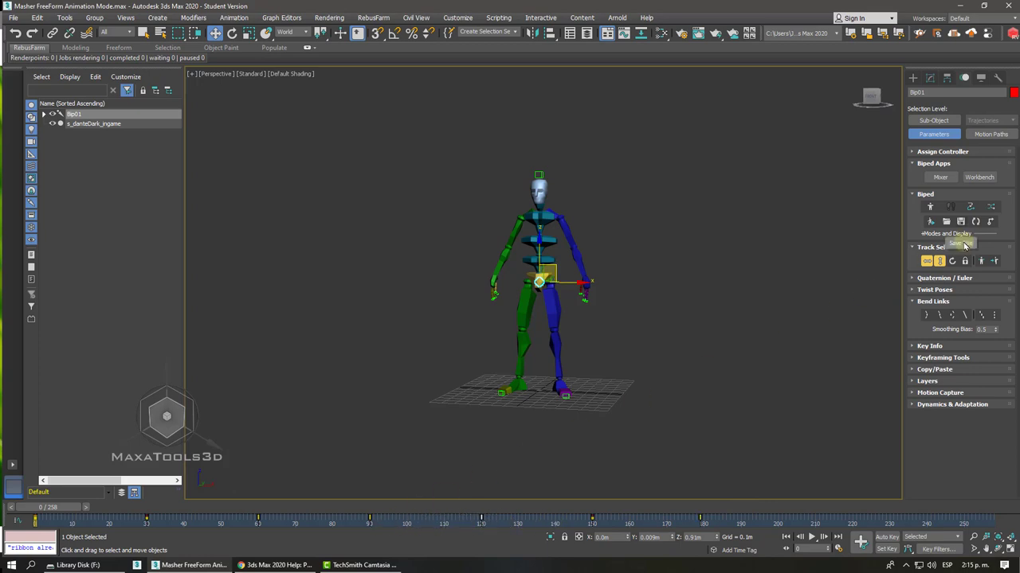
Step: Convert the biped's animation to footsteps, confirming with OK
click(978, 222)
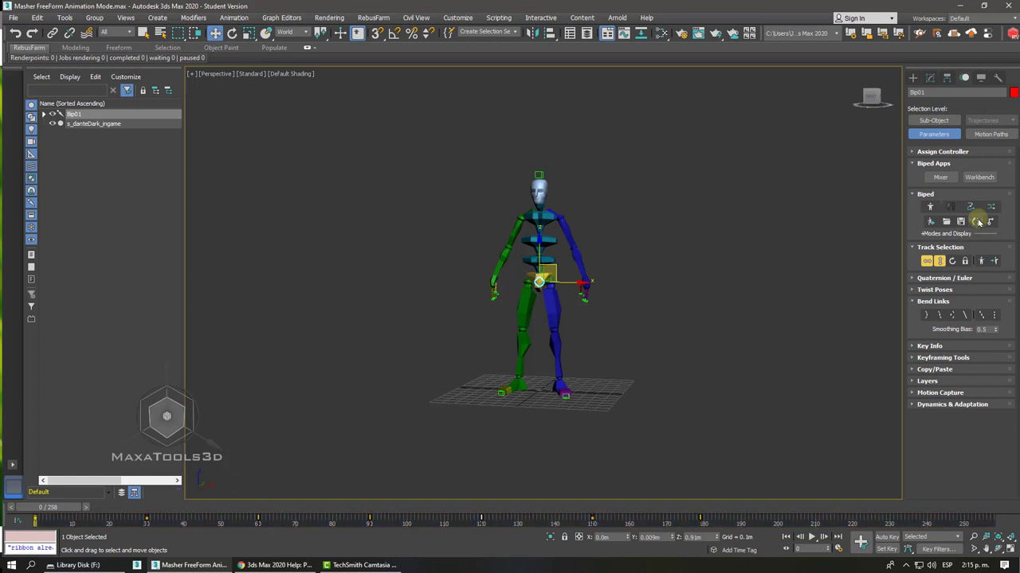
drag(973, 219, 639, 200)
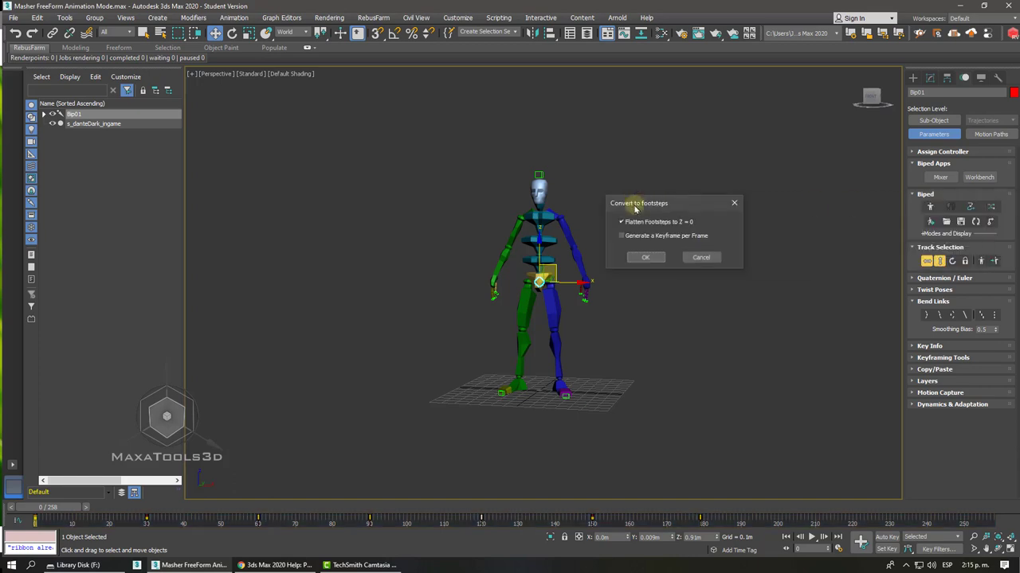
click(635, 257)
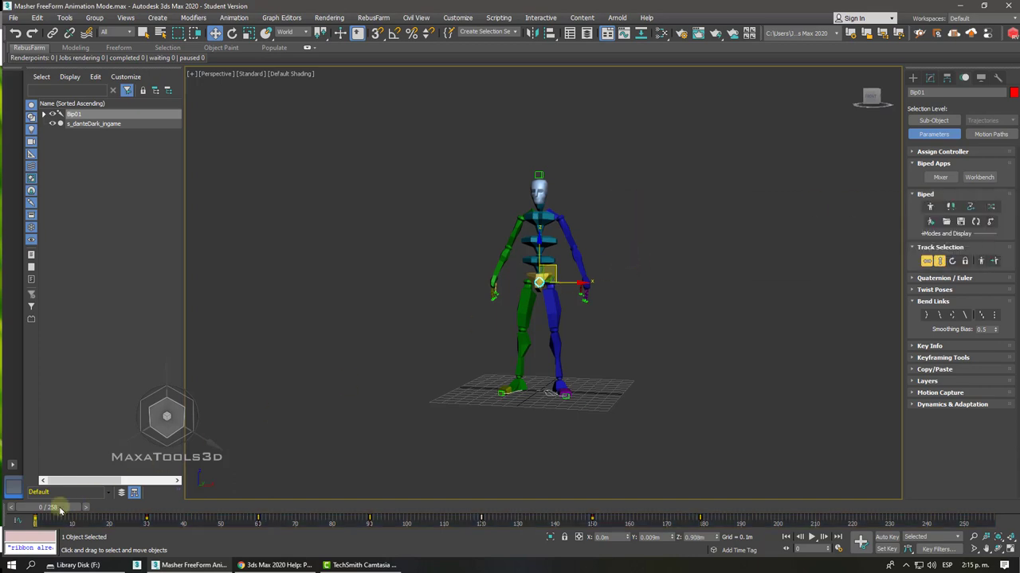
Step: At frame 53, adjust the centre of mass into a crouch, then window-select all 66 bones
mouse_move(62, 507)
mouse_down()
mouse_move(896, 507)
mouse_move(245, 470)
mouse_up()
drag(553, 321, 495, 217)
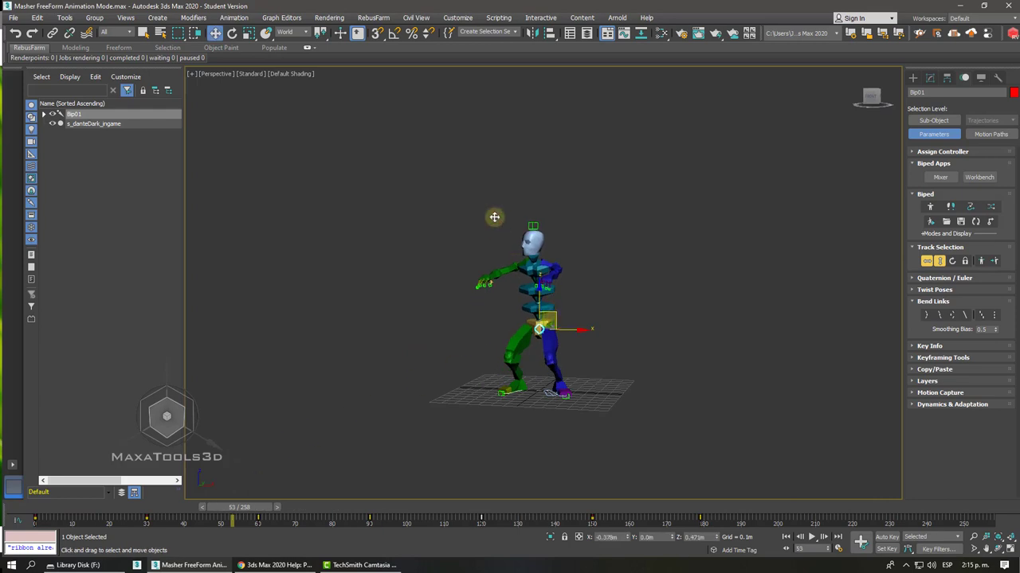
key(ctrl+z)
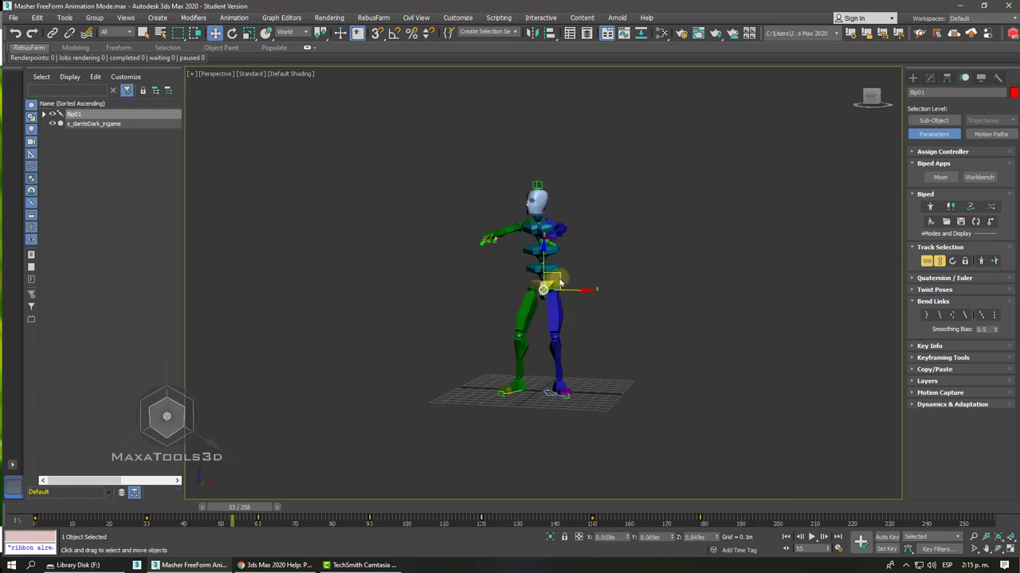
scroll(560, 282, up, 5)
scroll(560, 282, down, 4)
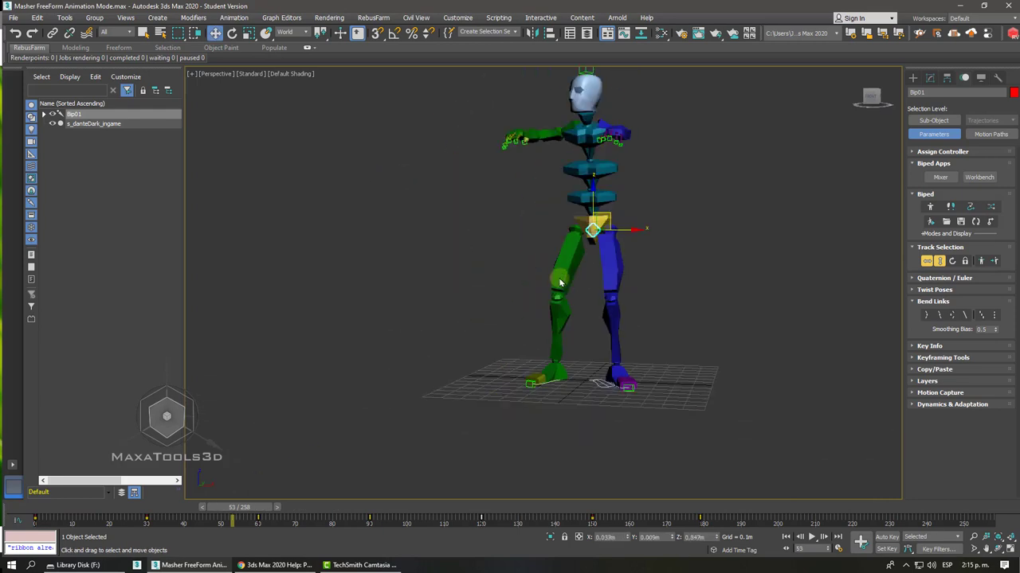
key(ctrl+z)
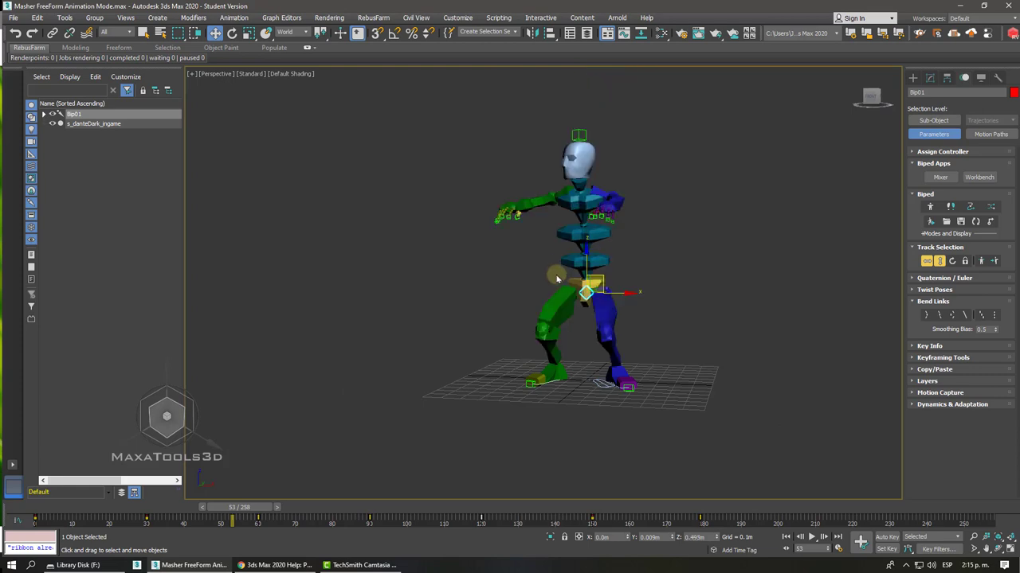
drag(406, 104, 797, 475)
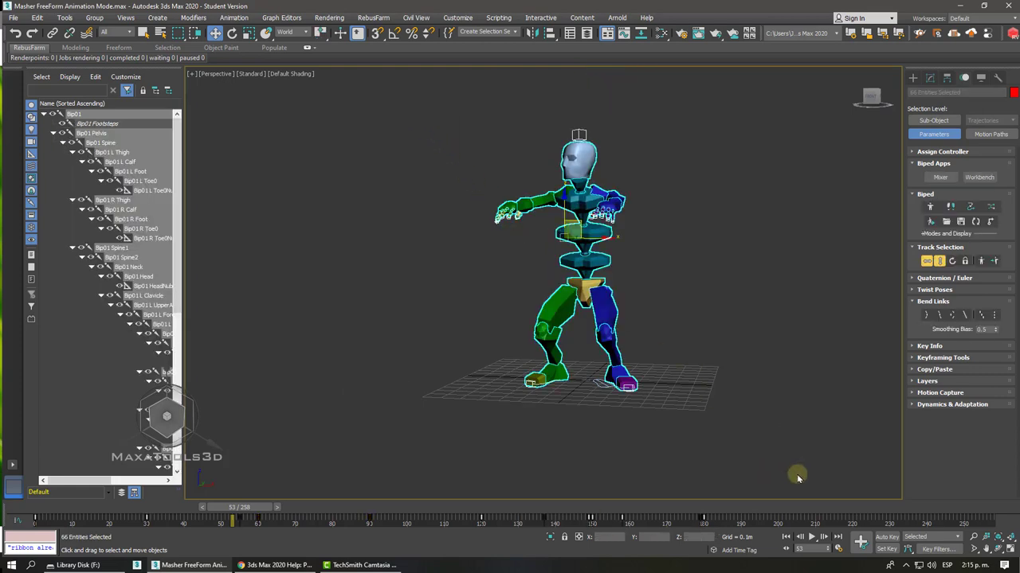
Step: Convert the biped to freeform keys, create animation Layer 1, and deselect everything
click(975, 222)
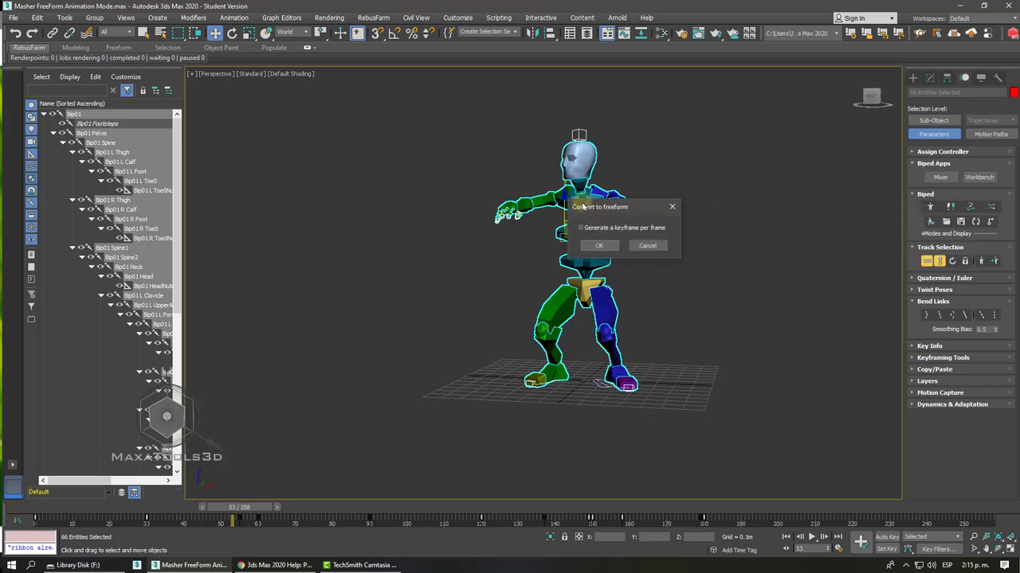
click(598, 247)
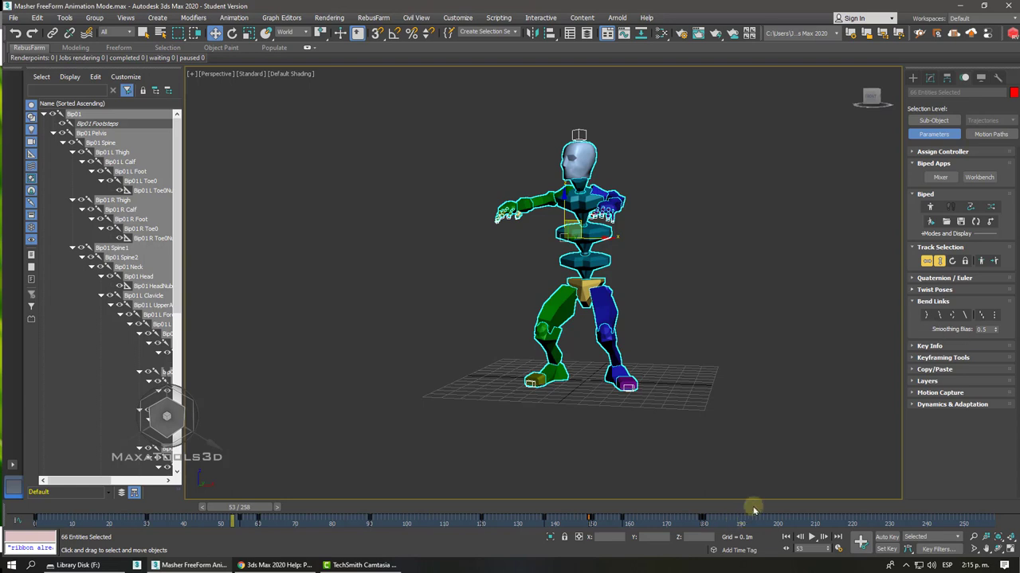
click(927, 381)
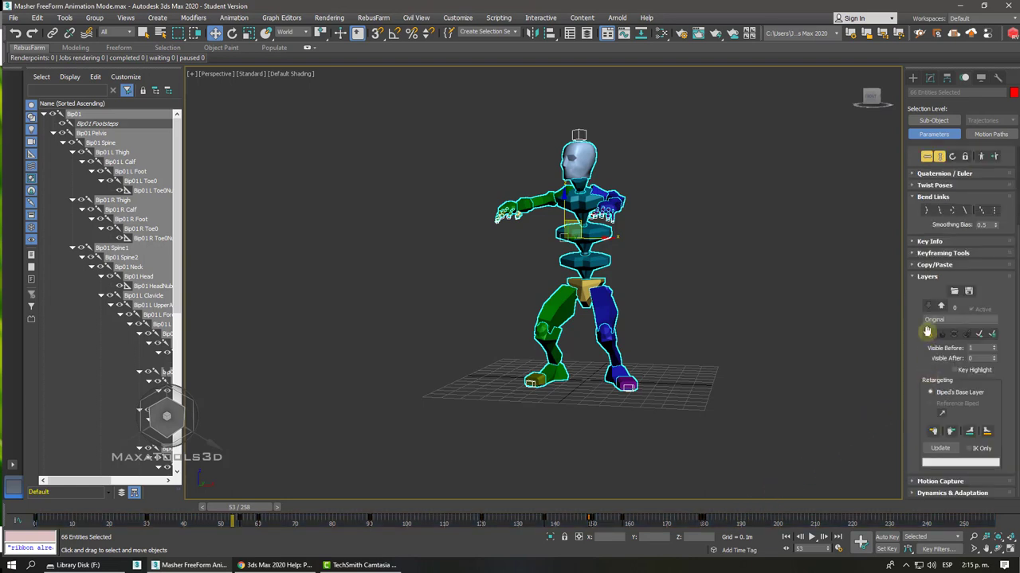
click(928, 334)
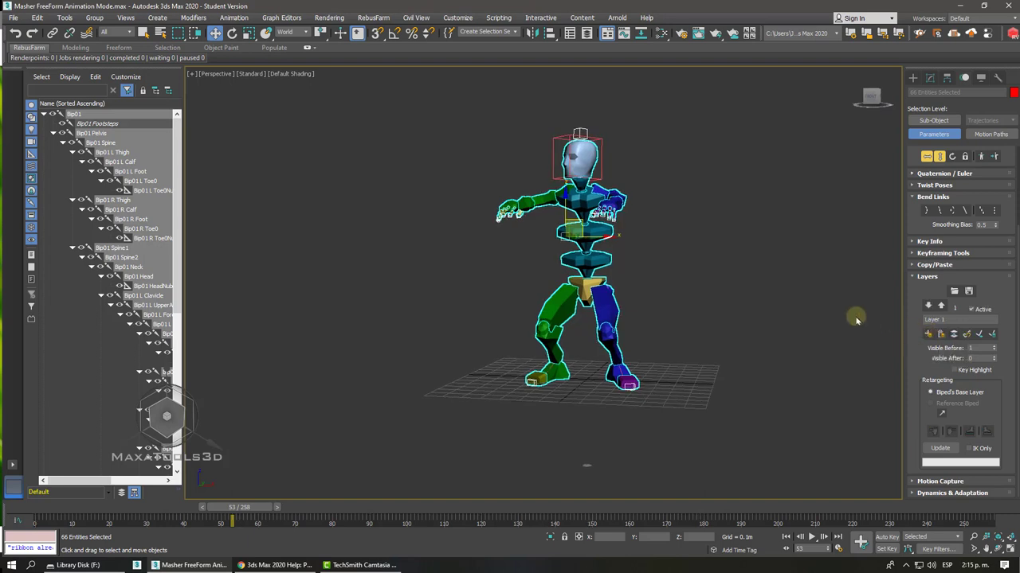
click(661, 277)
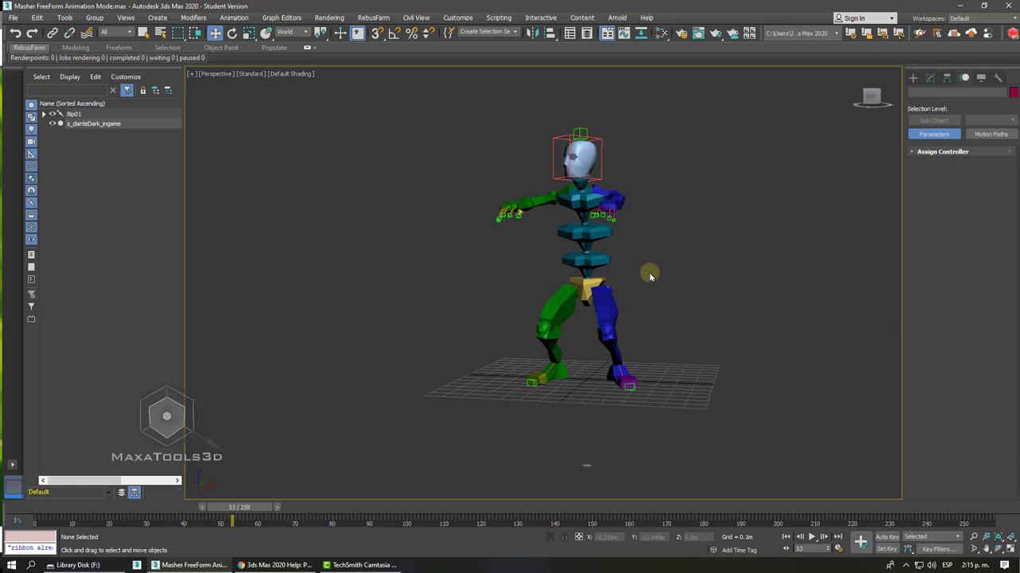
Step: With Bip01 Spine selected at frame 0, drag the biped up-left using Body Horizontal
click(569, 271)
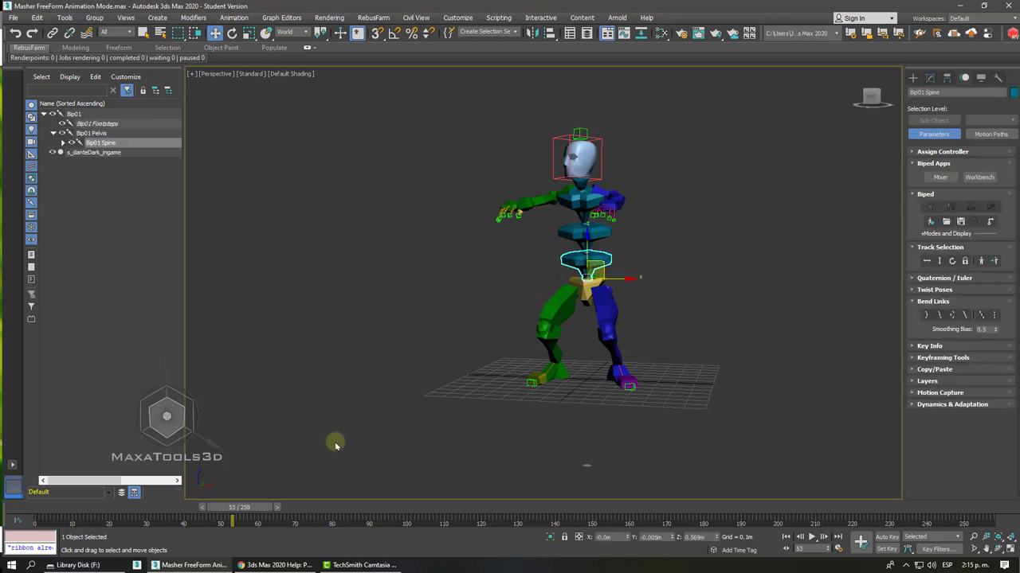
drag(239, 507, 35, 507)
key(w)
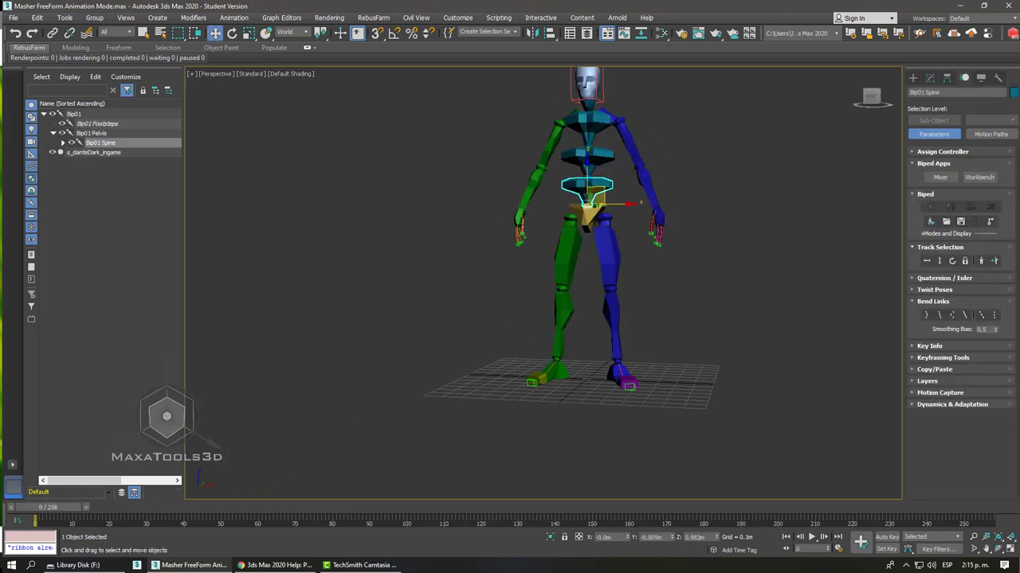
click(928, 345)
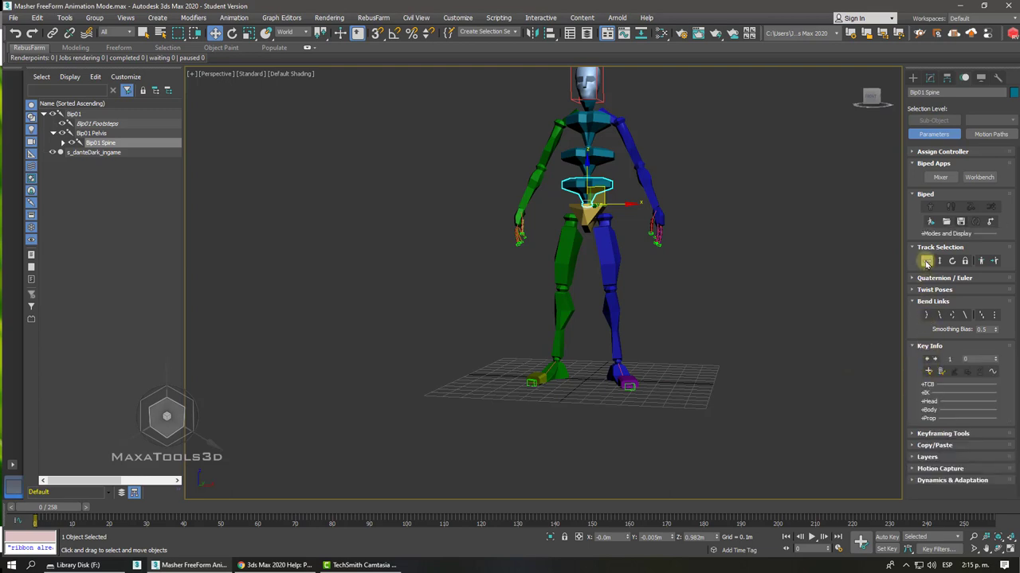
click(926, 261)
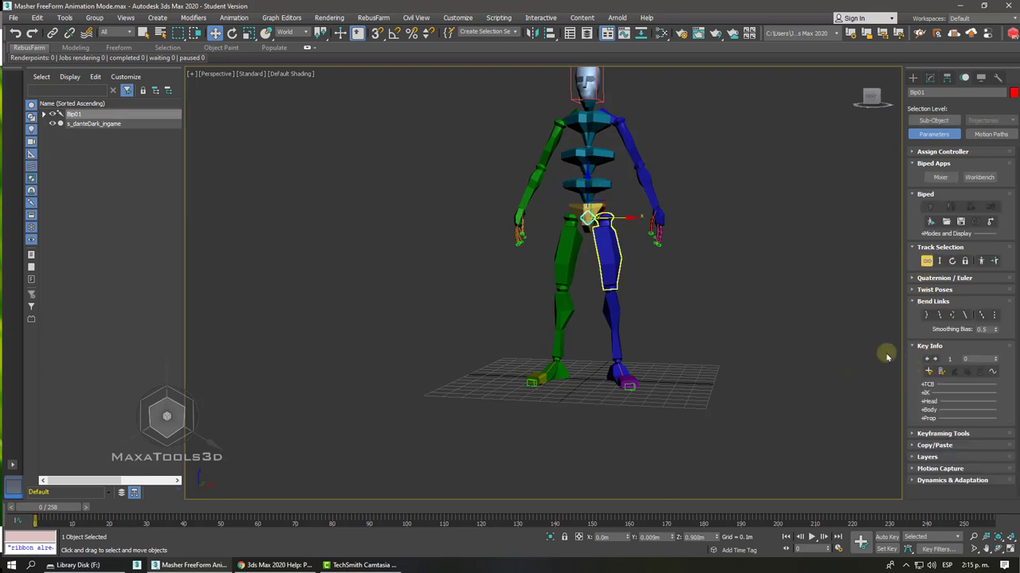
scroll(648, 236, down, 5)
drag(649, 239, 480, 151)
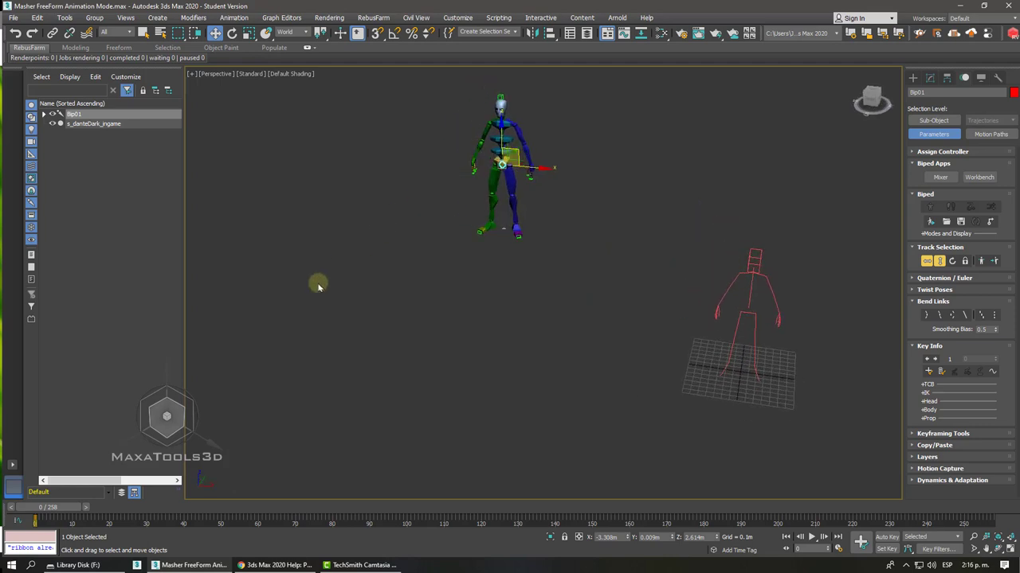
Step: Move the biped to the upper left at frame 0, then scrub to frame 54 to check
drag(50, 508, 84, 508)
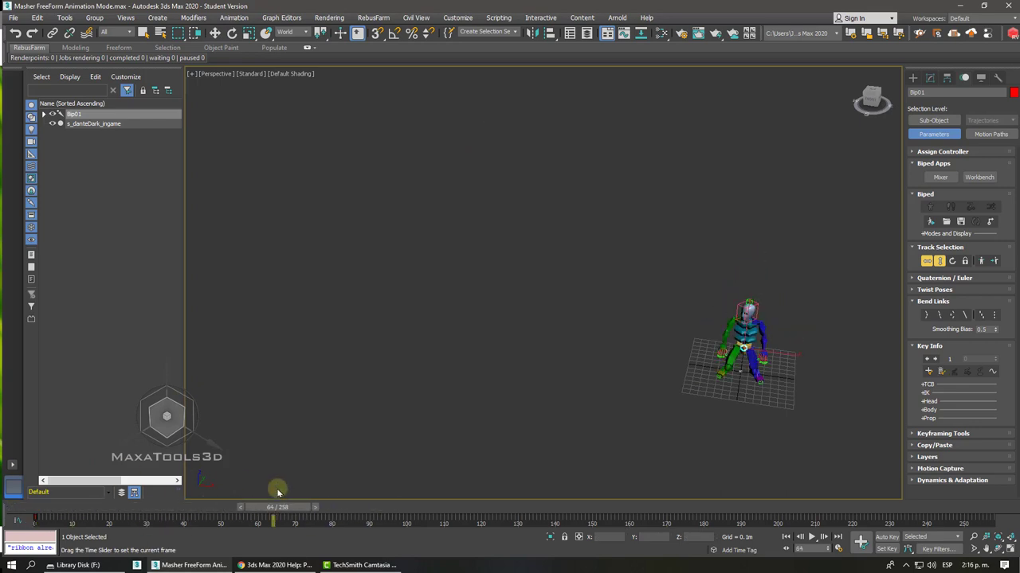
key(w)
click(777, 321)
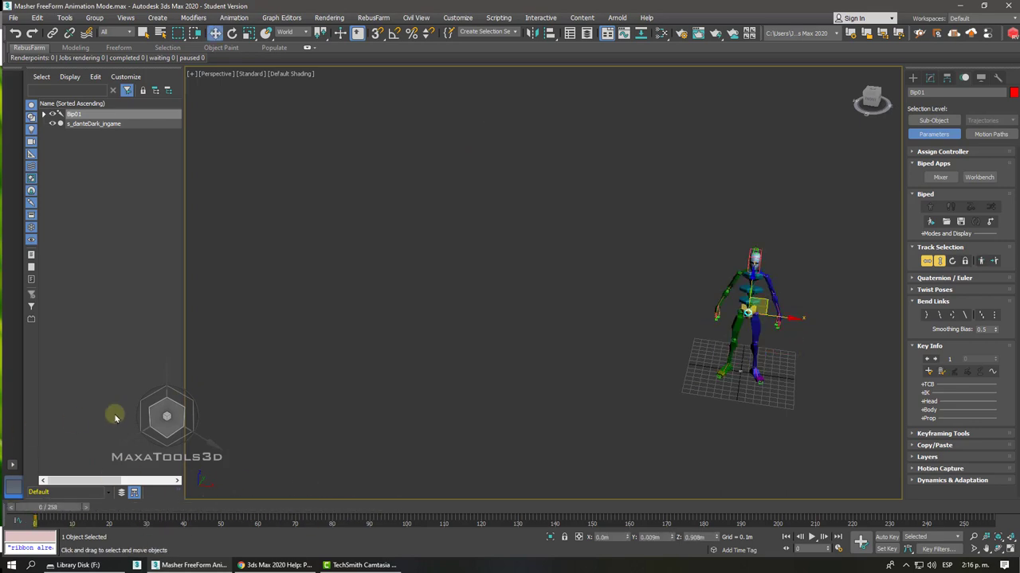
drag(741, 311, 527, 154)
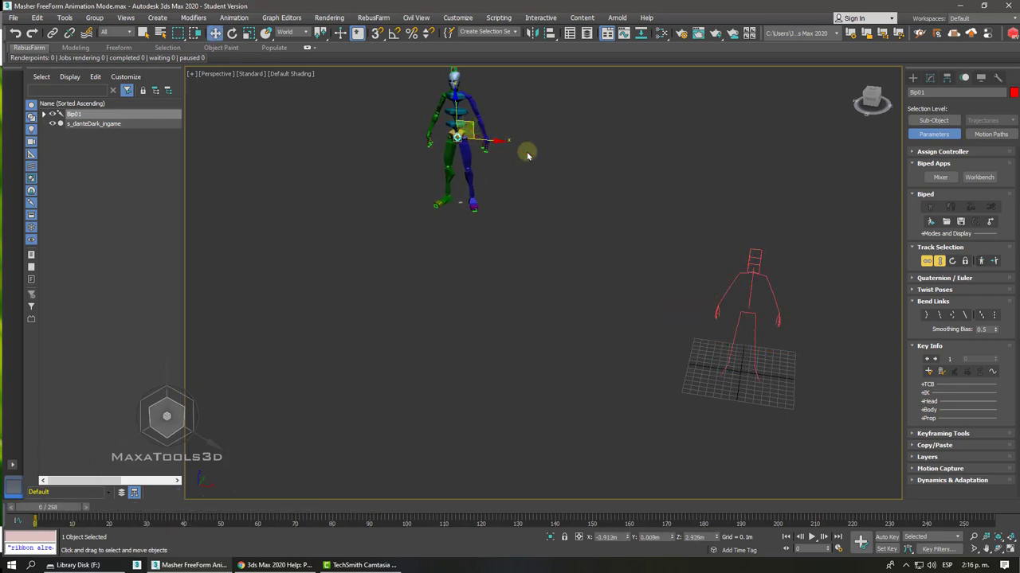
mouse_move(65, 507)
mouse_down()
mouse_move(294, 516)
mouse_move(556, 496)
mouse_move(421, 505)
mouse_move(136, 489)
mouse_move(712, 483)
mouse_move(35, 489)
mouse_up()
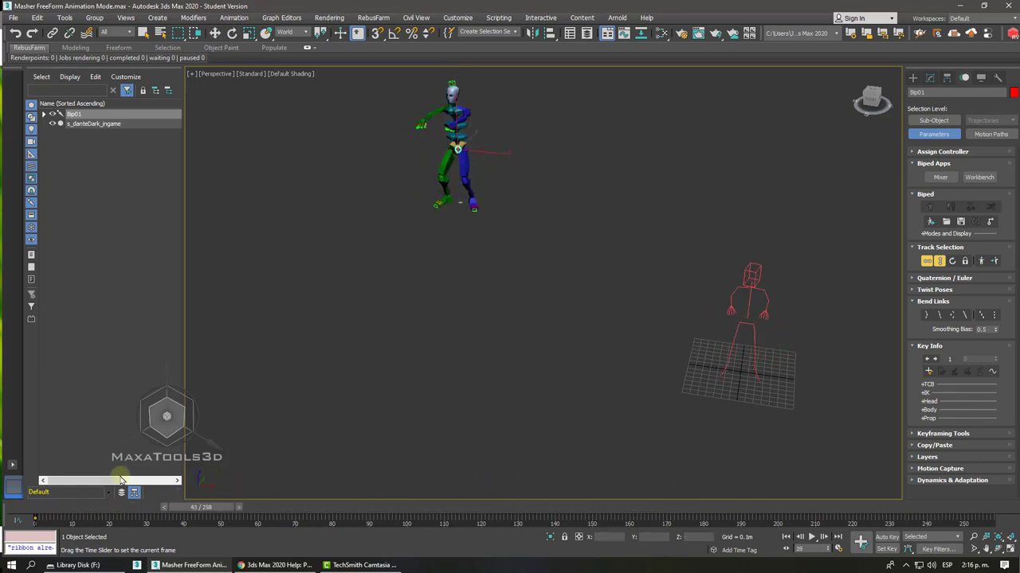
Step: Back at frame 0, open the Bip01 Offset dialog, select Body Vertical, and close it
key(w)
click(990, 222)
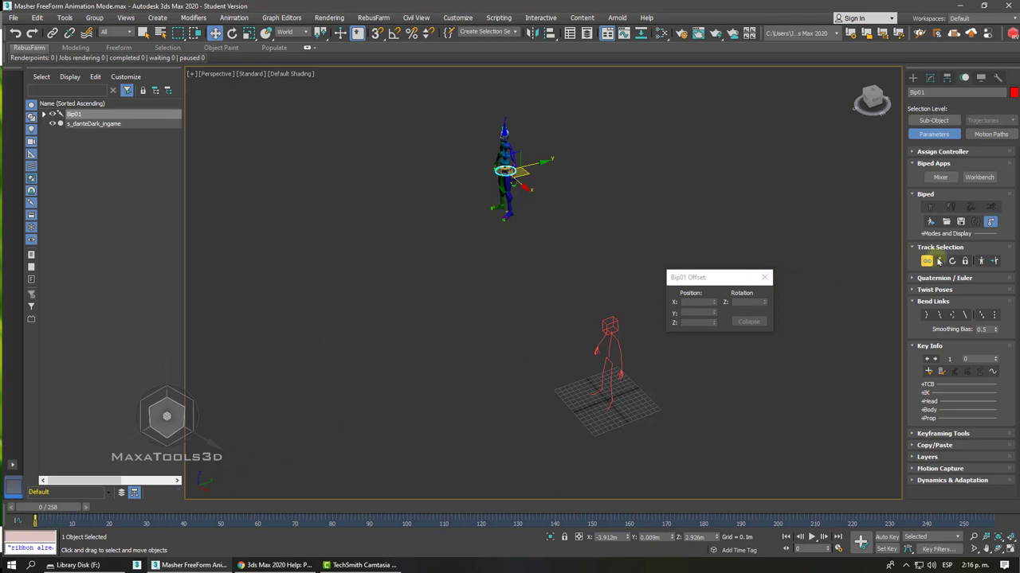
click(938, 261)
click(765, 278)
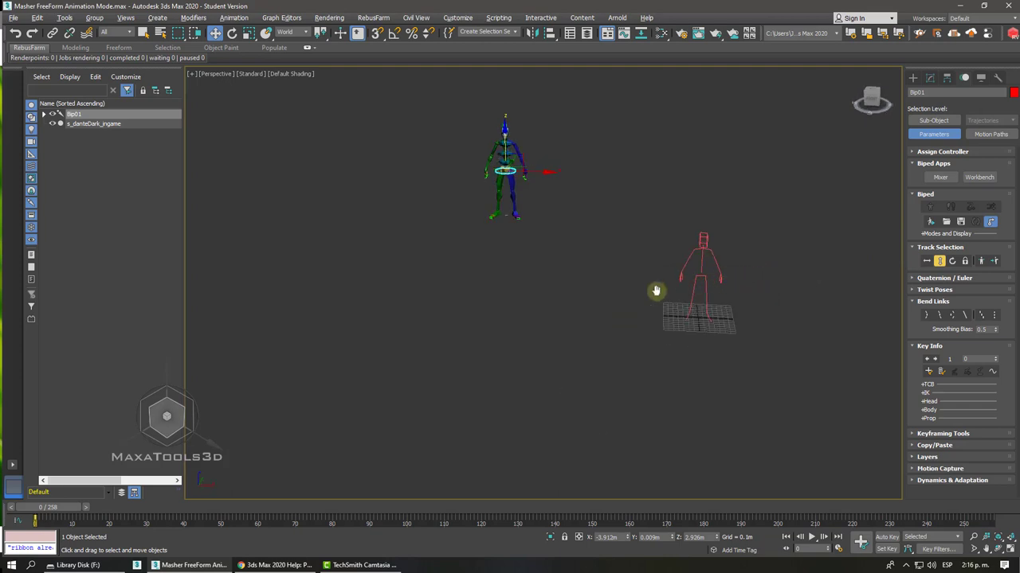
middle_drag(656, 291, 644, 302)
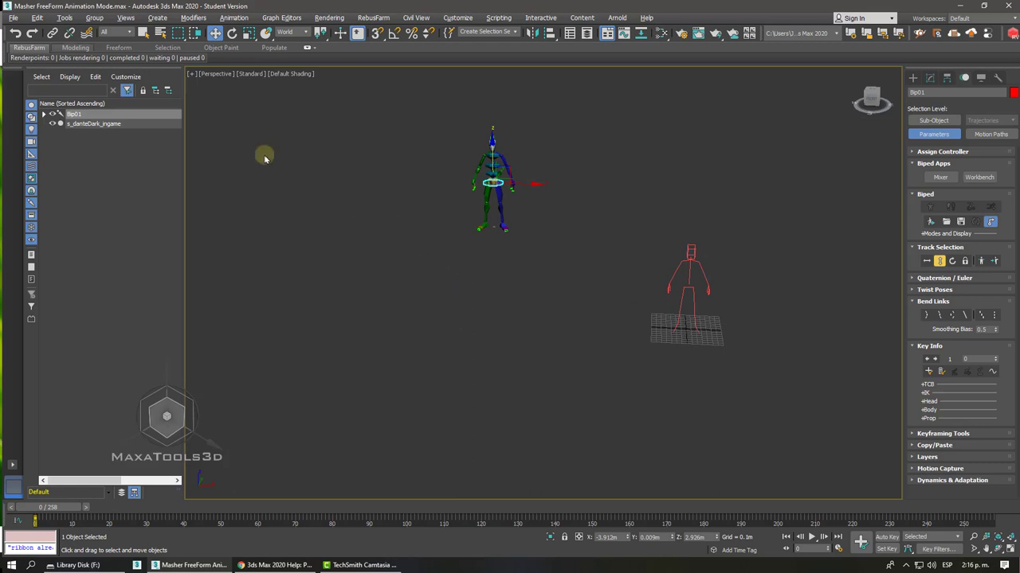
Step: Reopen Masher FreeForm Animation Mode.max from recent files, discarding unsaved changes
click(15, 18)
mouse_move(35, 73)
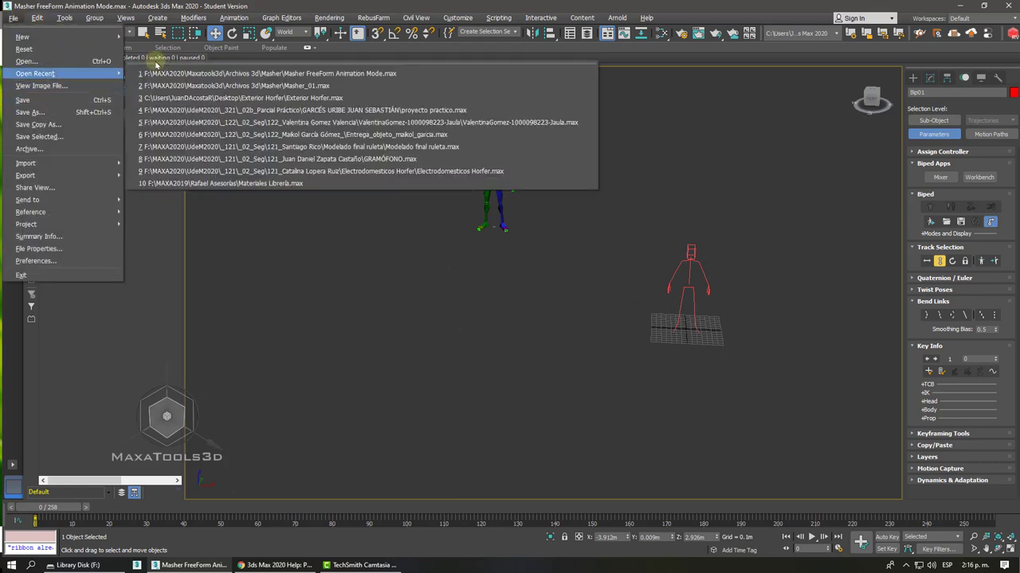
click(191, 72)
click(511, 301)
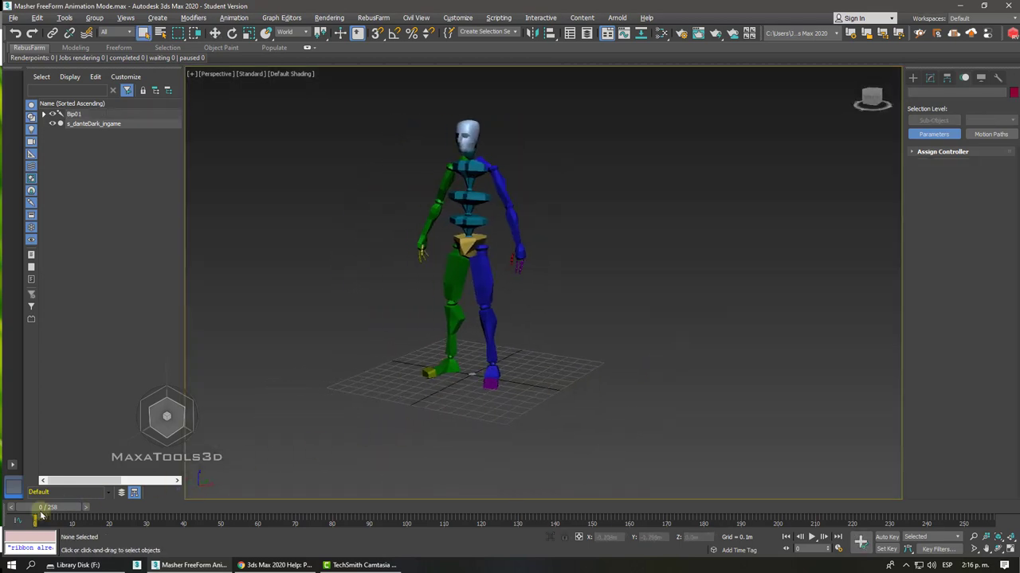
Step: Play through the animation, return to frame 0, and window-select the whole biped
mouse_move(42, 516)
mouse_down()
mouse_move(808, 517)
mouse_move(36, 516)
mouse_up()
click(811, 539)
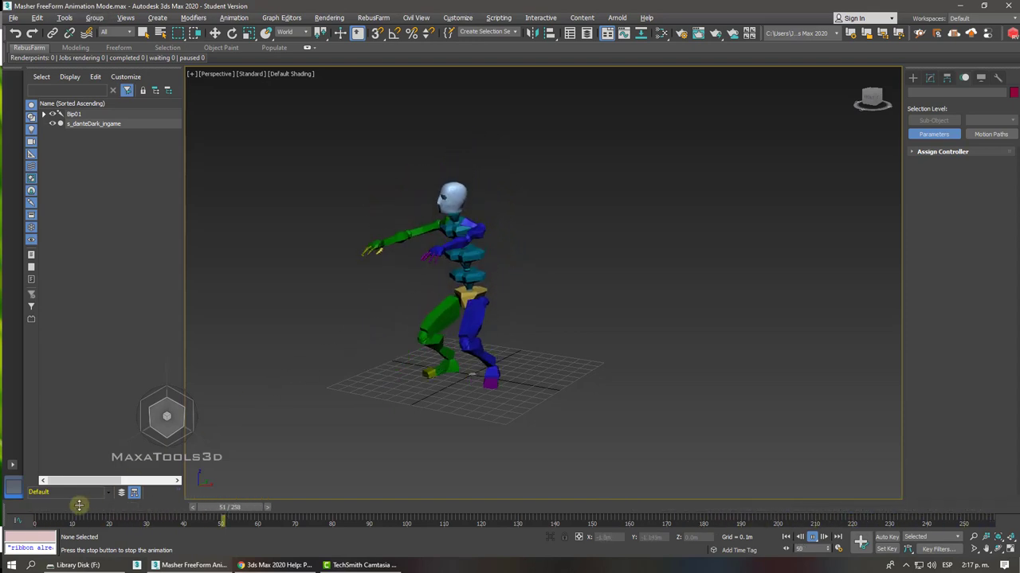
drag(111, 507, 185, 508)
key(Home)
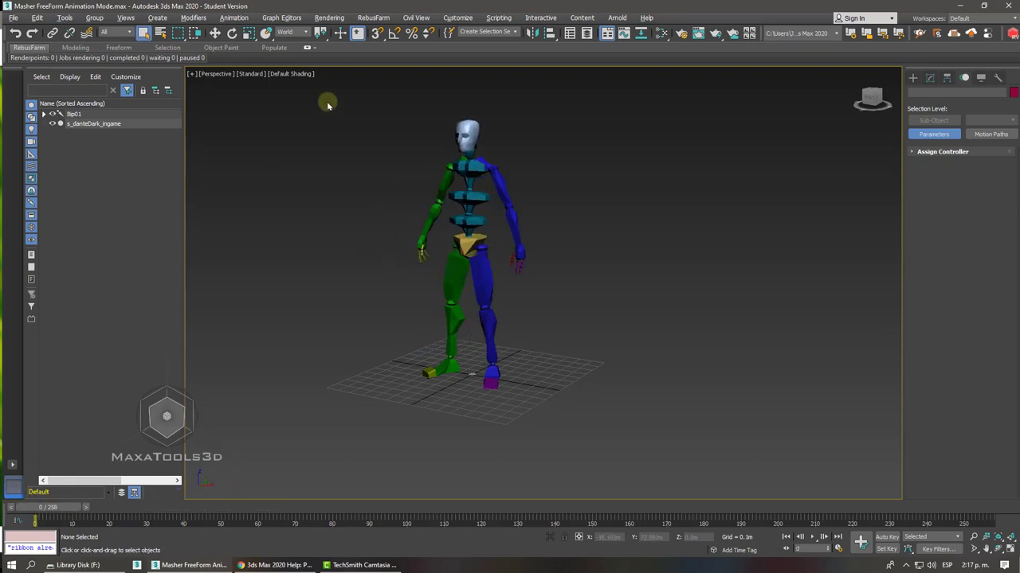
drag(345, 79, 623, 450)
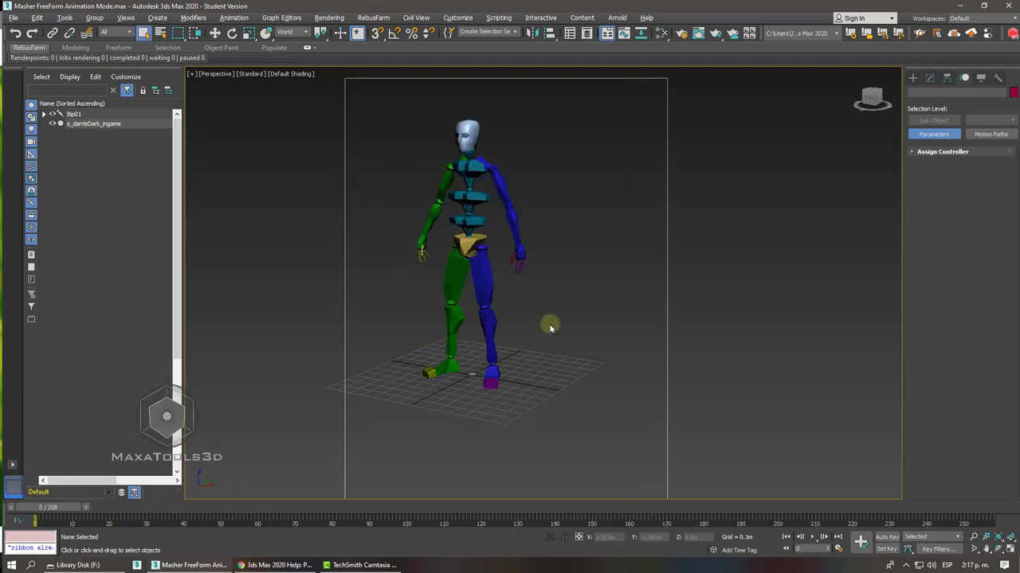
alt+middle_drag(550, 327, 845, 161)
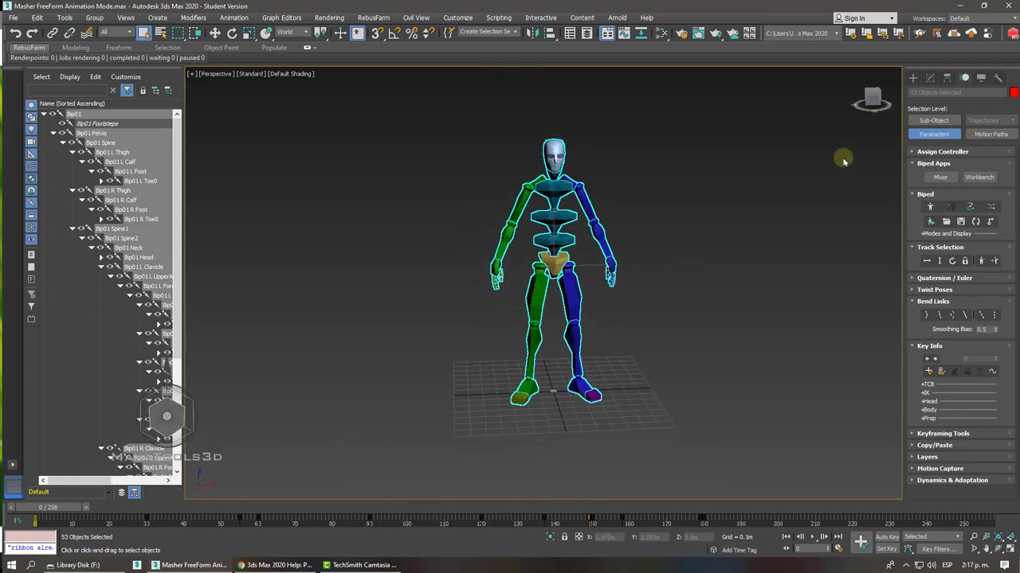
Step: In the Display panel, hide then unhide Bone Objects under Hide by Category
click(981, 79)
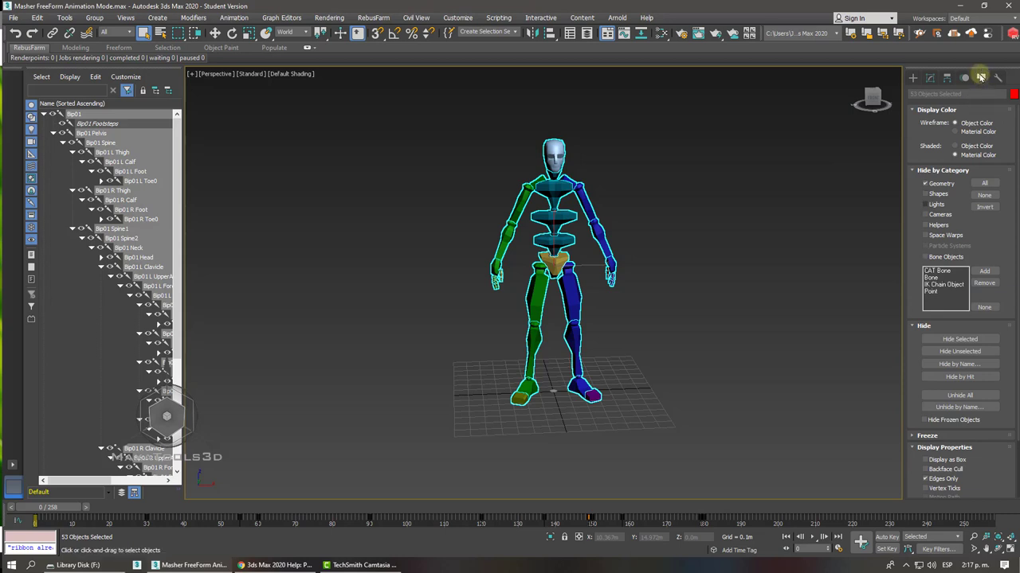
click(937, 263)
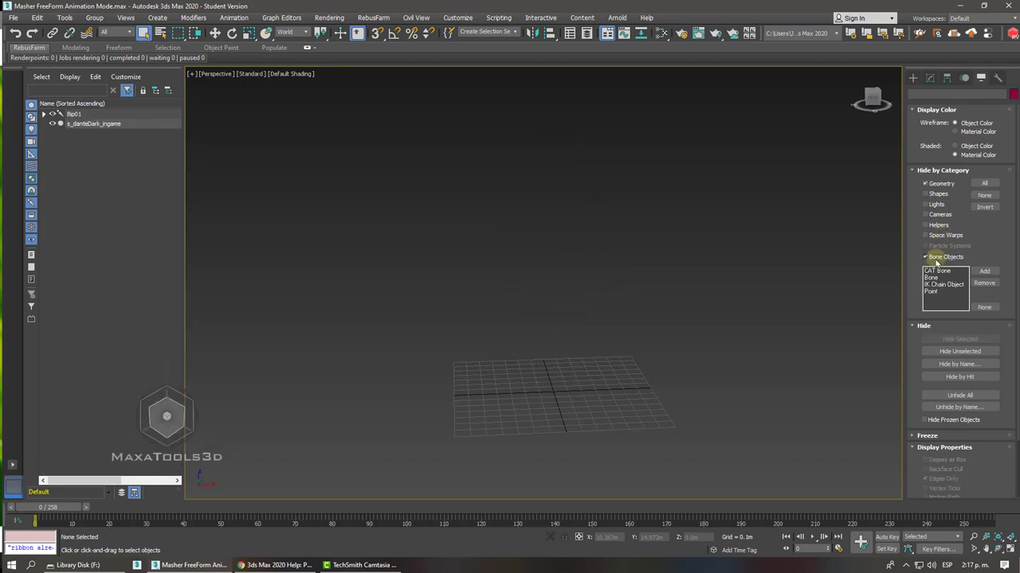
click(937, 263)
Step: Select the whole biped, then open a new Chrome tab
mouse_move(397, 124)
mouse_down()
mouse_move(512, 289)
mouse_move(666, 455)
mouse_up()
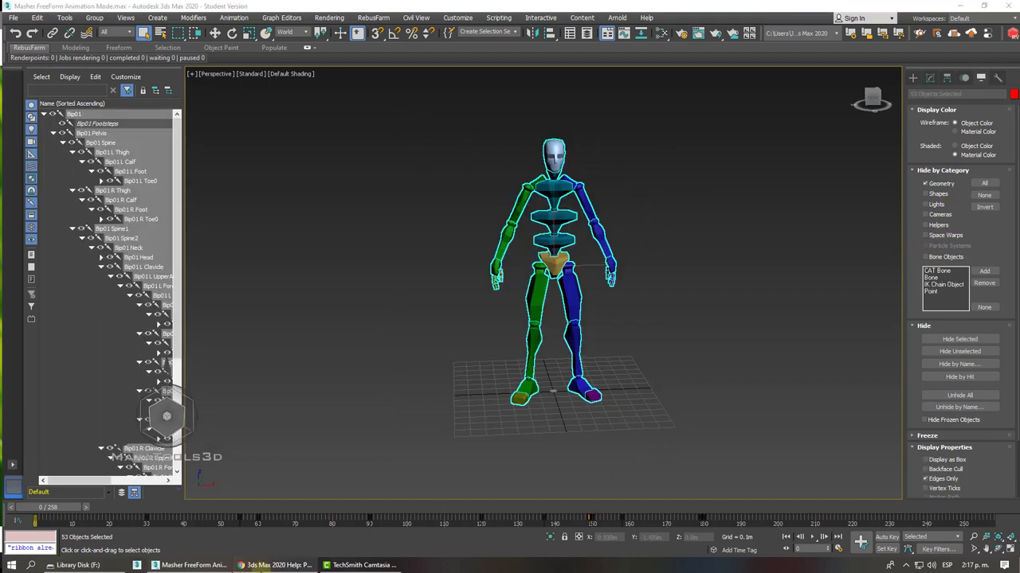
click(271, 565)
click(526, 10)
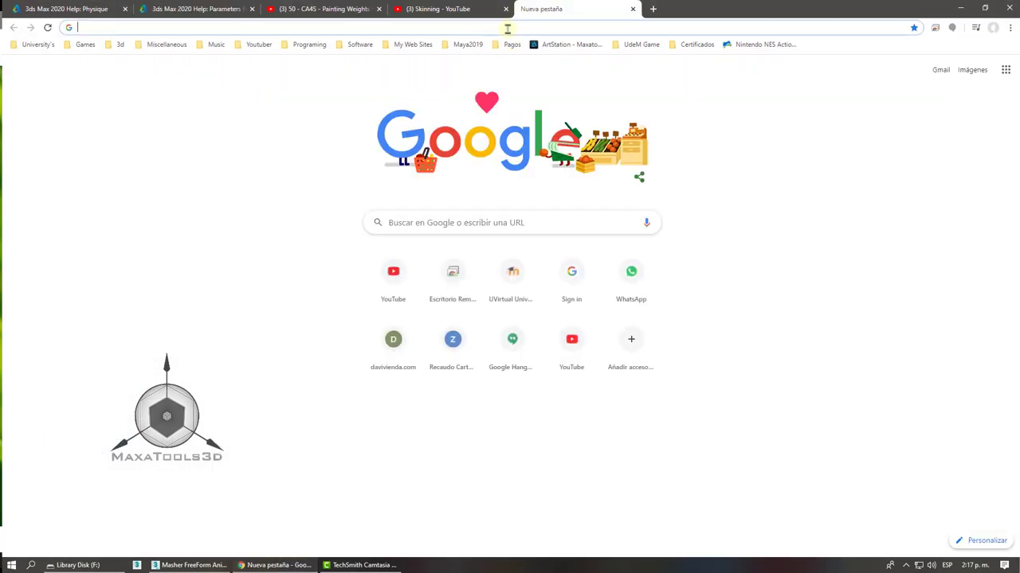
Step: Search 'rig' and open the RigsArena free 3ds Max rigs site
text(rig)
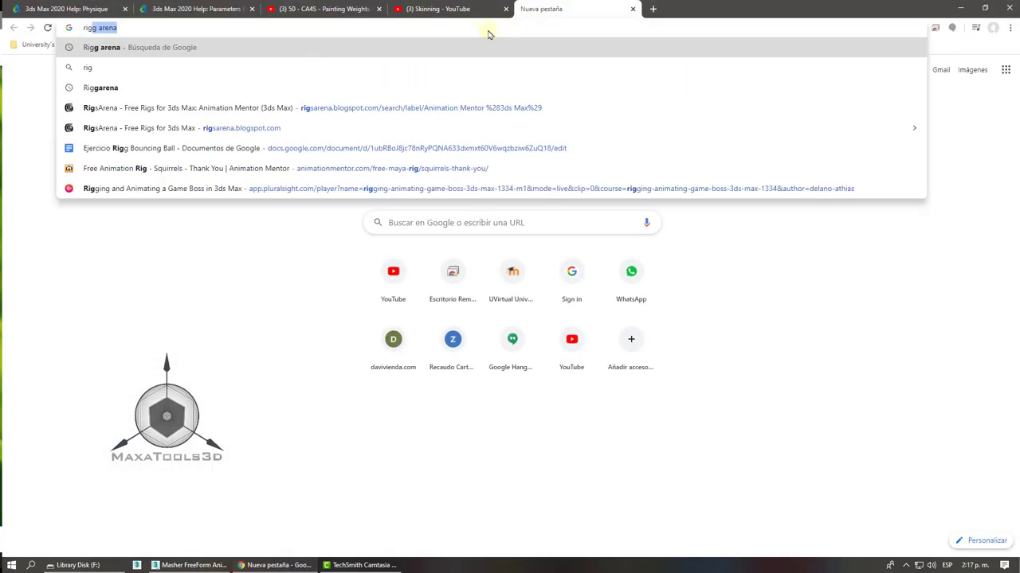
click(205, 49)
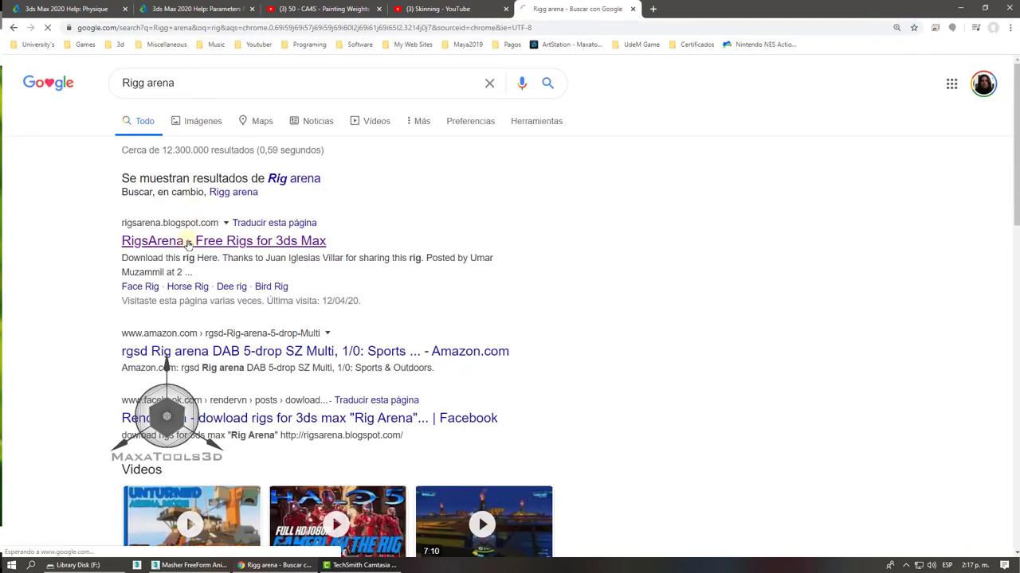
click(188, 242)
Step: Scroll through the RigsArena rig listings, then return to 3ds Max
scroll(340, 230, down, 10)
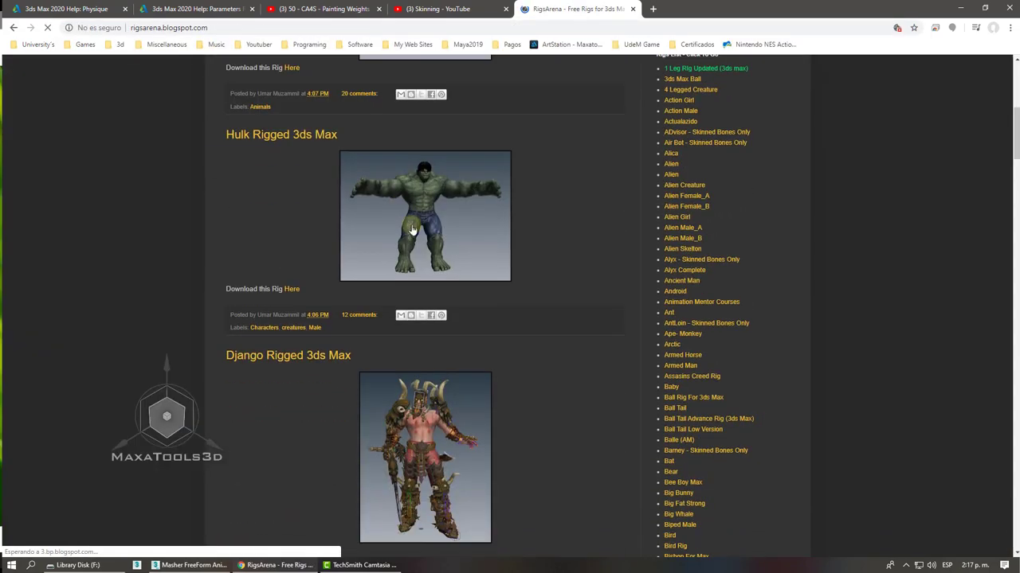
scroll(411, 227, down, 2)
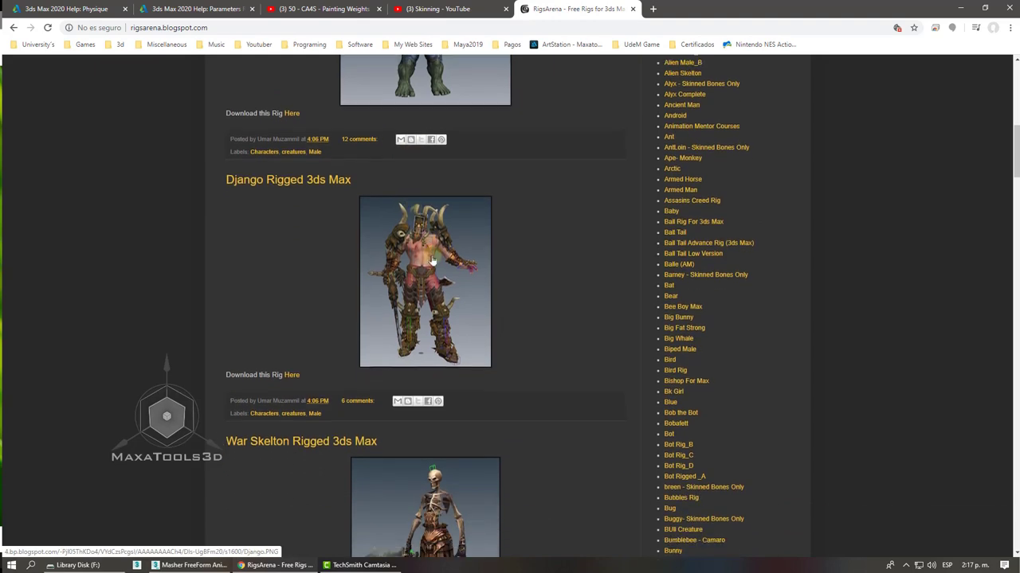
scroll(430, 255, down, 3)
scroll(450, 285, down, 2)
scroll(452, 290, down, 2)
scroll(451, 289, down, 2)
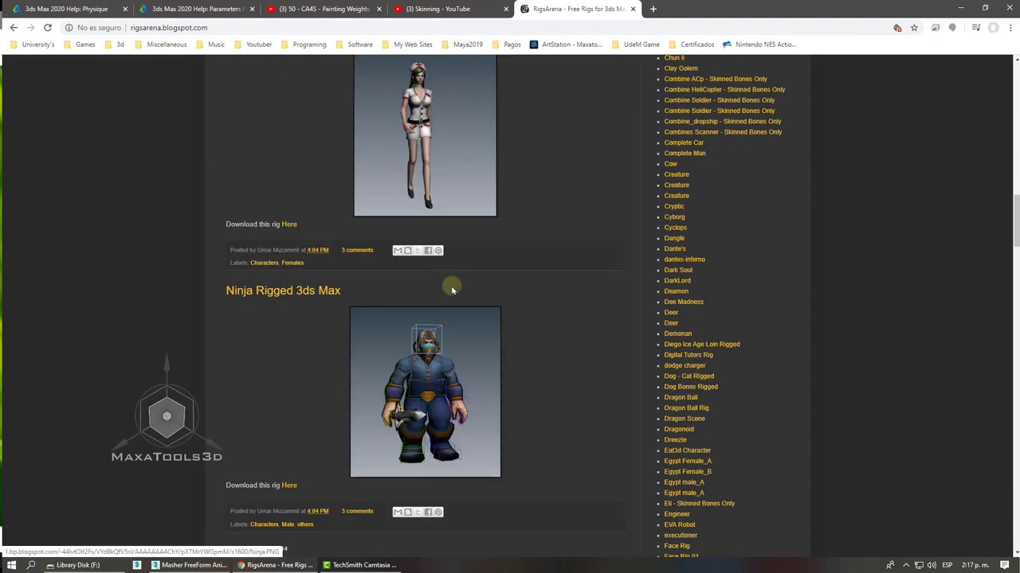
click(195, 565)
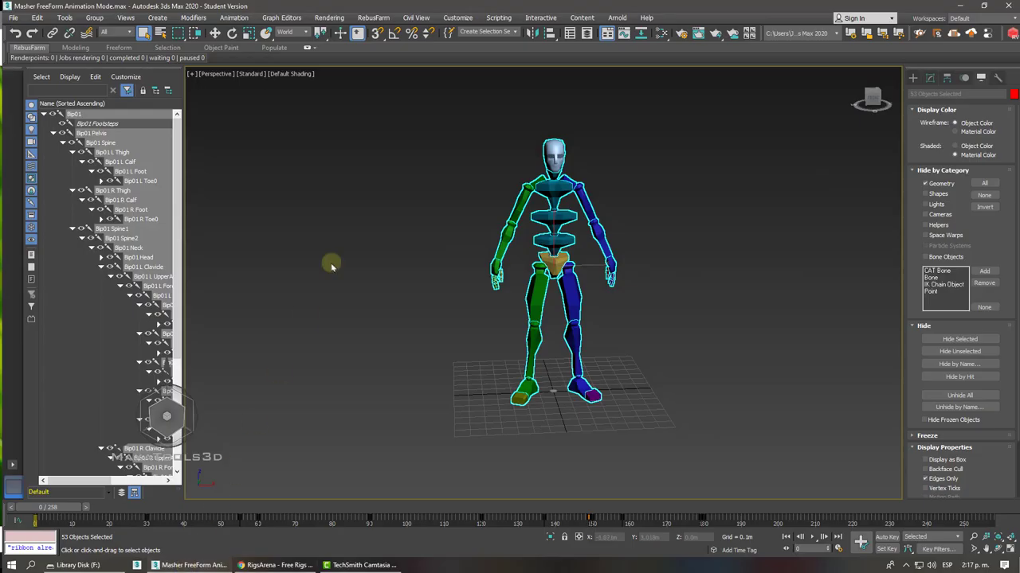
Step: Turn on Display as Box in Object Properties for all biped bones
drag(395, 115, 714, 502)
right_click(537, 176)
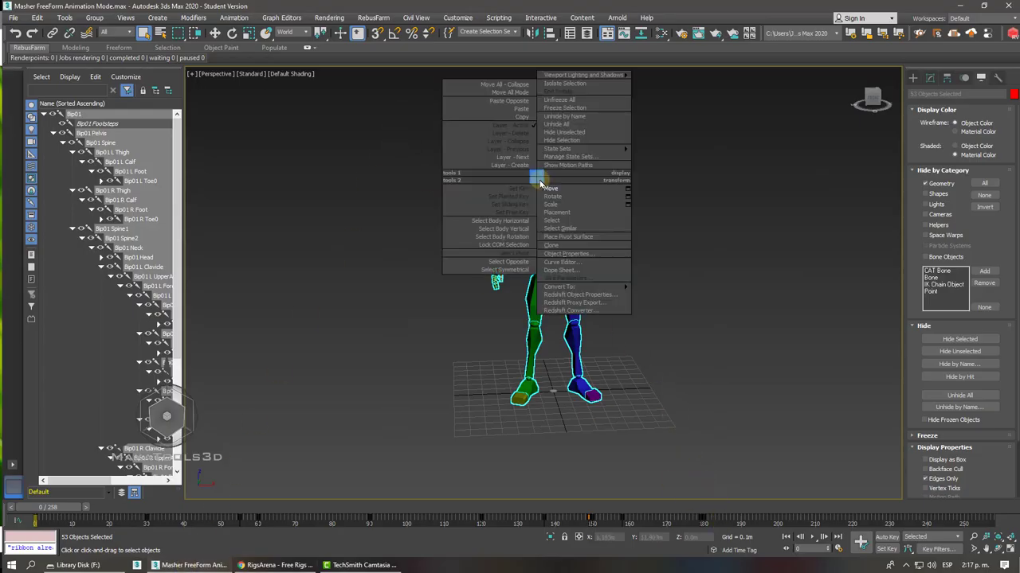
click(561, 254)
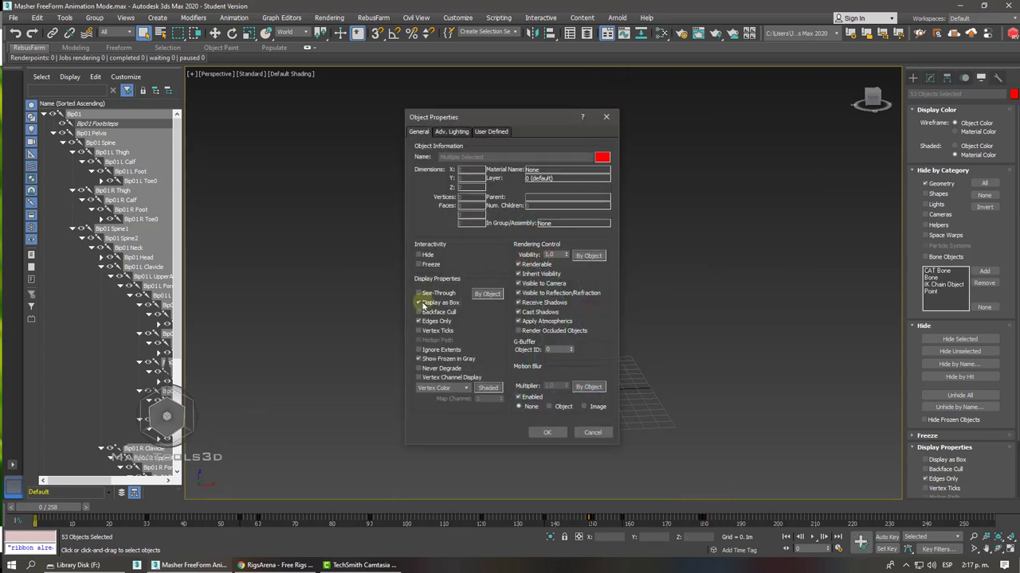
click(542, 433)
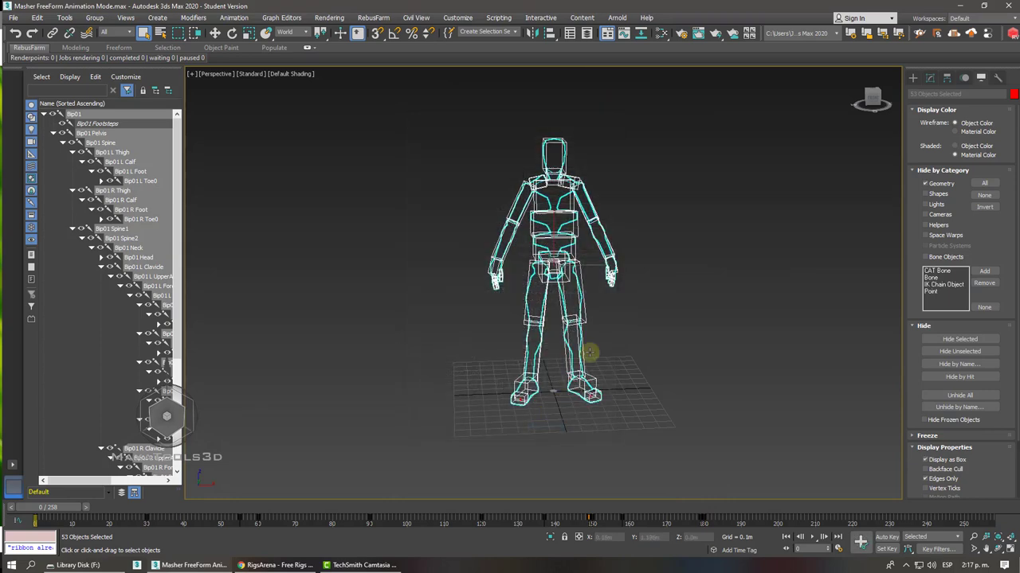
click(638, 275)
Step: Reselect the biped, frame it and orbit around the boxed bones
alt+middle_drag(638, 273, 517, 147)
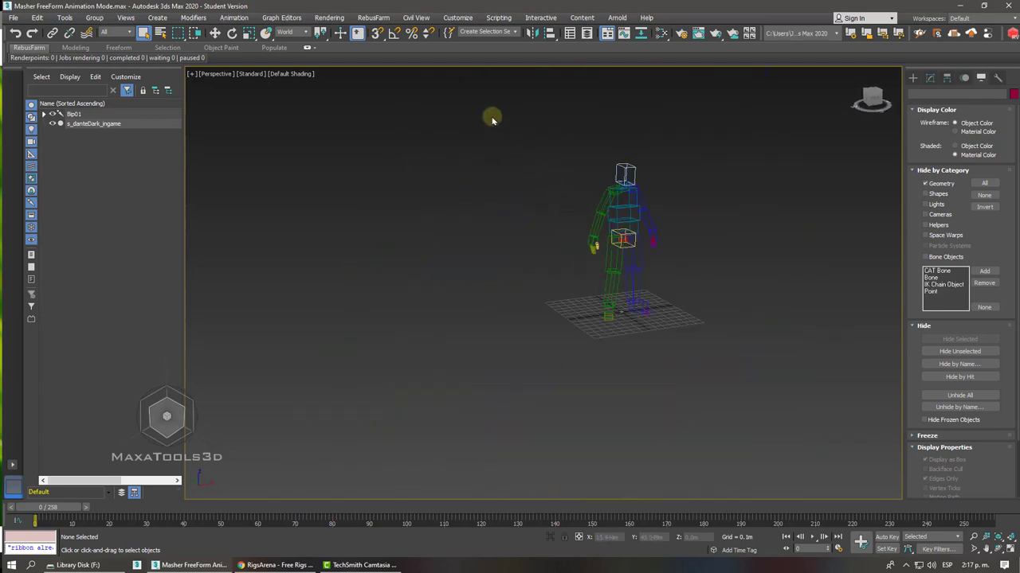
drag(493, 119, 688, 382)
key(z)
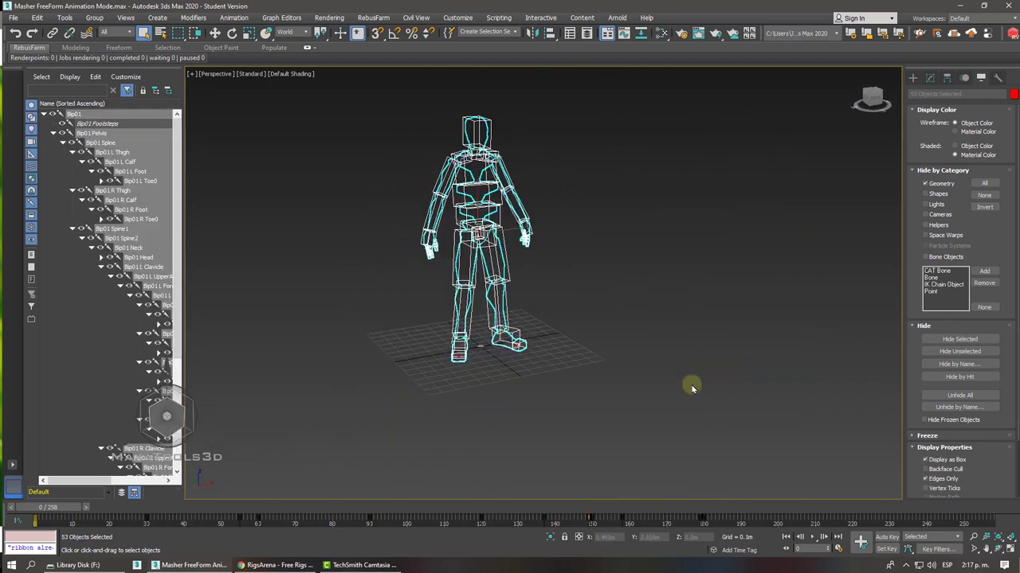
alt+middle_drag(691, 388, 591, 211)
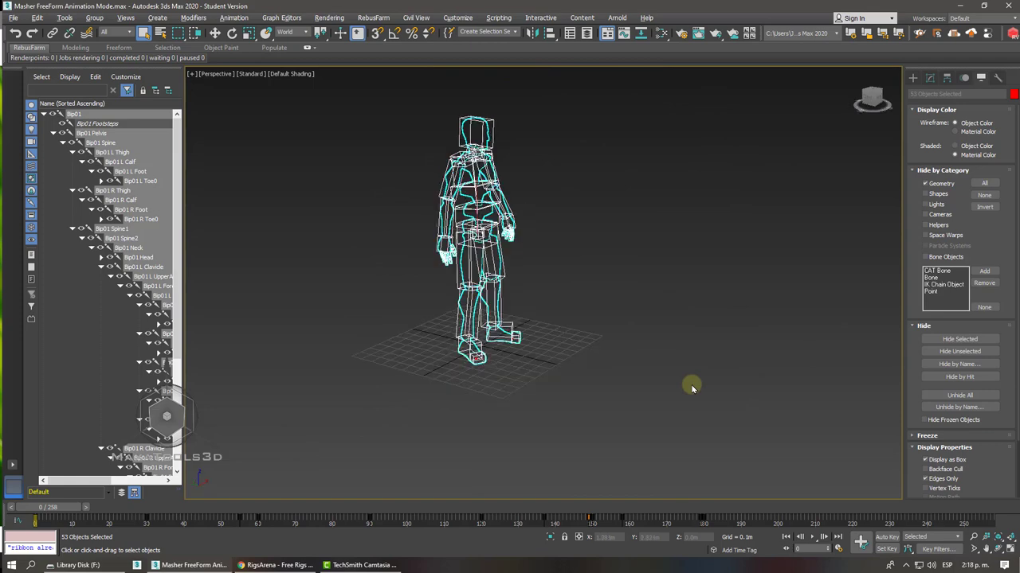
click(589, 207)
scroll(588, 205, up, 5)
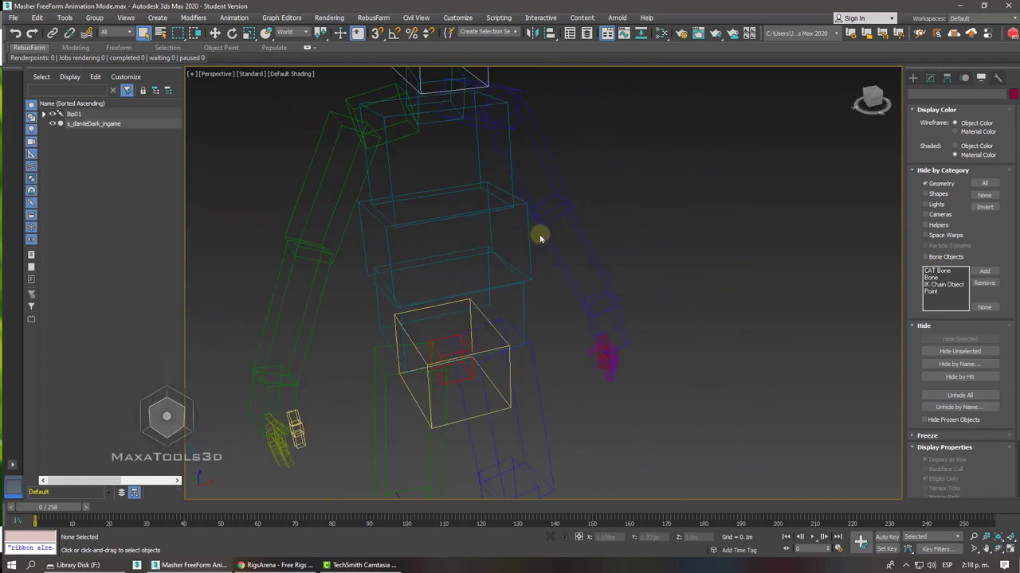
Step: Select Bip01 Spine1 and Bip01 Spine2 and zoom in to inspect them
click(529, 237)
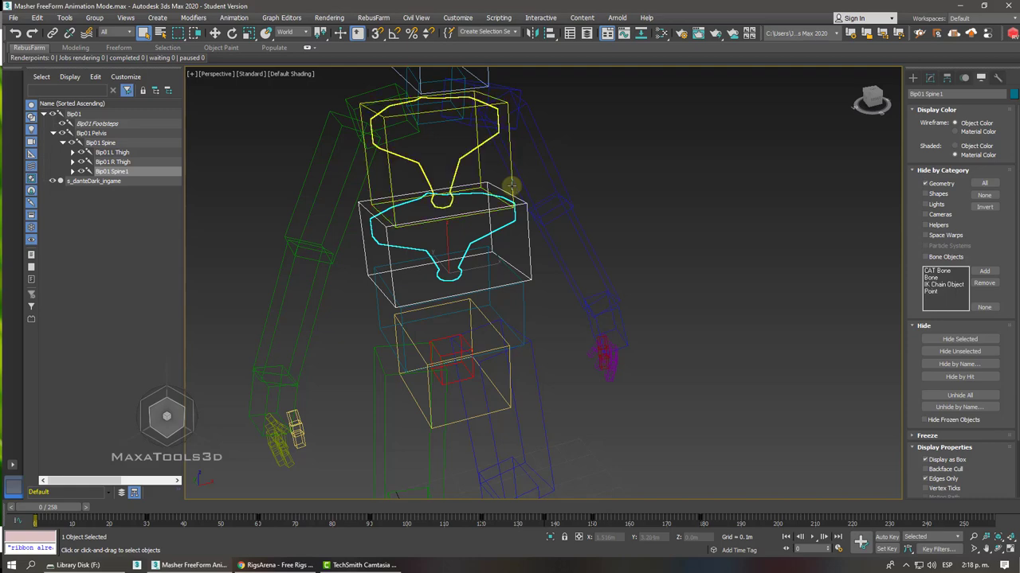
click(512, 189)
scroll(511, 186, up, 5)
scroll(512, 186, down, 2)
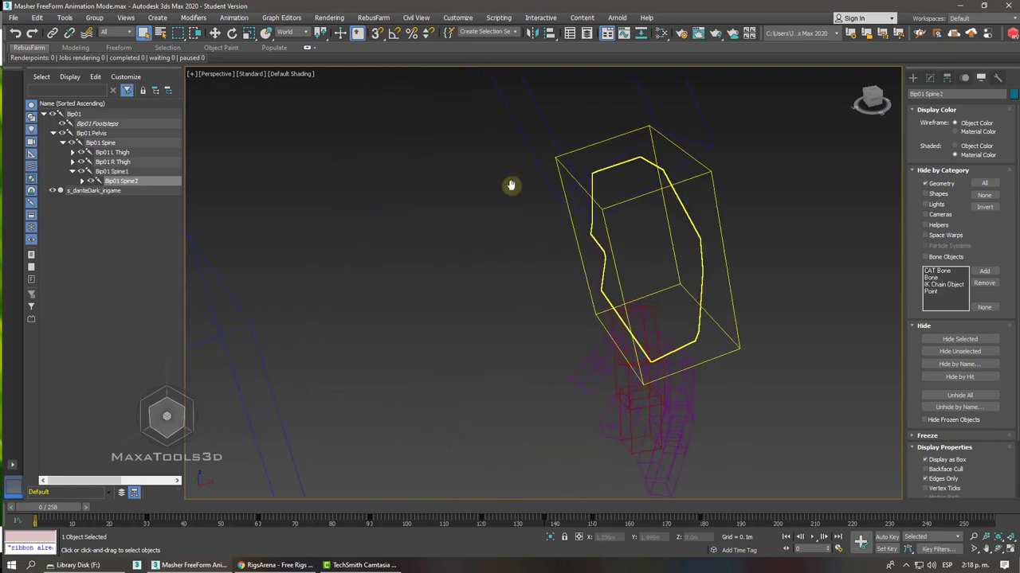
scroll(560, 211, down, 3)
scroll(630, 244, down, 1)
scroll(630, 245, down, 3)
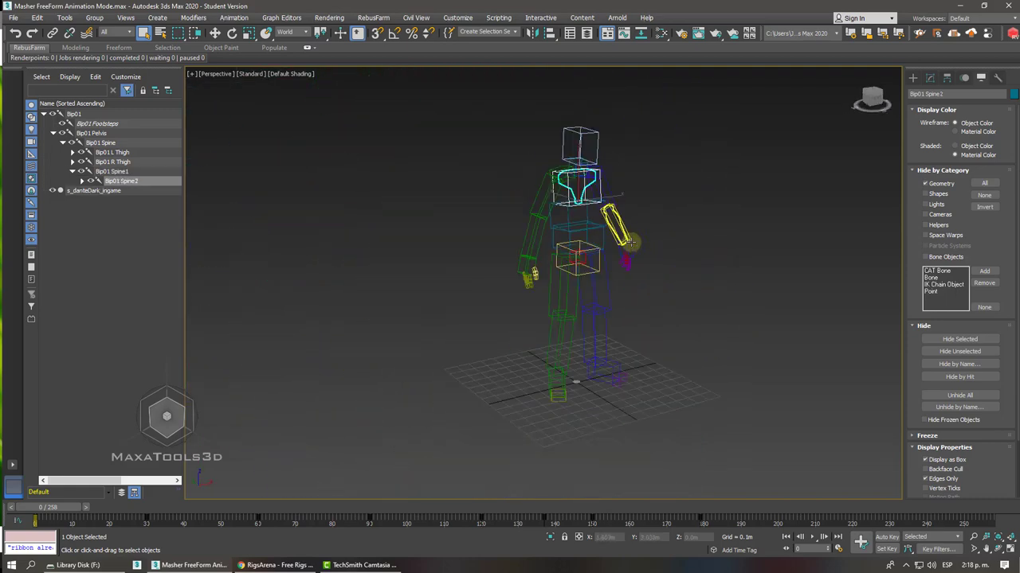
scroll(630, 245, up, 4)
scroll(630, 245, down, 1)
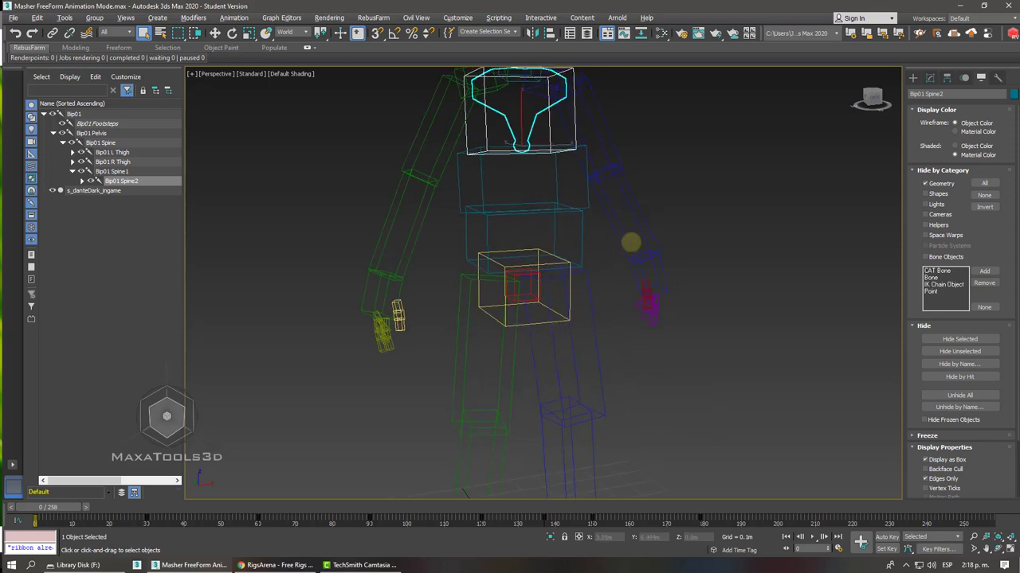
scroll(630, 242, down, 2)
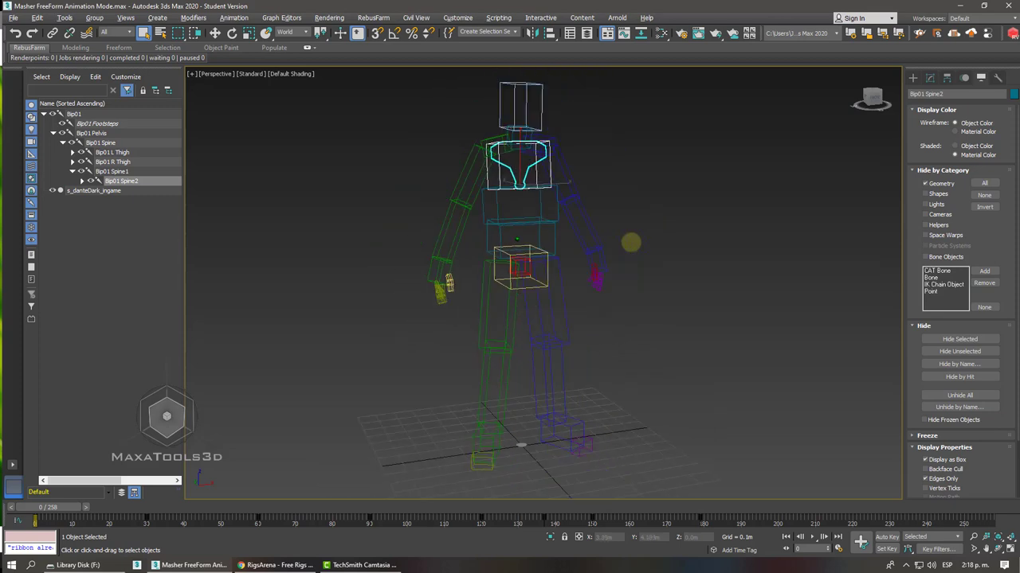
Step: Unhide Geometry and move the s_danteDark_ingame mesh to the right of the biped
click(932, 186)
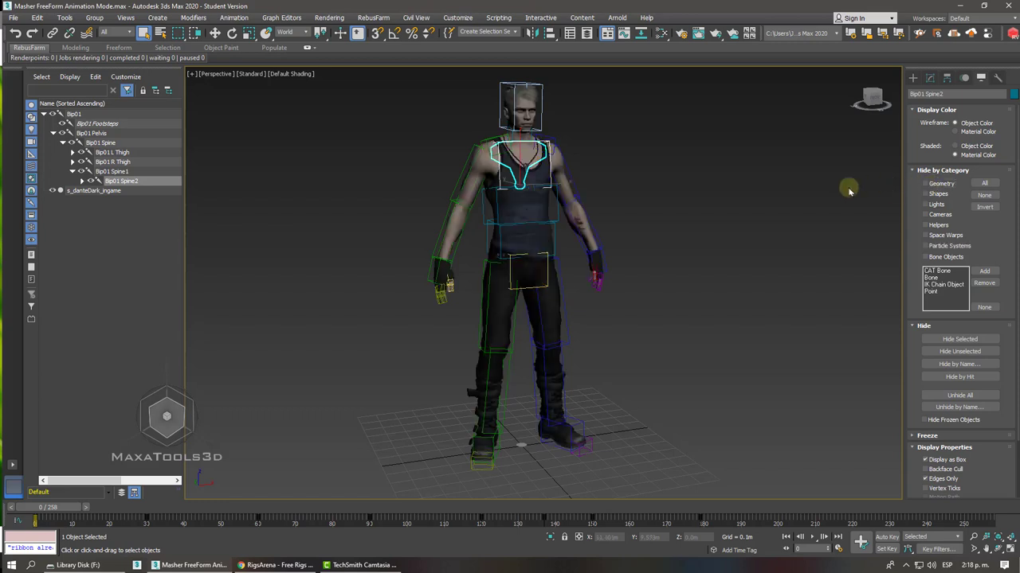
click(741, 194)
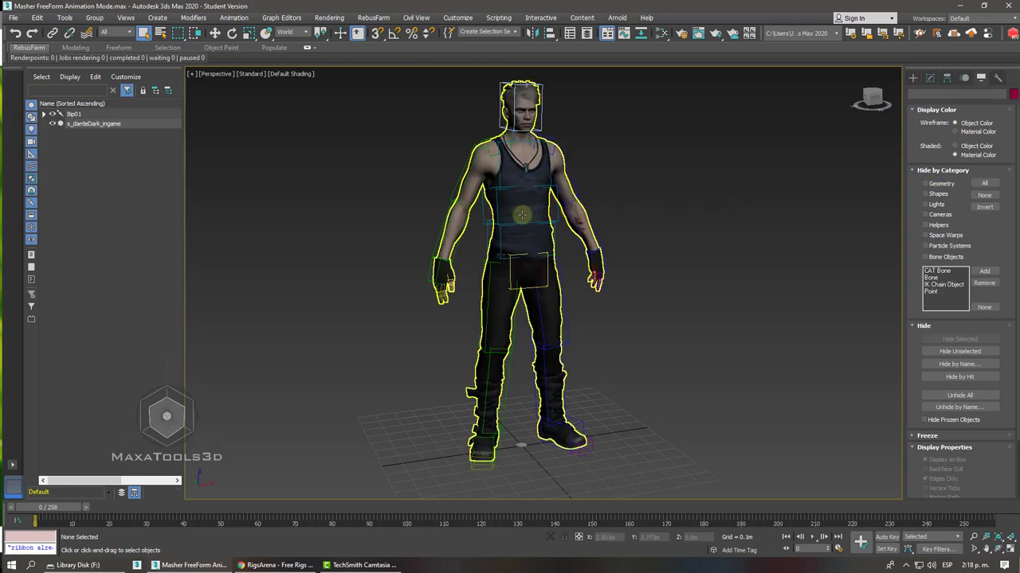
click(519, 214)
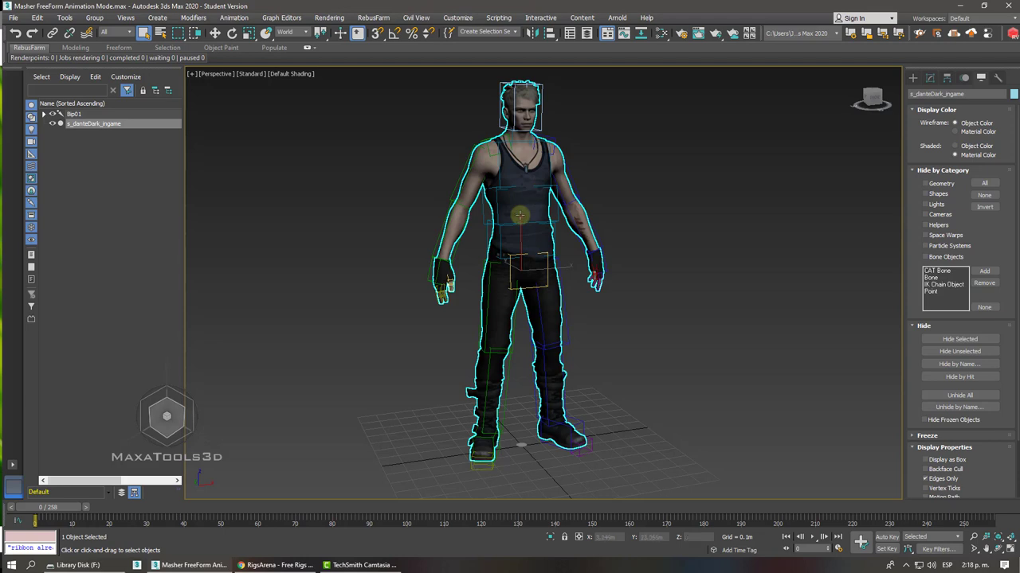
right_click(508, 208)
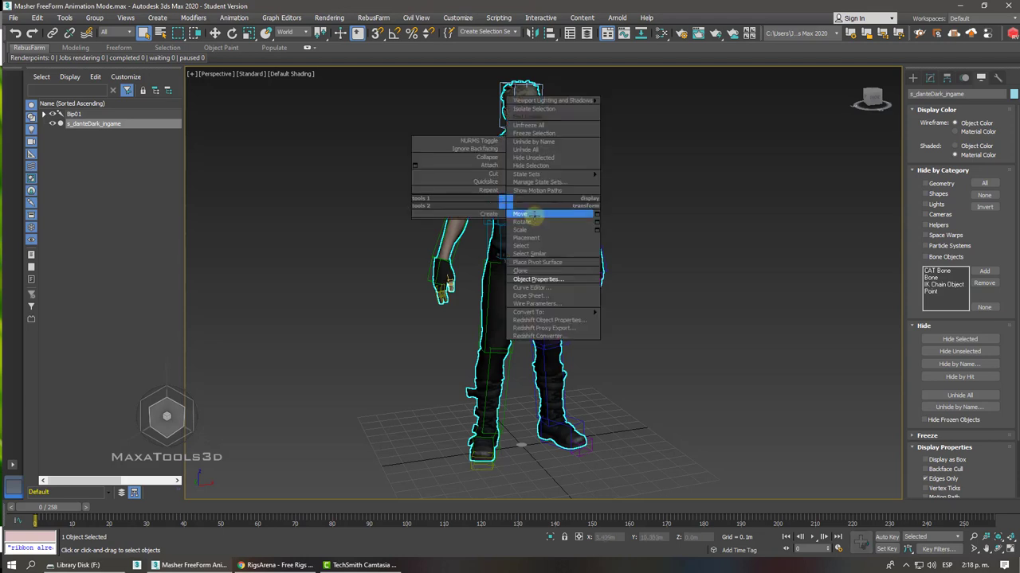
click(526, 215)
alt+middle_drag(526, 215, 509, 255)
drag(492, 271, 755, 271)
key(z)
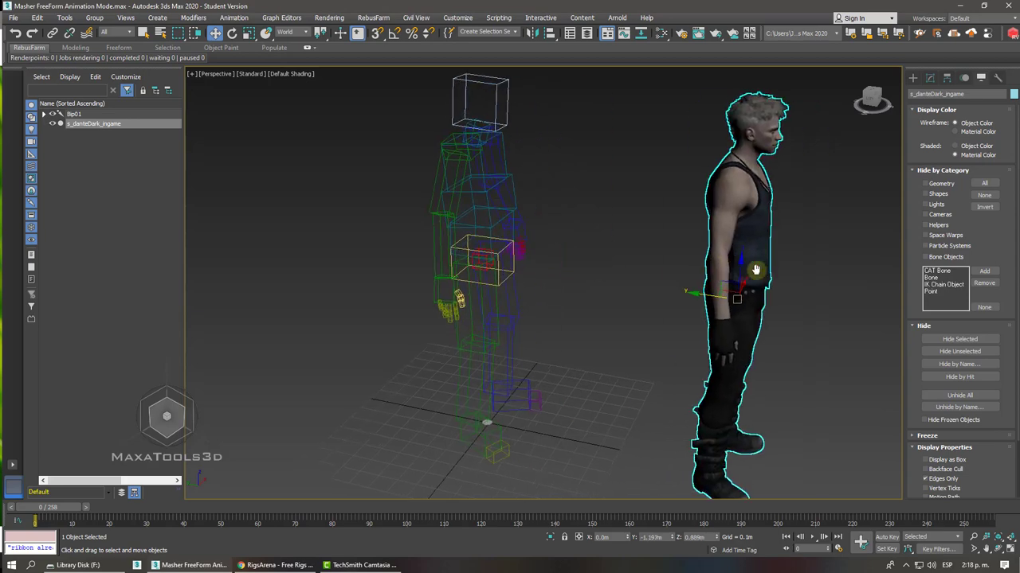
alt+middle_drag(755, 270, 756, 270)
Step: Turn on Edged Faces (F4) to show the mesh's edges over the shading
scroll(756, 270, up, 2)
key(F4)
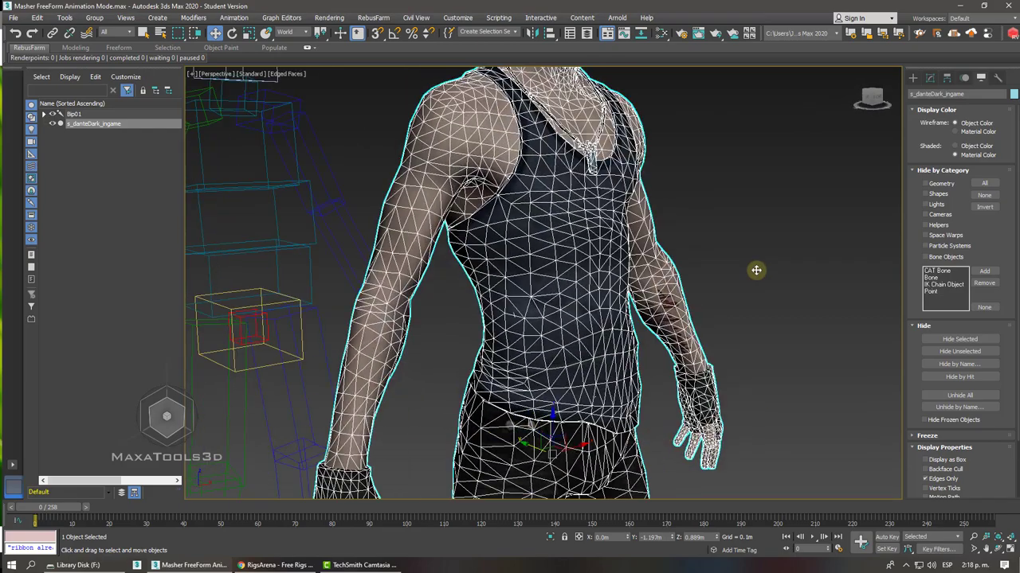
scroll(756, 270, down, 2)
scroll(755, 270, up, 2)
scroll(756, 270, up, 4)
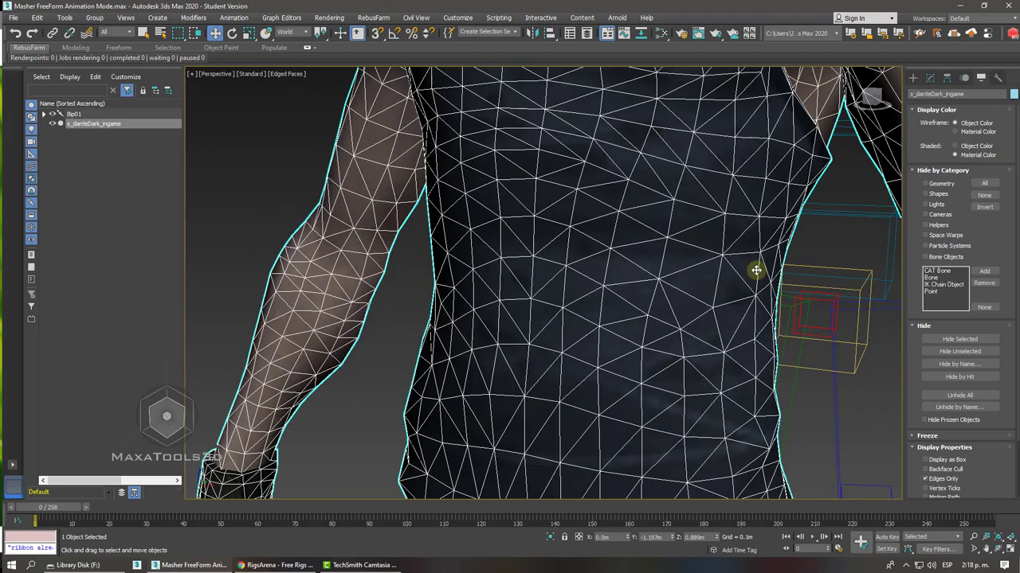
scroll(756, 270, up, 1)
Step: Review the mesh's Editable Poly settings in the Modify panel while orbiting around character and rig
click(928, 78)
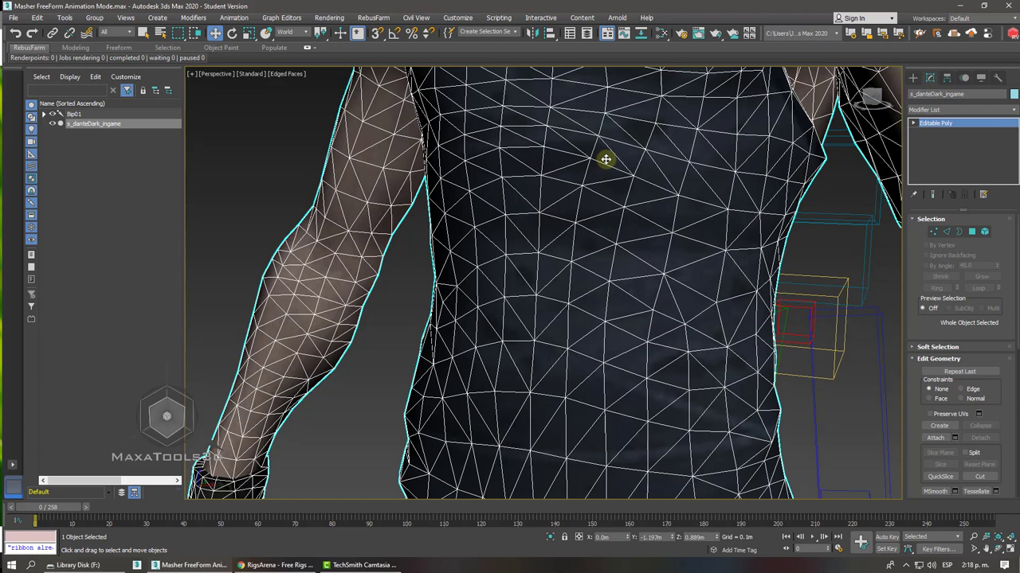
scroll(606, 159, down, 2)
scroll(605, 159, down, 3)
scroll(606, 160, down, 3)
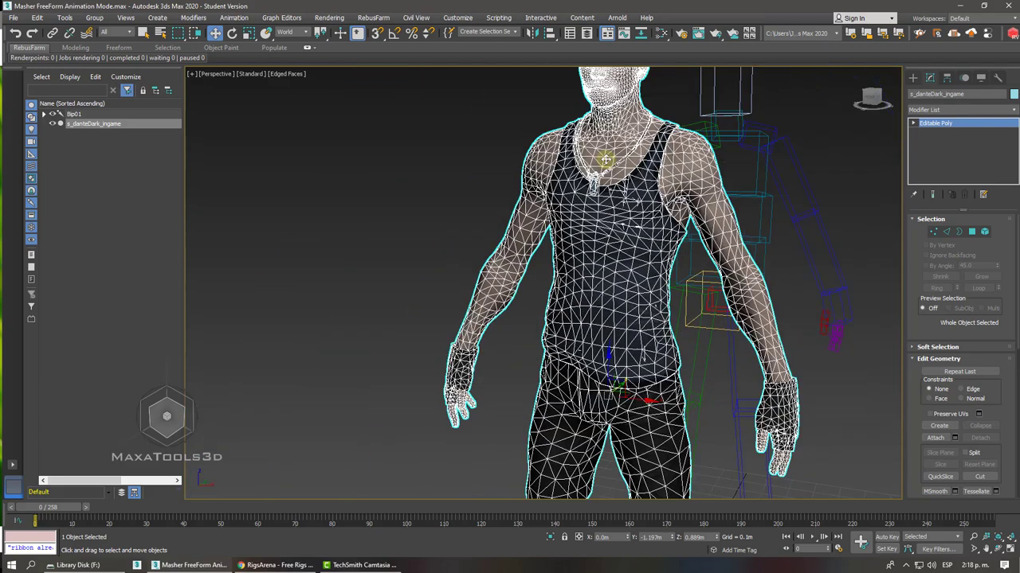
mouse_move(606, 159)
alt+middle_down()
mouse_move(573, 159)
mouse_move(605, 160)
alt+middle_up()
scroll(606, 159, up, 3)
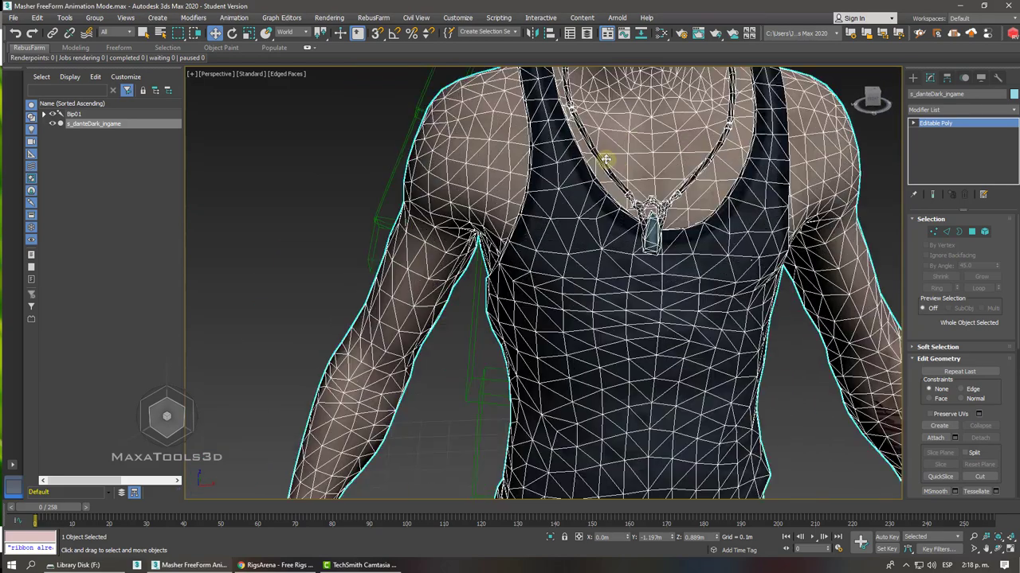
scroll(606, 160, up, 2)
scroll(605, 159, down, 1)
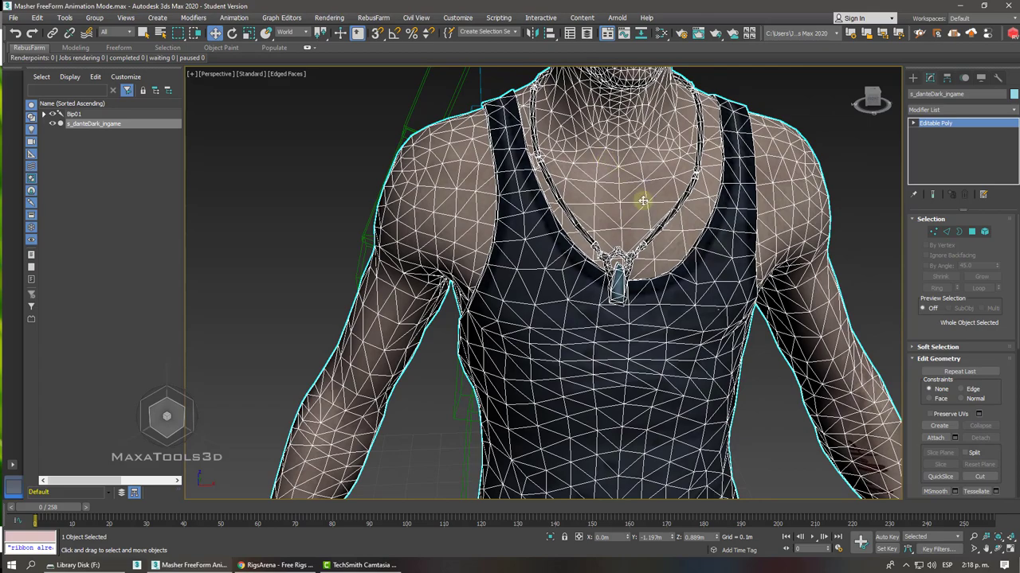
scroll(642, 201, down, 3)
mouse_move(643, 201)
alt+middle_down()
mouse_move(589, 201)
mouse_move(643, 201)
mouse_move(622, 199)
alt+middle_up()
scroll(643, 200, down, 1)
scroll(643, 201, down, 2)
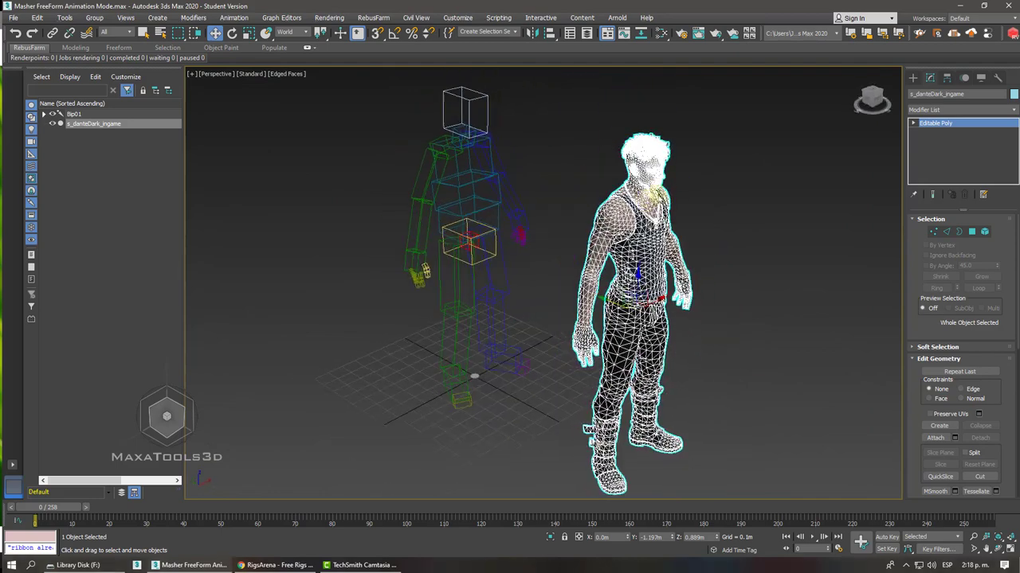
click(912, 78)
Step: Reselect the character and pick chest polygons at Editable Poly's Polygon level
click(796, 200)
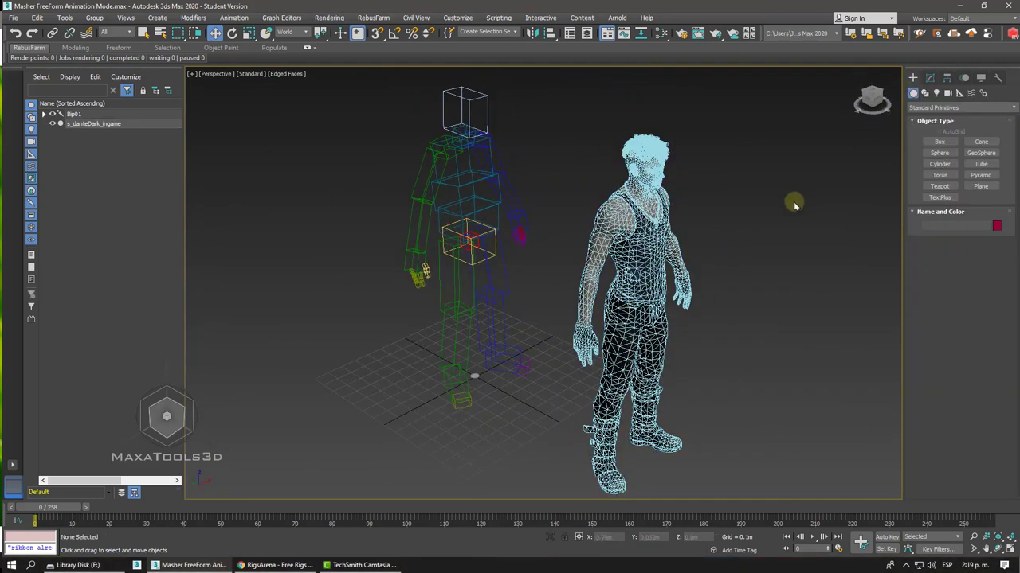
scroll(628, 247, up, 2)
click(628, 246)
scroll(628, 247, up, 3)
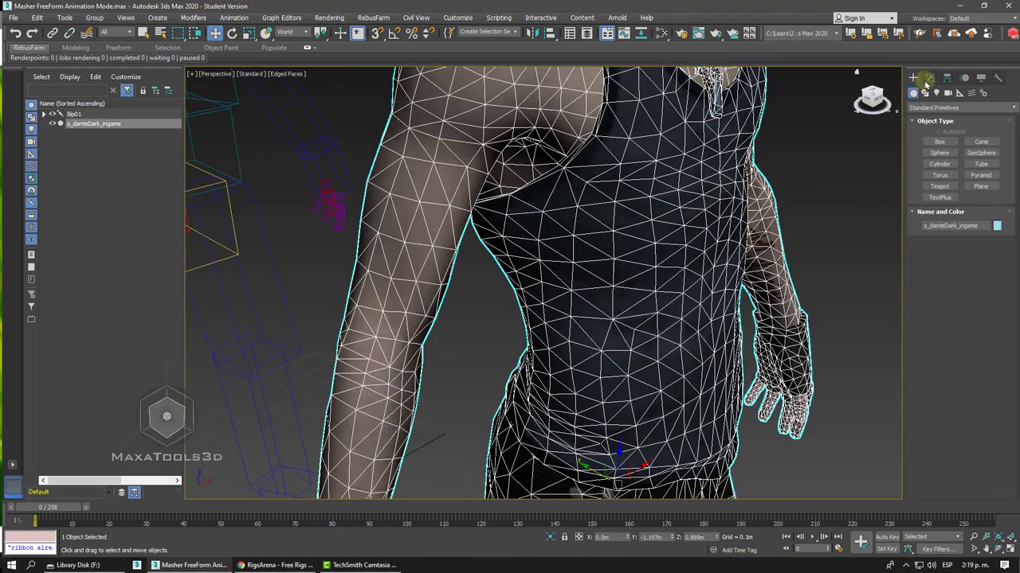
click(929, 77)
click(947, 125)
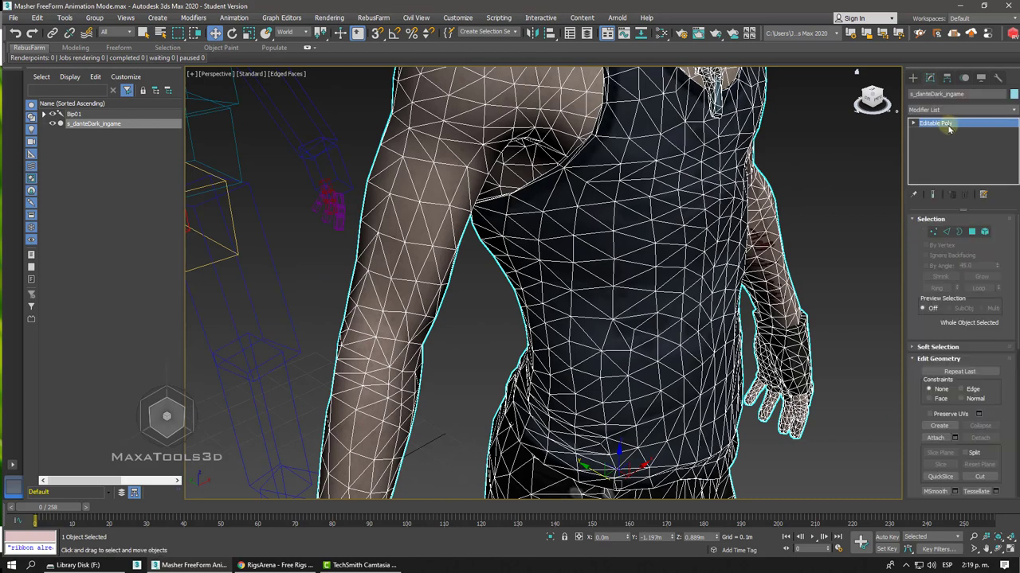
click(971, 231)
click(658, 167)
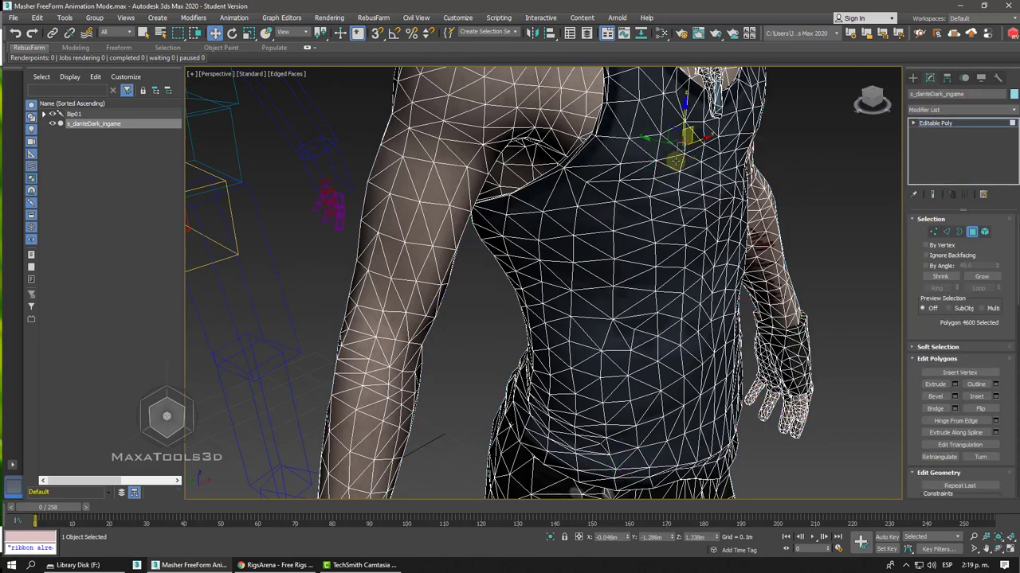
click(665, 185)
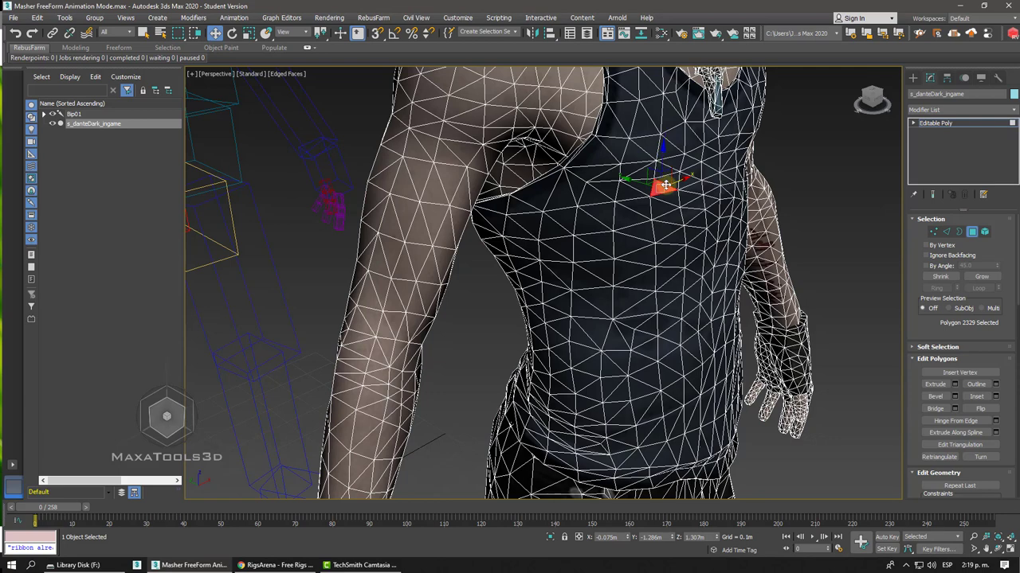
Step: Convert to Editable Mesh, then select all faces at Face level with Ctrl+A
right_click(685, 185)
mouse_move(717, 288)
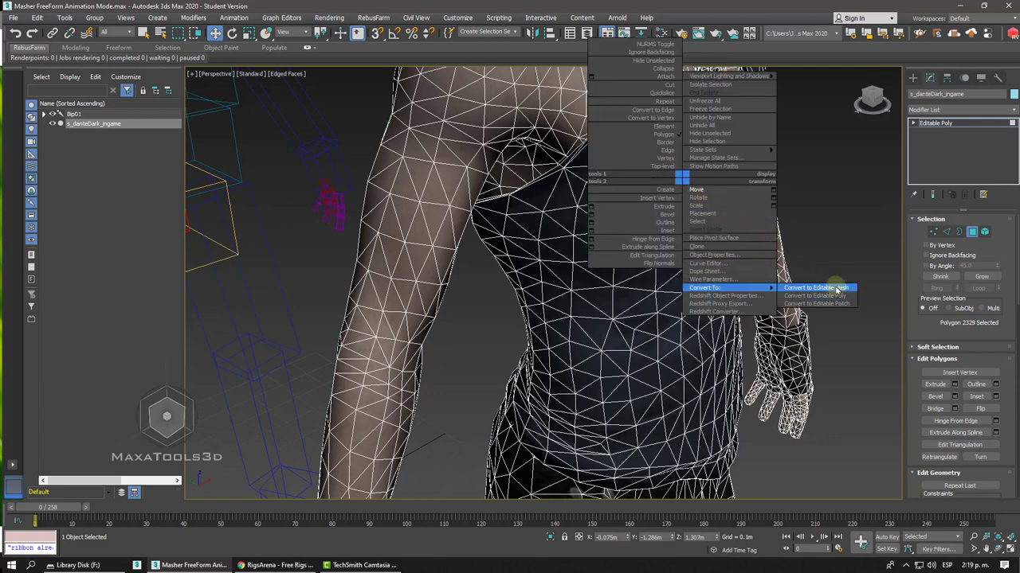
click(836, 290)
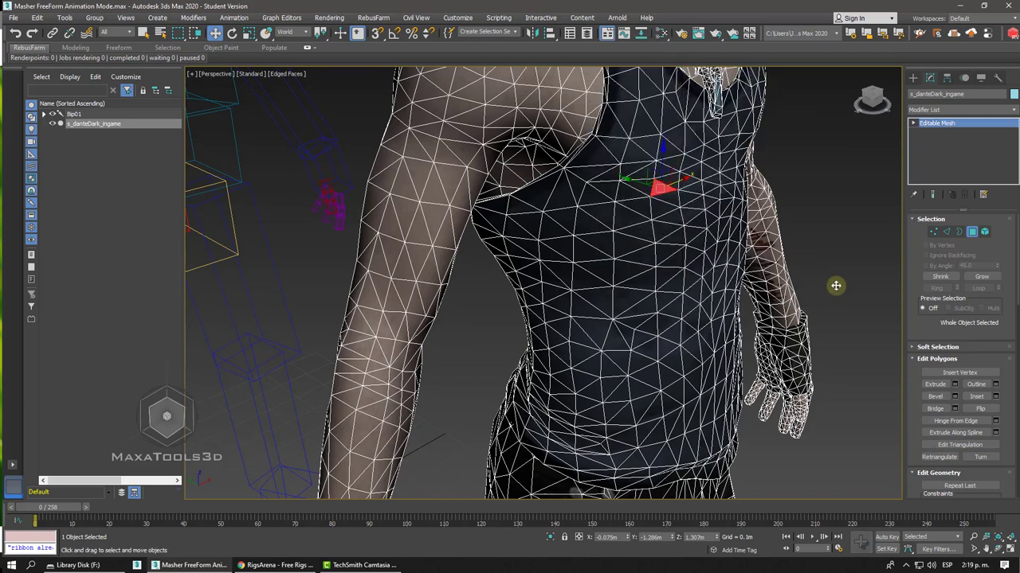
click(913, 123)
click(931, 150)
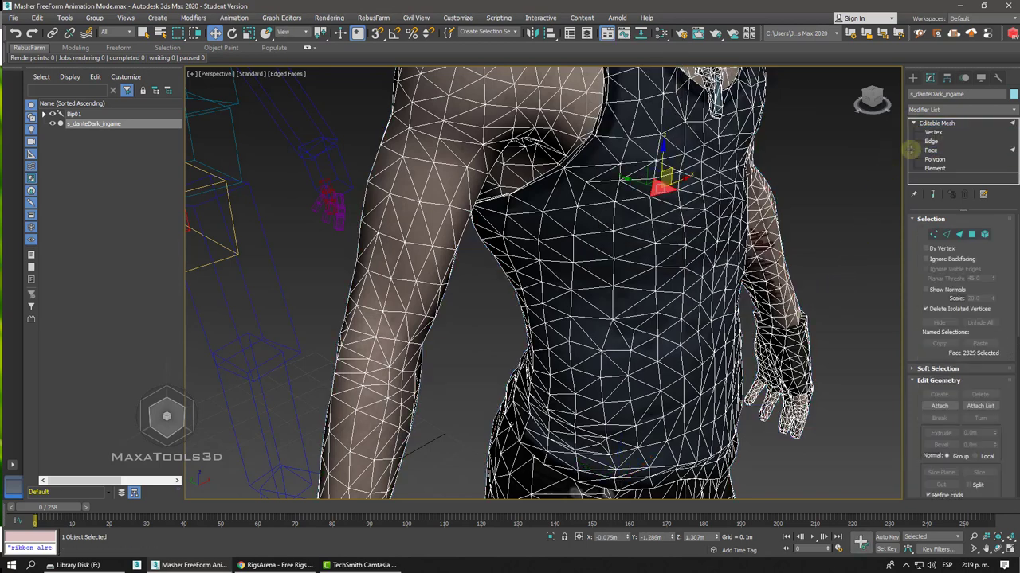
click(669, 150)
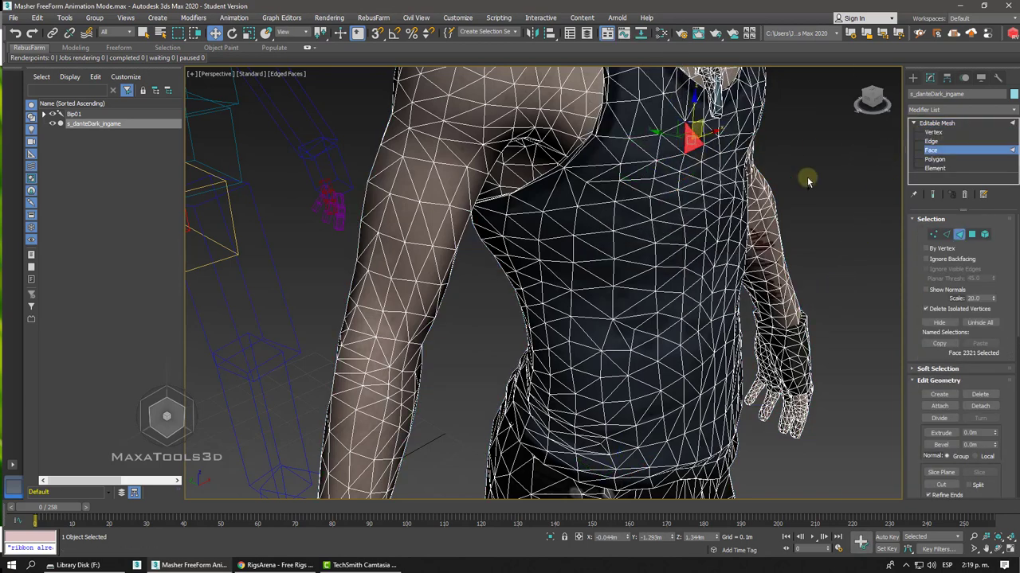
key(ctrl+a)
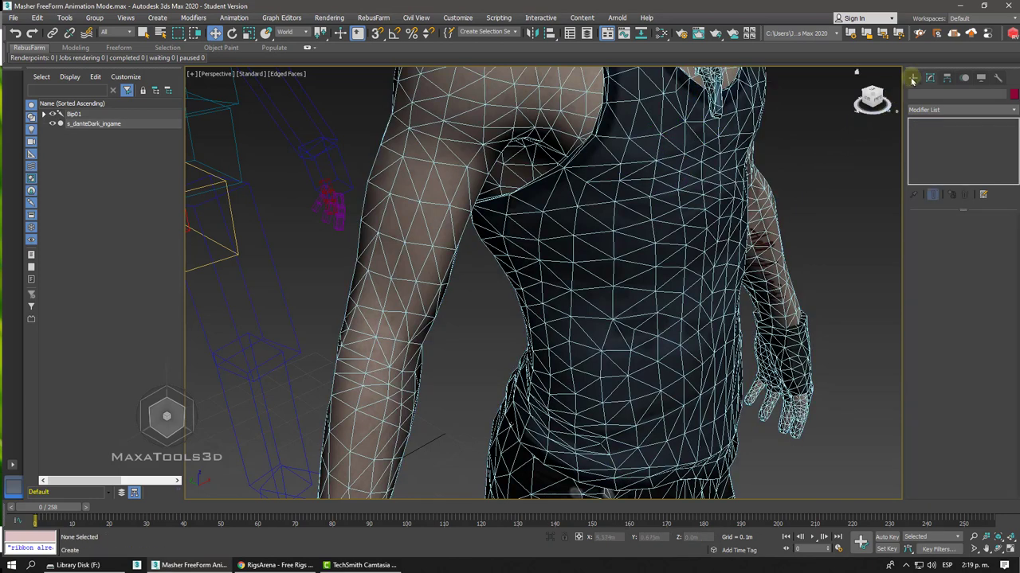
Step: Switch the mesh to smooth shading (F3) and undo its move back onto the biped
click(913, 77)
click(658, 213)
scroll(657, 213, down, 2)
scroll(595, 226, down, 3)
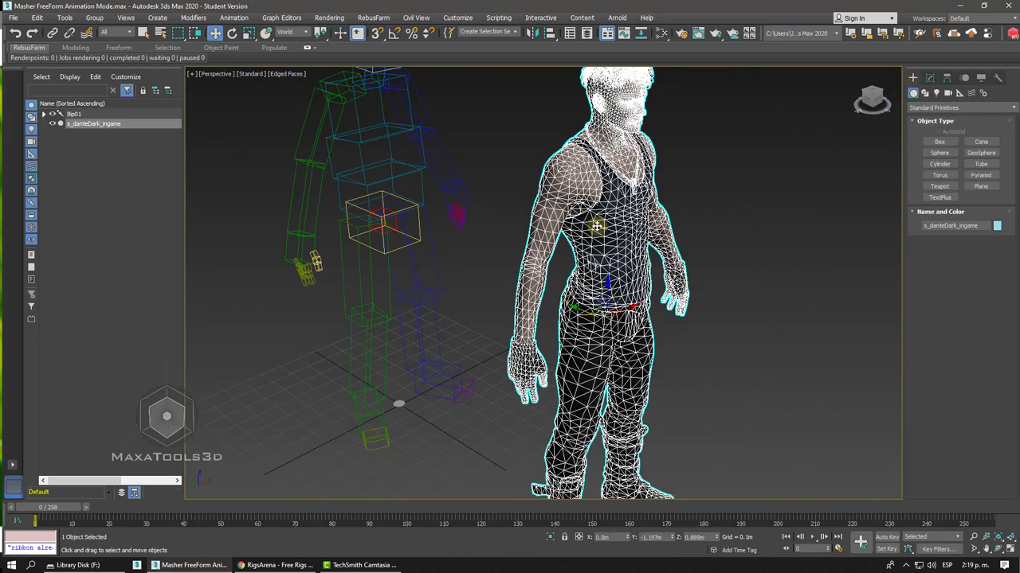
key(F3)
key(ctrl+d)
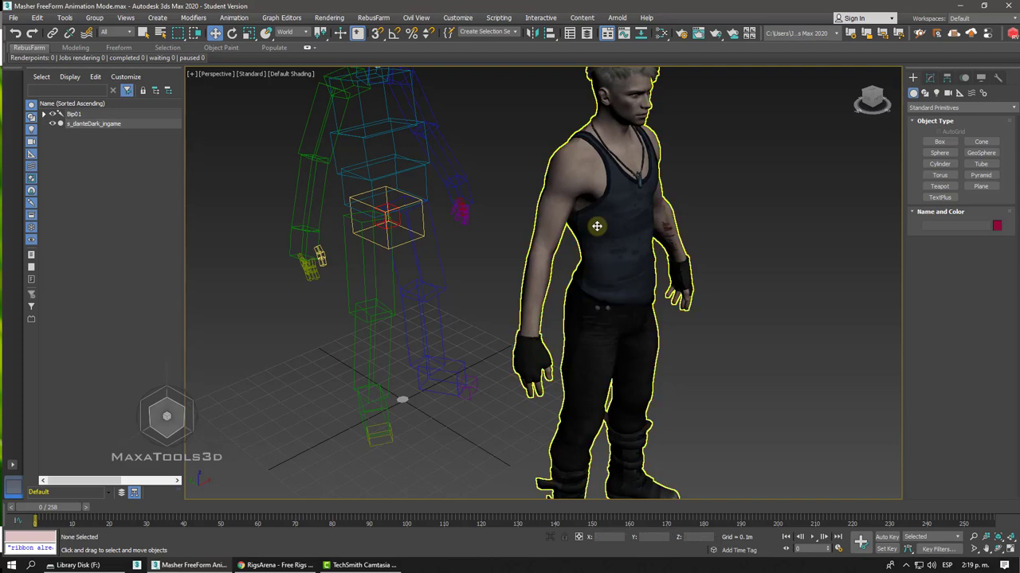
click(596, 227)
key(ctrl+z)
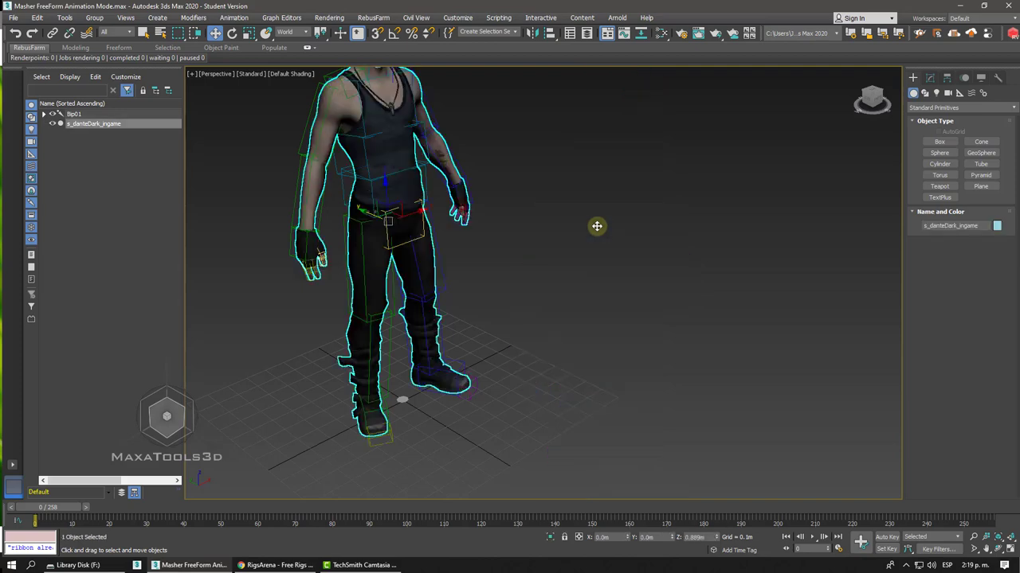
key(z)
scroll(417, 192, up, 3)
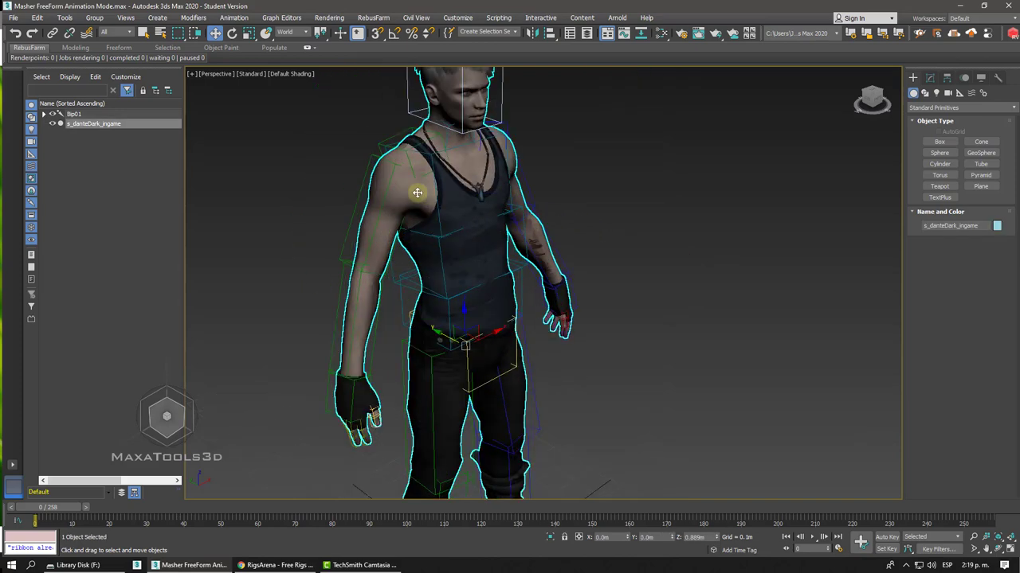
key(F4)
key(F4)
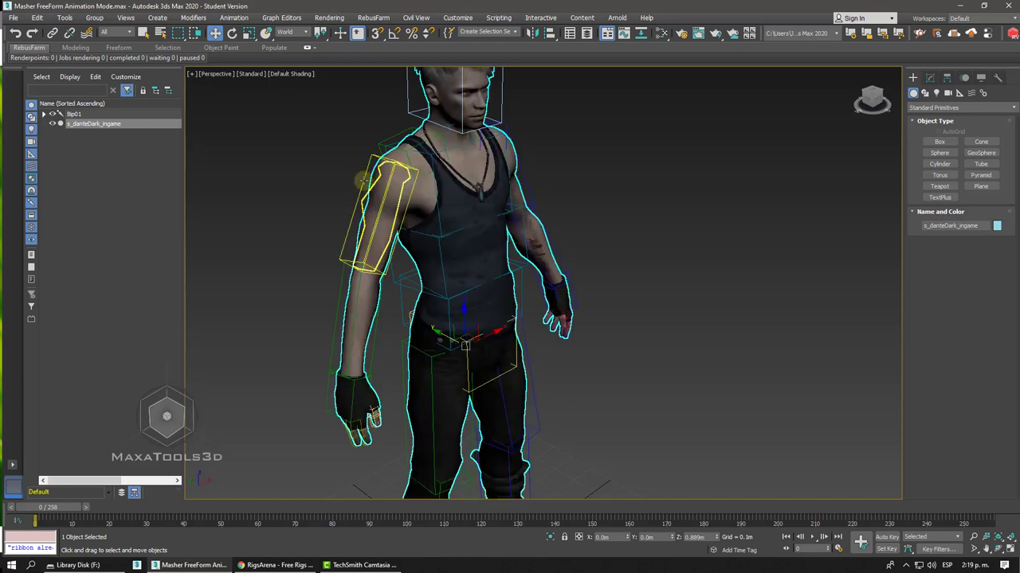
Step: Test-move Bip01 R Hand toward the waist, cancel it, then switch to the browser
click(363, 180)
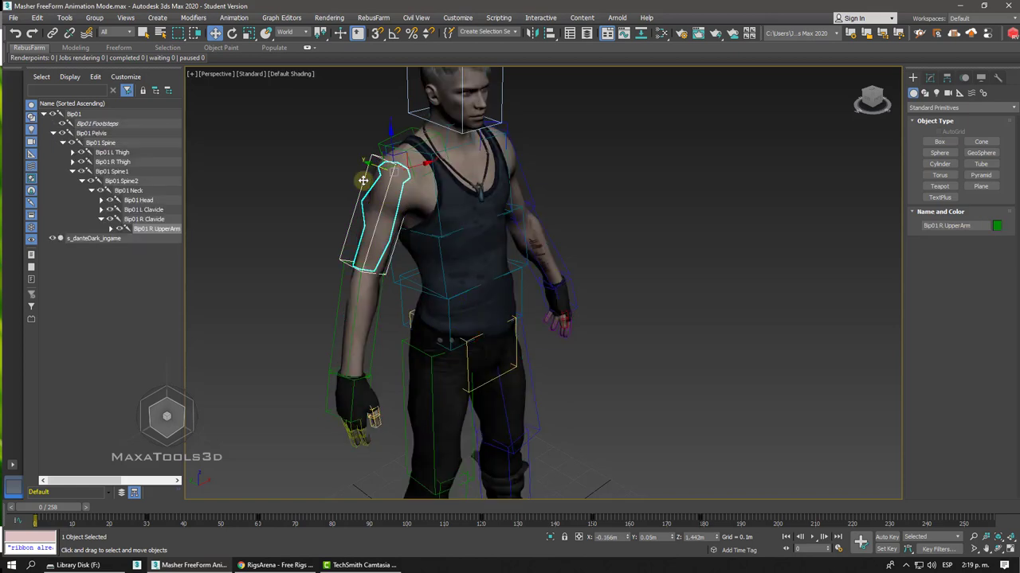
click(351, 393)
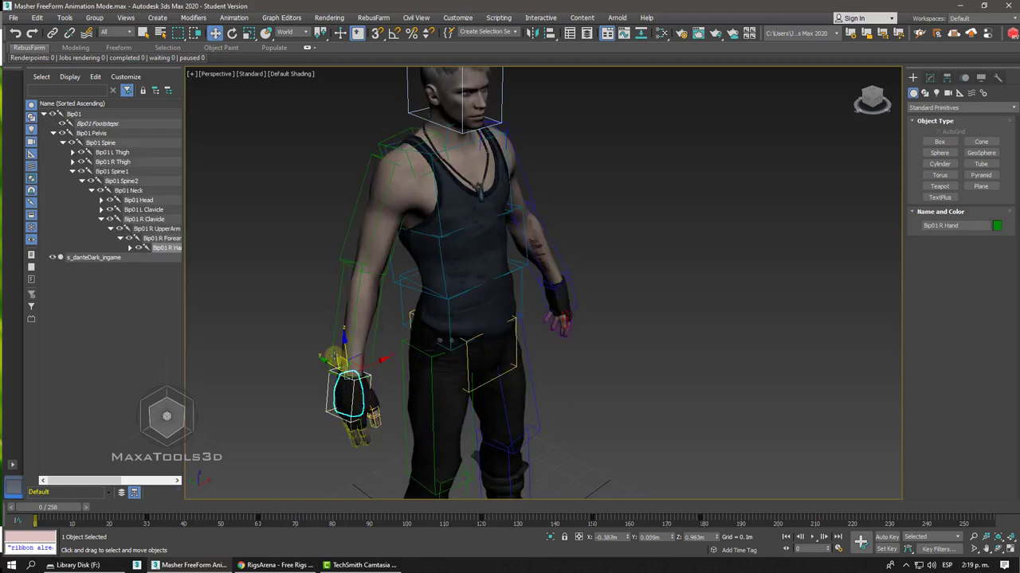
drag(351, 371, 384, 279)
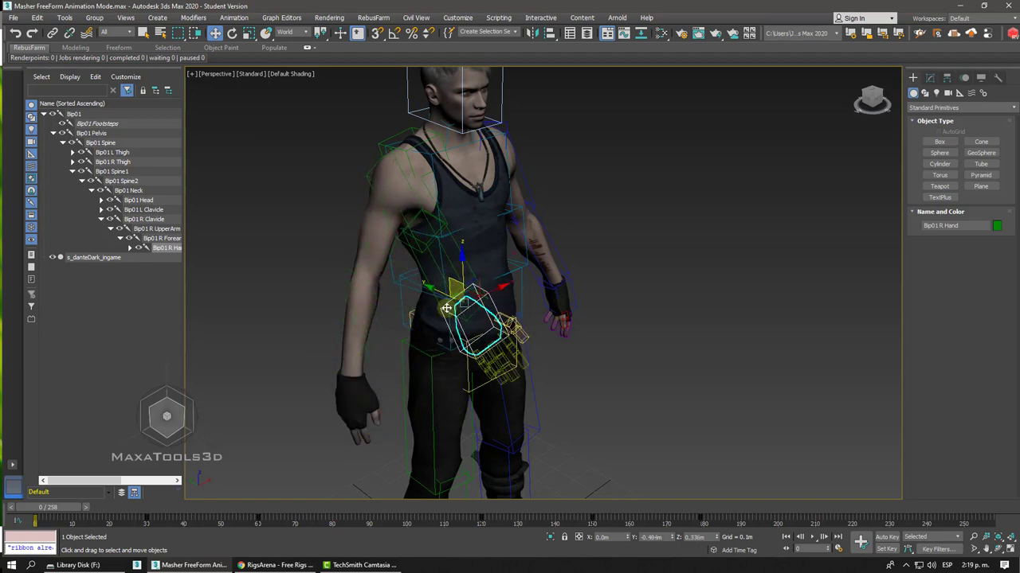
right_click(384, 285)
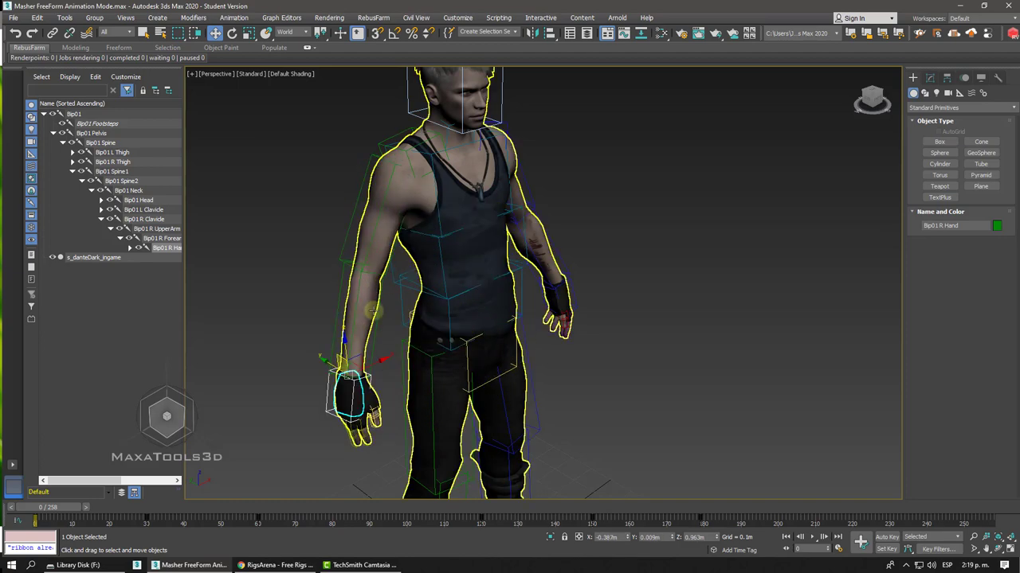
click(291, 565)
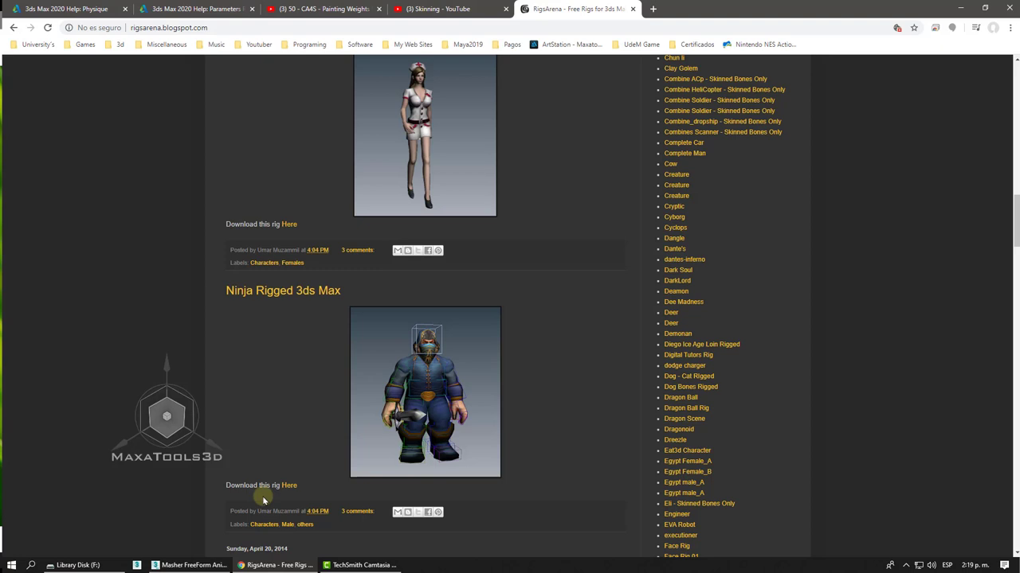
Step: Open the Physique help page and read through it, highlighting the heading and opening sentence
click(90, 8)
drag(238, 206, 289, 210)
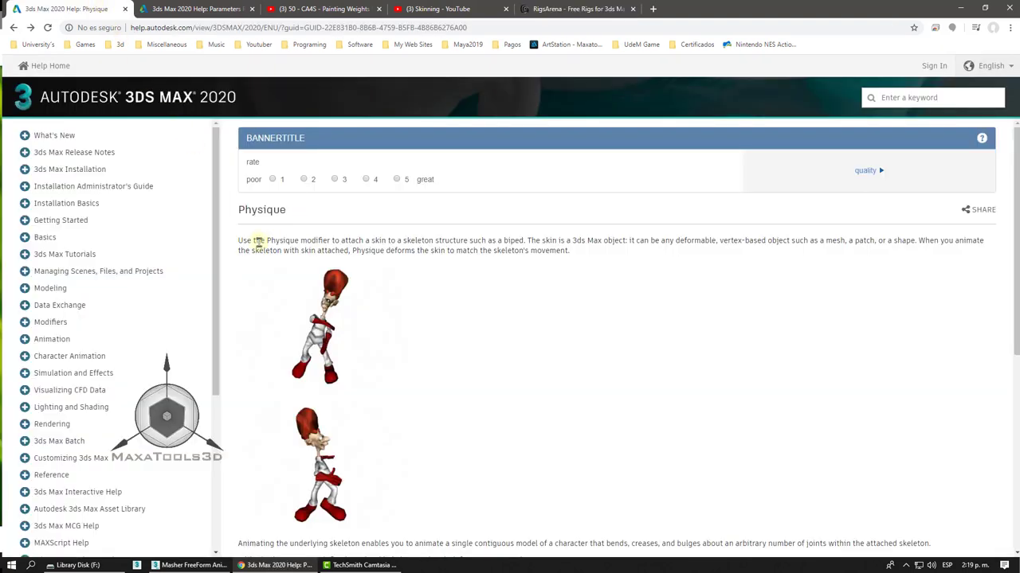
drag(256, 239, 401, 244)
click(392, 249)
scroll(527, 330, down, 5)
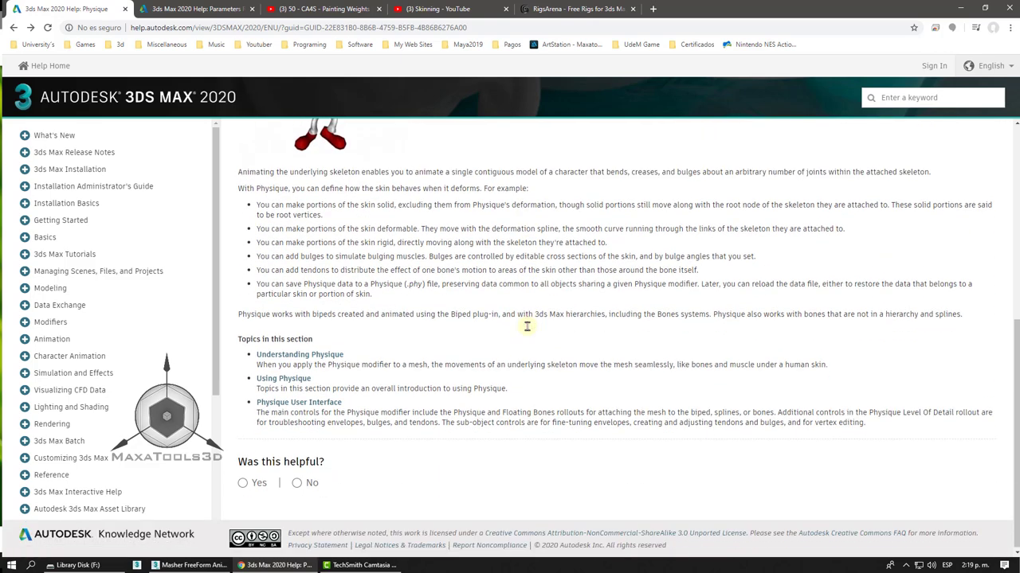
scroll(520, 326, up, 3)
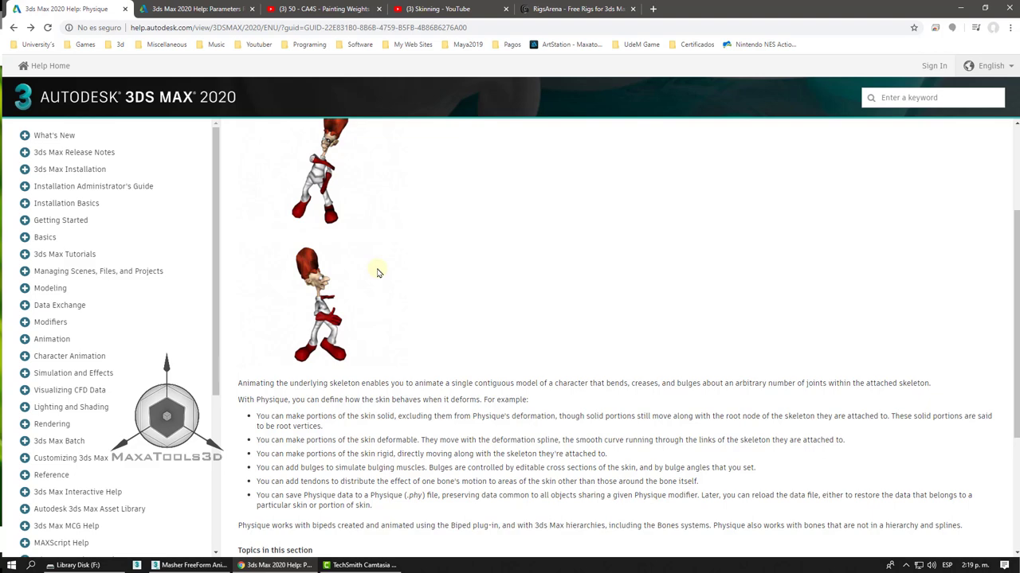
scroll(378, 272, up, 1)
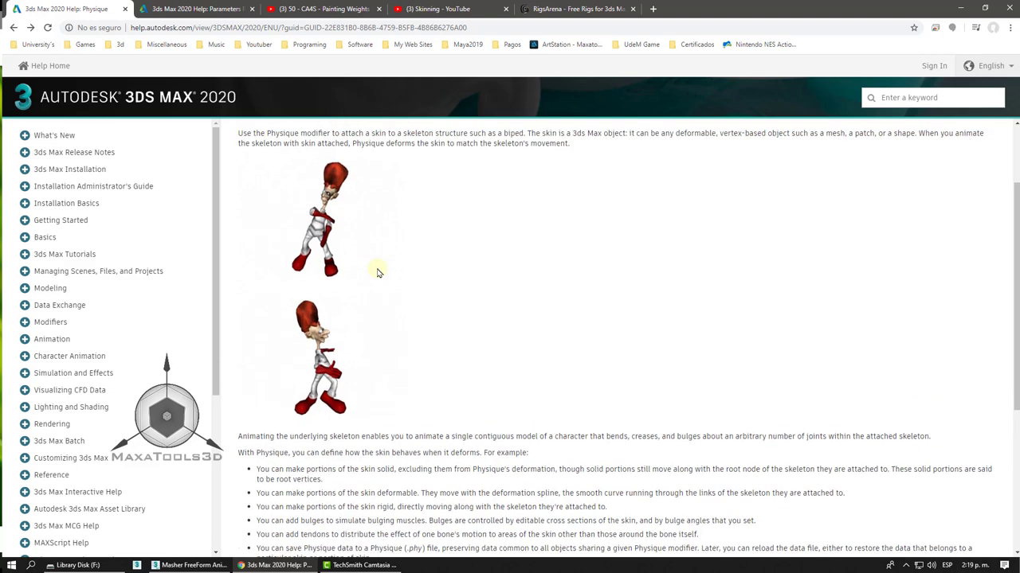
scroll(389, 268, down, 4)
scroll(399, 261, up, 1)
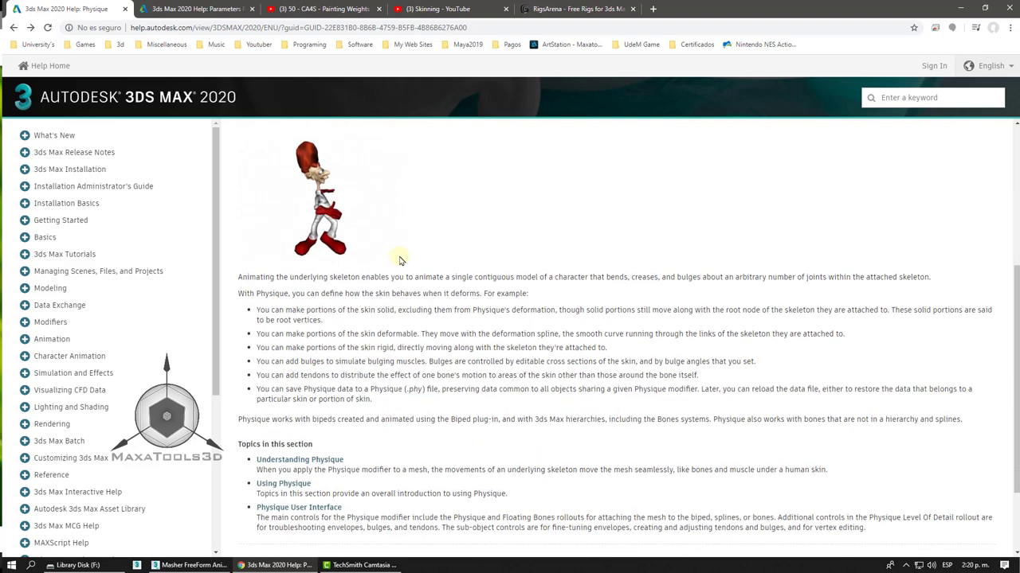
scroll(400, 260, up, 2)
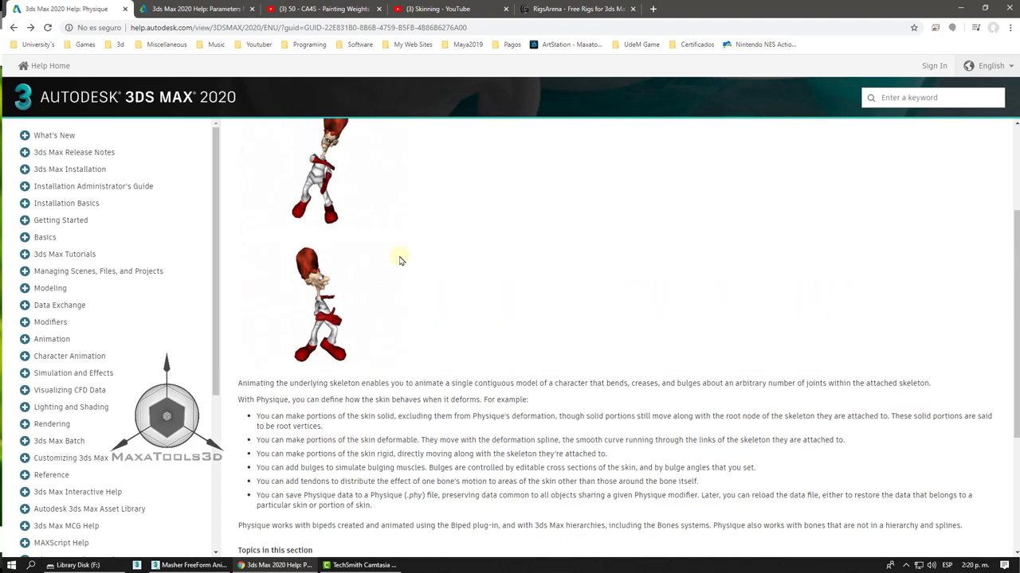
scroll(401, 261, up, 3)
scroll(401, 261, down, 3)
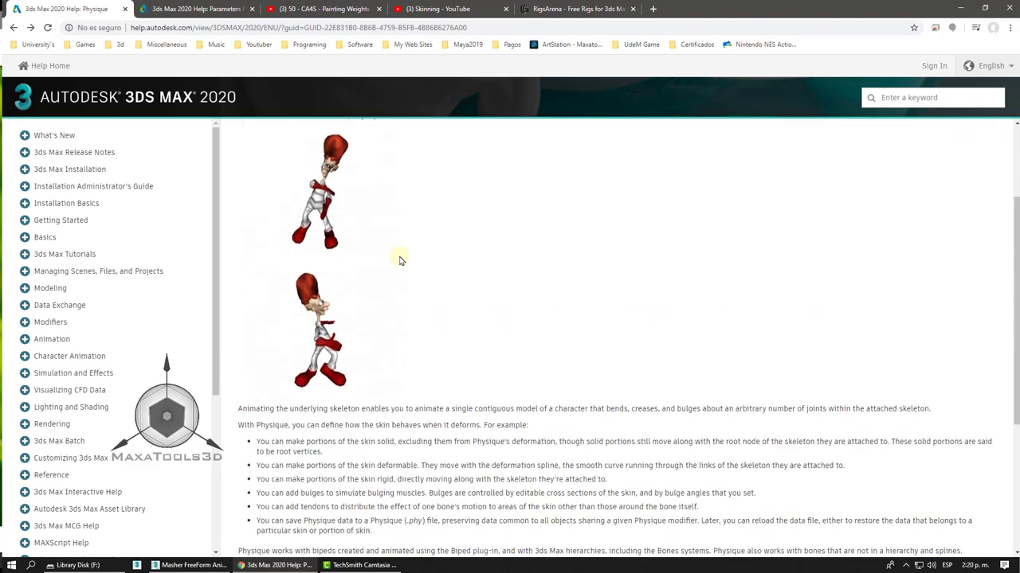
scroll(400, 260, up, 2)
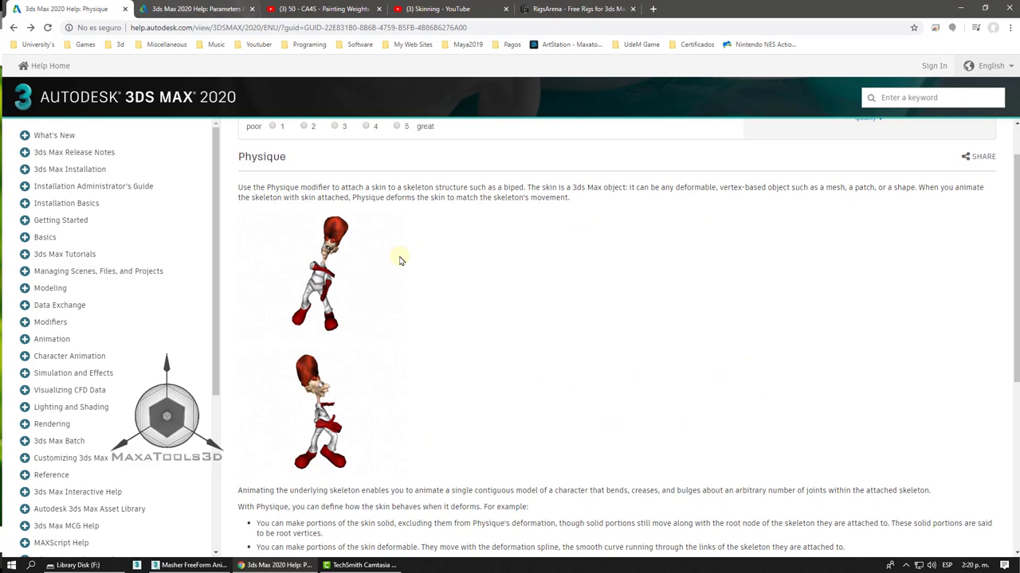
Step: Highlight the Physique heading again, then return to 3ds Max and deselect the hand bone
key(ctrl+a)
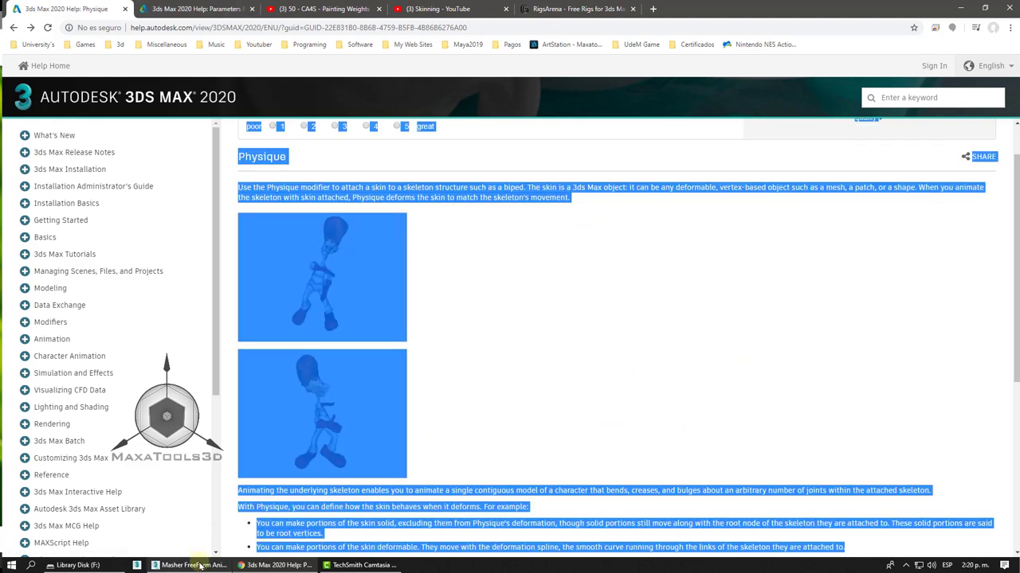
click(565, 400)
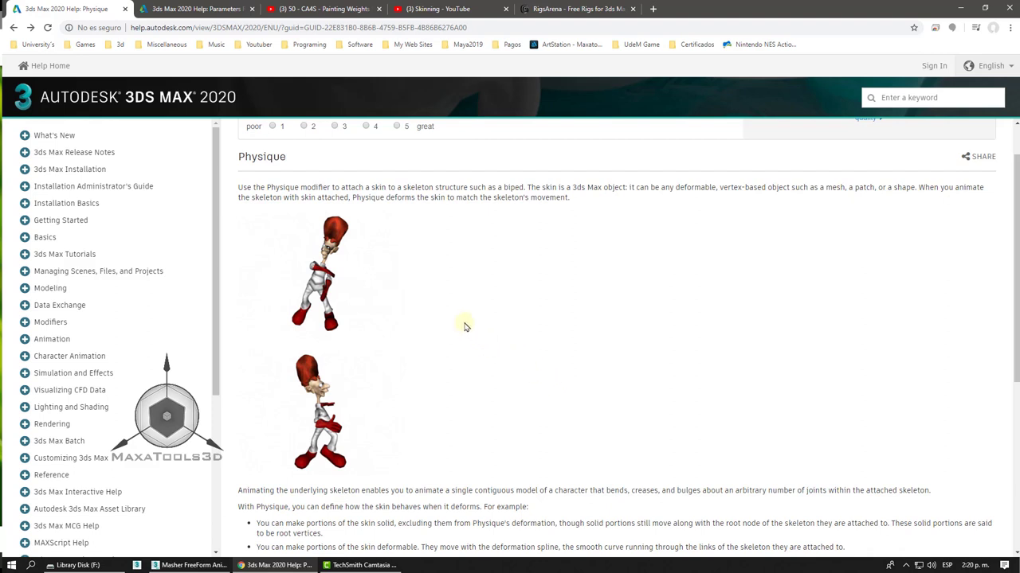
scroll(389, 271, up, 1)
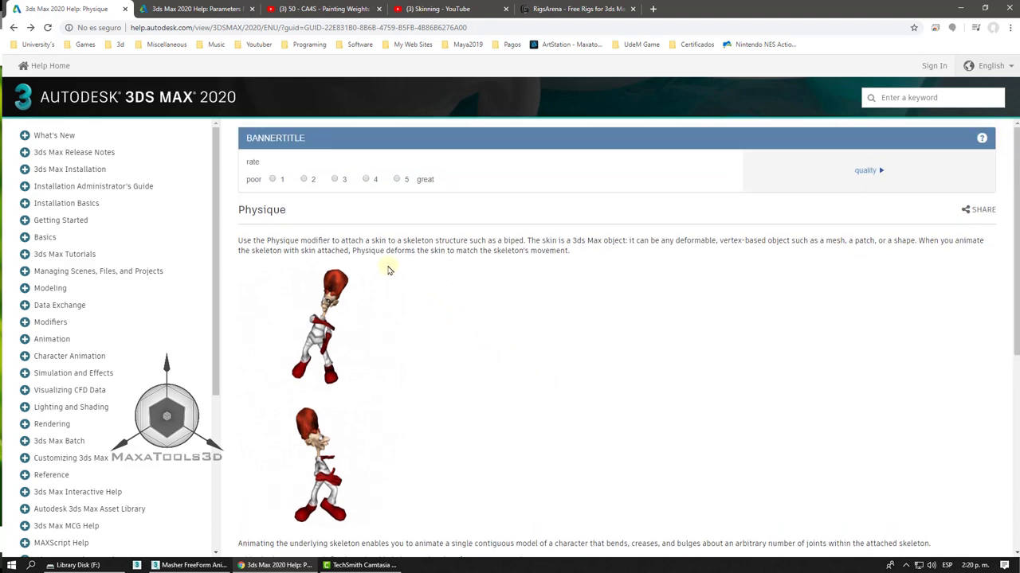
drag(240, 211, 300, 218)
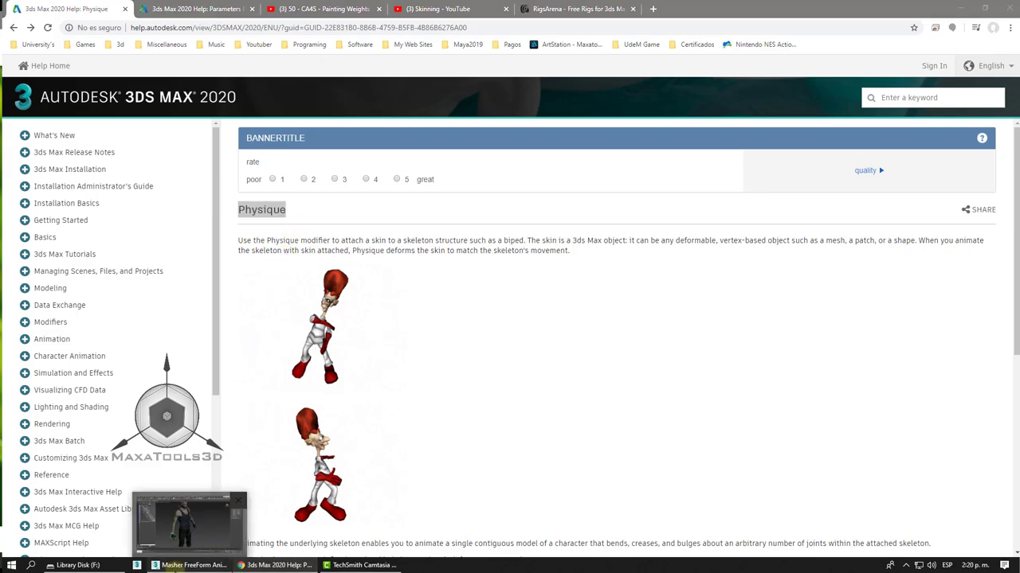
click(191, 565)
click(653, 276)
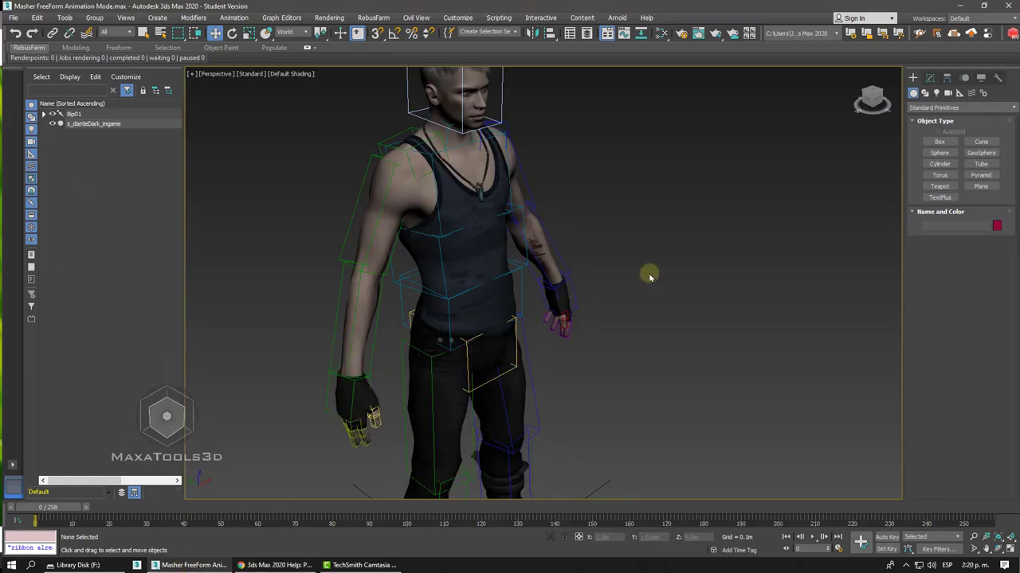
Step: Frame and orbit around the character mesh, then hide geometry with Shift+G to leave the skeleton
click(451, 258)
key(z)
alt+middle_drag(449, 257, 487, 250)
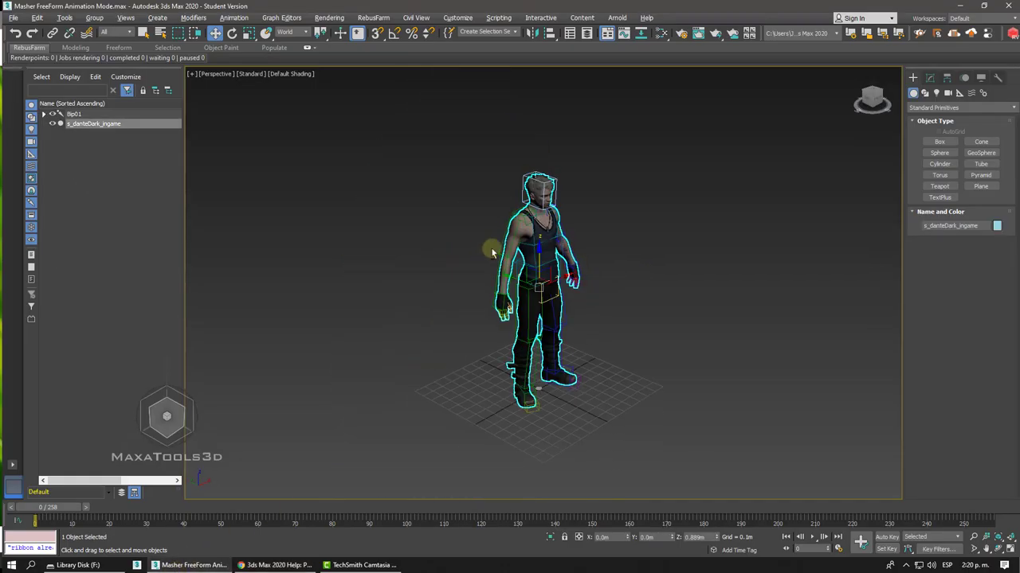
scroll(532, 237, up, 2)
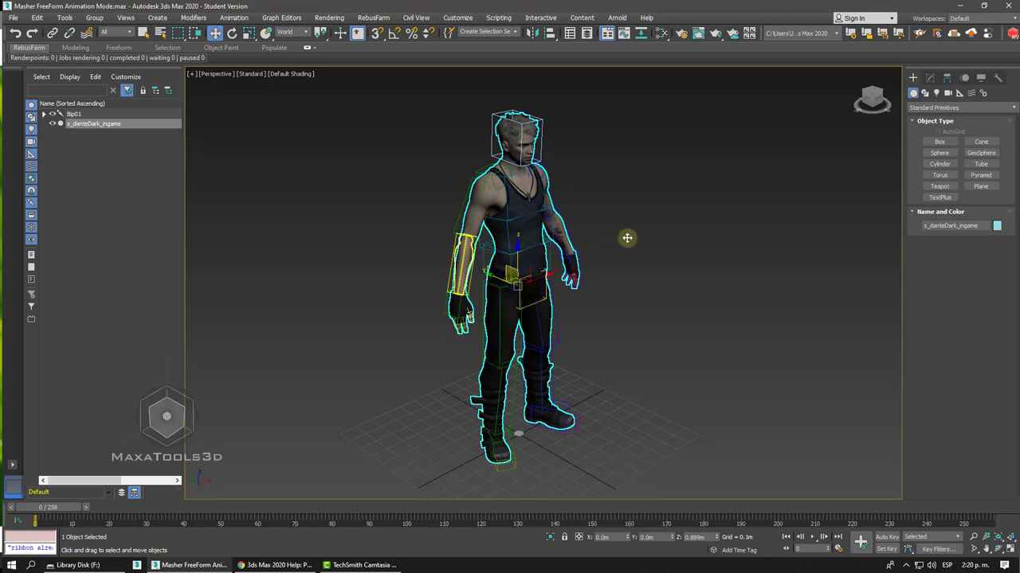
click(656, 233)
alt+middle_drag(655, 234, 497, 192)
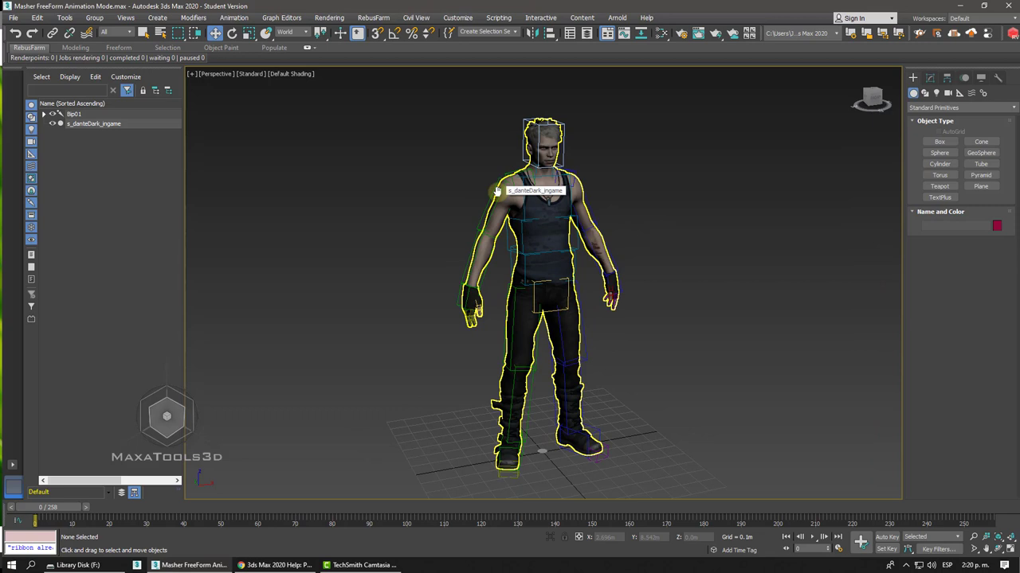
key(shift+g)
key(shift+g)
key(shift+g)
key(shift+g)
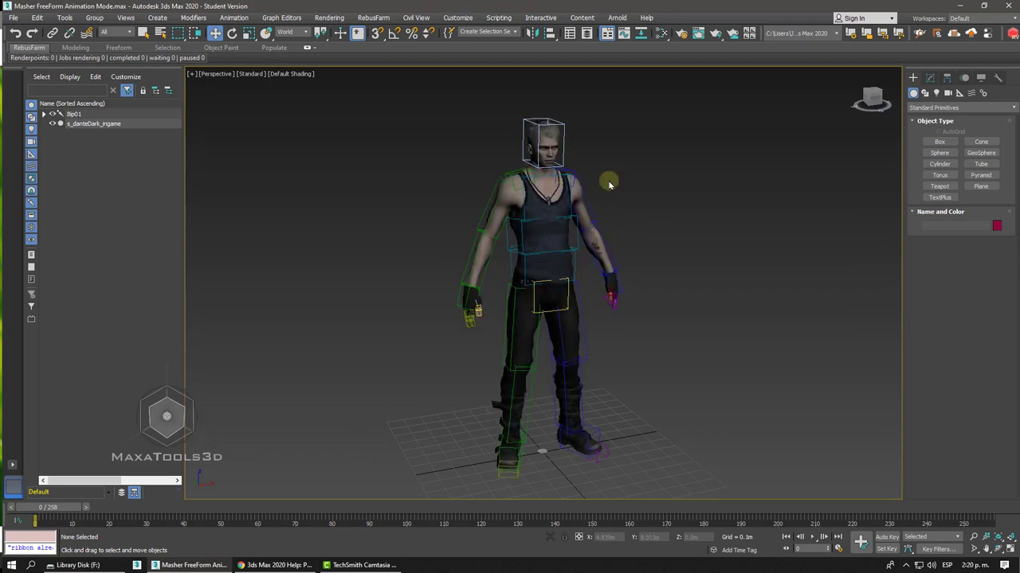
click(965, 77)
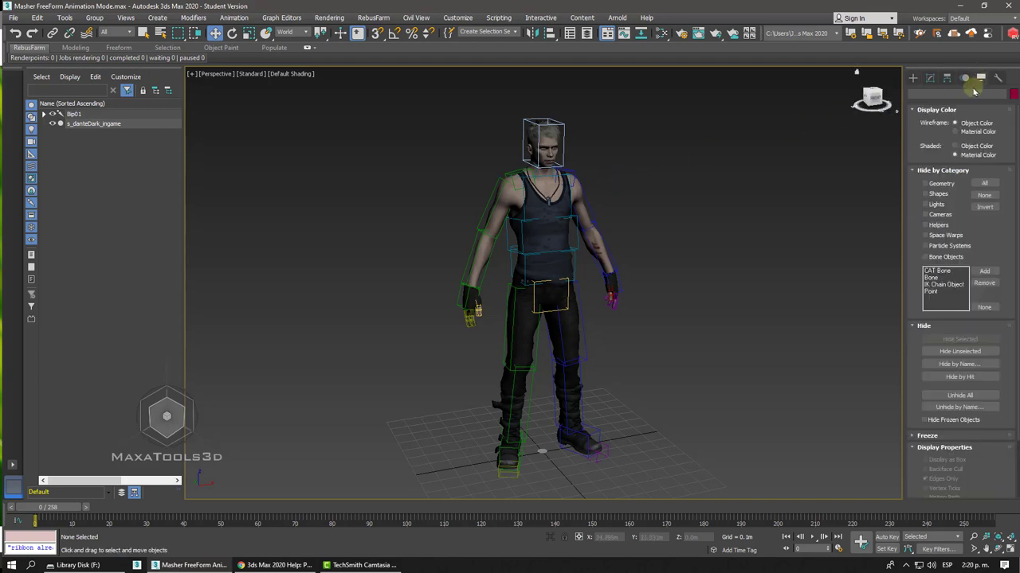
key(shift+g)
key(shift+g)
key(shift+g)
key(shift+g)
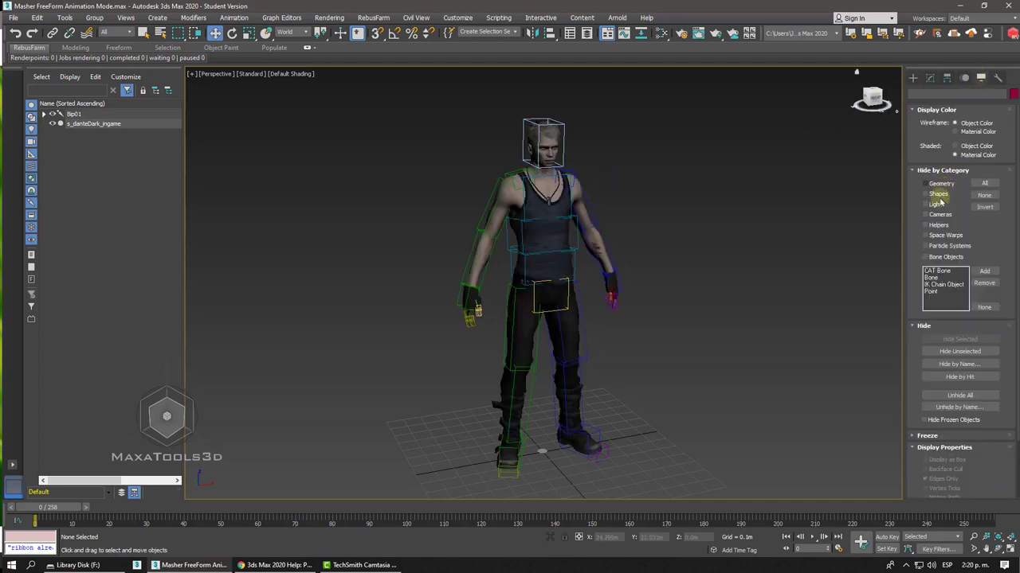
click(931, 259)
click(931, 260)
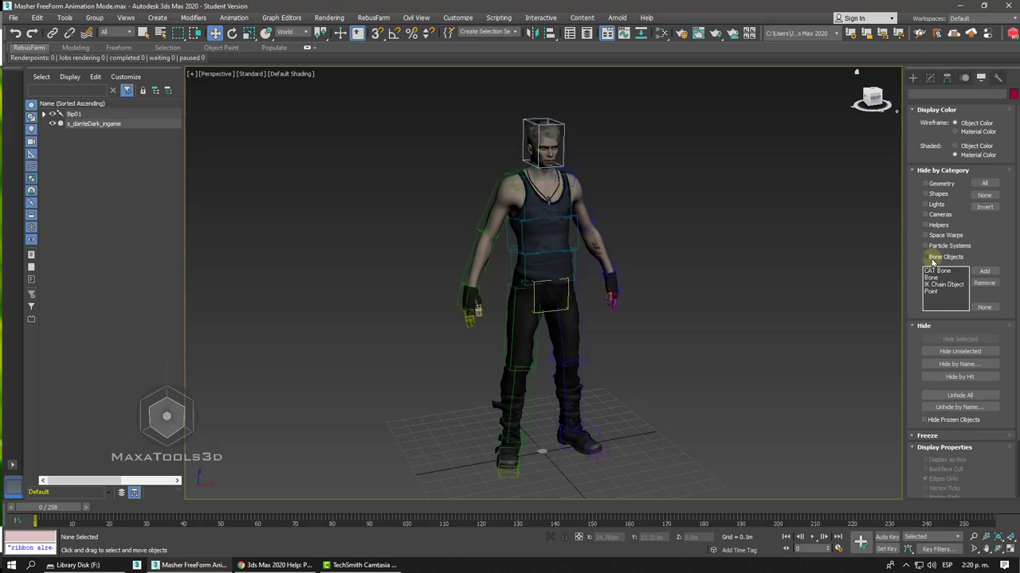
click(931, 260)
click(931, 259)
click(931, 259)
click(931, 259)
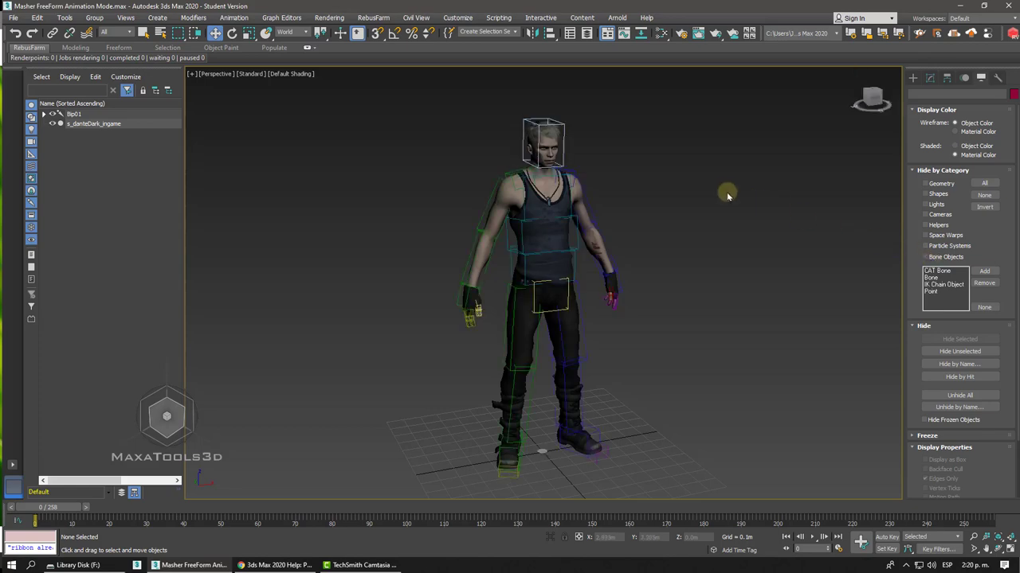
click(556, 203)
scroll(555, 203, up, 5)
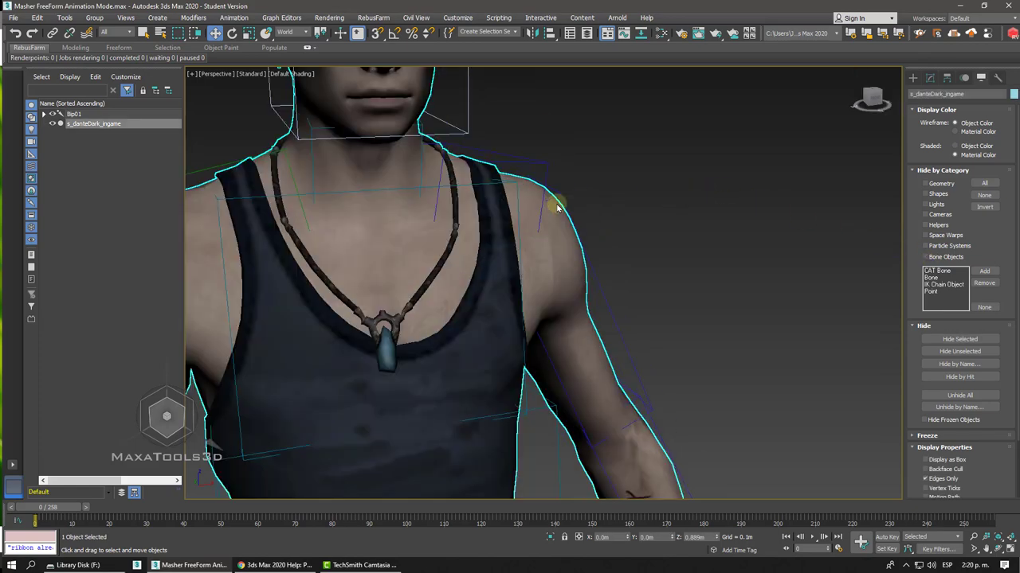
scroll(555, 203, up, 5)
scroll(555, 205, down, 10)
scroll(556, 204, up, 5)
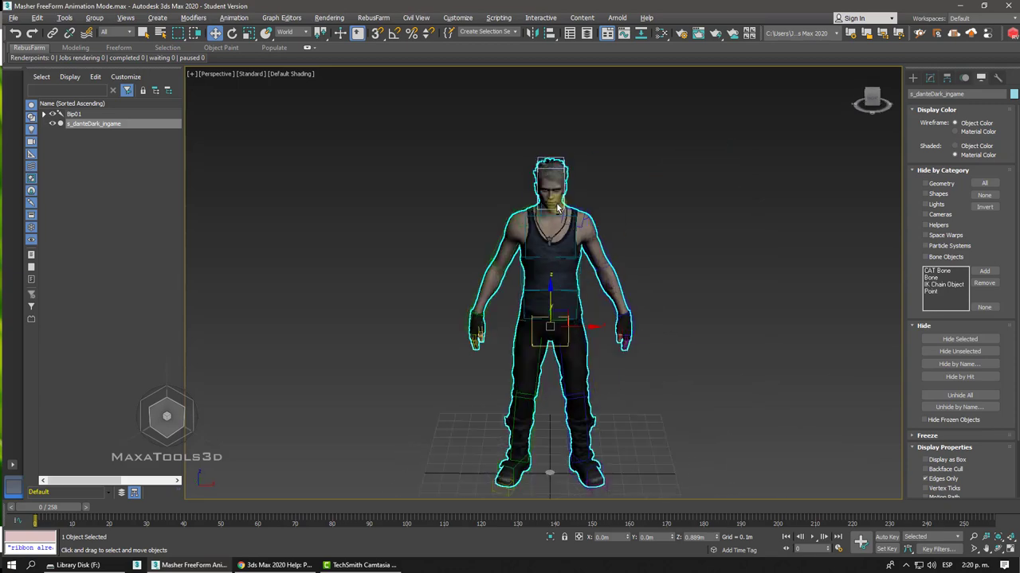
alt+middle_drag(556, 203, 549, 205)
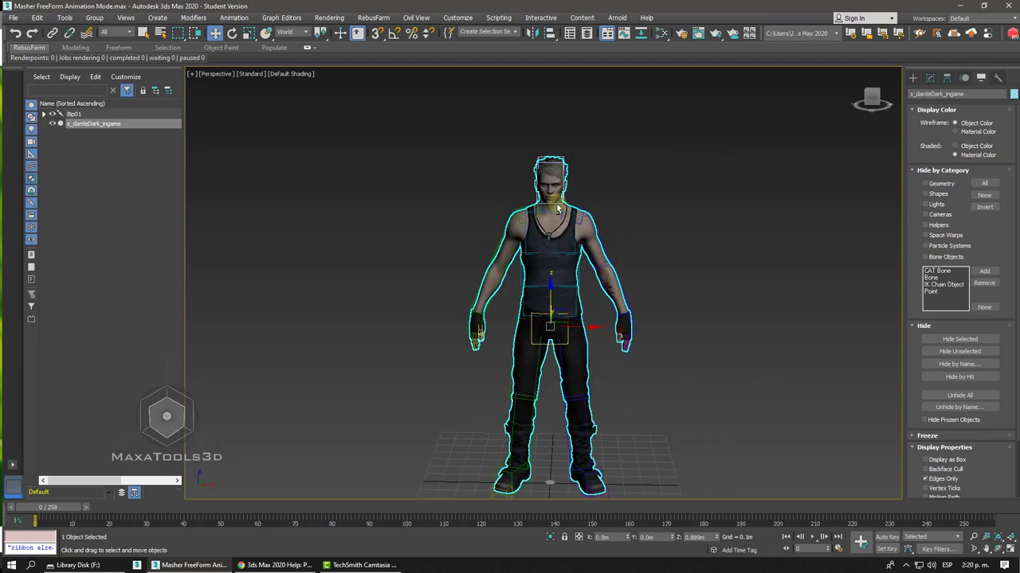
scroll(580, 199, up, 4)
scroll(676, 184, up, 2)
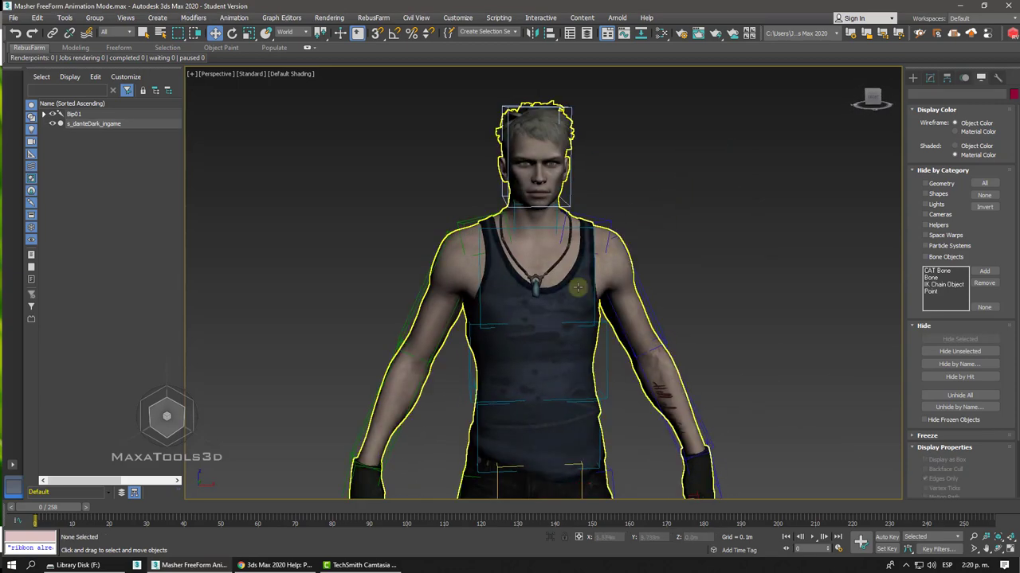
click(955, 146)
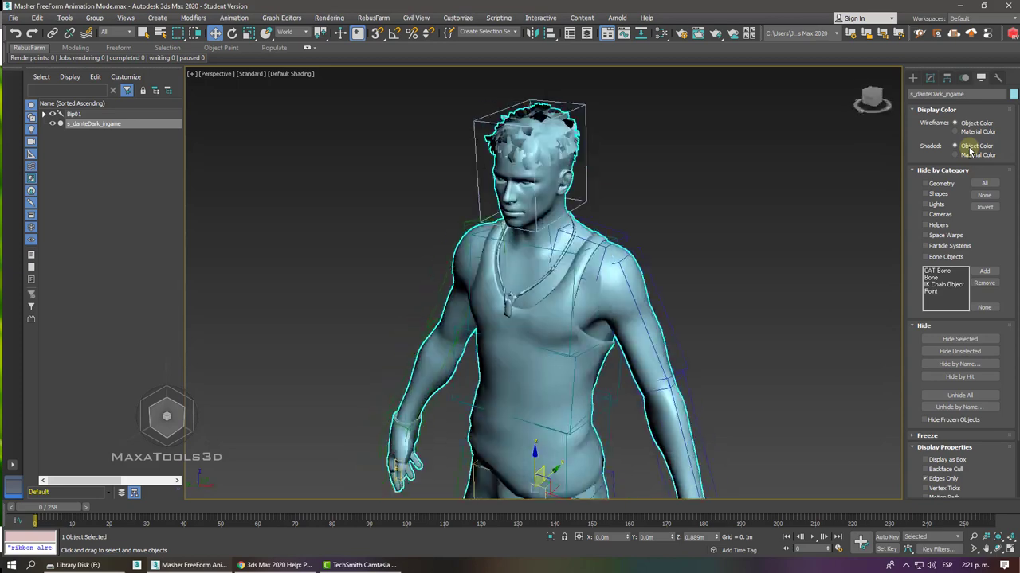
click(964, 156)
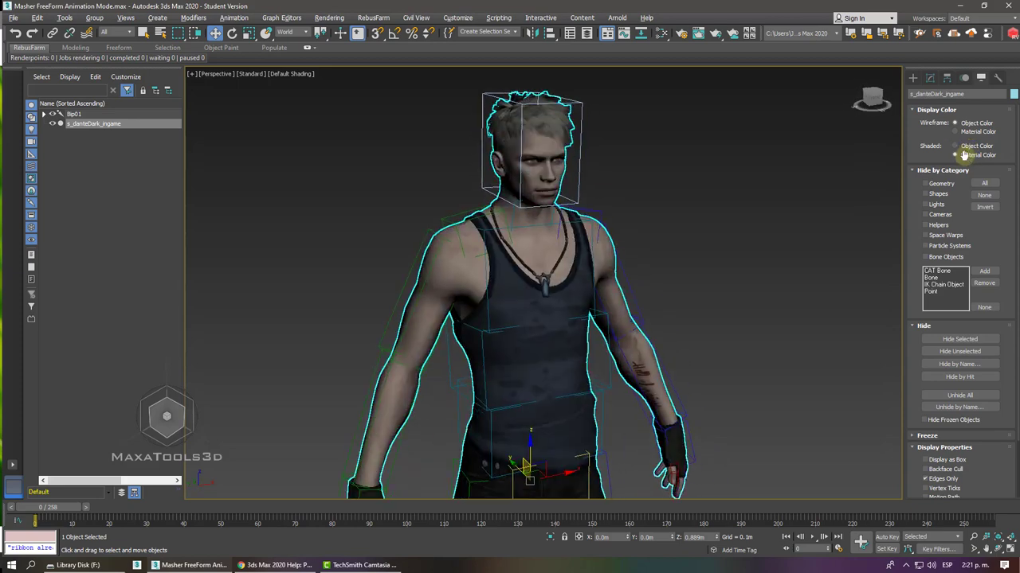
click(252, 74)
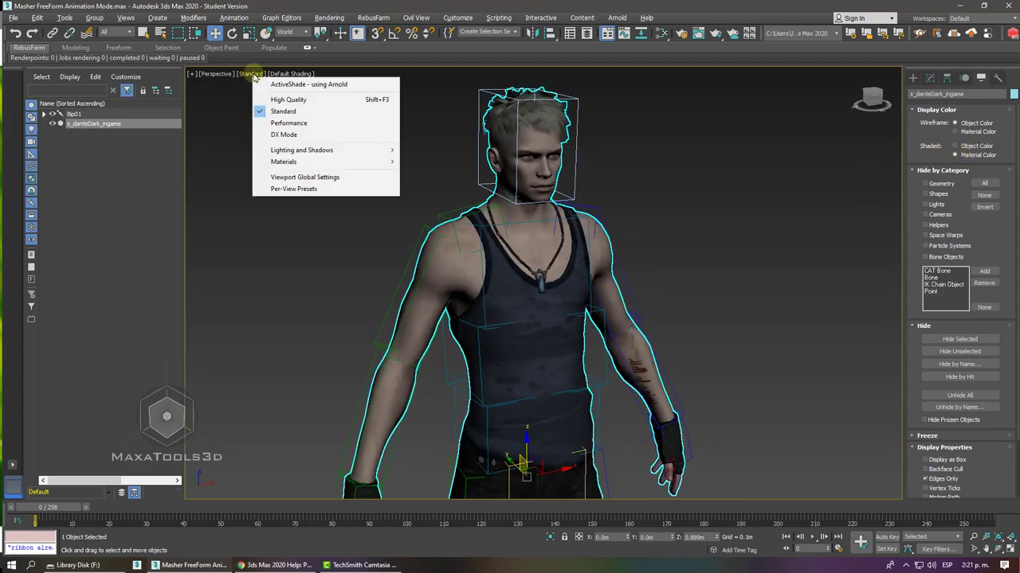
click(285, 75)
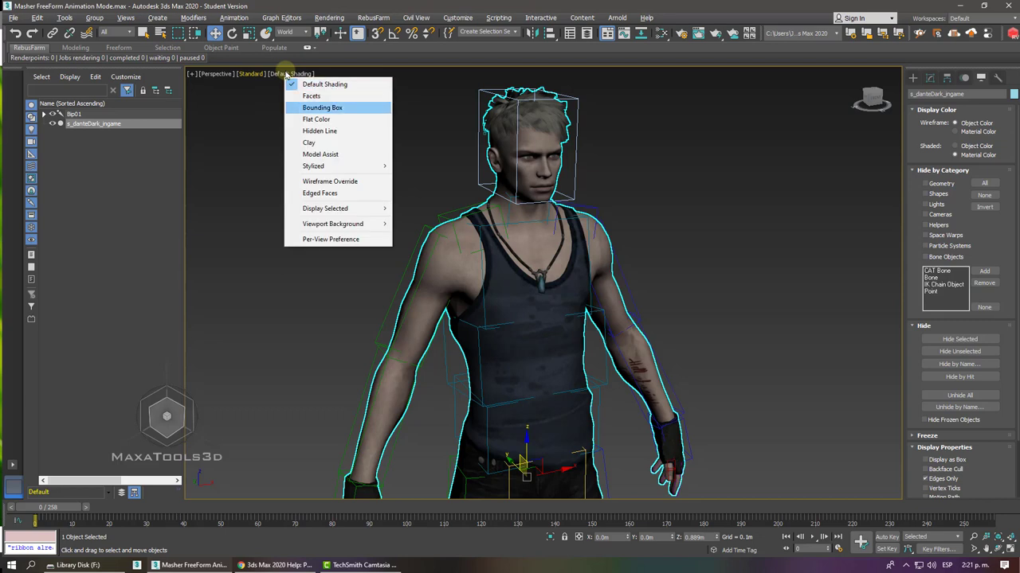
click(308, 143)
click(274, 73)
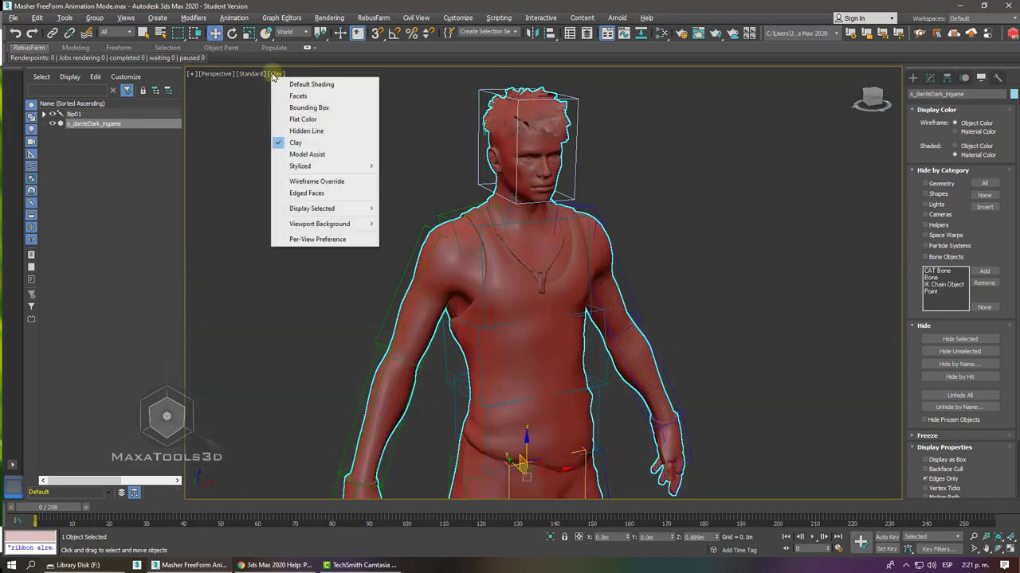
click(308, 121)
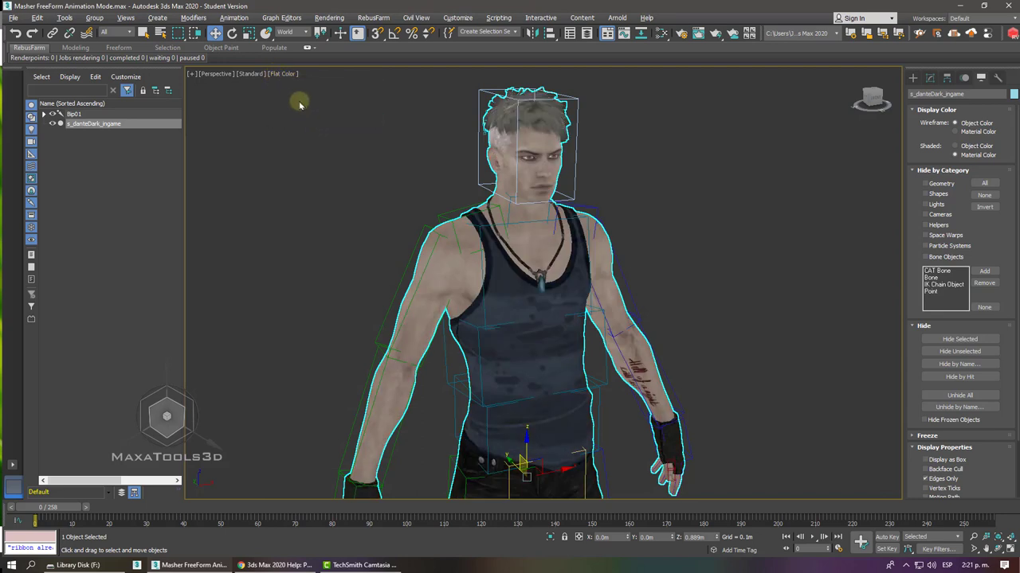
click(284, 73)
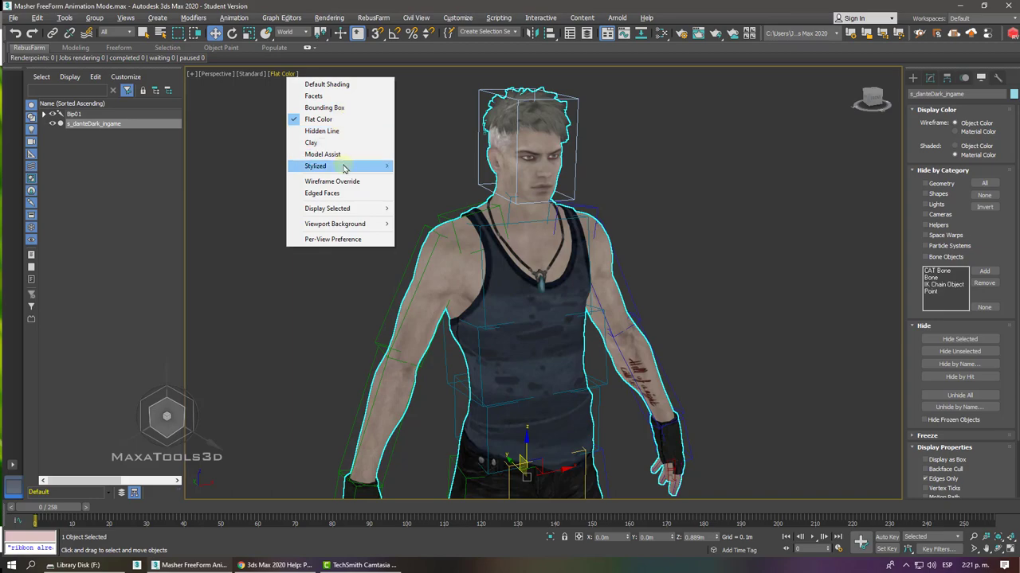
mouse_move(335, 166)
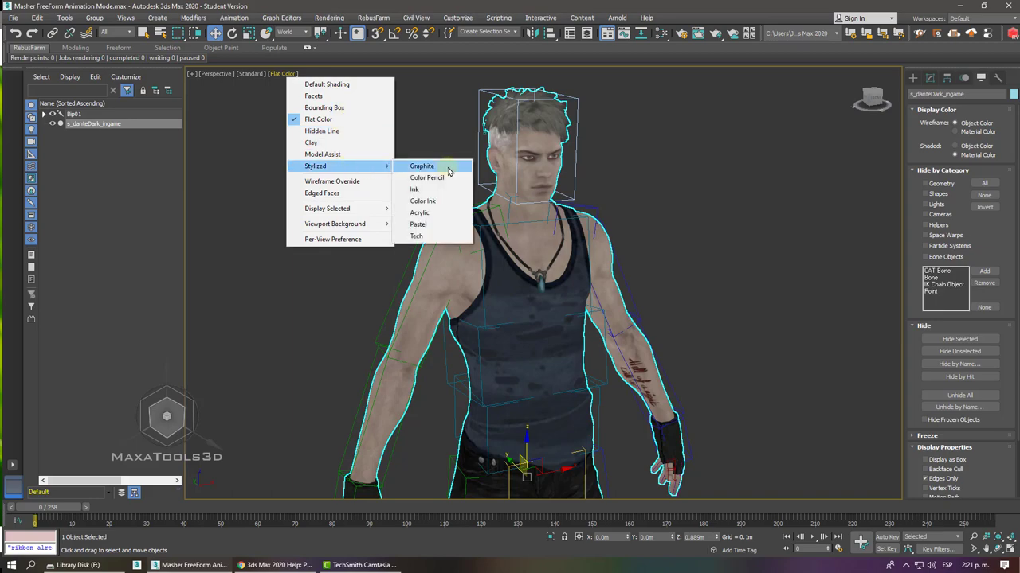
click(448, 167)
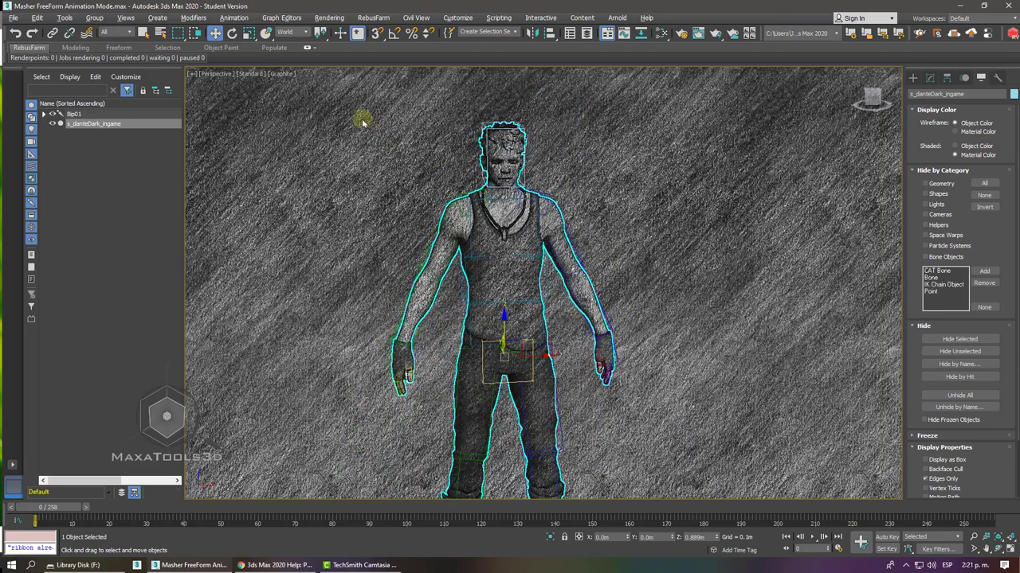
click(279, 73)
click(311, 84)
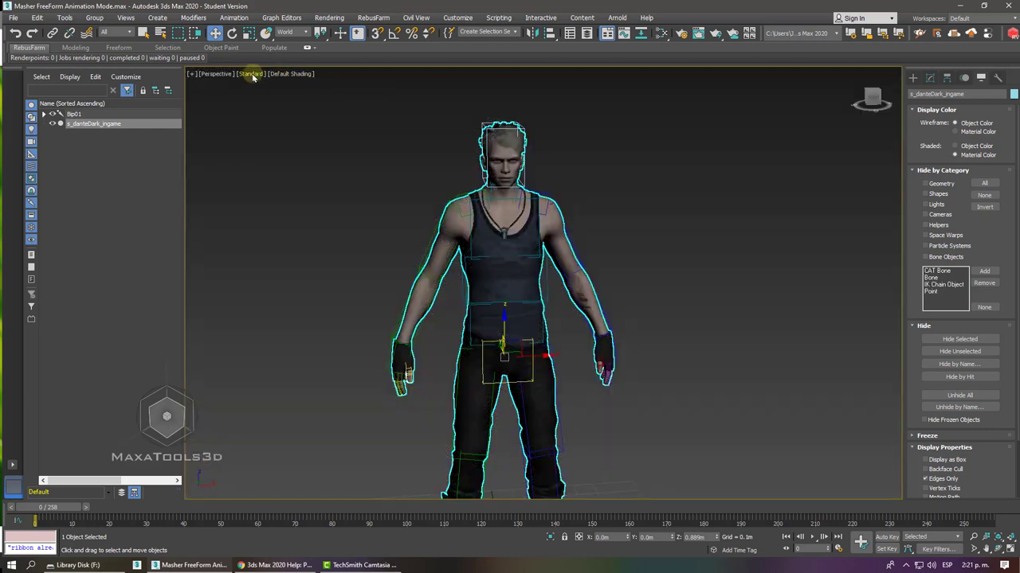
click(251, 74)
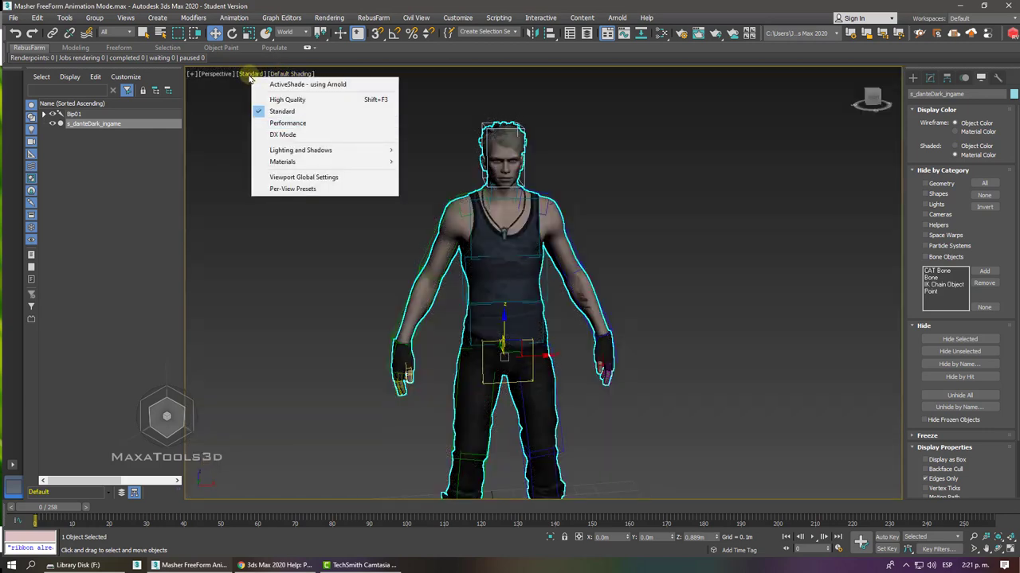
click(279, 73)
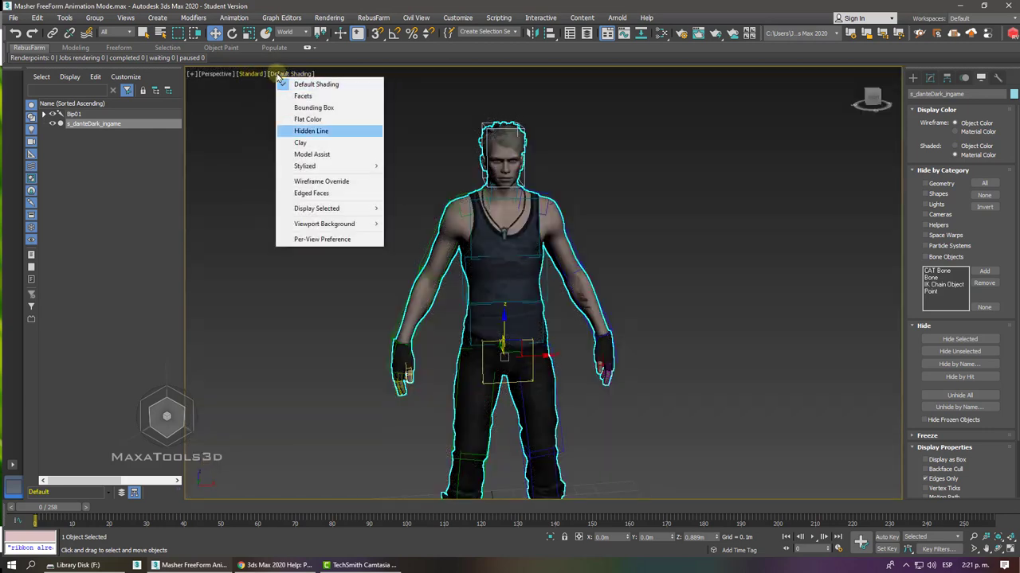
click(253, 73)
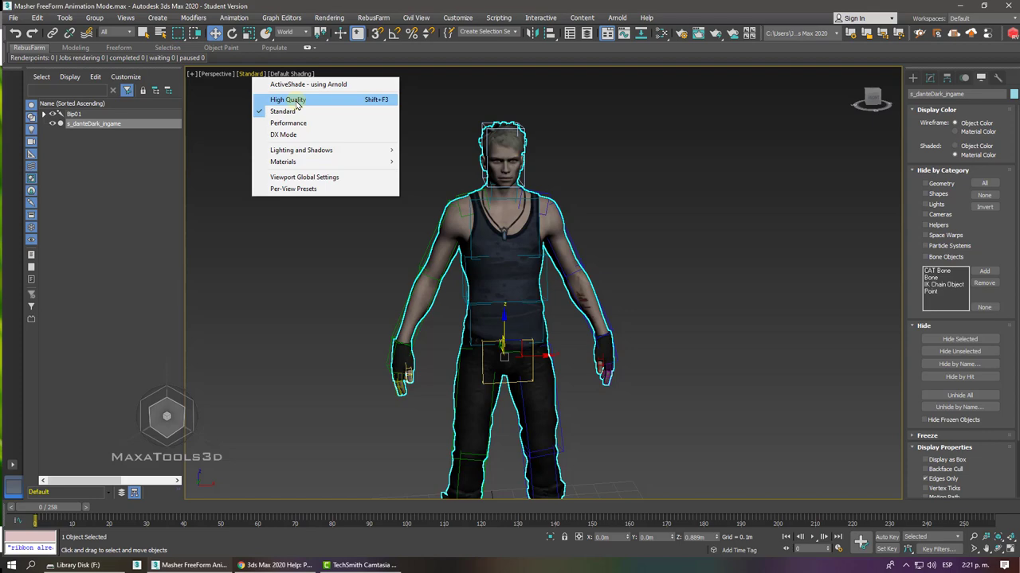
key(Down)
key(Down)
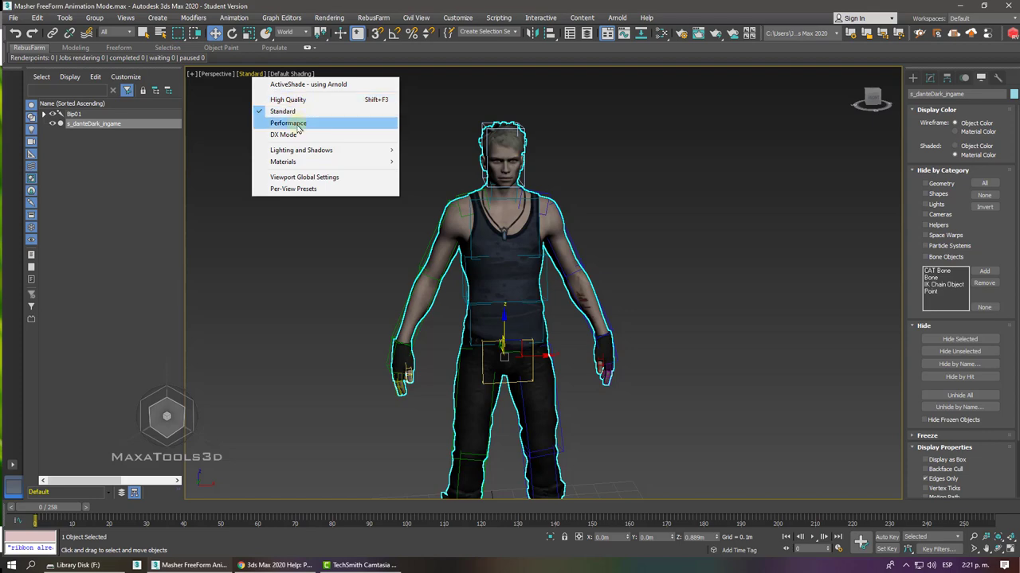
click(297, 126)
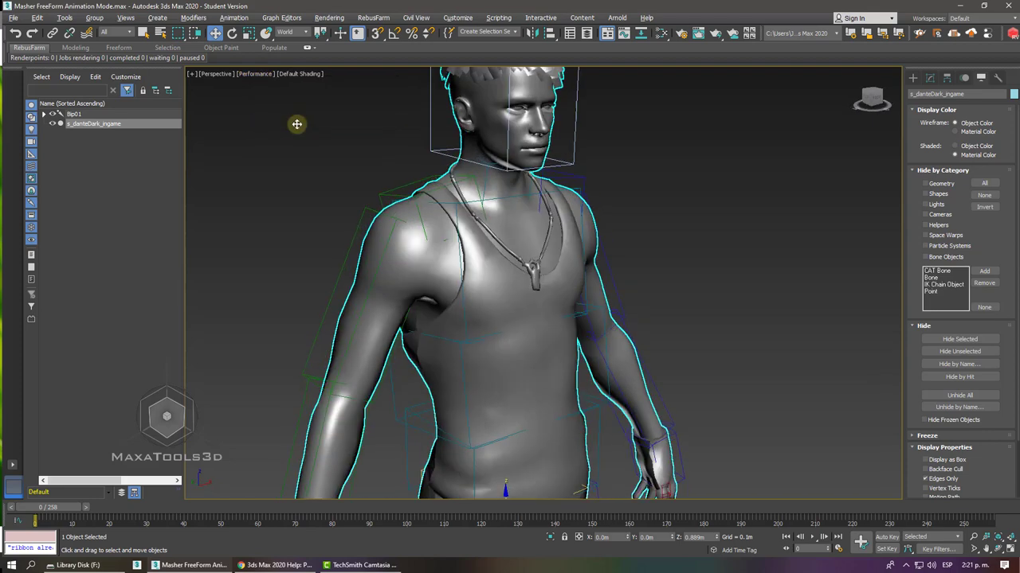
alt+middle_drag(296, 124, 297, 123)
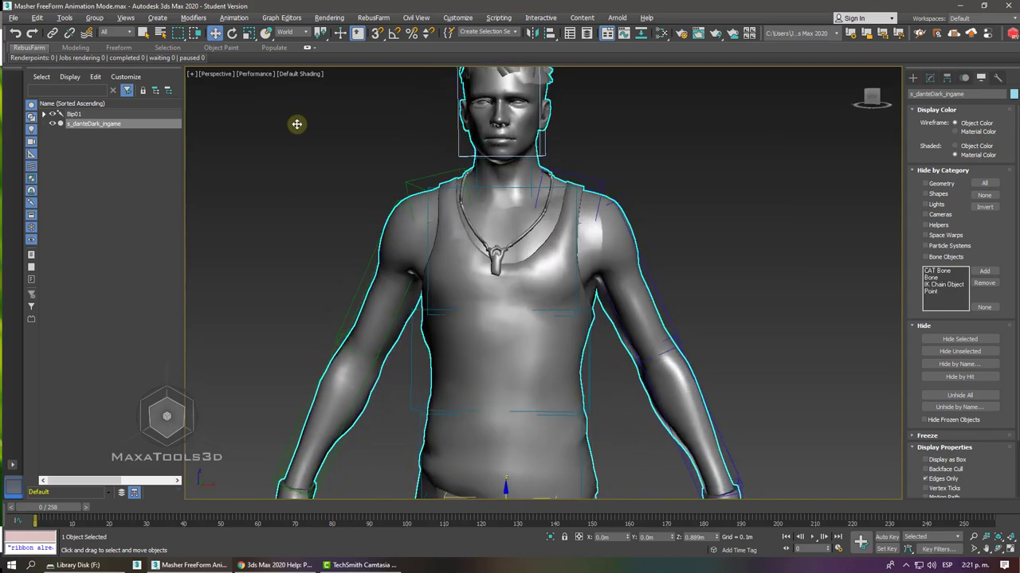
scroll(296, 123, up, 2)
scroll(303, 129, up, 2)
key(F4)
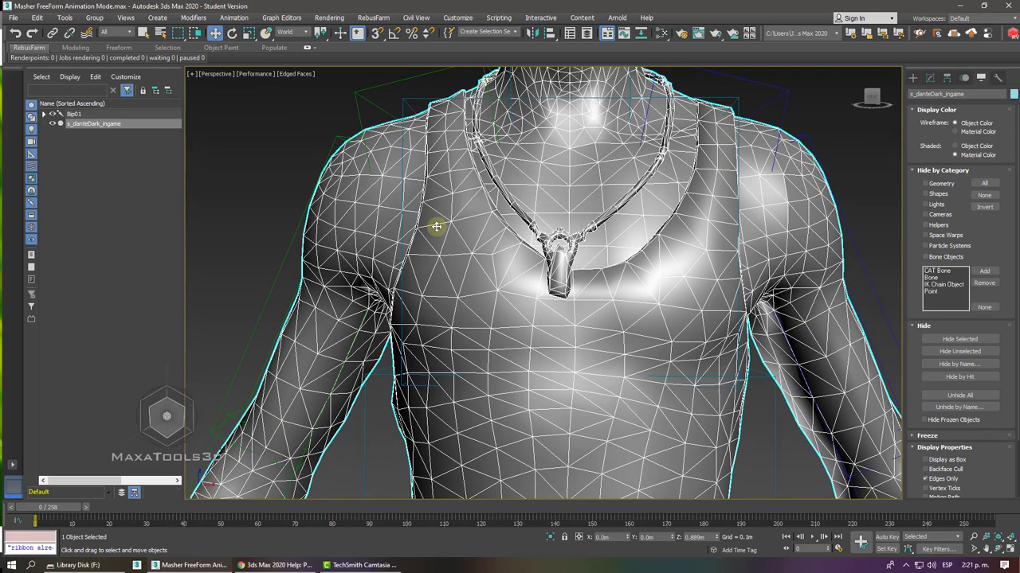
scroll(437, 227, down, 3)
key(F4)
click(251, 73)
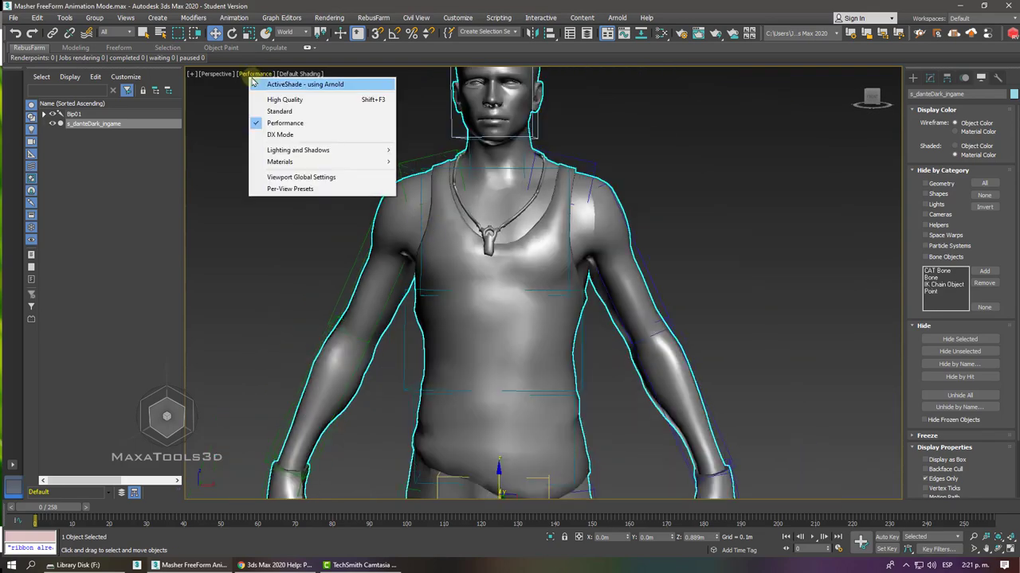
click(269, 112)
alt+middle_drag(368, 163, 467, 200)
scroll(466, 200, up, 4)
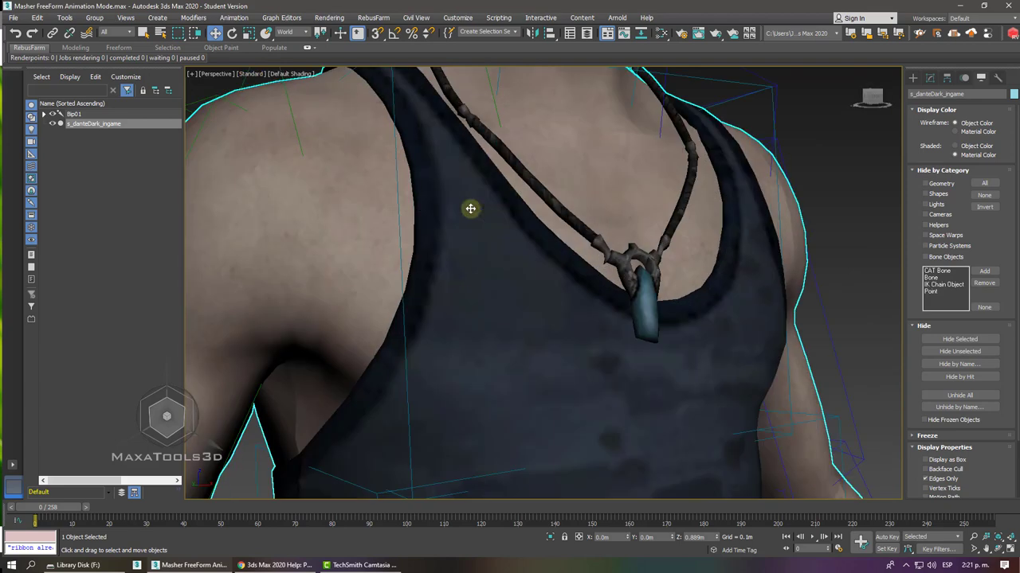
scroll(466, 211, down, 4)
scroll(560, 215, down, 3)
scroll(589, 200, down, 2)
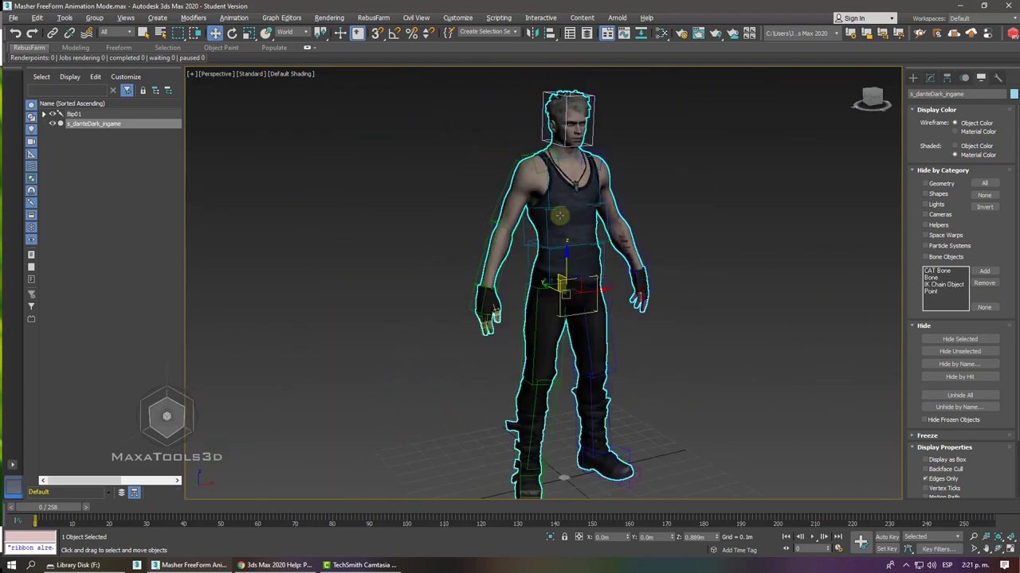
click(667, 160)
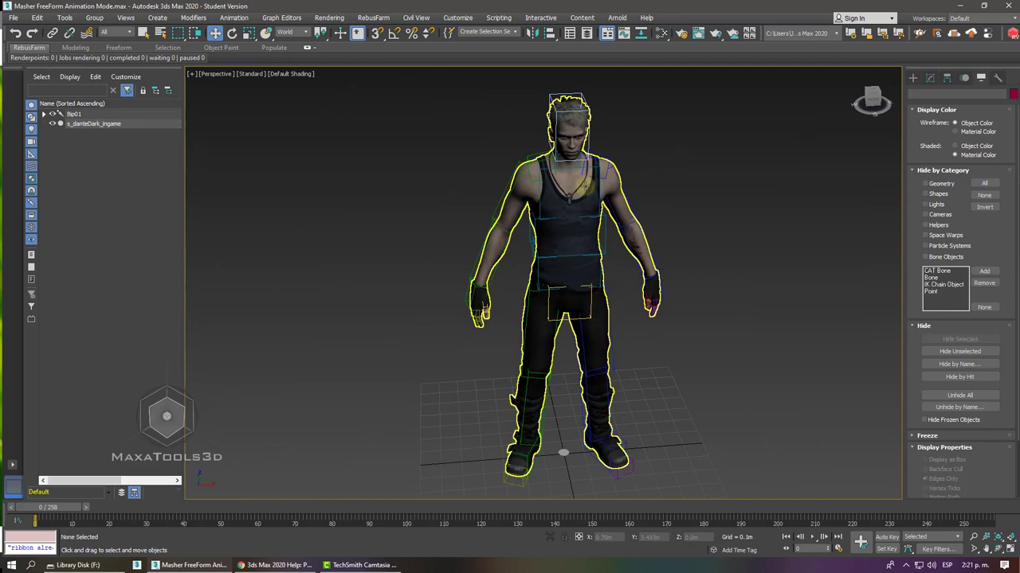
click(578, 188)
drag(579, 289, 562, 239)
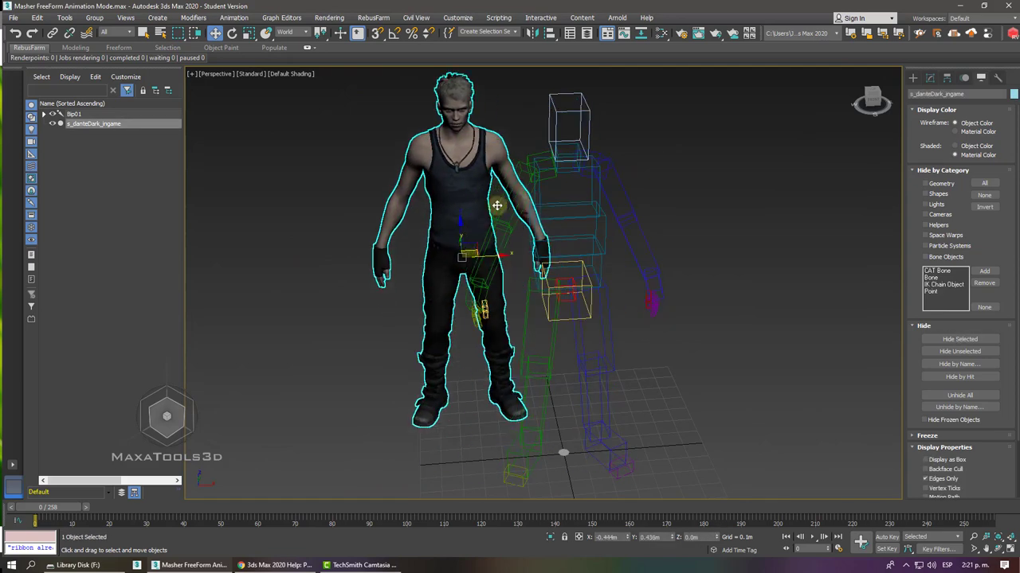
alt+middle_drag(562, 239, 494, 271)
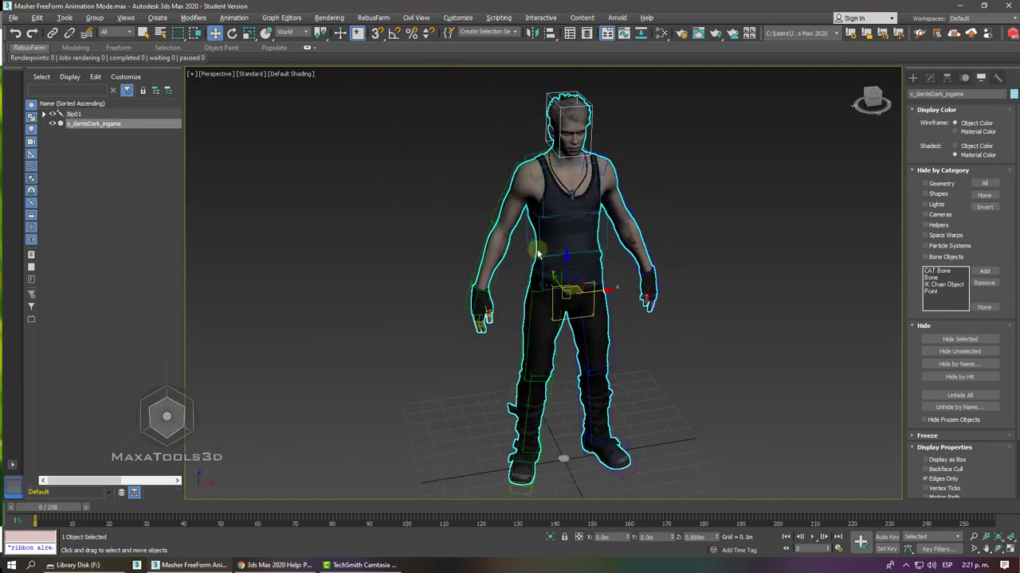
click(486, 263)
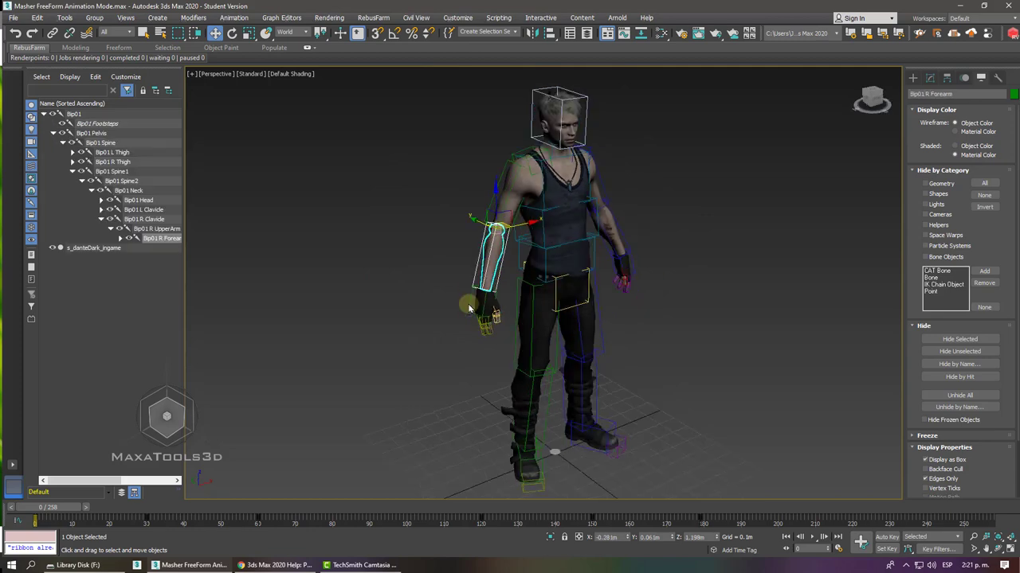
click(470, 304)
alt+middle_drag(470, 304, 467, 277)
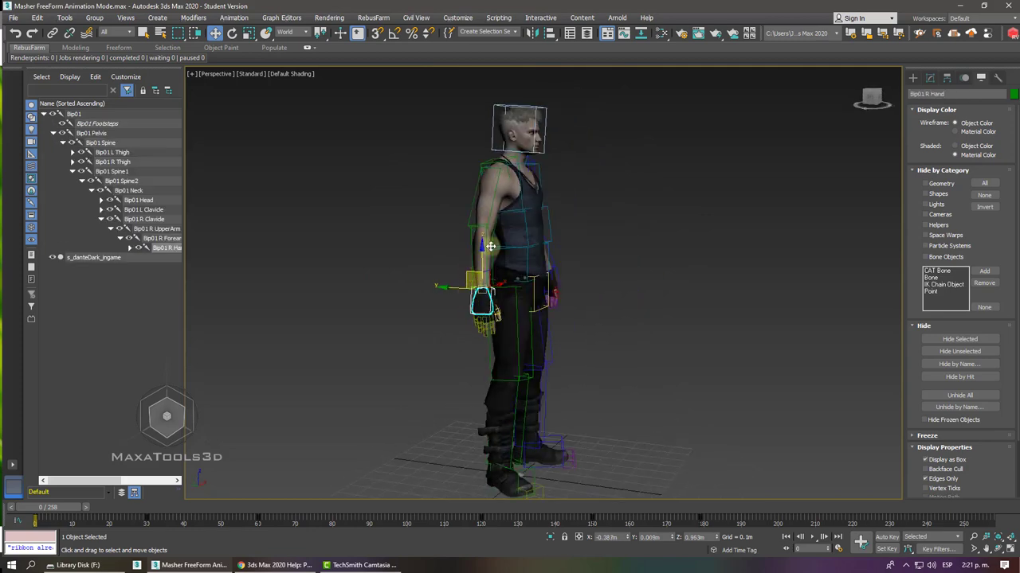
drag(467, 276, 468, 239)
alt+middle_drag(468, 239, 467, 231)
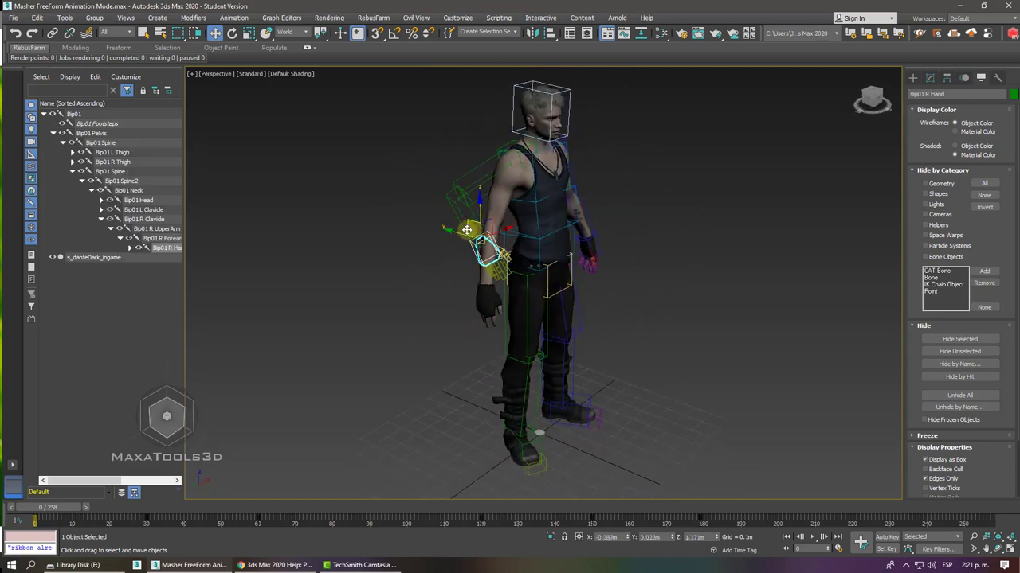
scroll(467, 231, up, 3)
key(ctrl+z)
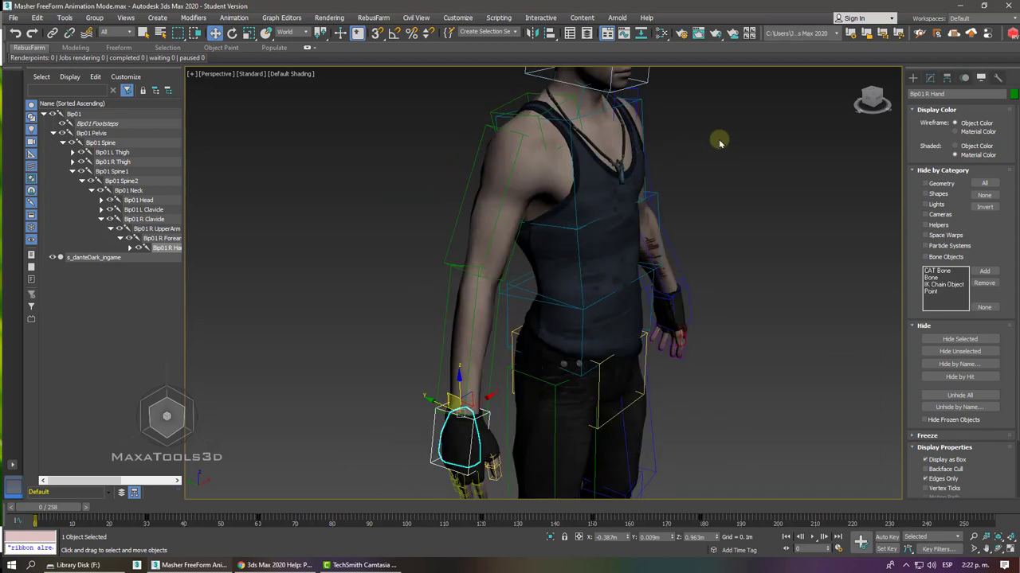
click(584, 159)
mouse_move(518, 171)
alt+middle_down()
mouse_move(494, 227)
mouse_move(546, 218)
mouse_move(471, 225)
mouse_move(476, 195)
alt+middle_up()
scroll(494, 227, down, 3)
scroll(494, 227, down, 3)
scroll(470, 225, down, 2)
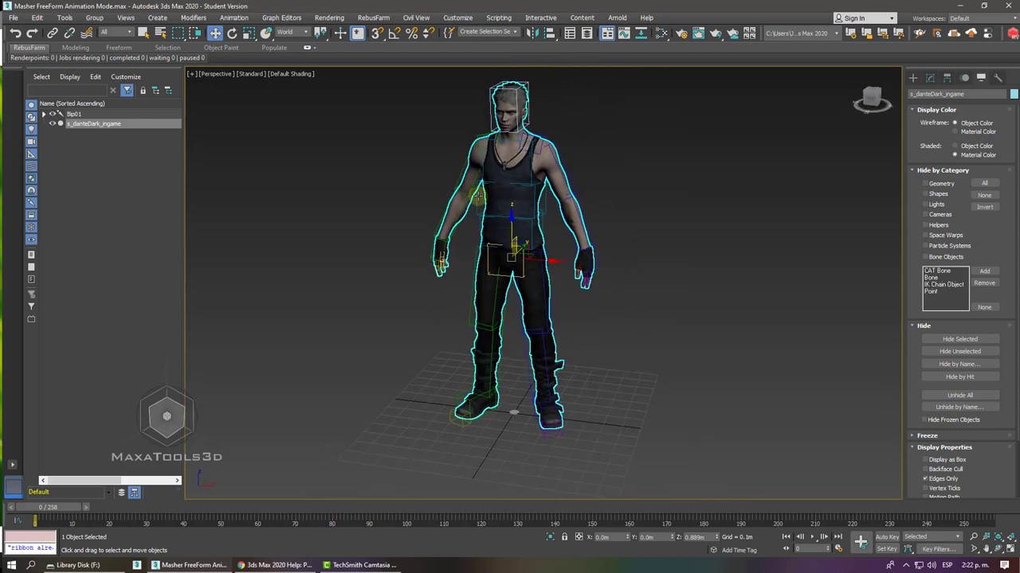
scroll(546, 216, up, 5)
click(546, 217)
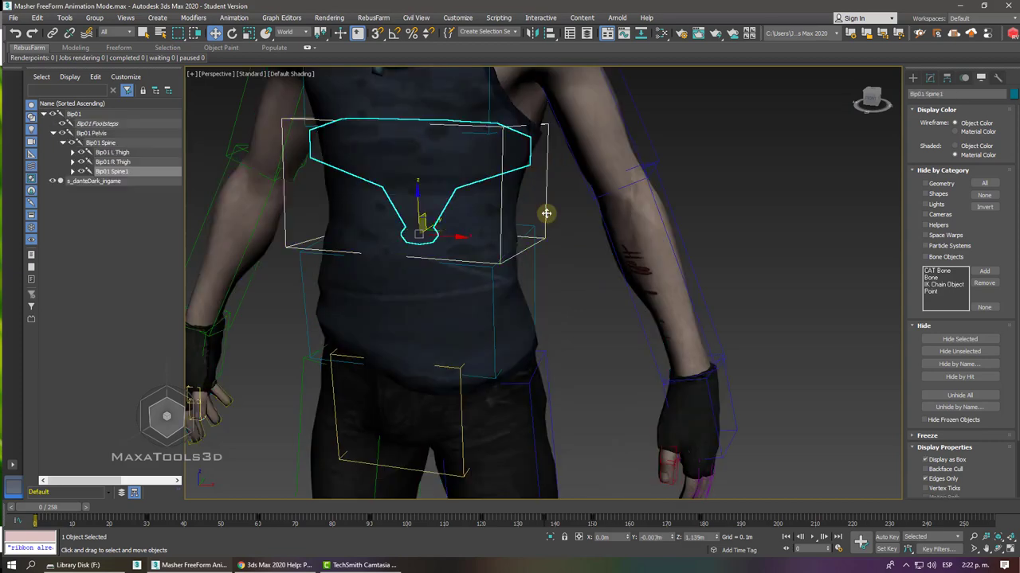
click(537, 254)
click(393, 206)
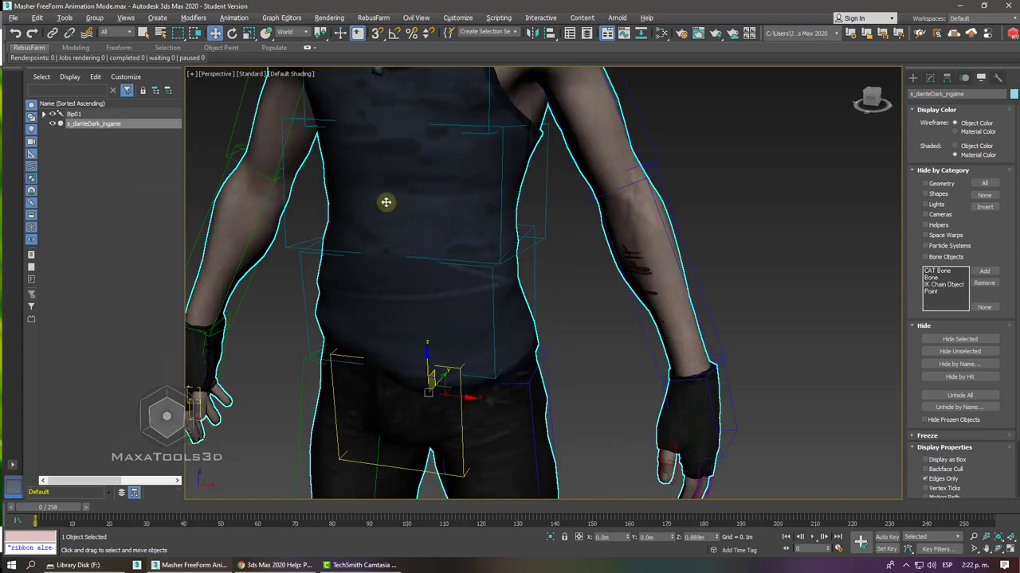
scroll(387, 200, down, 5)
alt+middle_drag(421, 210, 454, 220)
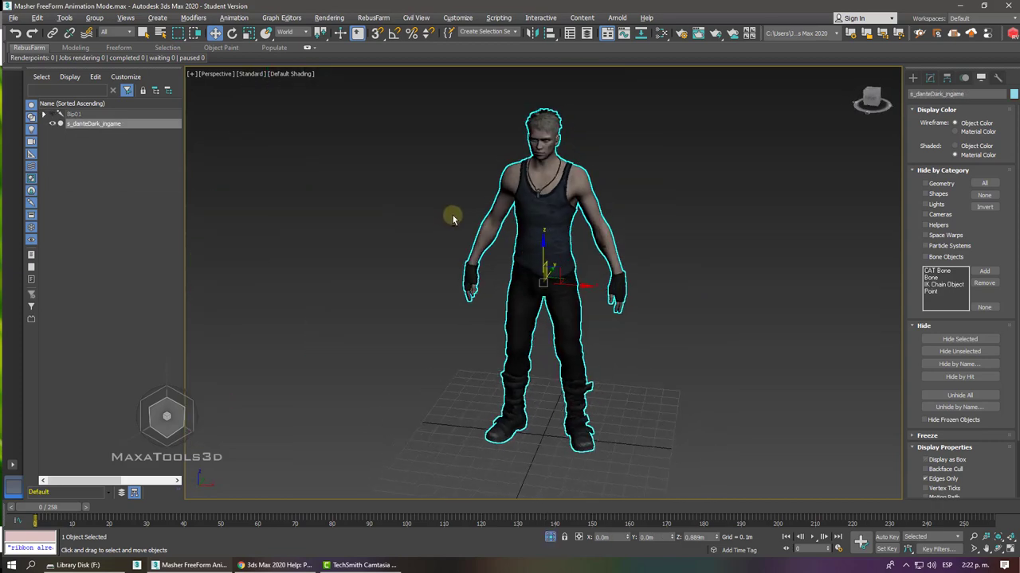
Step: Search 'Skin' in Search All Actions and apply Skin to the s_danteDark_ingame mesh
click(930, 77)
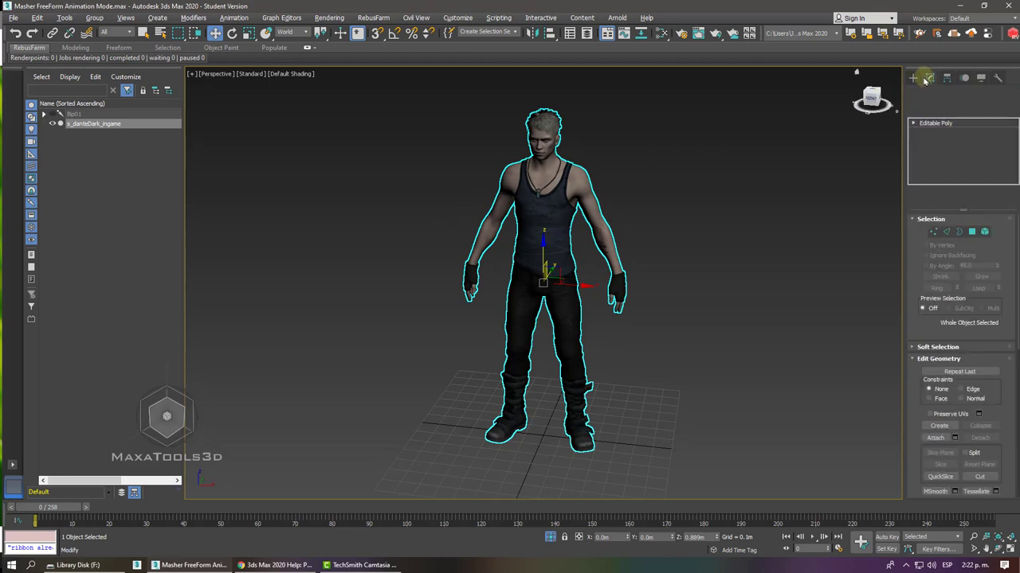
key(x)
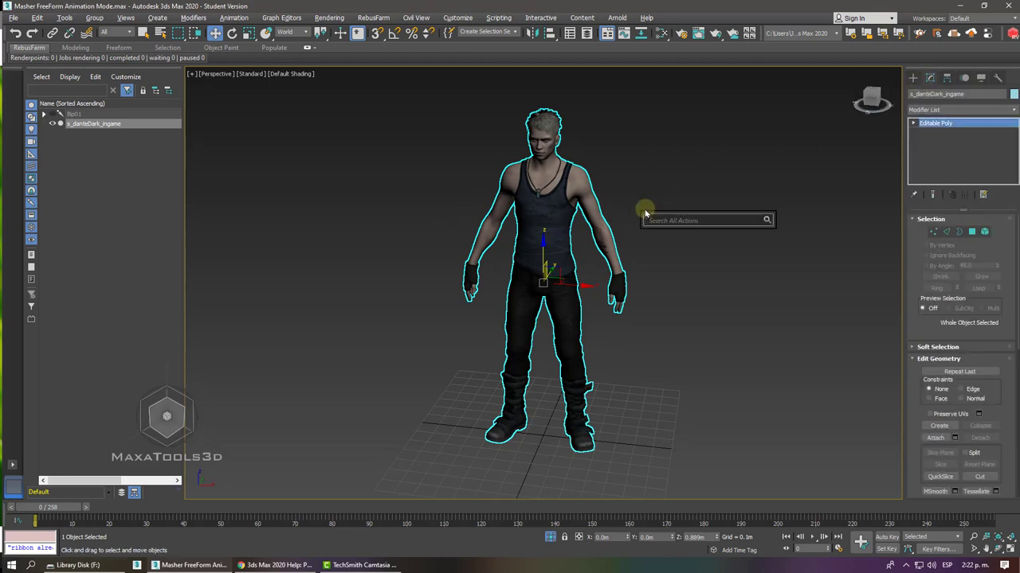
text(Skin)
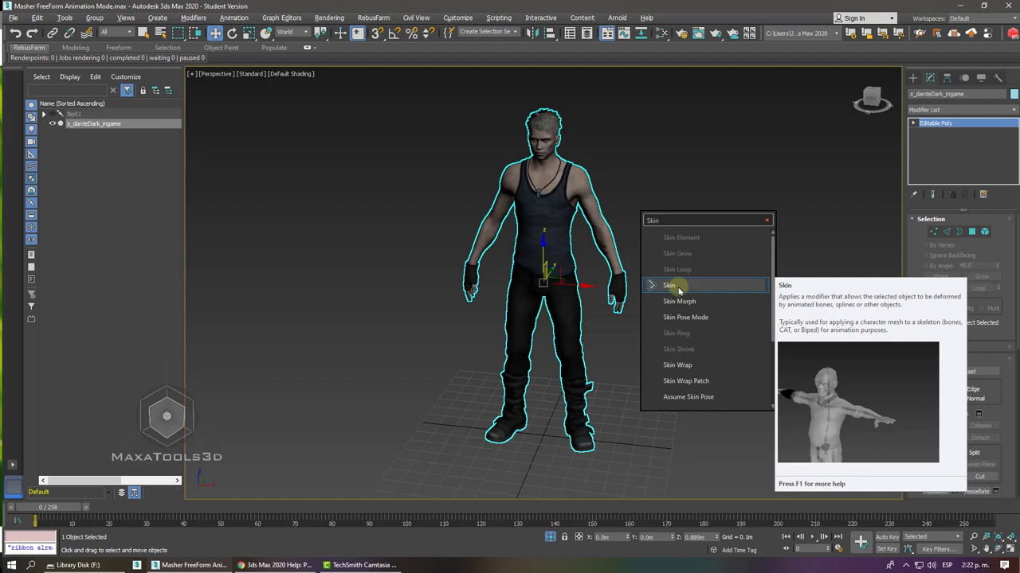
click(670, 285)
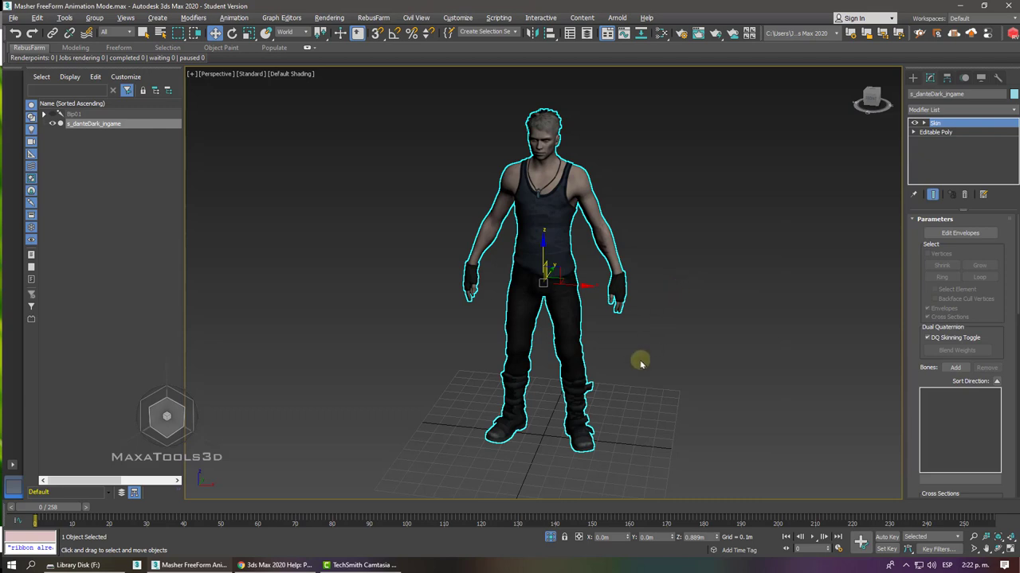
Step: Exit Isolate Selection so the biped bones reappear, then expand Bip01 in the Scene Explorer
click(550, 538)
click(549, 538)
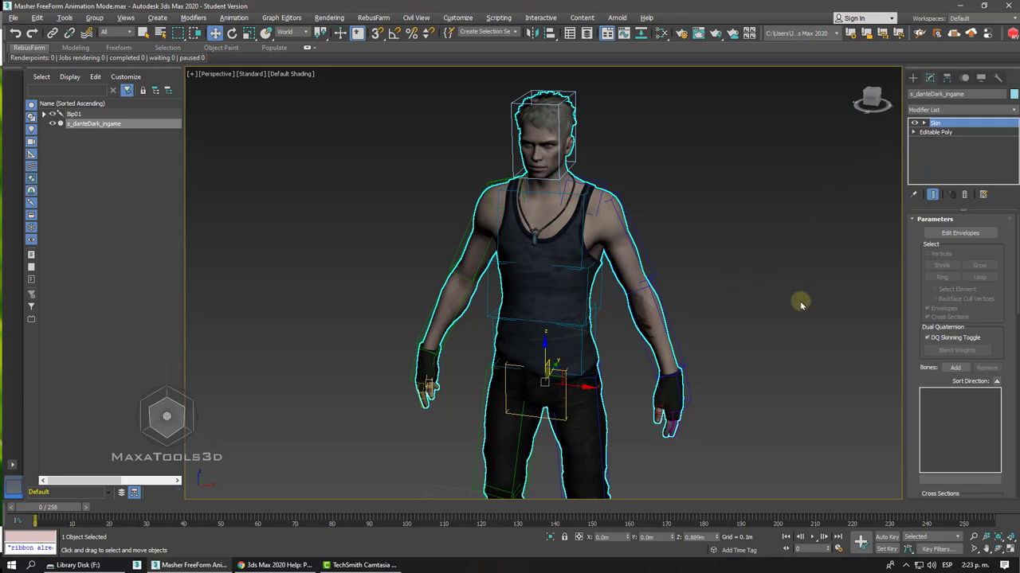
scroll(799, 300, down, 3)
scroll(800, 300, up, 1)
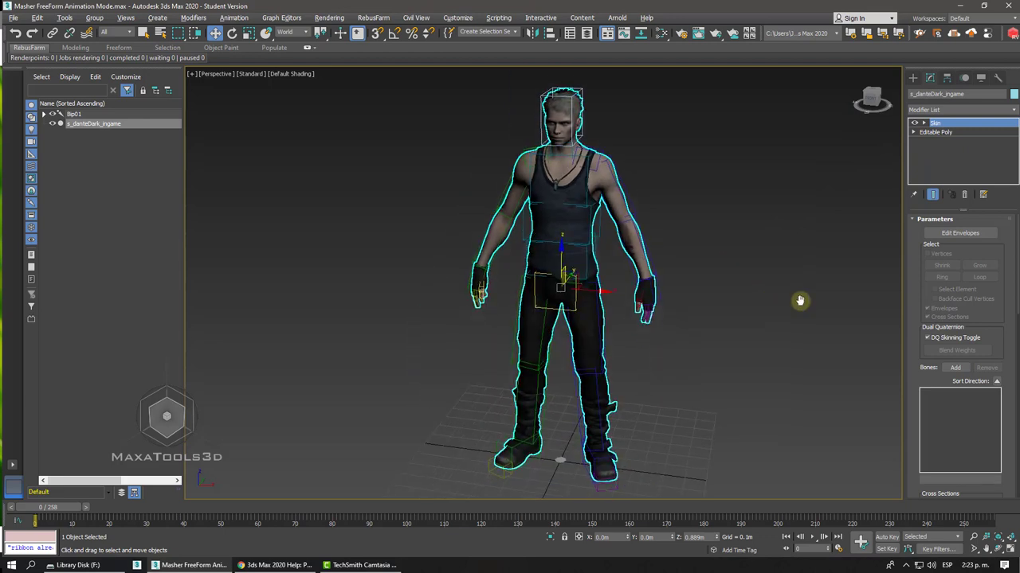
click(43, 114)
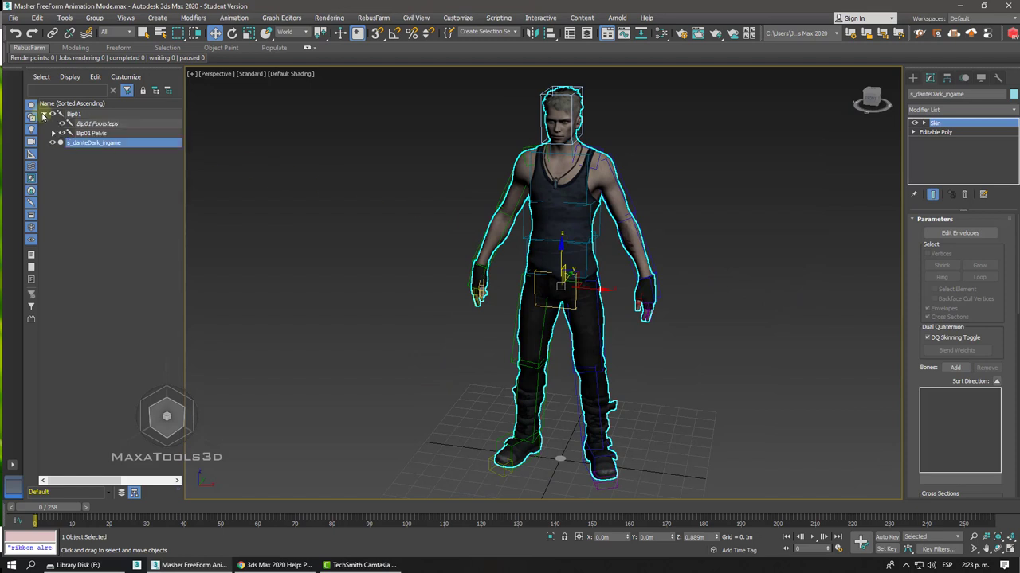
Step: Expand the full Bip01 hierarchy in the Scene Explorer and widen the panel
click(70, 78)
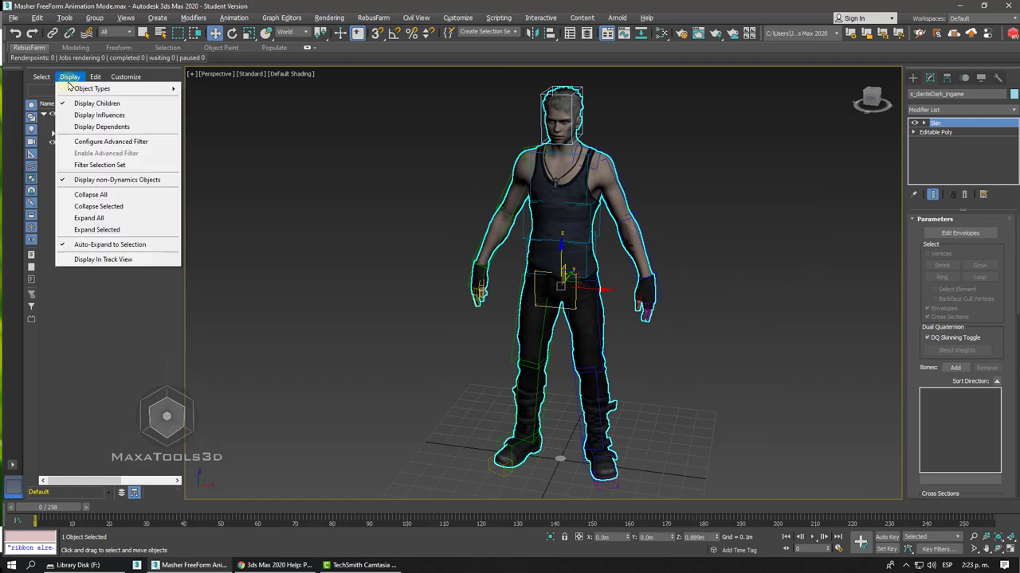
click(89, 218)
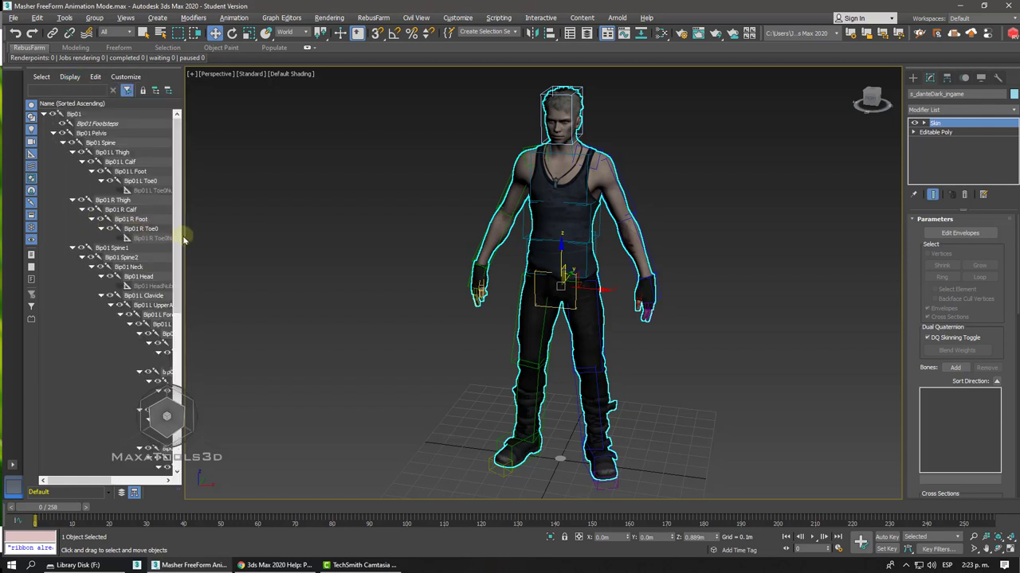
drag(183, 236, 284, 233)
scroll(227, 225, down, 3)
scroll(227, 230, down, 4)
scroll(227, 230, up, 3)
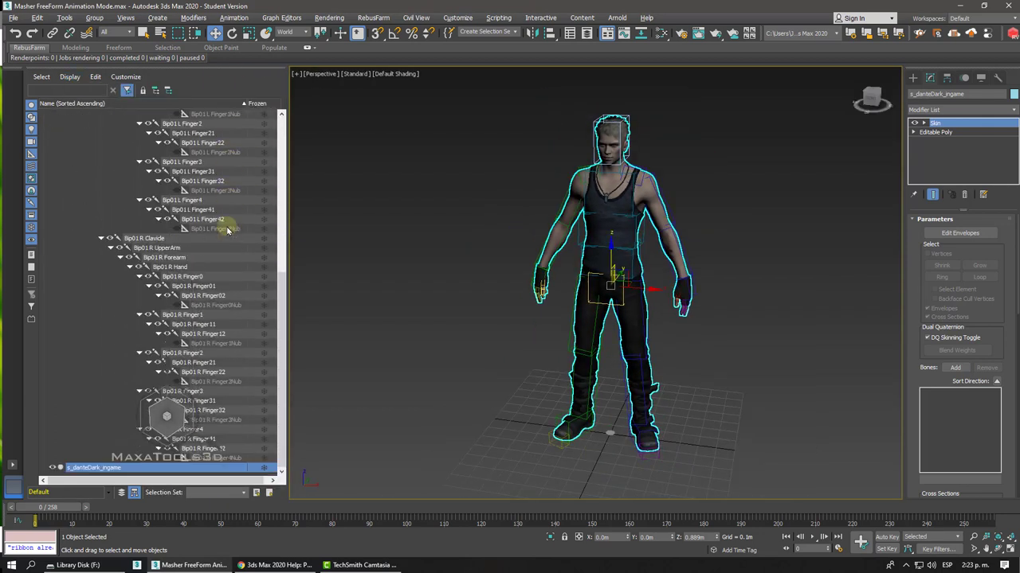
scroll(227, 230, up, 4)
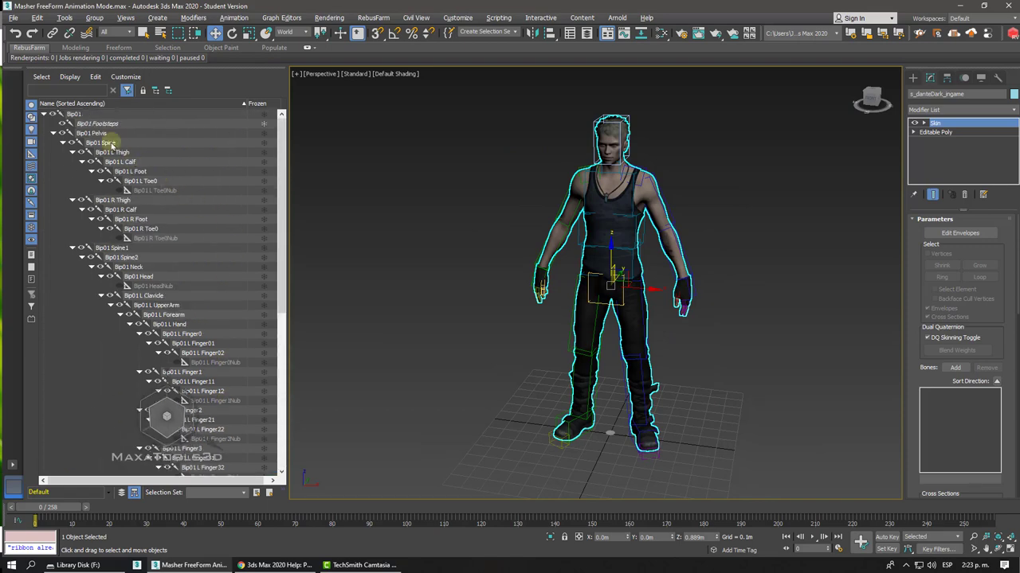
Step: Zoom to the Bip01 root bone in the viewport, then restore the previous view
click(73, 114)
key(z)
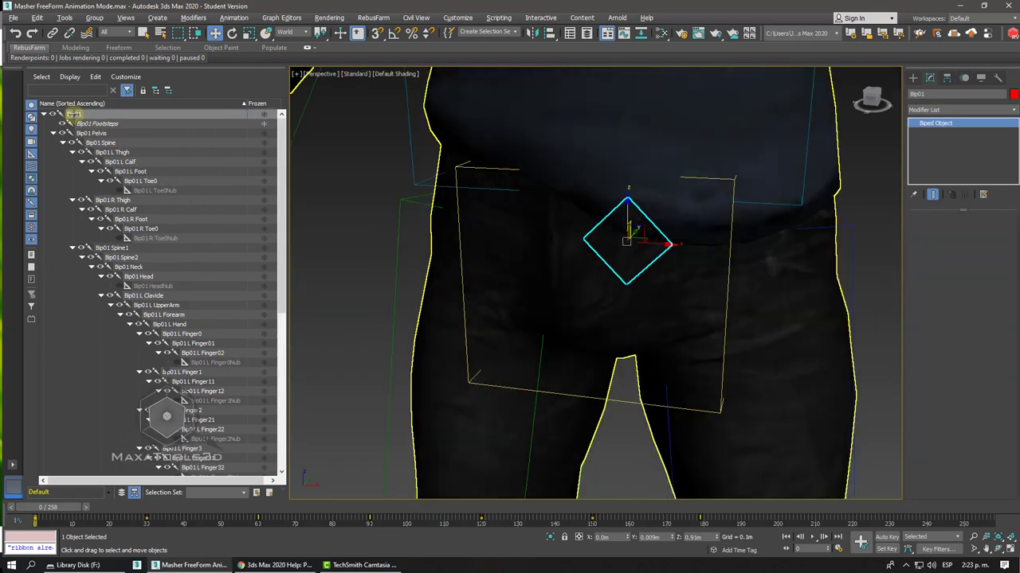
key(shift+z)
scroll(73, 114, down, 5)
scroll(80, 136, down, 5)
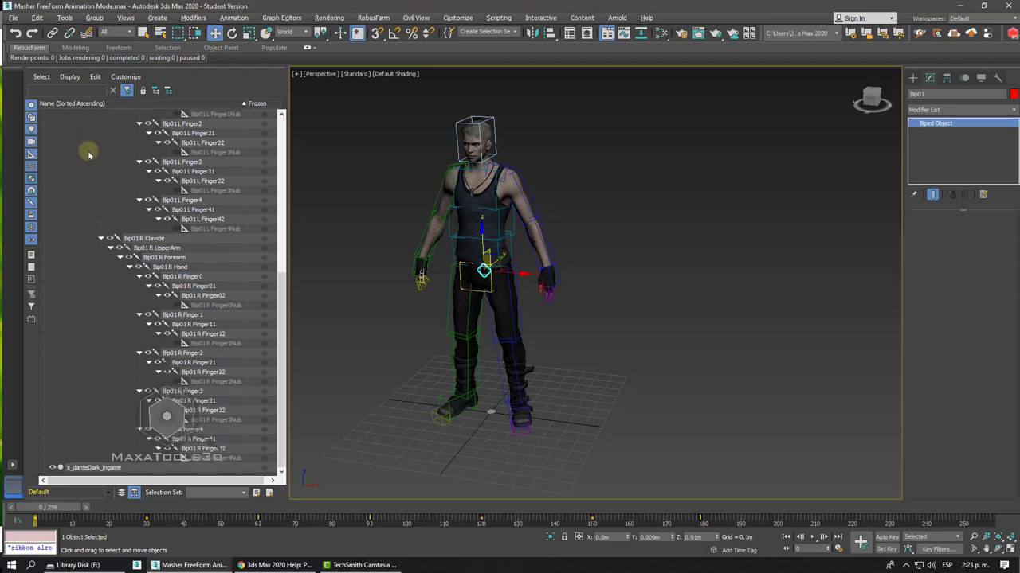
Step: Zoom in on the Bip01 R Finger42 bone, then step back out of the close-up
click(206, 448)
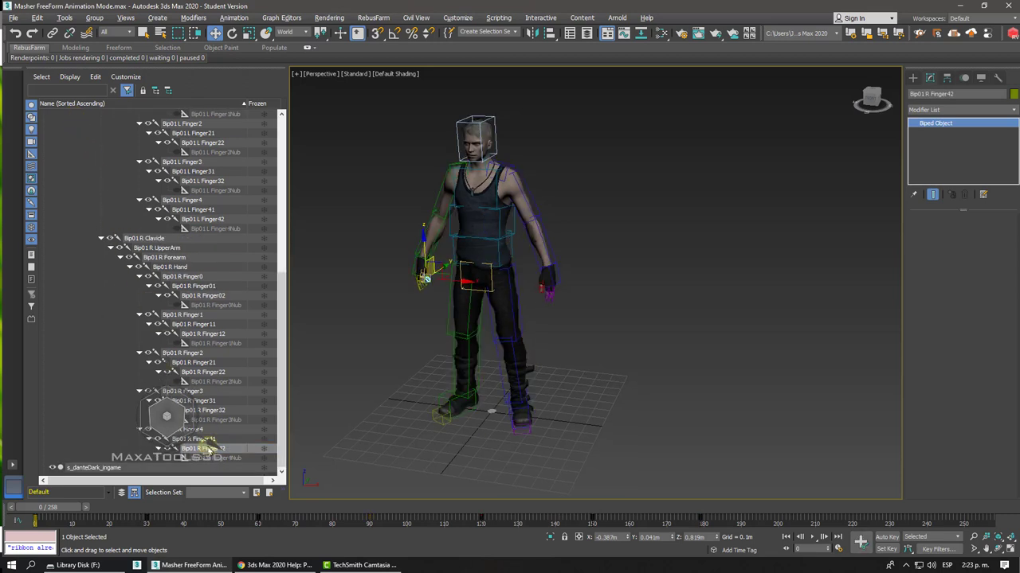
key(shift+z)
key(z)
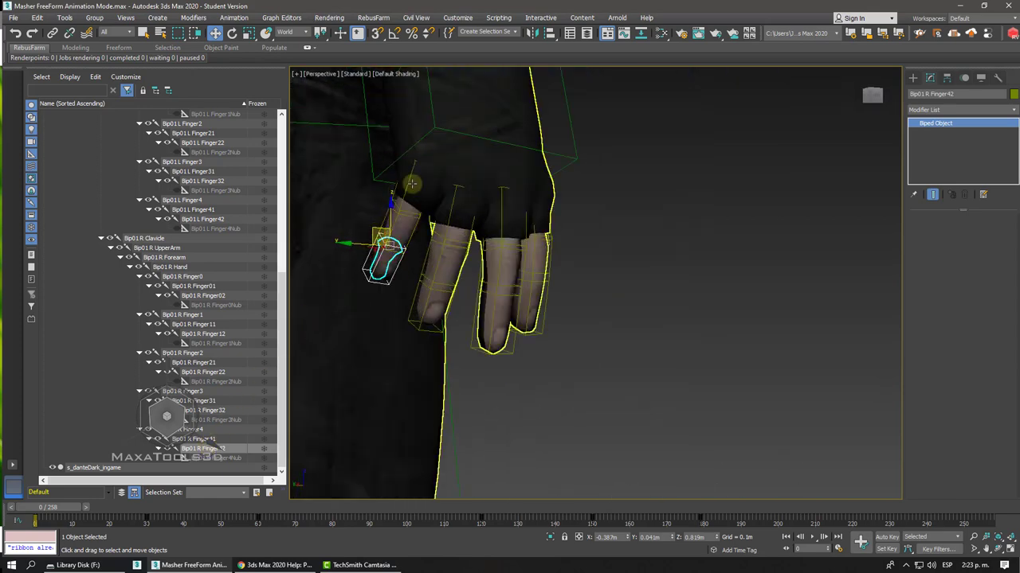
key(shift+z)
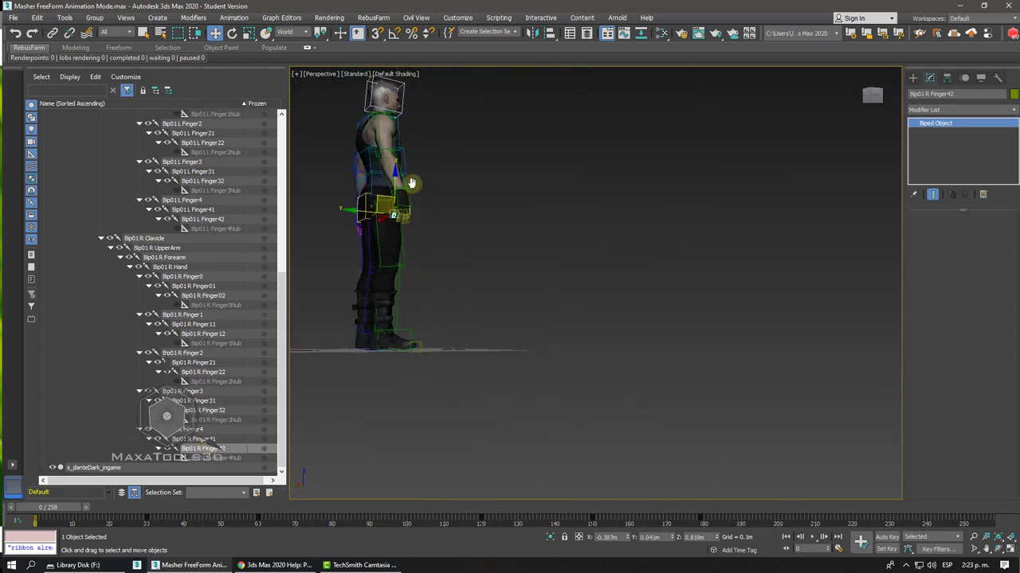
scroll(470, 295, up, 3)
Step: Select Bip01 R Toe0 and cycle between the whole-character and boot close-up views
click(482, 301)
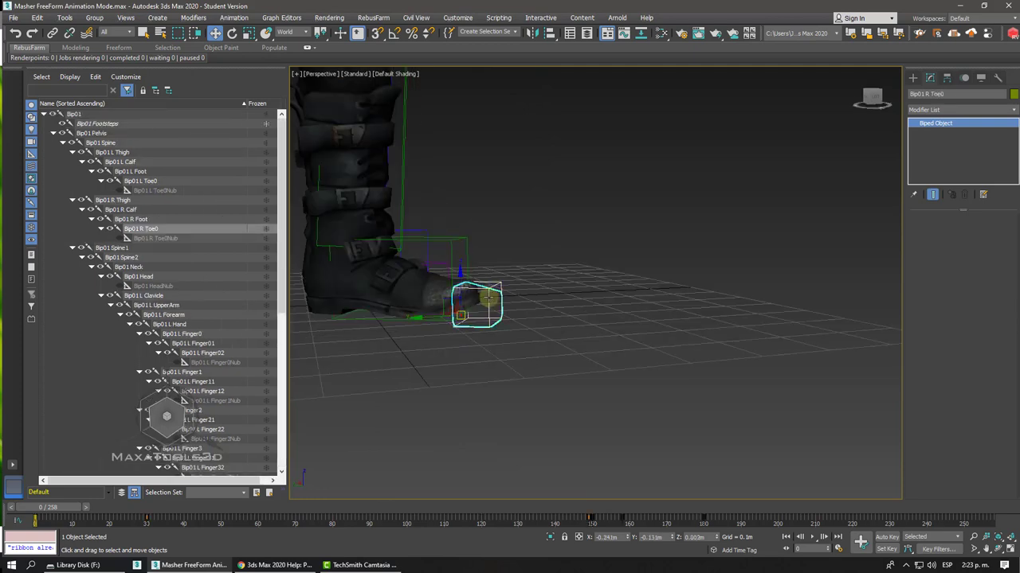
key(ctrl+shift+z)
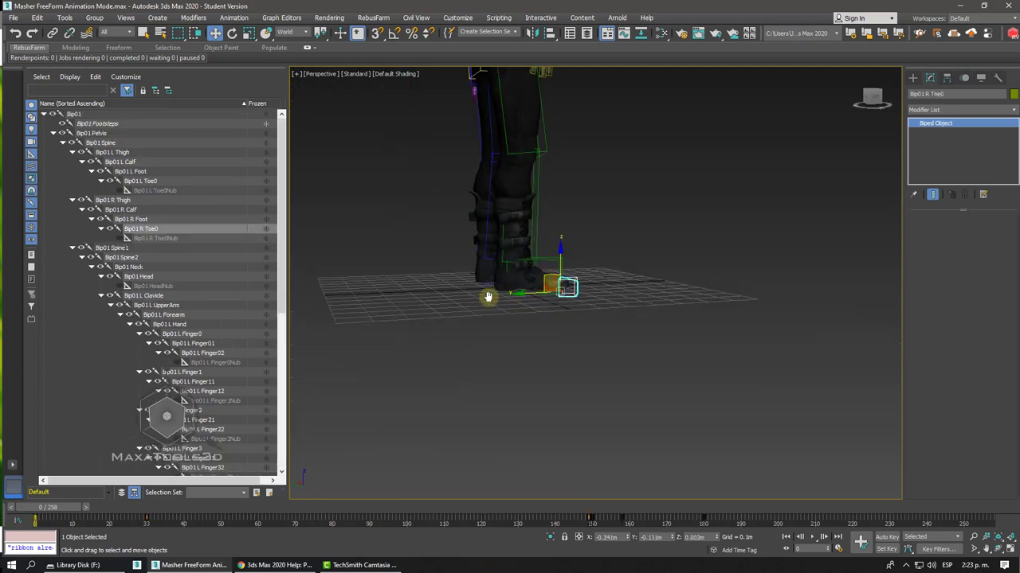
key(shift+z)
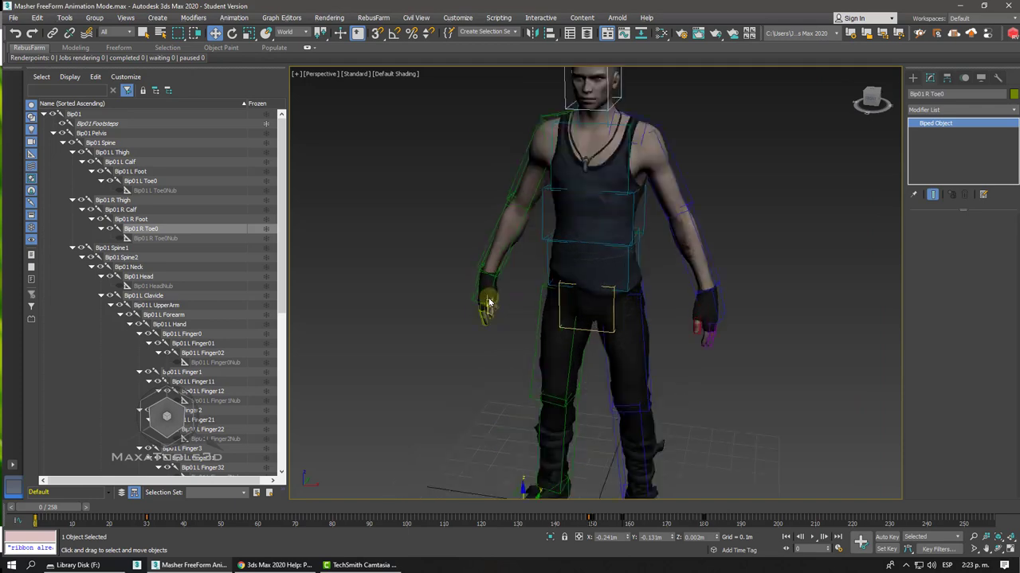
key(shift+z)
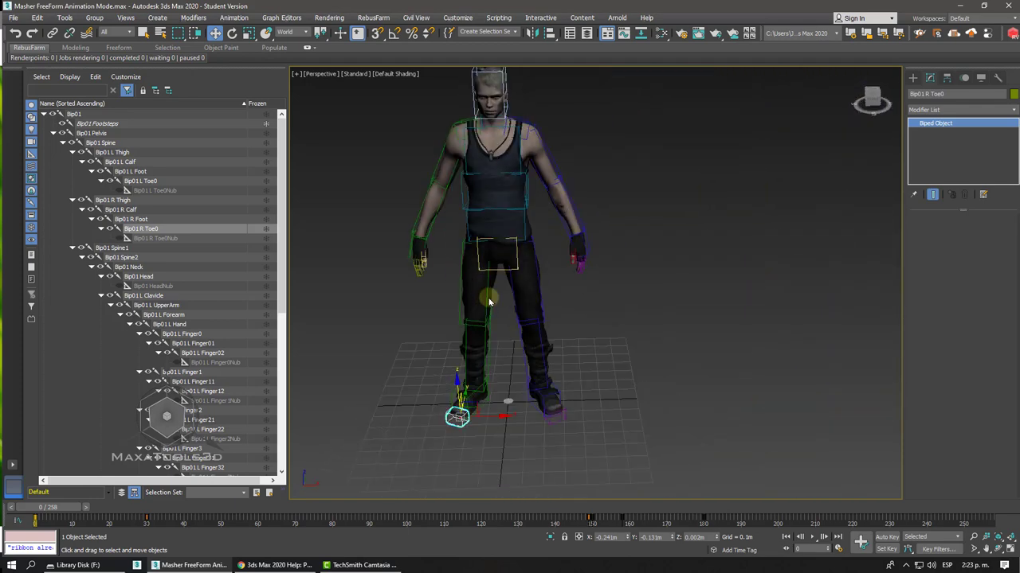
key(shift+z)
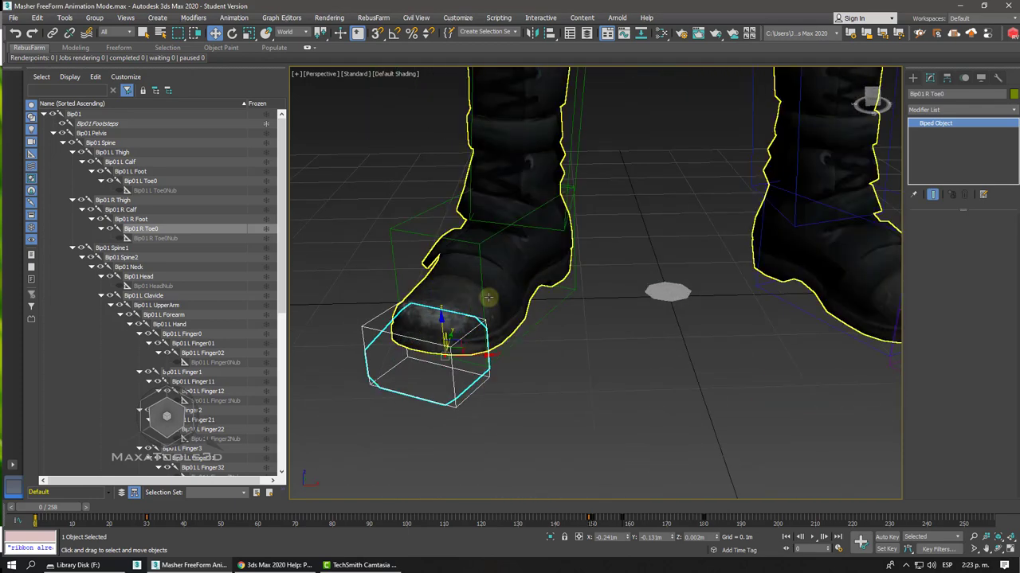
Step: Return to the full front view and select the skinned character mesh
key(shift+y)
key(shift+y)
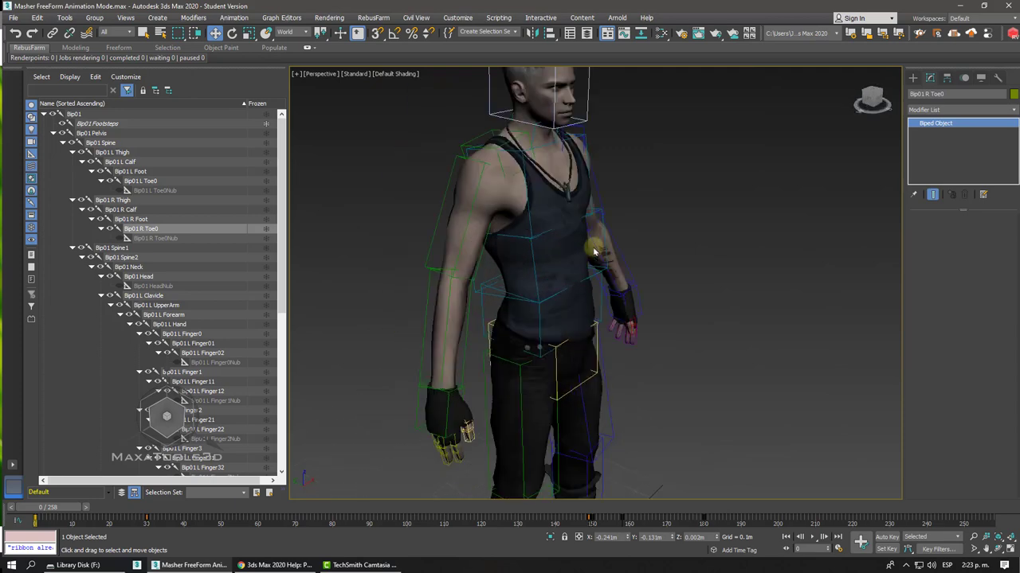
key(shift+z)
click(652, 189)
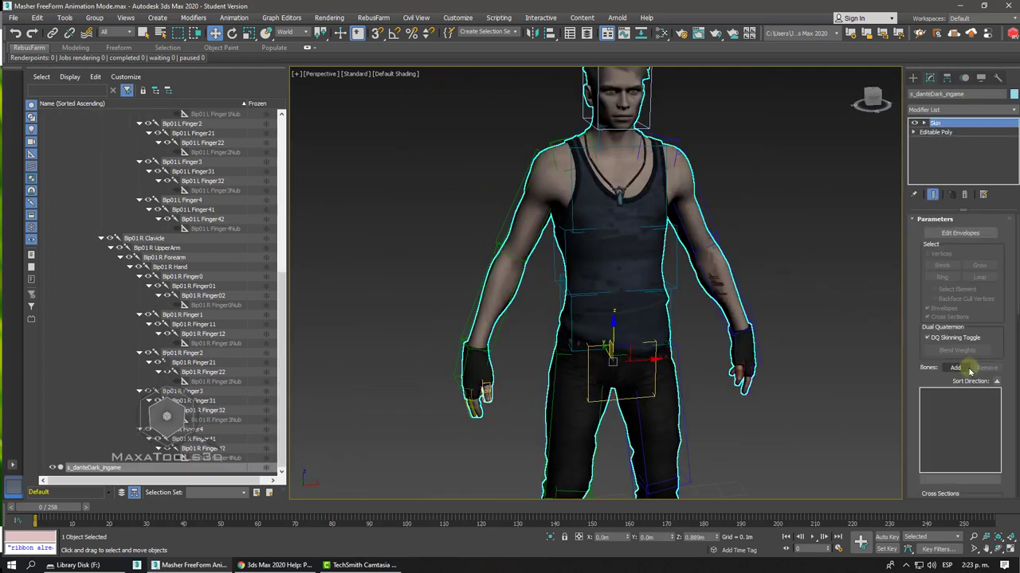
Step: Add the Bip01 root bone to the character's Skin through Select Bones
click(953, 368)
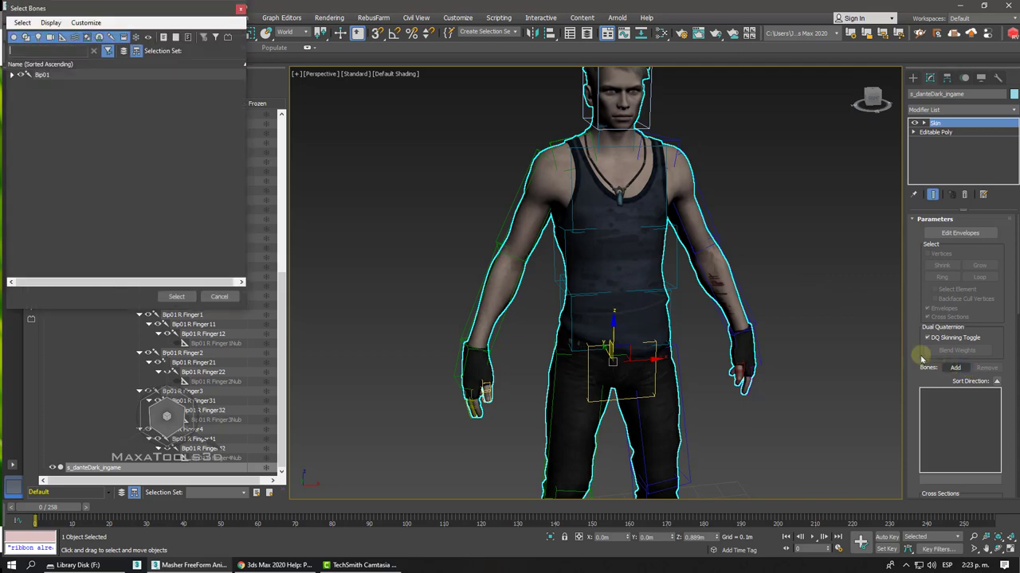
drag(102, 13, 512, 42)
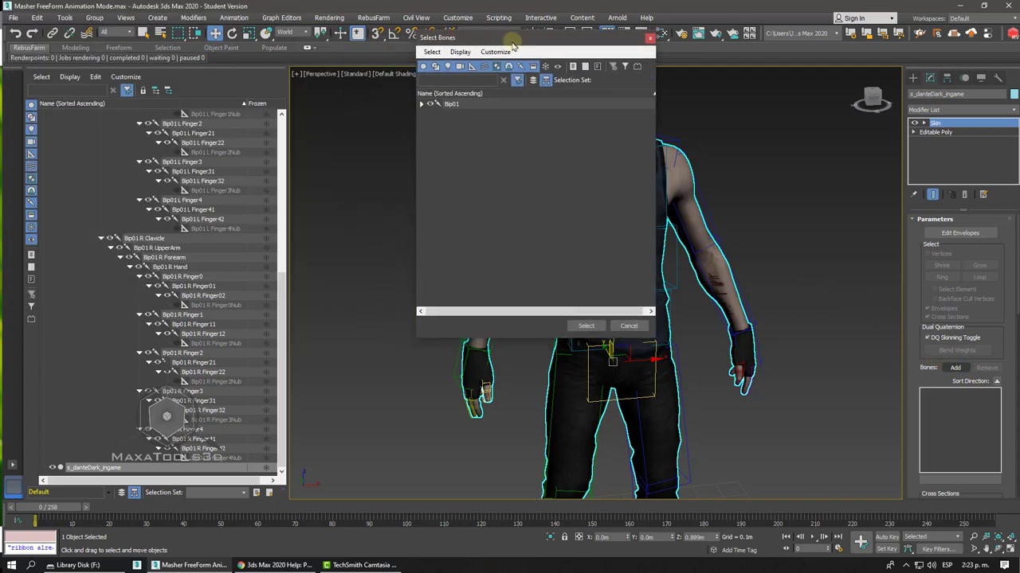
click(450, 104)
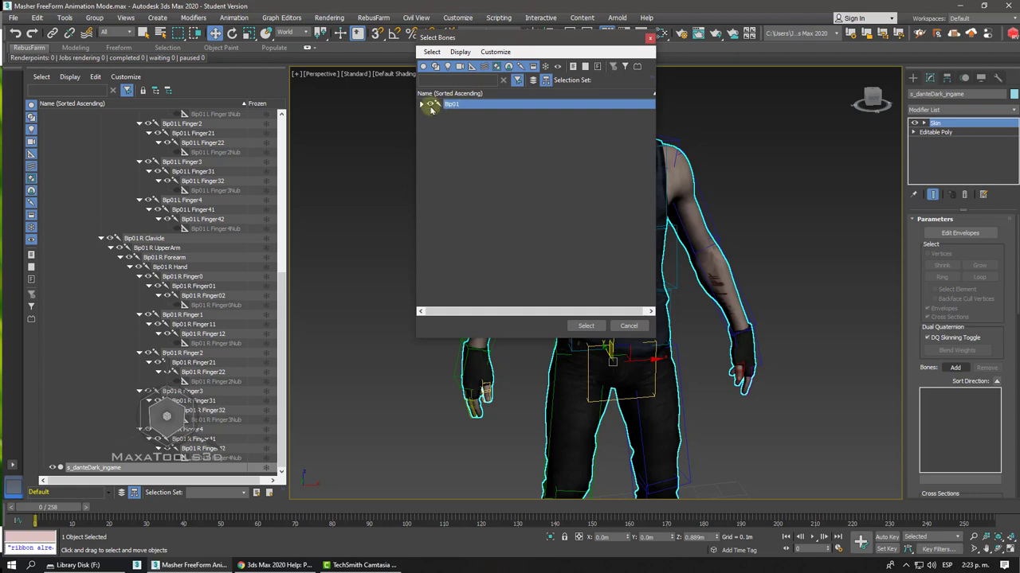
click(422, 105)
click(421, 106)
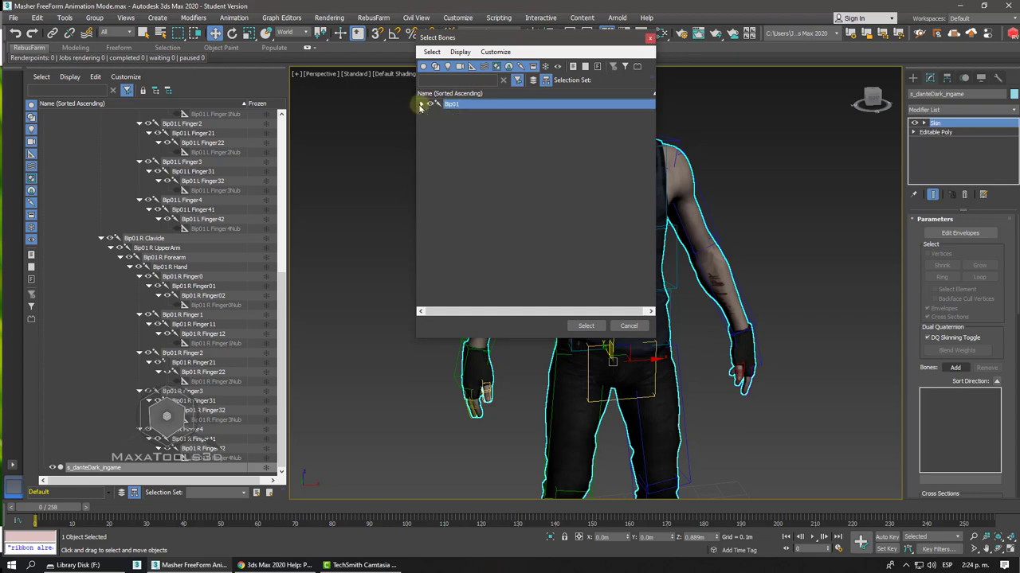
click(585, 326)
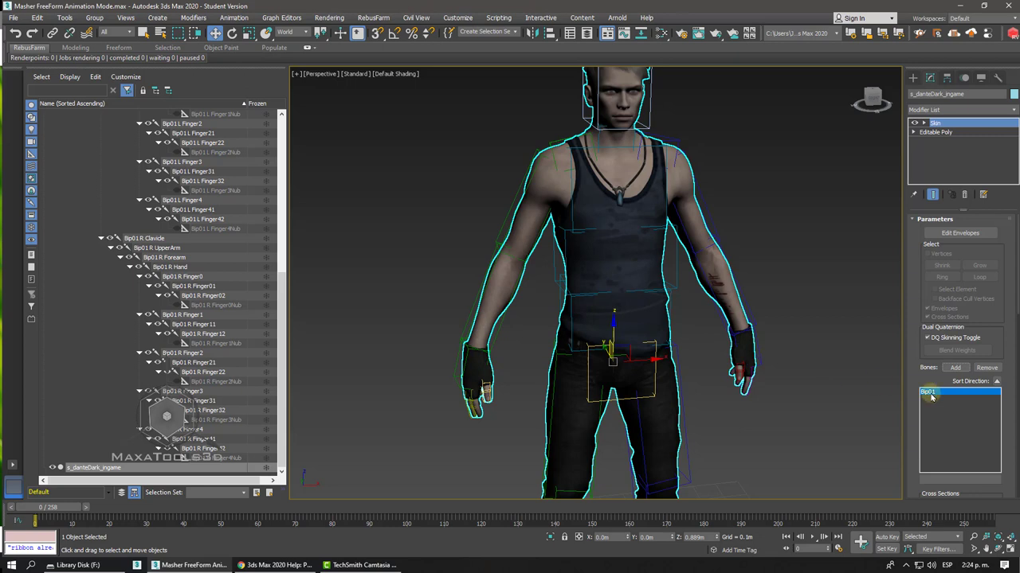
Step: Remove Bip01 from the Skin's bone list and reopen Select Bones
click(986, 368)
click(953, 368)
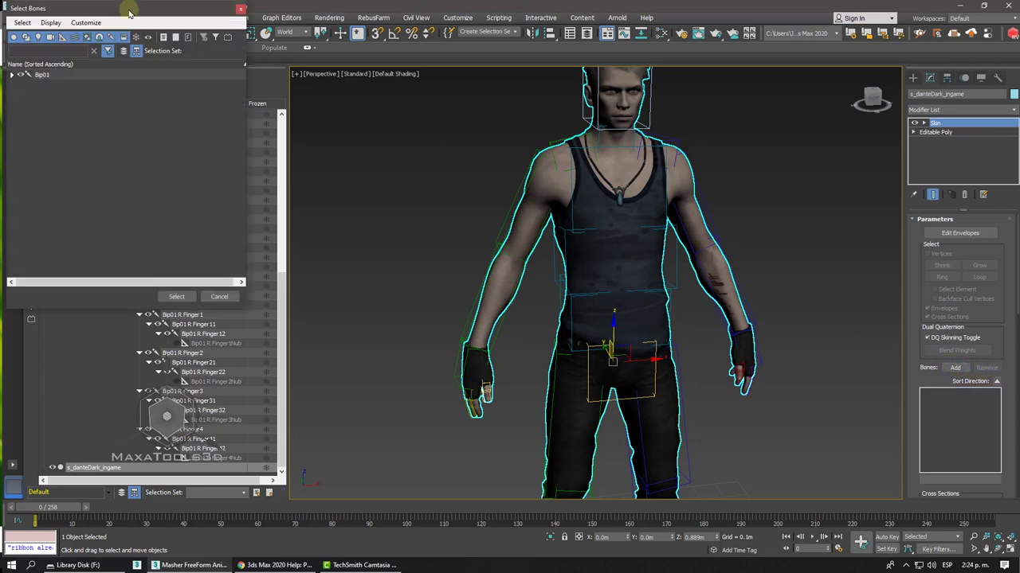
drag(134, 9, 613, 79)
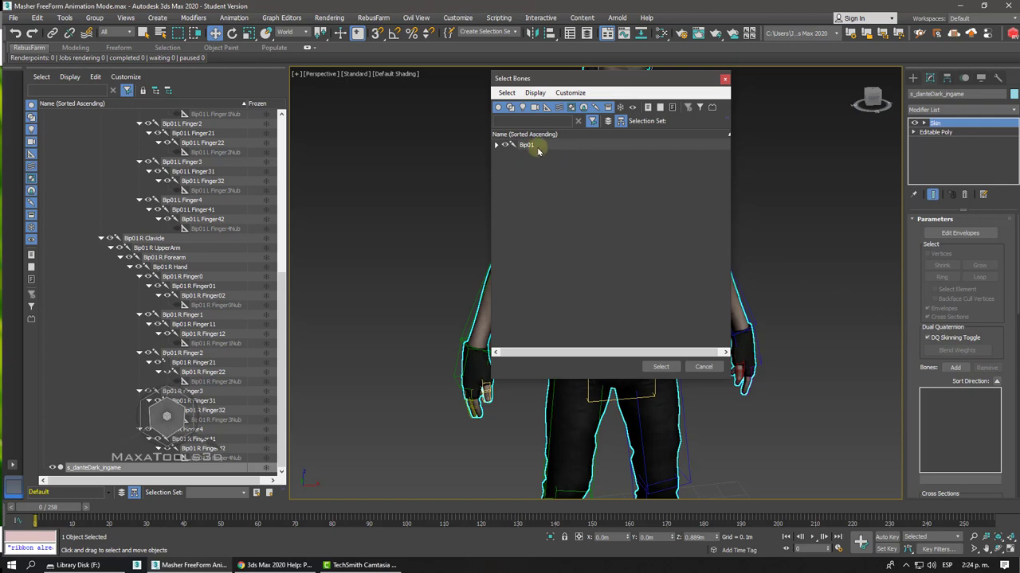
Step: Expand the whole bone list in Select Bones, then collapse it back to Bip01
click(531, 94)
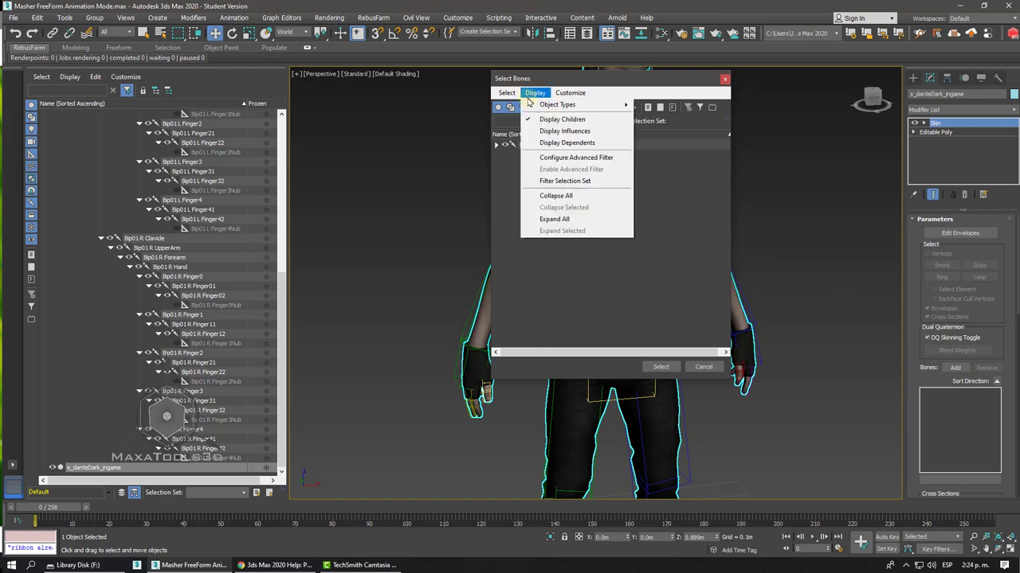
click(558, 220)
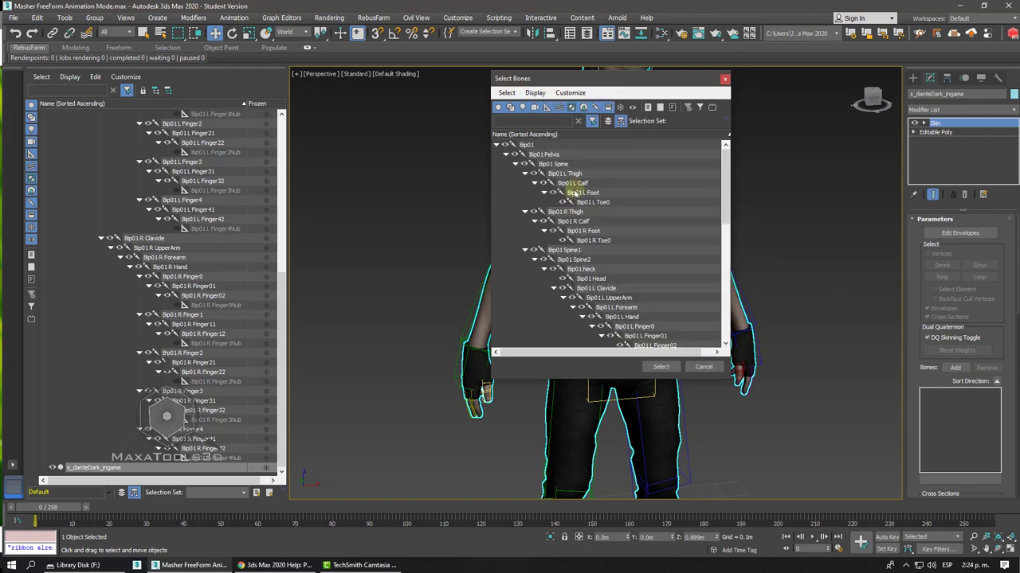
scroll(573, 186, down, 3)
scroll(574, 186, down, 2)
scroll(577, 188, down, 3)
scroll(577, 189, up, 2)
click(535, 92)
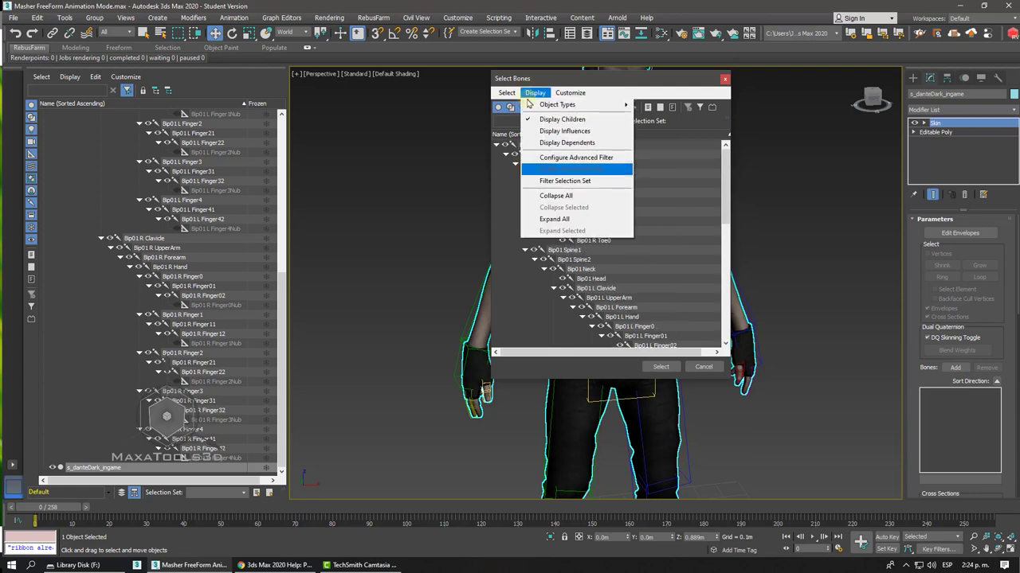
click(558, 196)
Step: Expand Bip01, Pelvis, Spine and L Thigh by hand, then expand the entire hierarchy
click(497, 145)
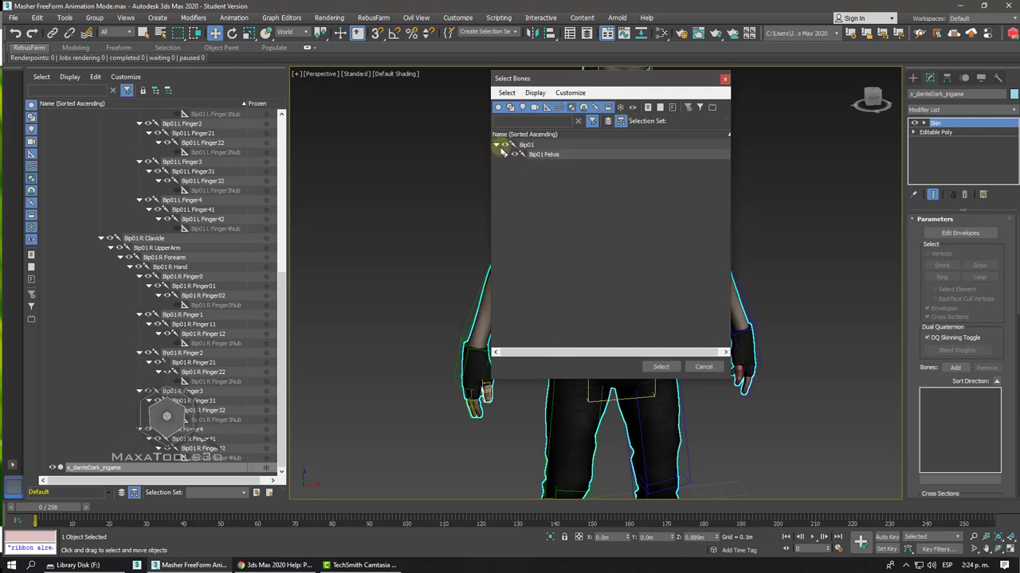
click(505, 155)
click(516, 164)
click(525, 173)
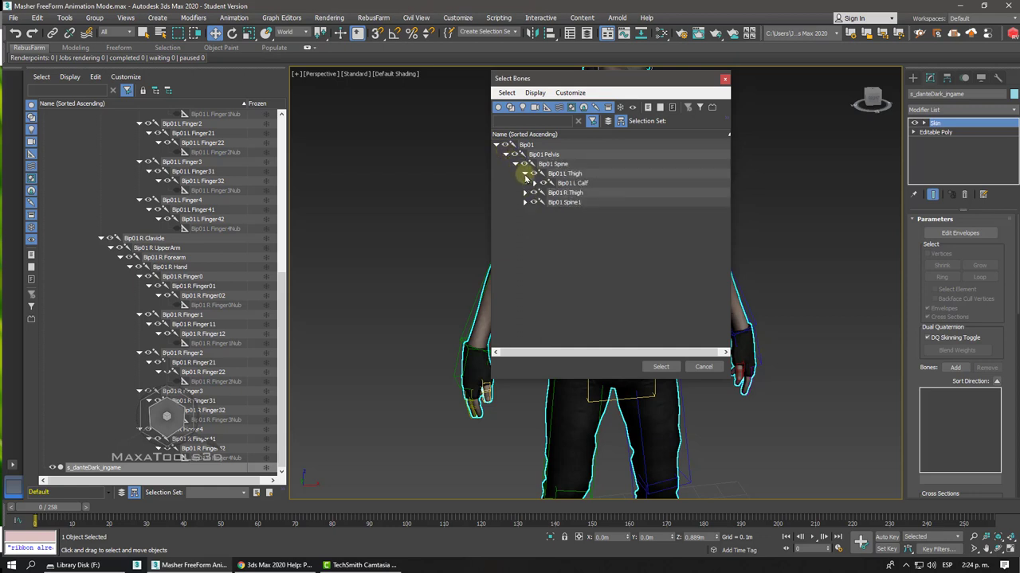
click(532, 94)
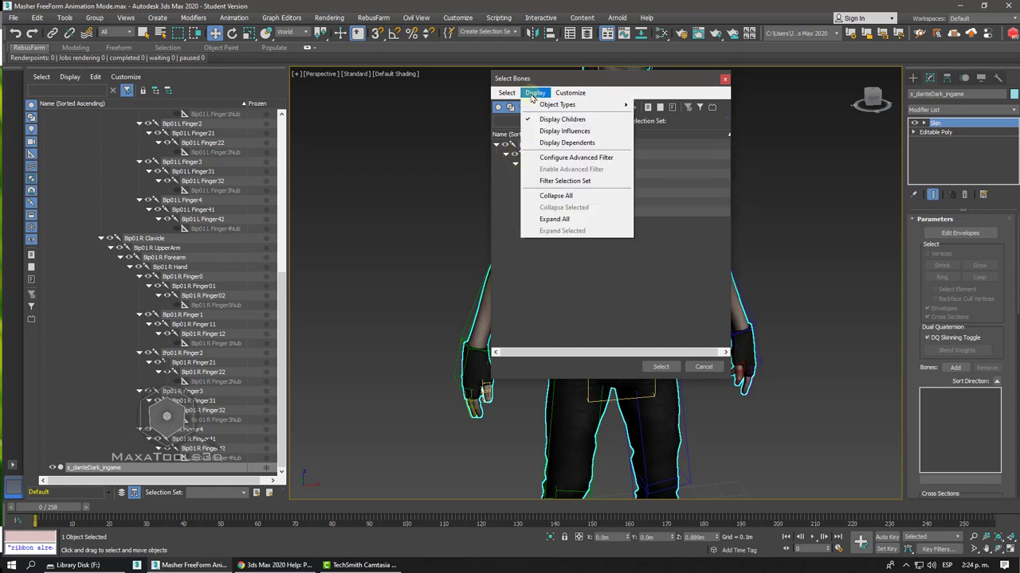
click(554, 219)
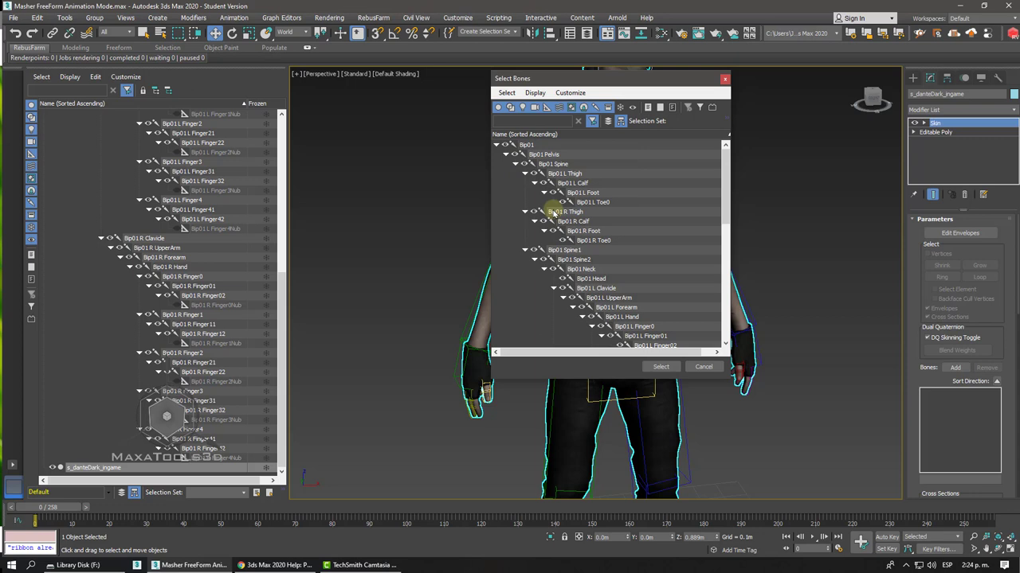
Step: Pick the bone range from Bip01 down to Bip01 R Finger42
click(526, 147)
scroll(526, 148, down, 10)
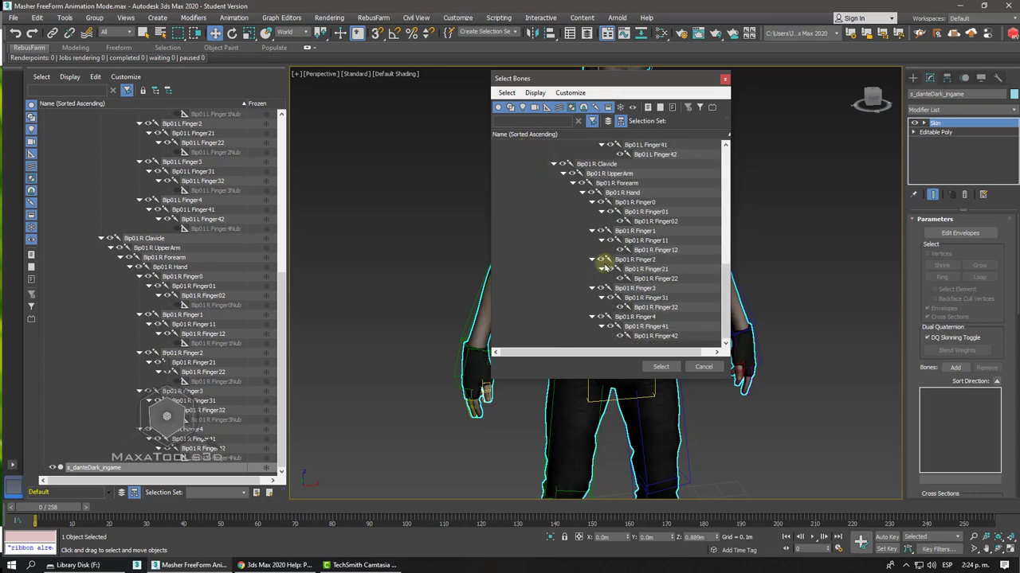
shift+click(652, 336)
scroll(651, 336, up, 10)
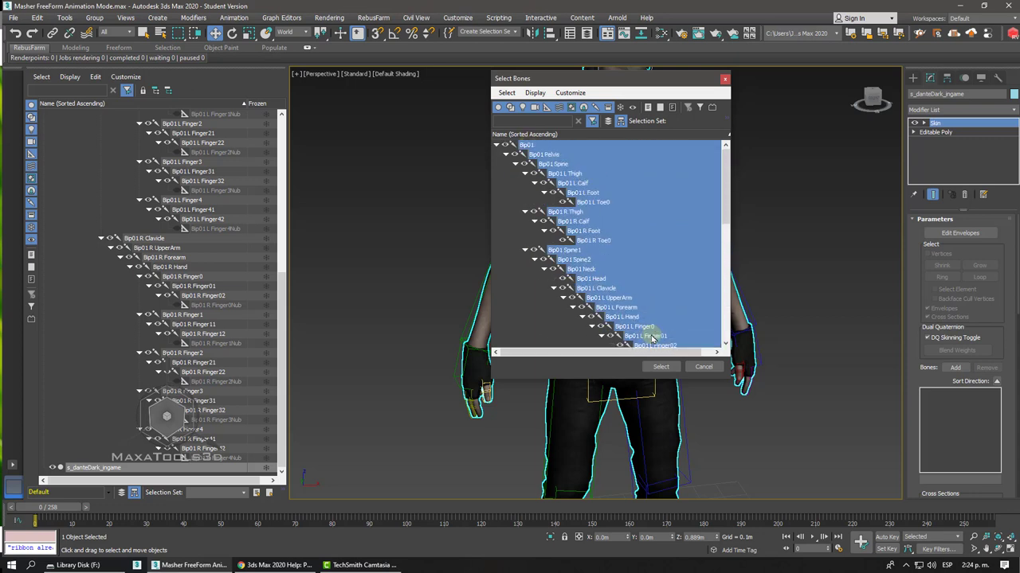
scroll(652, 338, down, 10)
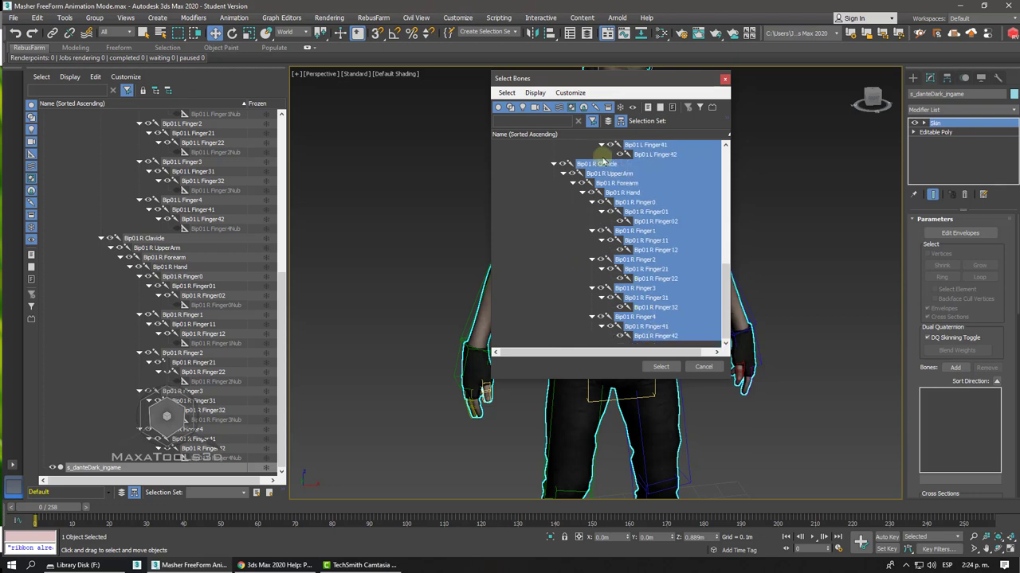
Step: Filter the list to bones only, pick Bip01 through Bip01 R Finger42, and add them to Skin
click(596, 110)
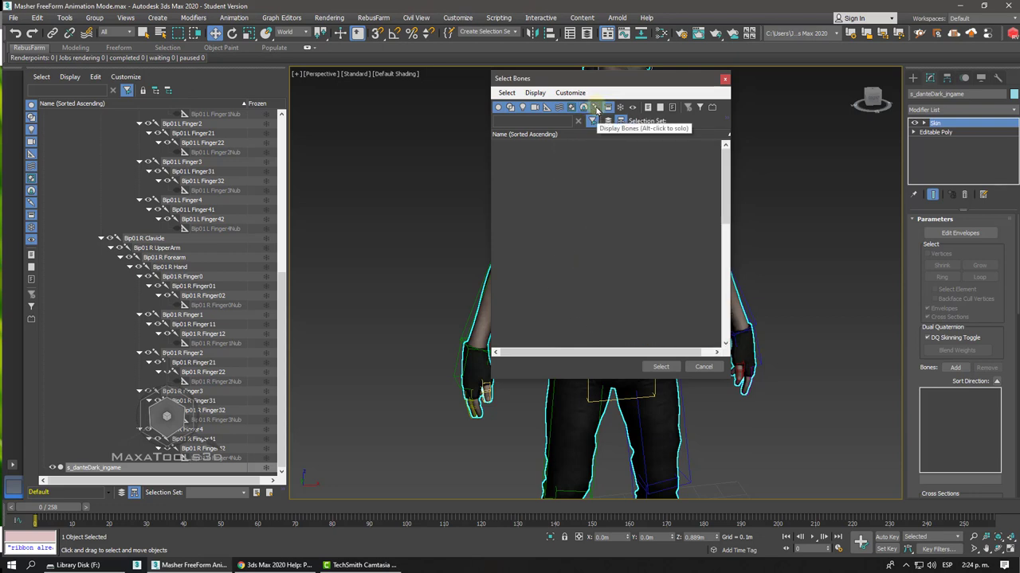
click(596, 109)
click(549, 145)
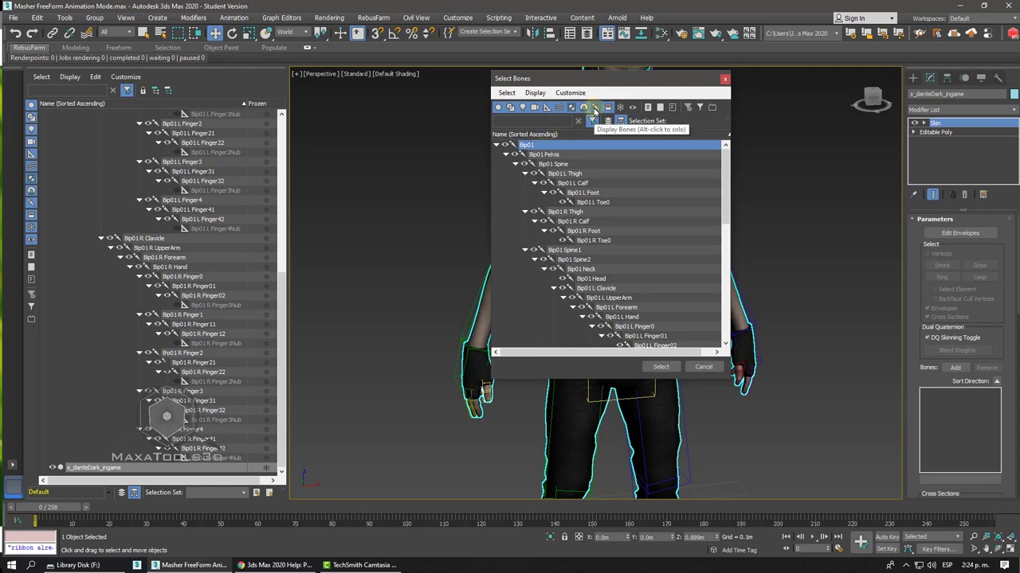
scroll(625, 255, down, 10)
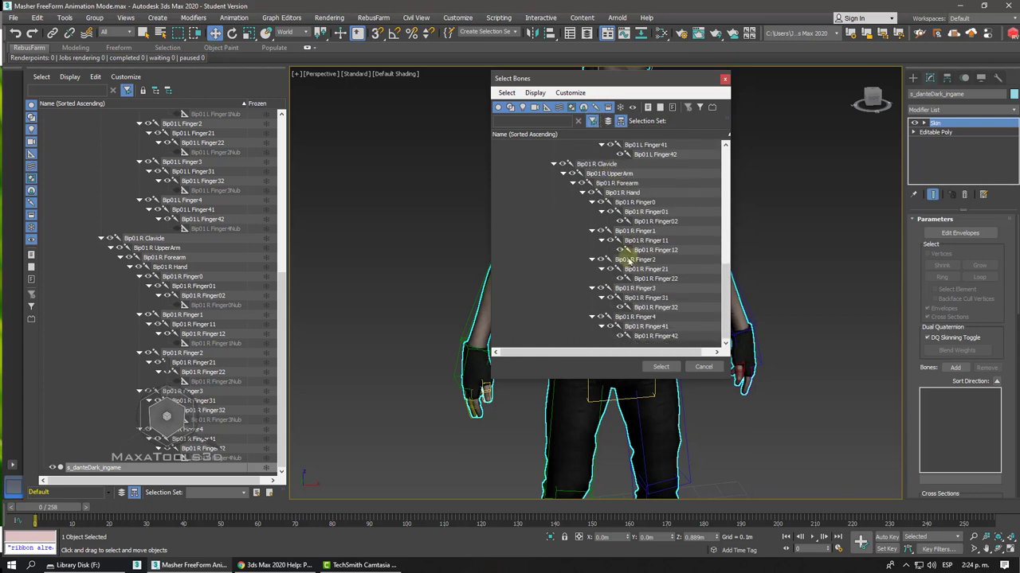
shift+click(655, 335)
click(660, 367)
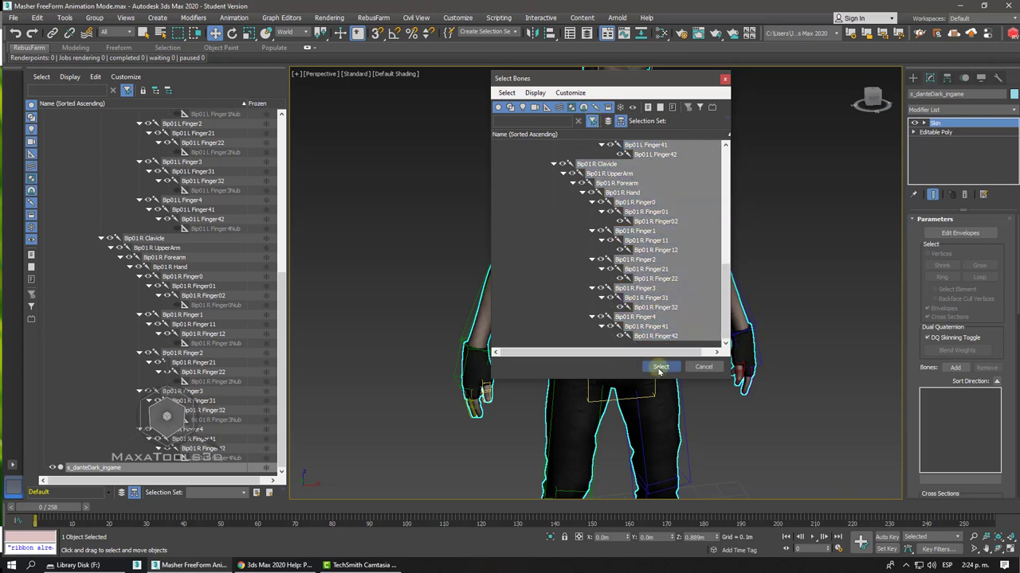
scroll(997, 443, up, 3)
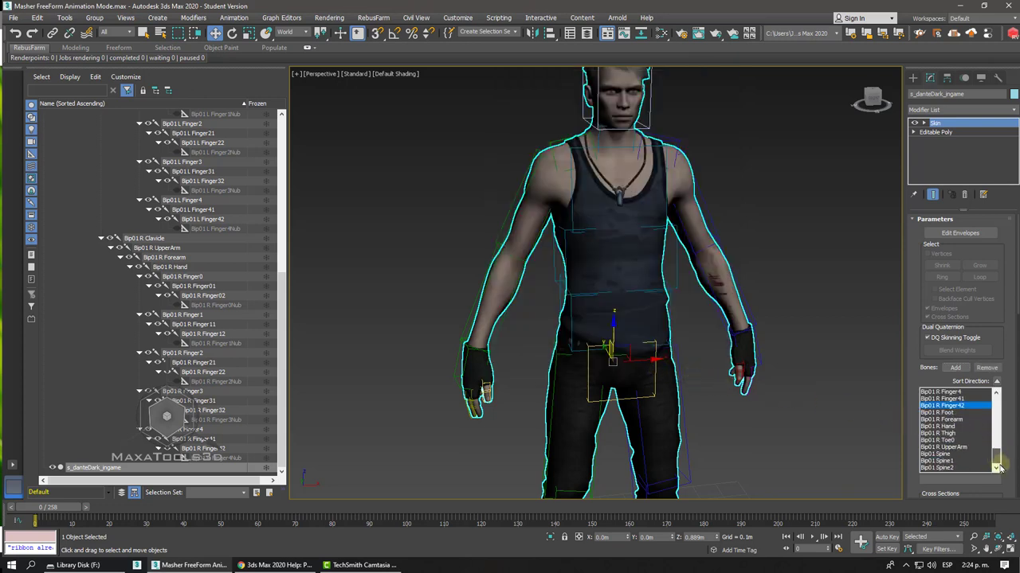
scroll(997, 443, down, 3)
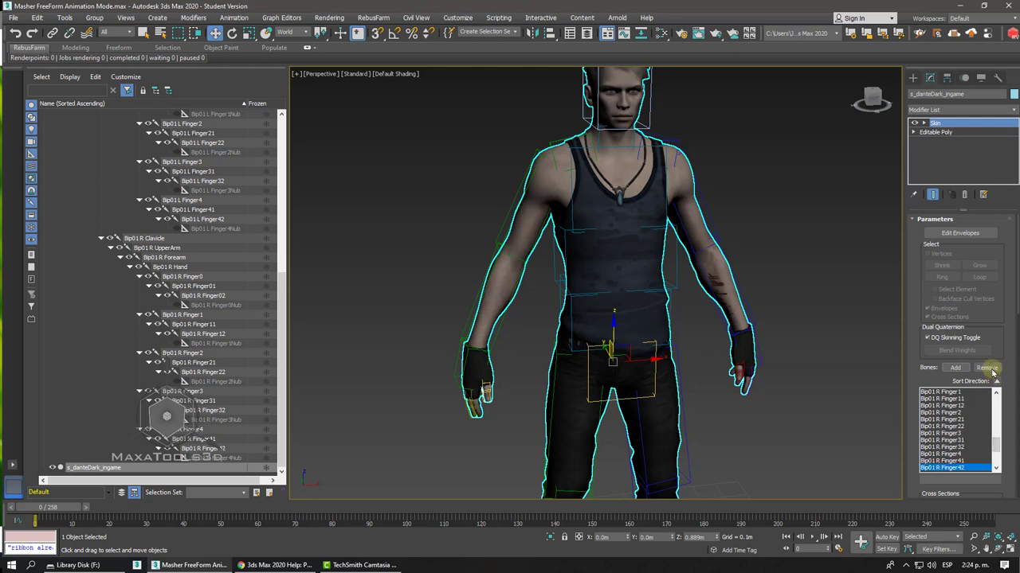
scroll(962, 418, down, 2)
scroll(962, 418, down, 1)
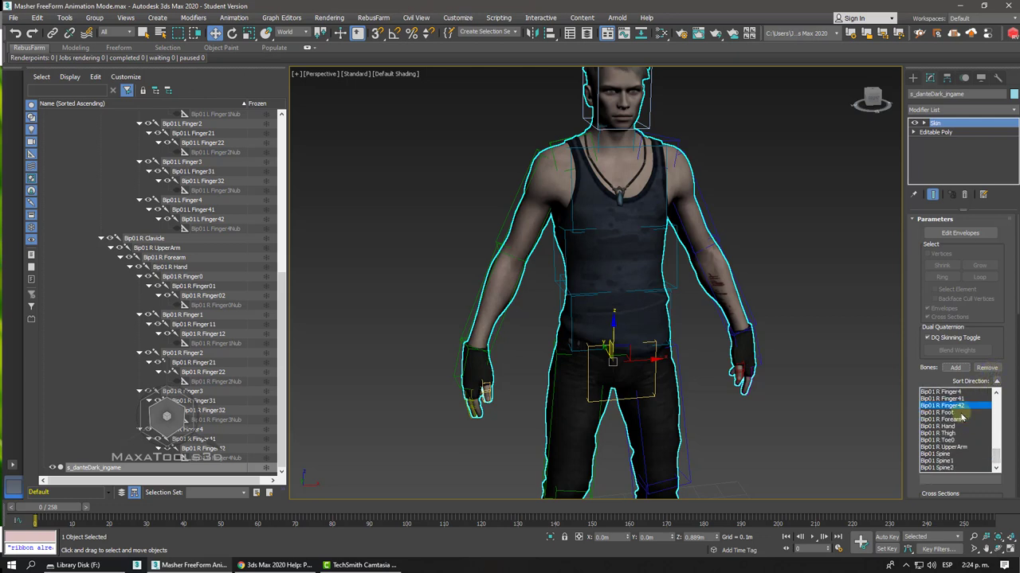
scroll(963, 418, up, 5)
click(946, 133)
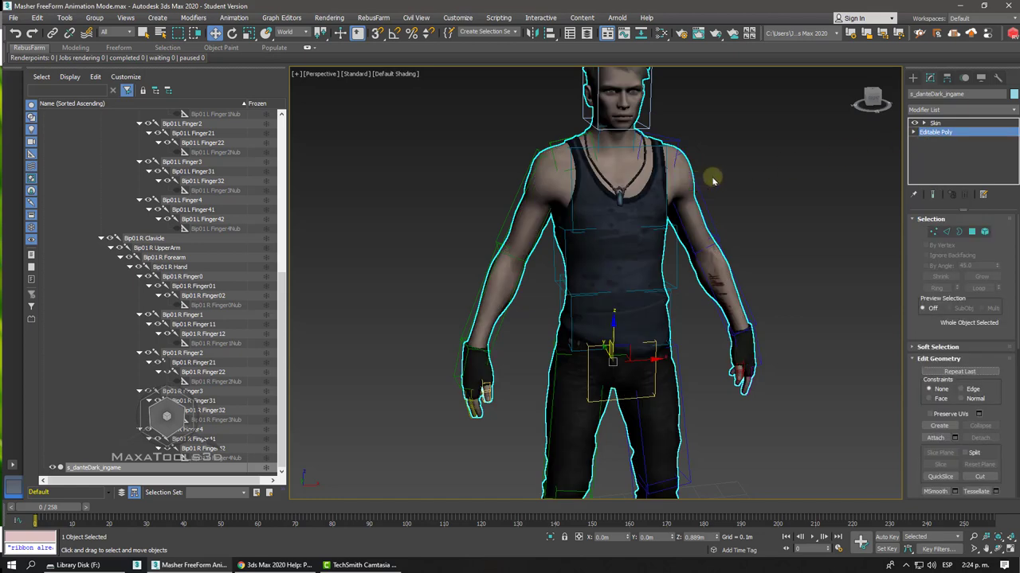
click(934, 123)
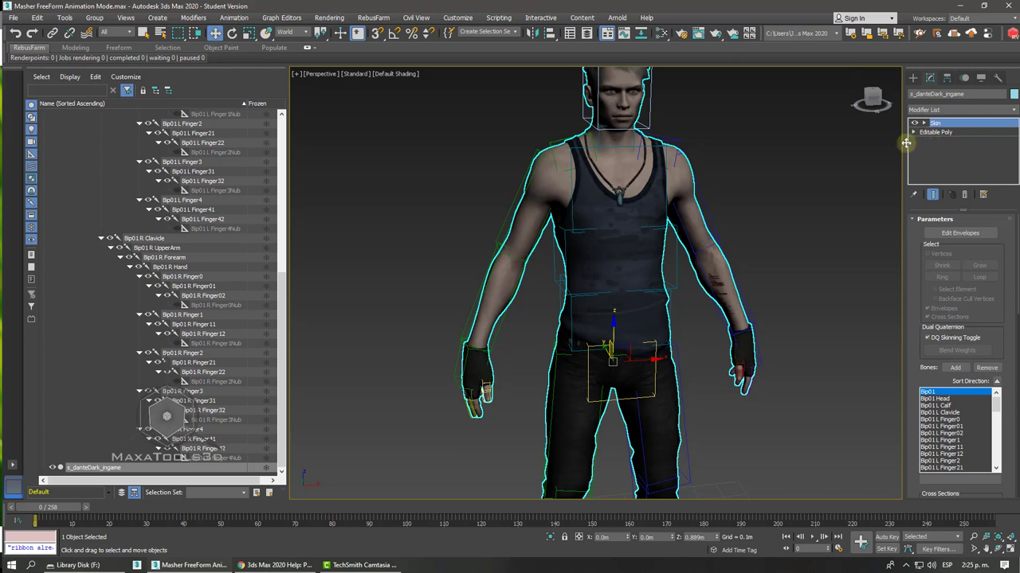
middle_drag(634, 259, 580, 231)
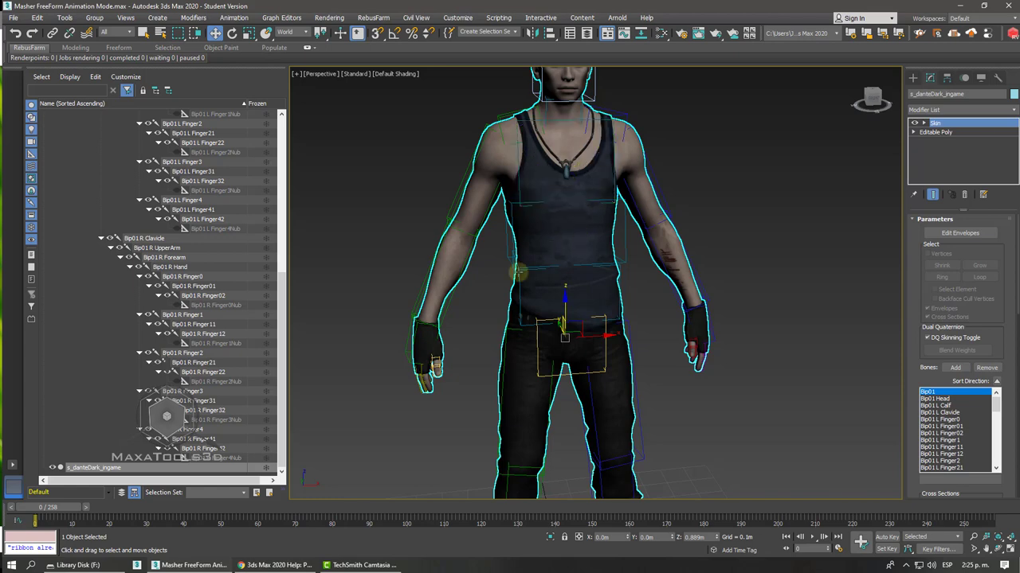
Step: Drag the right foot bone aside to test the skinning, then undo the move
click(422, 339)
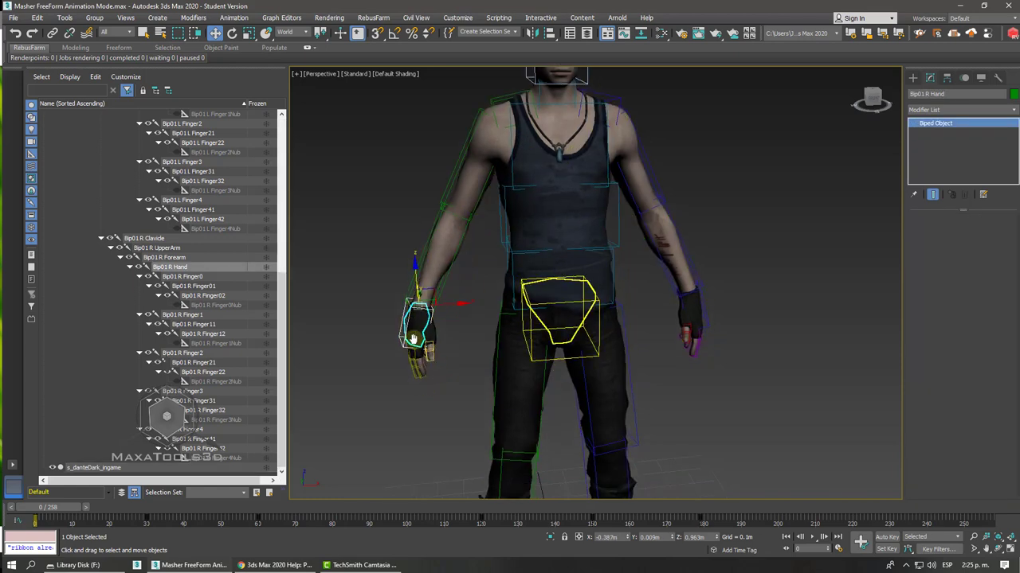
middle_drag(510, 478, 478, 390)
click(500, 390)
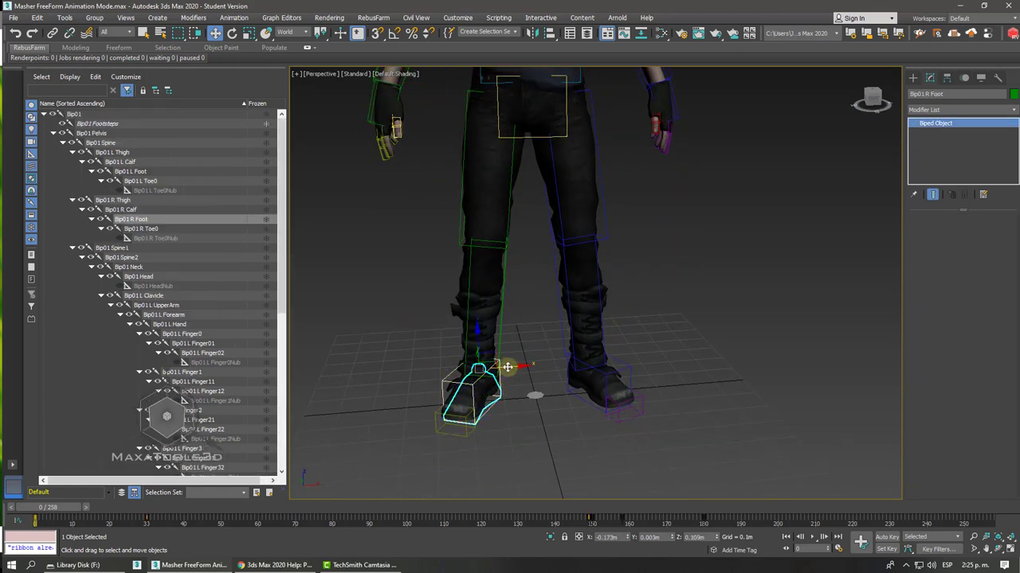
mouse_move(509, 365)
mouse_down()
mouse_move(470, 364)
mouse_move(549, 359)
mouse_move(438, 364)
mouse_up()
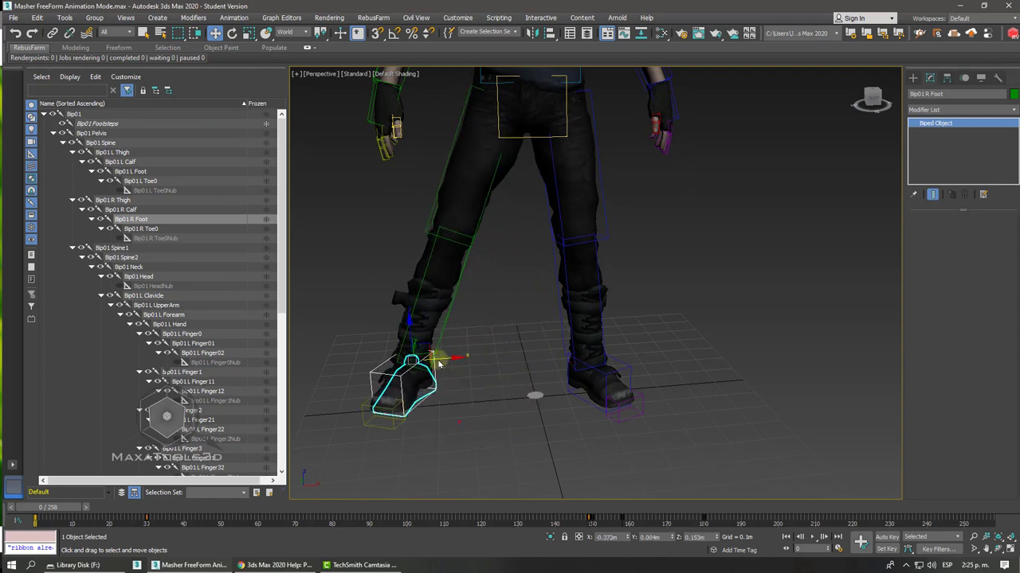
middle_drag(438, 364, 439, 357)
key(ctrl+z)
scroll(438, 357, up, 4)
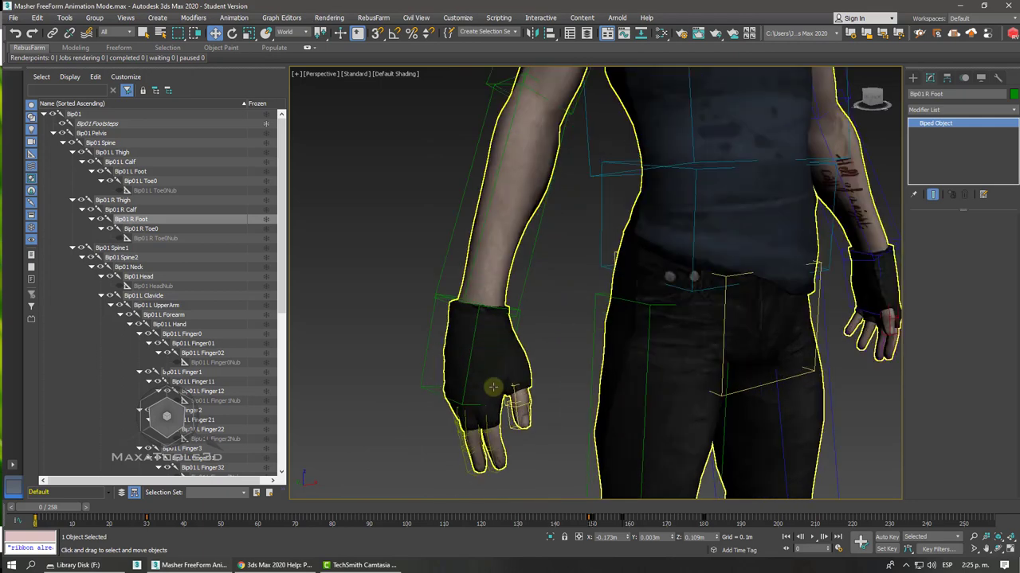
Step: Rotate a right-hand finger bone to test glove deformation, then select the Dante mesh
click(515, 396)
right_click(521, 384)
click(541, 399)
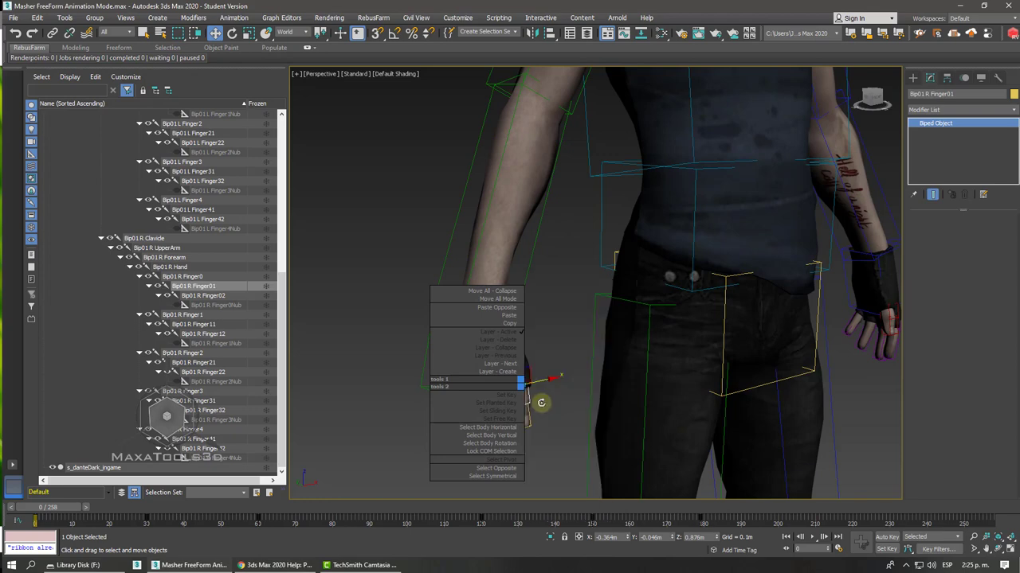
drag(529, 375, 527, 388)
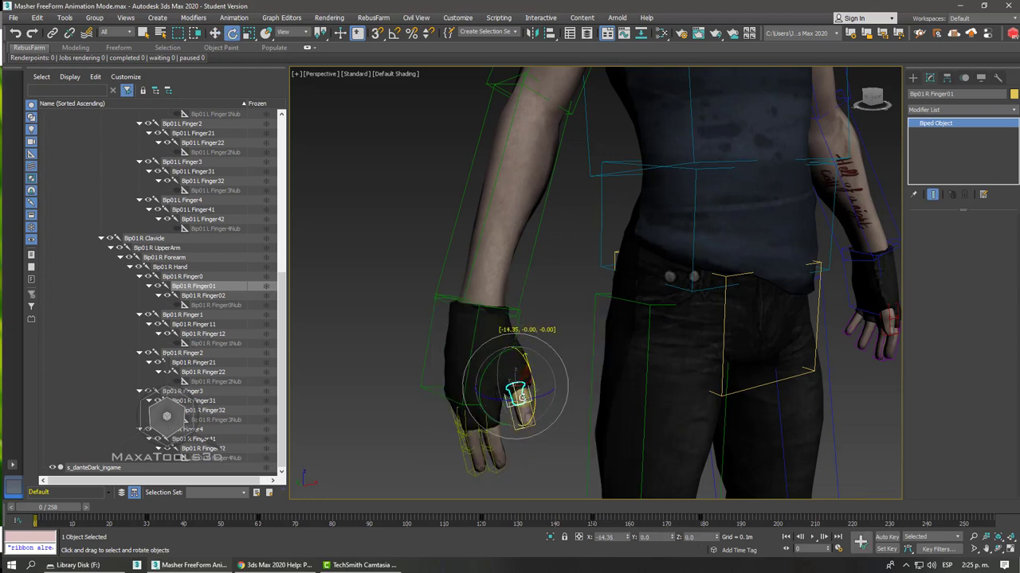
scroll(455, 351, down, 4)
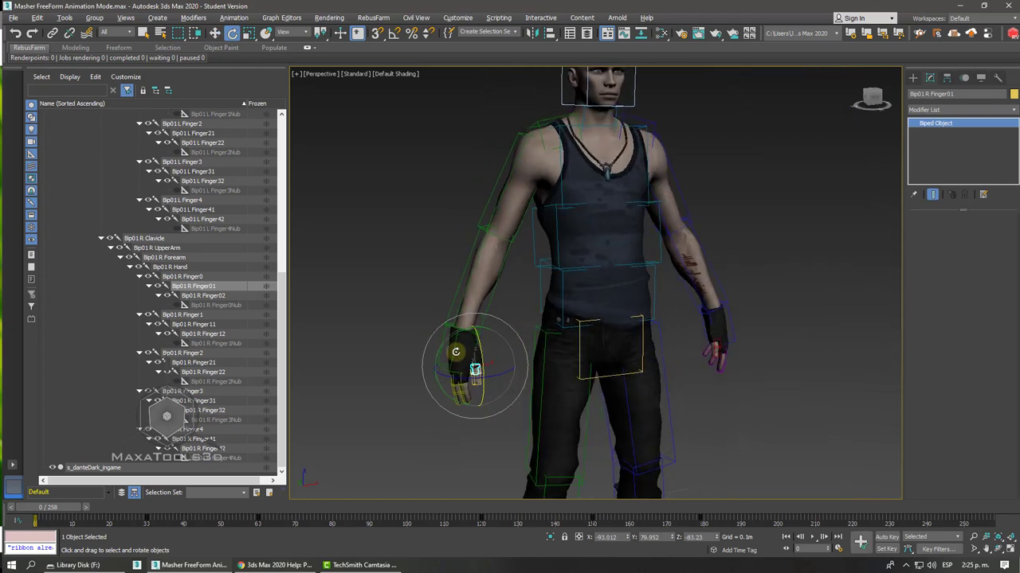
scroll(455, 351, down, 2)
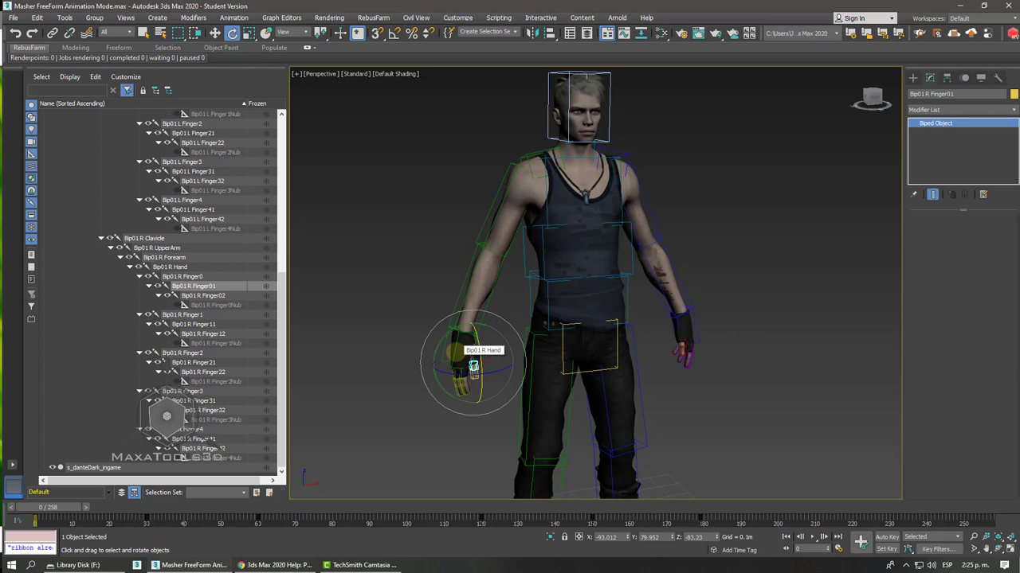
click(540, 208)
click(644, 315)
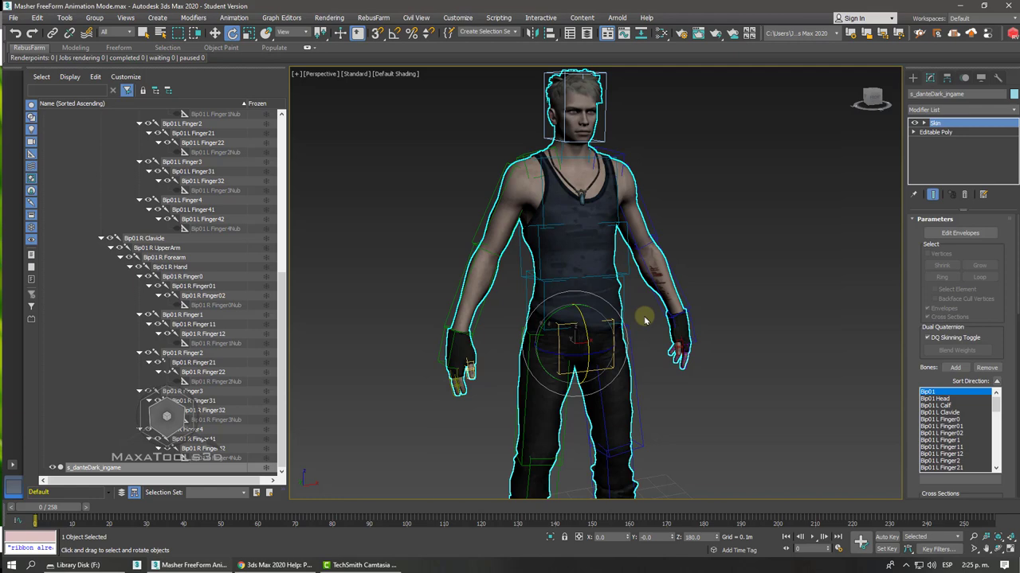
Step: Orbit to a slightly lower view of the character and select the Bip01 Spine1 bone
scroll(645, 318, down, 3)
alt+middle_drag(643, 316, 625, 336)
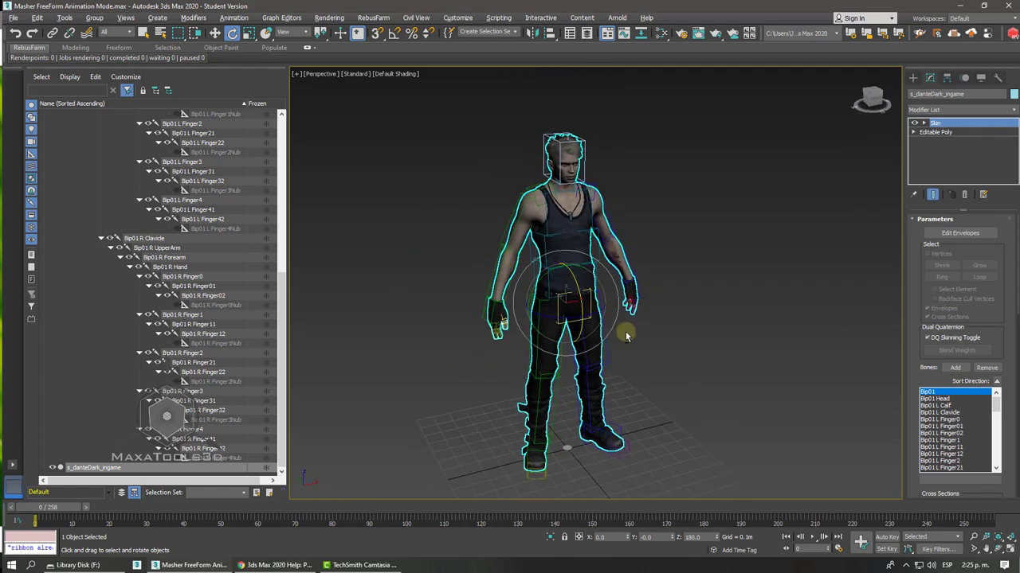
scroll(626, 336, up, 3)
scroll(621, 330, down, 3)
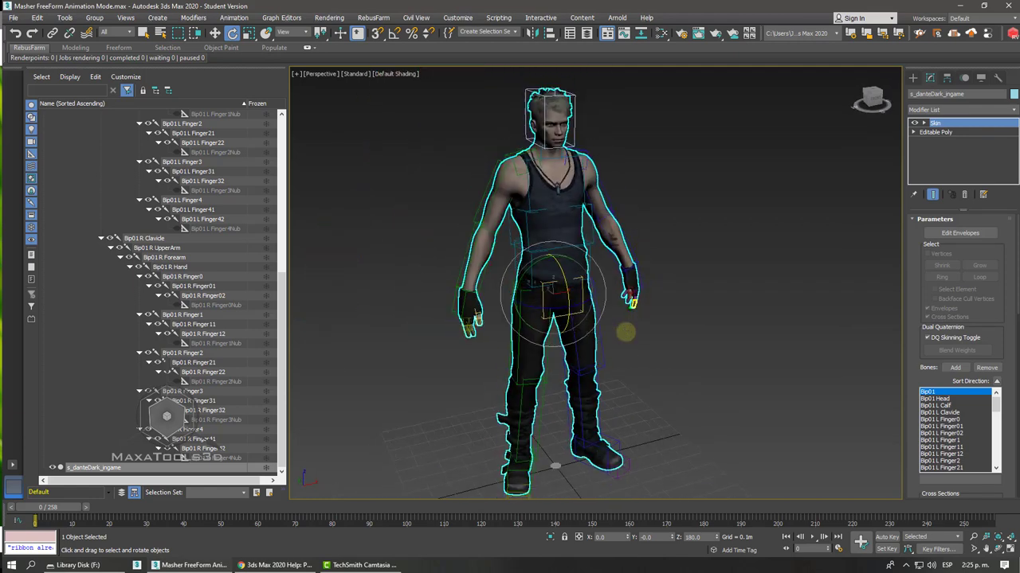
alt+middle_drag(621, 330, 618, 305)
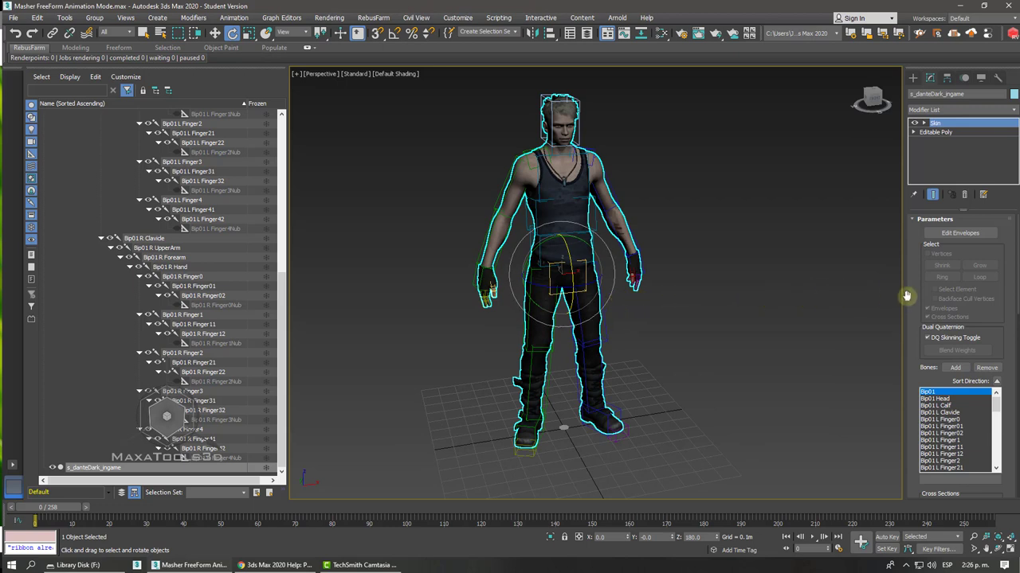
scroll(916, 297, down, 5)
scroll(940, 325, up, 5)
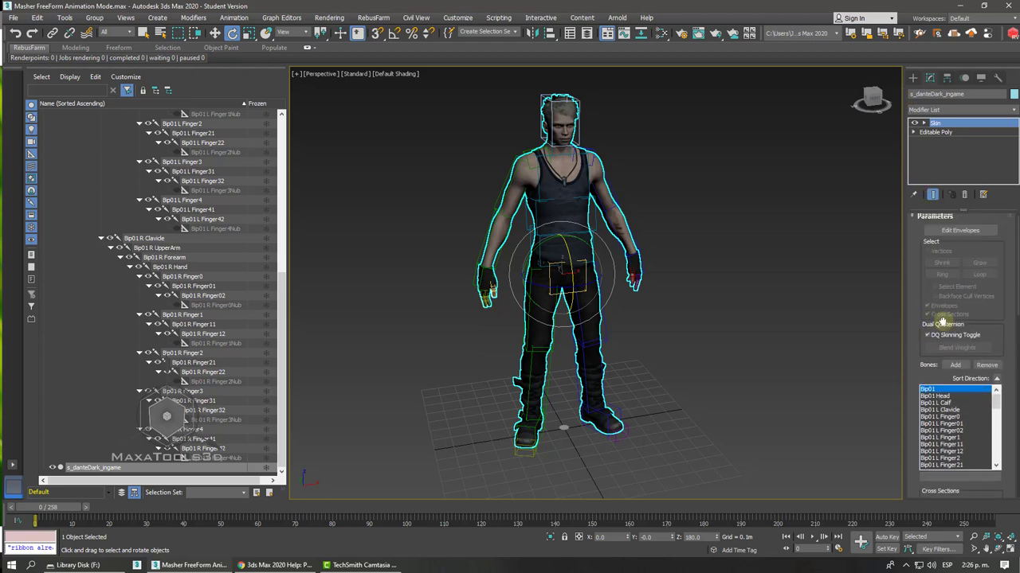
scroll(653, 324, up, 3)
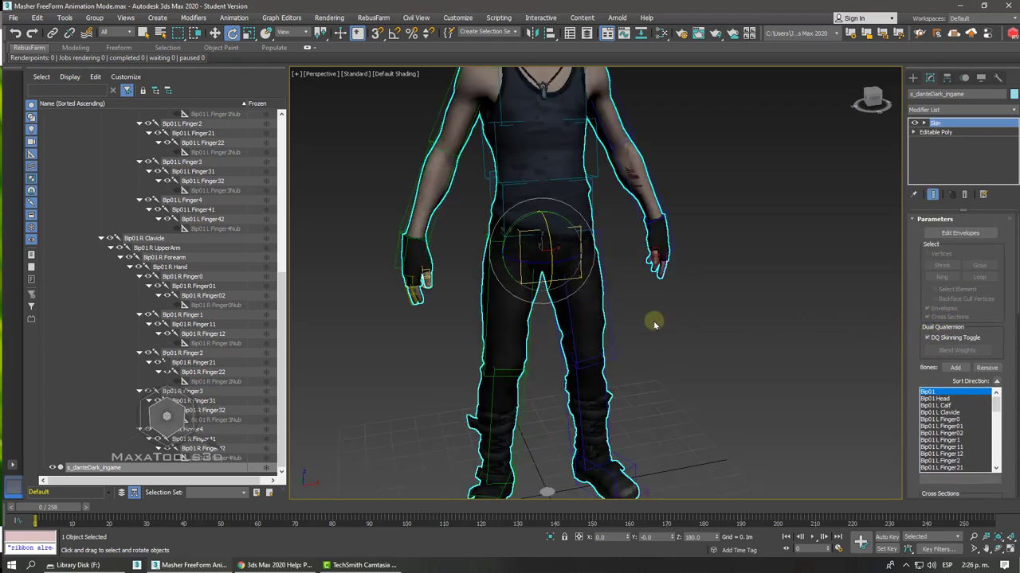
scroll(653, 324, down, 3)
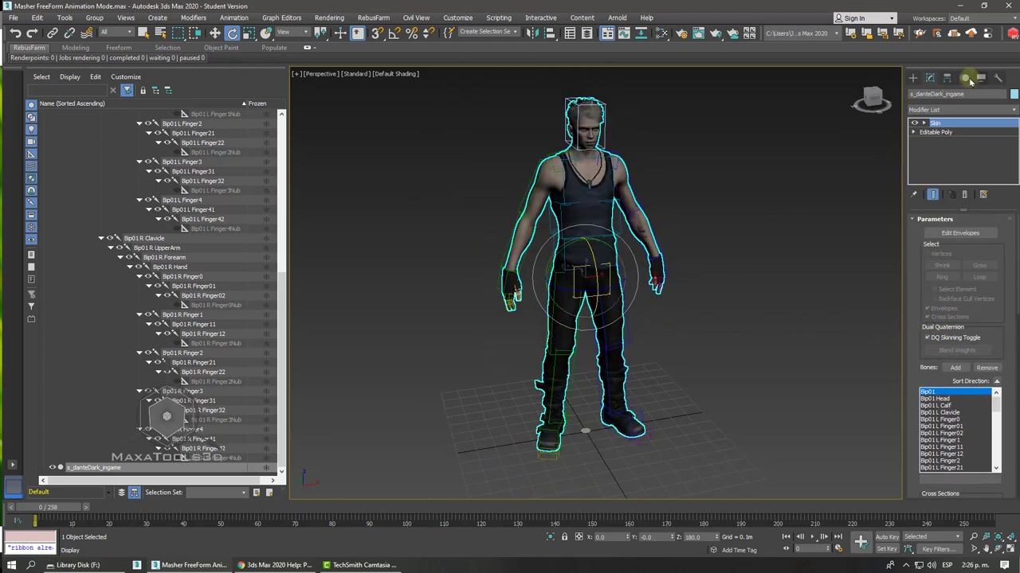
click(621, 228)
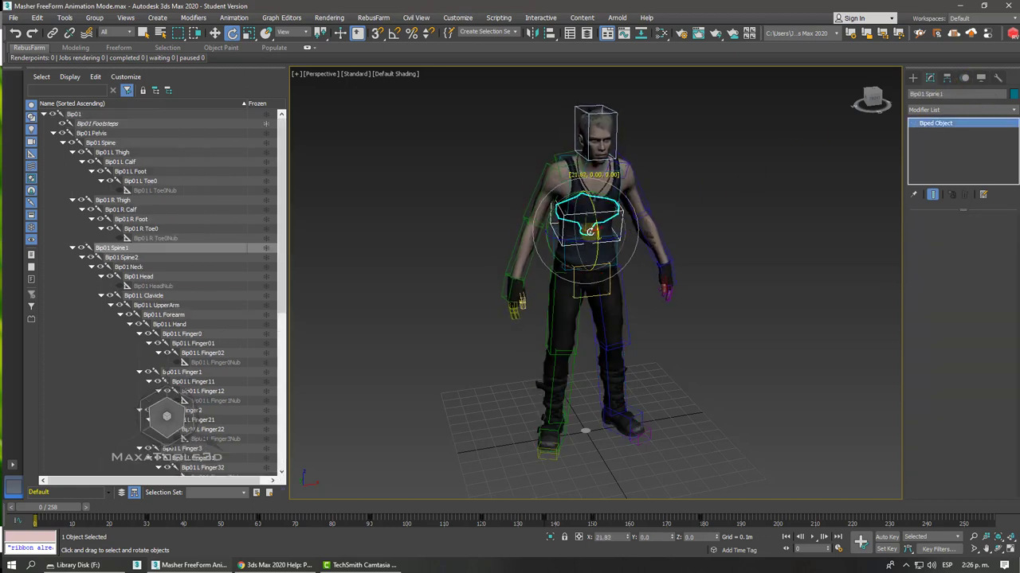
Step: Scrub the animation to watch the mesh deform, then frame the whole character
mouse_move(44, 508)
mouse_down()
mouse_move(491, 514)
mouse_move(169, 518)
mouse_move(562, 535)
mouse_move(93, 533)
mouse_move(381, 538)
mouse_move(632, 564)
mouse_move(279, 543)
mouse_up()
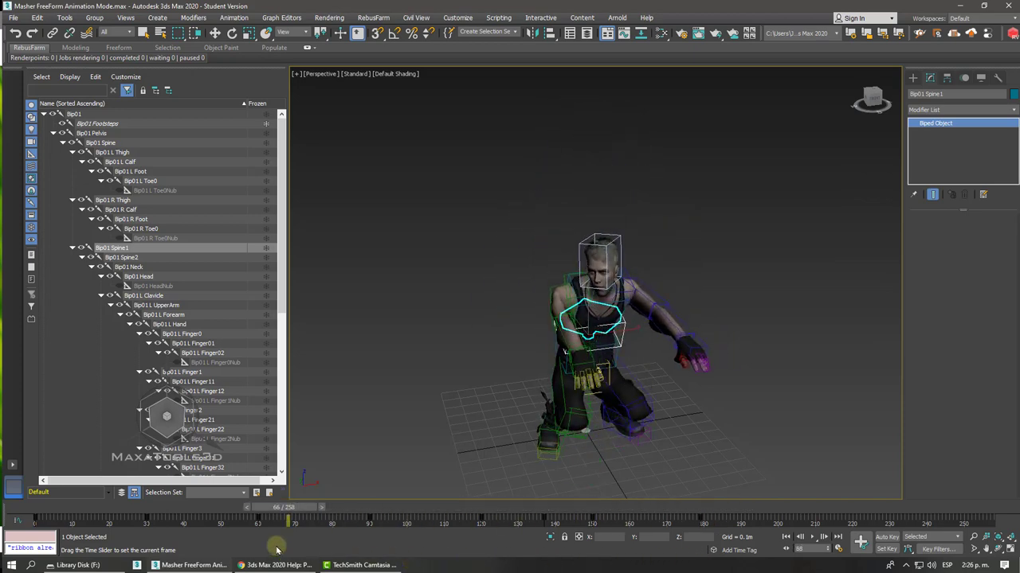
key(e)
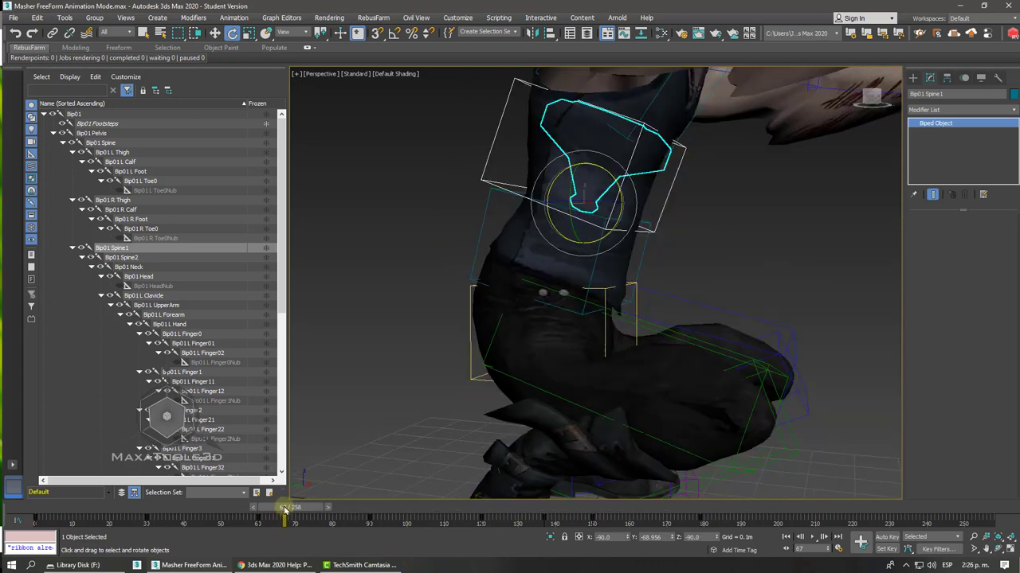
drag(284, 510, 29, 502)
key(e)
key(z)
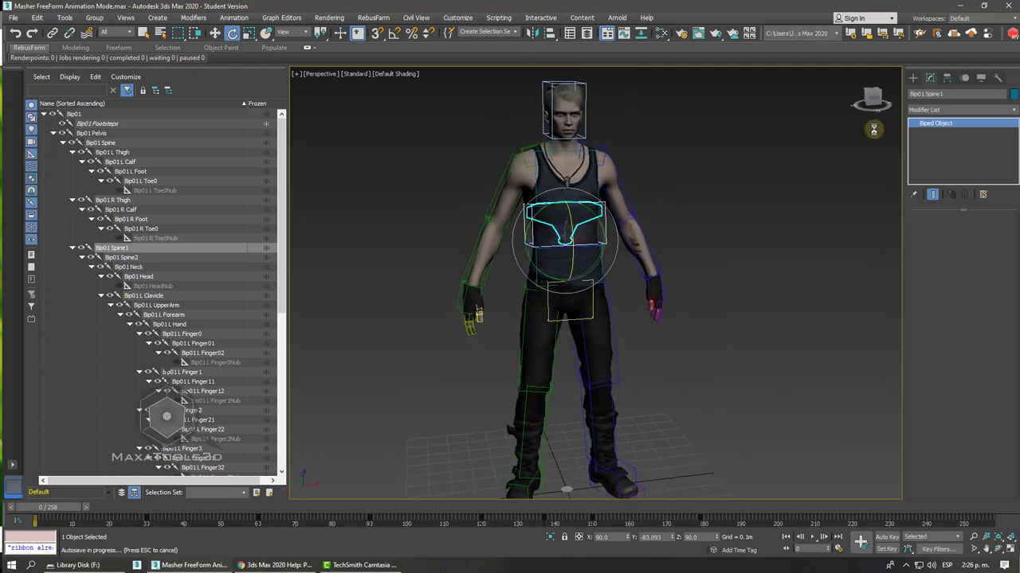
Step: Hide Bone Objects by category, collapse Bip01, select s_danteDark_ingame and scrub the timeline
click(980, 79)
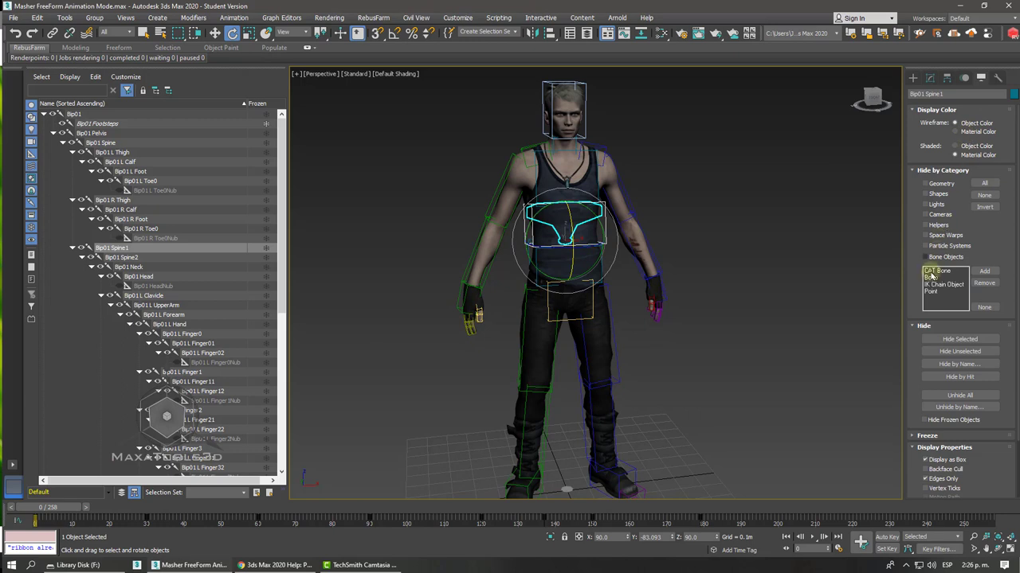
click(939, 258)
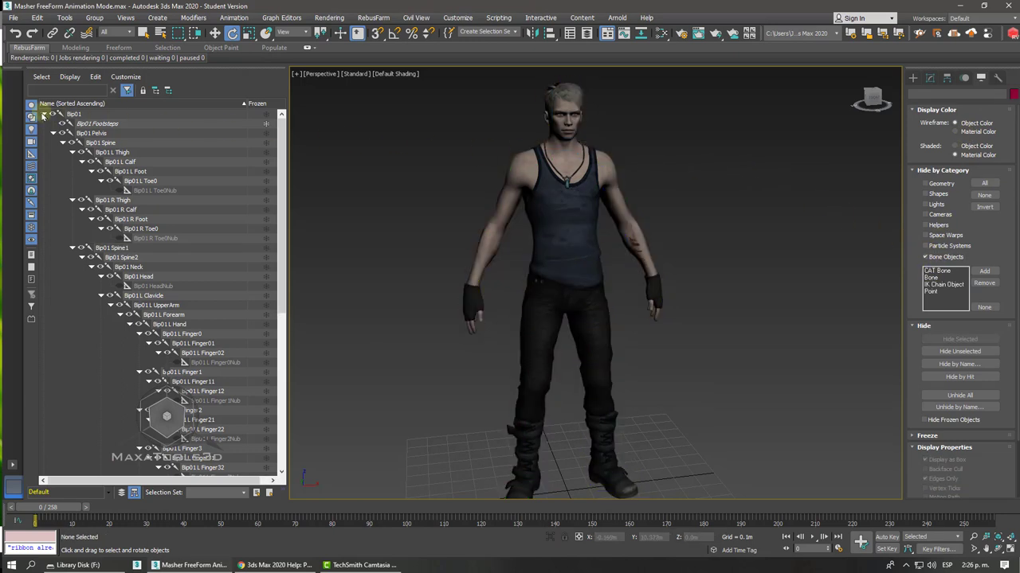
click(44, 113)
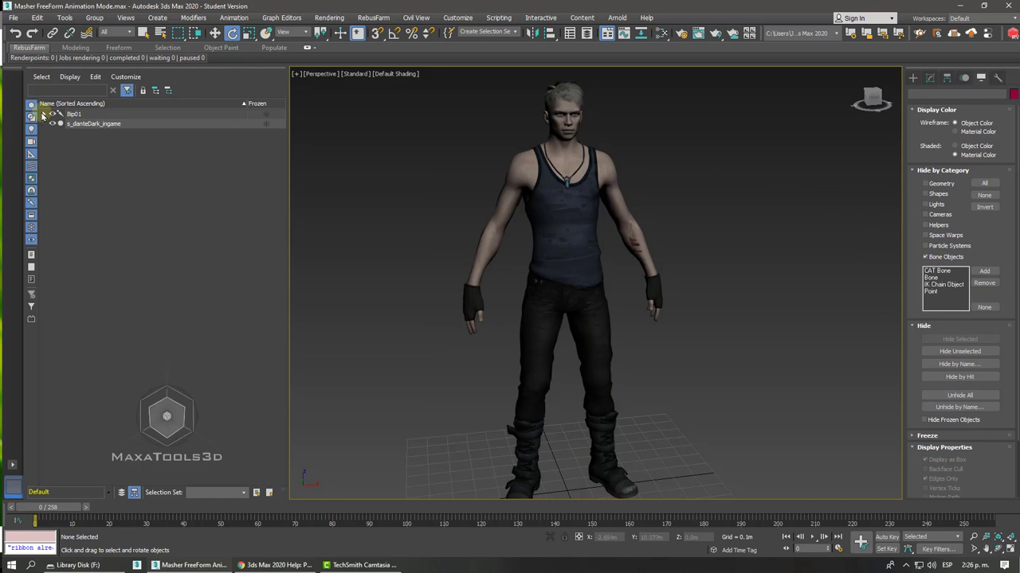
click(554, 209)
click(928, 78)
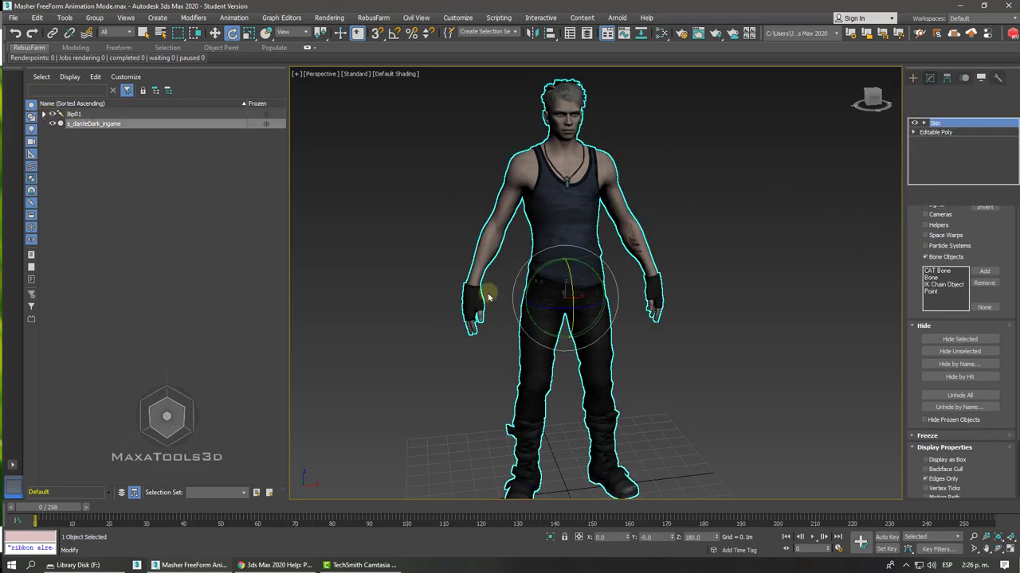
mouse_move(35, 507)
mouse_down()
mouse_move(621, 522)
mouse_move(35, 522)
mouse_up()
Step: Return to frame 0, scroll to Envelope Properties and expand Skin to its Envelope sub-level
key(e)
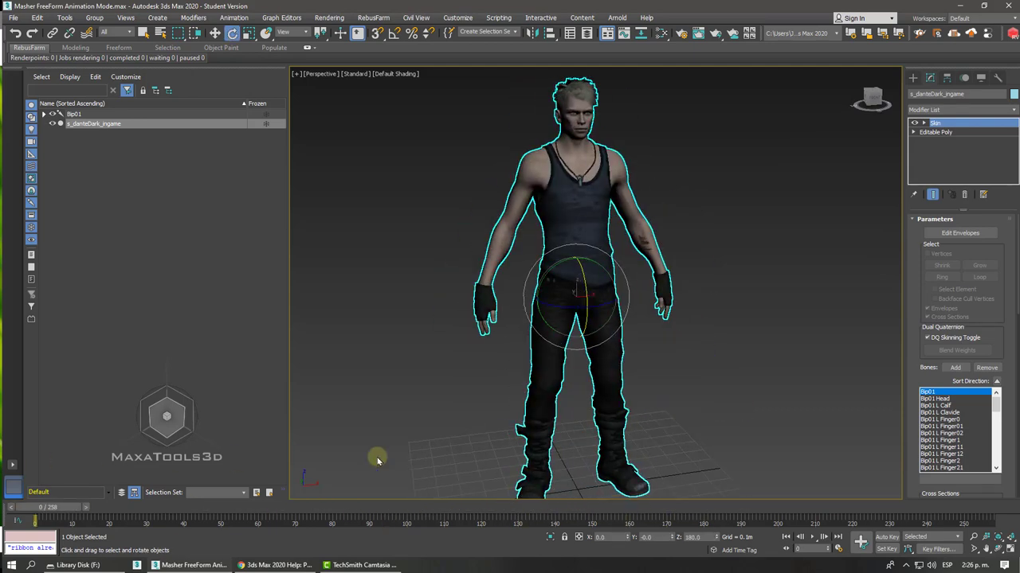
scroll(946, 447, down, 4)
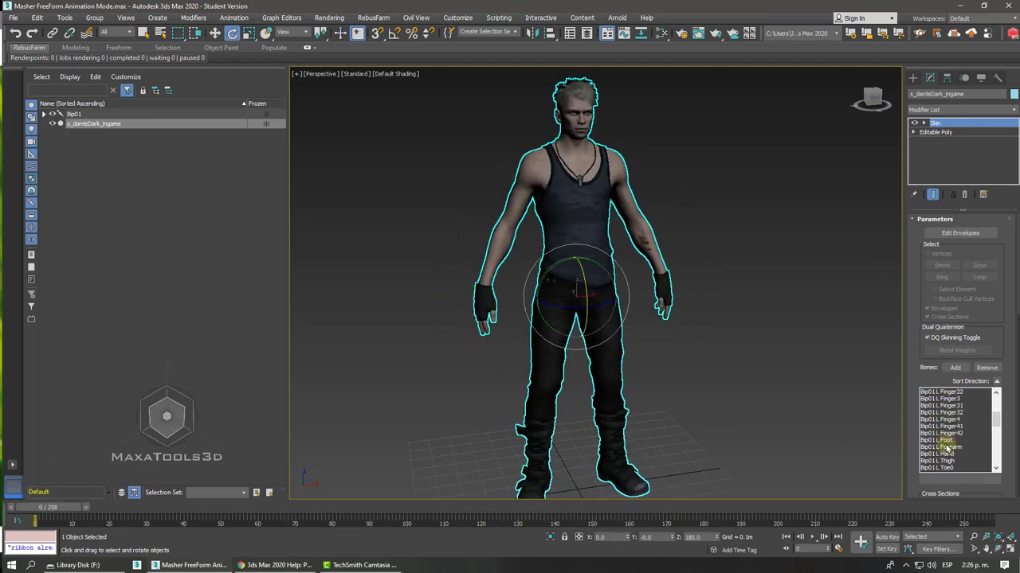
scroll(946, 447, up, 4)
key(bracketleft)
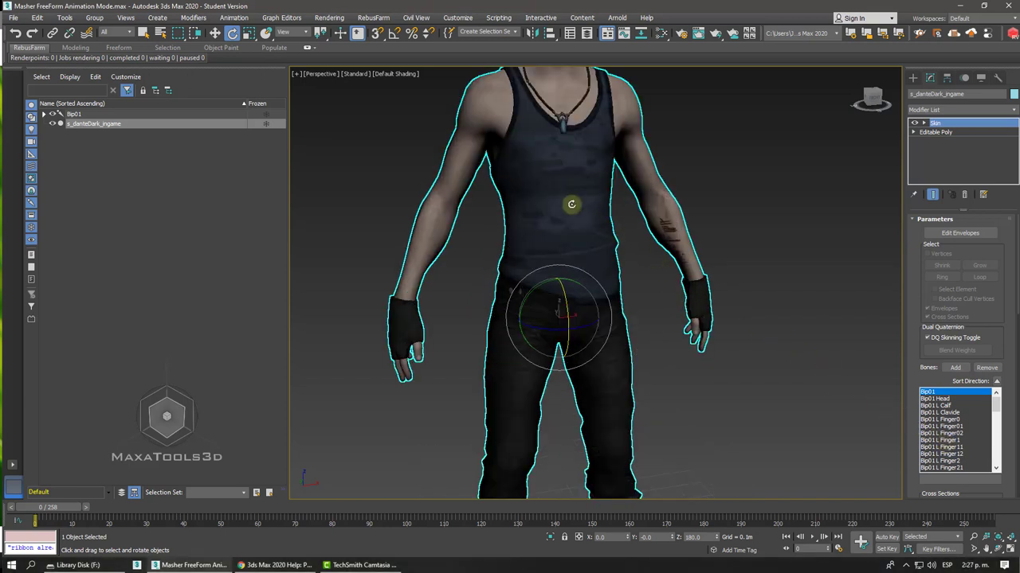
drag(912, 349, 880, 94)
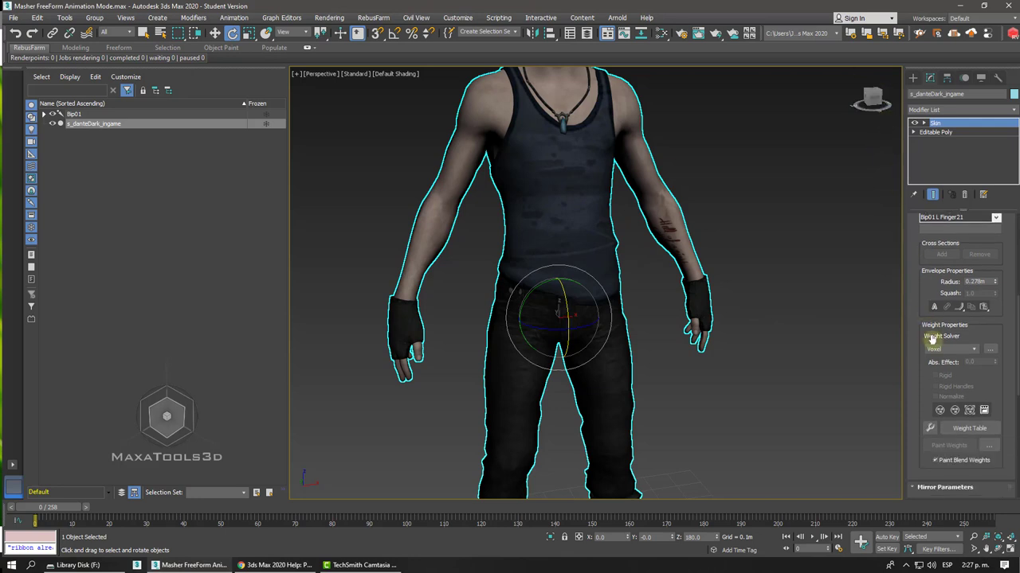
key(z)
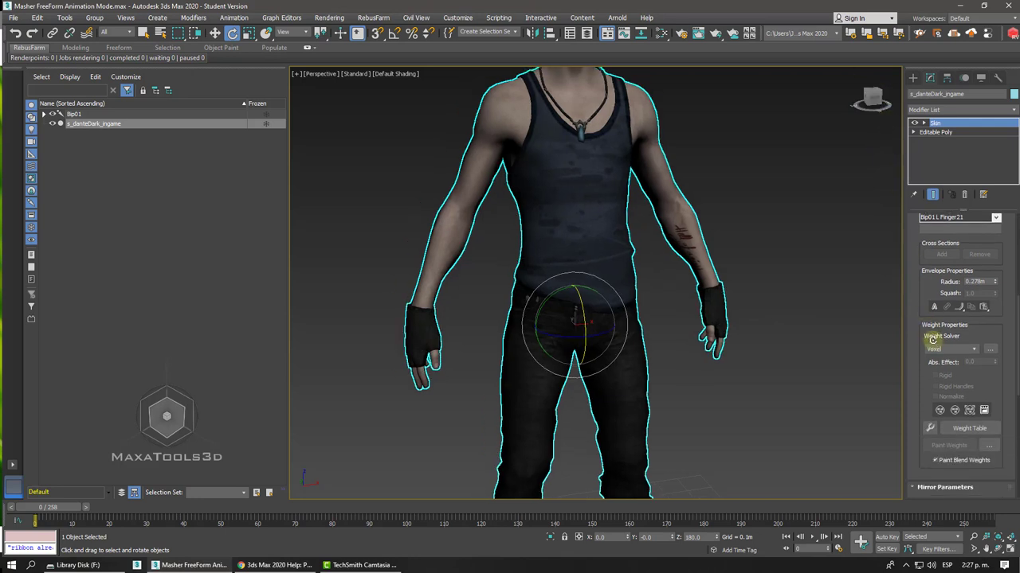
click(924, 123)
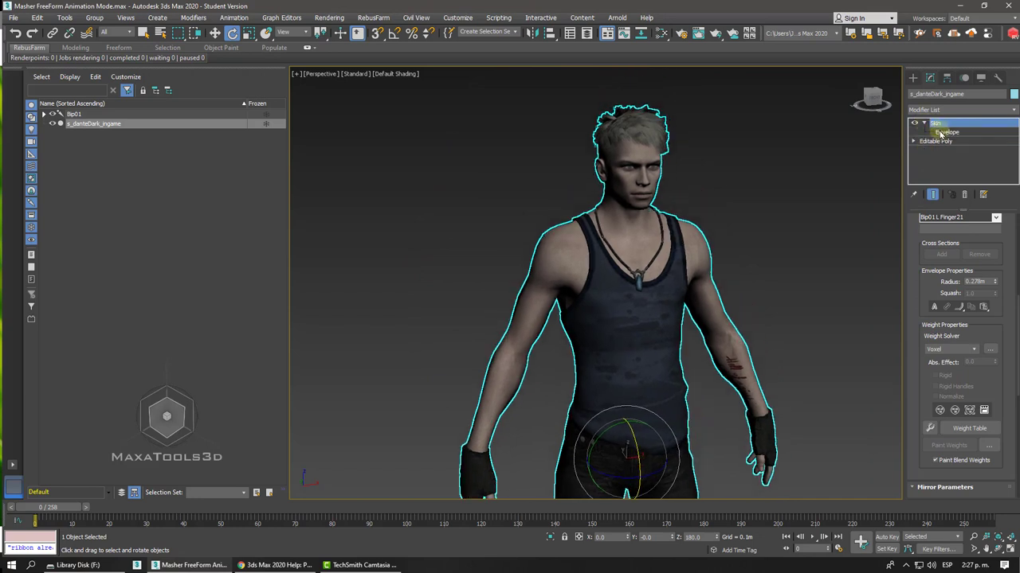
Step: Enter Edit Envelopes and select the right upper-arm and forearm envelopes
click(939, 132)
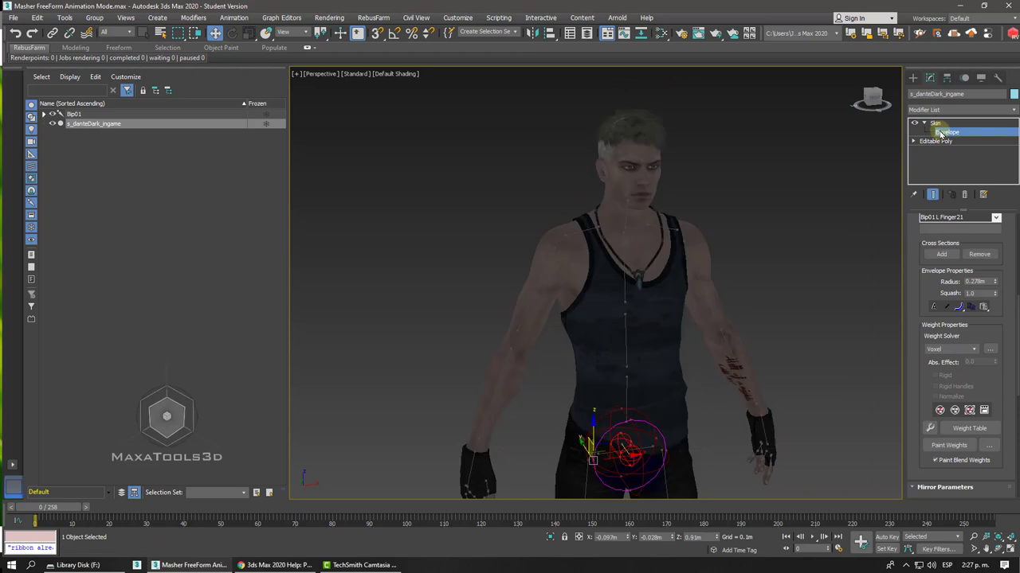
click(556, 233)
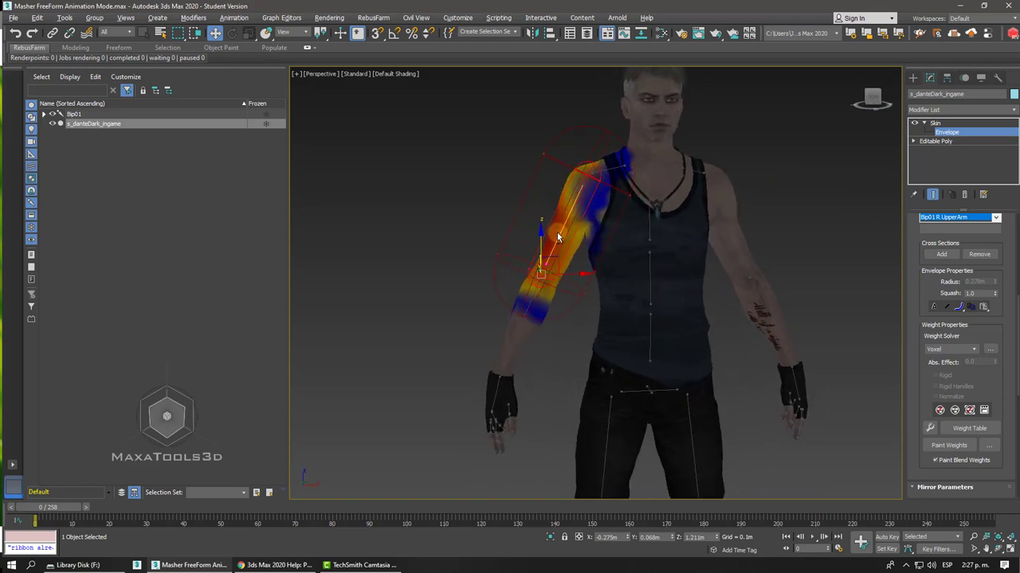
scroll(564, 126, up, 5)
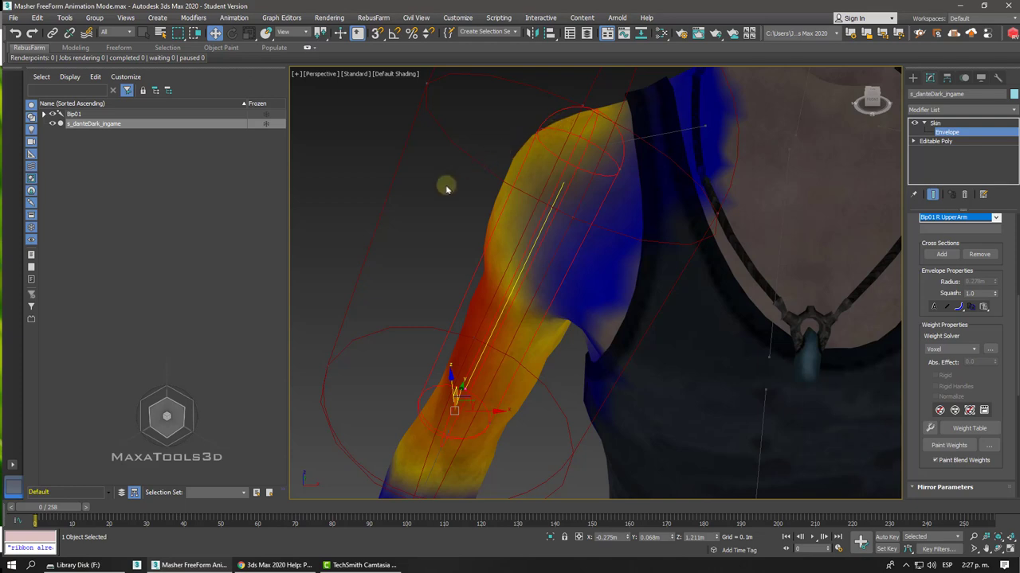
scroll(446, 189, down, 5)
click(465, 321)
scroll(467, 321, down, 1)
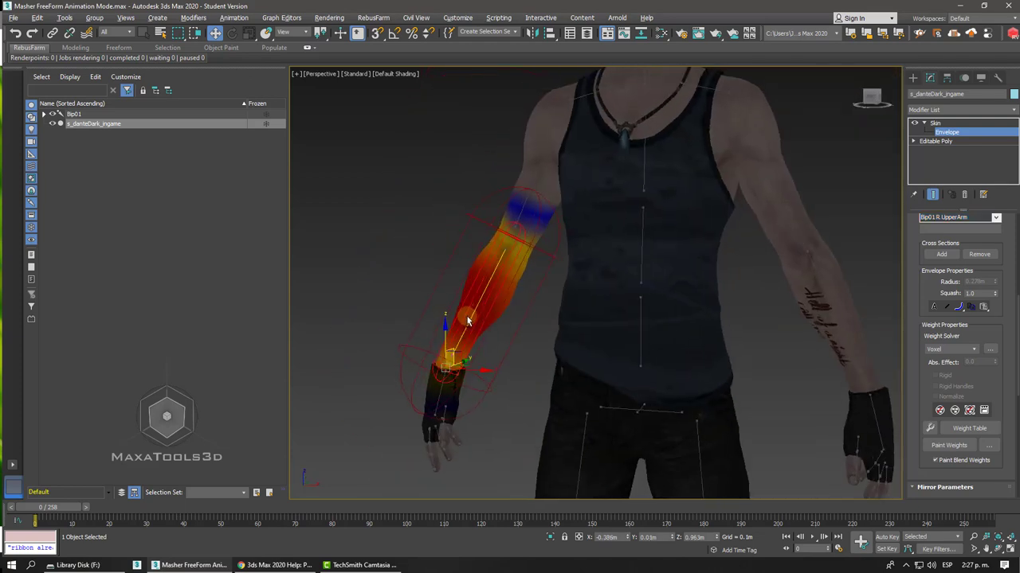
scroll(502, 231, up, 2)
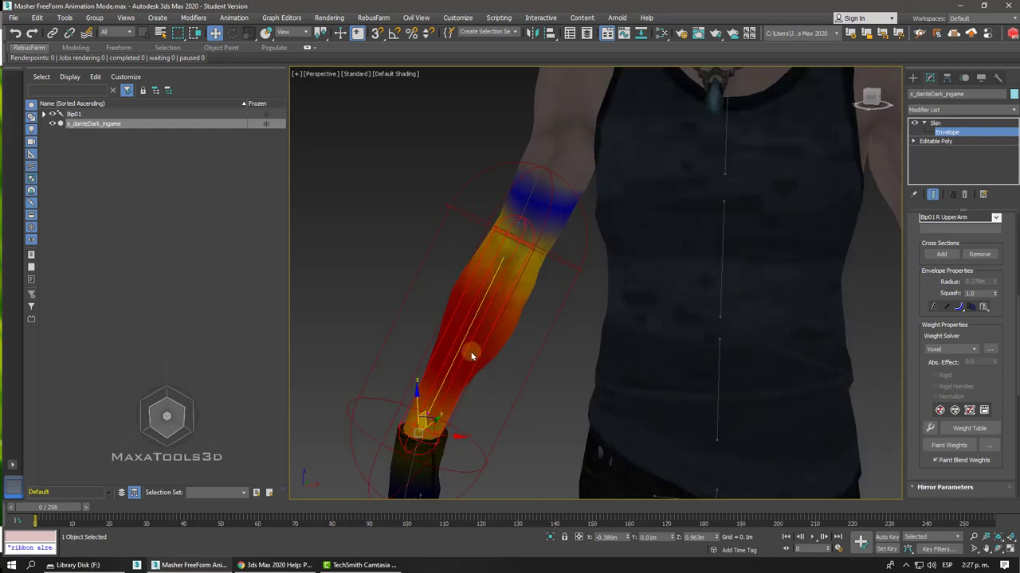
Step: Inspect the Spine1, upper spine and neck envelope weights, then the right forearm's
click(724, 230)
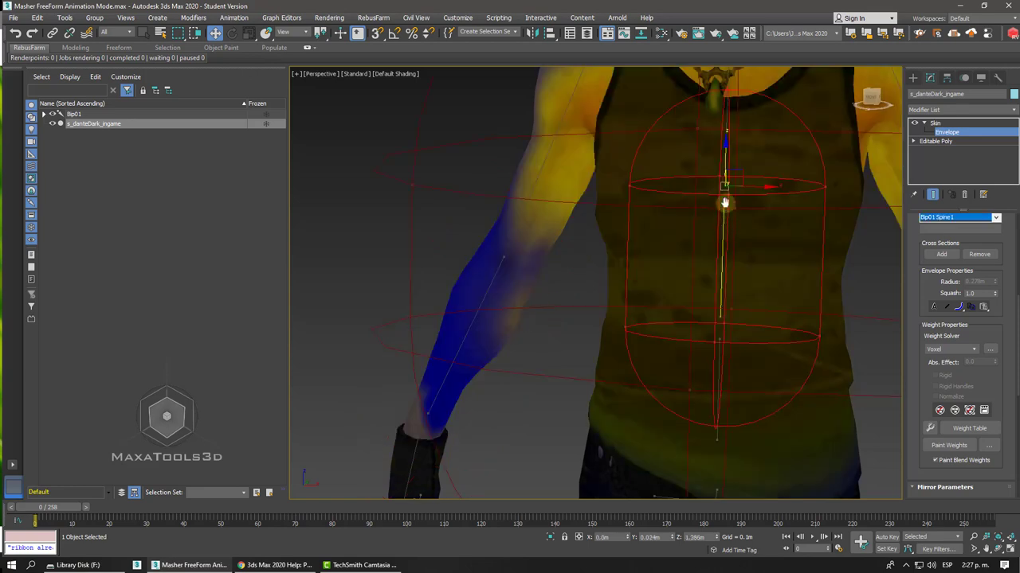
click(726, 203)
click(728, 113)
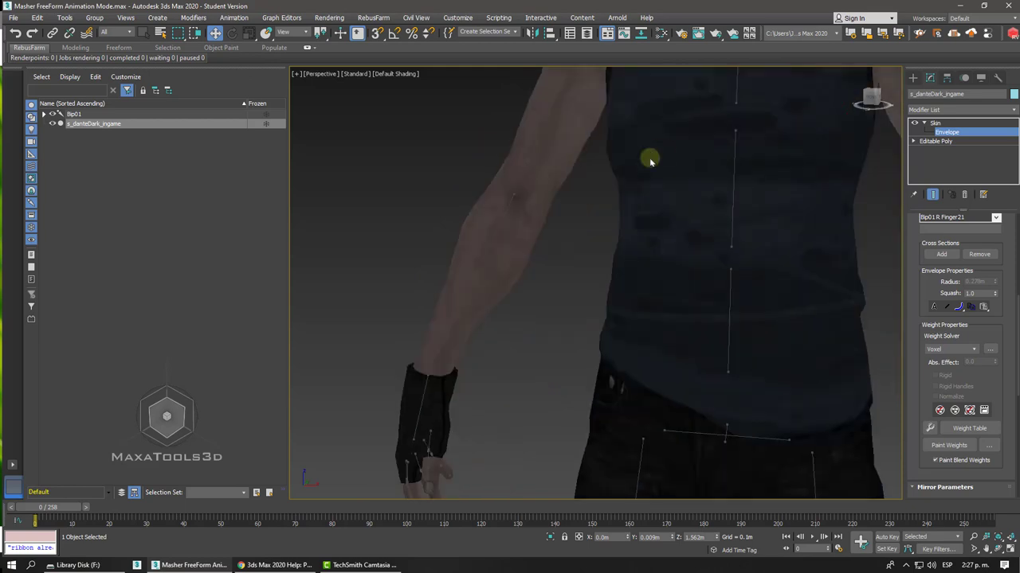
click(483, 259)
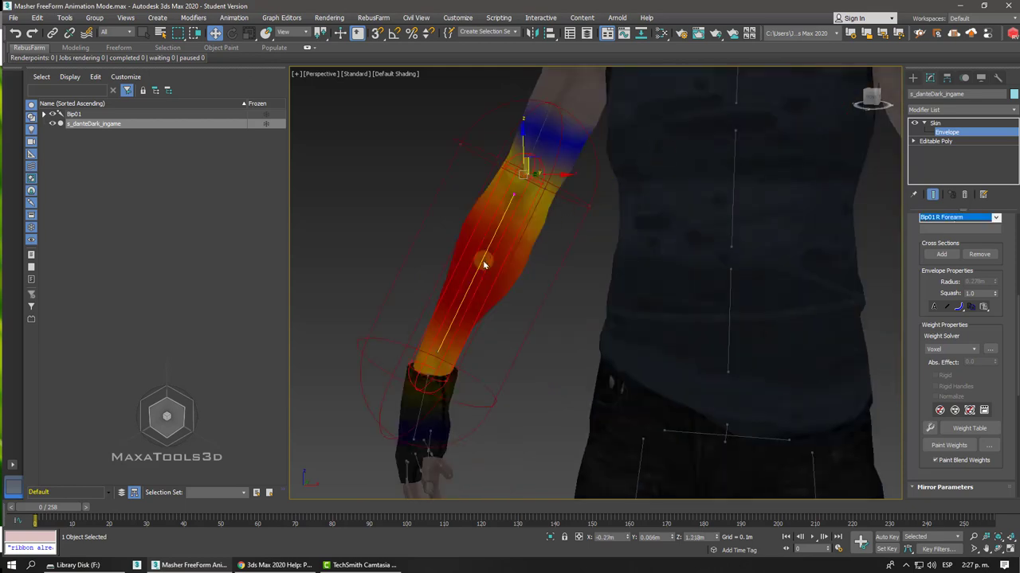
scroll(485, 261, down, 5)
scroll(683, 223, down, 3)
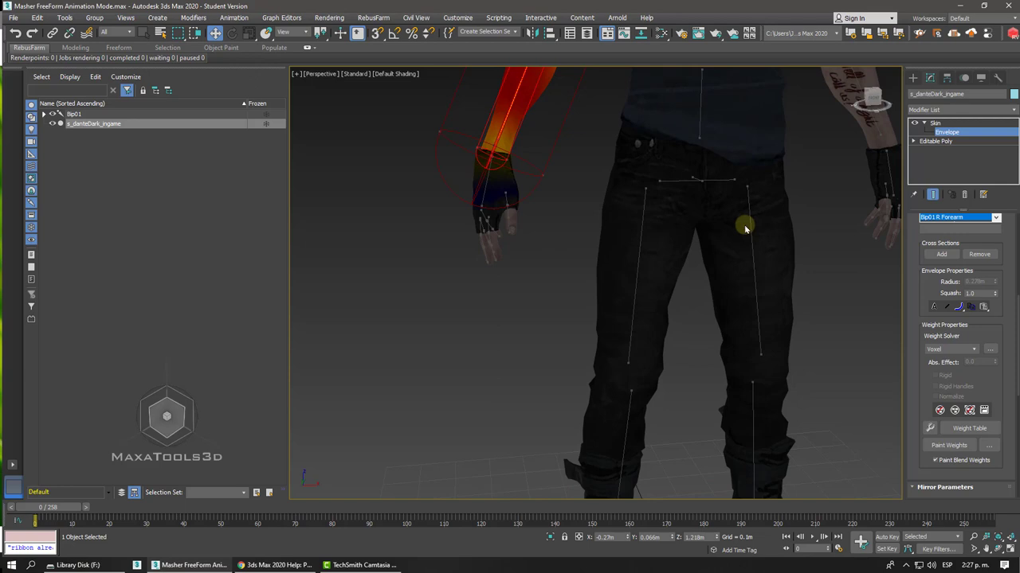
Step: Check the foot envelope's weights on the boot and the Bip01 R Thigh envelope's weights
alt+middle_drag(745, 228, 743, 224)
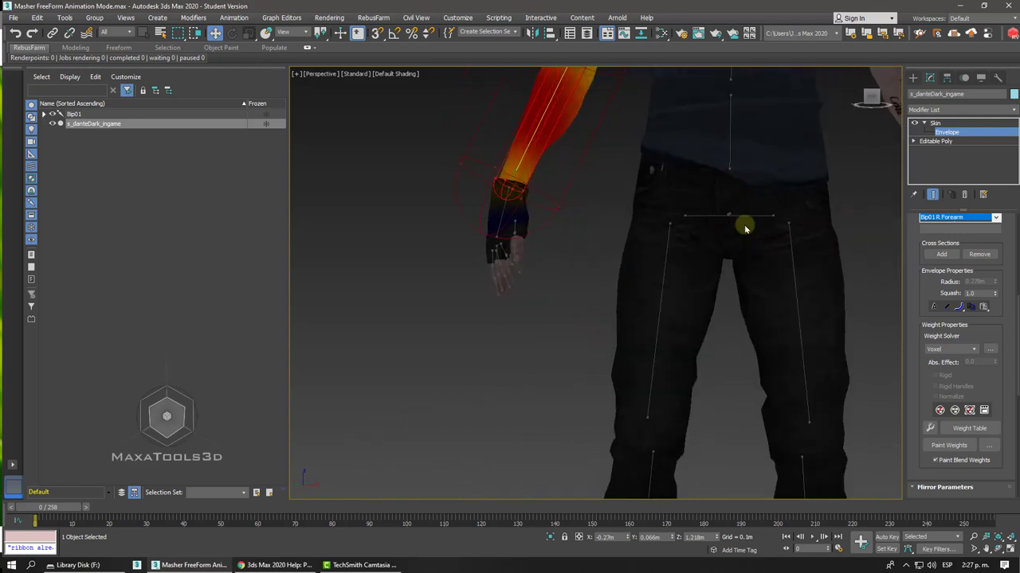
scroll(741, 223, down, 5)
scroll(693, 285, up, 5)
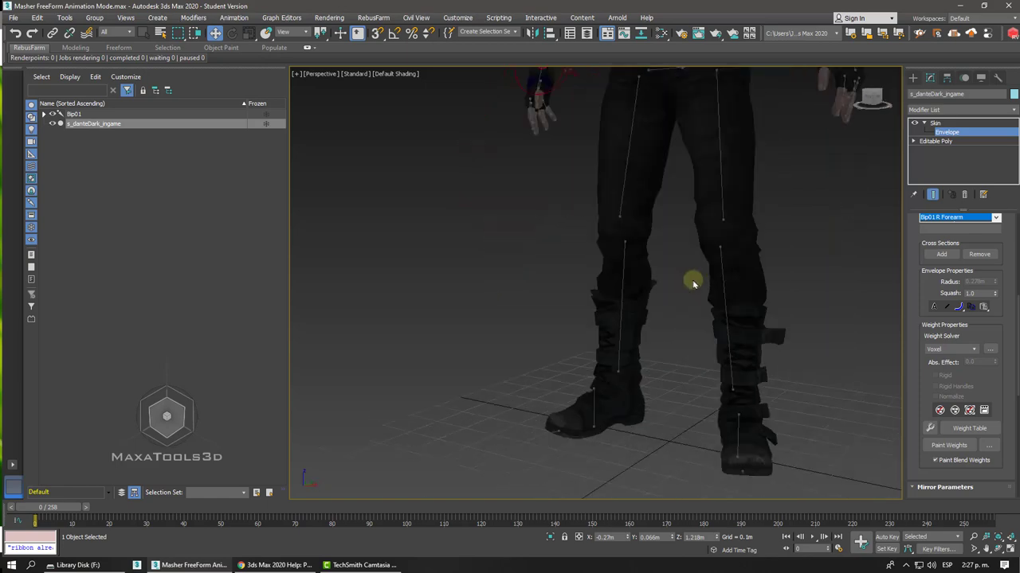
scroll(585, 397, up, 2)
click(583, 399)
alt+middle_drag(584, 401, 585, 402)
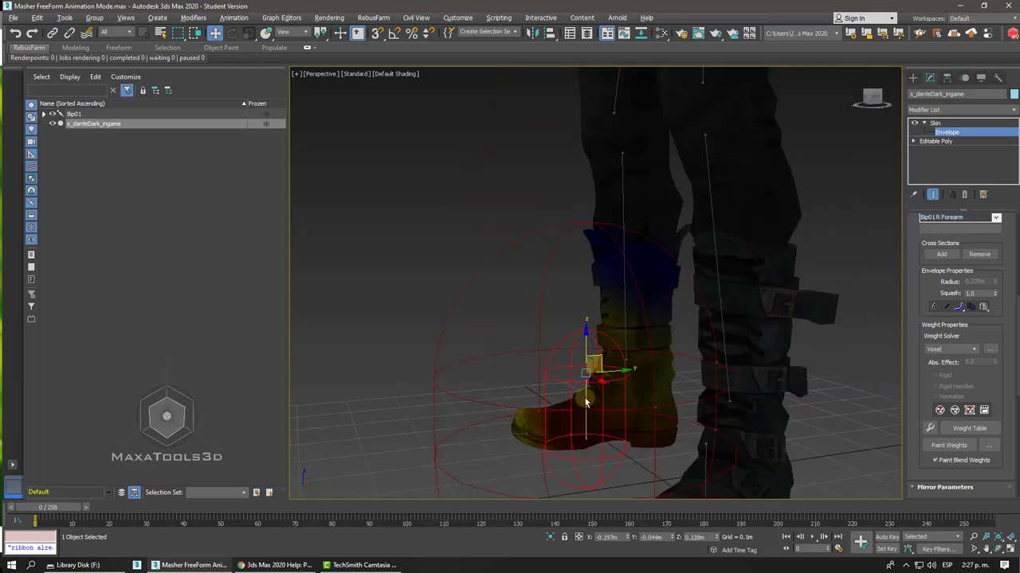
scroll(585, 402, down, 1)
scroll(585, 402, down, 2)
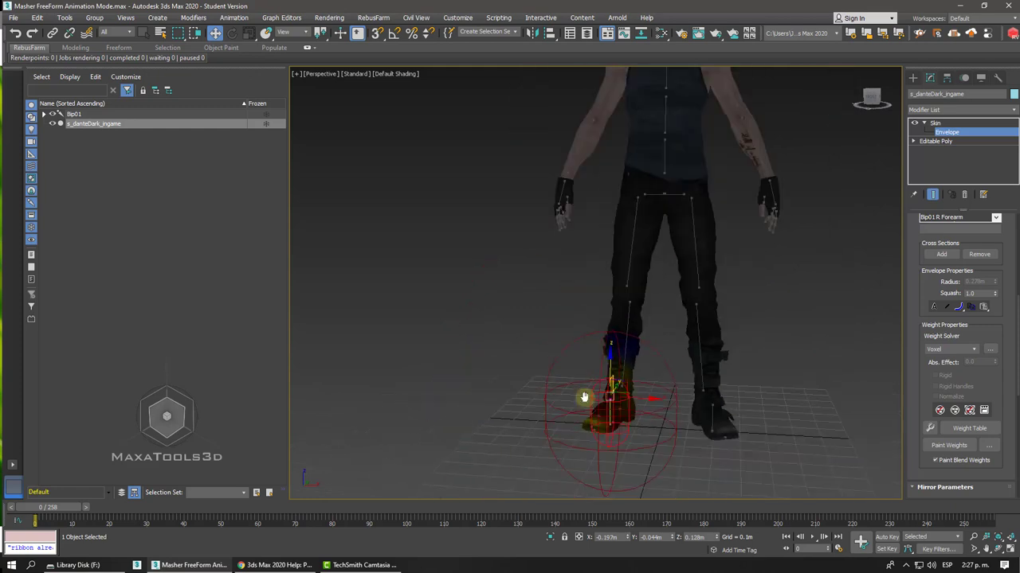
scroll(585, 402, down, 1)
alt+middle_drag(585, 399, 584, 397)
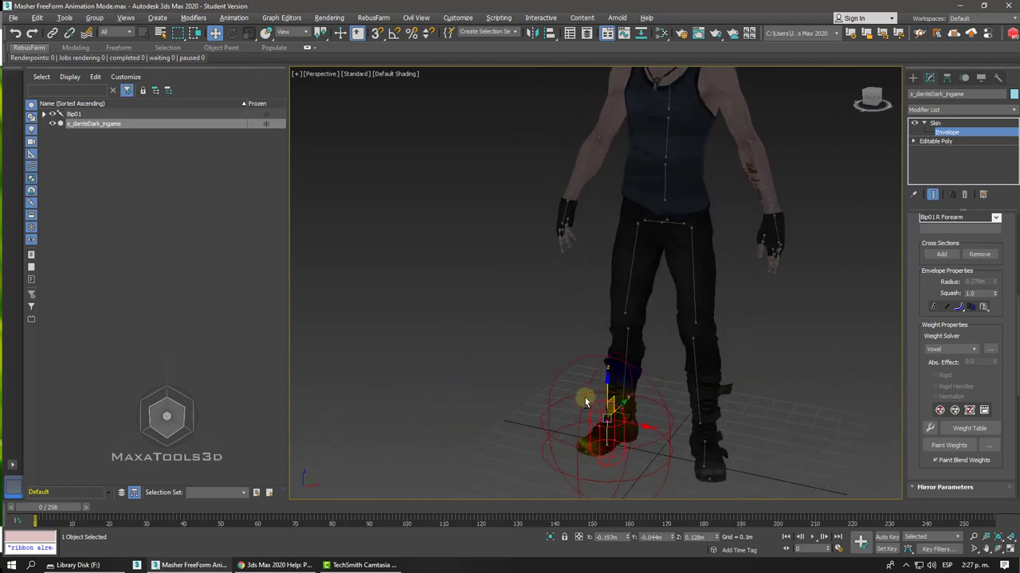
click(632, 257)
Step: Inspect the forearm, then the R UpperArm envelope's weight coverage around the upper arm
alt+middle_drag(633, 259, 633, 261)
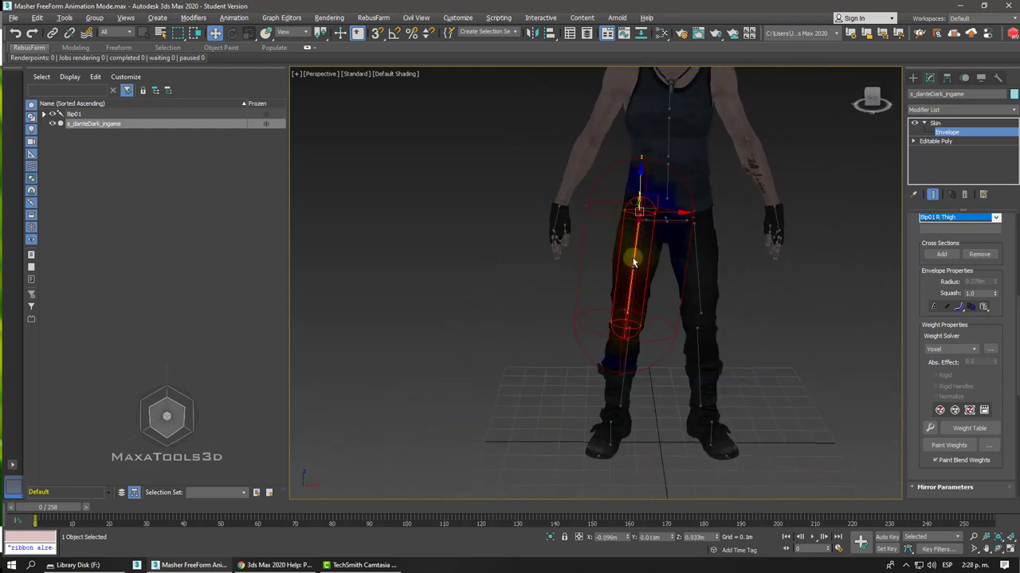
scroll(633, 263, up, 3)
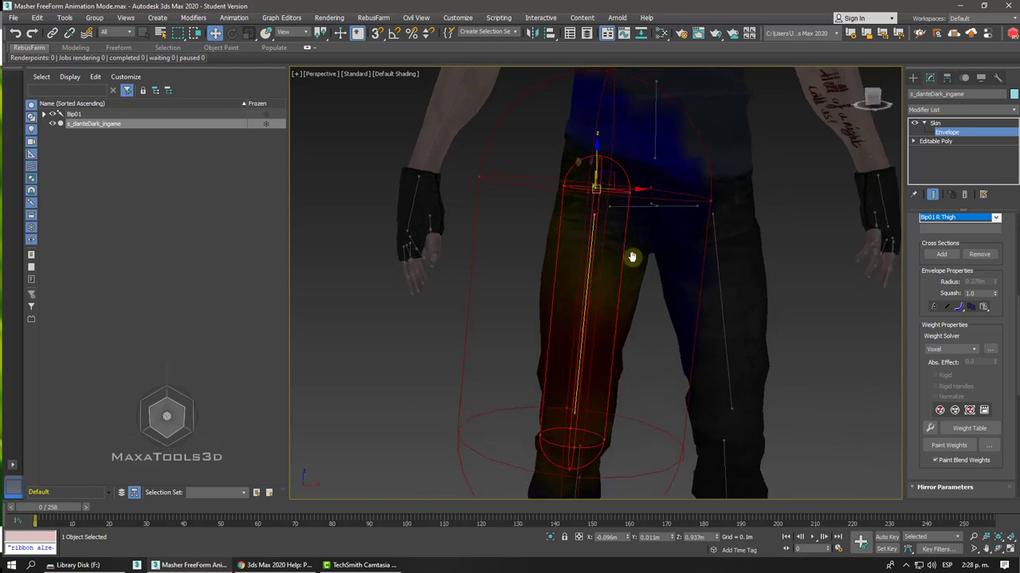
alt+middle_drag(633, 255, 525, 254)
click(515, 245)
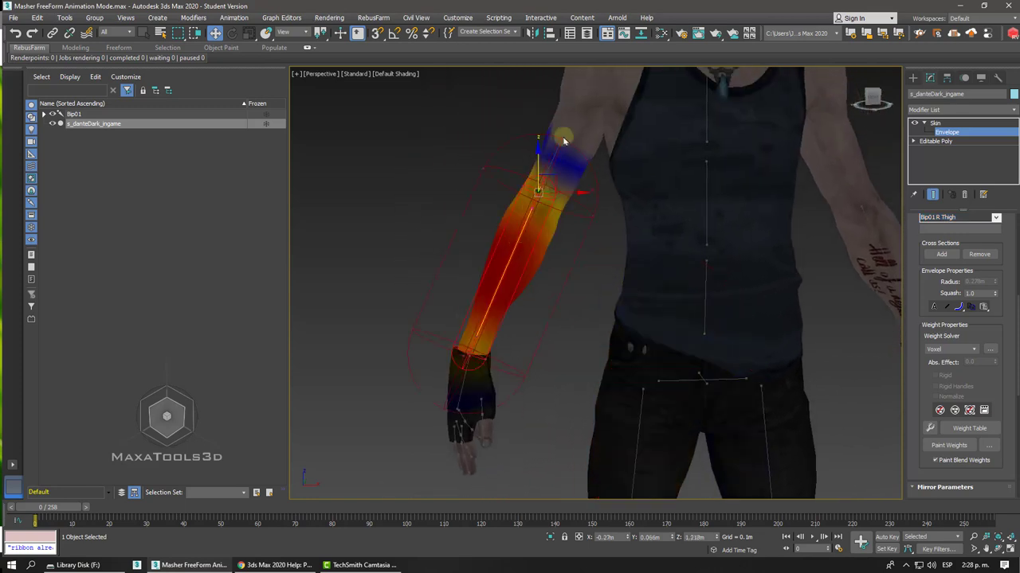
click(571, 118)
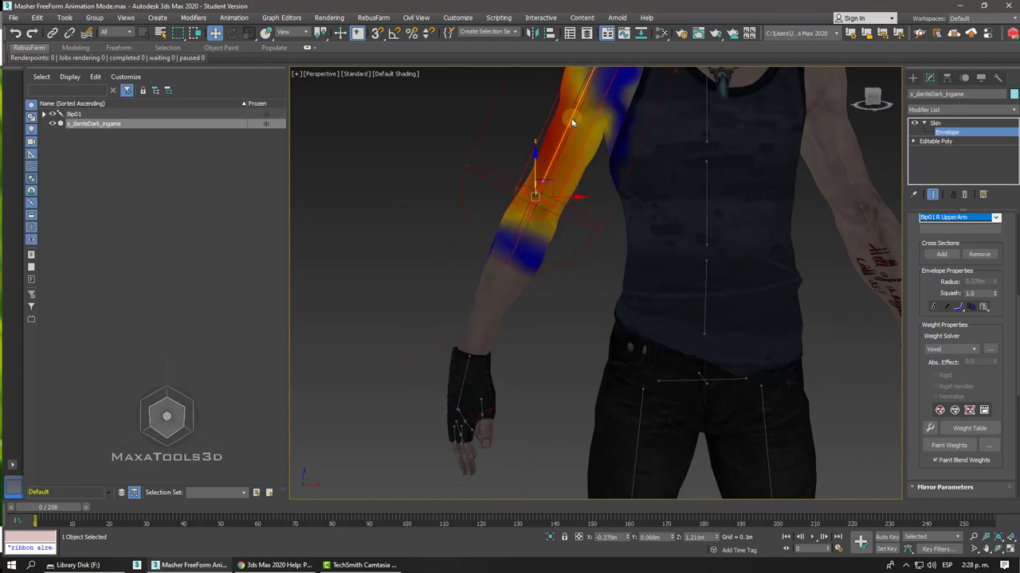
alt+middle_drag(571, 119, 572, 121)
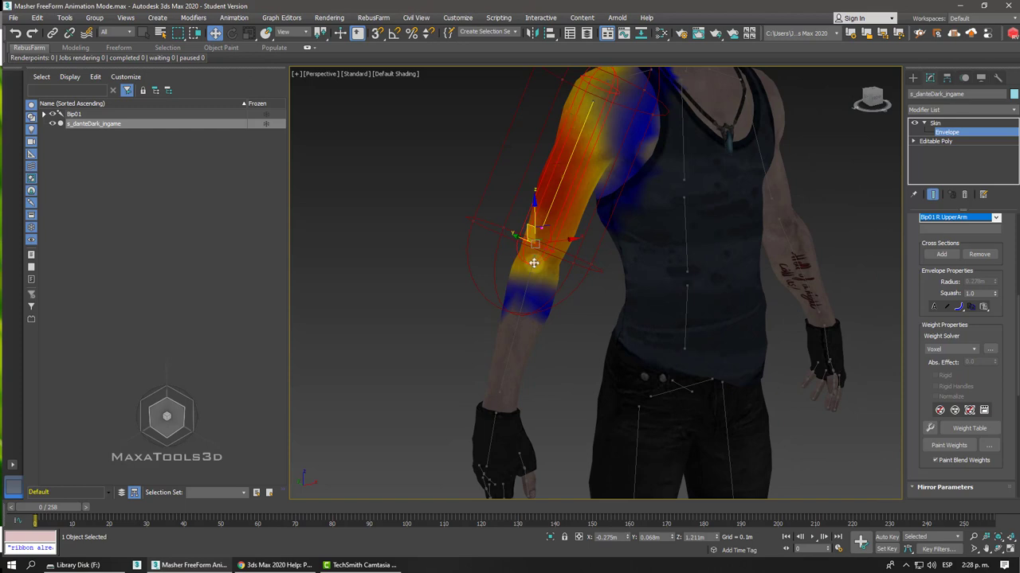
scroll(534, 270, up, 4)
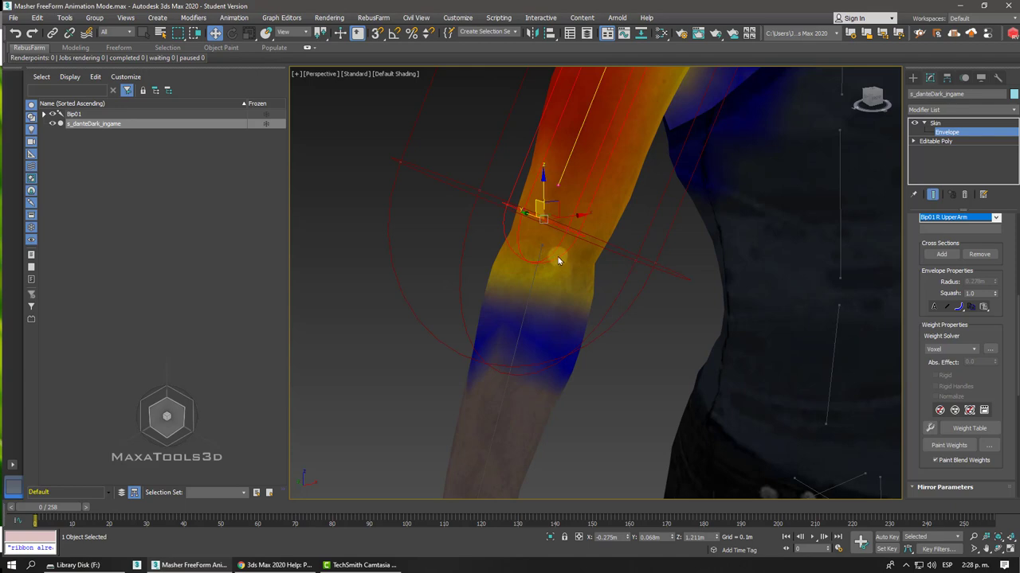
Step: Select the R Forearm envelope and widen the view to the arms and torso
click(517, 332)
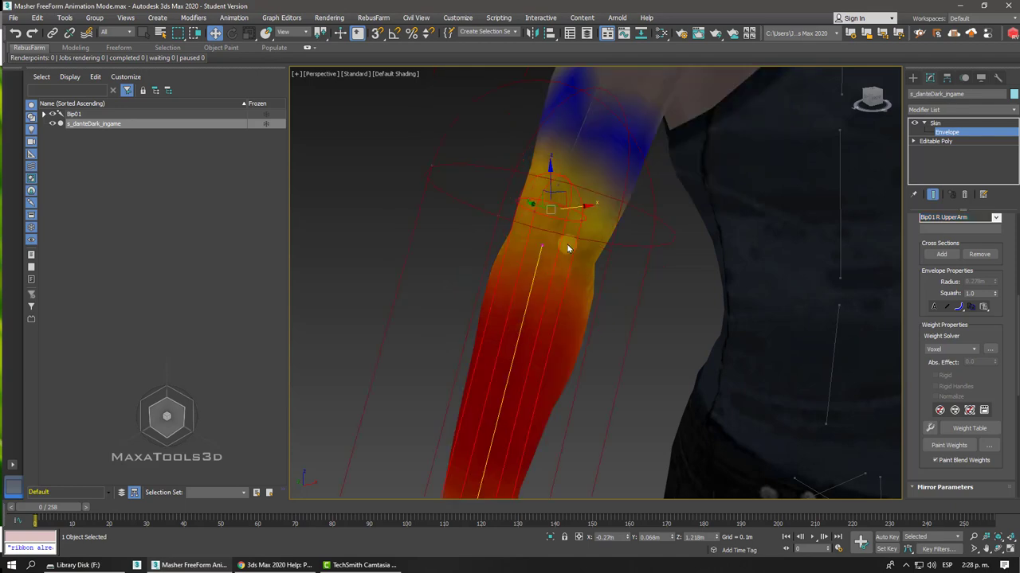
key(shift+z)
key(shift+z)
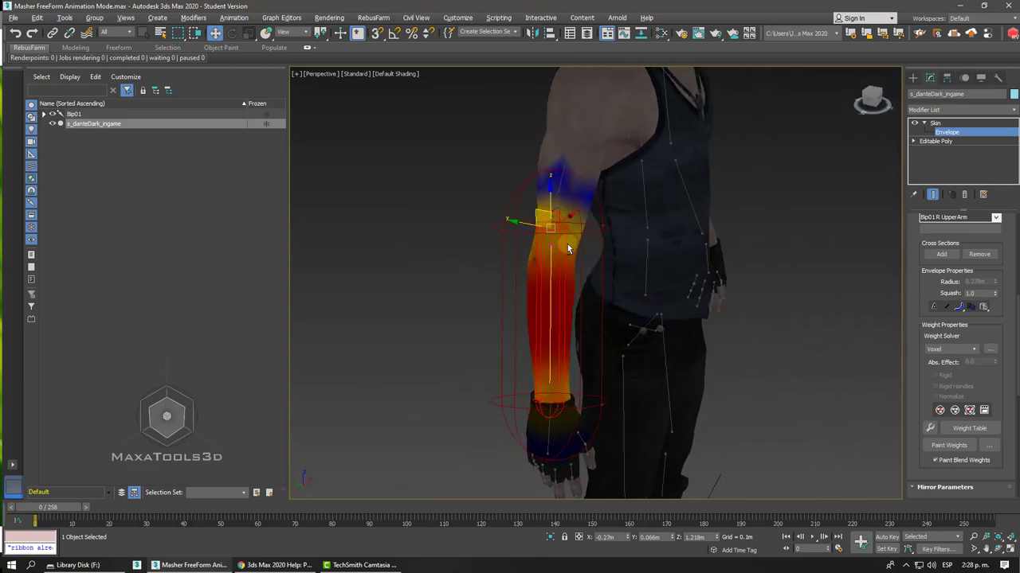
key(shift+y)
key(shift+z)
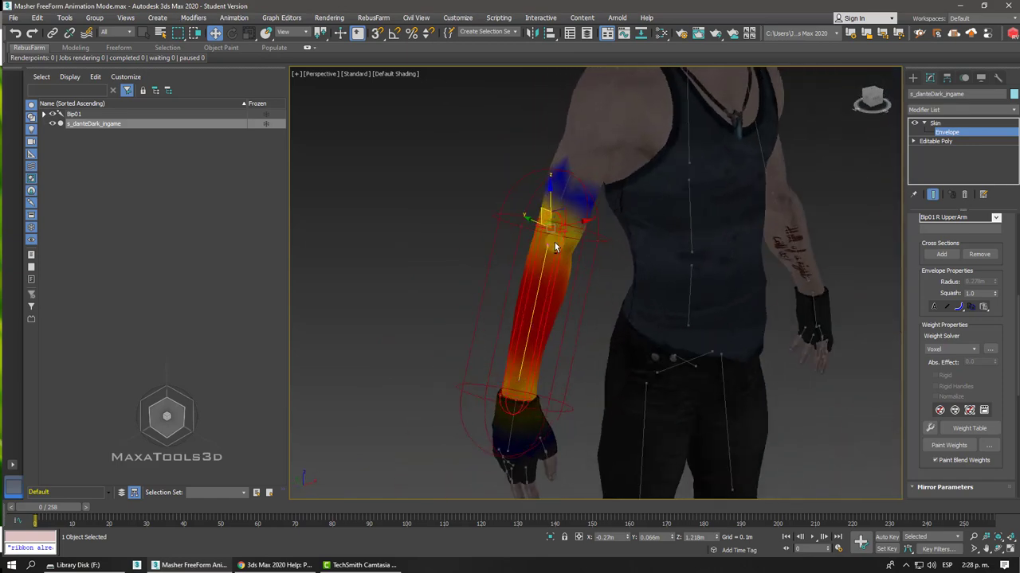
key(shift+z)
key(shift+z)
key(shift+z)
key(shift+z)
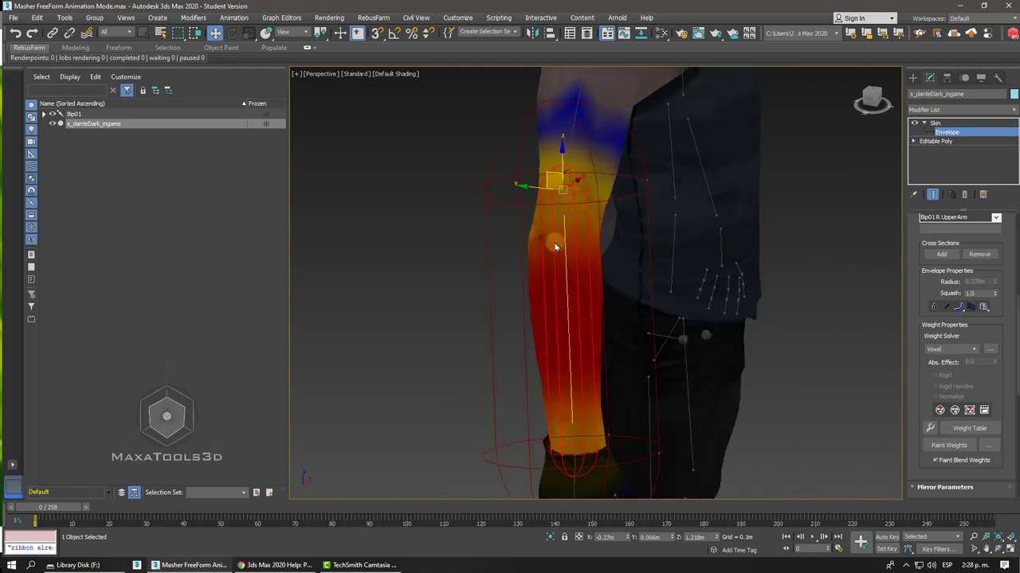
scroll(555, 247, down, 5)
scroll(555, 247, up, 3)
scroll(555, 247, up, 3)
scroll(555, 247, up, 2)
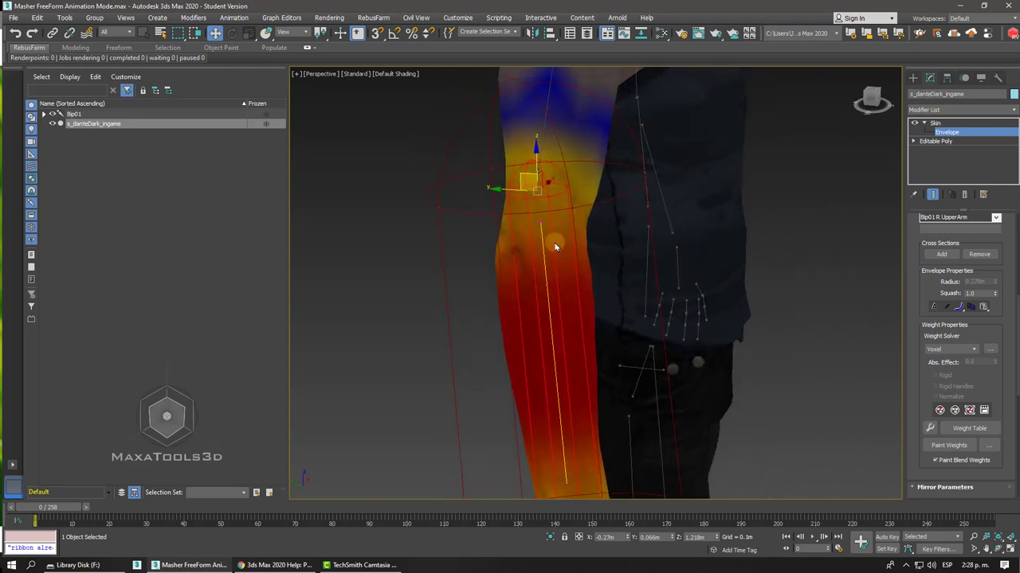
Step: Check the forearm envelope along the upper arm and from the shoulder
alt+middle_drag(555, 247, 541, 150)
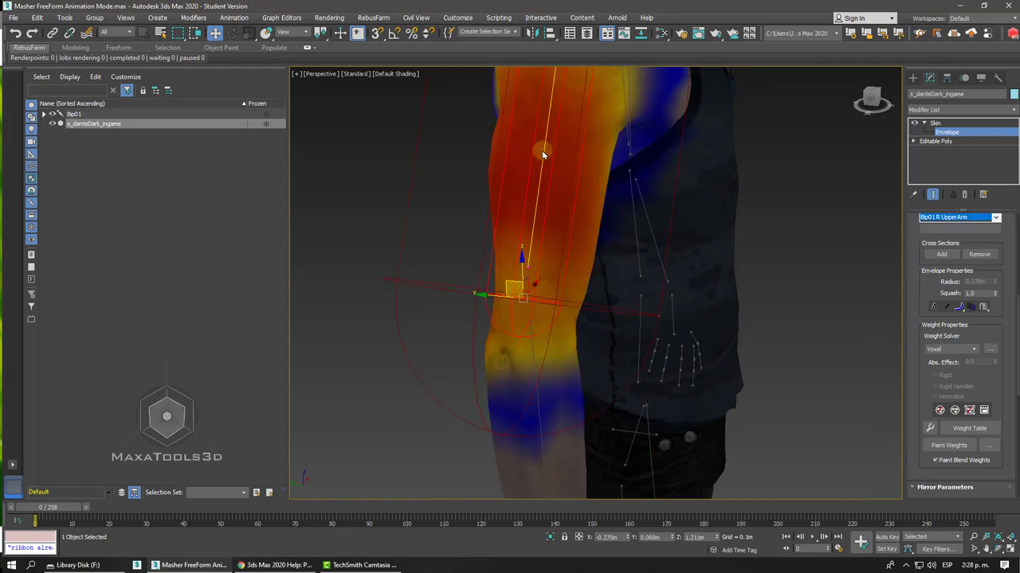
alt+middle_drag(530, 385, 533, 376)
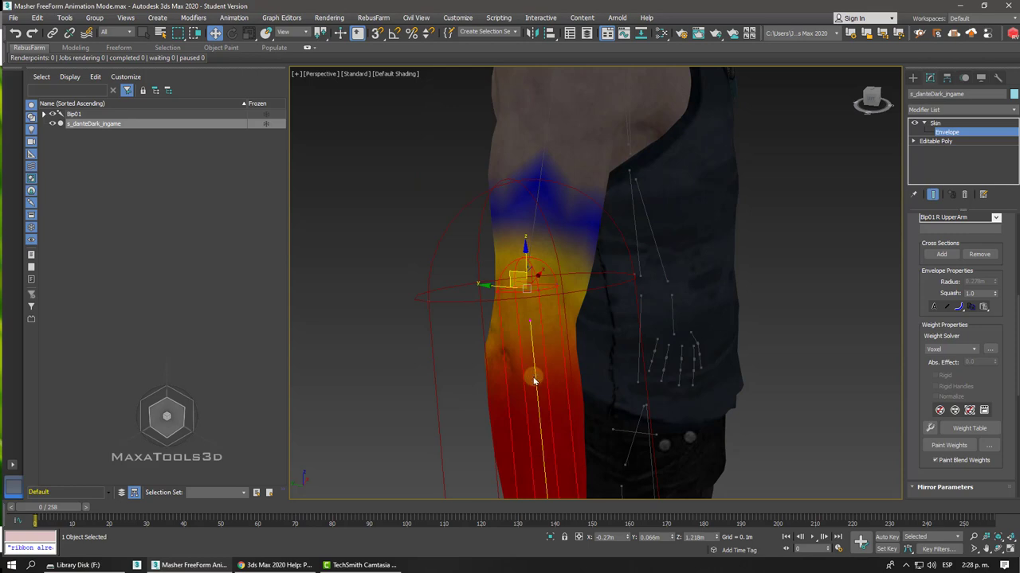
scroll(534, 380, down, 5)
scroll(533, 376, up, 3)
scroll(532, 376, up, 3)
scroll(533, 376, up, 2)
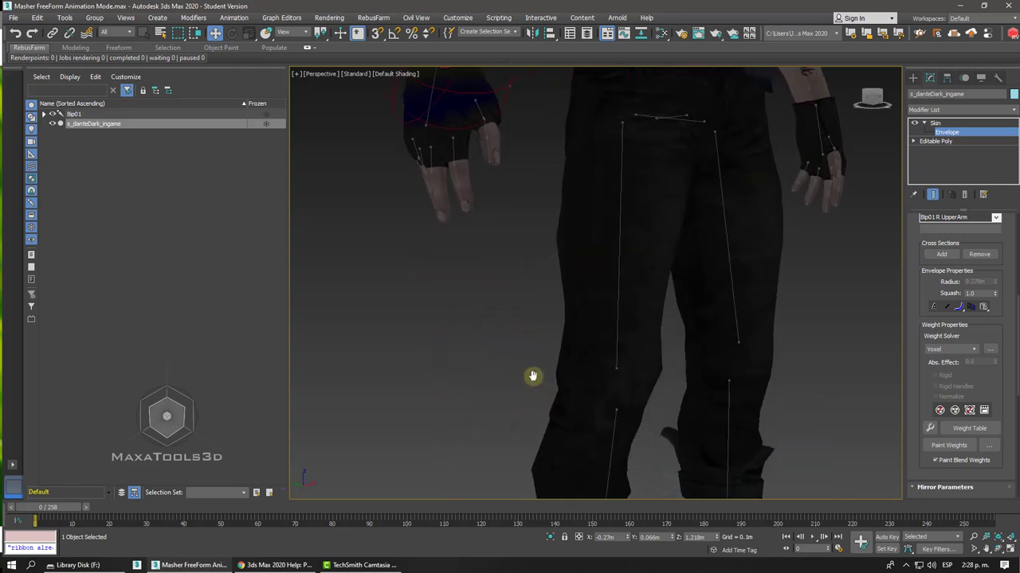
scroll(518, 354, up, 2)
scroll(505, 334, up, 2)
Step: Show the hand envelope's weights on the right hand
click(386, 140)
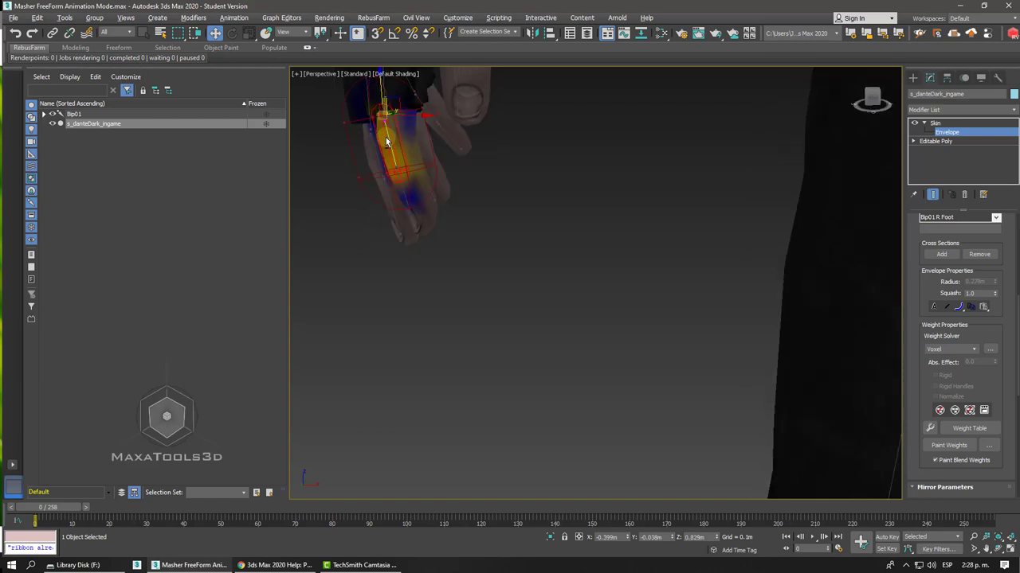
scroll(386, 141, down, 4)
scroll(387, 137, down, 3)
Step: From a three-quarter side view, show the Bip01 Spine1 envelope's weights across the torso
alt+middle_drag(388, 137, 485, 226)
scroll(482, 221, up, 3)
click(486, 226)
scroll(485, 226, up, 2)
scroll(486, 228, down, 5)
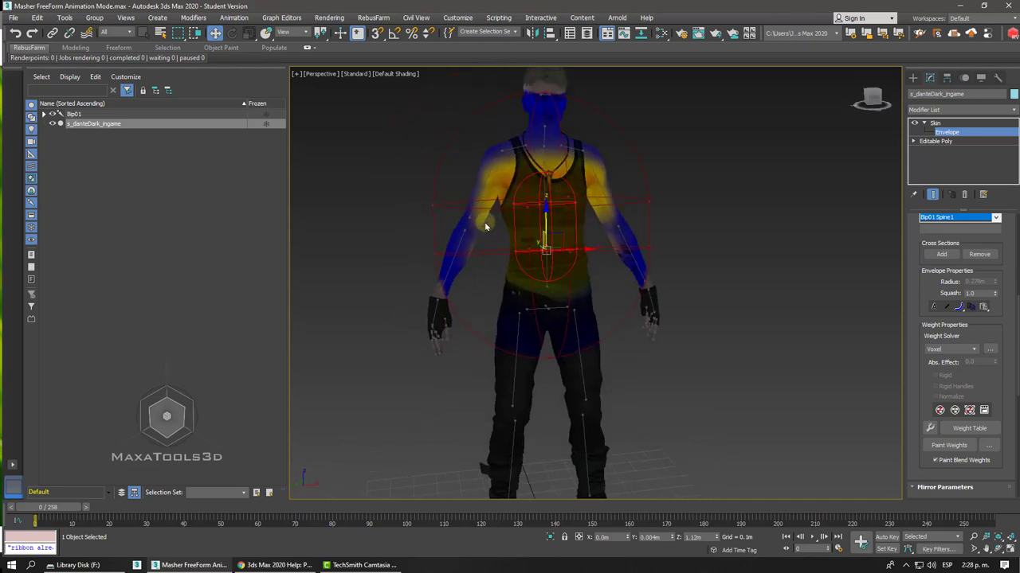
scroll(485, 226, up, 2)
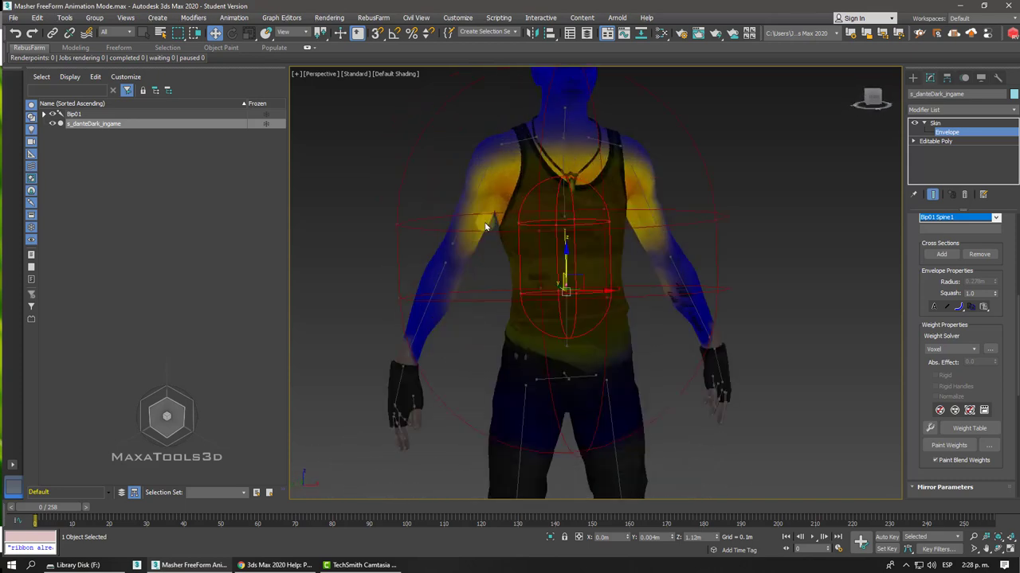
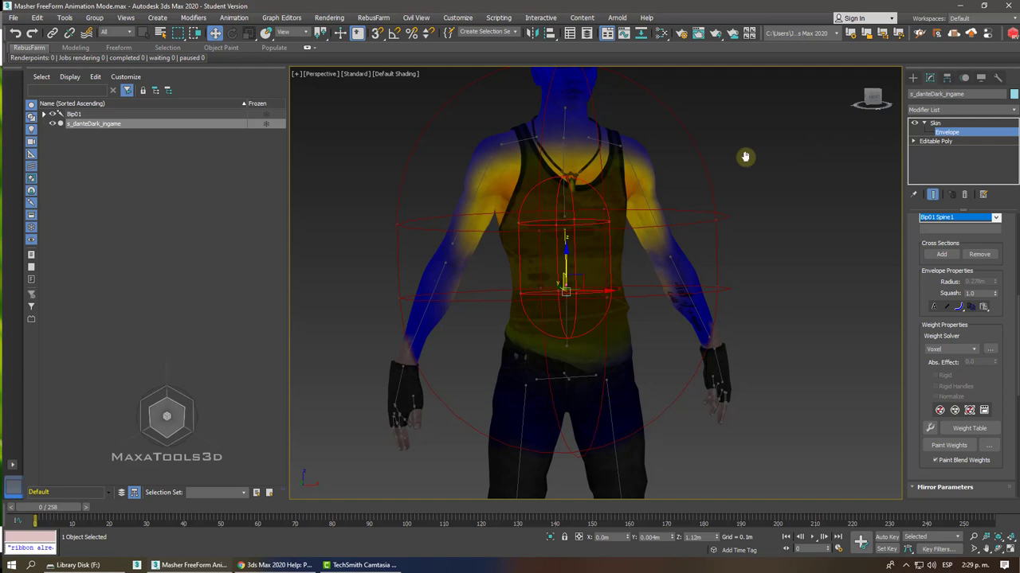
Step: Select the left foot bone's envelope, frame it with Z, then zoom back out to the full body
middle_drag(745, 156, 834, 273)
drag(921, 388, 892, 231)
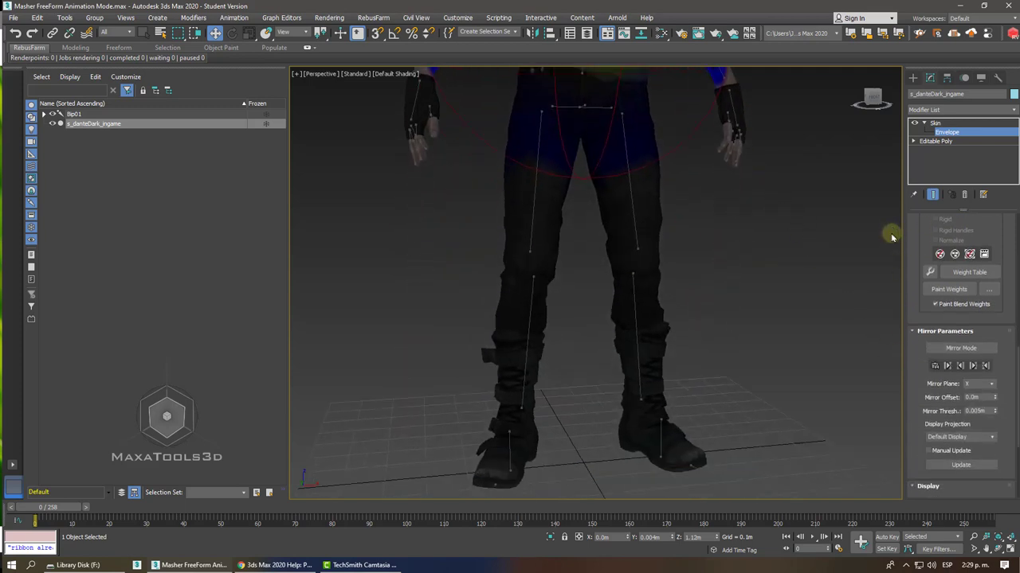
key(z)
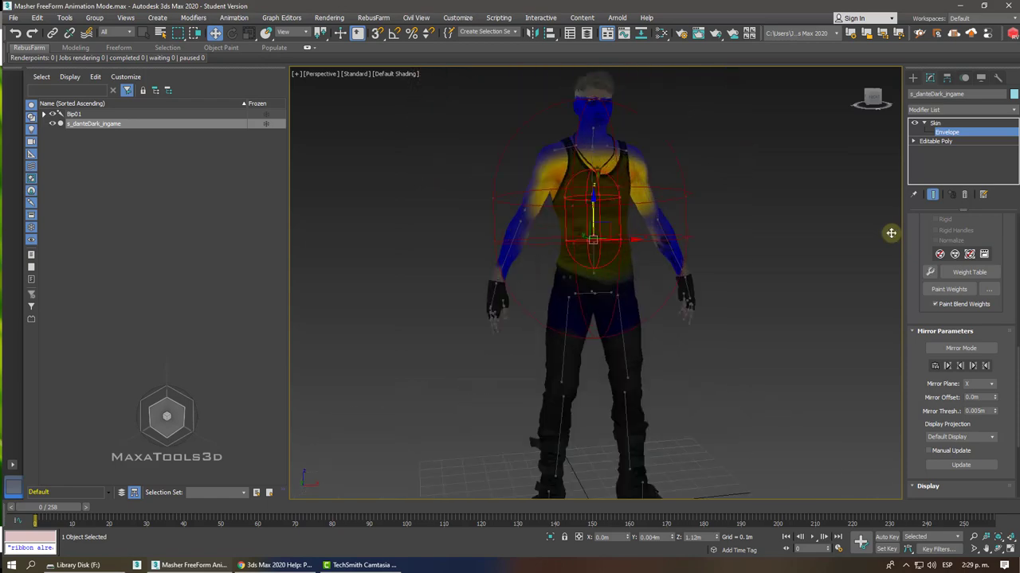
key(shift+z)
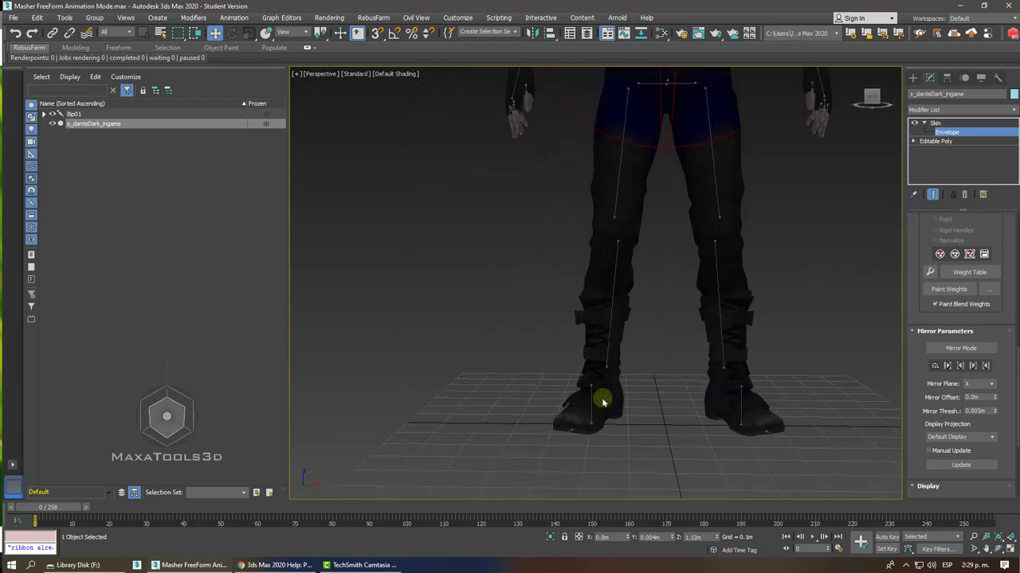
click(591, 405)
key(z)
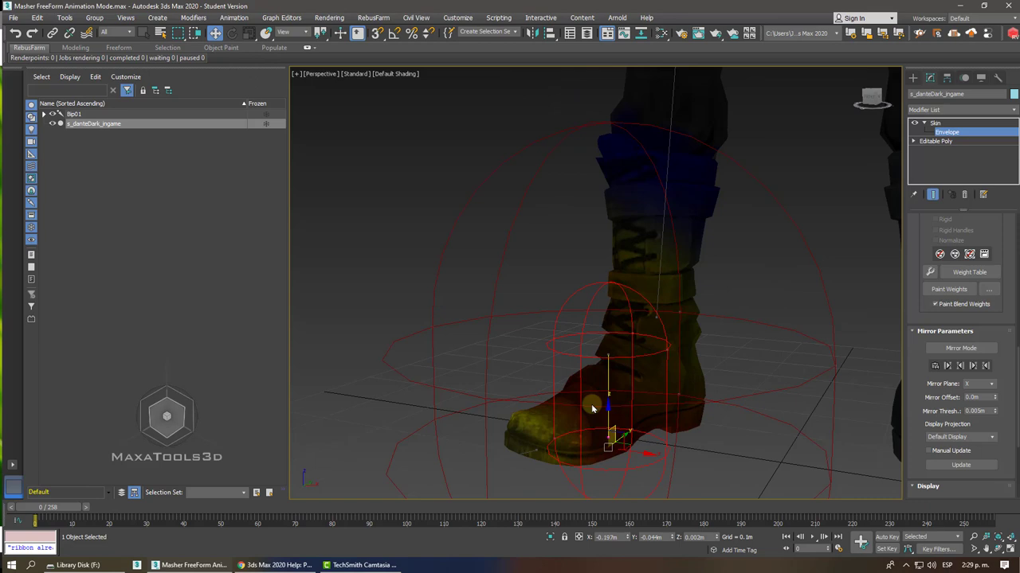
key(shift+z)
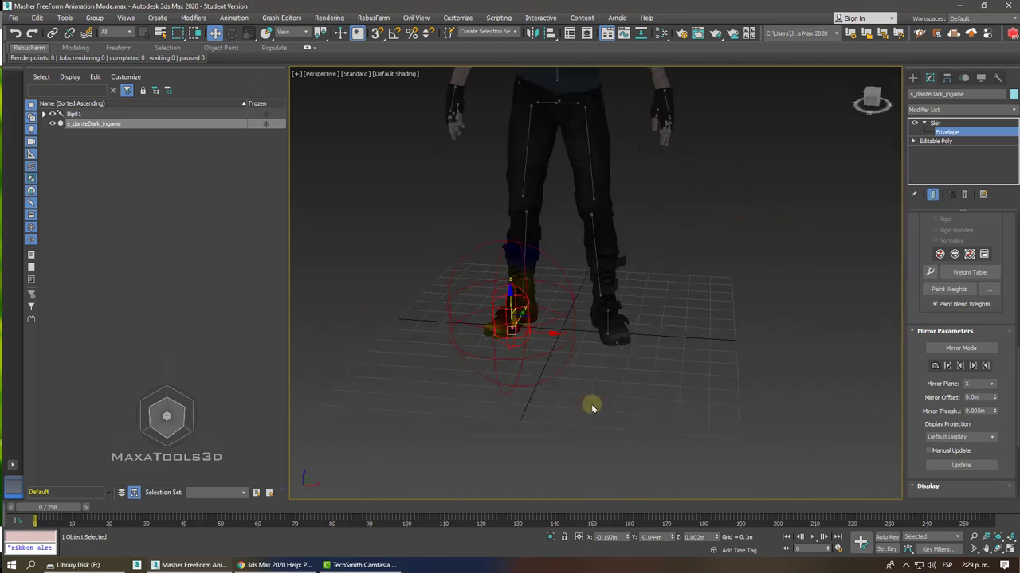
key(shift+z)
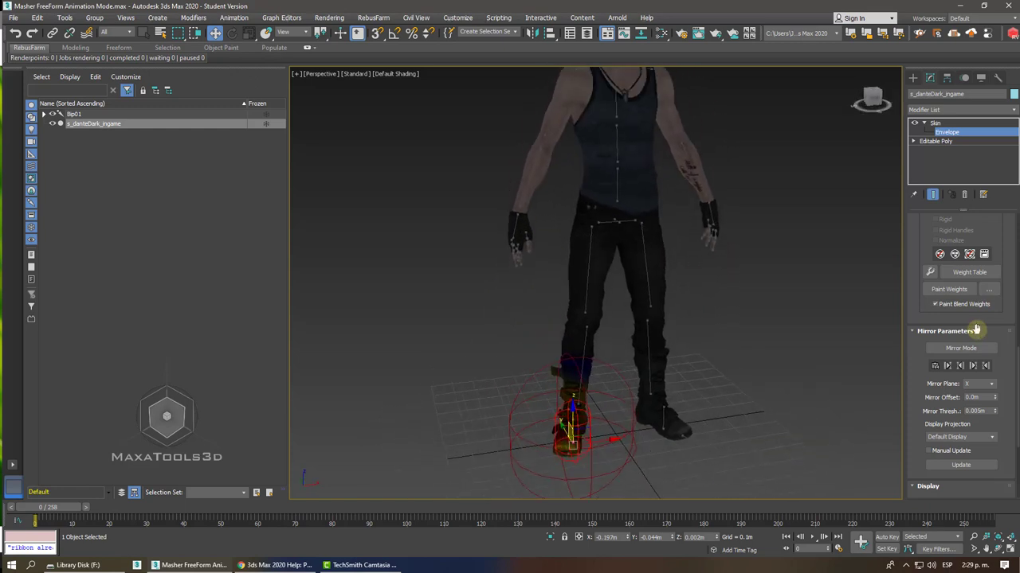
Step: Turn on Color All Weights in the Skin Display rollout and return to the Modify panel
click(922, 329)
click(926, 343)
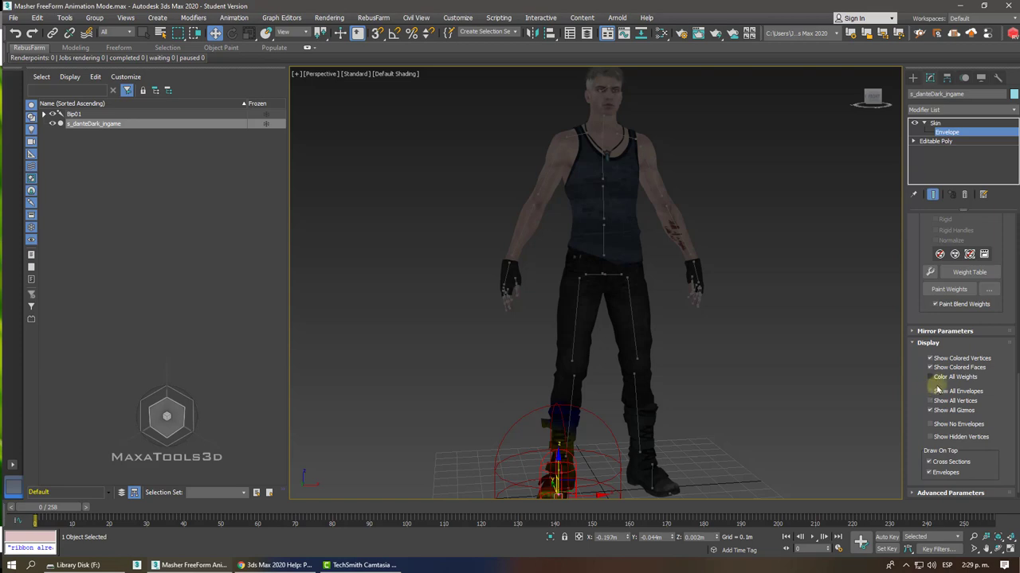
click(954, 379)
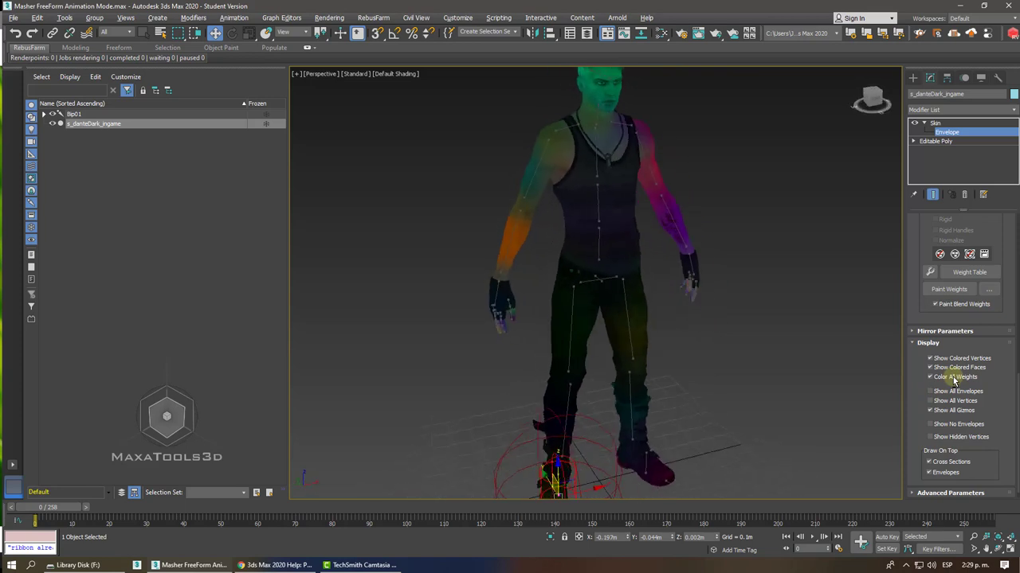
click(981, 77)
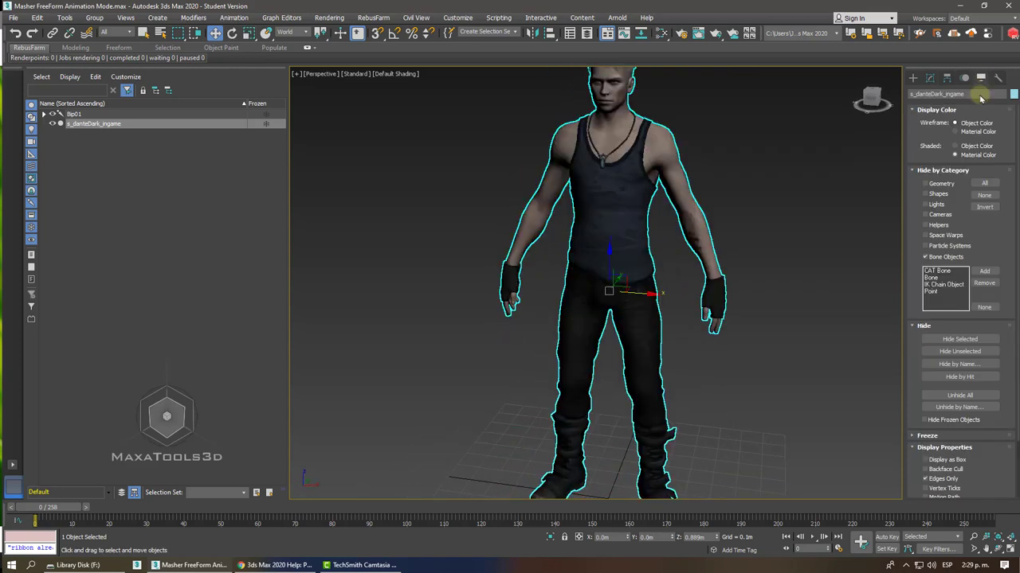
click(974, 148)
click(929, 77)
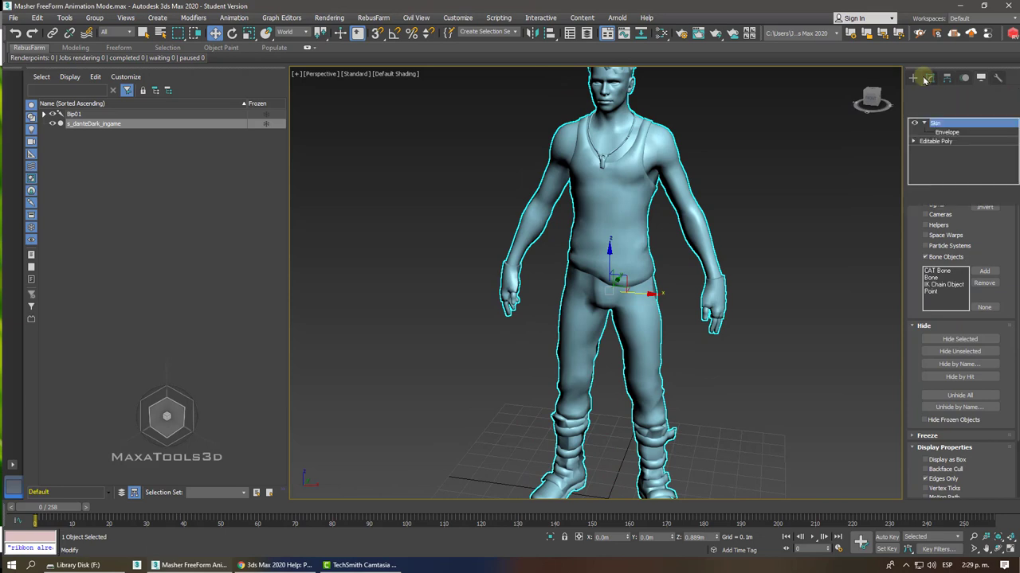
click(939, 132)
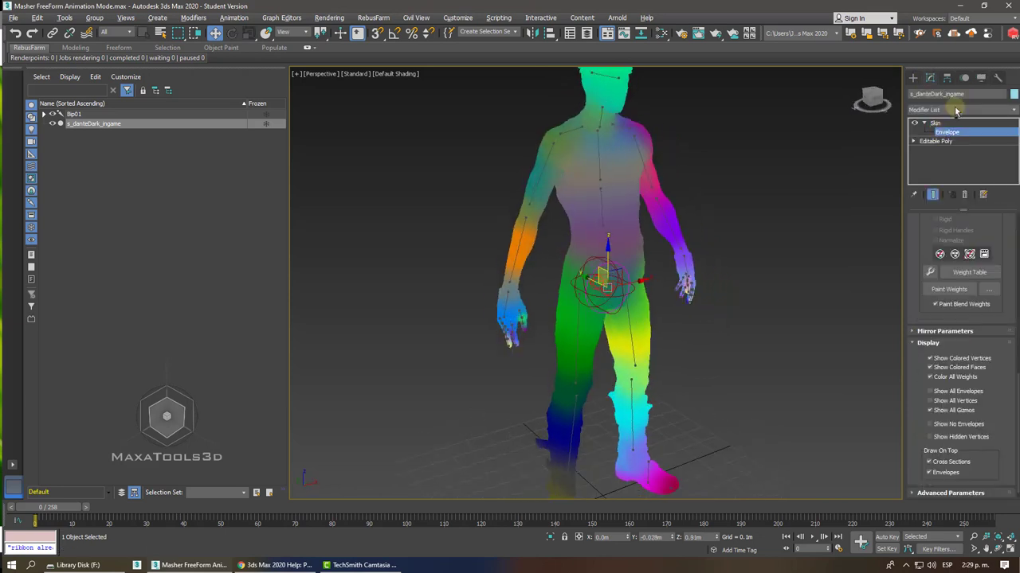
click(979, 81)
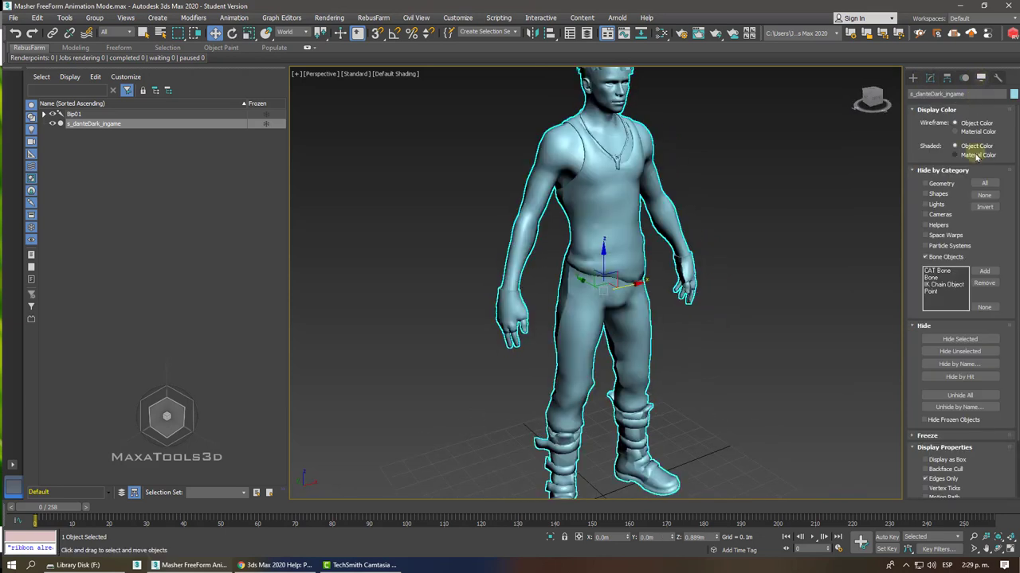
click(929, 78)
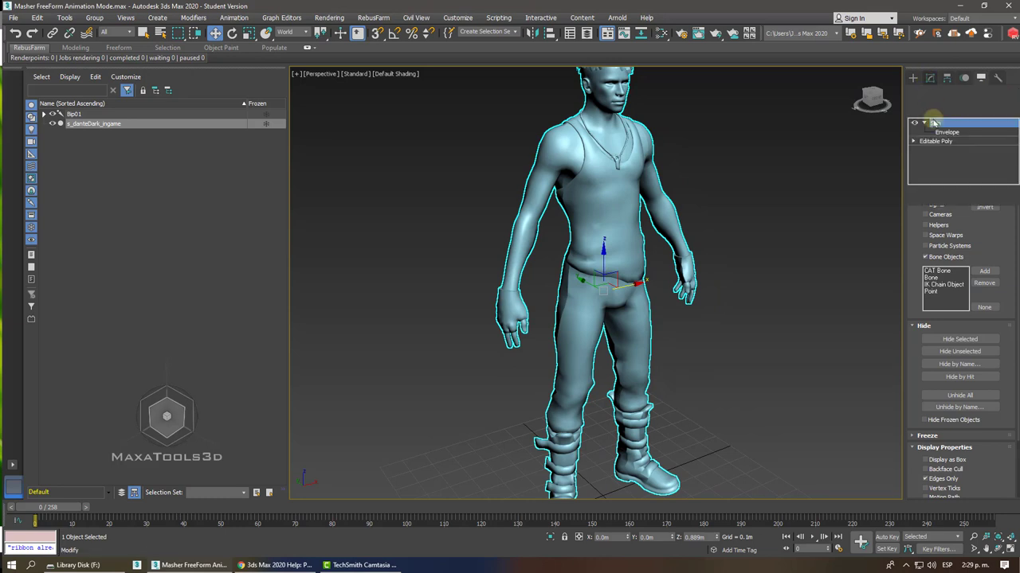
click(937, 133)
Step: Inspect the foot and thigh envelopes' weight coverage on the legs from front and back
alt+middle_drag(693, 271, 712, 277)
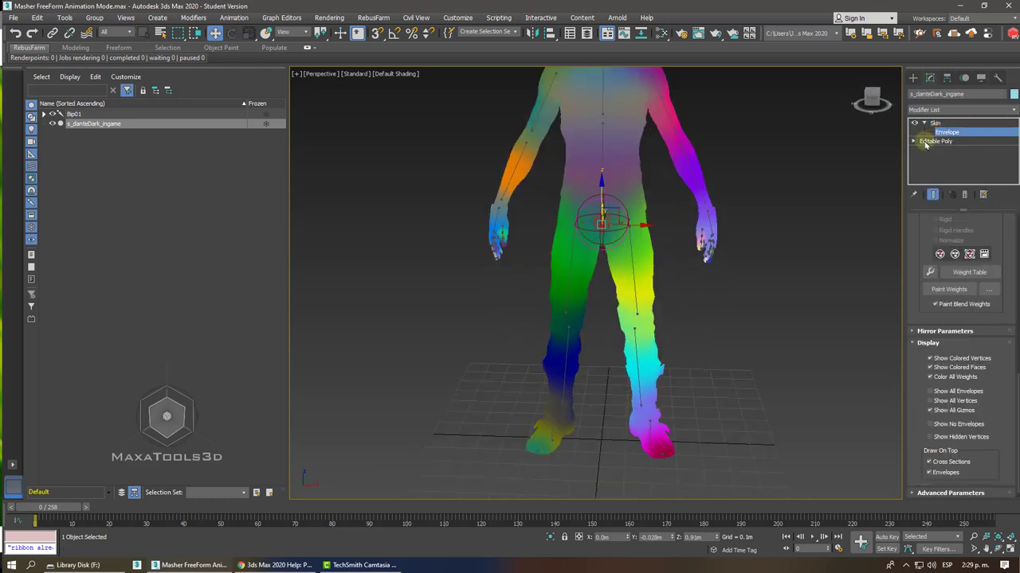
scroll(628, 330, up, 3)
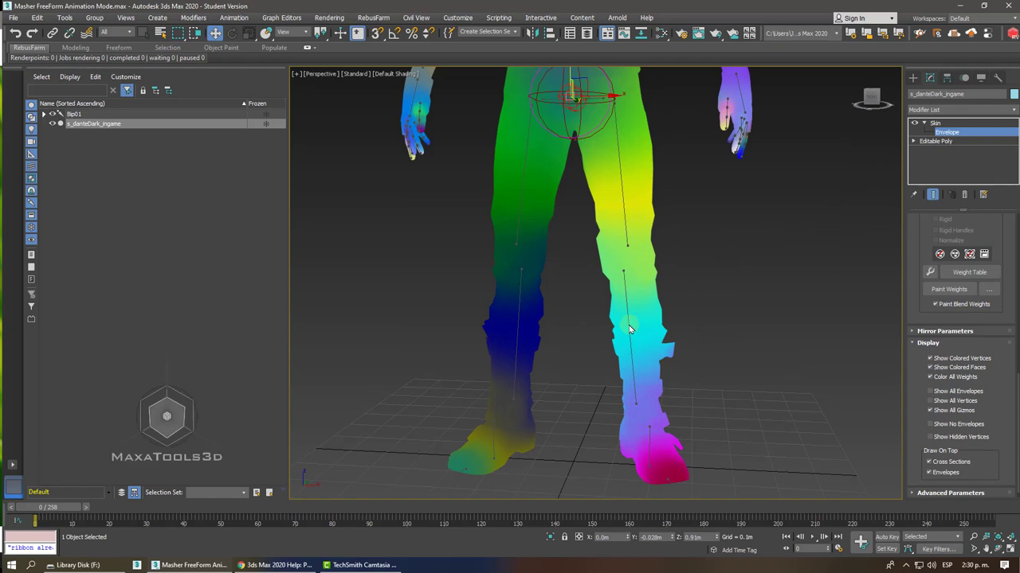
alt+middle_drag(629, 330, 603, 406)
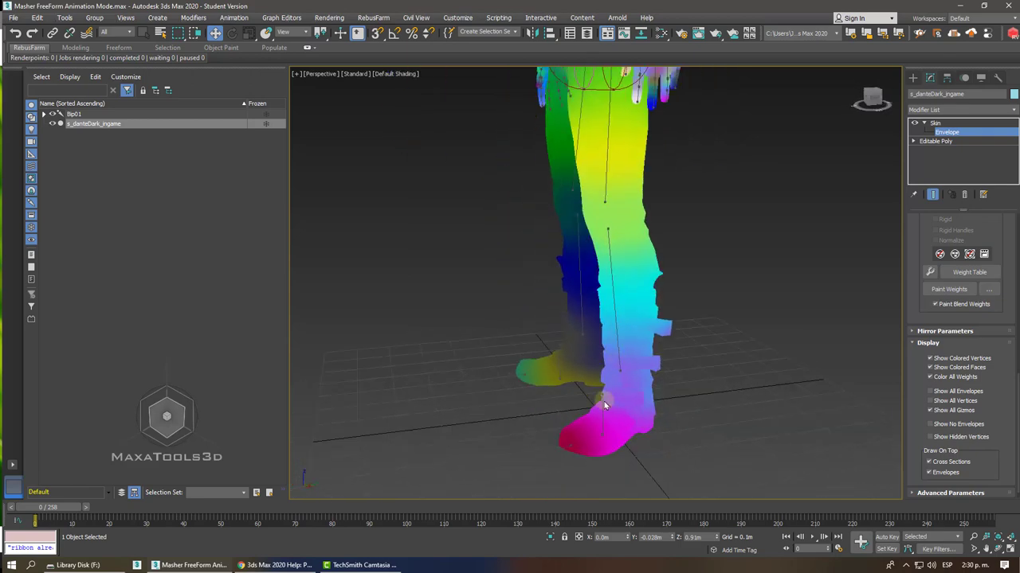
click(601, 408)
alt+middle_drag(601, 408, 621, 324)
scroll(622, 324, up, 1)
scroll(621, 324, up, 2)
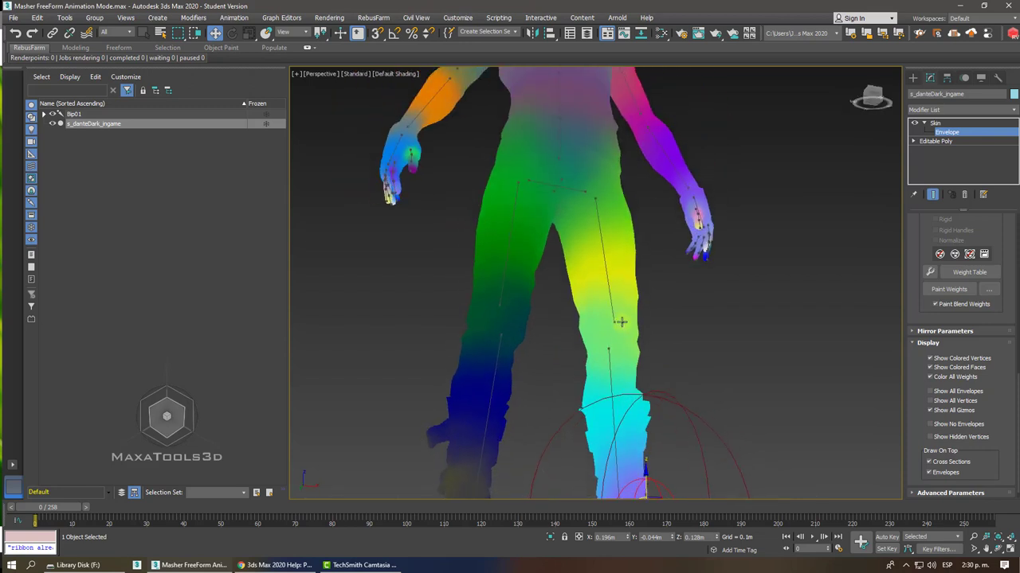
click(604, 254)
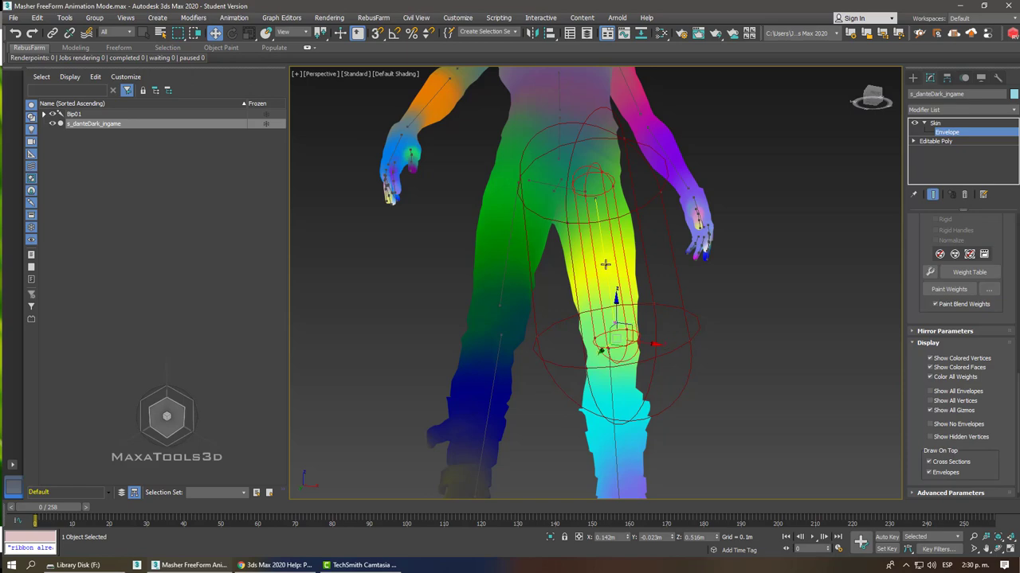
scroll(605, 269, up, 3)
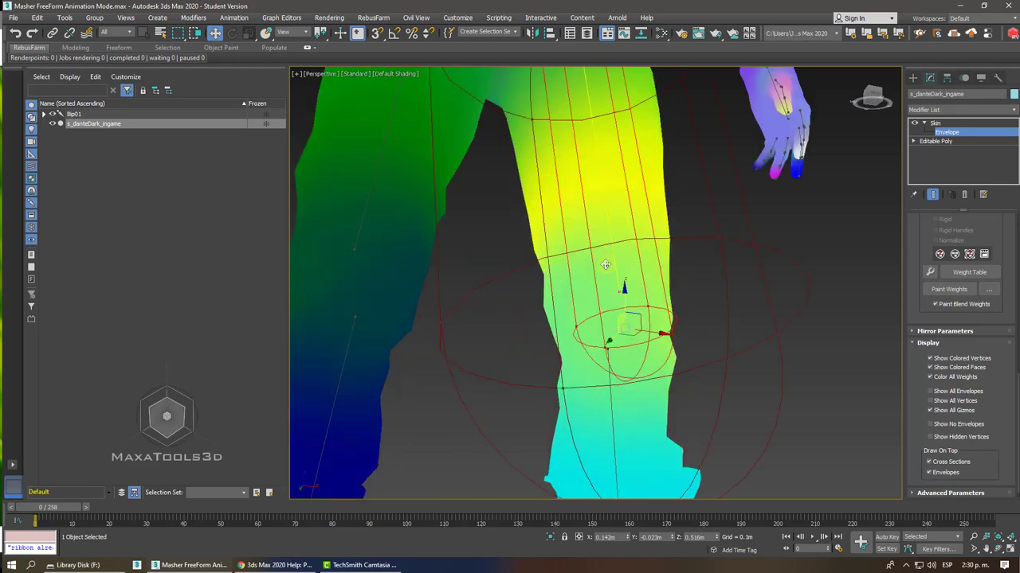
scroll(605, 270, down, 3)
Step: Inspect the pelvis and spine envelopes' weight coverage on the torso
click(606, 270)
scroll(606, 269, up, 4)
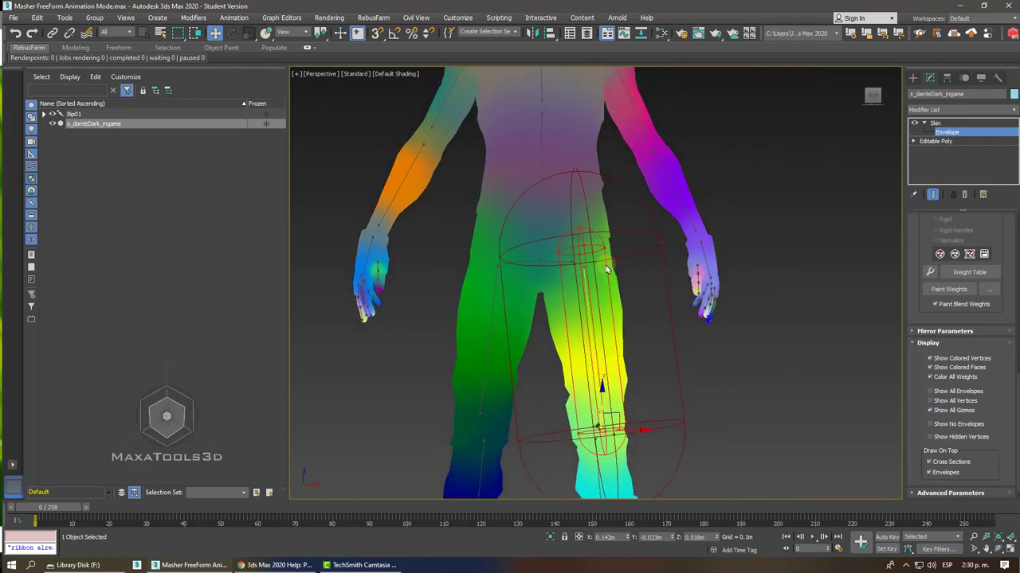
scroll(606, 268, up, 1)
scroll(605, 268, up, 2)
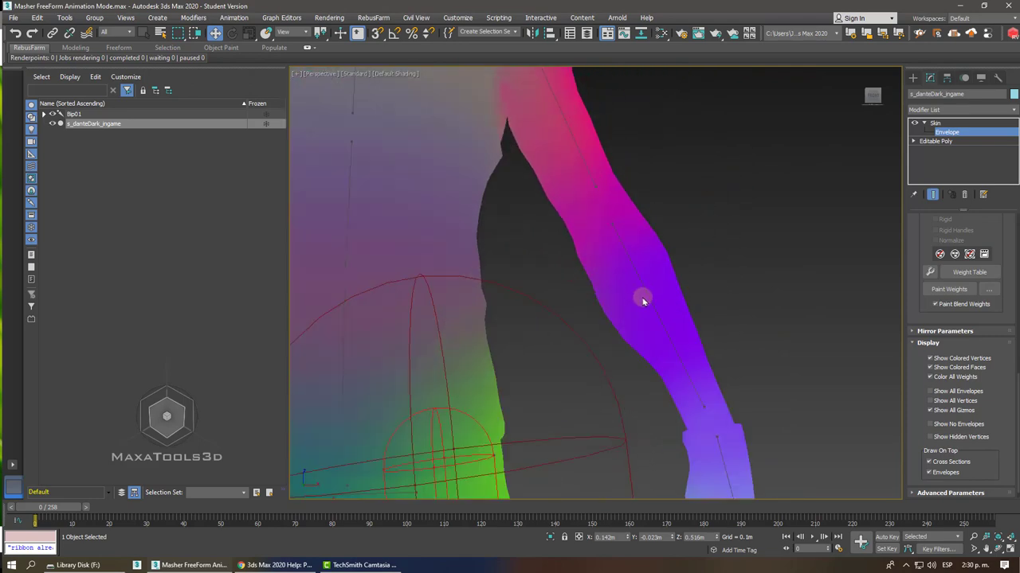
scroll(649, 304, up, 2)
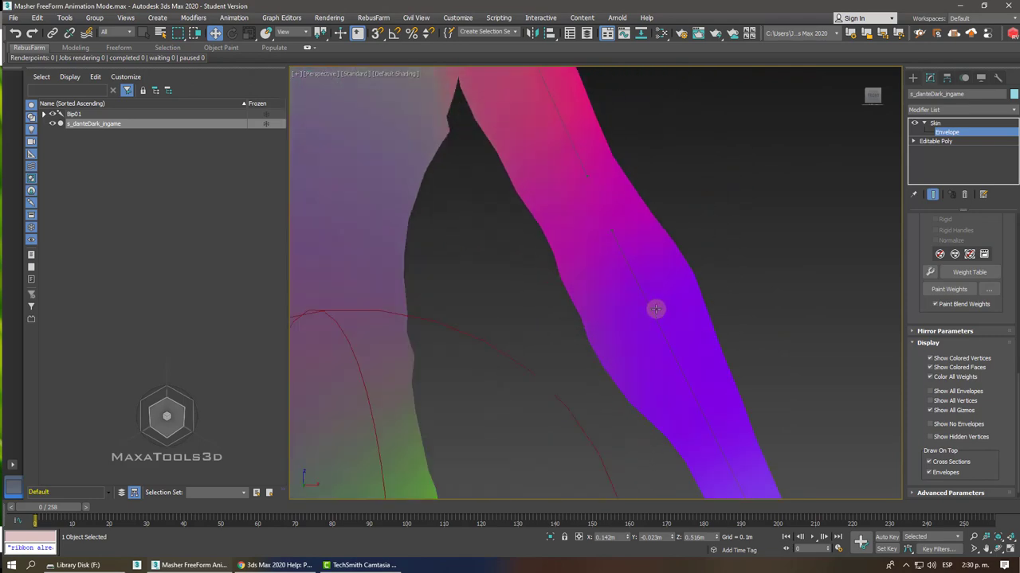
scroll(657, 313, down, 3)
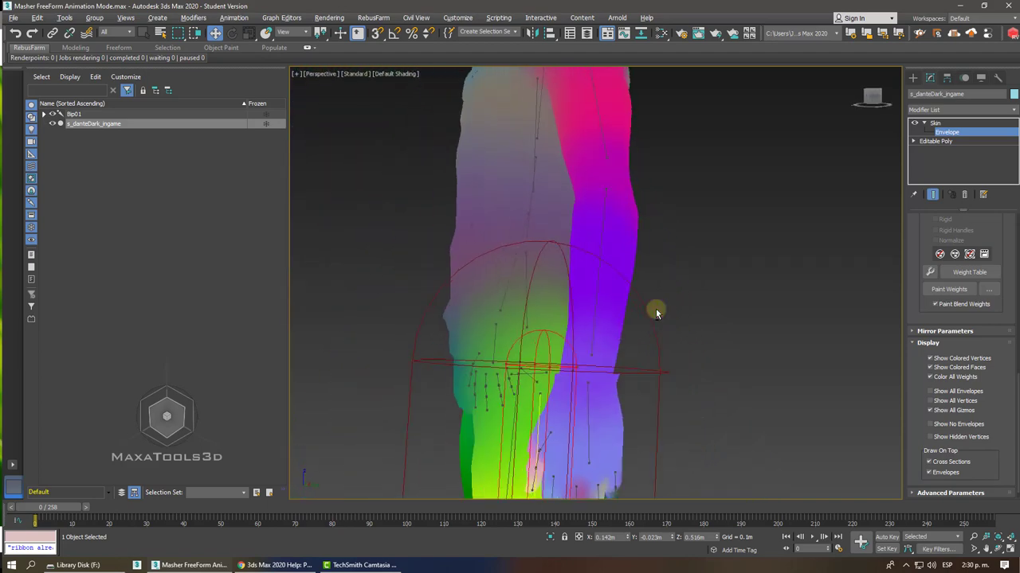
alt+middle_drag(655, 309, 638, 297)
scroll(656, 311, down, 3)
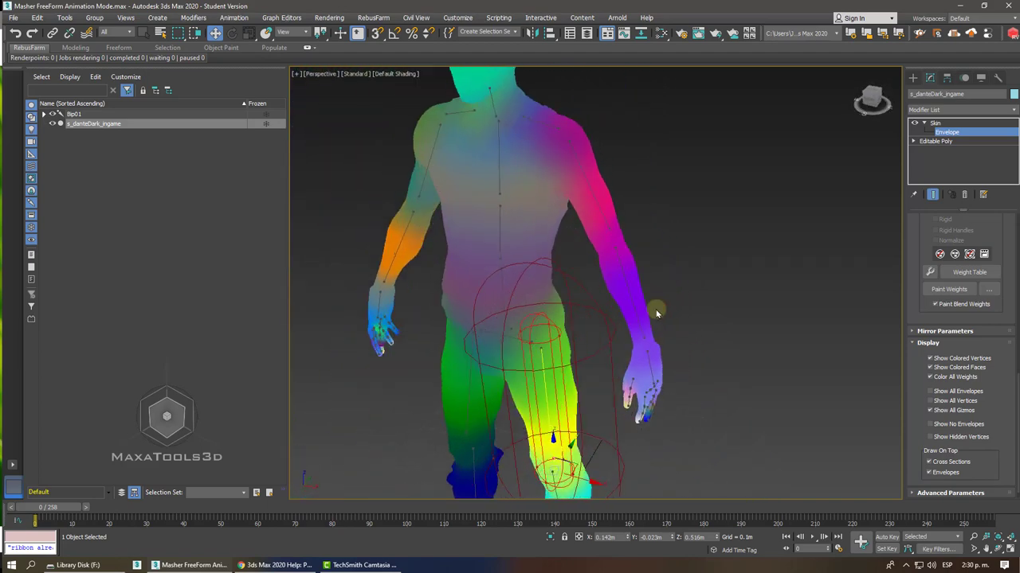
click(519, 236)
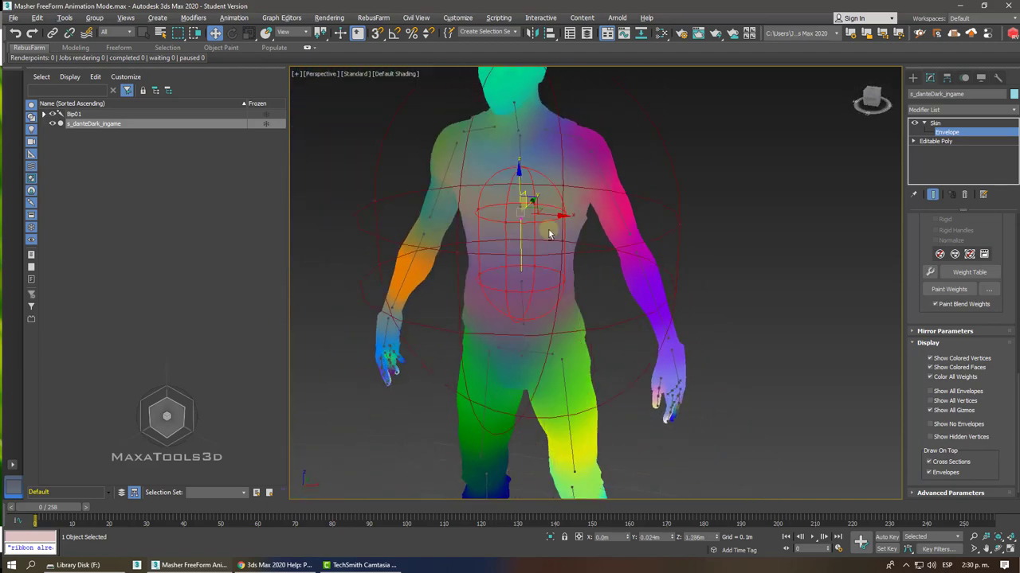
alt+middle_drag(547, 228, 556, 232)
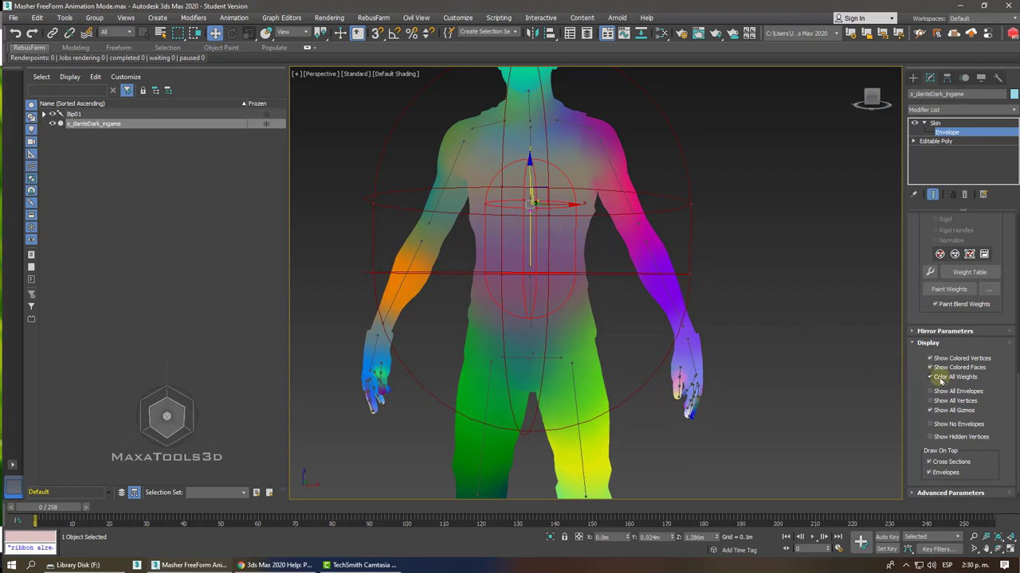
Step: Turn off Show All Envelopes and check the left upper arm's weights alone
click(940, 380)
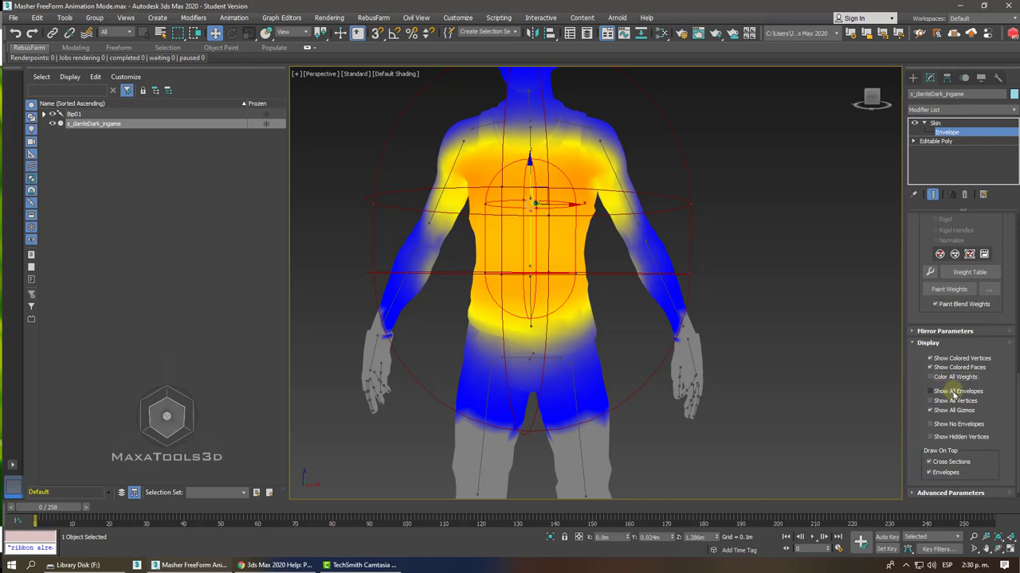
click(954, 392)
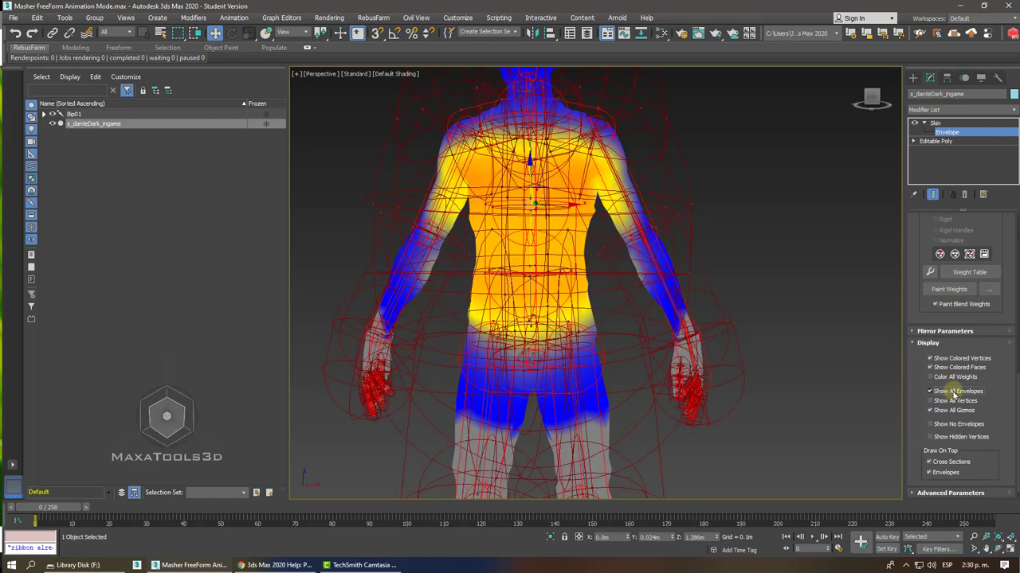
click(953, 392)
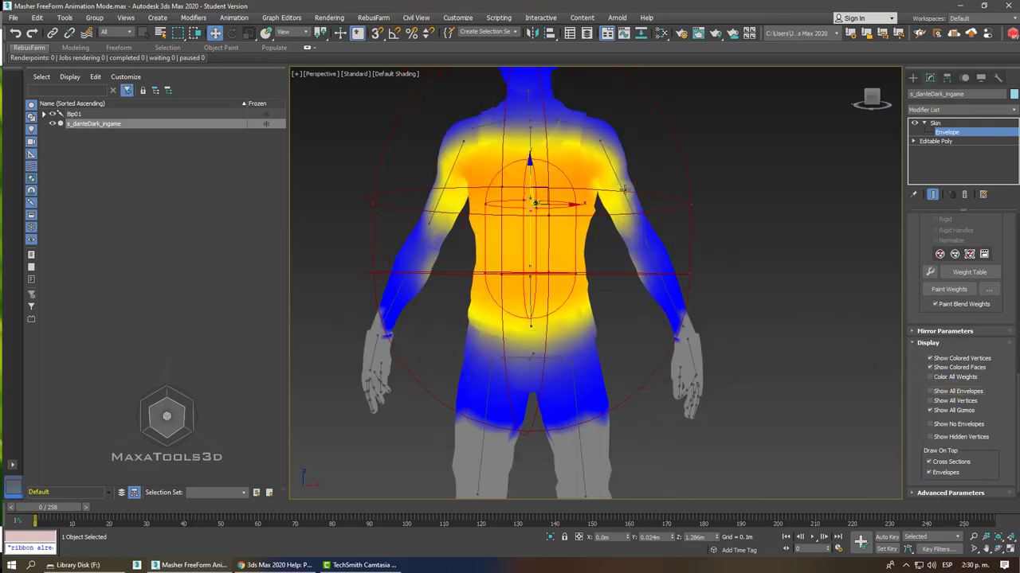
click(615, 175)
click(532, 244)
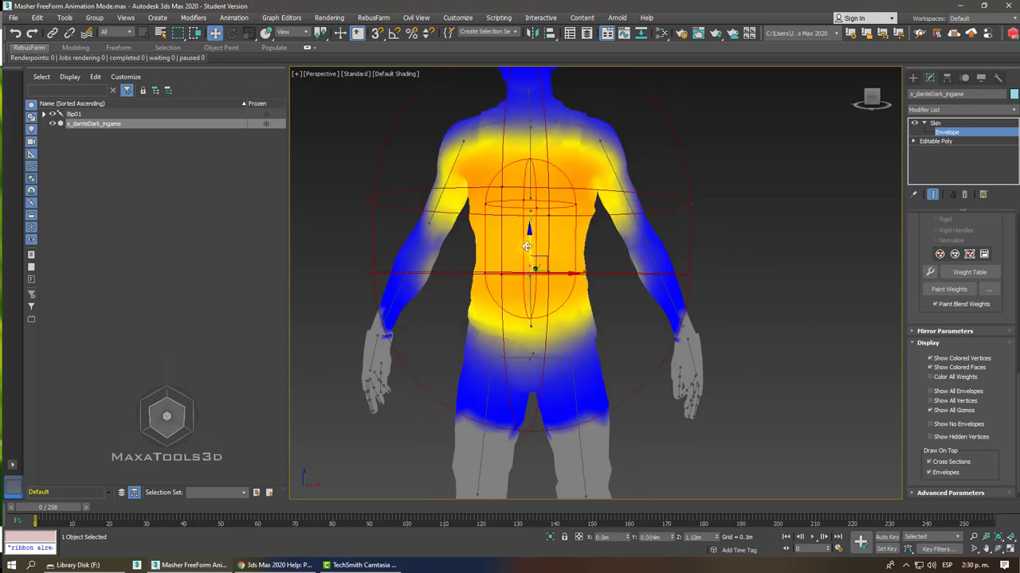
click(406, 267)
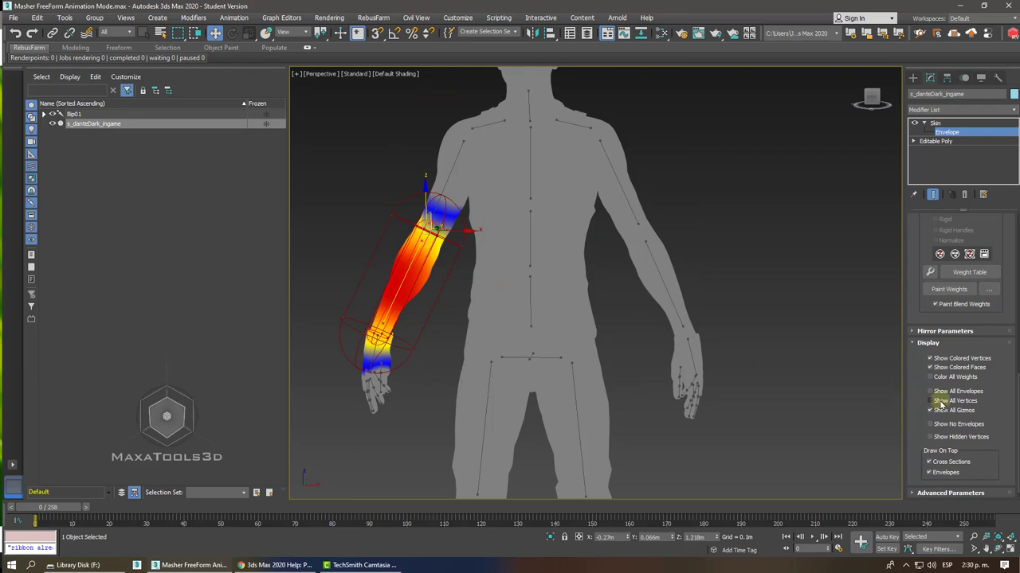
Step: Turn off Show All Vertices and check the spine envelope's weights across the torso
click(940, 403)
click(531, 231)
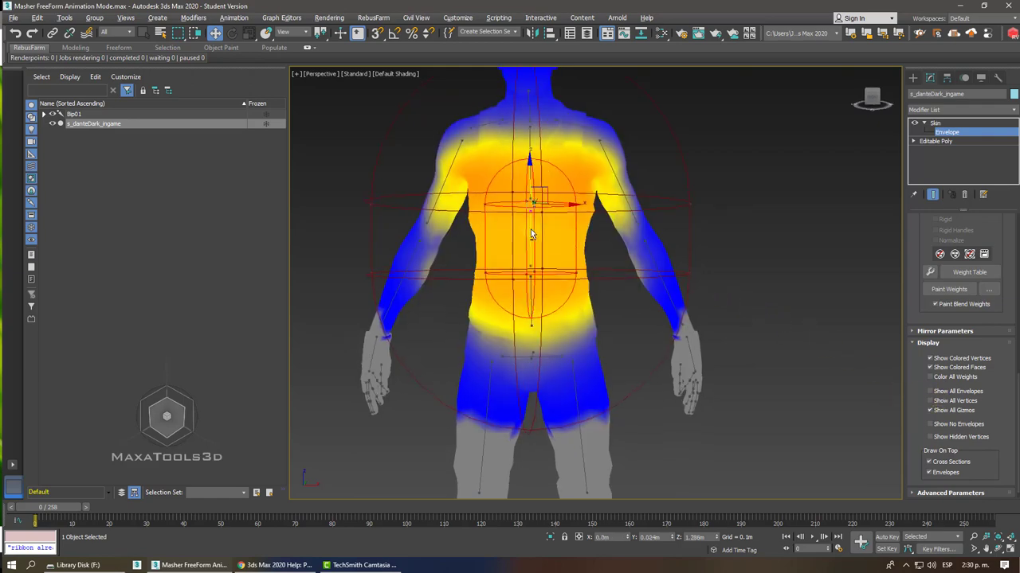
mouse_move(530, 229)
alt+middle_down()
mouse_move(763, 225)
mouse_move(902, 391)
alt+middle_up()
mouse_move(920, 206)
mouse_down()
mouse_move(917, 405)
mouse_move(916, 393)
mouse_up()
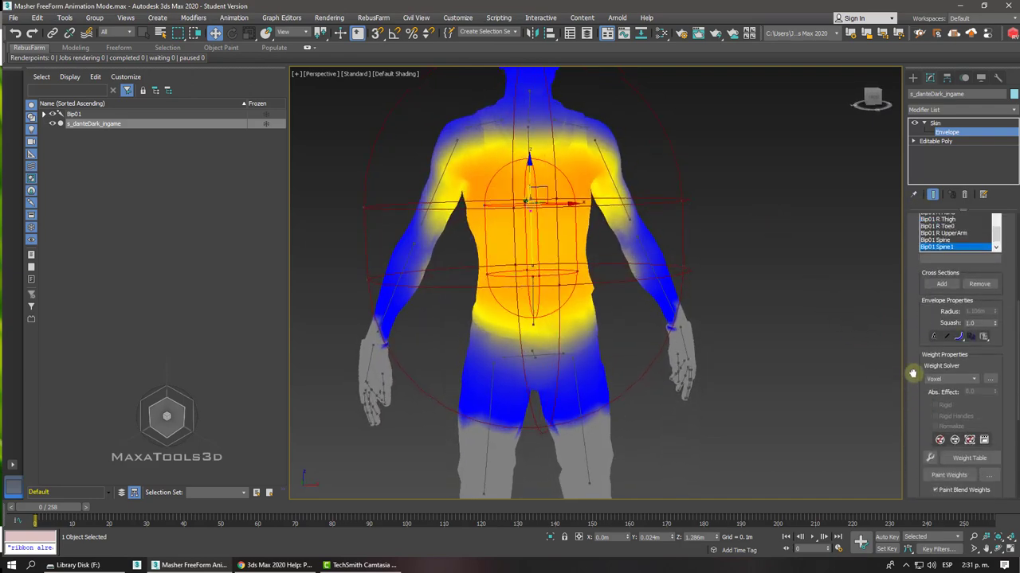
Step: Read the Skin Parameters Rollout help page's tip on Select Vertices By Bone in Chrome
click(274, 565)
click(195, 9)
scroll(409, 216, down, 3)
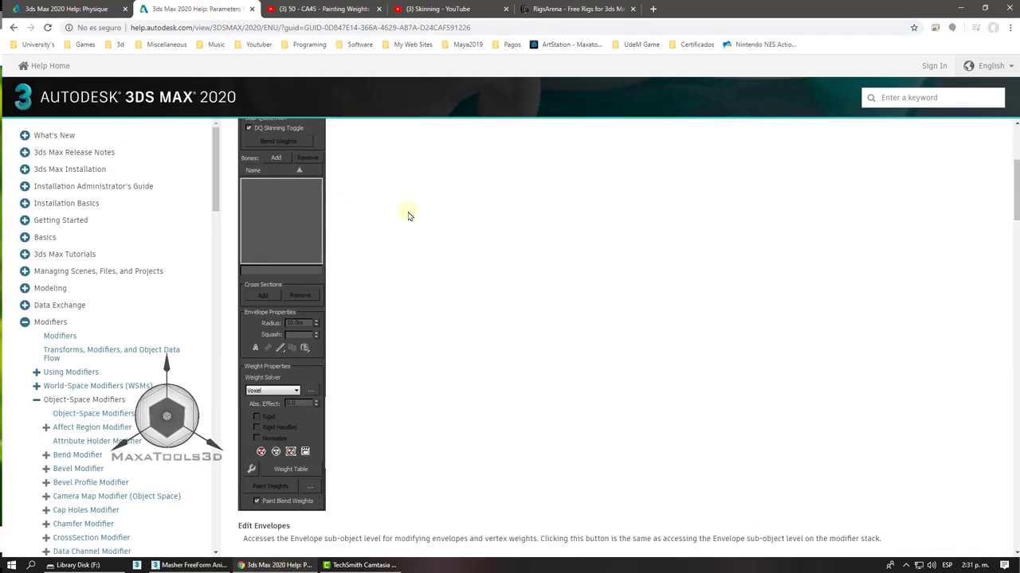
scroll(408, 216, down, 4)
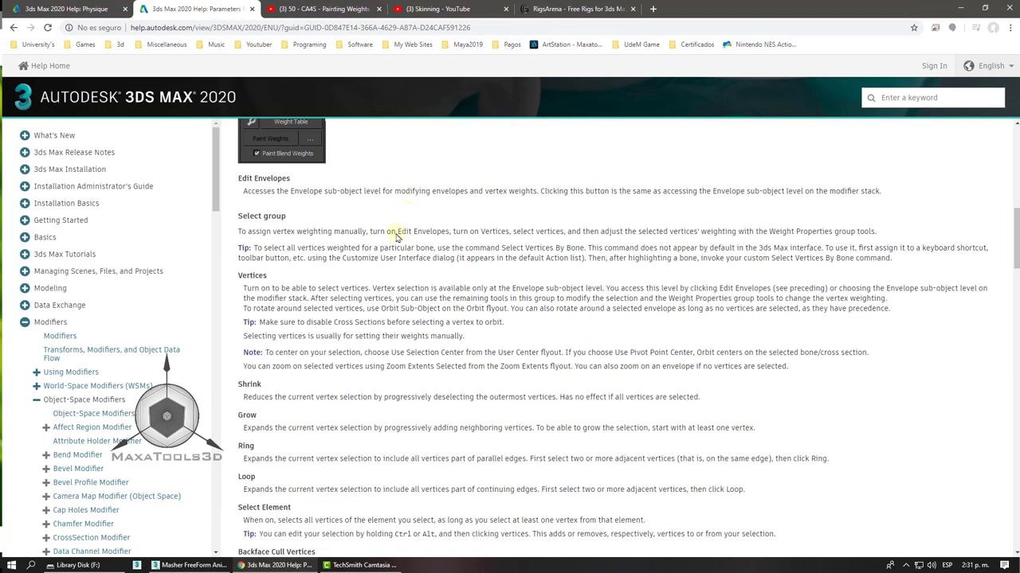
mouse_move(253, 248)
mouse_down()
mouse_move(909, 250)
mouse_move(912, 261)
mouse_move(995, 248)
mouse_up()
click(949, 277)
Step: Return to 3ds Max, zoom to the feet and select the foot's envelope
click(960, 9)
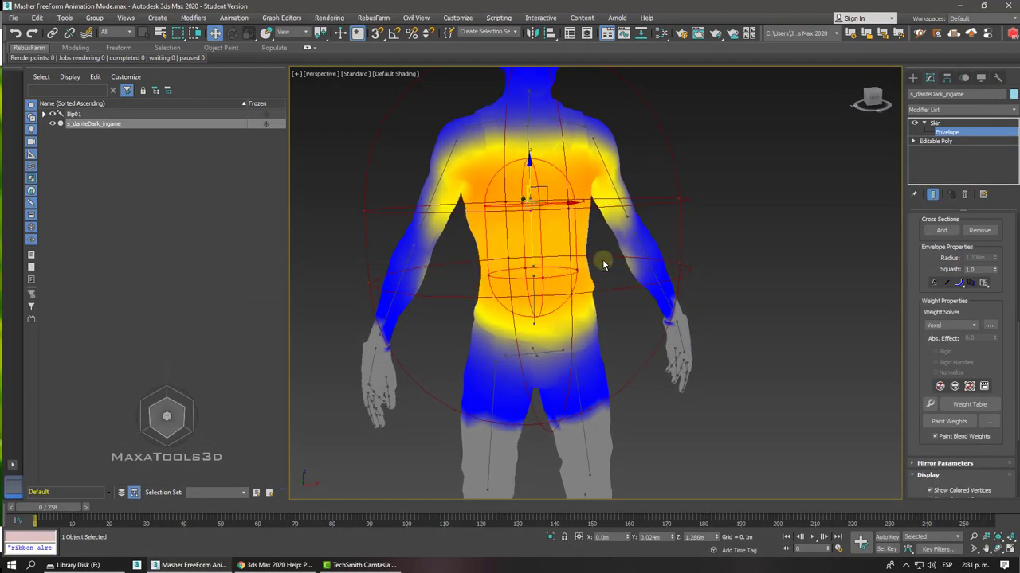
alt+middle_drag(603, 259, 712, 228)
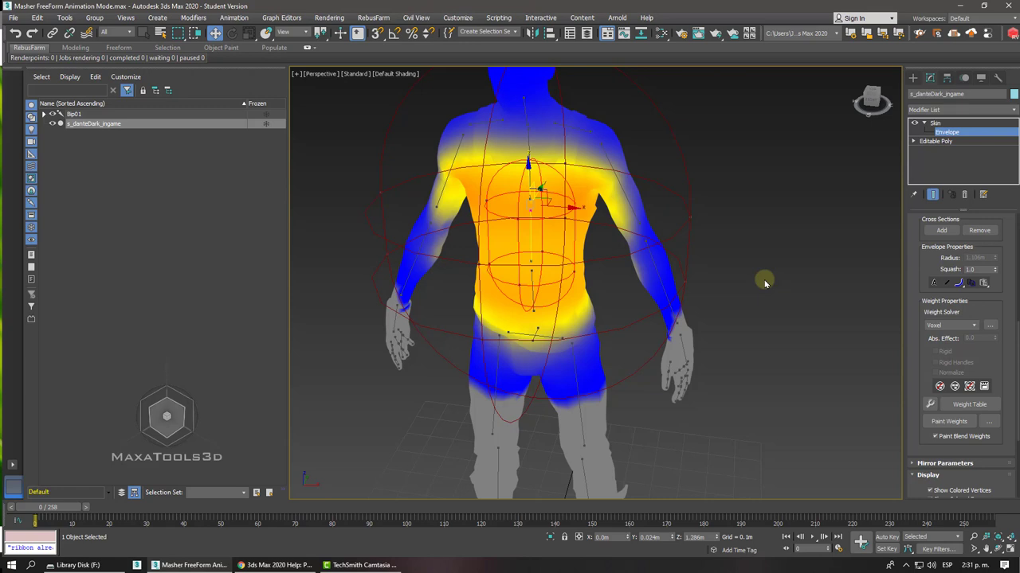
alt+middle_drag(600, 132, 601, 132)
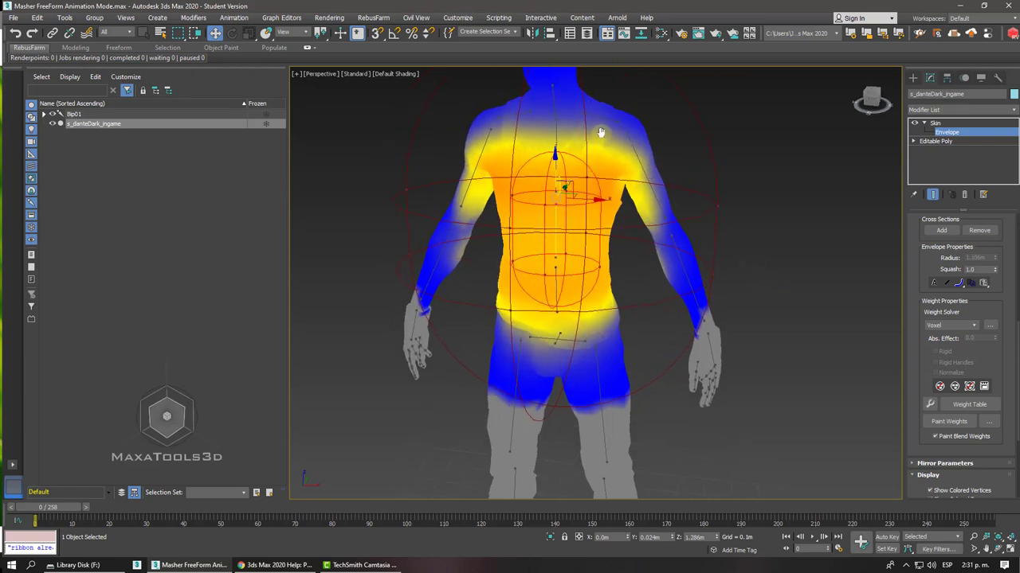
scroll(601, 133, down, 1)
scroll(601, 132, down, 2)
scroll(600, 132, down, 2)
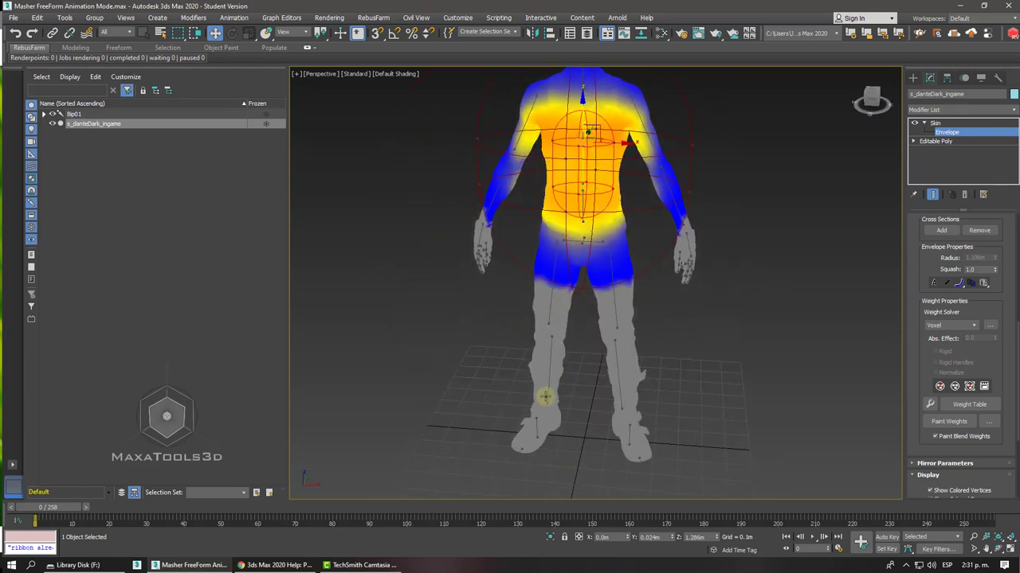
click(540, 429)
scroll(539, 428, up, 2)
scroll(539, 429, up, 2)
scroll(539, 430, up, 2)
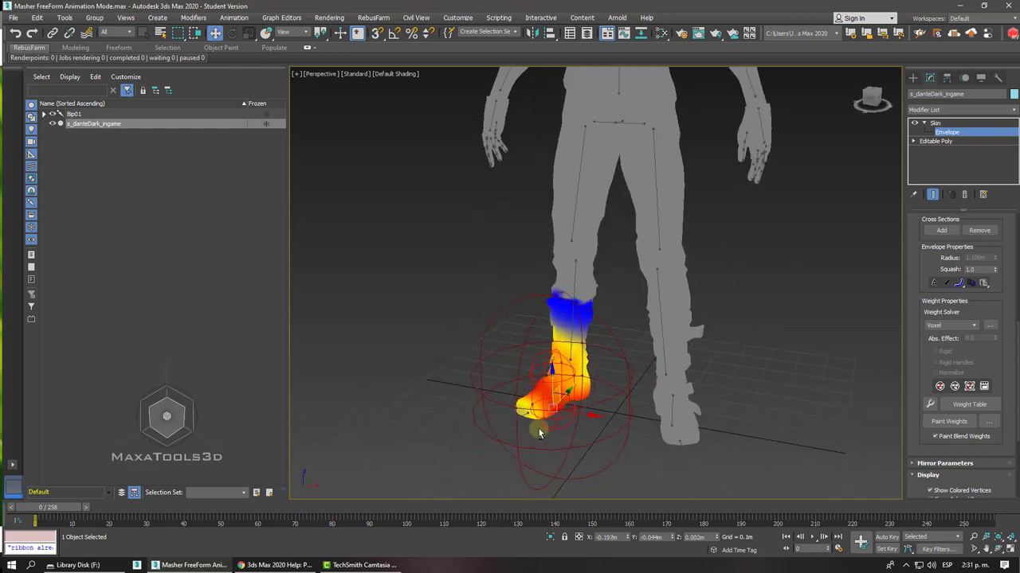
scroll(539, 428, down, 2)
scroll(538, 430, down, 2)
scroll(539, 430, down, 2)
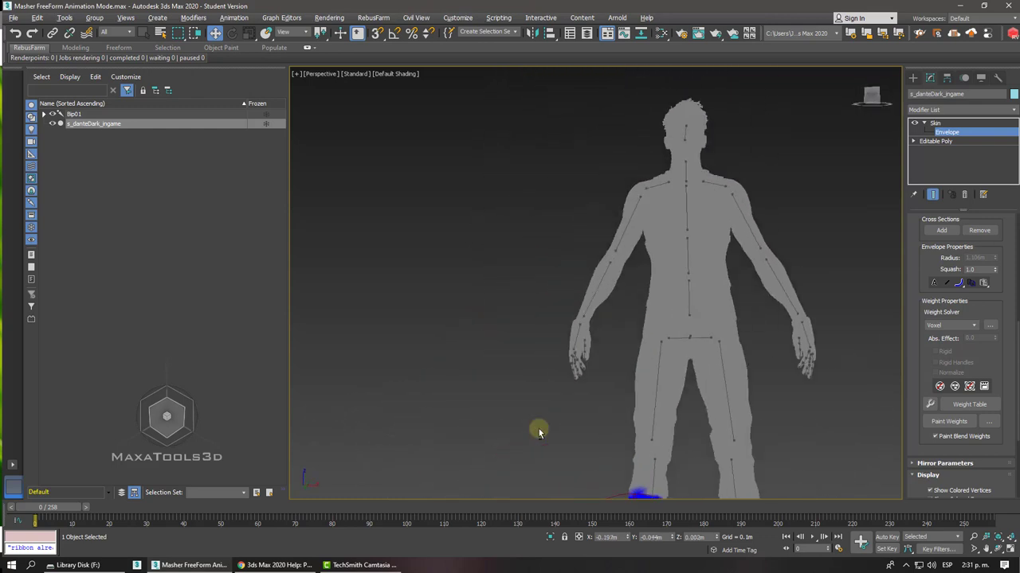
scroll(539, 428, up, 2)
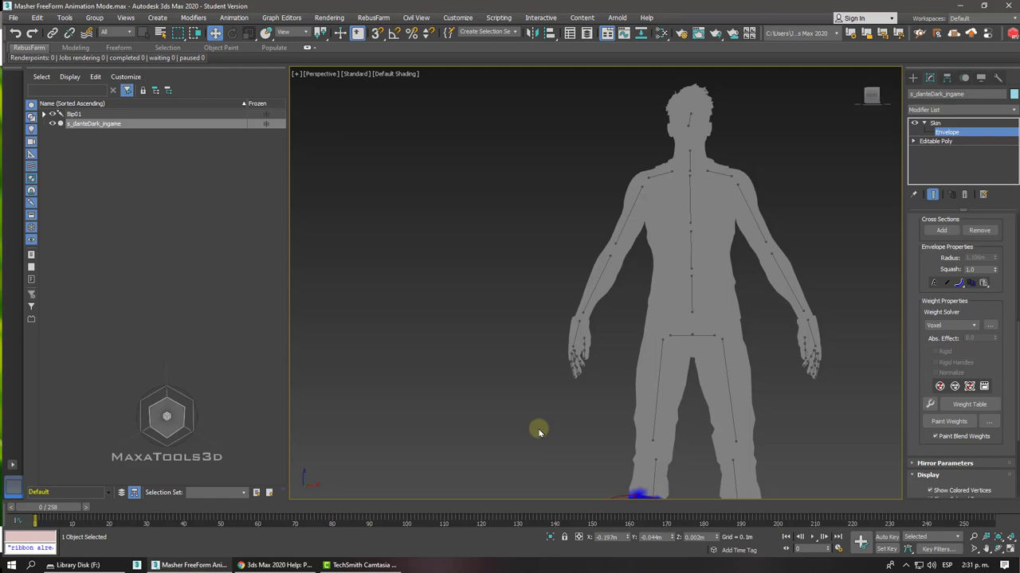
key(shift+z)
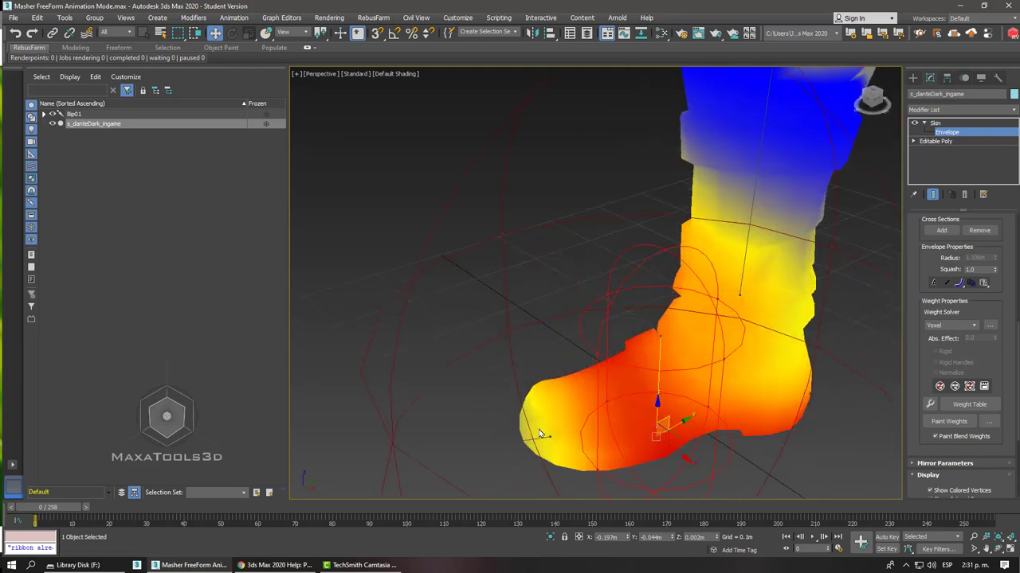
key(shift+z)
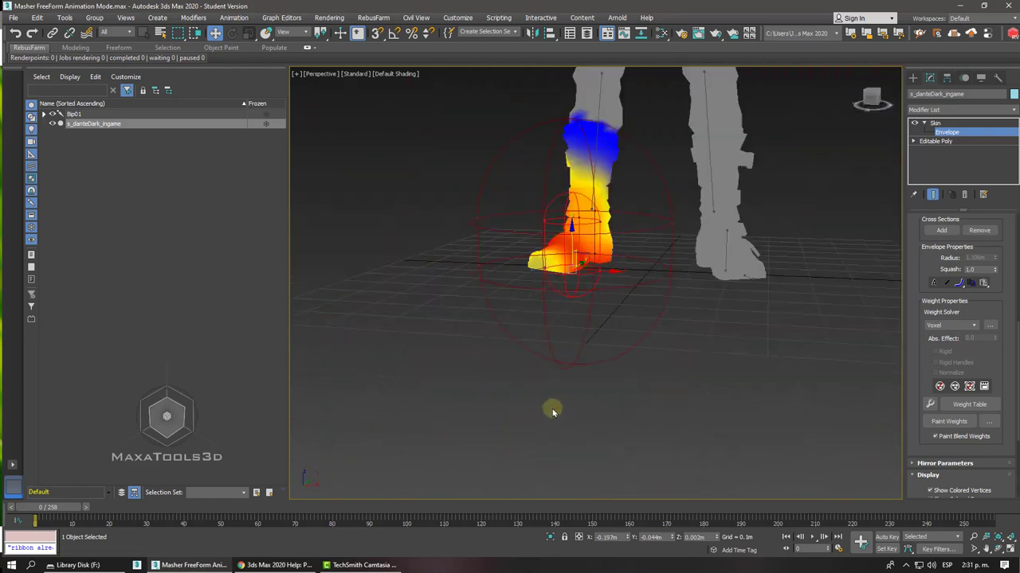
Step: Frame the foot envelope and select its 0.734m cross-section to view boot coverage
click(665, 246)
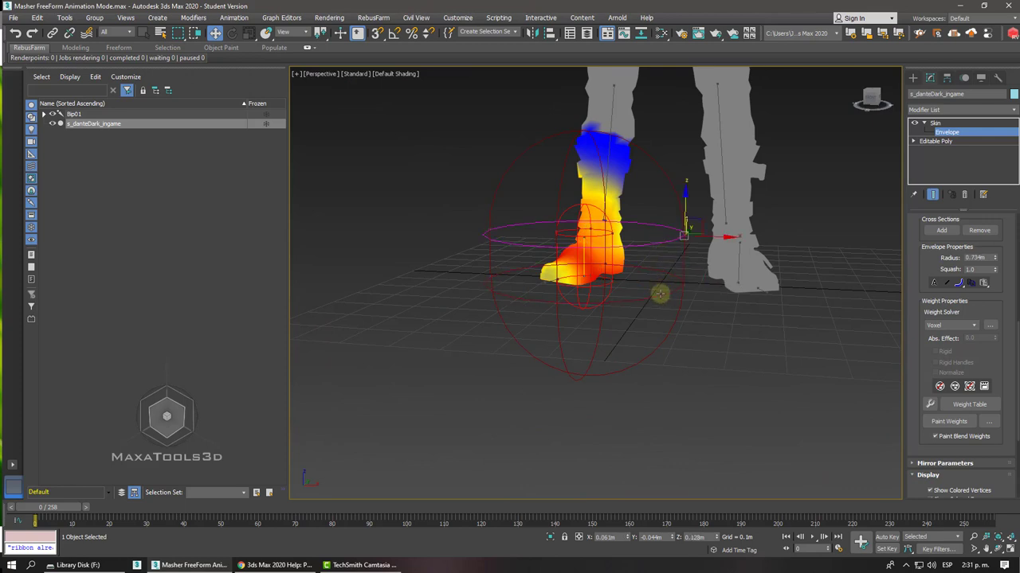
key(z)
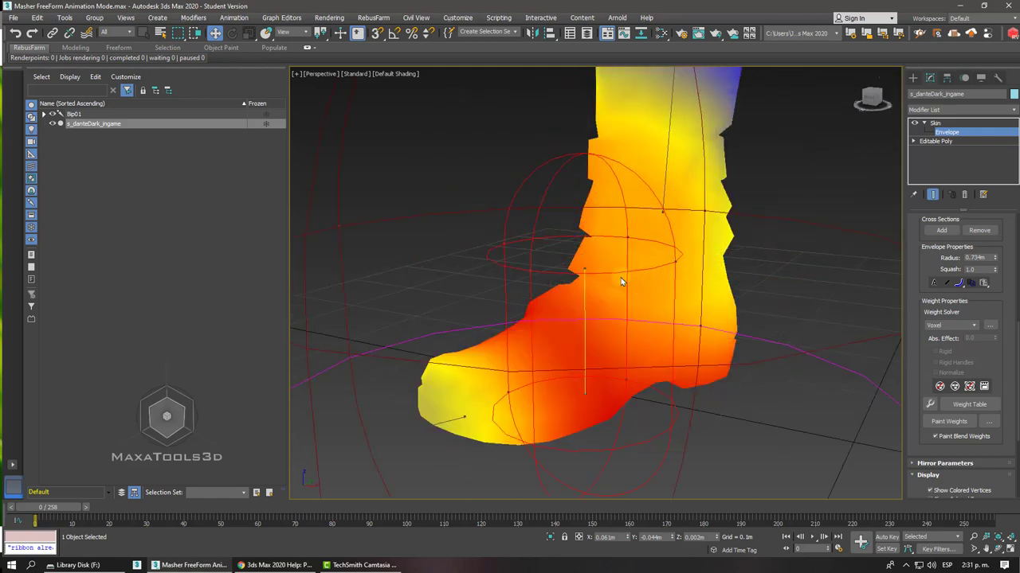
scroll(635, 378, down, 2)
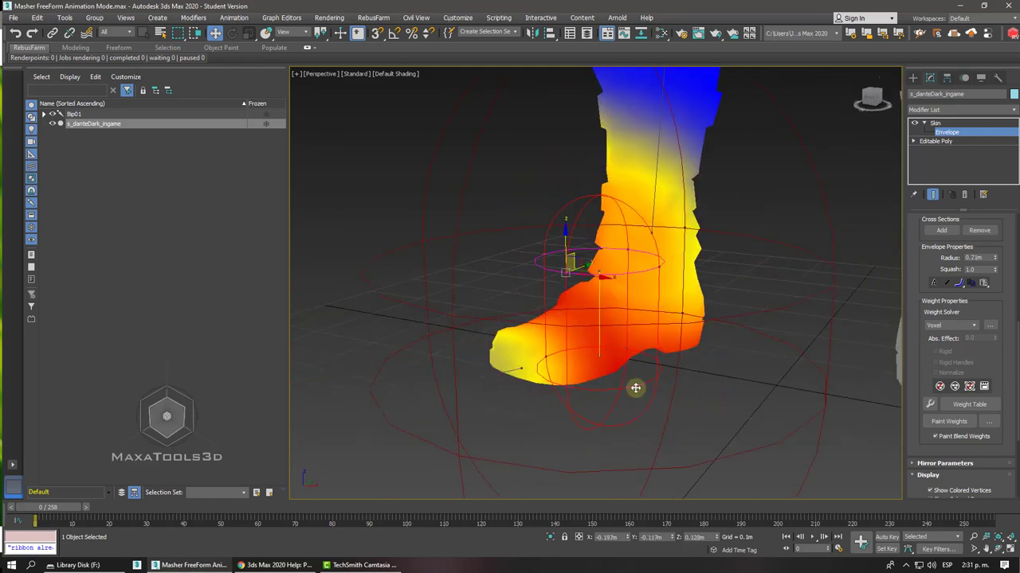
scroll(637, 385, down, 5)
alt+middle_drag(643, 380, 703, 325)
click(712, 314)
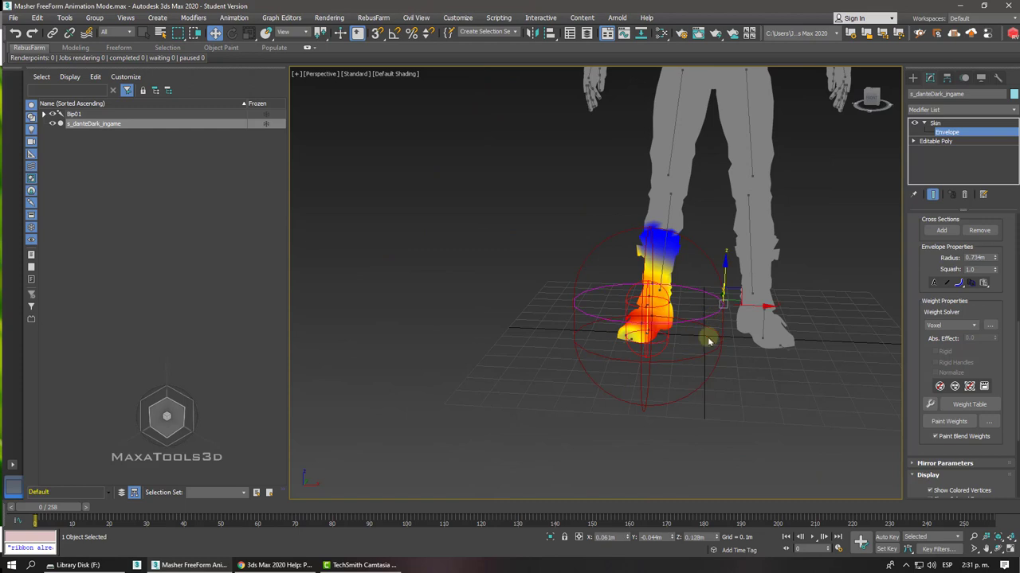
scroll(704, 353, up, 3)
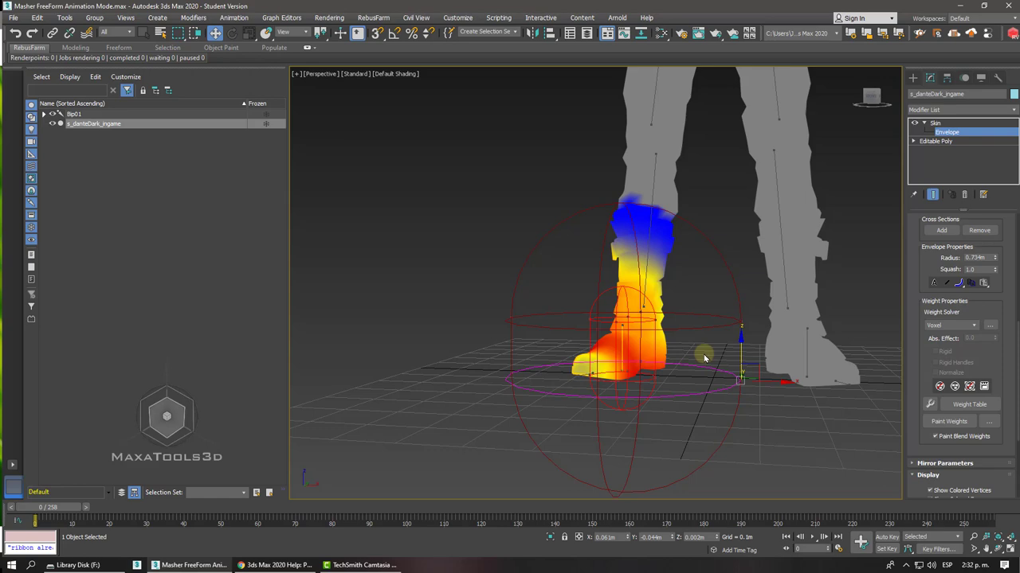
alt+middle_drag(704, 358, 700, 350)
scroll(704, 352, up, 3)
scroll(701, 350, up, 2)
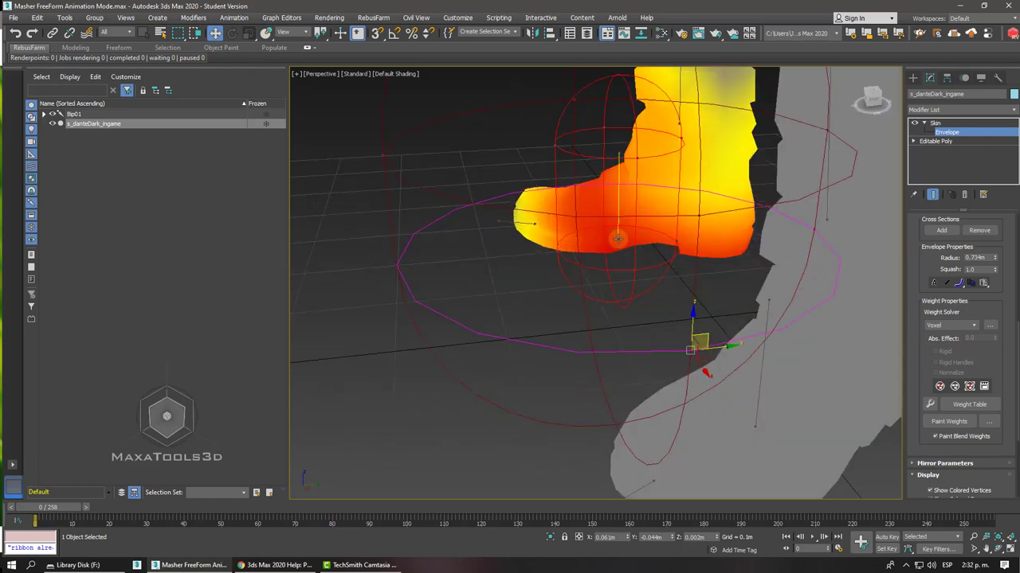
scroll(609, 285, down, 2)
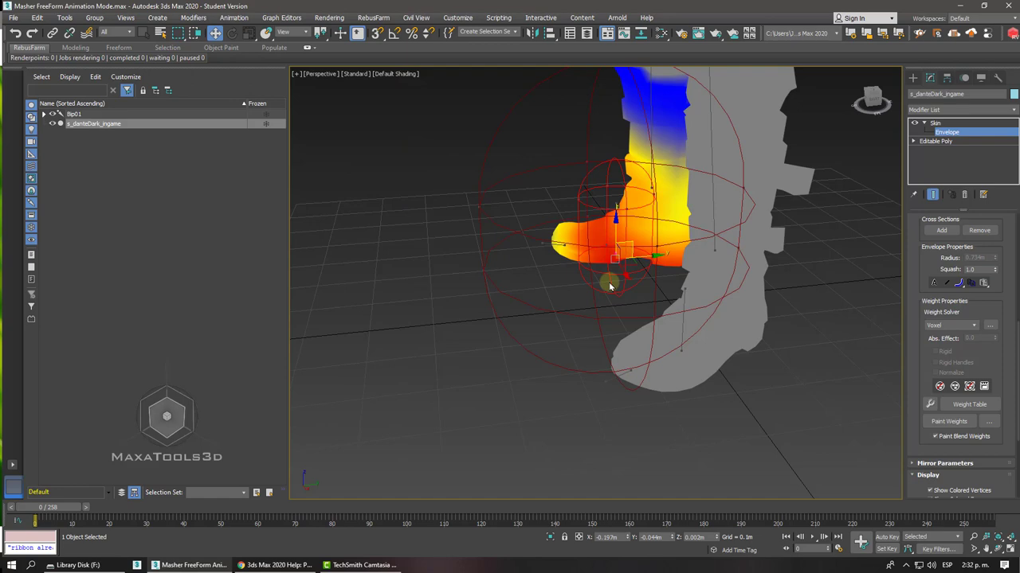
scroll(609, 281, up, 2)
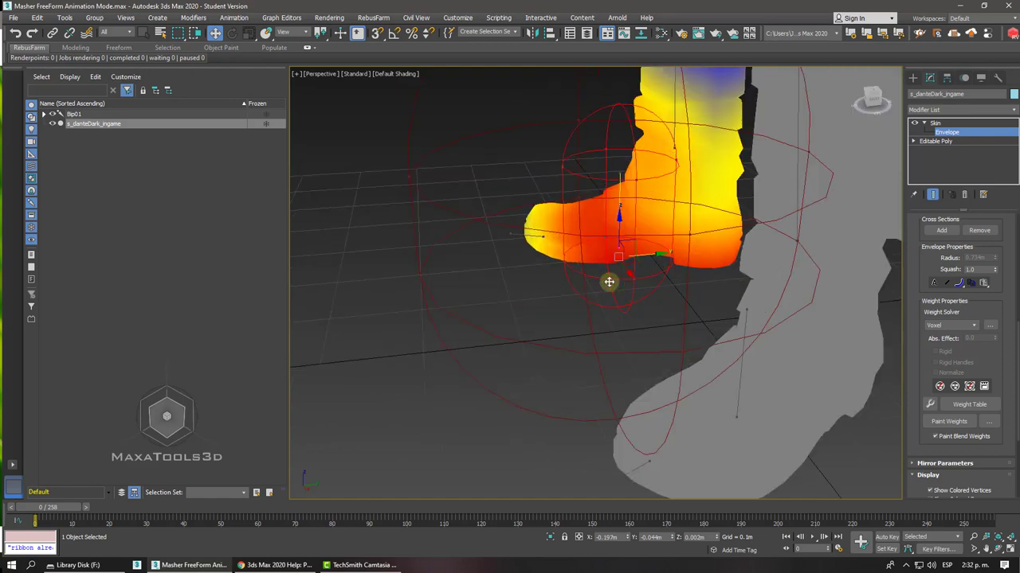
scroll(608, 282, up, 2)
Step: Select the foot envelope's bottom and top end points and inspect the boot closely
alt+middle_drag(608, 282, 609, 286)
scroll(605, 246, up, 2)
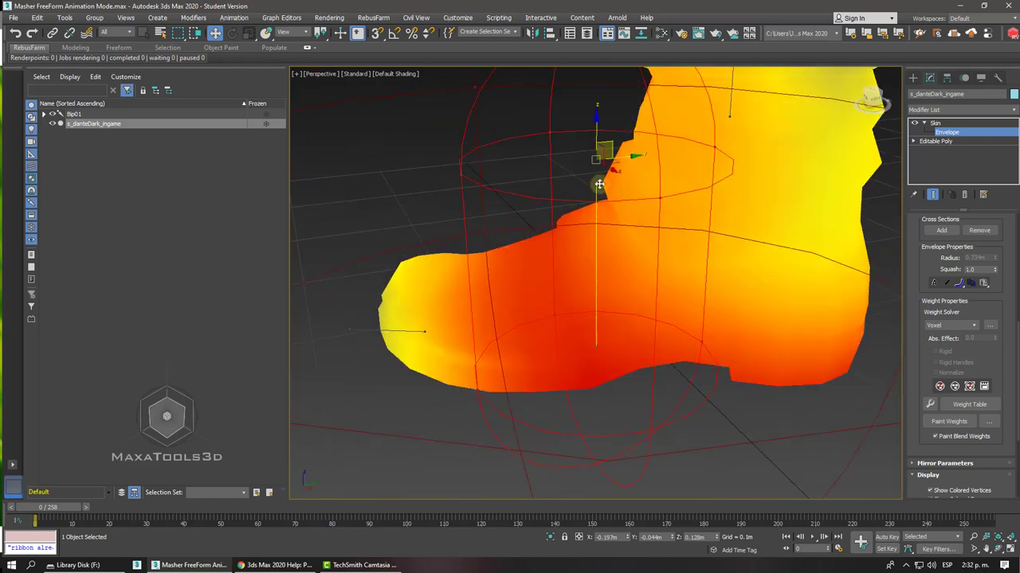
alt+middle_drag(600, 182, 607, 201)
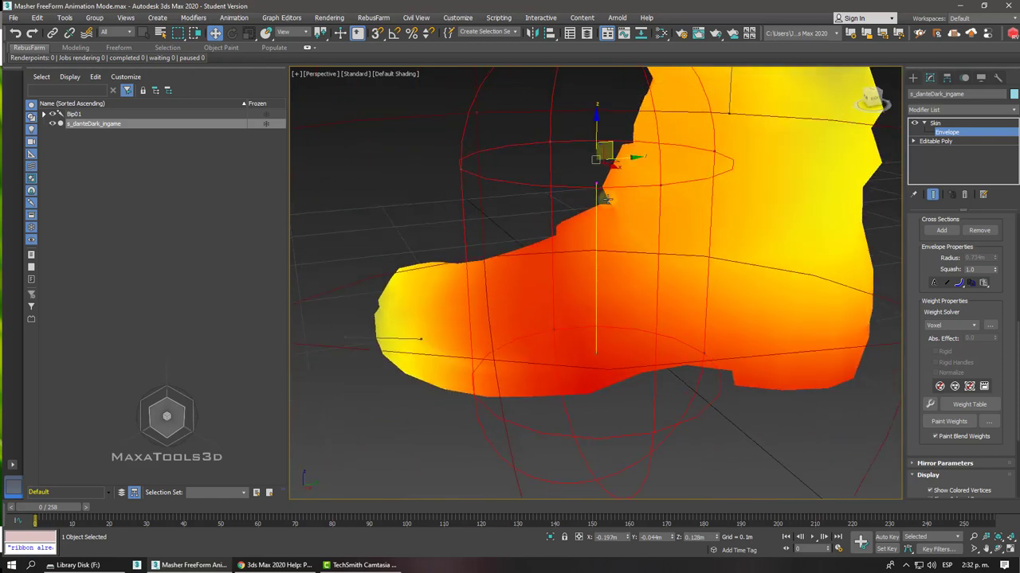
click(593, 358)
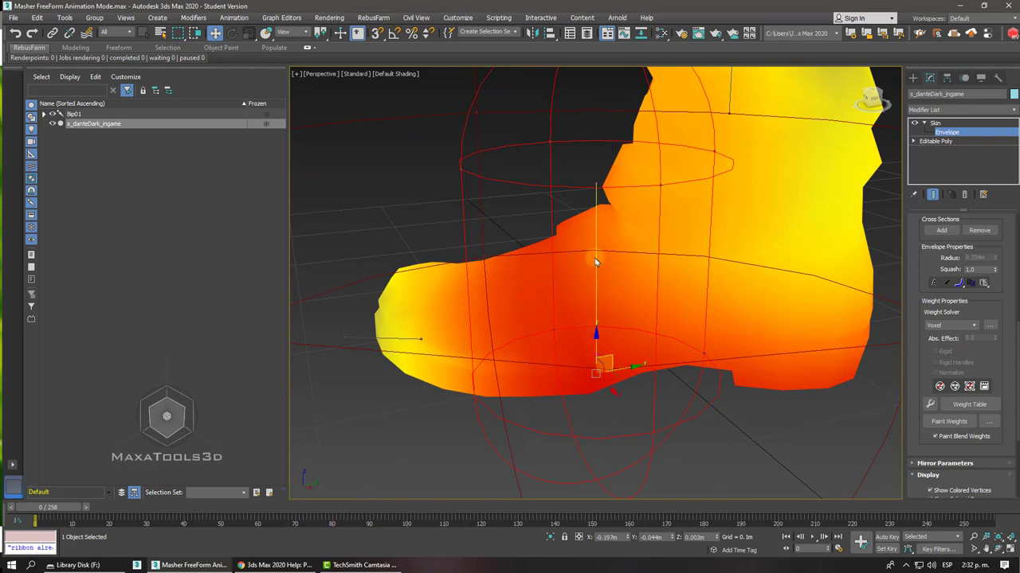
click(594, 182)
scroll(603, 191, up, 3)
scroll(610, 209, down, 1)
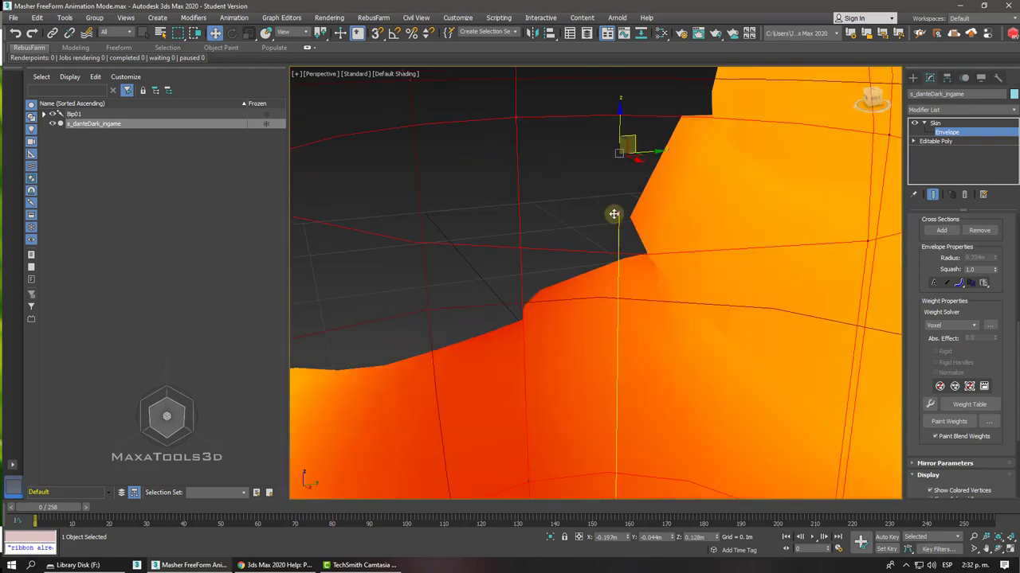
scroll(614, 217, down, 3)
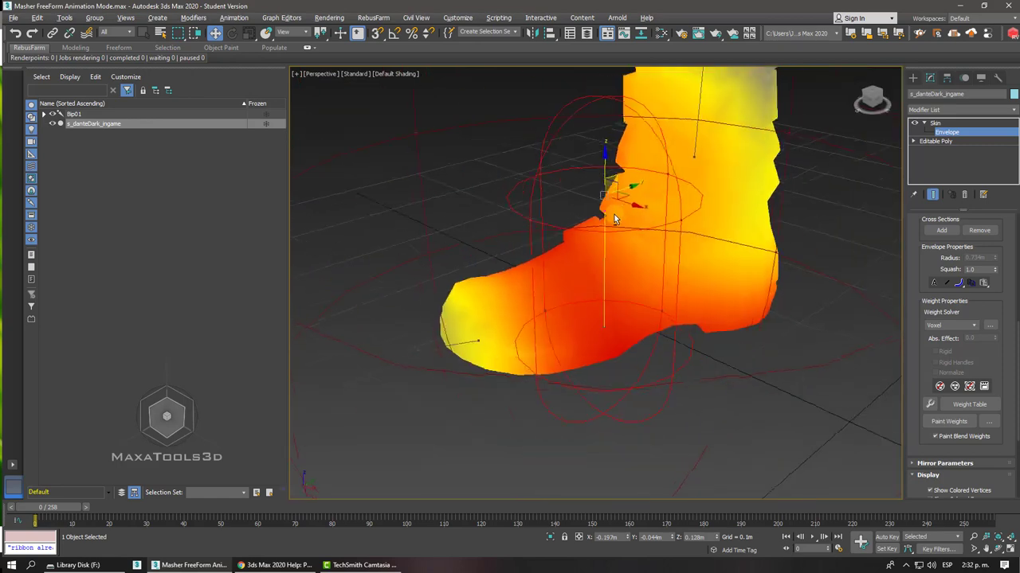
scroll(614, 217, down, 1)
Step: In Left view, move the foot envelope's end points so it tilts along the boot toward the toe
key(l)
scroll(615, 216, up, 3)
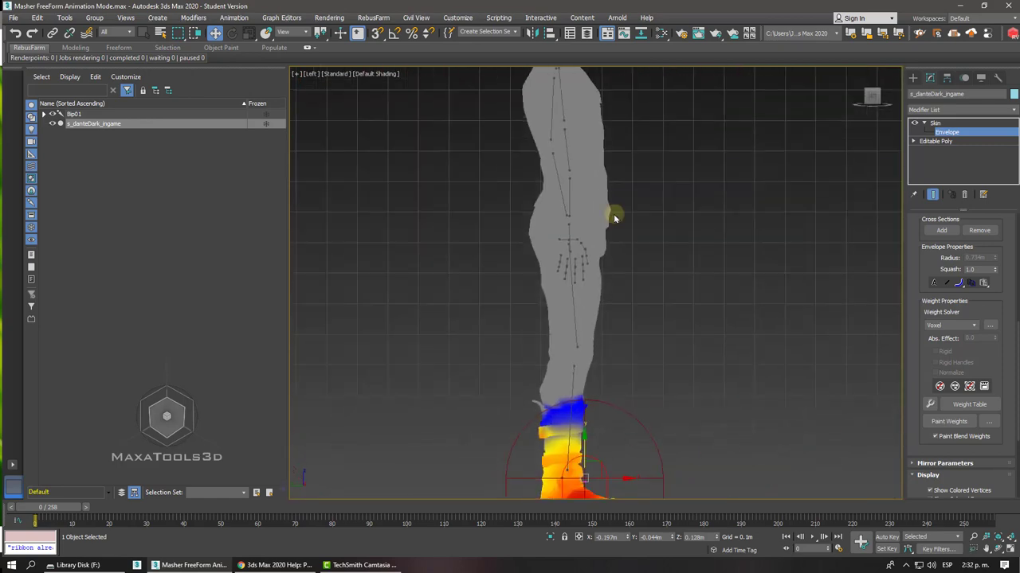
scroll(614, 217, up, 2)
scroll(614, 215, up, 4)
scroll(605, 208, up, 2)
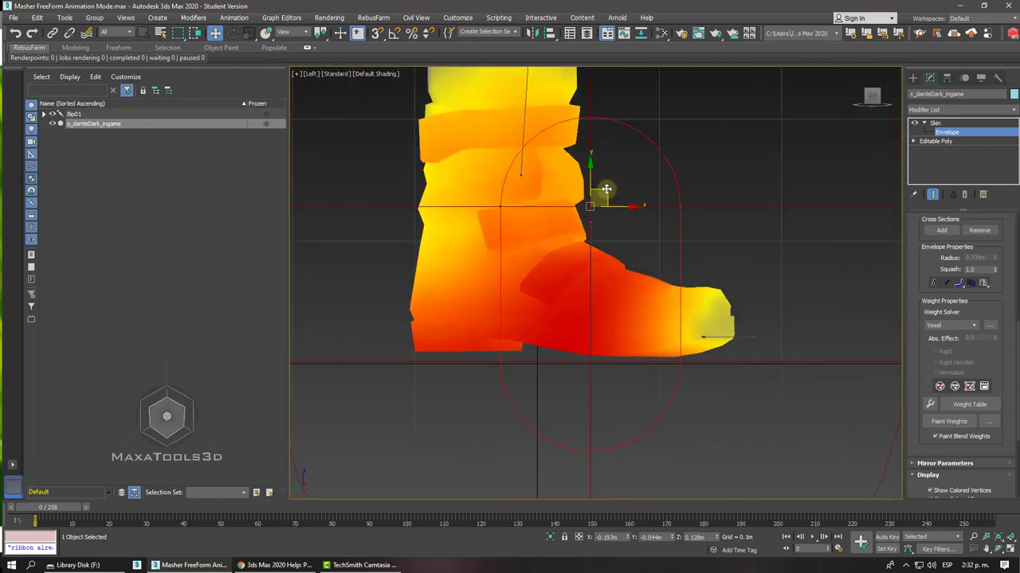
mouse_move(599, 195)
mouse_down()
mouse_move(562, 201)
mouse_move(488, 275)
mouse_up()
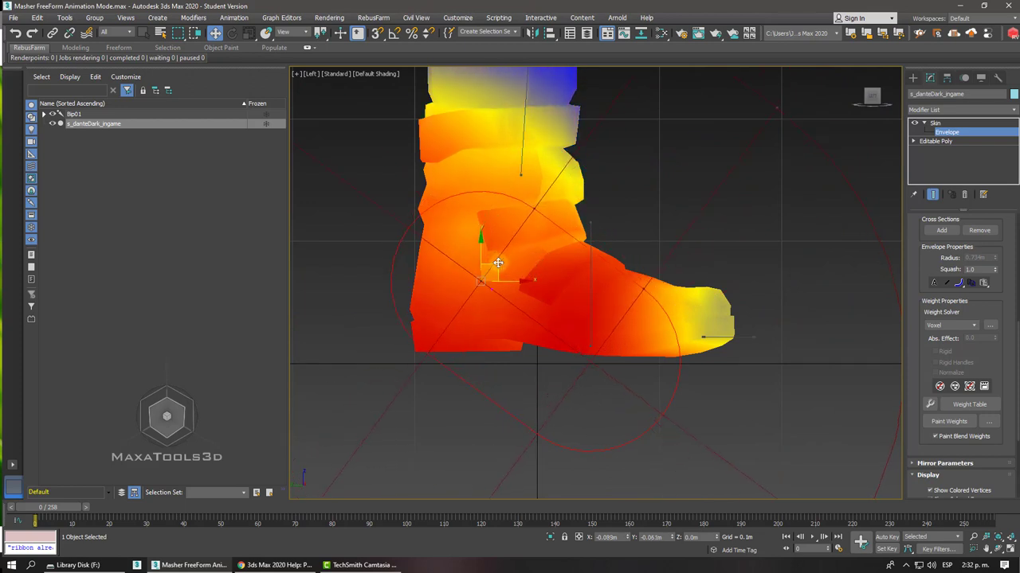
click(579, 353)
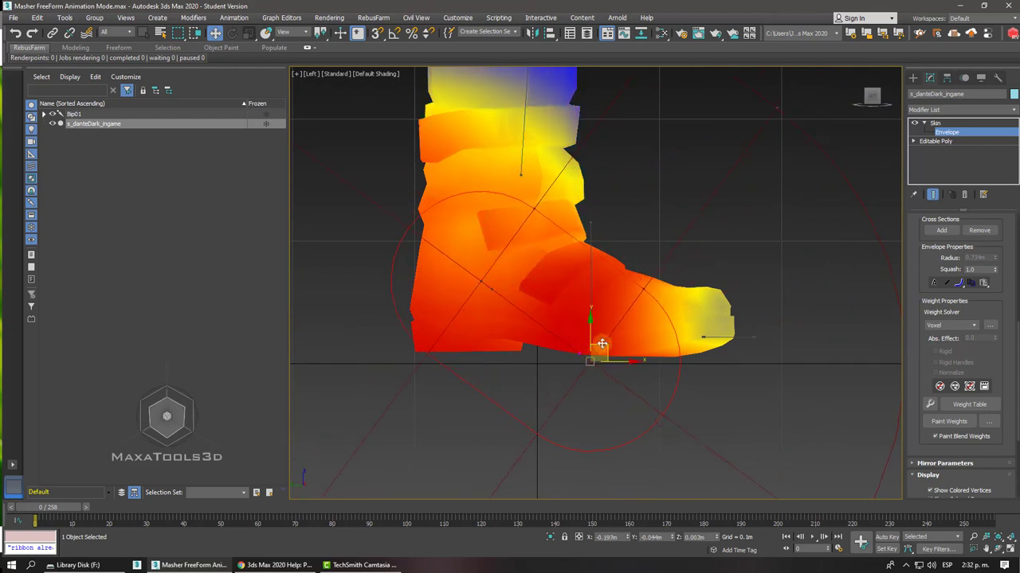
drag(598, 348, 642, 297)
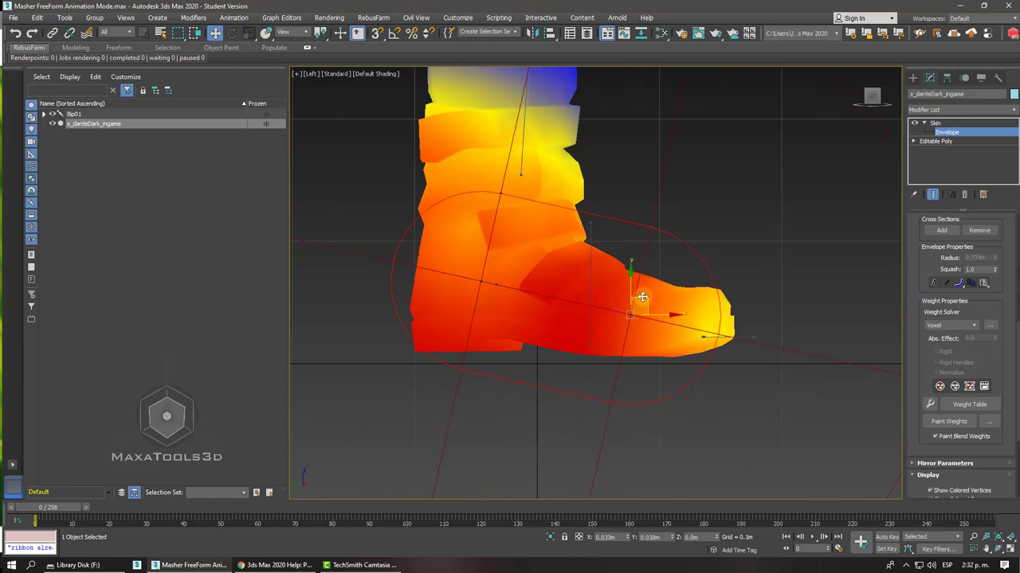
Step: Shift the foot envelope right and back left, then orbit to check the boot's weighting
alt+middle_drag(642, 297, 626, 214)
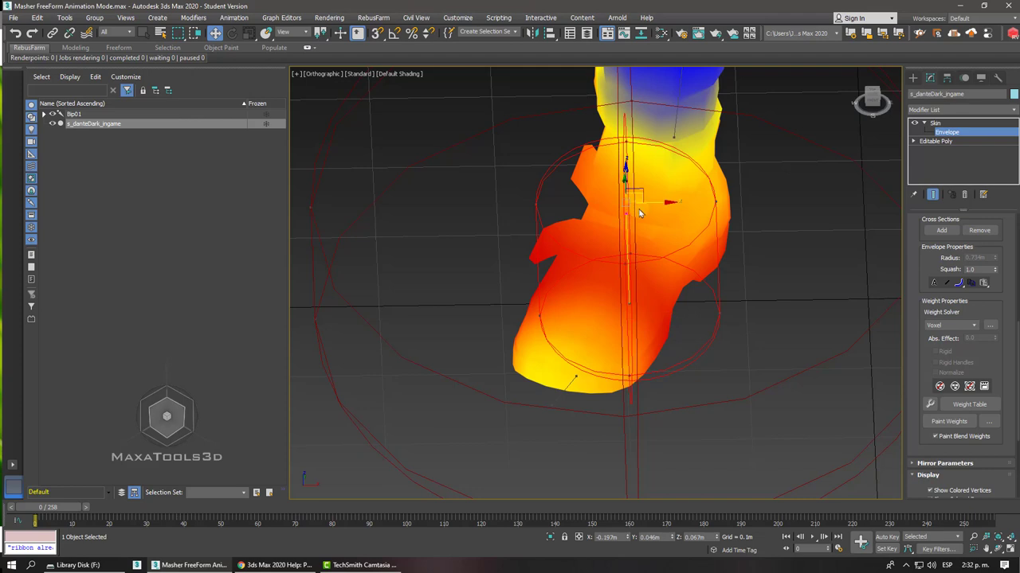
drag(650, 205, 664, 239)
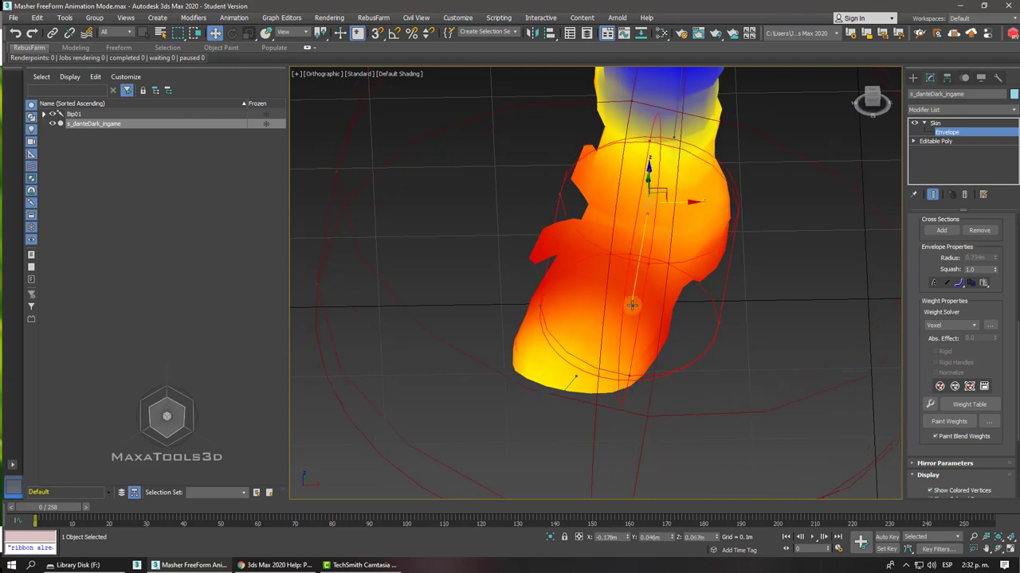
drag(649, 313, 625, 312)
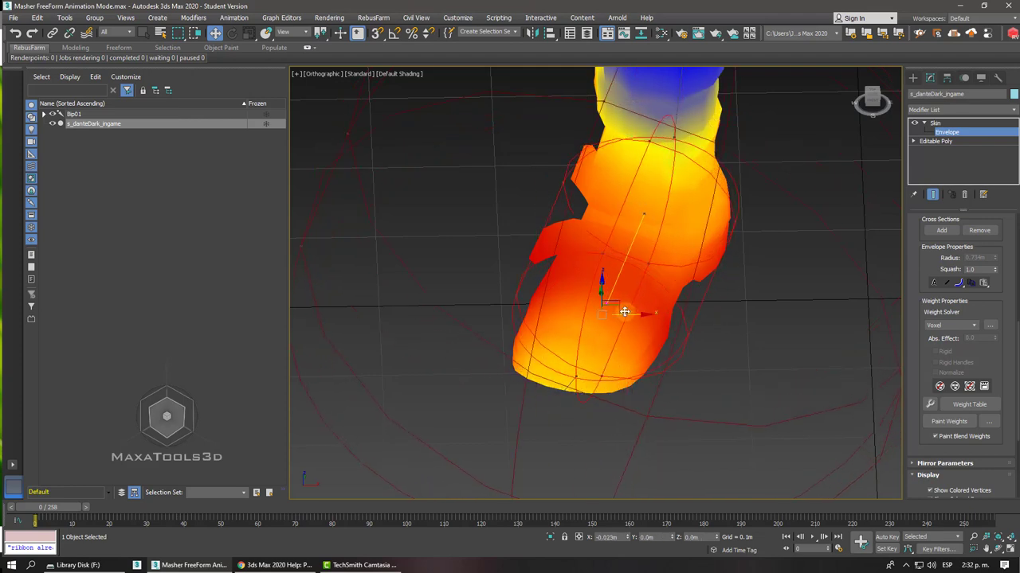
alt+middle_drag(624, 311, 623, 312)
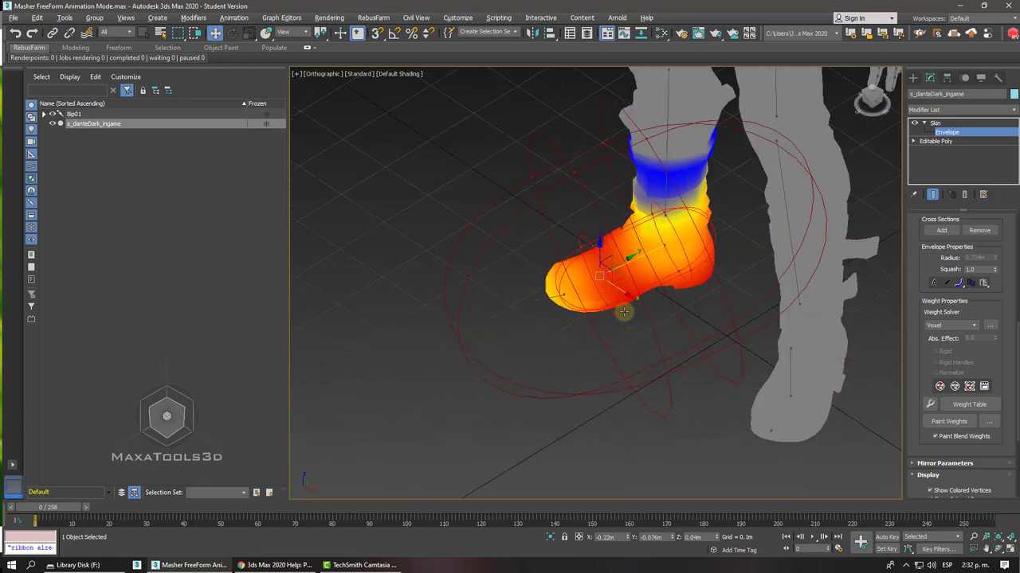
scroll(624, 312, up, 3)
scroll(626, 315, up, 2)
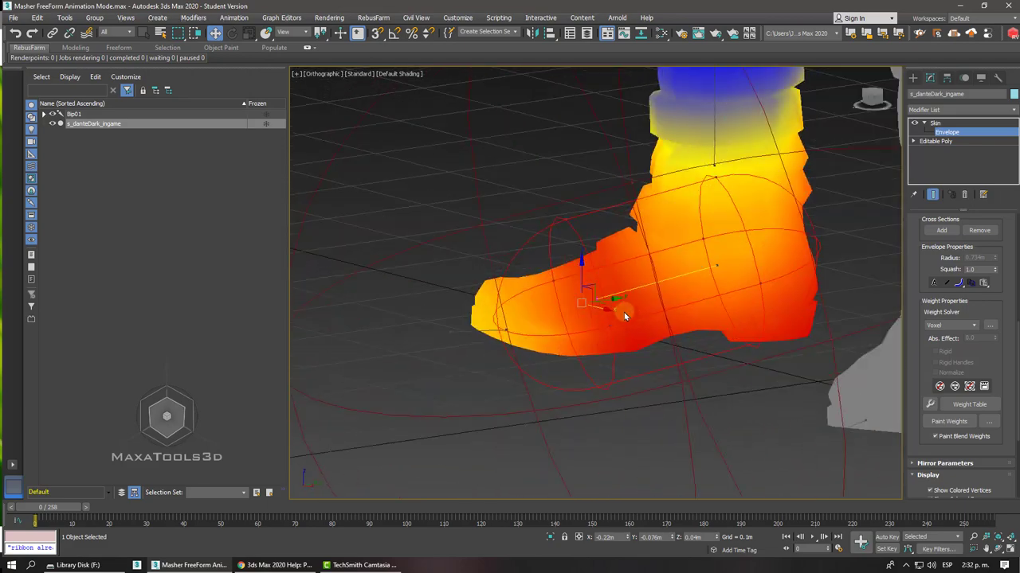
alt+middle_drag(625, 317, 625, 316)
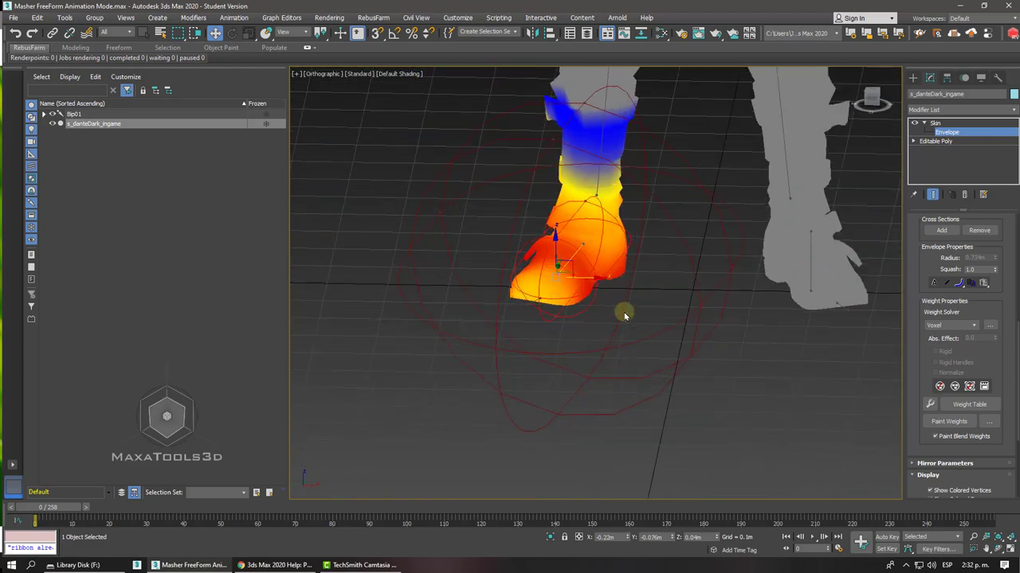
Step: Nudge the foot's outer envelope boundary slightly down and to the right
click(687, 160)
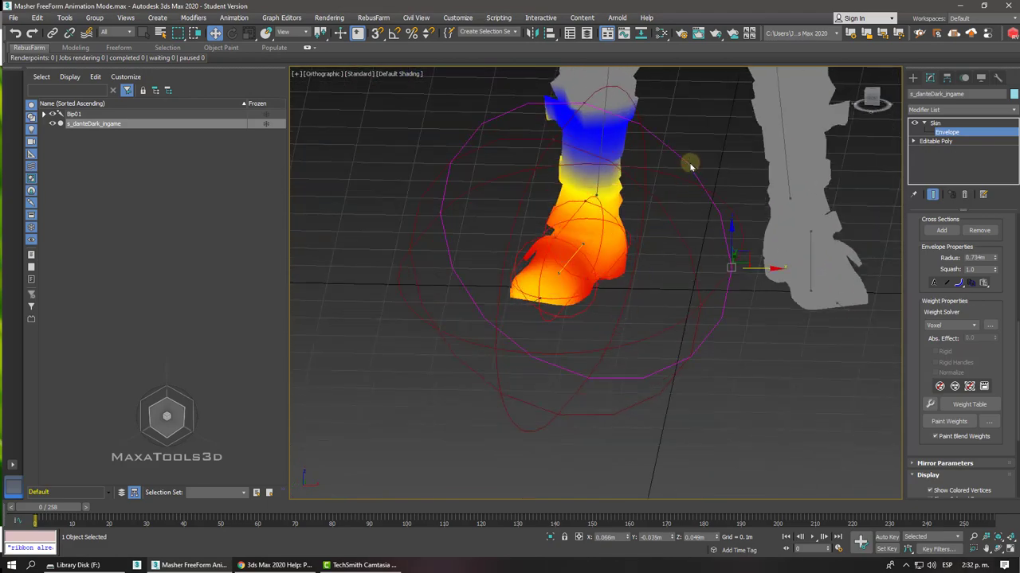
mouse_move(687, 159)
alt+middle_down()
mouse_move(715, 150)
mouse_move(610, 213)
mouse_move(643, 260)
mouse_move(622, 260)
alt+middle_up()
drag(591, 235, 597, 241)
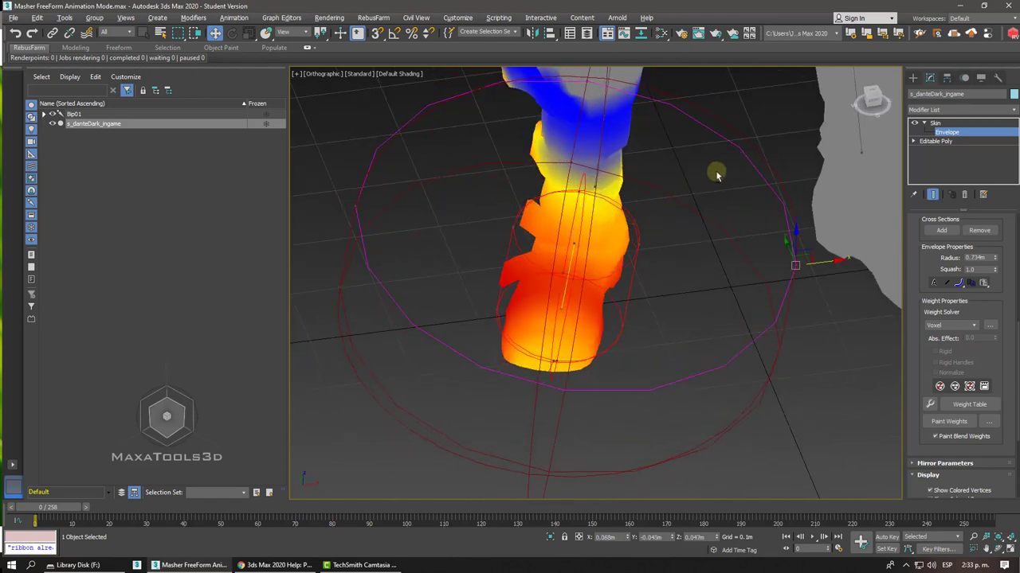
Step: Show the enveloped boot in Perspective view, zoomed in
alt+middle_drag(713, 171, 690, 182)
scroll(692, 185, down, 3)
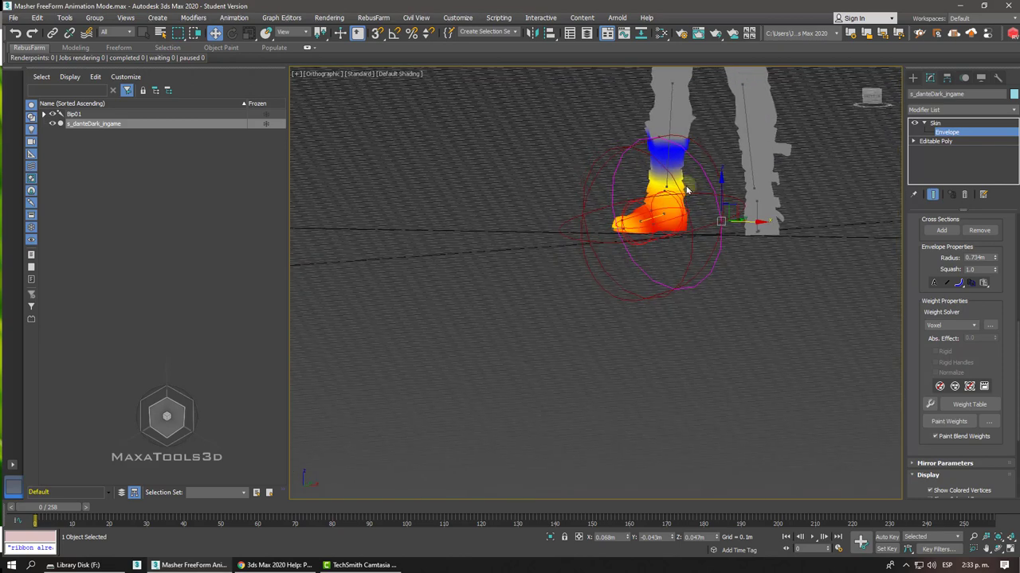
key(p)
scroll(688, 187, down, 5)
scroll(687, 189, up, 5)
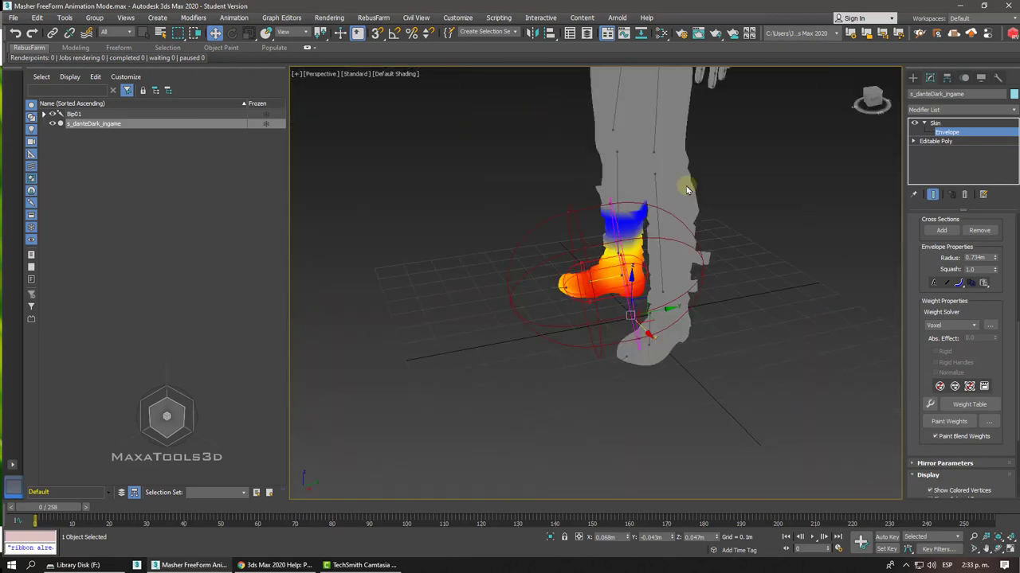
scroll(683, 187, up, 3)
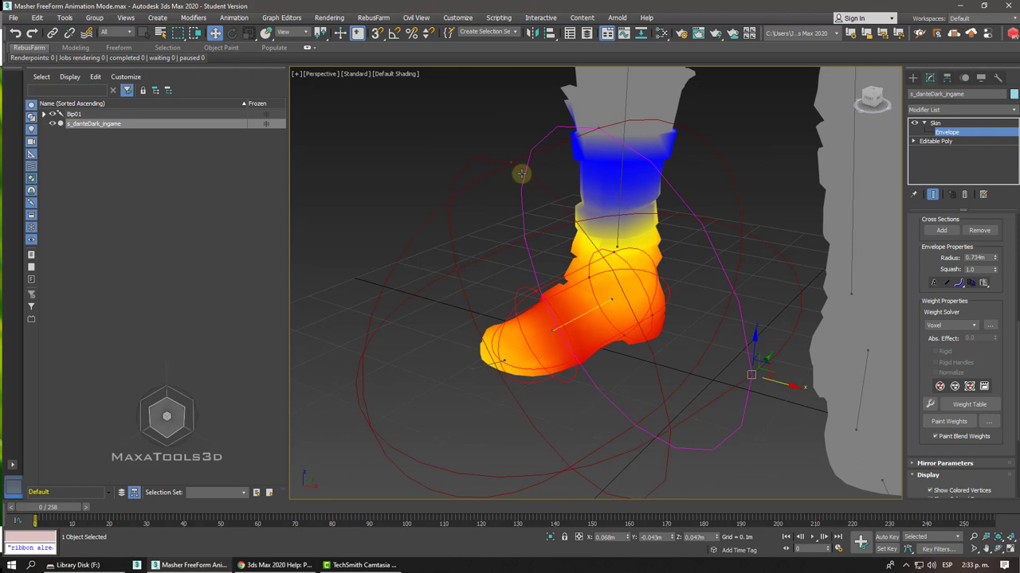
Step: Shrink the foot envelope's outer radii from 0.734 to 0.316 and 0.272
click(622, 142)
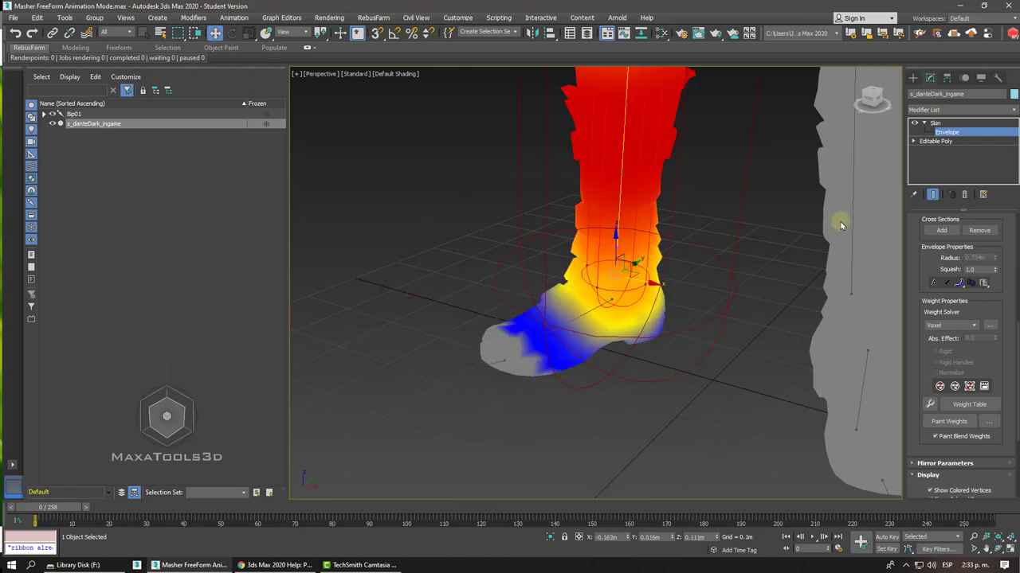
drag(923, 250, 924, 274)
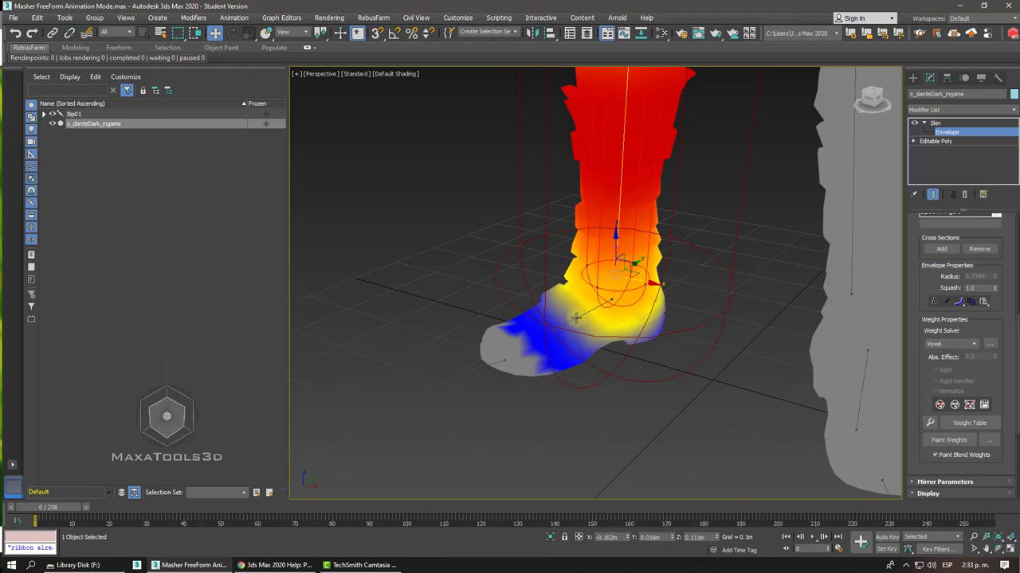
click(575, 318)
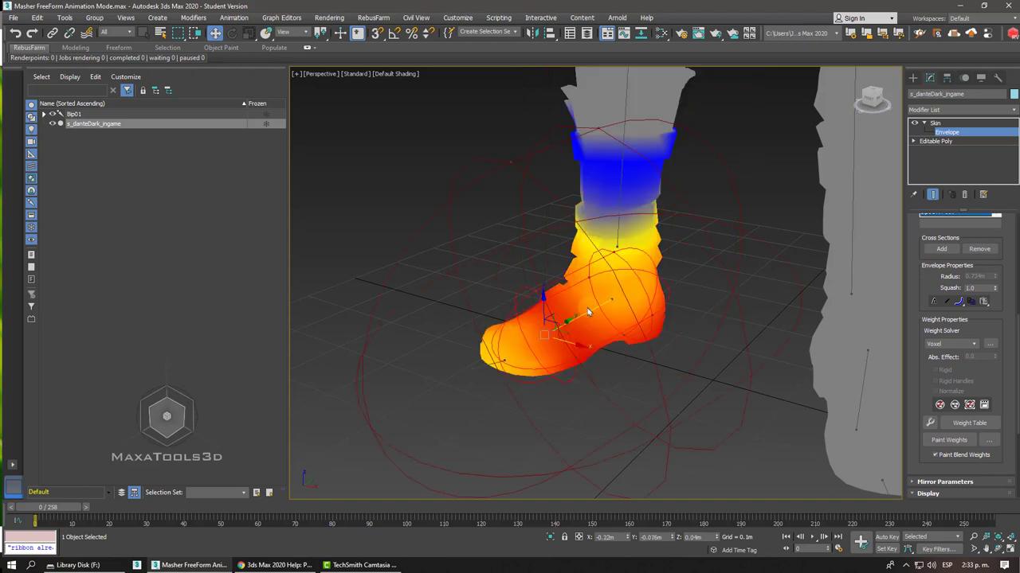
click(685, 208)
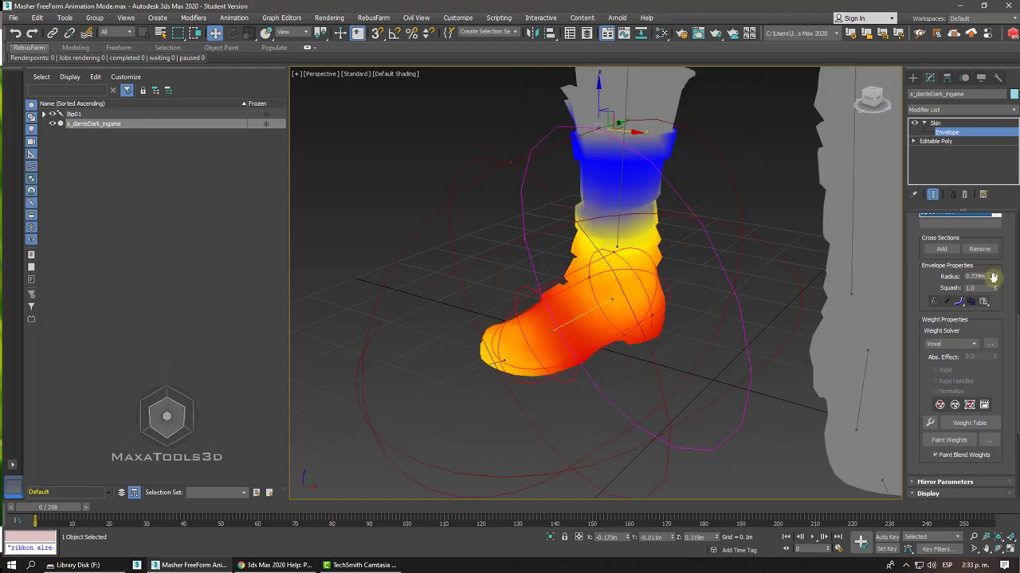
drag(994, 280, 986, 316)
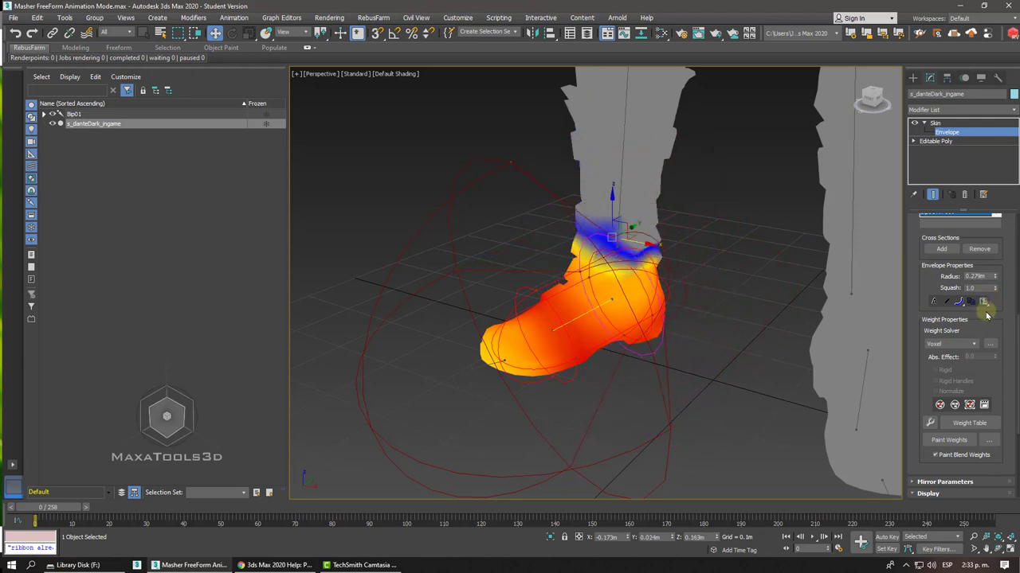
click(484, 158)
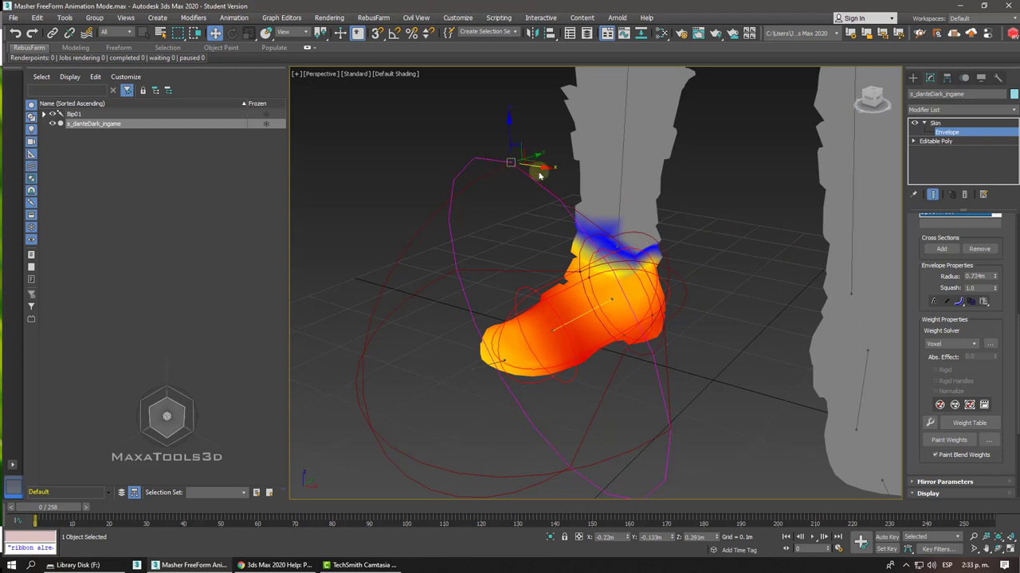
drag(995, 278, 986, 312)
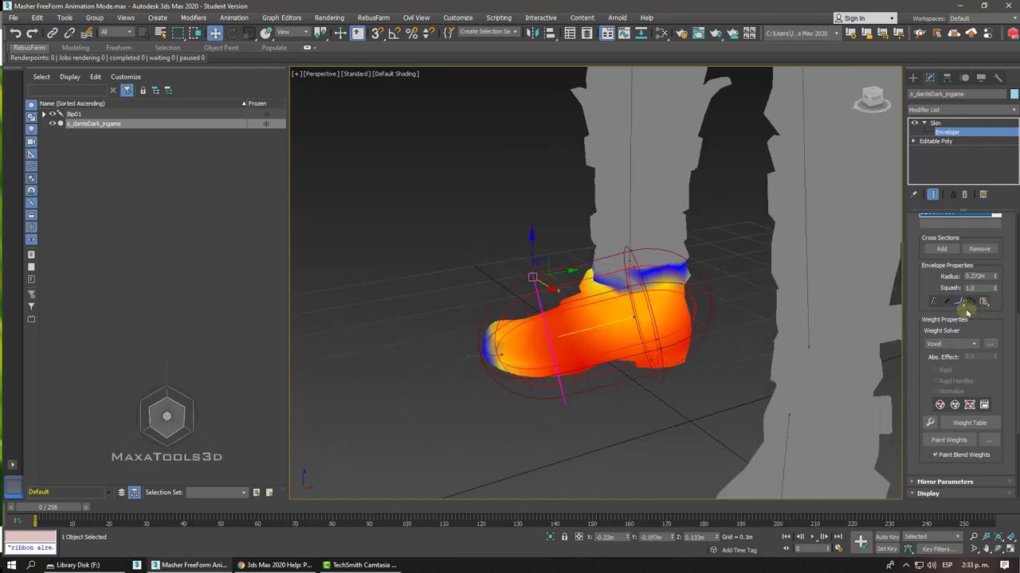
alt+middle_drag(741, 302, 621, 289)
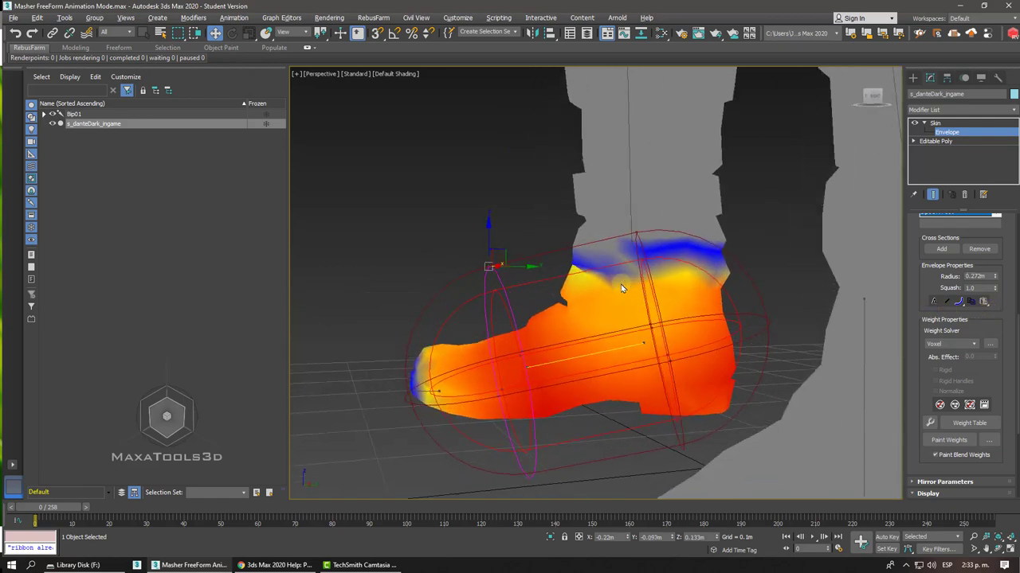
scroll(622, 281, up, 2)
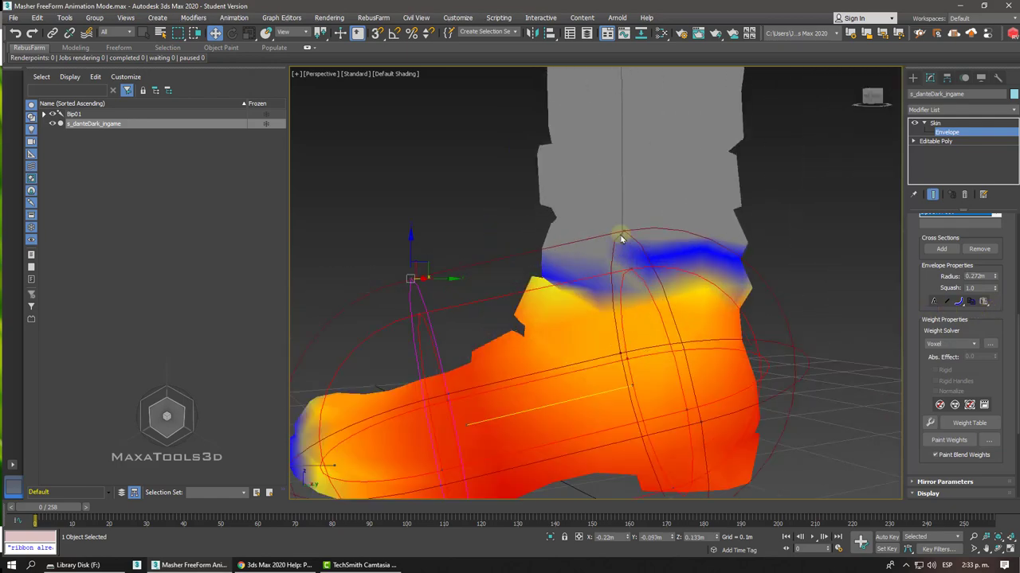
Step: Enlarge the foot envelope's ankle-end radius to 0.379
click(619, 228)
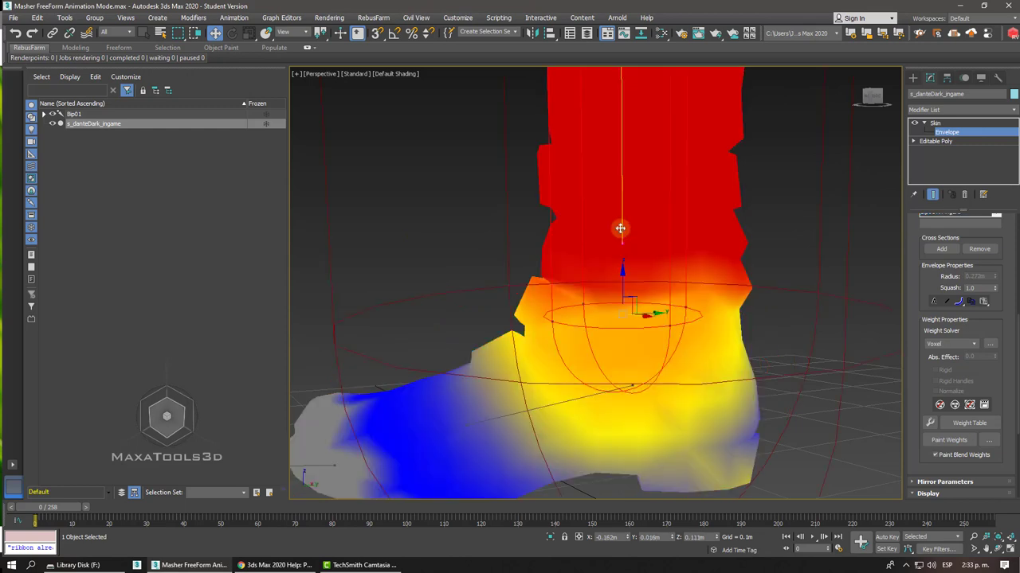
click(588, 396)
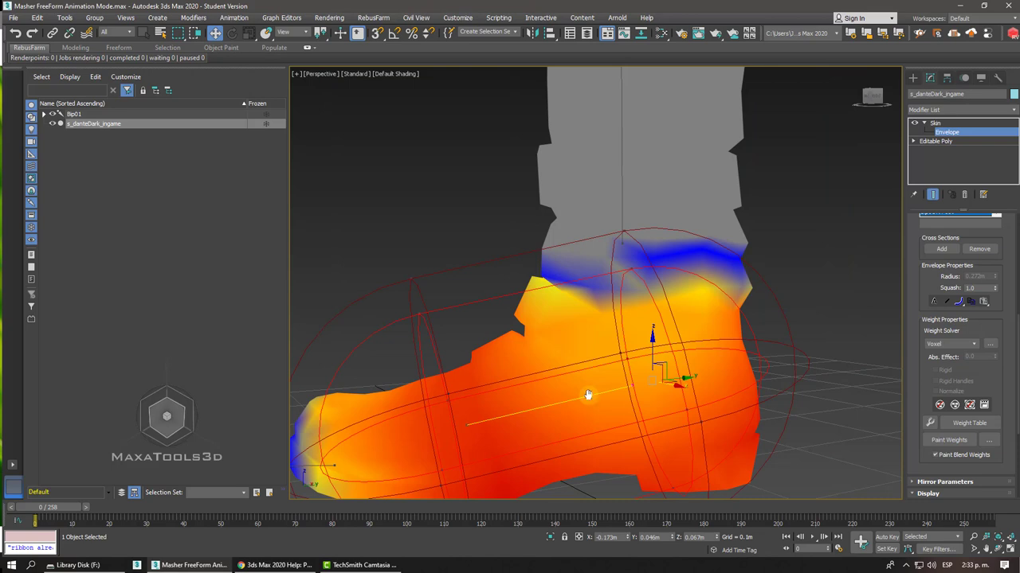
click(639, 247)
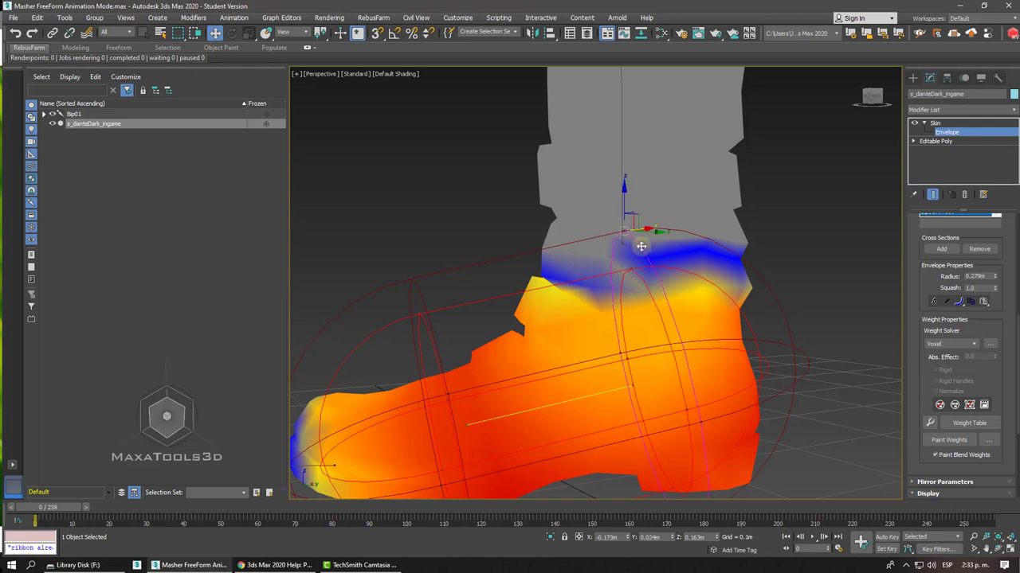
drag(997, 277, 989, 259)
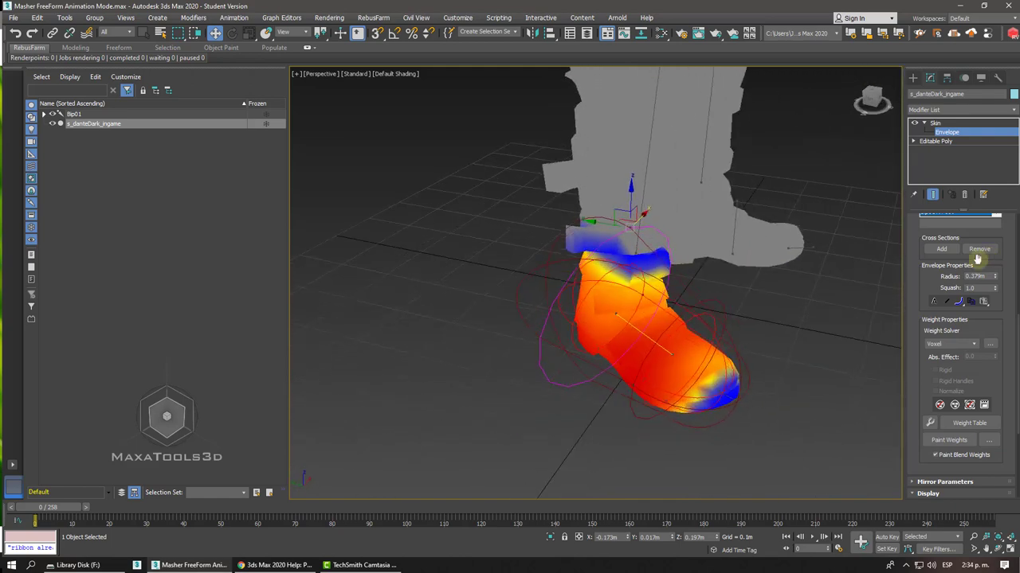
Step: Shift the foot envelope's end point and shrink its inner and outer cross-sections to 0.272m and 0.306m
scroll(821, 319, up, 5)
scroll(803, 328, down, 3)
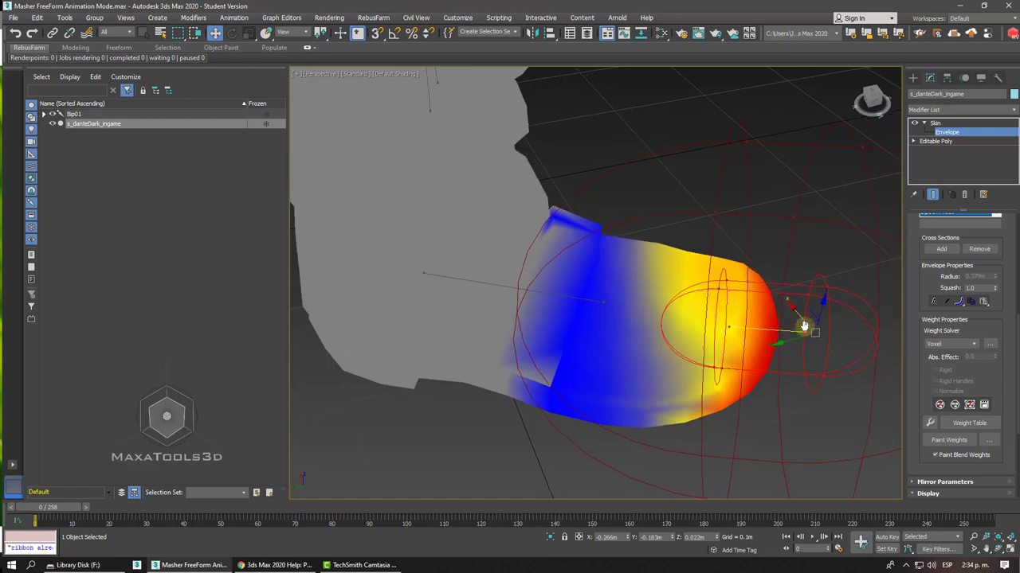
click(701, 159)
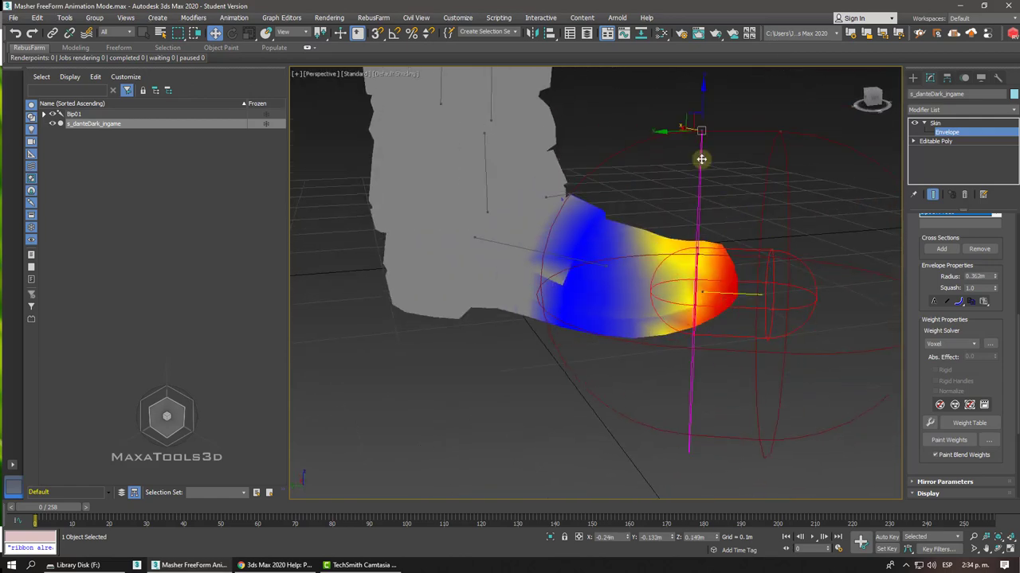
drag(701, 159, 782, 183)
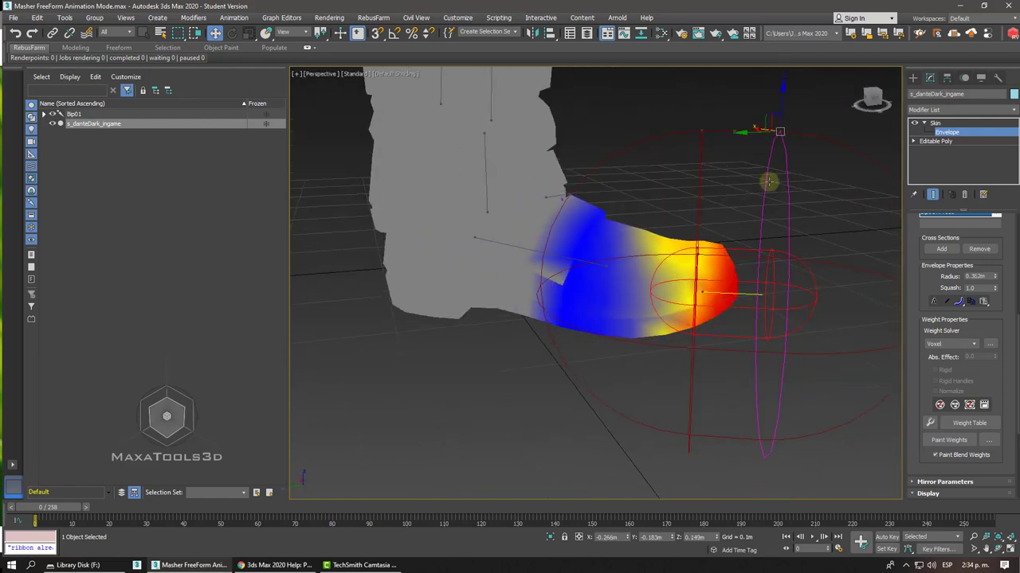
click(697, 184)
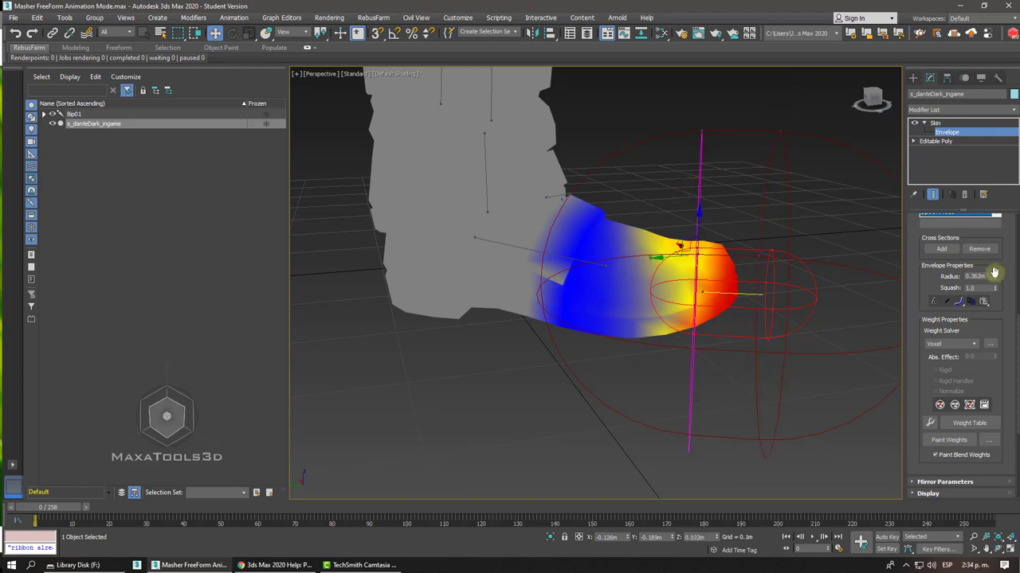
drag(995, 276, 991, 291)
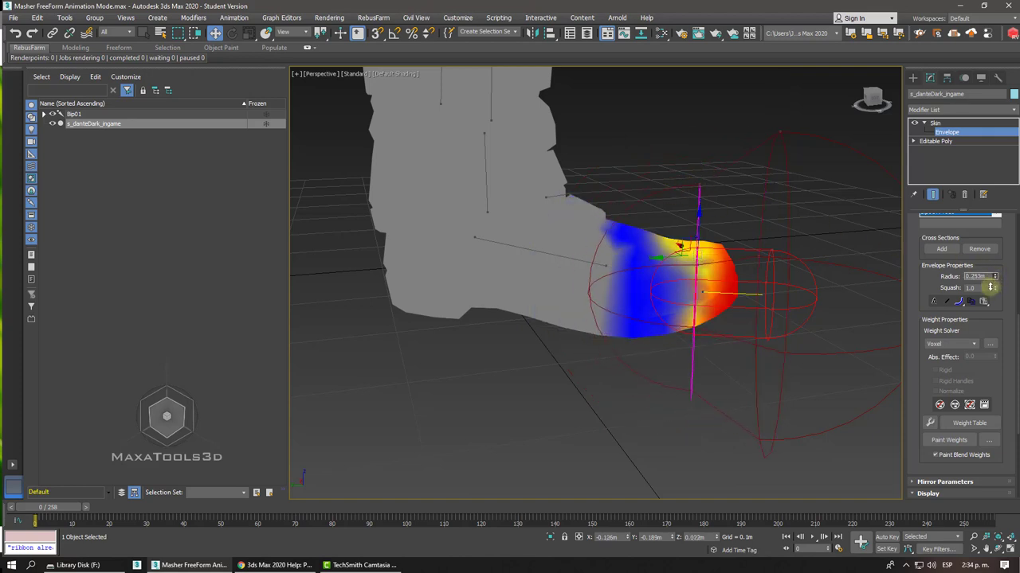
click(785, 193)
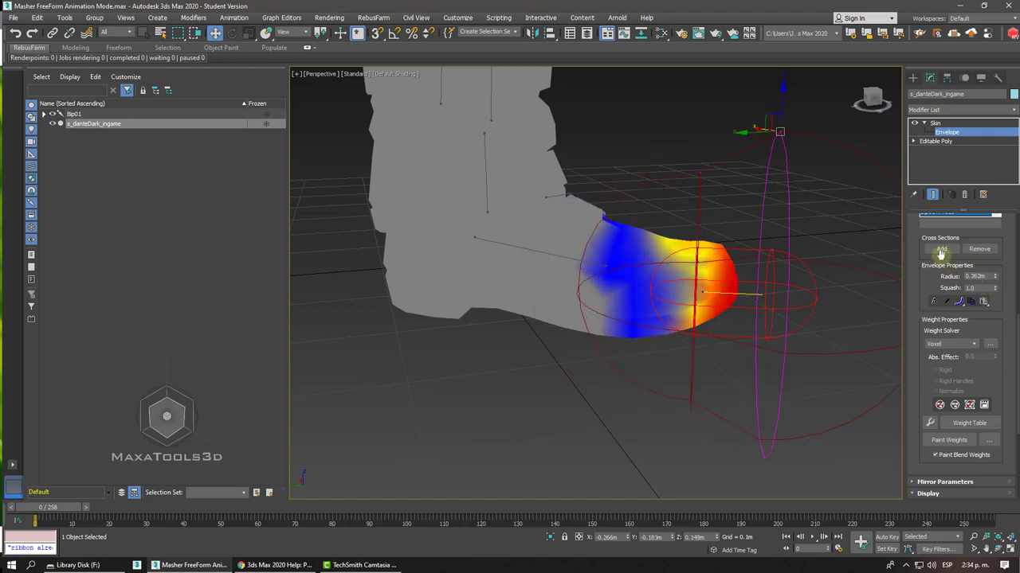
drag(994, 278, 990, 302)
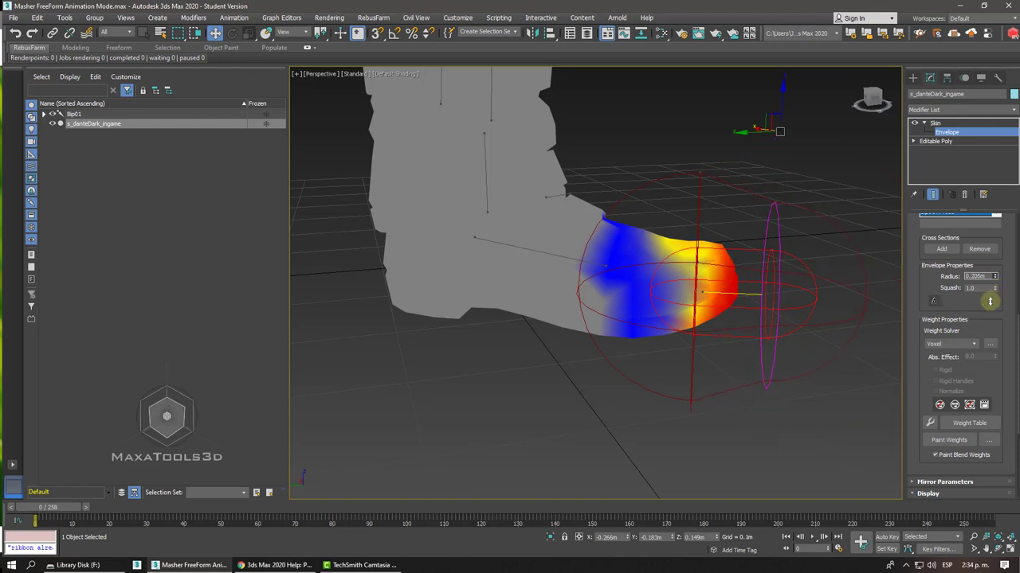
Step: Pull the foot envelope's inner and outer end points in toward the boot mesh
alt+middle_drag(876, 295, 838, 292)
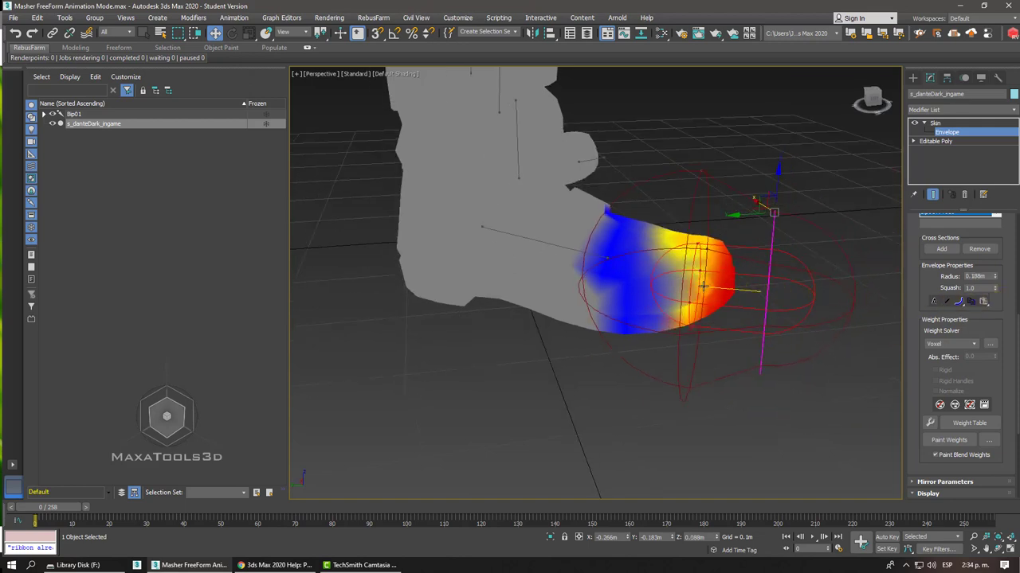
click(702, 287)
alt+middle_drag(702, 287, 681, 276)
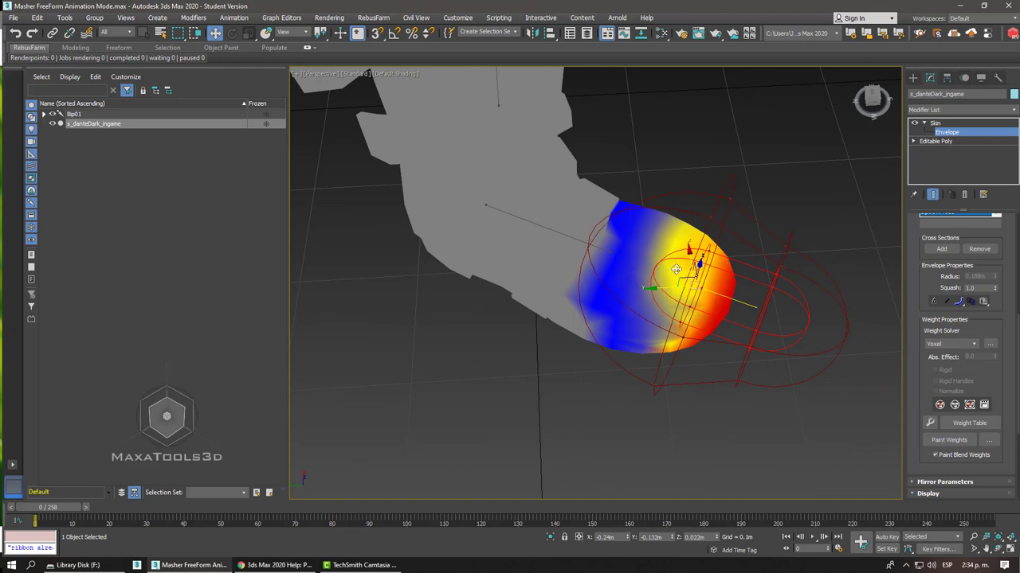
drag(675, 270, 642, 265)
click(739, 306)
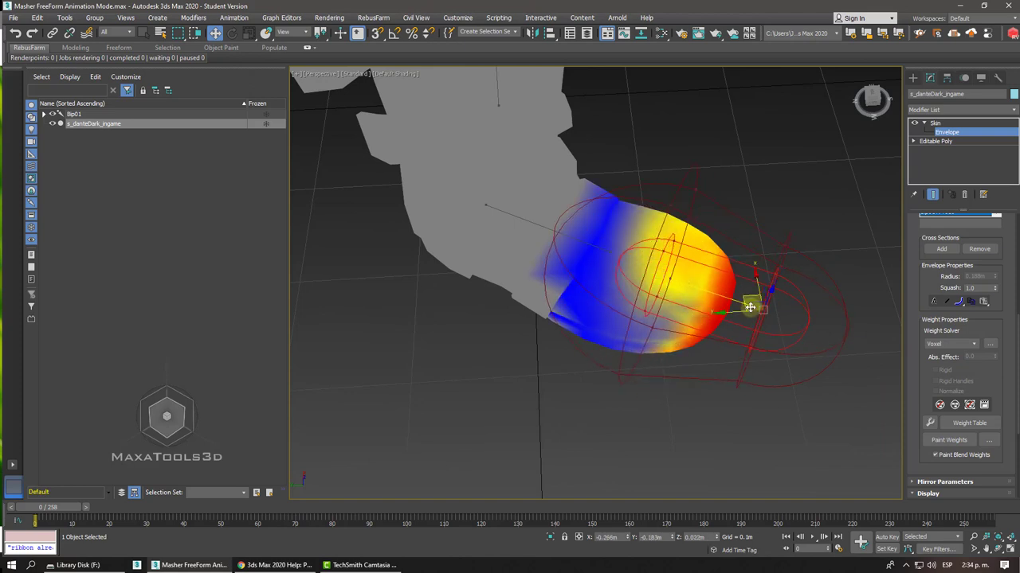
drag(744, 298, 715, 293)
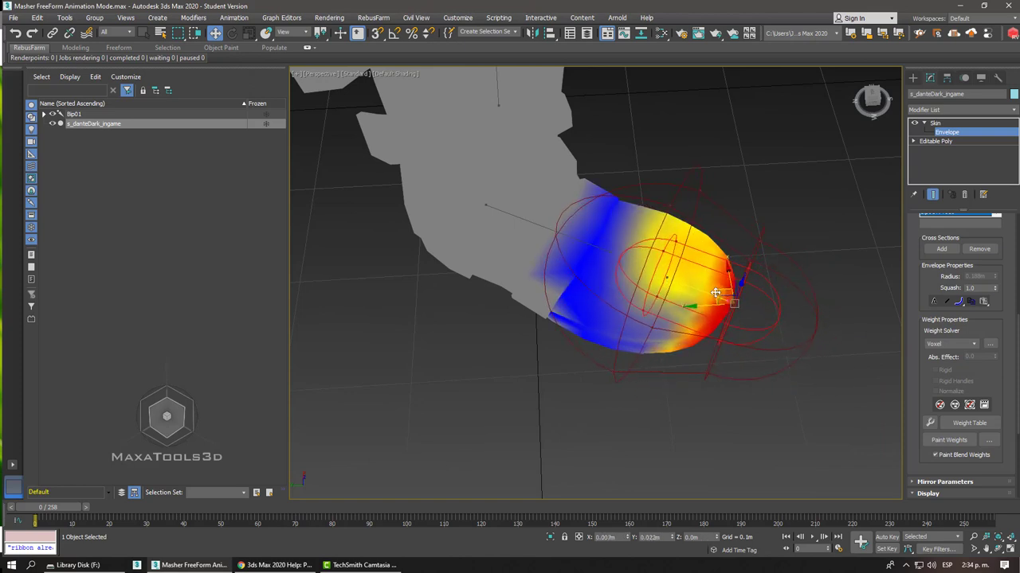
alt+middle_drag(715, 293, 689, 285)
Step: Fine-tune the end point positions so the weighting peaks red at the toe tip
scroll(689, 285, up, 2)
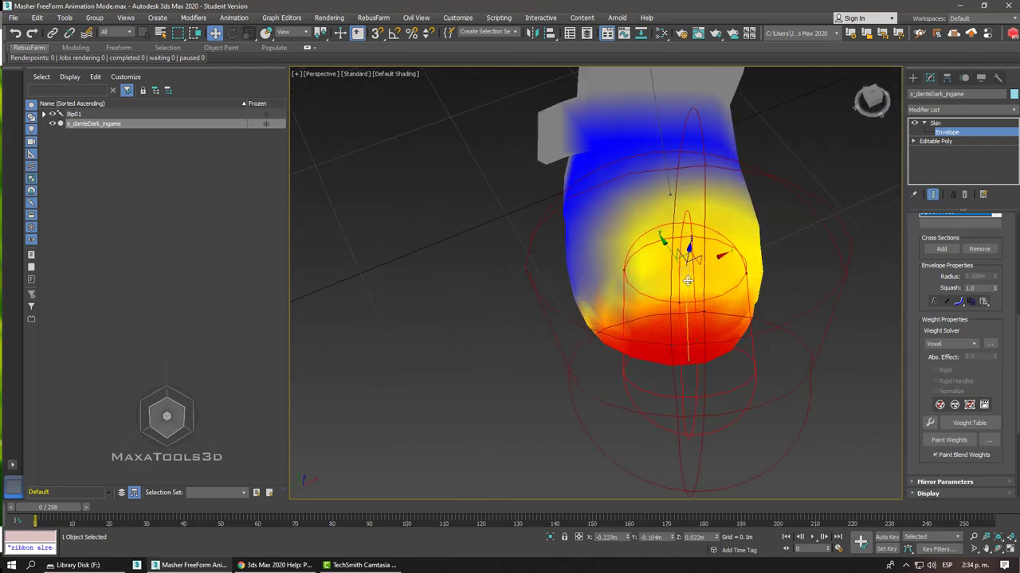
drag(692, 255, 690, 257)
alt+middle_drag(690, 254, 691, 249)
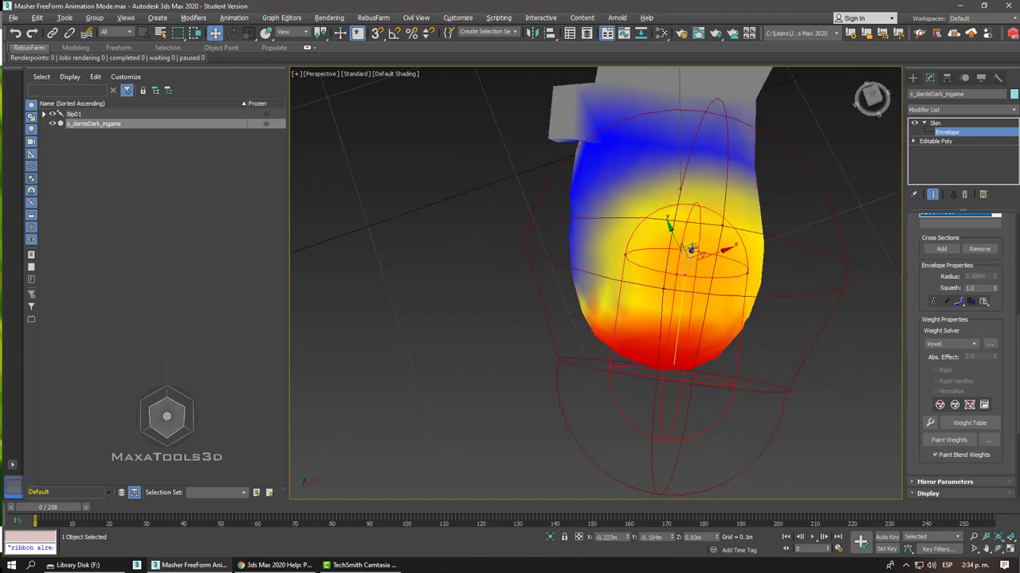
mouse_move(698, 247)
mouse_down()
mouse_move(675, 246)
mouse_move(678, 253)
mouse_up()
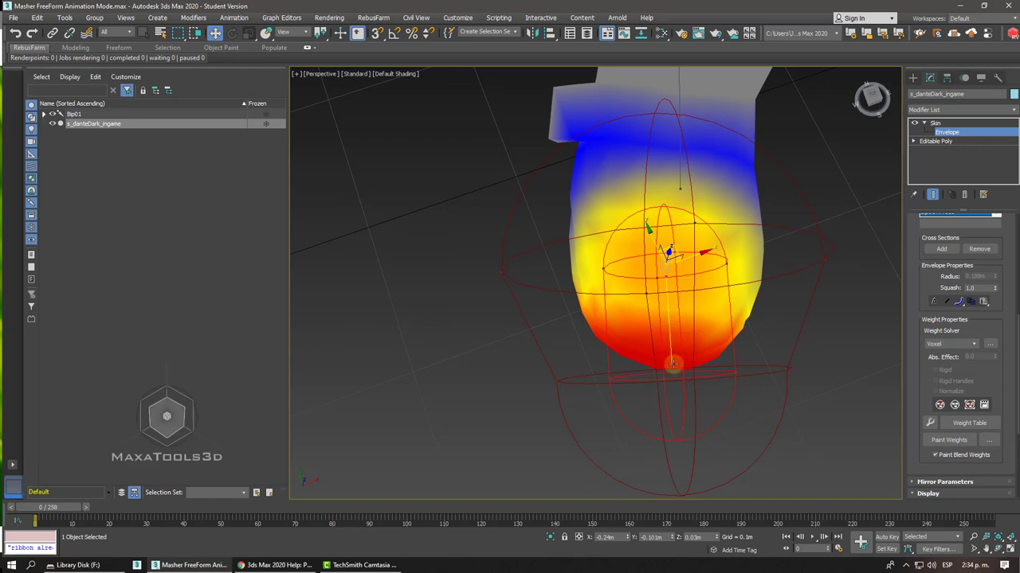
drag(684, 360, 690, 346)
mouse_move(691, 352)
alt+middle_down()
mouse_move(669, 355)
mouse_move(692, 351)
alt+middle_up()
drag(688, 349, 674, 355)
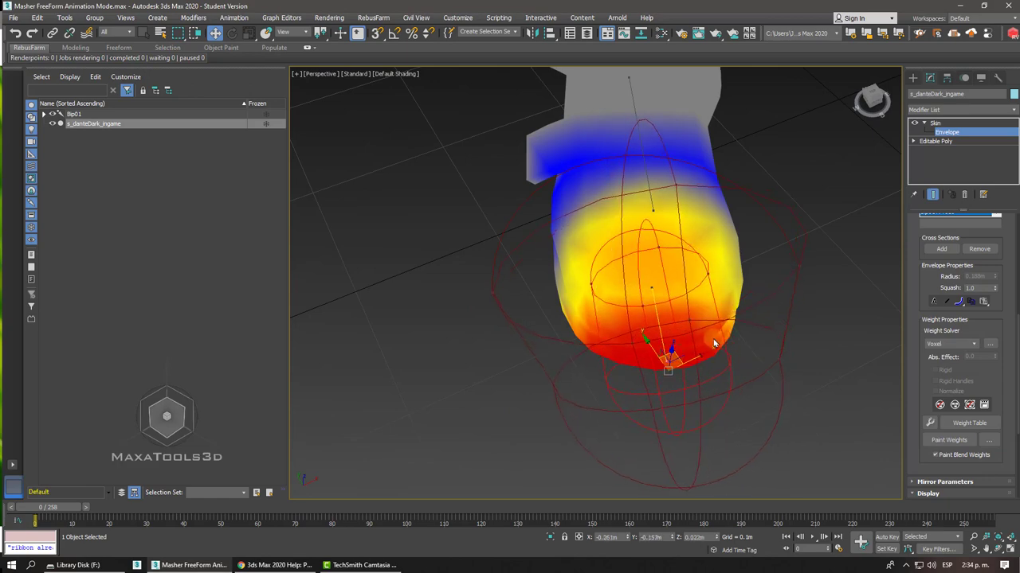
mouse_move(715, 344)
alt+middle_down()
mouse_move(705, 337)
mouse_move(757, 311)
alt+middle_up()
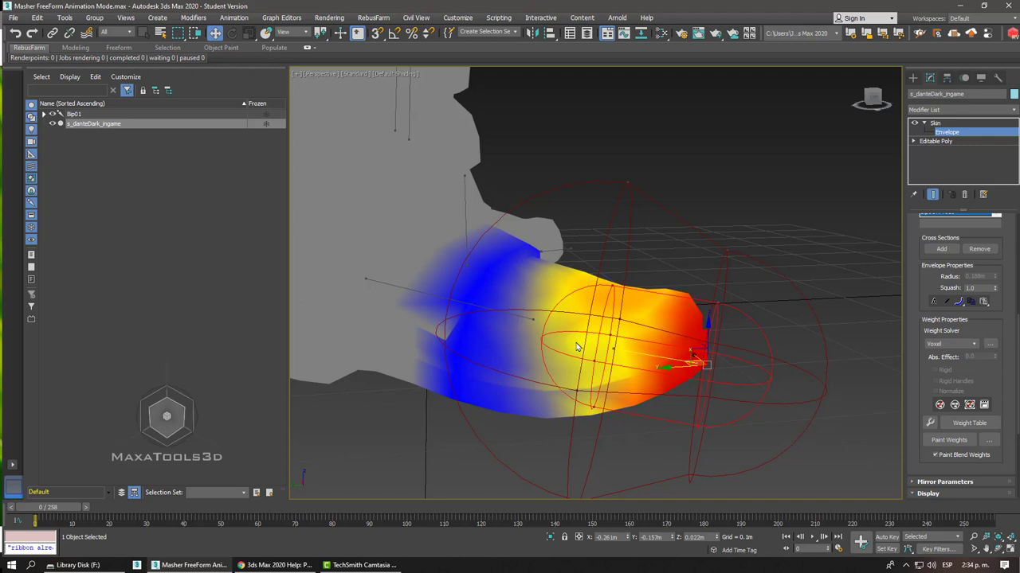
Step: Nudge the foot envelope's end point slightly left, checking the weight colours from several angles
alt+middle_drag(577, 347, 583, 343)
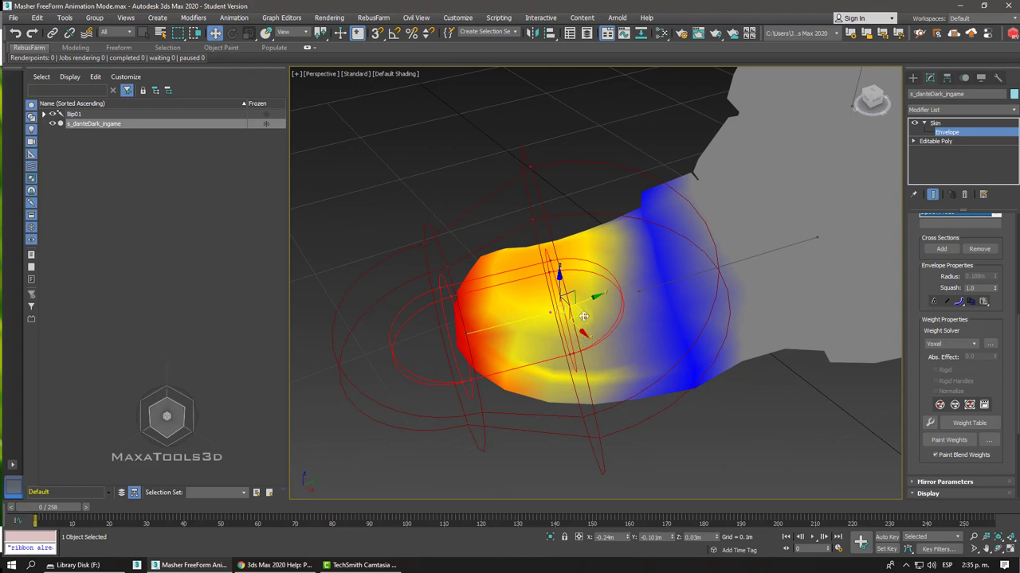
drag(583, 315, 586, 320)
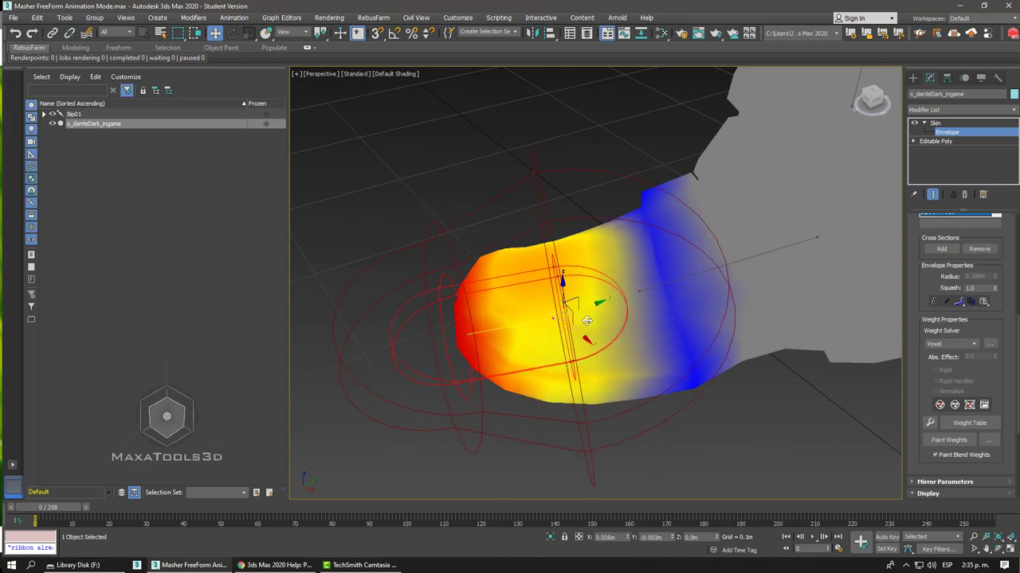
alt+middle_drag(587, 321, 578, 301)
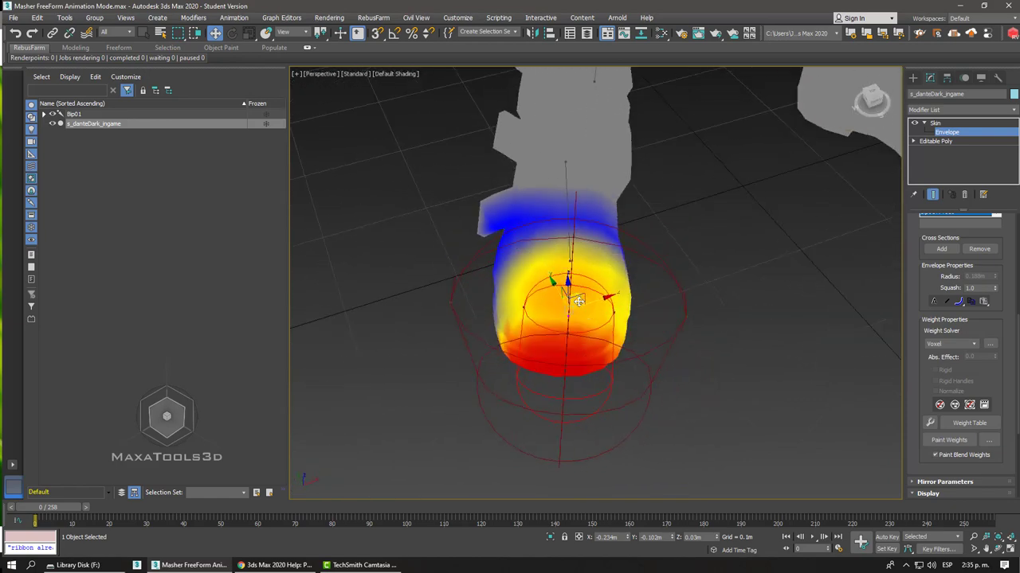
drag(579, 301, 571, 302)
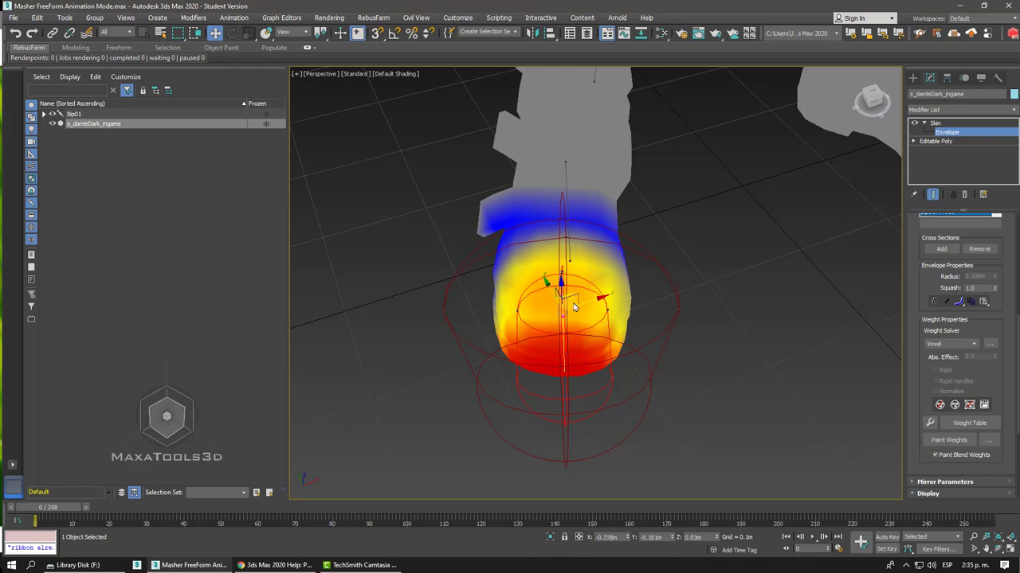
mouse_move(574, 307)
alt+middle_down()
mouse_move(587, 200)
mouse_move(632, 316)
alt+middle_up()
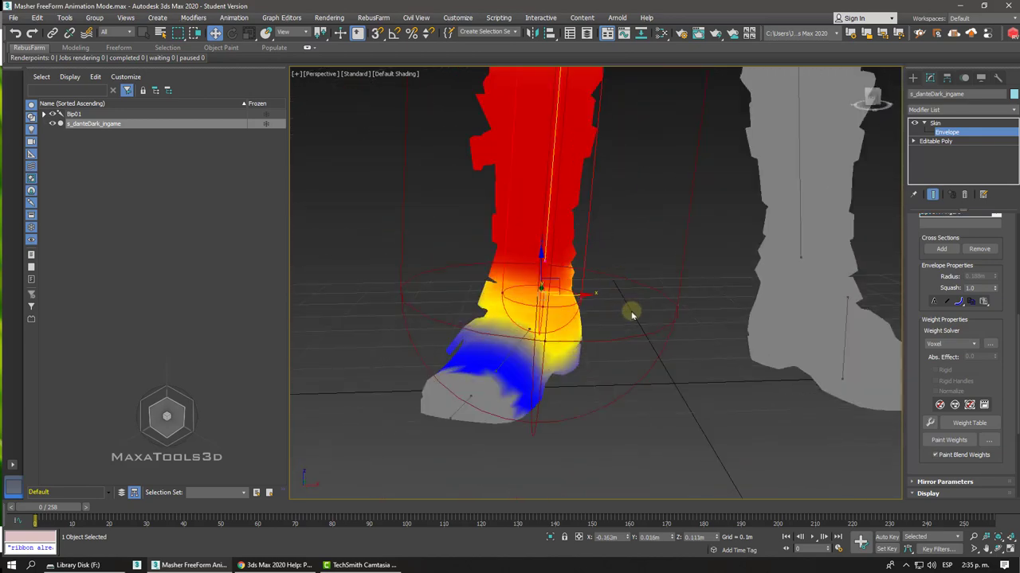
Step: Shrink the ankle and calf cross-section rings to 0.259m and 0.269m
click(642, 335)
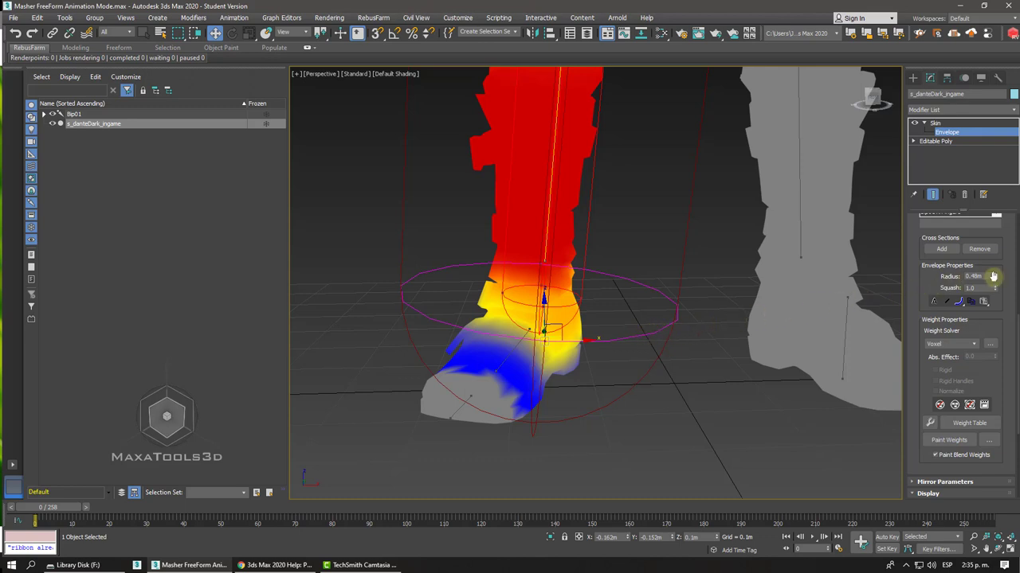
drag(994, 280, 985, 307)
scroll(860, 268, up, 3)
scroll(830, 274, up, 3)
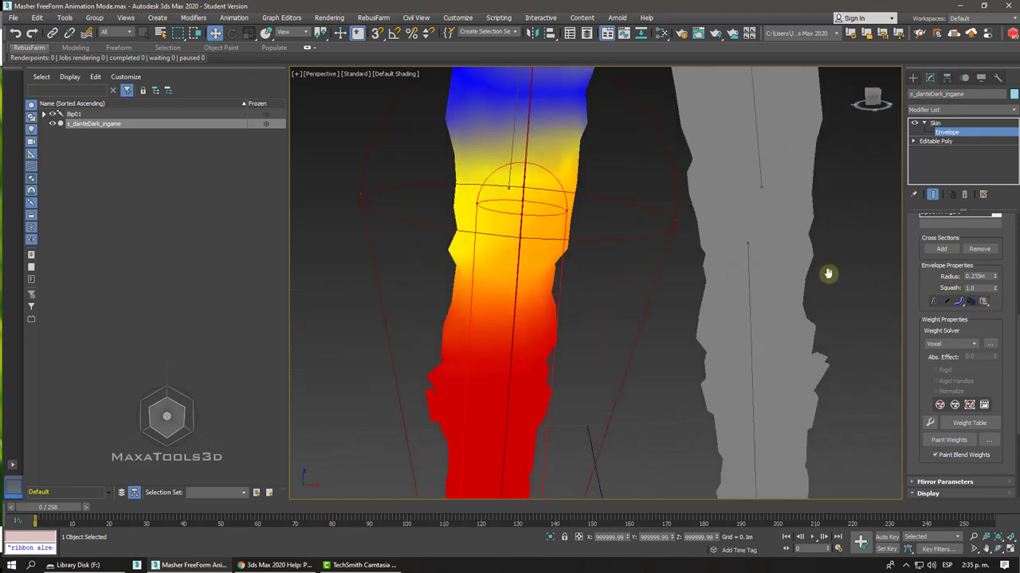
click(627, 234)
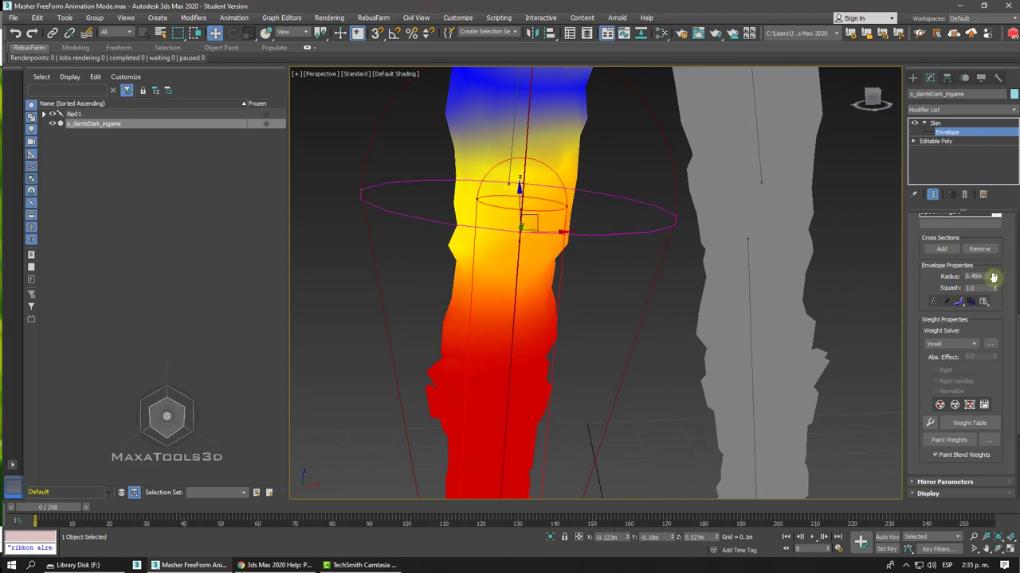
drag(994, 281, 986, 305)
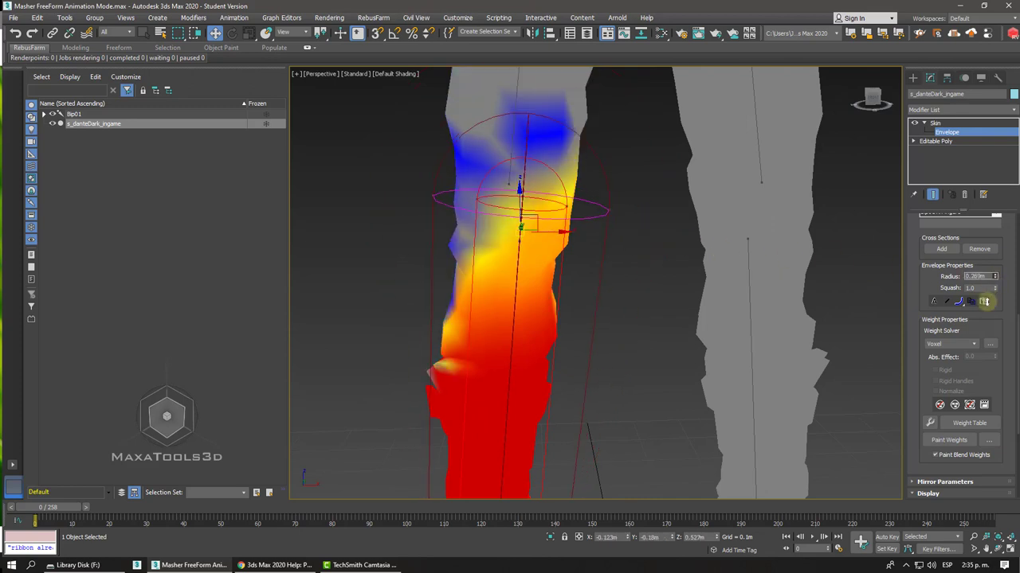
key(z)
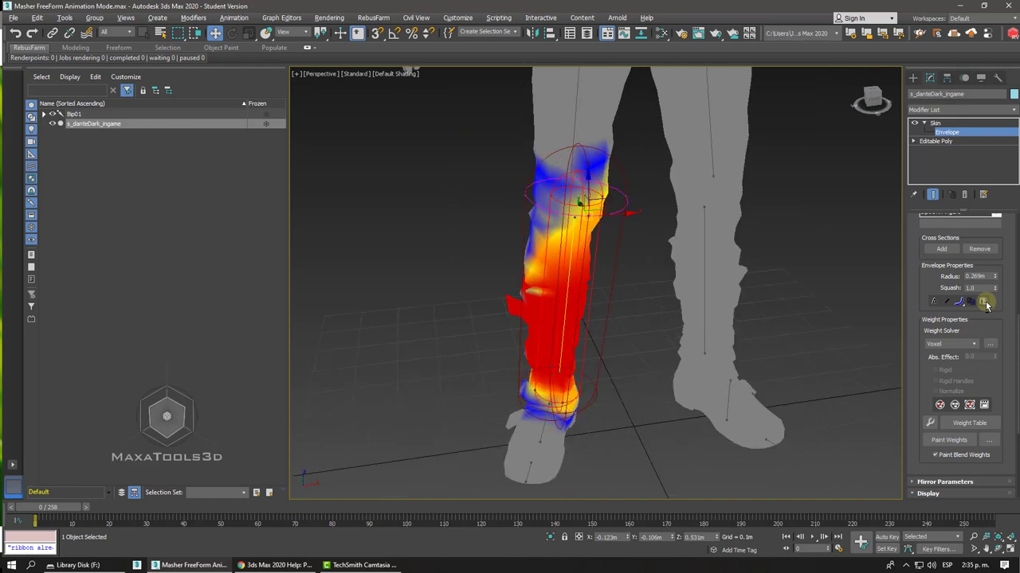
Step: Shift the lower-leg envelope slightly and widen the shin's upper cross-section radius to 0.331m
scroll(828, 326, up, 4)
scroll(701, 351, down, 1)
click(571, 372)
mouse_move(570, 372)
alt+middle_down()
mouse_move(579, 415)
mouse_move(582, 383)
alt+middle_up()
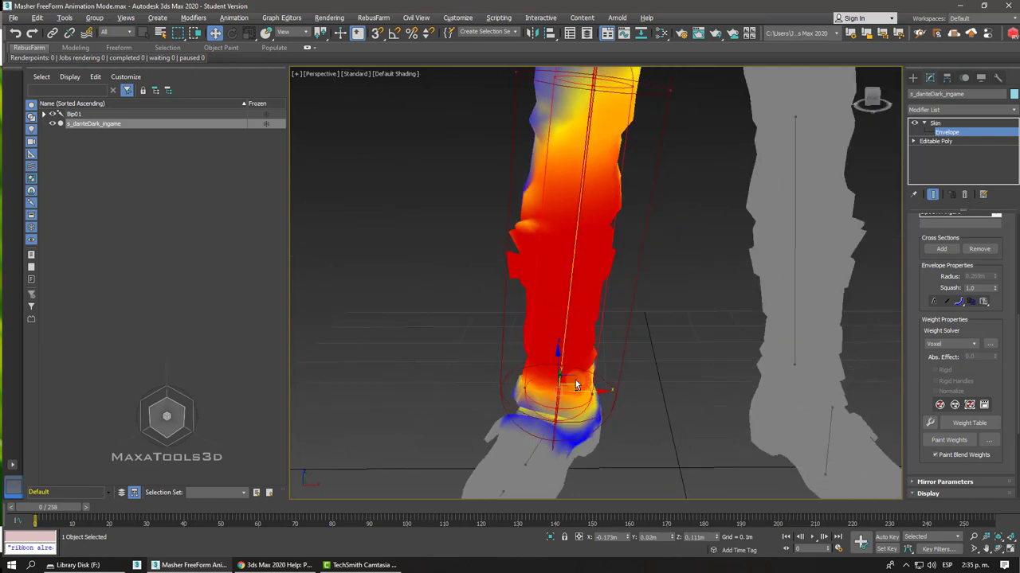
alt+middle_drag(582, 383, 576, 225)
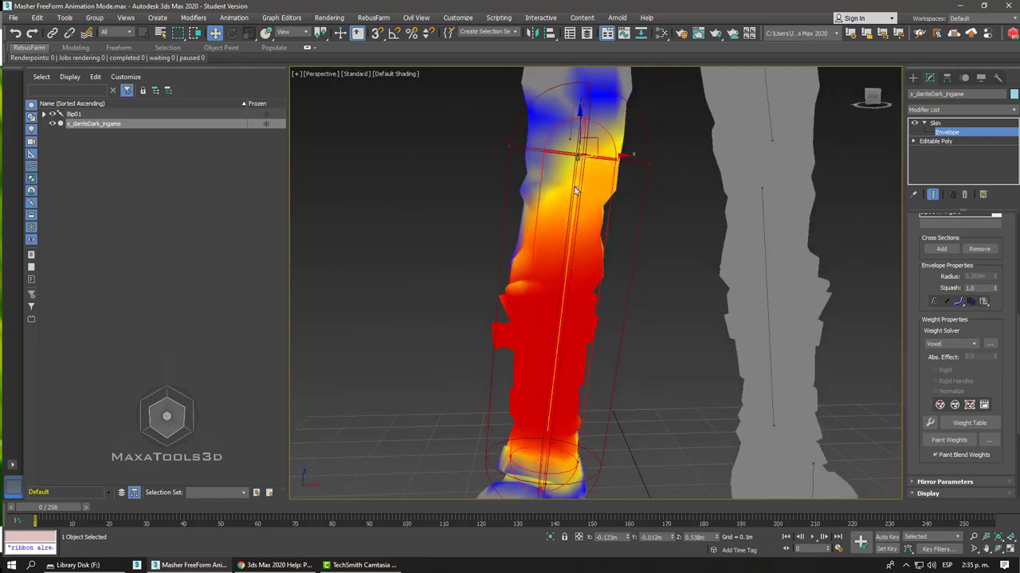
mouse_move(573, 186)
alt+middle_down()
mouse_move(586, 155)
mouse_move(576, 136)
mouse_move(579, 151)
mouse_move(548, 153)
alt+middle_up()
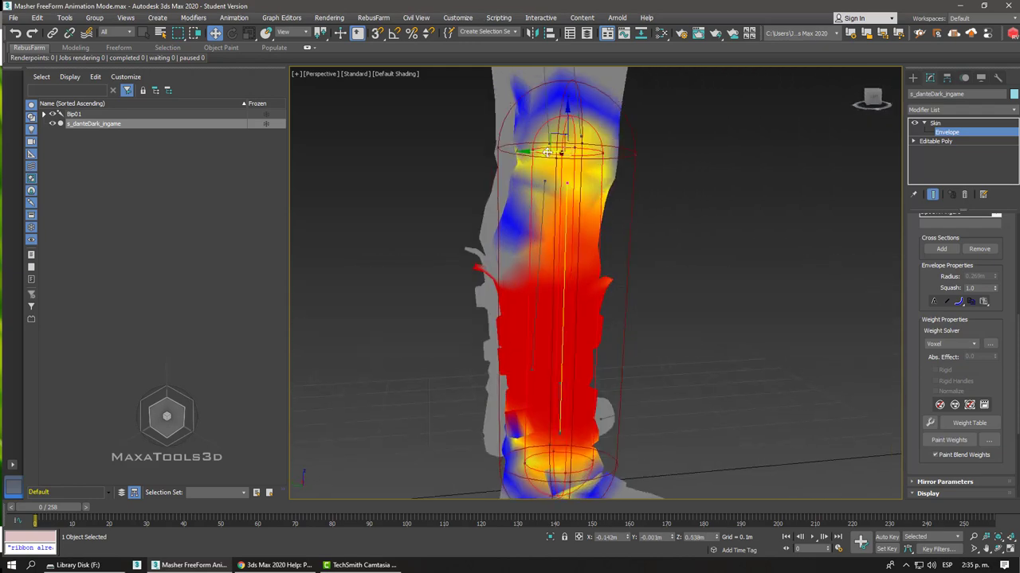
drag(542, 153, 534, 163)
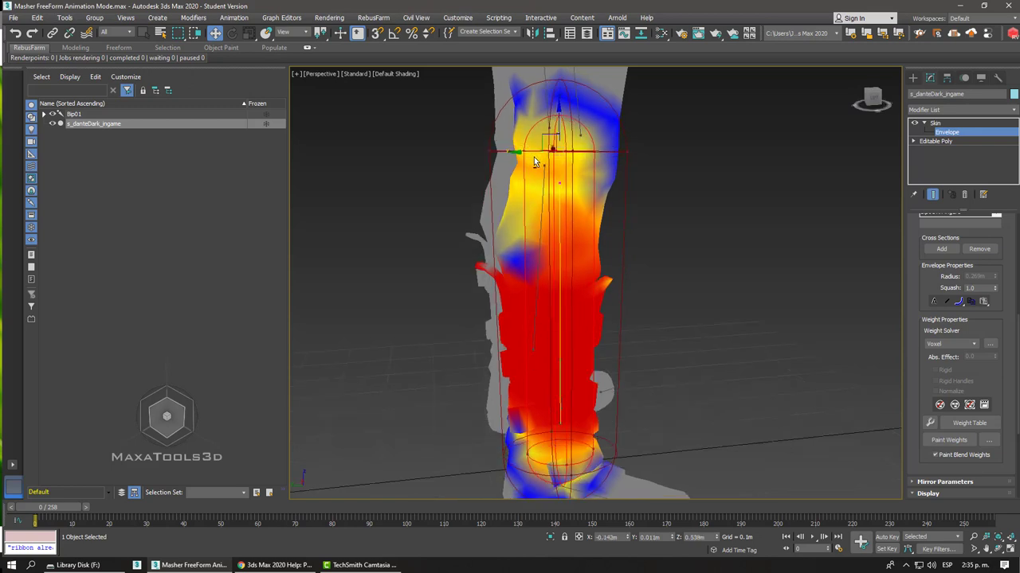
alt+middle_drag(534, 157, 509, 157)
click(490, 156)
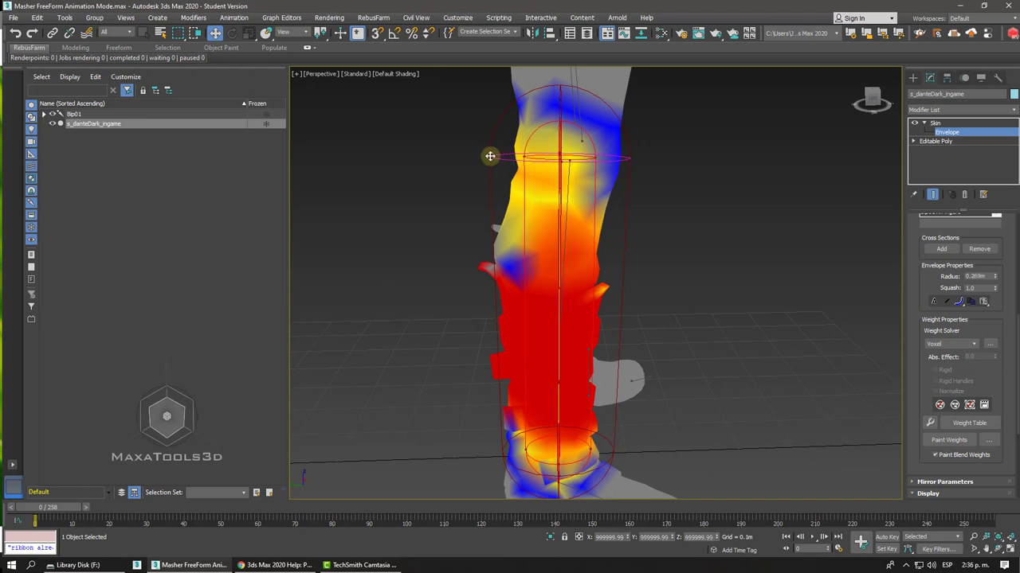
drag(994, 277, 983, 263)
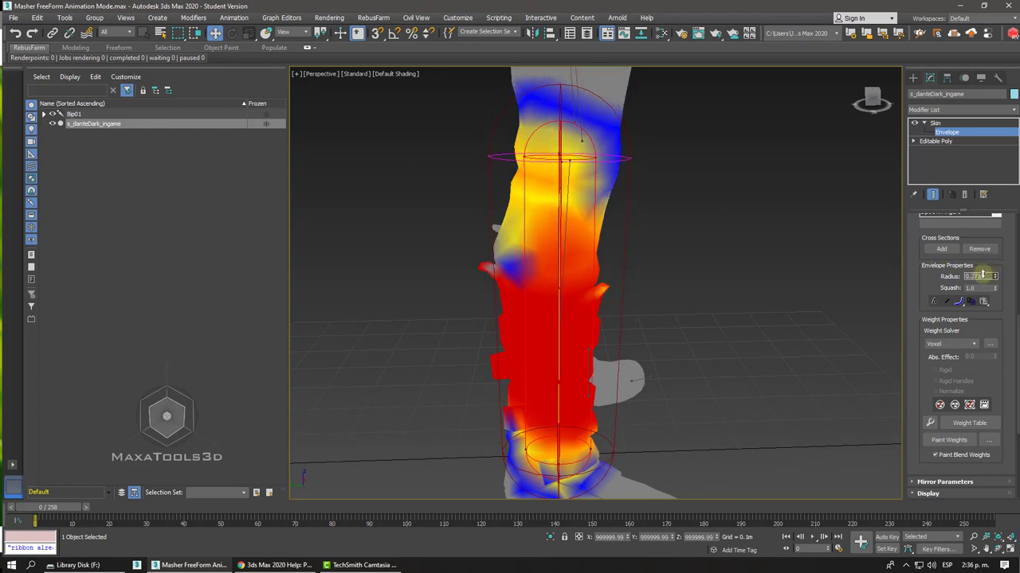
key(z)
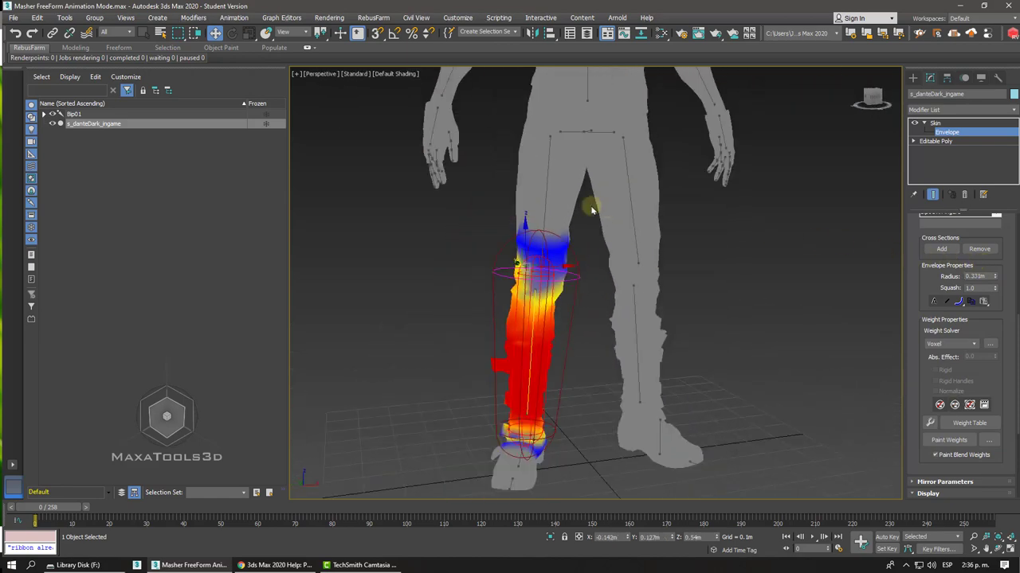
Step: Shrink the thigh envelope's knee cross-section to 0.436m and its upper cross-section to 0.348m
click(543, 202)
scroll(543, 202, up, 1)
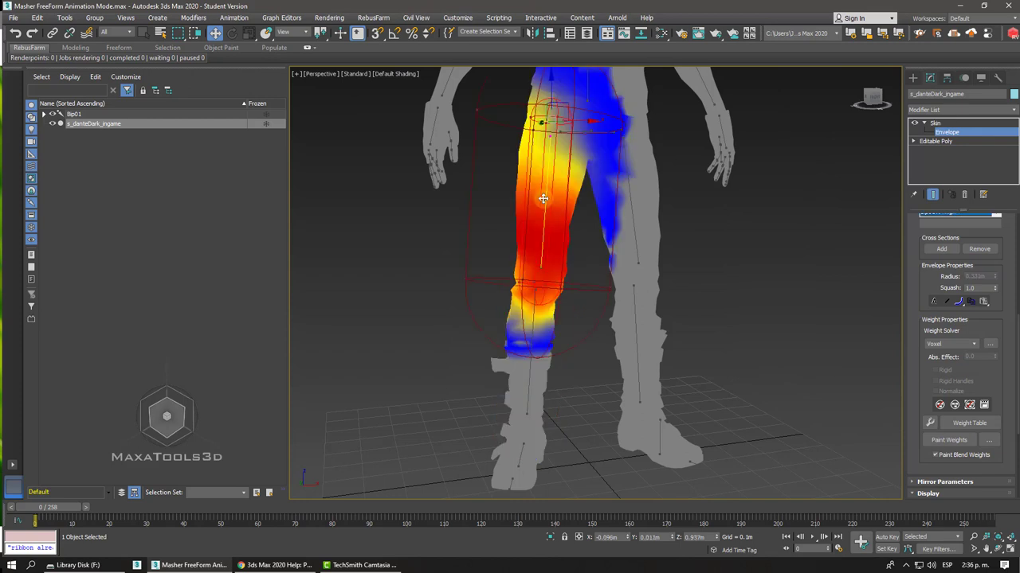
scroll(549, 211, up, 1)
click(607, 313)
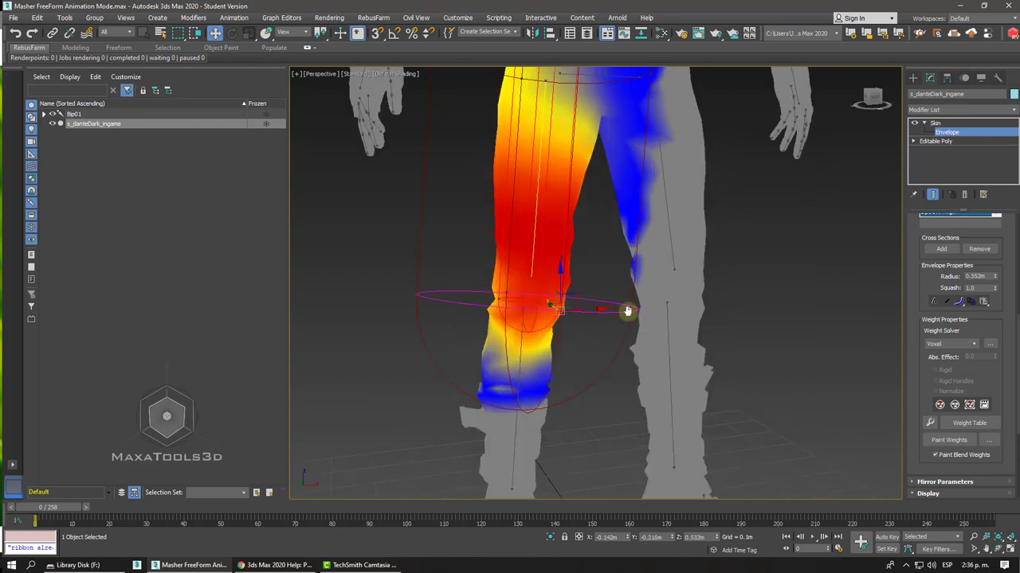
drag(994, 277, 992, 296)
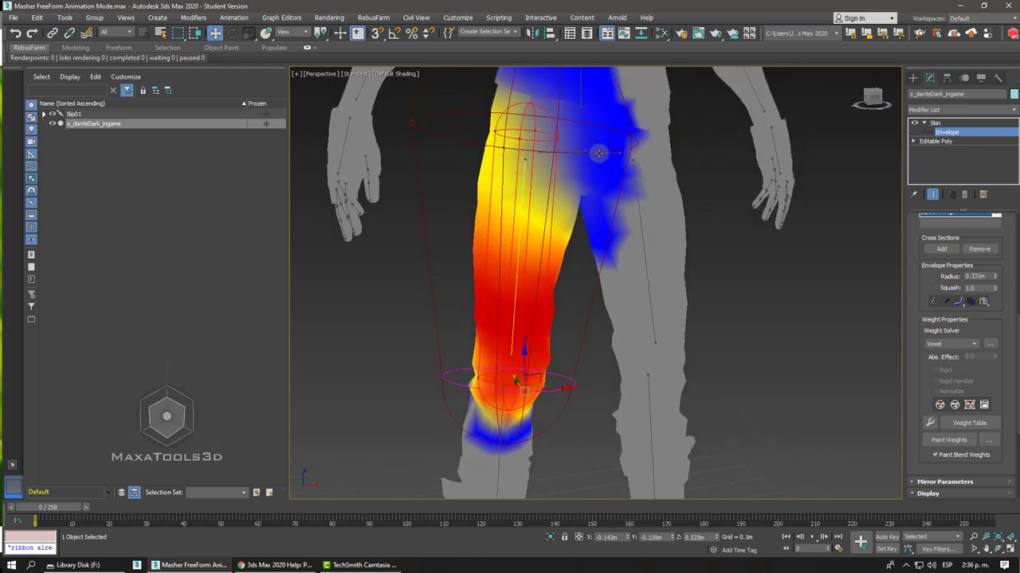
click(594, 155)
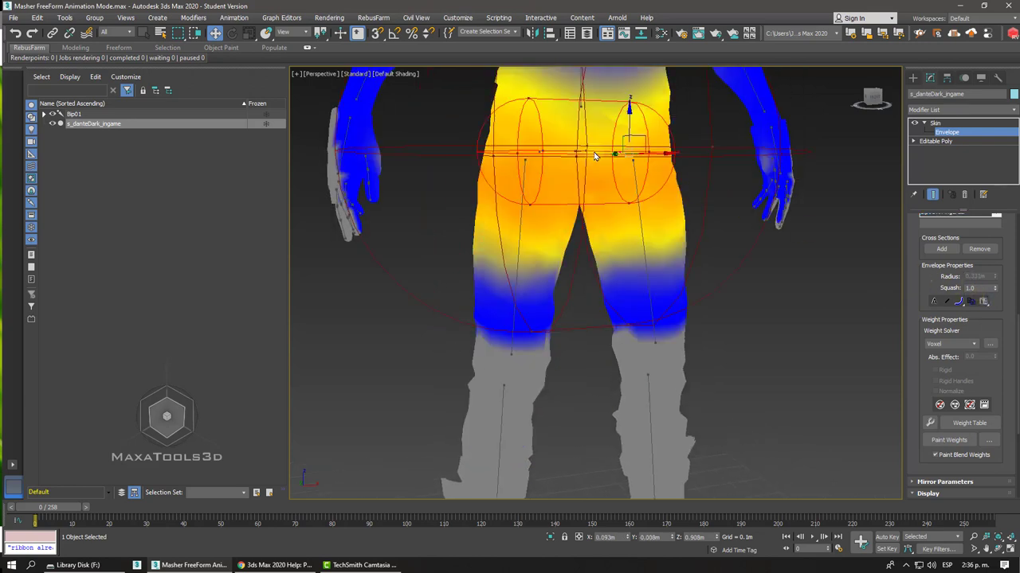
click(519, 246)
click(435, 134)
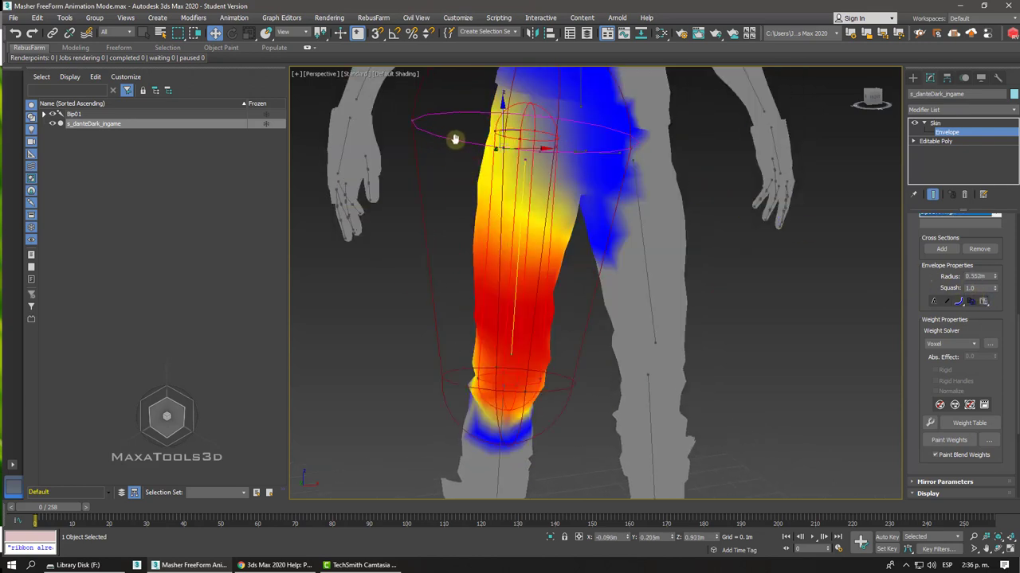
drag(996, 278, 992, 295)
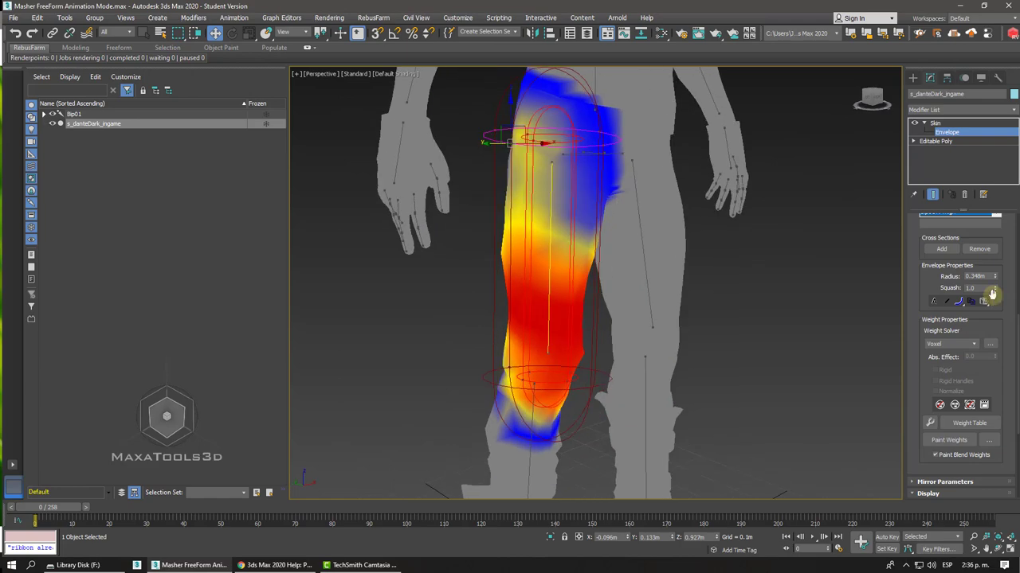
Step: Shrink the spine envelope's chest and lower-torso cross-sections to about 0.533m and 0.543m
click(526, 230)
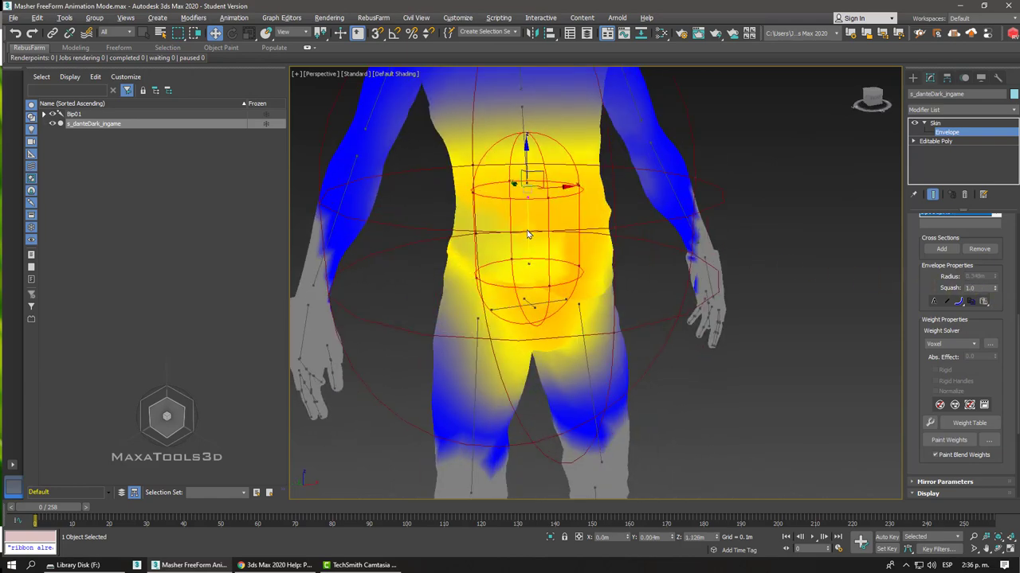
click(648, 225)
drag(995, 277, 991, 295)
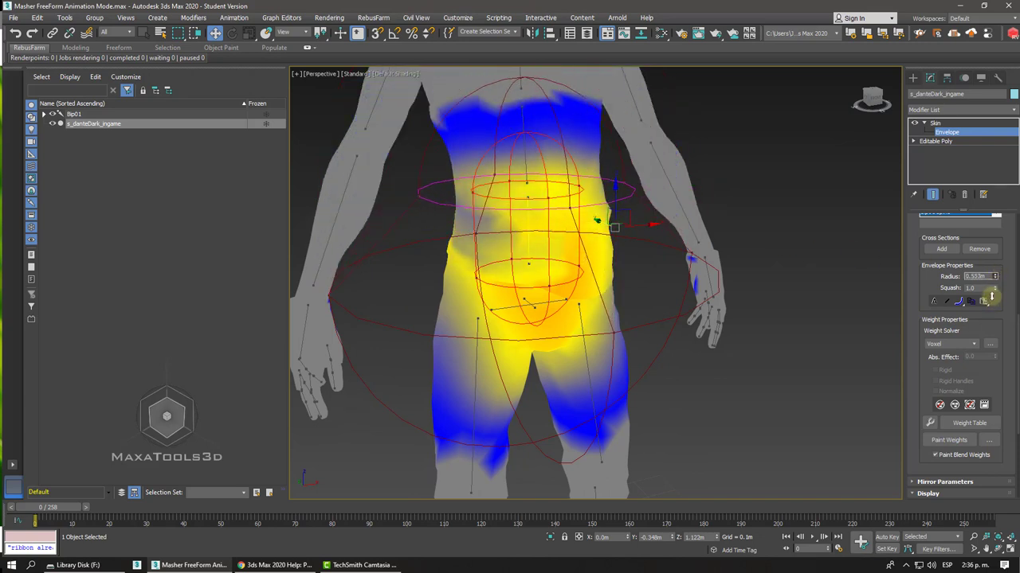
click(659, 321)
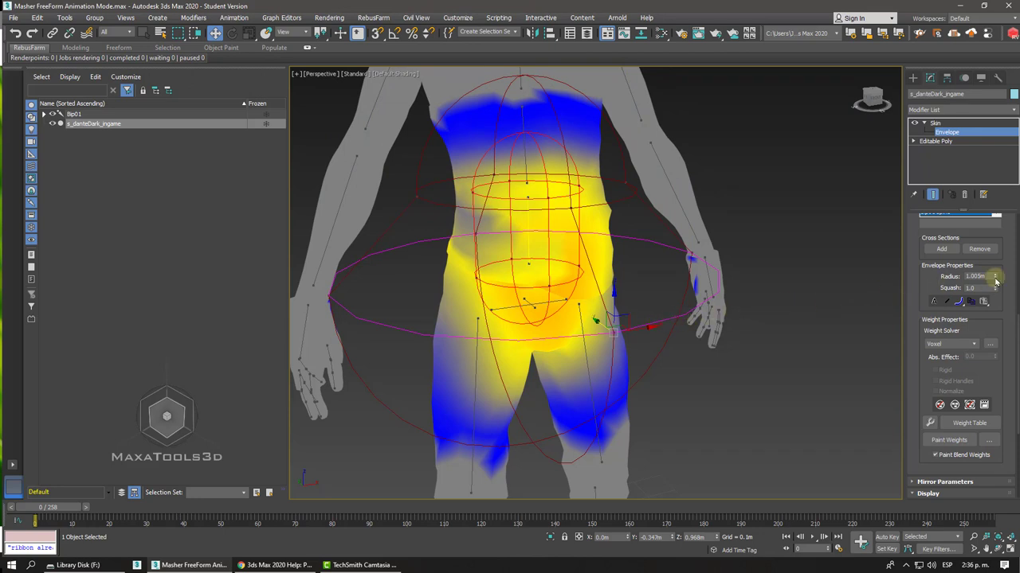
drag(995, 277, 993, 297)
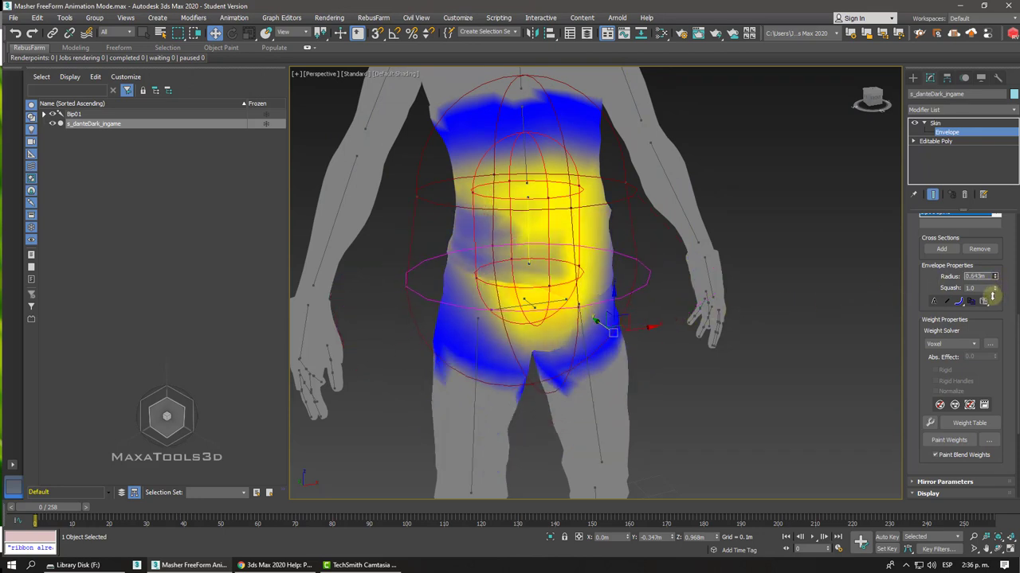
key(z)
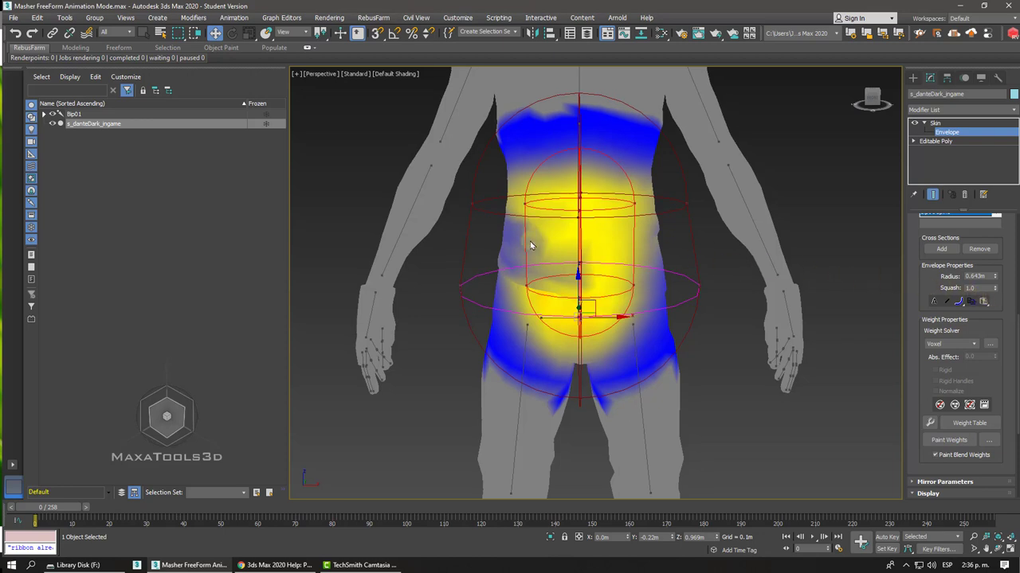
Step: Enlarge the inner torso cross-sections to about 0.391m and 0.462m
click(535, 208)
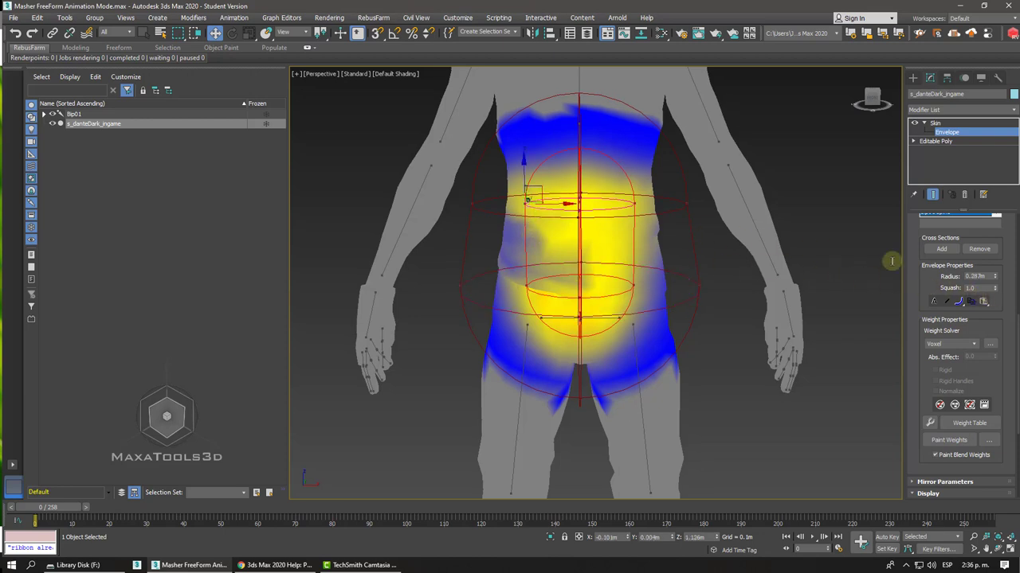
drag(994, 277, 995, 255)
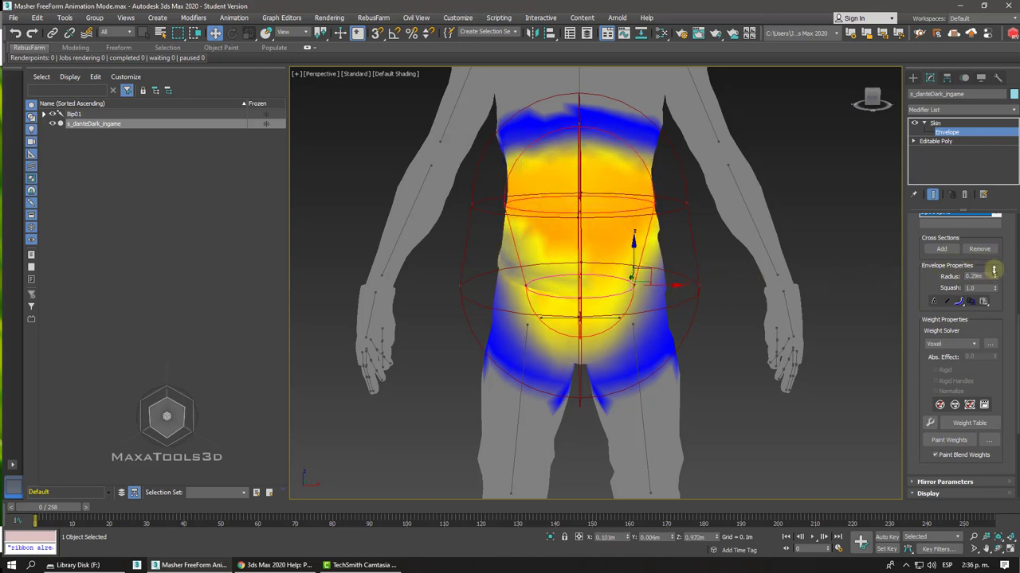
drag(994, 270, 997, 243)
mouse_move(788, 271)
alt+middle_down()
mouse_move(876, 275)
mouse_move(620, 261)
mouse_move(619, 239)
alt+middle_up()
Step: Shrink the pelvis envelope's radius to 0.452m, then enter a smaller 0.36m radius
scroll(619, 239, up, 3)
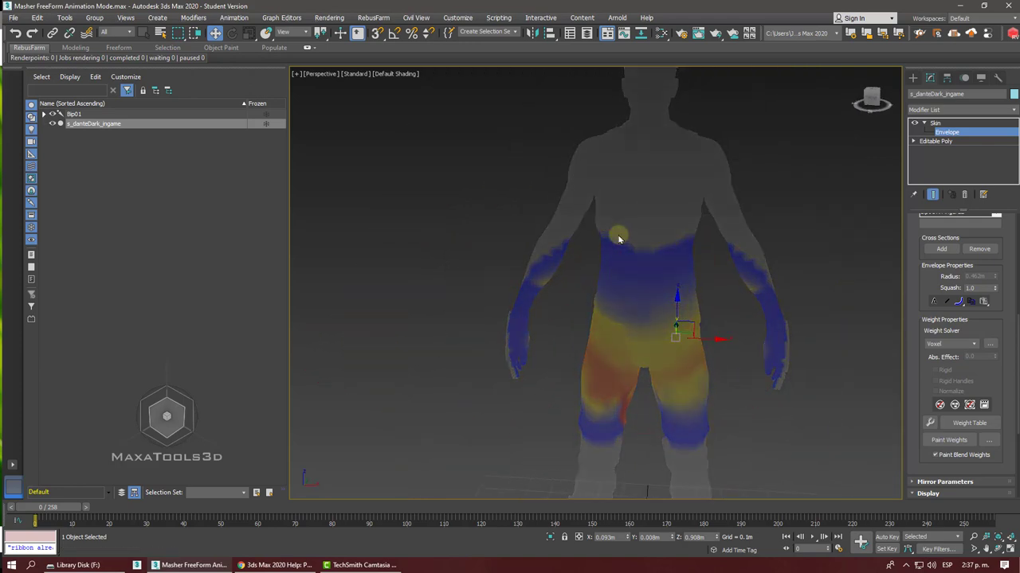
scroll(602, 244, down, 3)
click(584, 244)
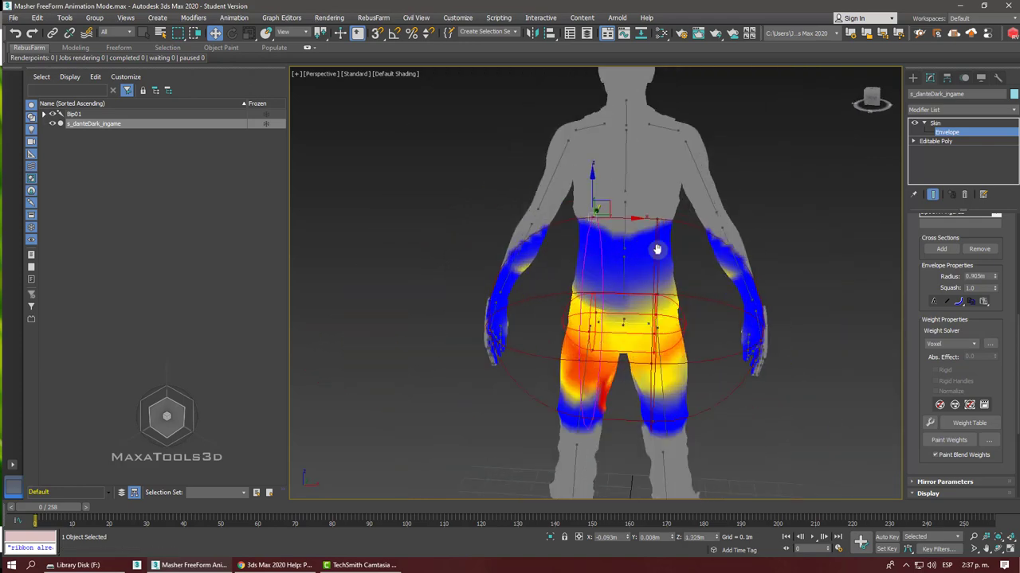
drag(995, 278, 984, 302)
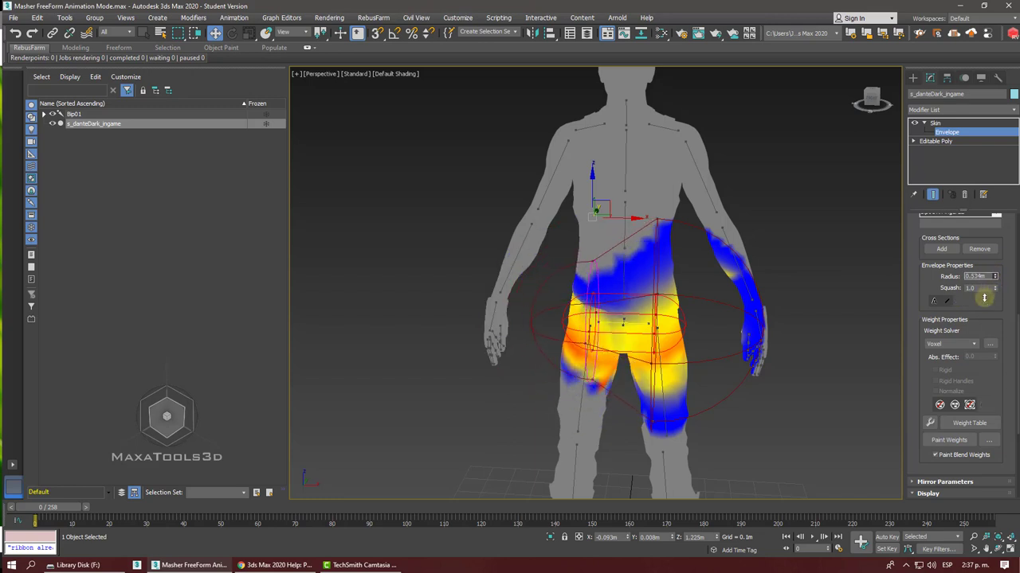
click(669, 215)
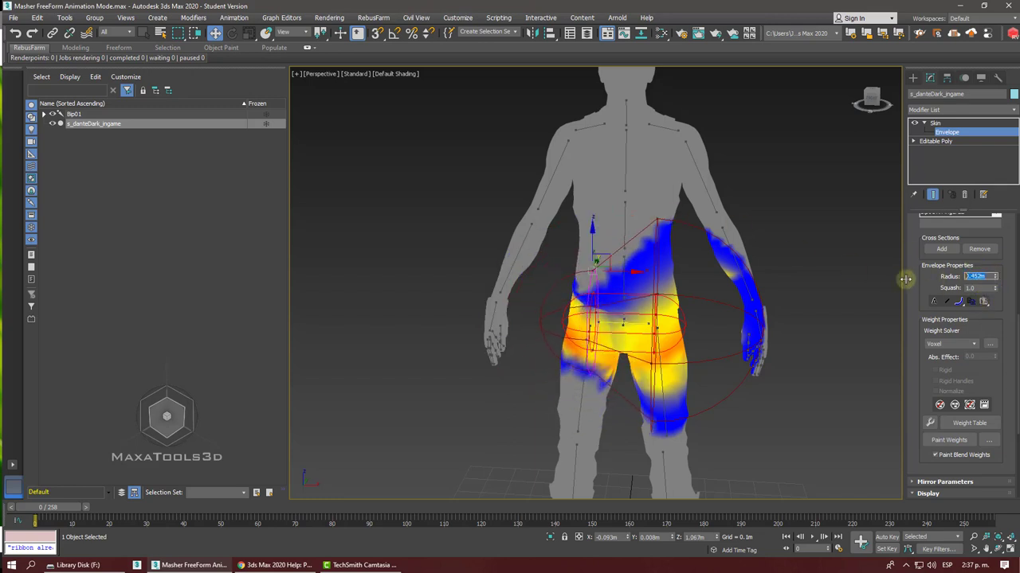
click(658, 247)
click(988, 279)
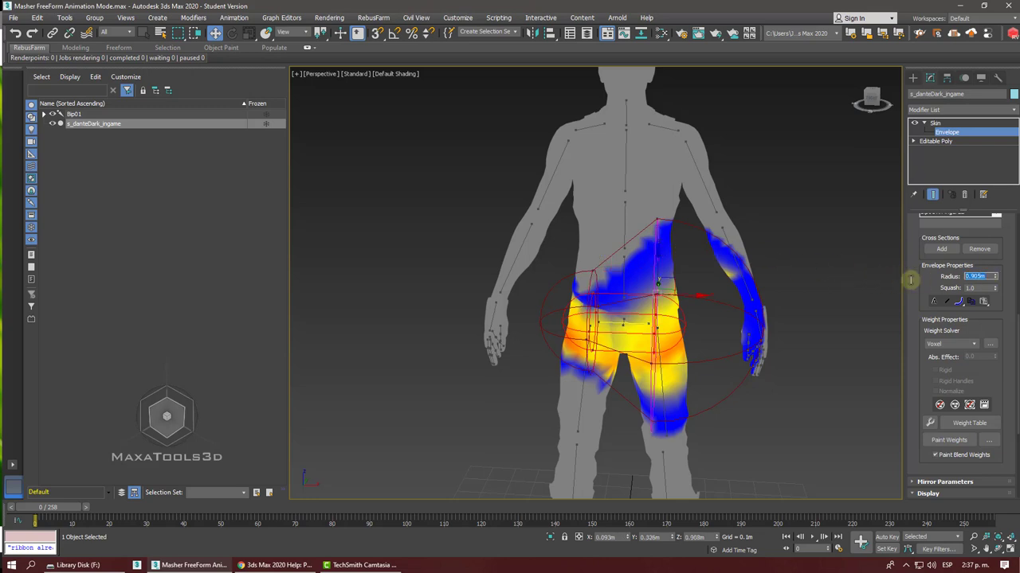
key(Return)
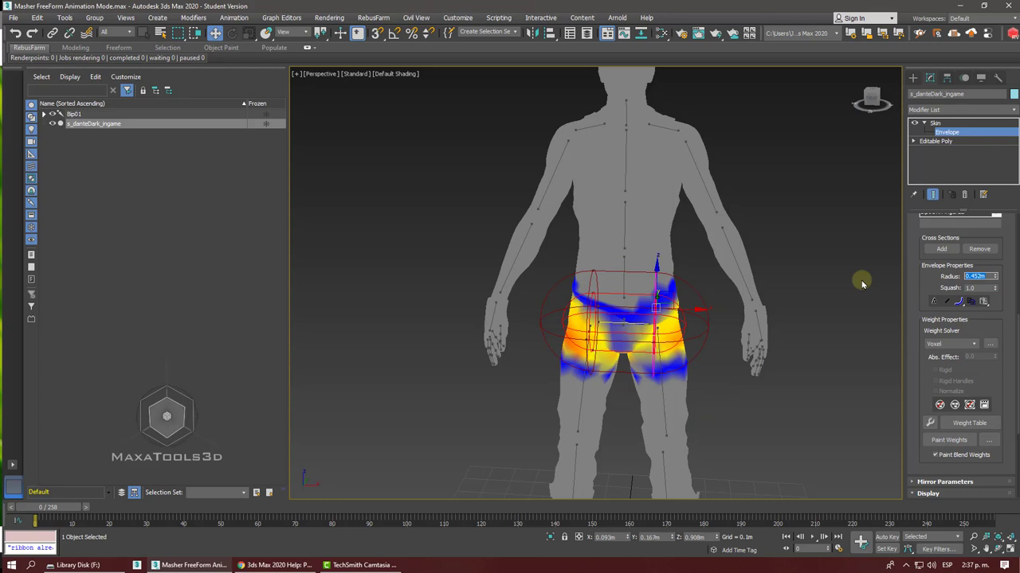
Step: Raise the end points of the left and right hip envelopes
scroll(861, 283, up, 2)
scroll(862, 281, up, 1)
scroll(753, 271, up, 2)
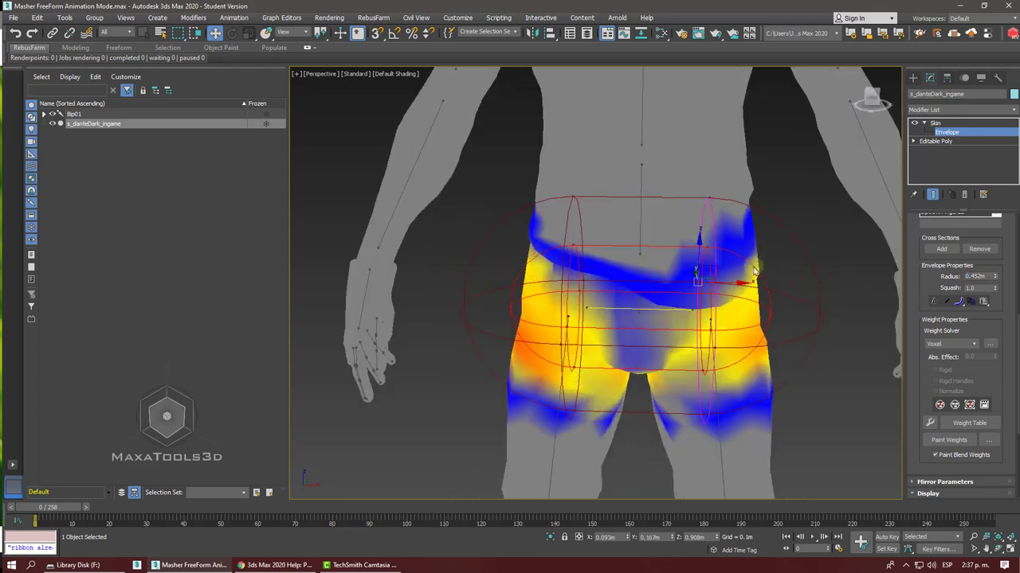
click(574, 244)
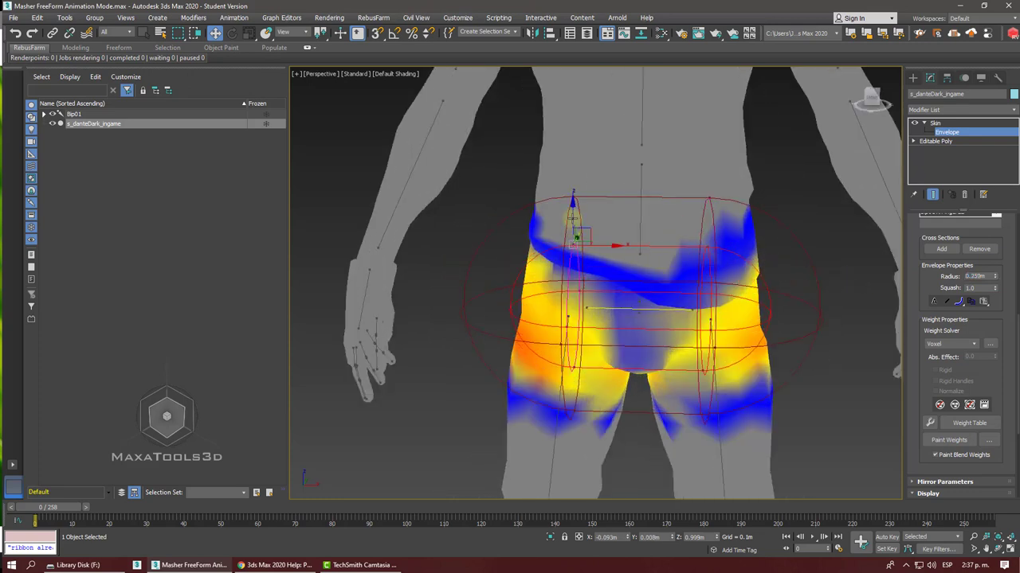
drag(570, 215, 566, 204)
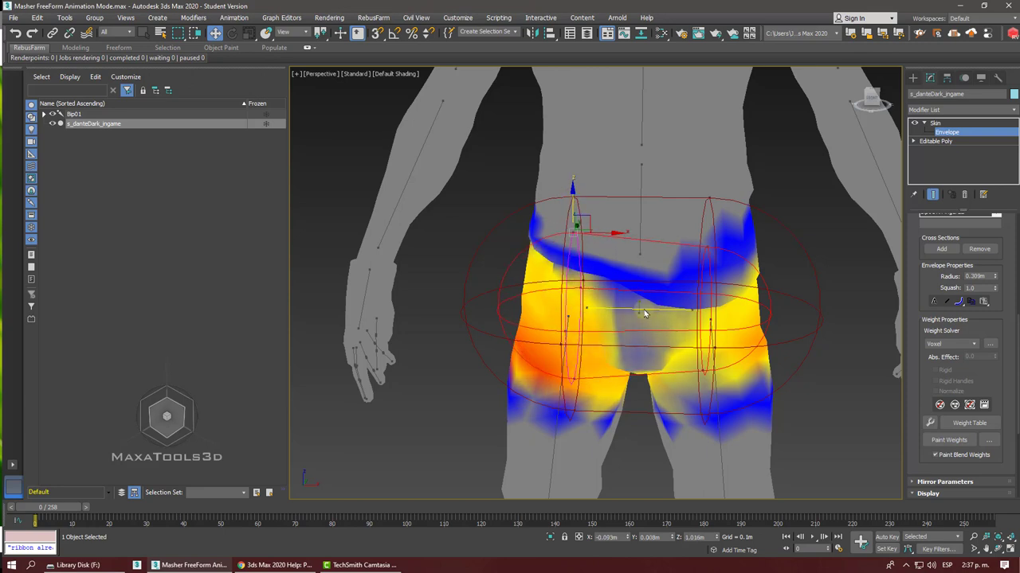
click(708, 244)
drag(708, 213, 711, 195)
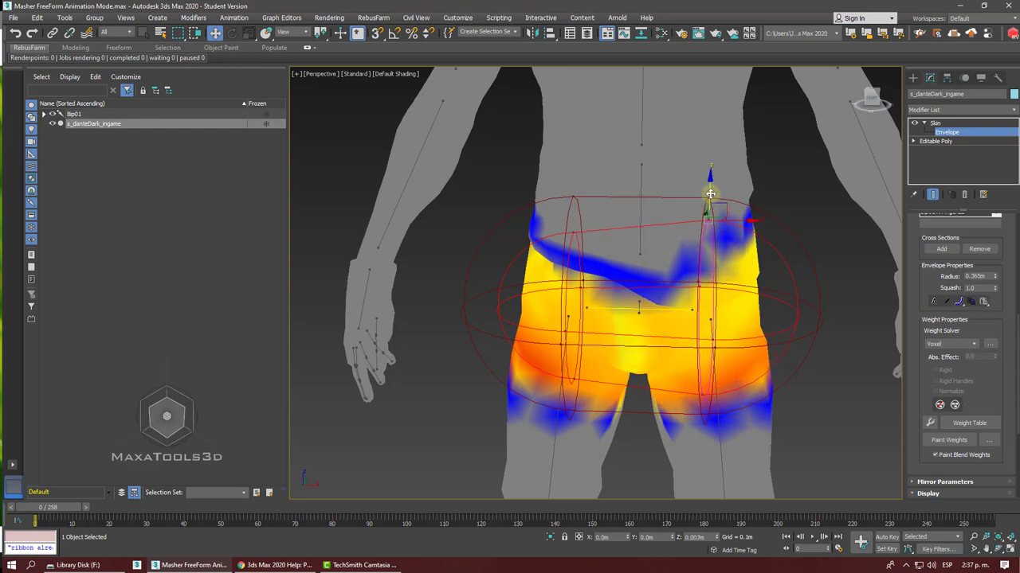
click(572, 228)
drag(573, 204, 573, 193)
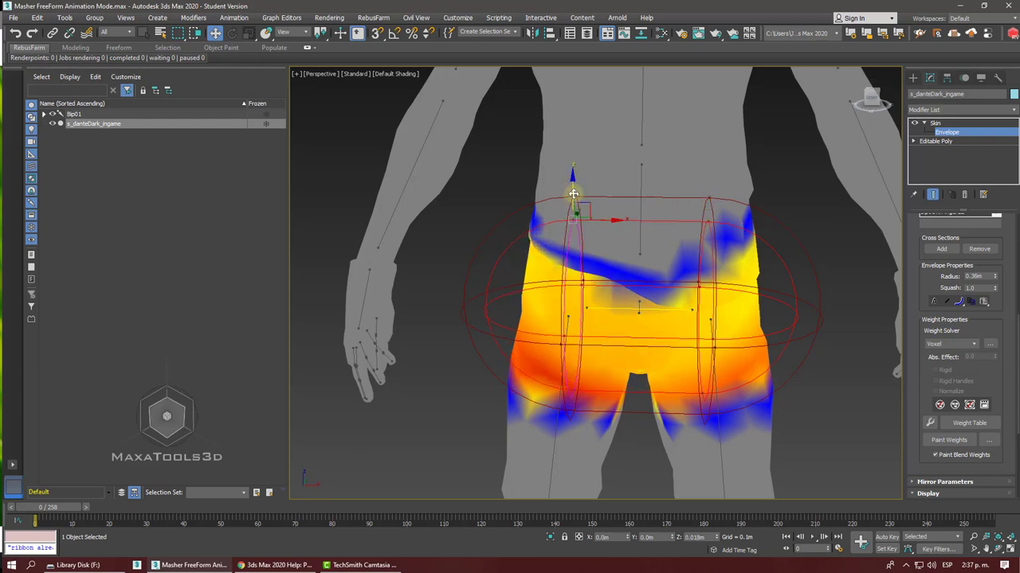
alt+middle_drag(575, 196, 624, 195)
Step: Slightly shrink the right upper-arm envelope's radius
scroll(624, 195, up, 3)
scroll(624, 195, up, 5)
scroll(623, 195, down, 3)
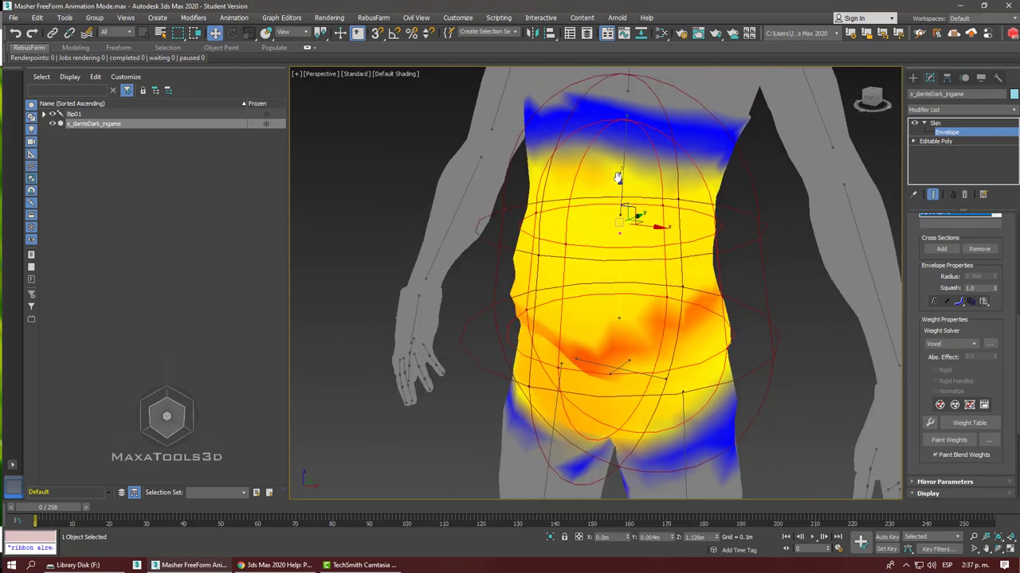
alt+middle_drag(617, 178, 621, 164)
scroll(622, 158, down, 3)
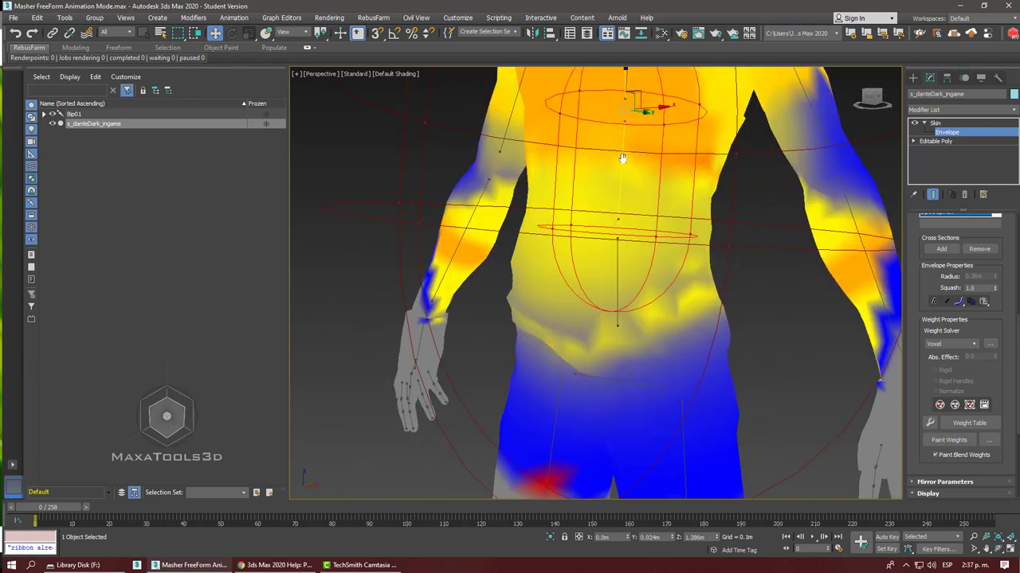
scroll(622, 158, down, 4)
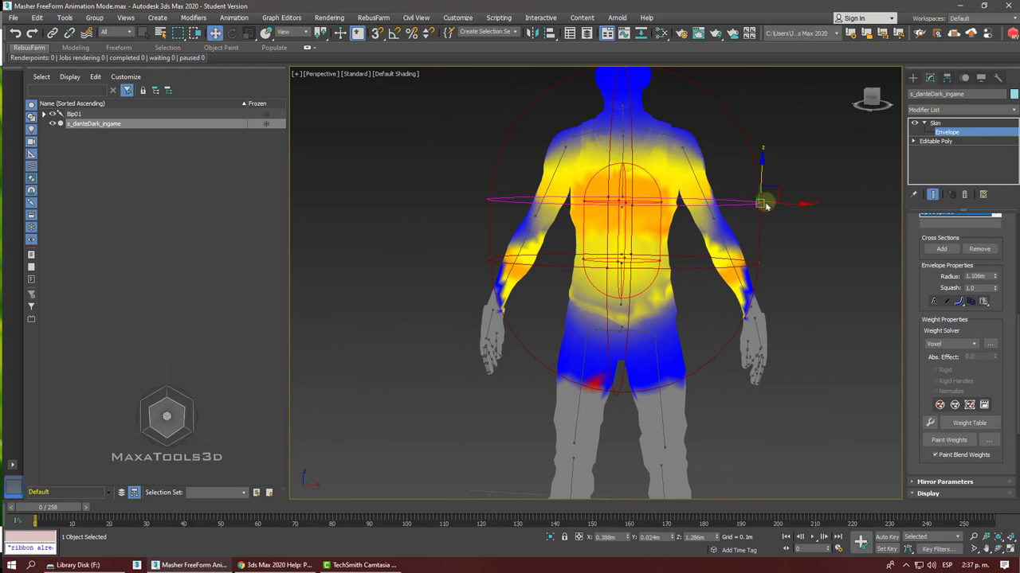
click(740, 201)
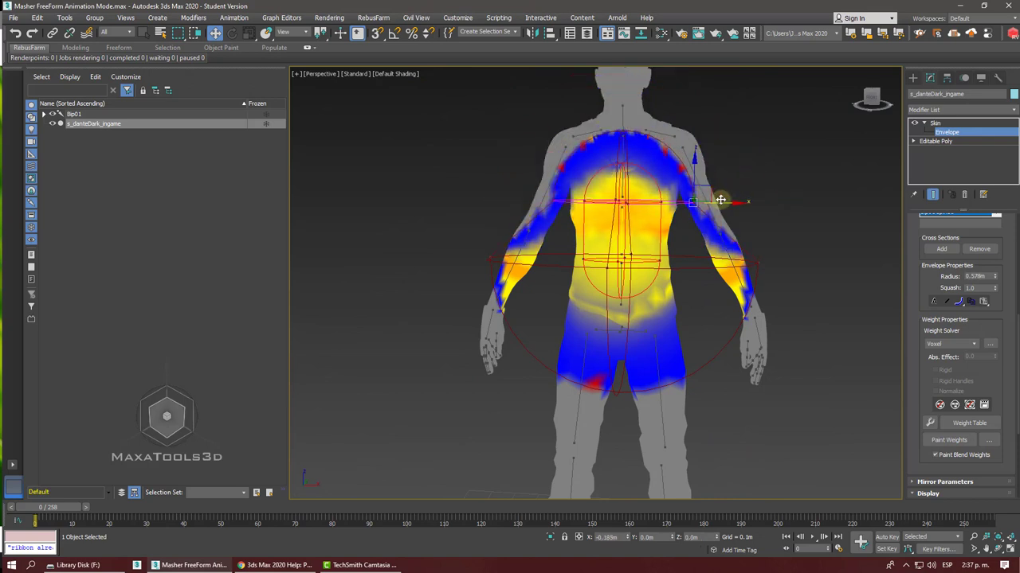
drag(719, 199, 717, 200)
Step: Pull the torso envelope's outer point inward to a 0.511m radius
click(713, 270)
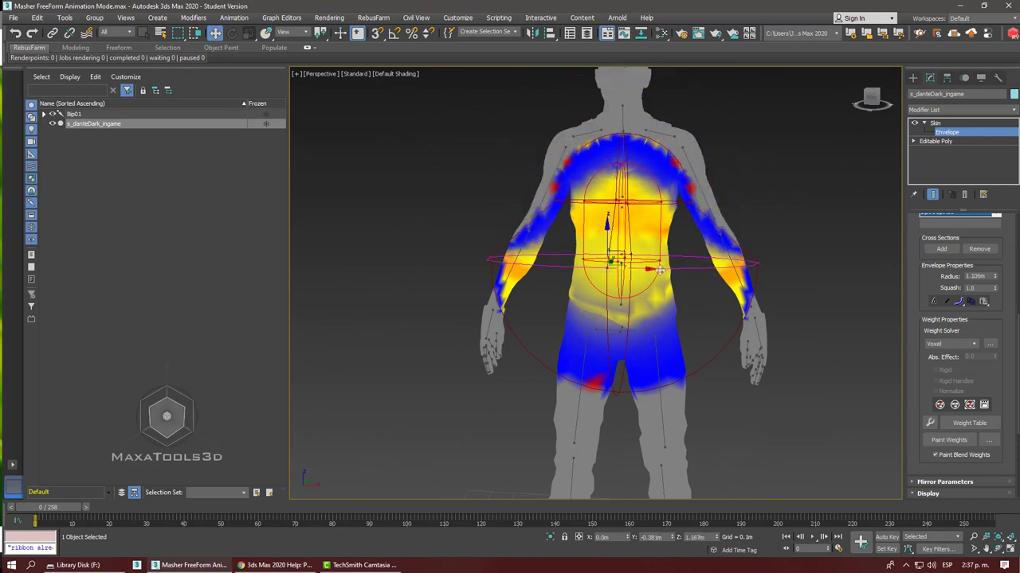
click(631, 271)
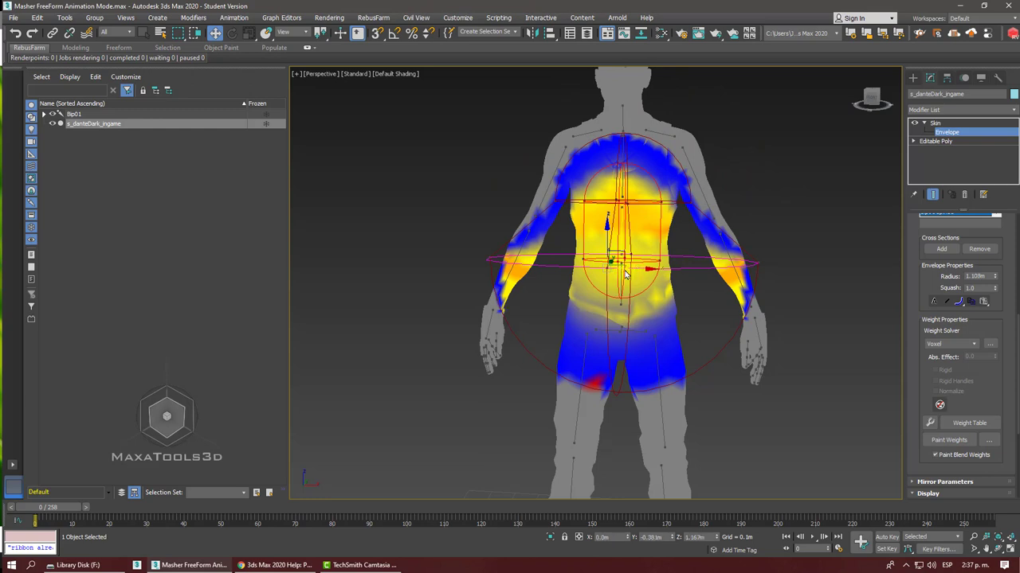
alt+middle_drag(637, 270, 750, 250)
click(777, 240)
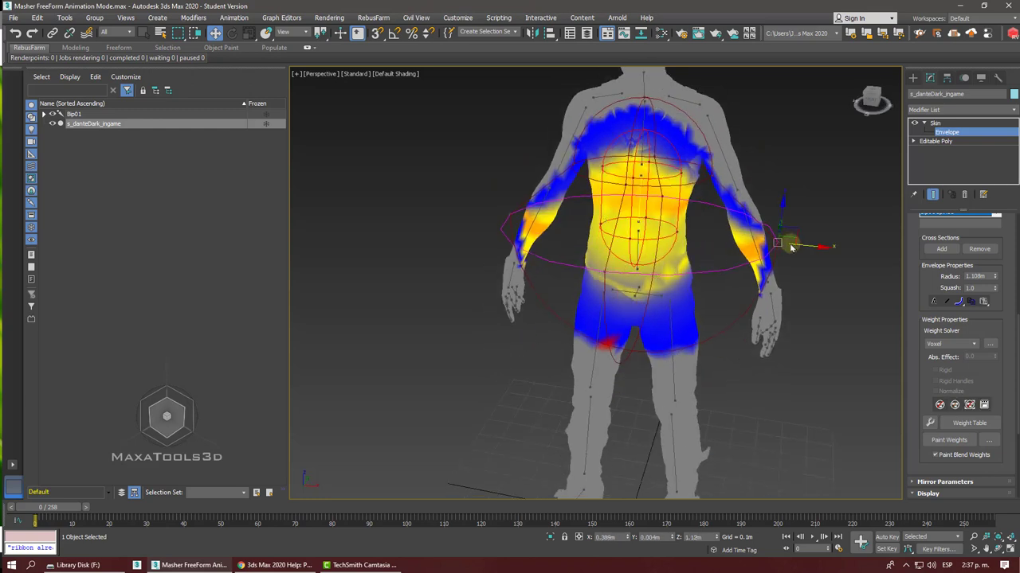
drag(785, 244, 684, 232)
scroll(685, 232, up, 4)
Step: Add a new cross section to the torso envelope
scroll(682, 235, down, 3)
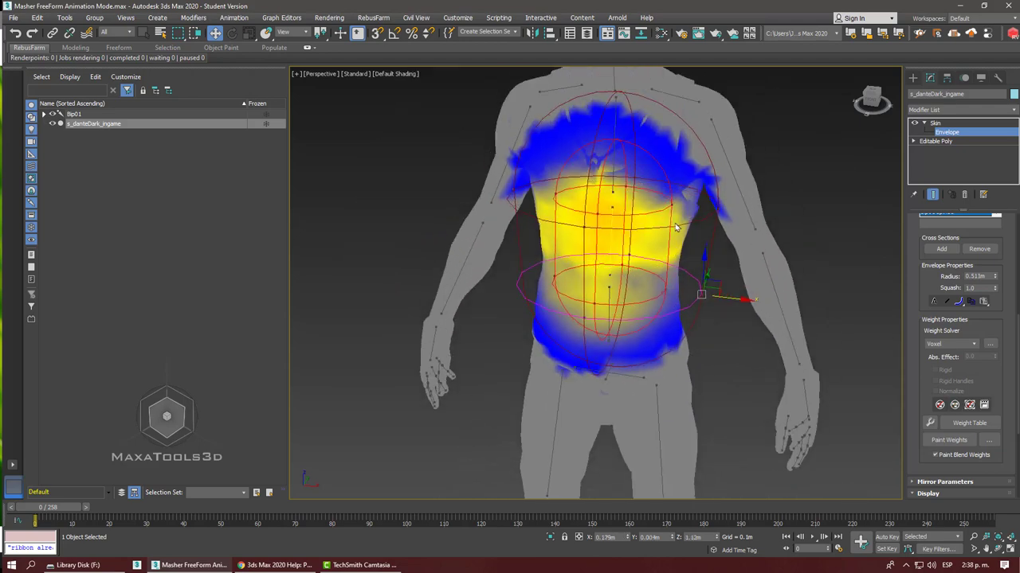
scroll(661, 210, up, 1)
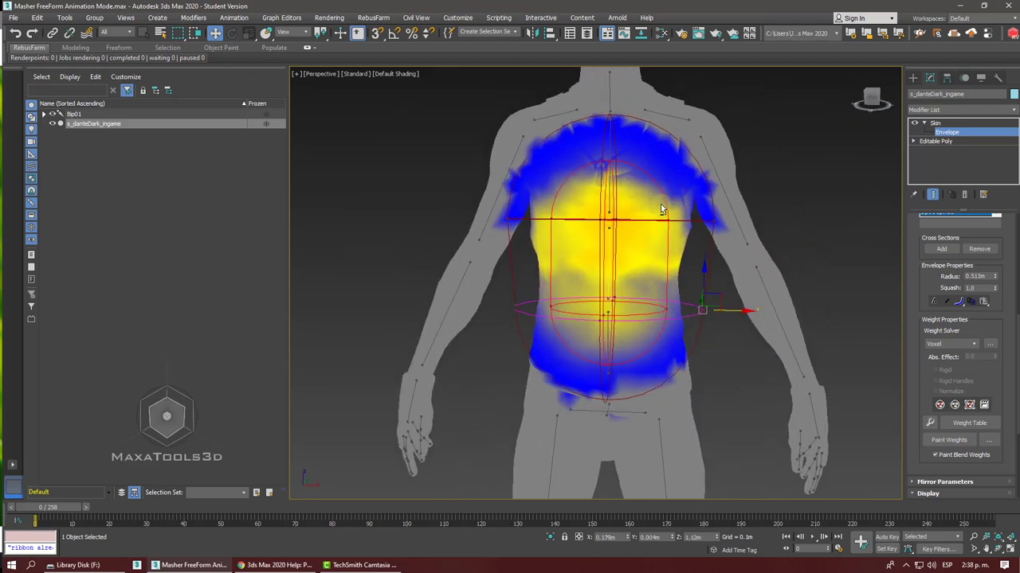
scroll(660, 210, up, 1)
scroll(660, 210, up, 1)
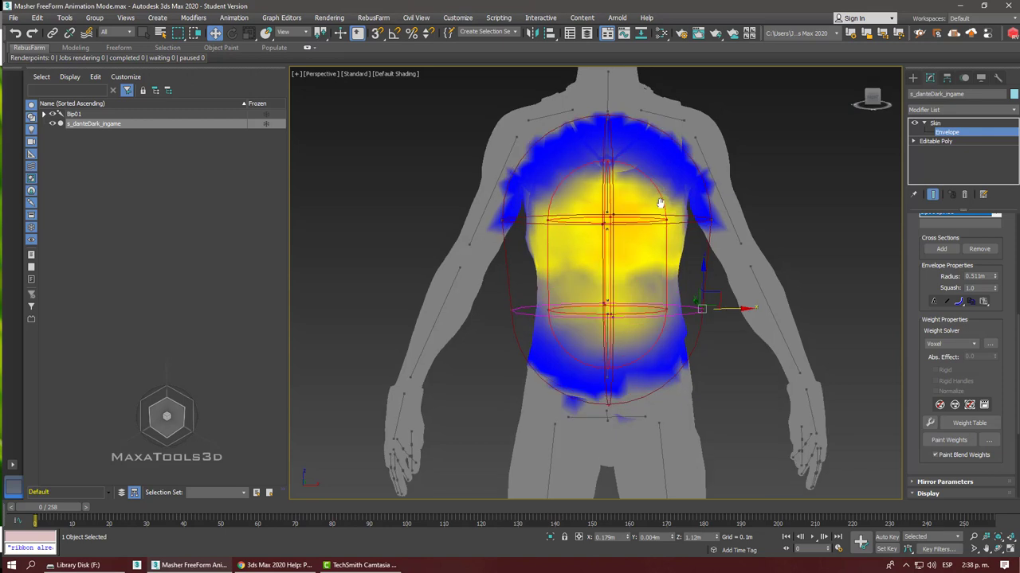
scroll(660, 210, up, 1)
scroll(660, 209, up, 1)
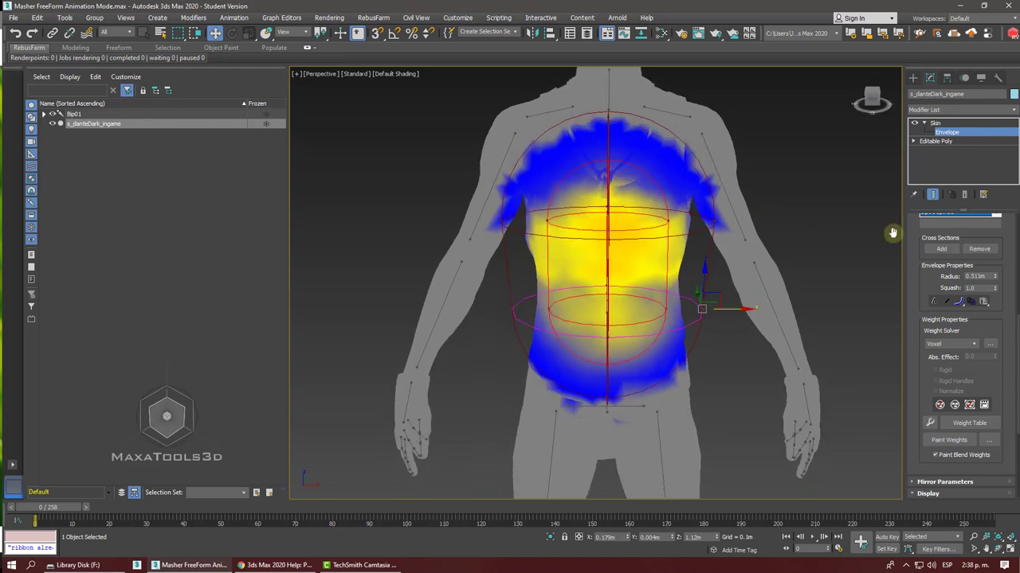
click(979, 249)
click(942, 250)
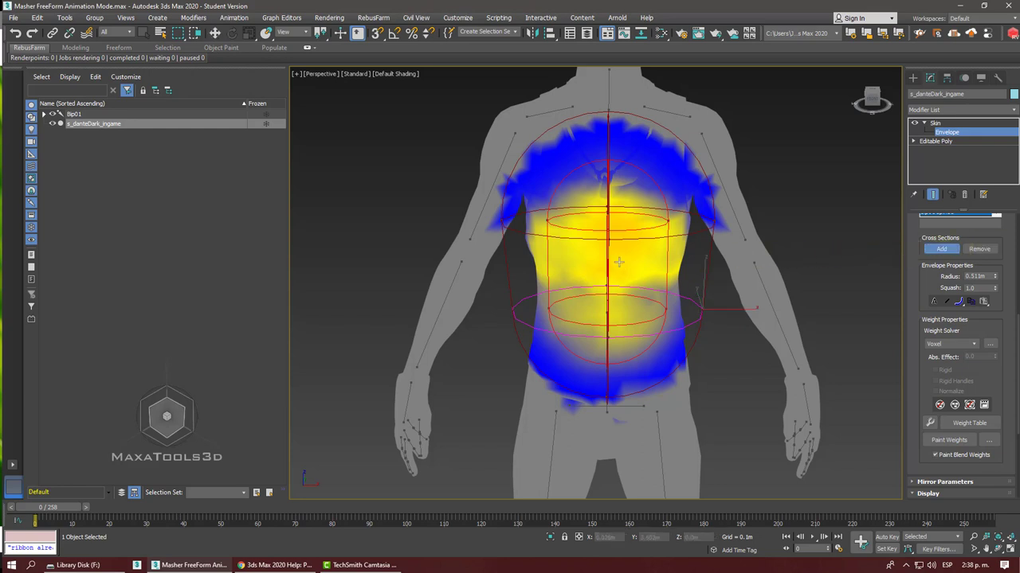
alt+middle_drag(620, 267, 613, 259)
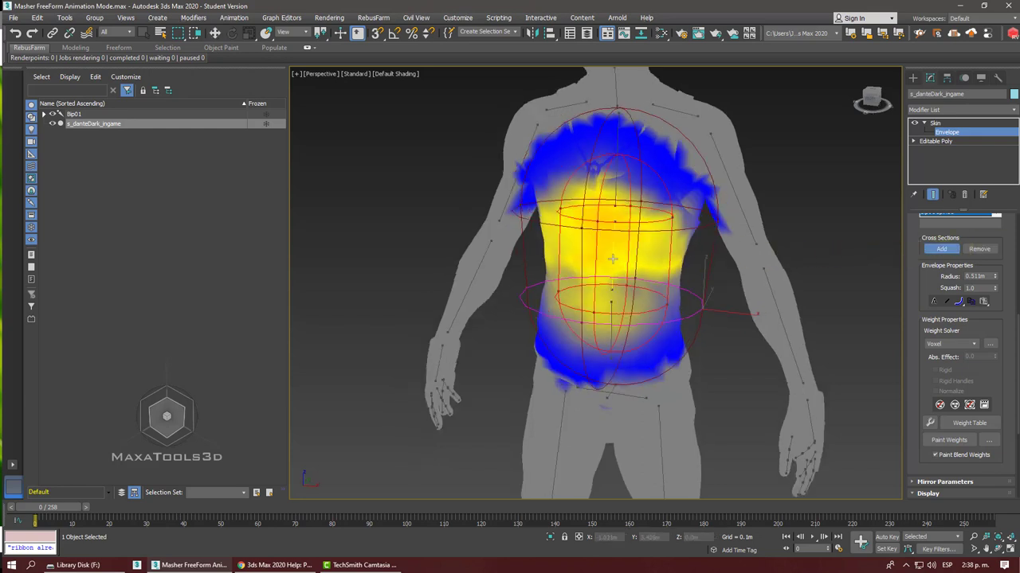
click(612, 259)
alt+middle_drag(694, 284, 724, 292)
right_click(724, 297)
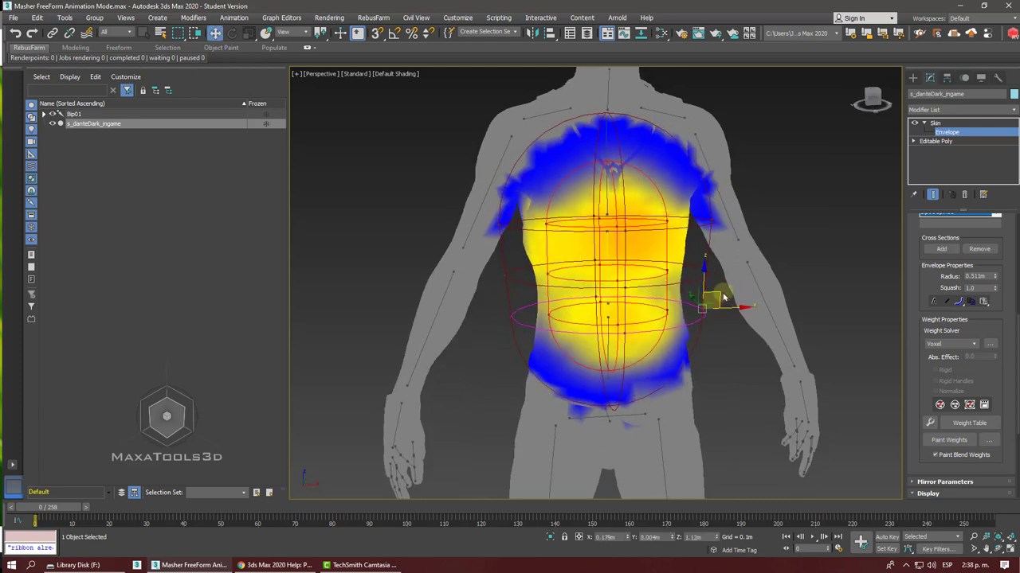
Step: Shrink the middle and lower torso rings to 0.488m and 0.49m
click(721, 269)
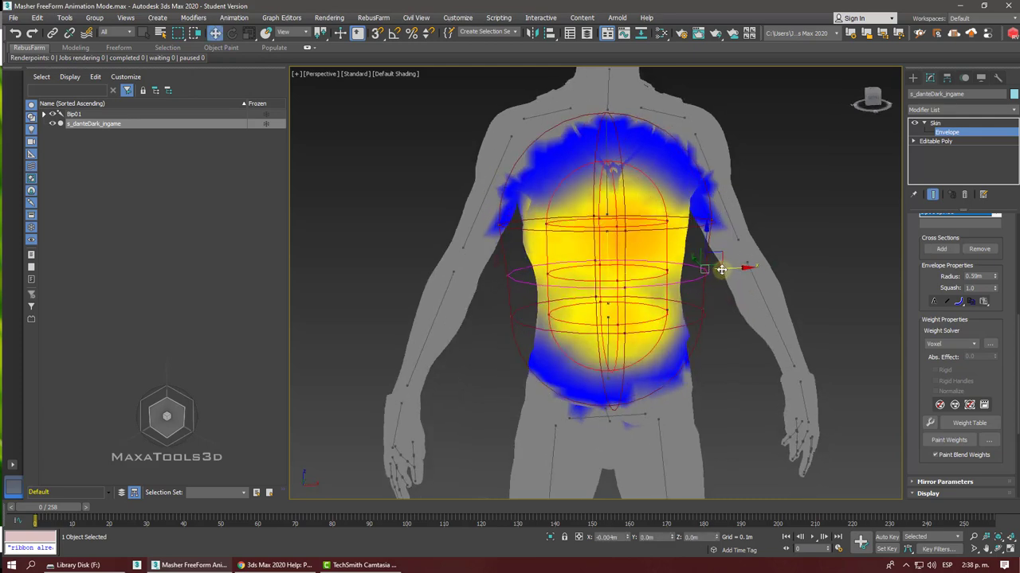
drag(721, 269, 714, 269)
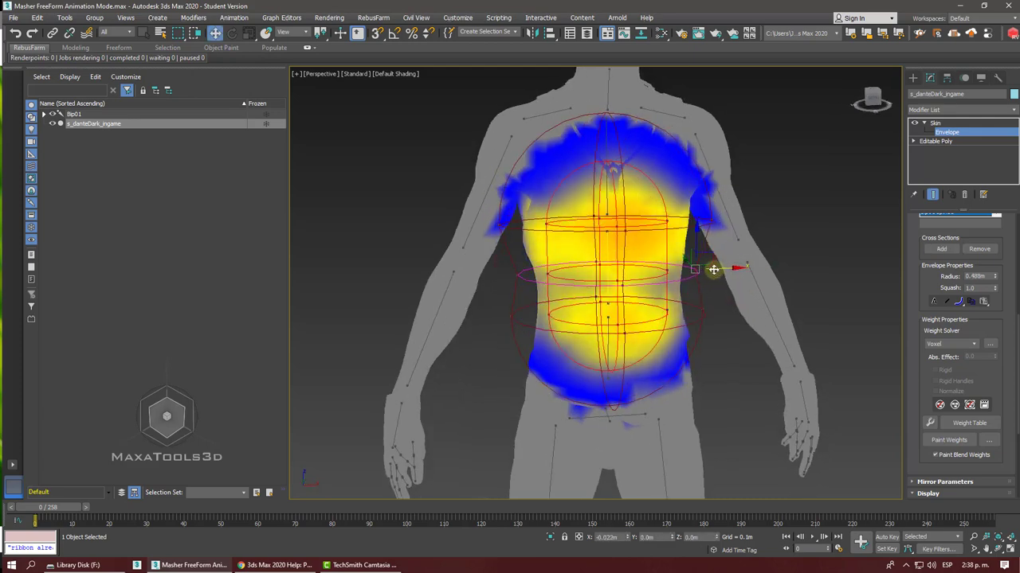
click(679, 328)
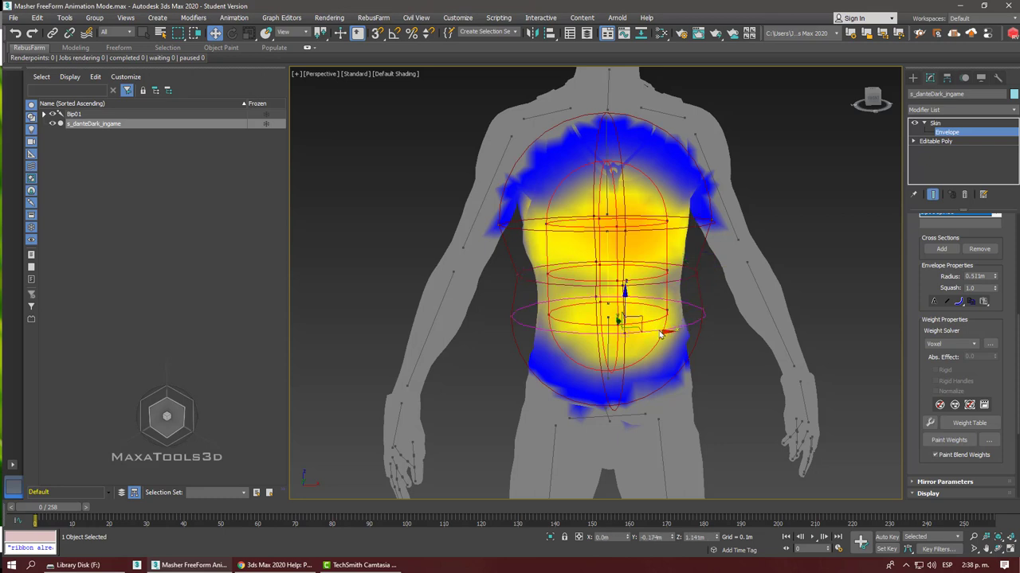
drag(723, 310, 714, 312)
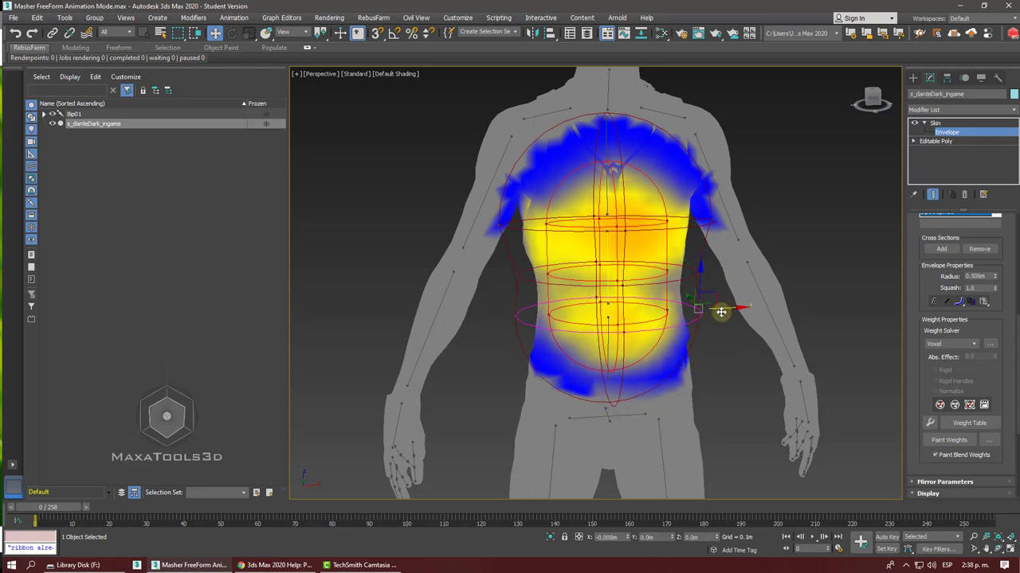
middle_drag(714, 312, 592, 233)
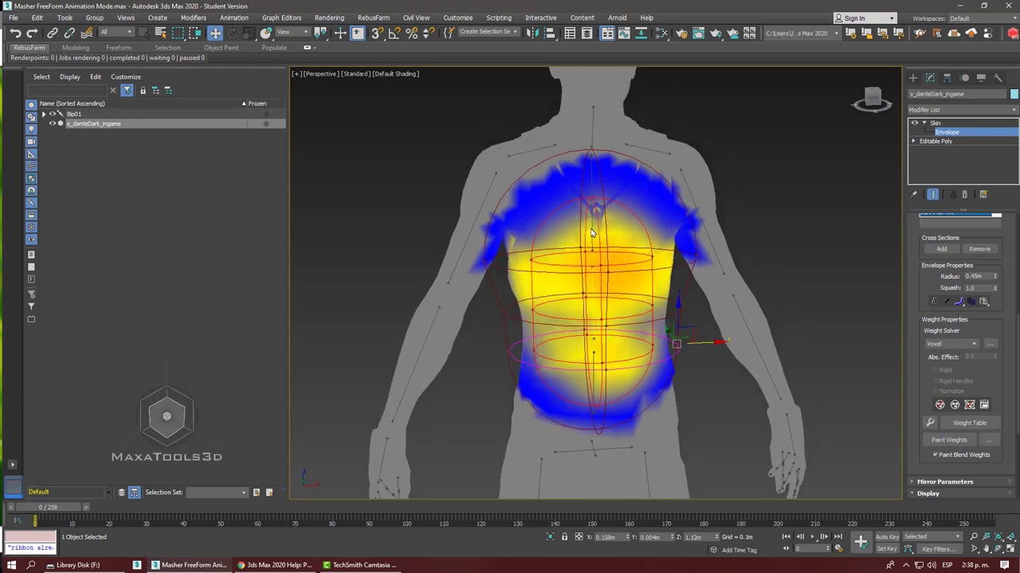
click(591, 227)
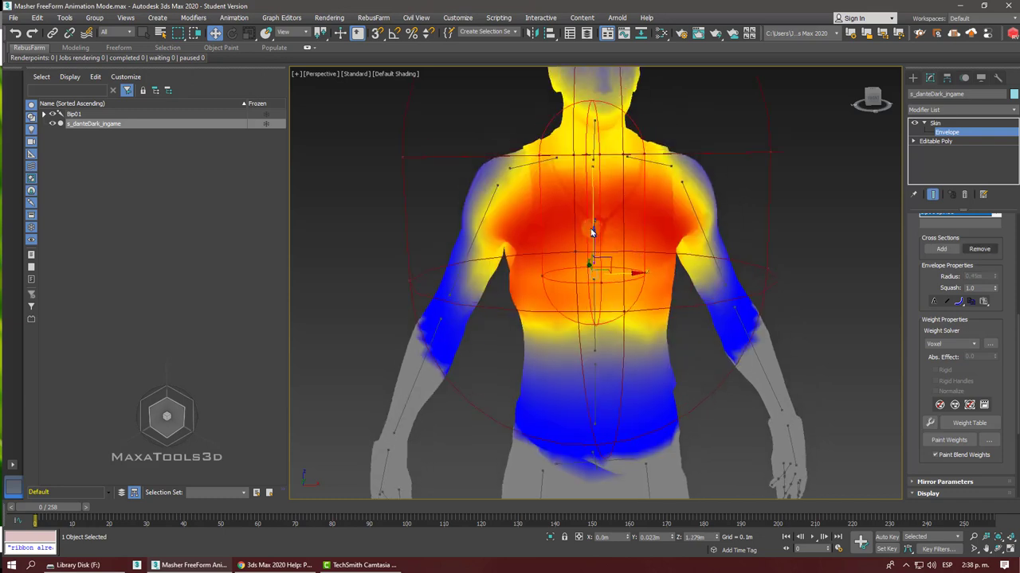
Step: Reduce the upper-spine envelope's radius to 0.551m, undoing a first overshoot
click(749, 156)
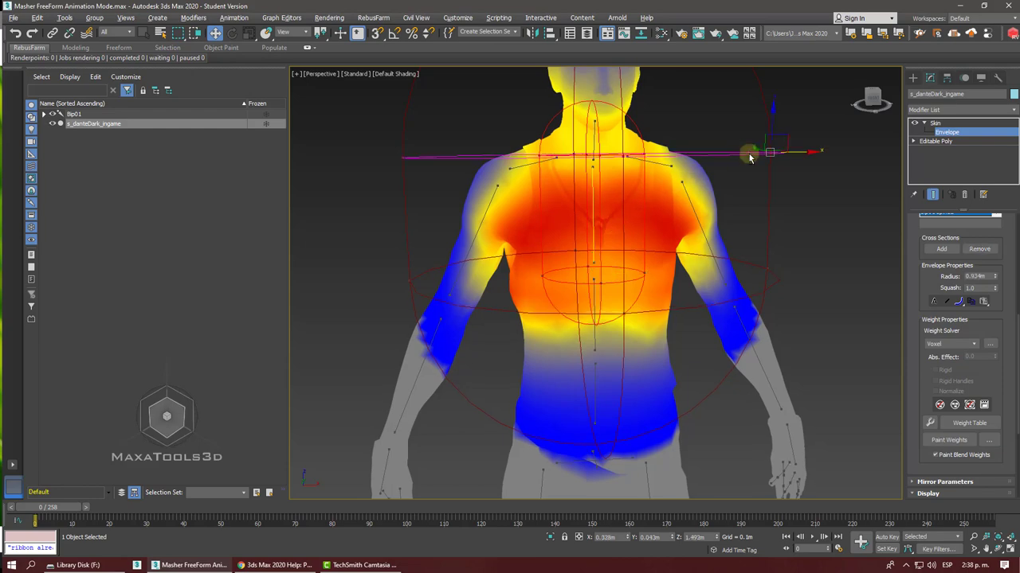
alt+middle_drag(749, 156, 782, 232)
drag(783, 235, 681, 229)
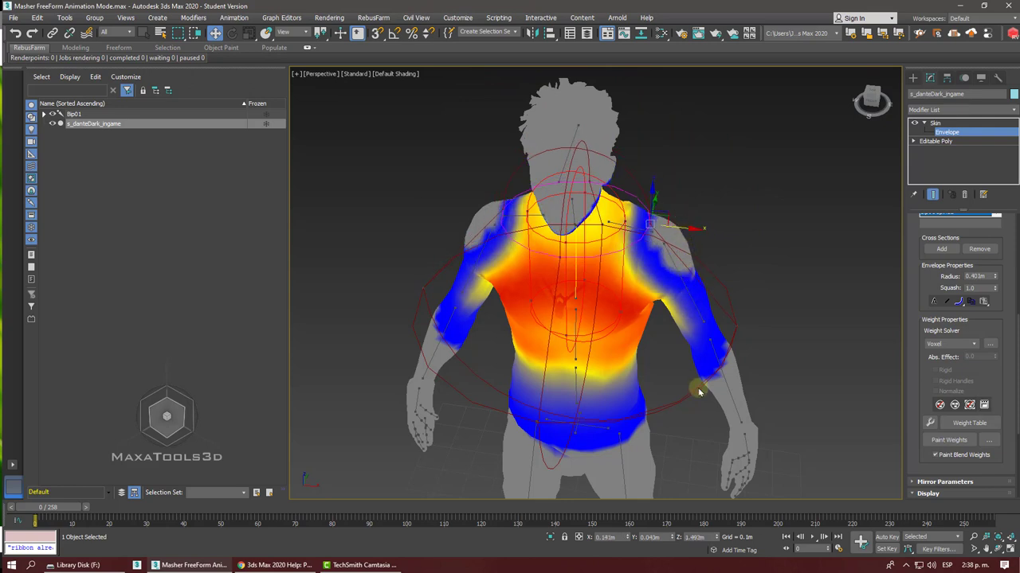
key(ctrl+z)
mouse_move(751, 328)
mouse_down()
mouse_move(683, 326)
mouse_move(693, 329)
mouse_up()
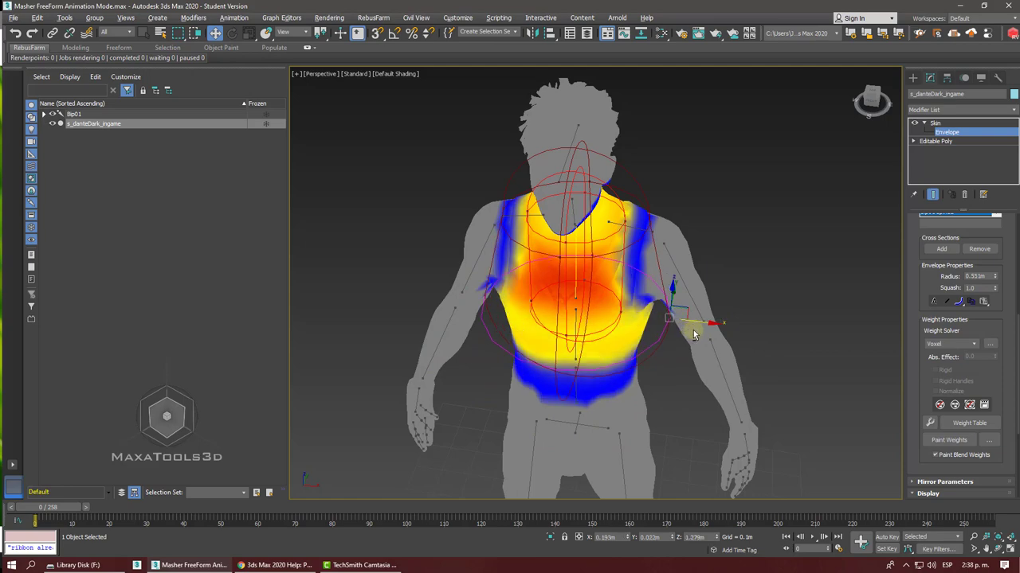
alt+middle_drag(693, 334, 708, 295)
Step: Select the neck envelope and view it from around the neck
scroll(590, 217, up, 3)
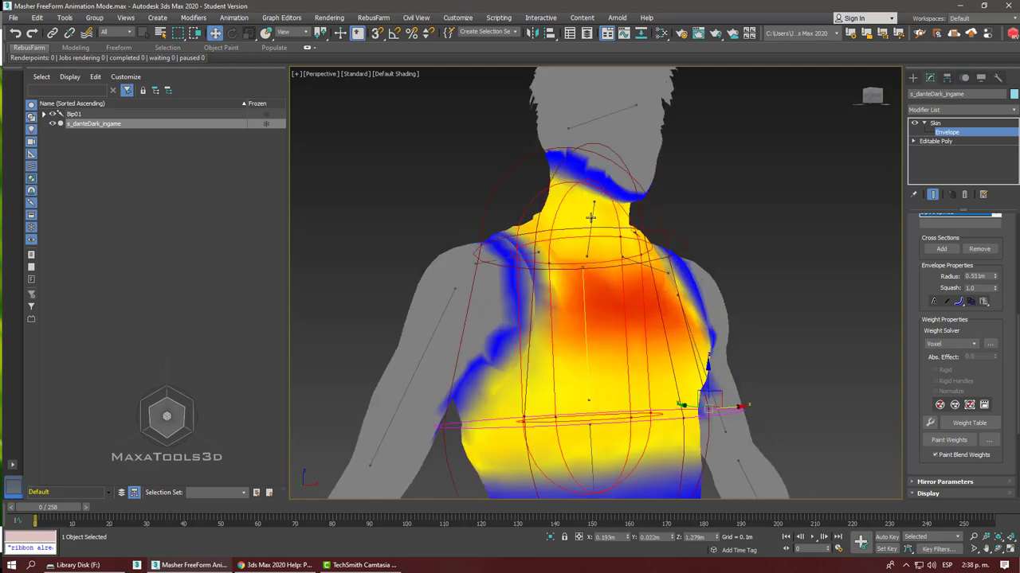
click(590, 217)
scroll(590, 217, down, 3)
scroll(590, 217, down, 2)
mouse_move(591, 217)
alt+middle_down()
mouse_move(558, 215)
mouse_move(664, 200)
mouse_move(555, 208)
alt+middle_up()
scroll(618, 212, up, 3)
scroll(618, 211, up, 2)
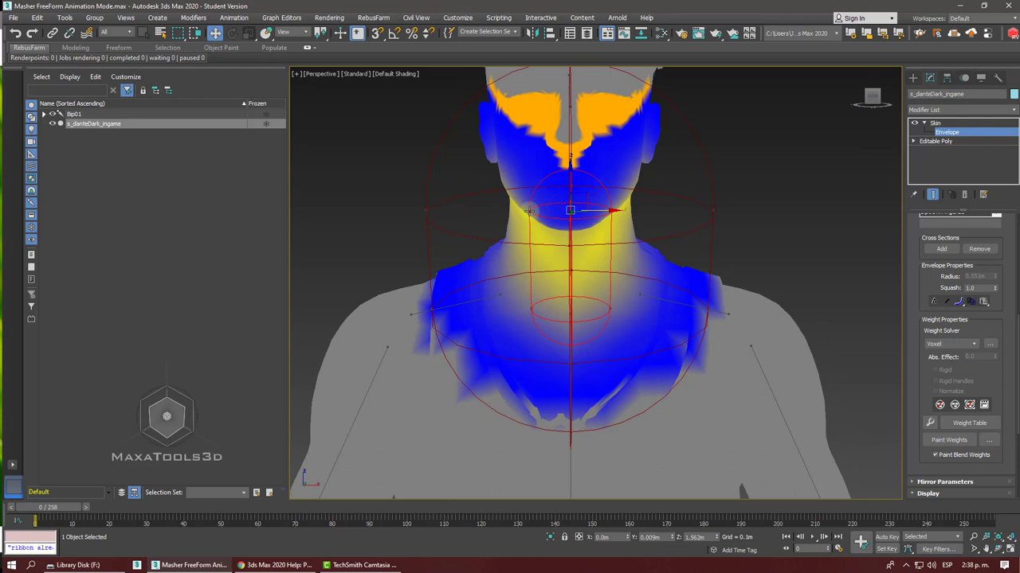
Step: Resize the neck envelope's radius to about 0.226m
click(529, 211)
drag(547, 210, 531, 210)
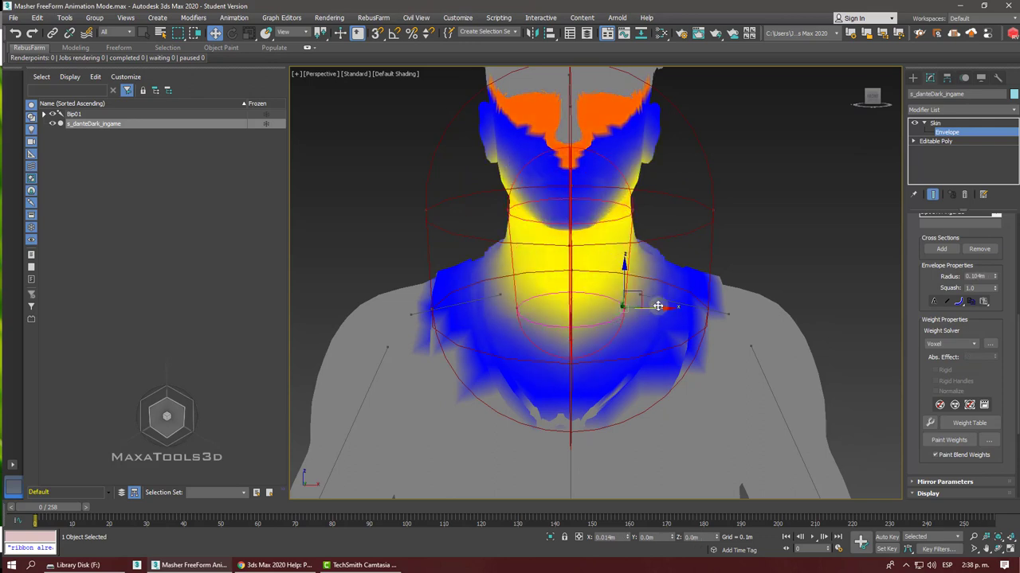
drag(636, 308, 682, 303)
alt+middle_drag(683, 303, 687, 309)
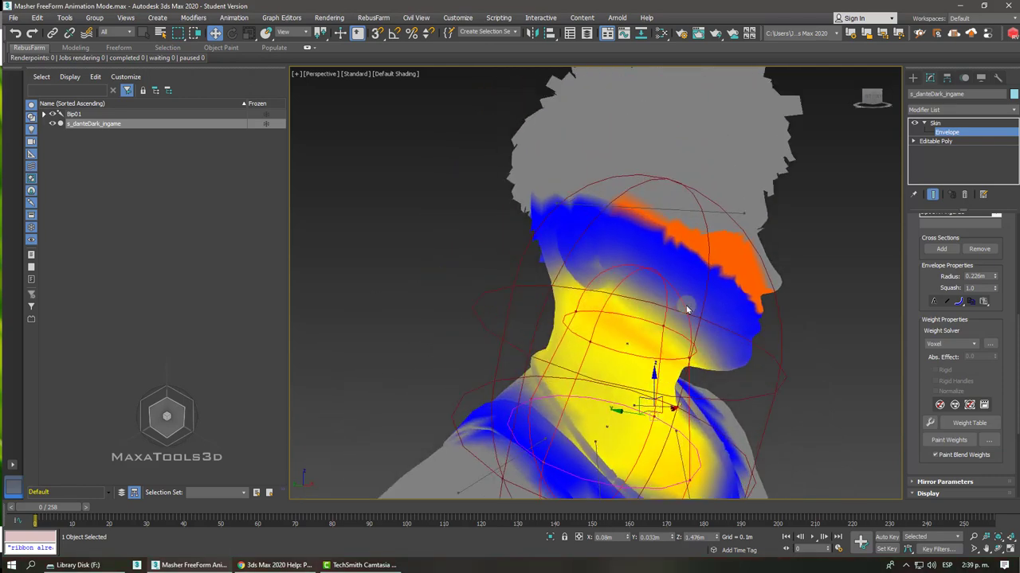
alt+middle_drag(686, 309, 643, 272)
Step: Select the head bone's envelope and pull its end point down to shrink it
click(572, 211)
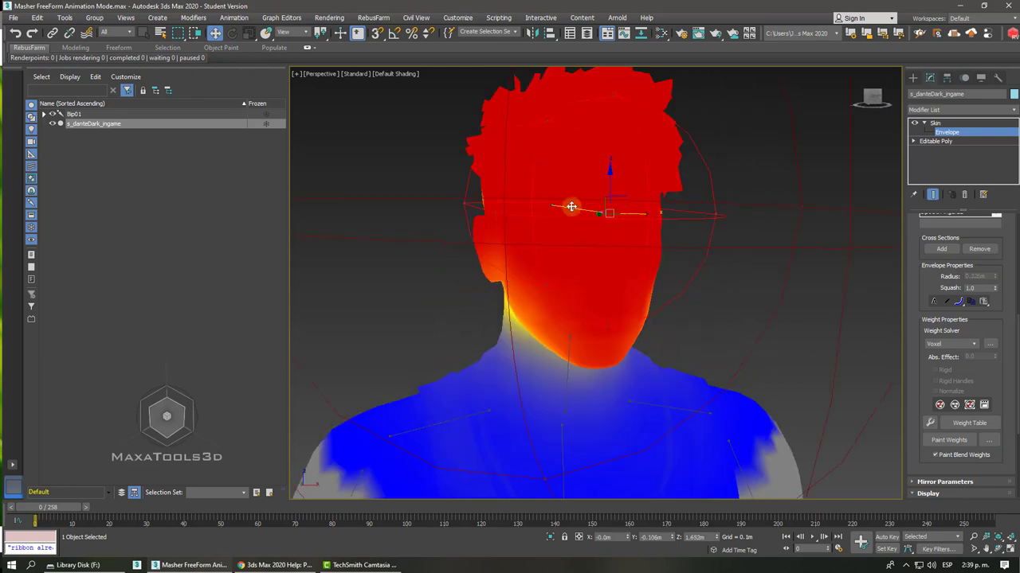
alt+middle_drag(571, 211, 572, 211)
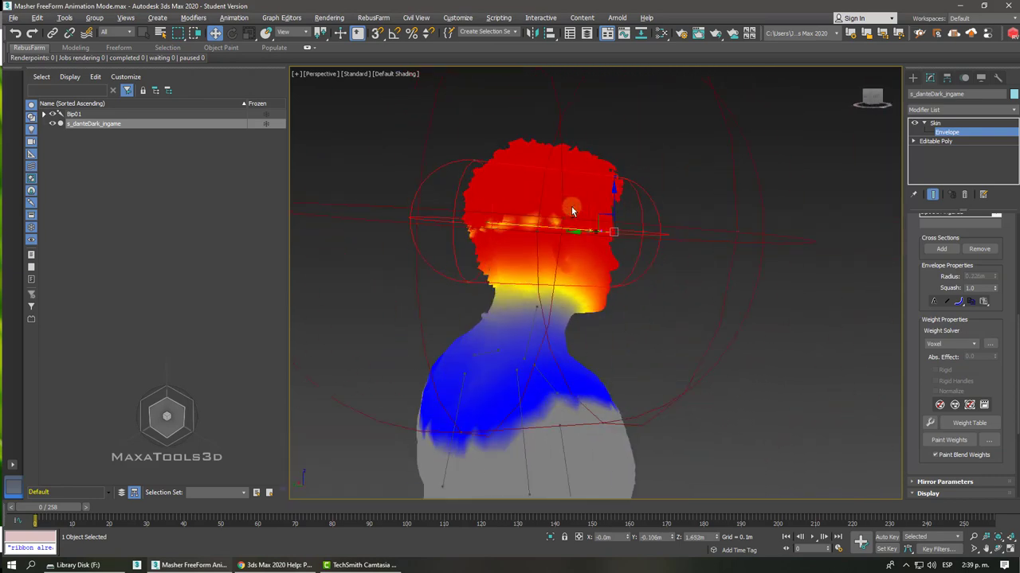
scroll(572, 212, up, 2)
scroll(572, 211, up, 3)
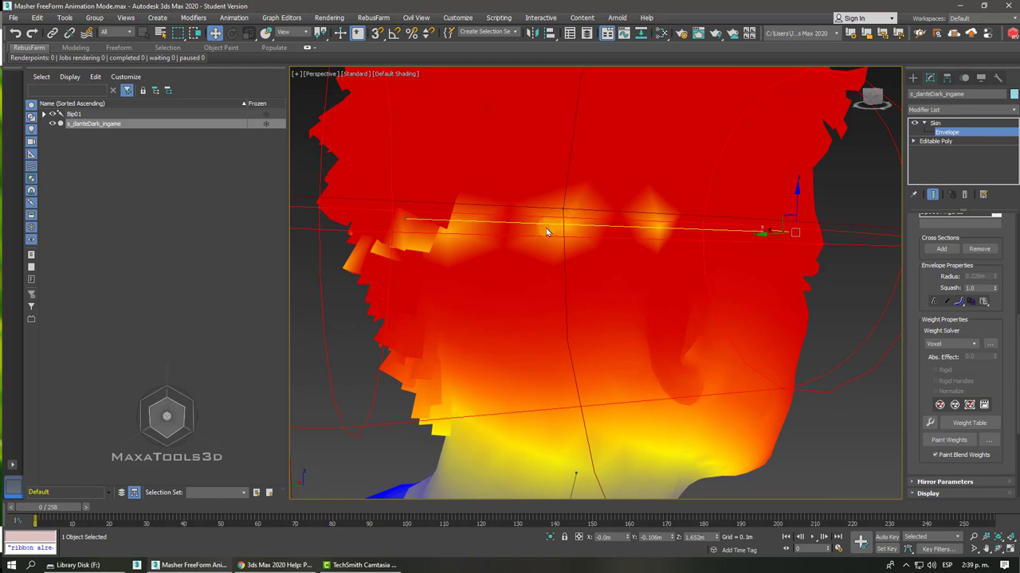
scroll(528, 244, down, 5)
alt+middle_drag(528, 243, 541, 247)
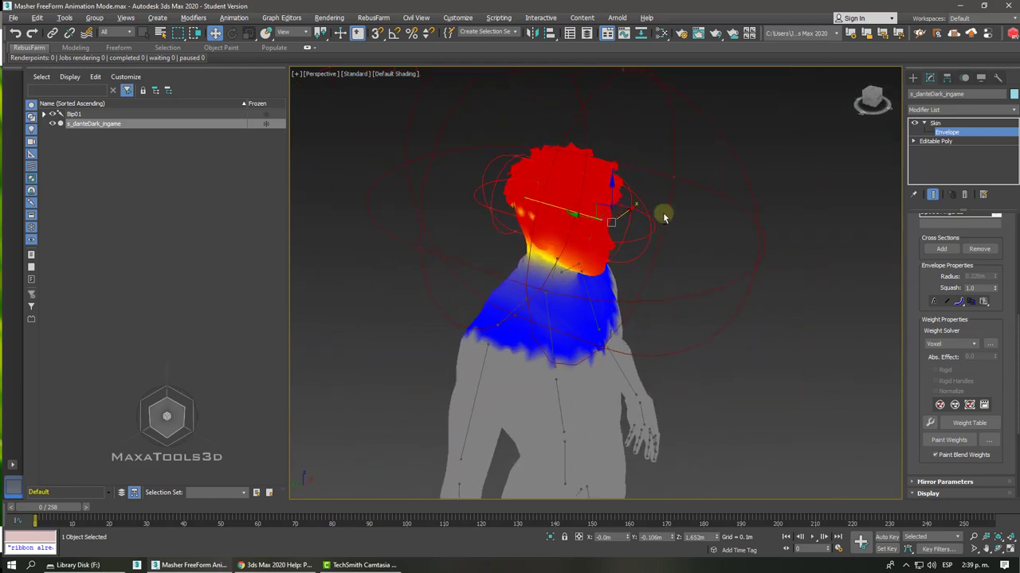
click(596, 104)
alt+middle_drag(596, 103, 606, 108)
drag(608, 108, 574, 181)
Step: Move the outer head envelope's end down onto the head, reaching a 0.35m radius, and re-centre the view
click(495, 125)
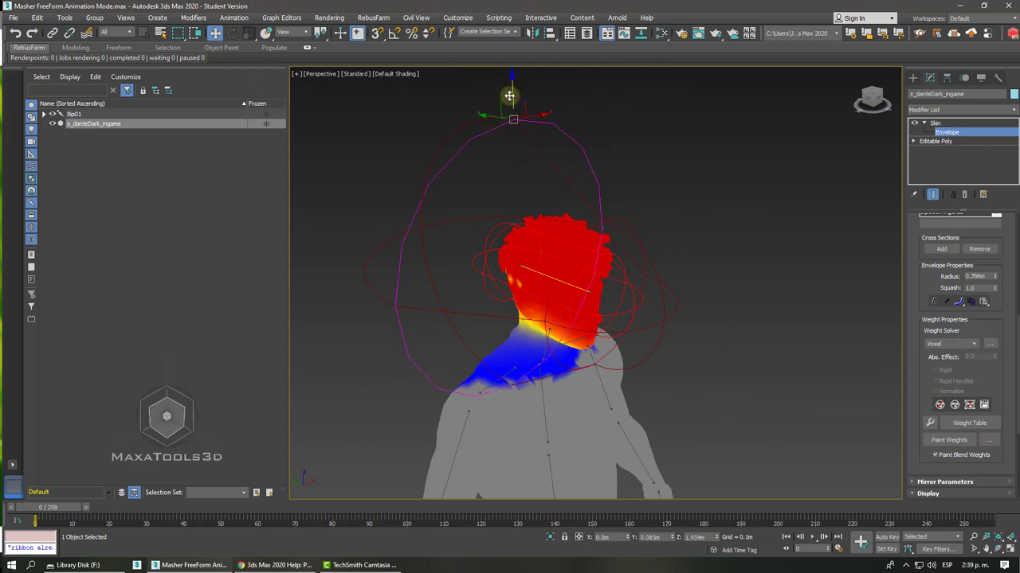
drag(511, 97, 488, 179)
scroll(488, 181, down, 3)
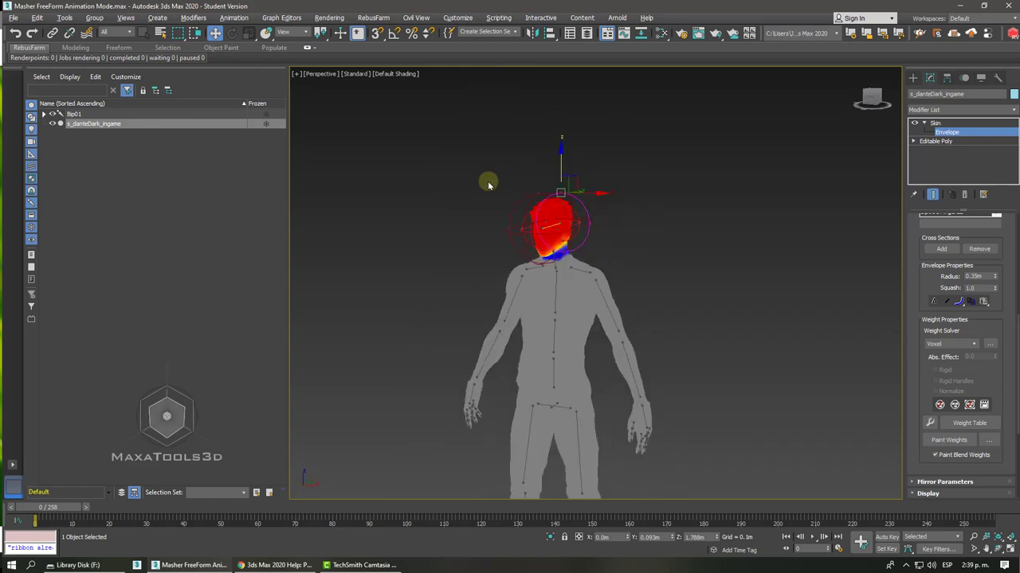
scroll(487, 181, up, 4)
mouse_move(487, 181)
alt+middle_down()
mouse_move(552, 234)
mouse_move(532, 192)
alt+middle_up()
scroll(488, 181, down, 3)
scroll(558, 239, up, 4)
Step: Move the clavicle envelope's end points toward the neck base to rebalance the shoulder weights
click(577, 253)
click(523, 161)
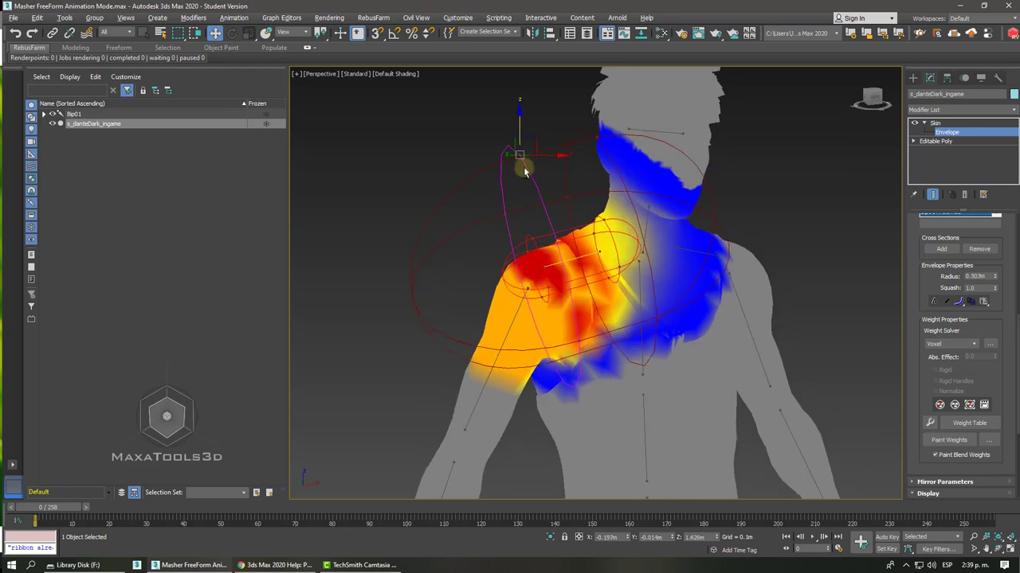
mouse_move(523, 159)
mouse_down()
mouse_move(509, 160)
mouse_move(515, 169)
mouse_up()
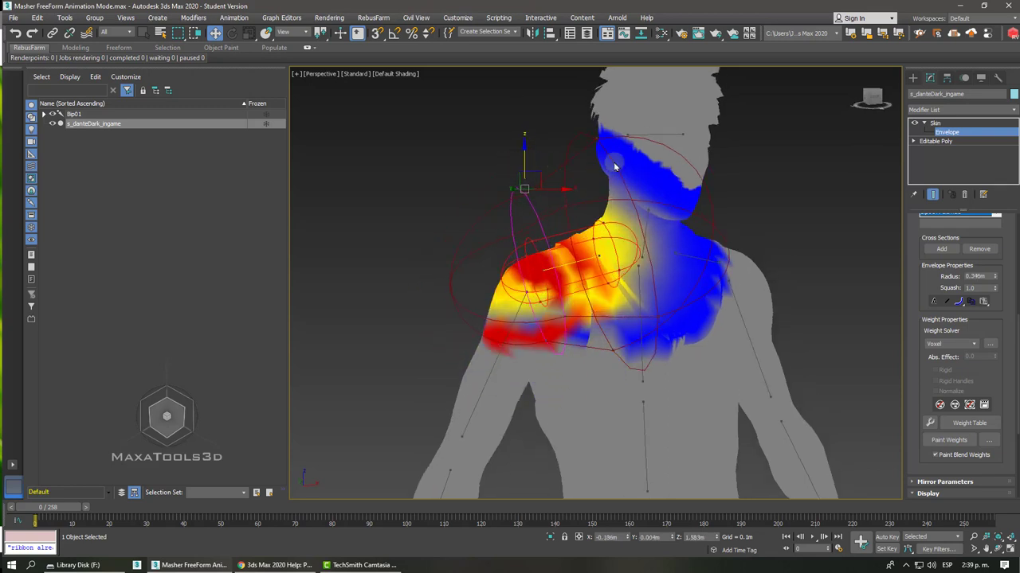
click(596, 140)
drag(599, 102, 587, 165)
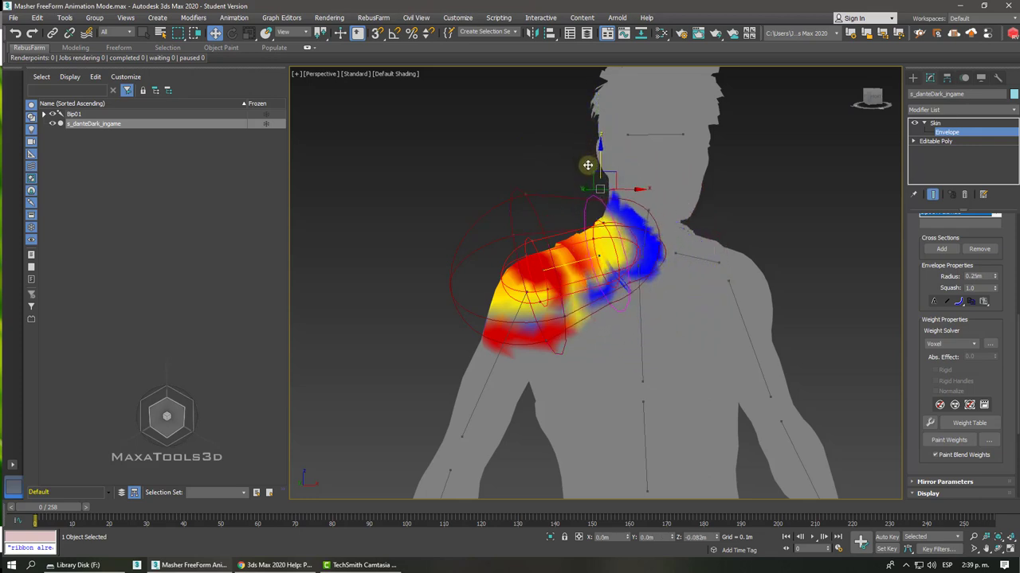
drag(555, 197, 535, 222)
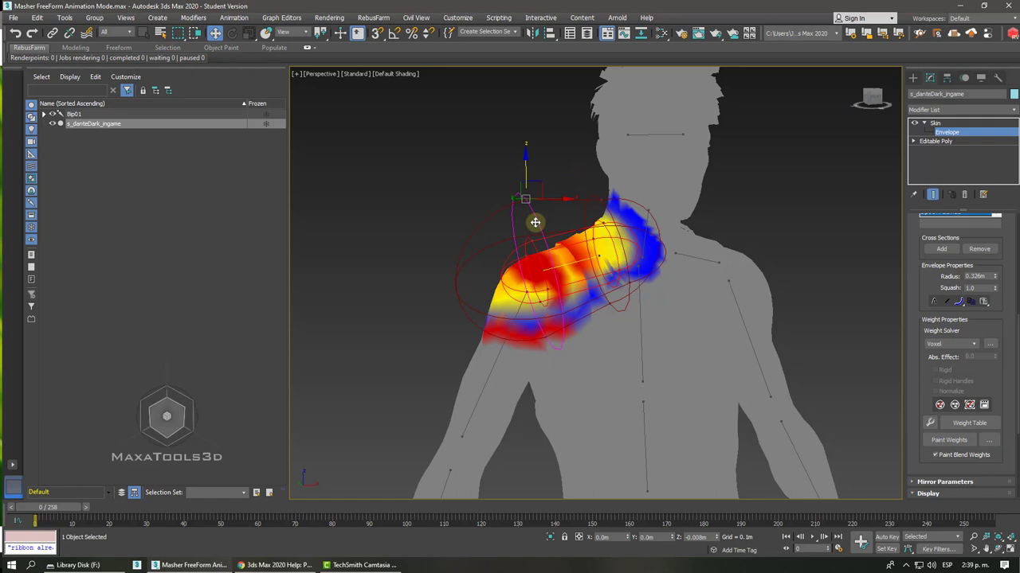
mouse_move(534, 223)
alt+middle_down()
mouse_move(539, 236)
mouse_move(594, 206)
alt+middle_up()
Step: Shrink the upper-arm envelope's cross-sections to 0.282m at the shoulder and 0.215m at the elbow
click(538, 236)
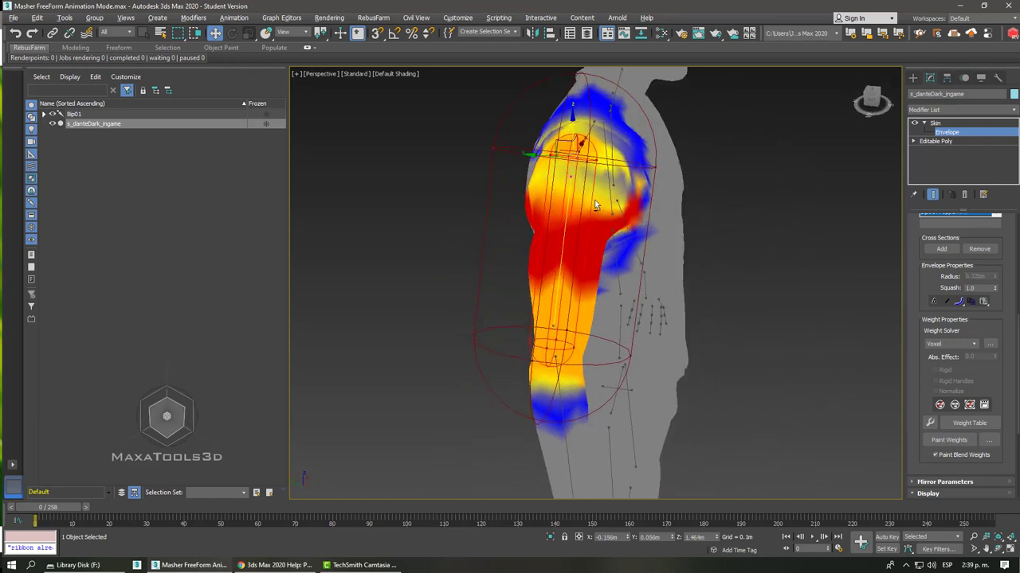
click(629, 165)
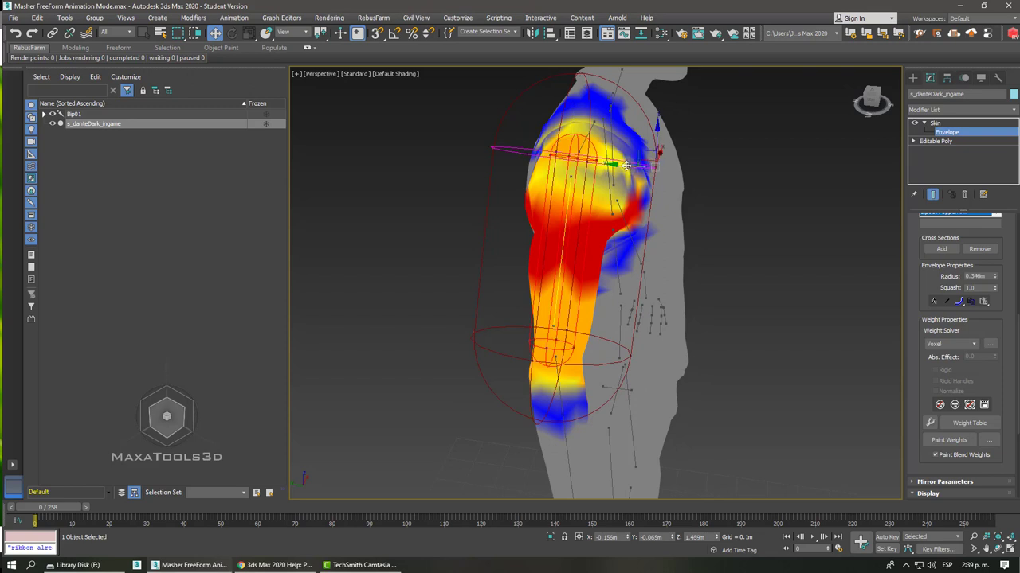
drag(627, 165, 612, 168)
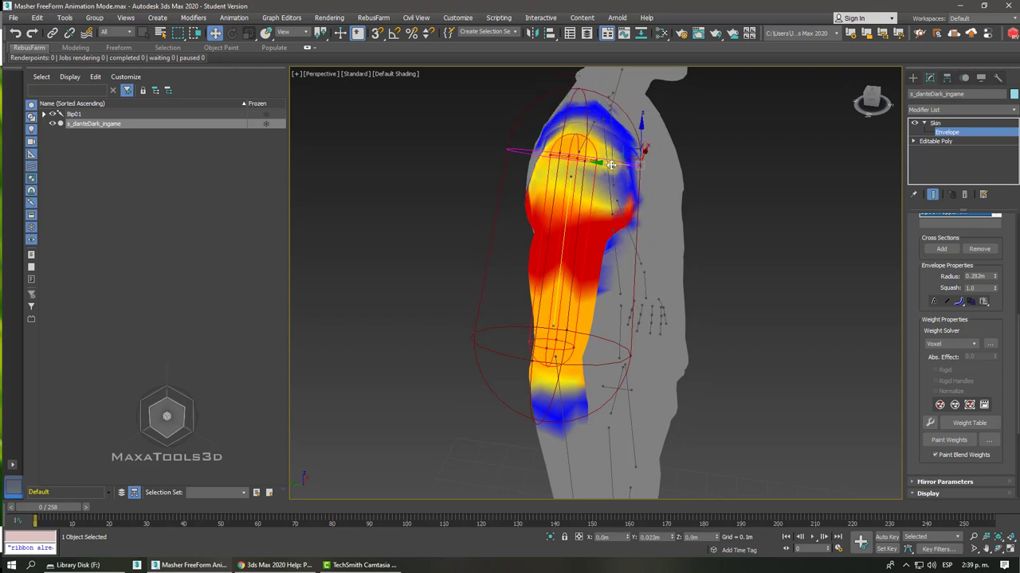
click(603, 365)
drag(594, 356, 559, 344)
middle_drag(559, 344, 521, 264)
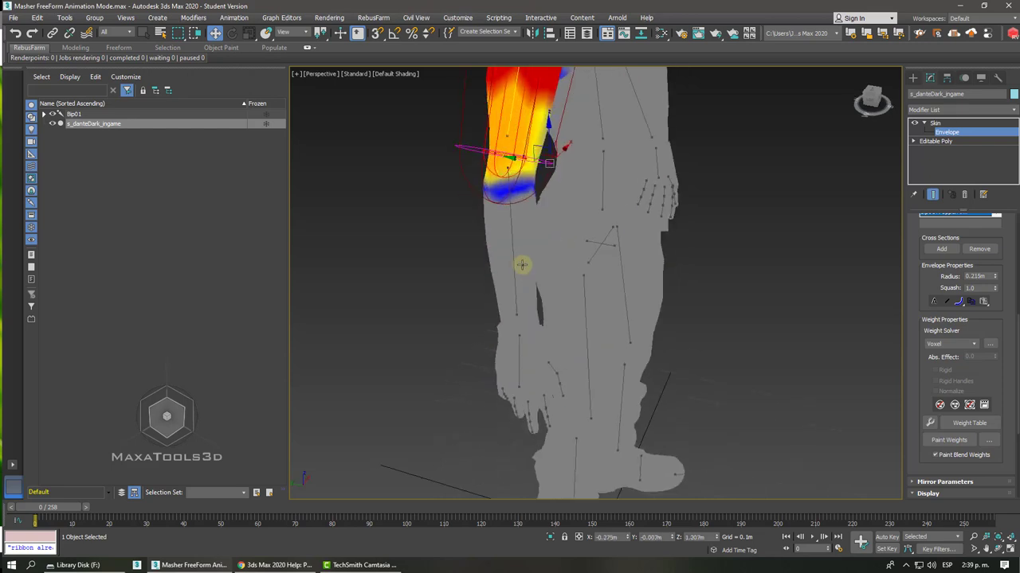
Step: Shrink the forearm envelope's cross-sections to 0.226m at the top and 0.185m at the wrist
click(514, 236)
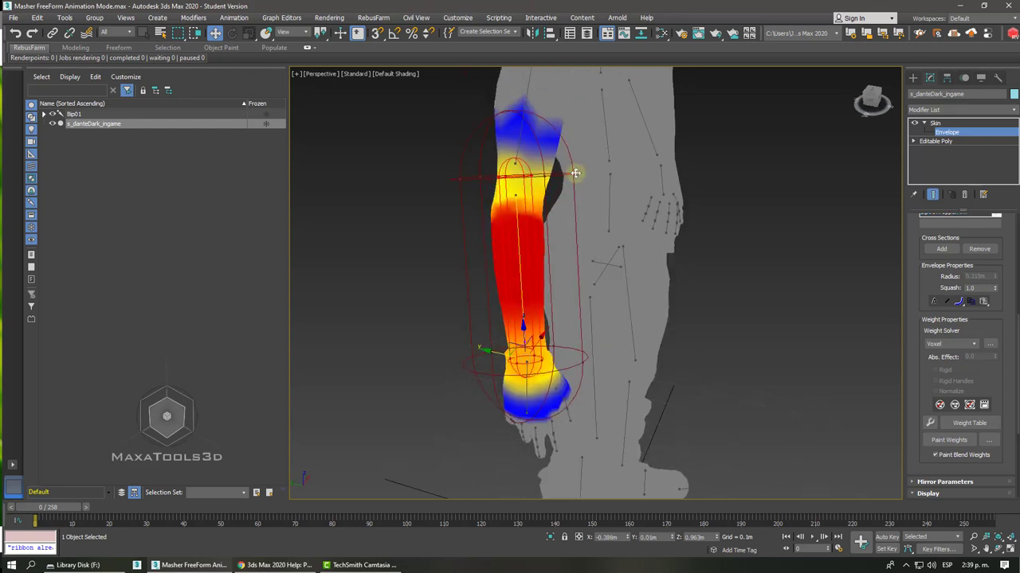
click(576, 172)
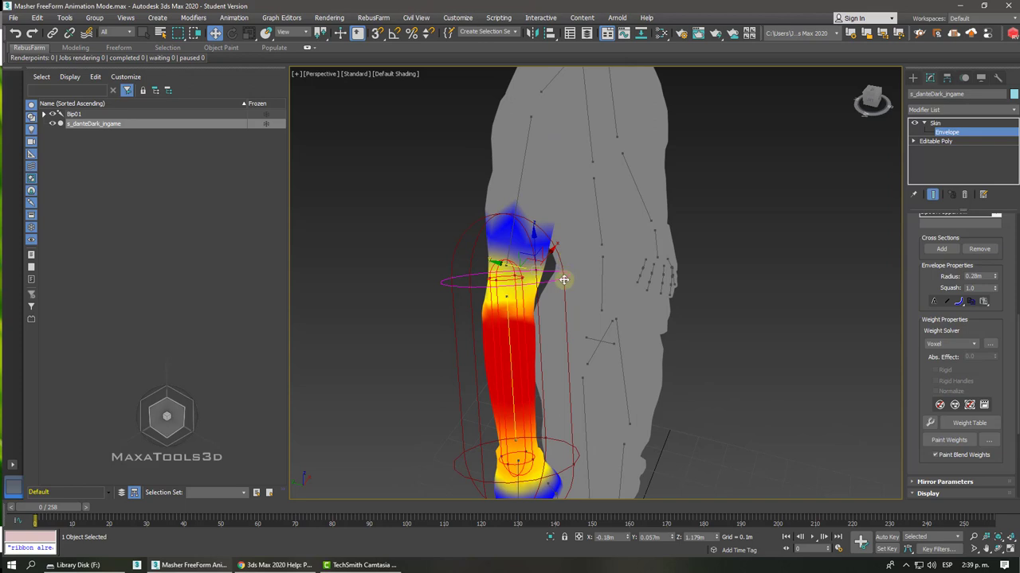
drag(563, 279, 515, 271)
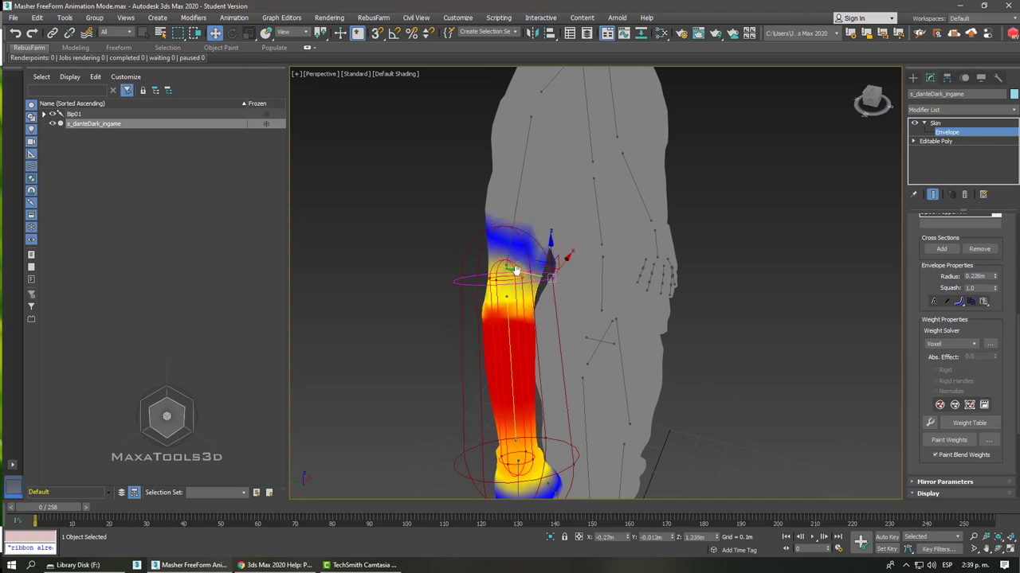
click(575, 351)
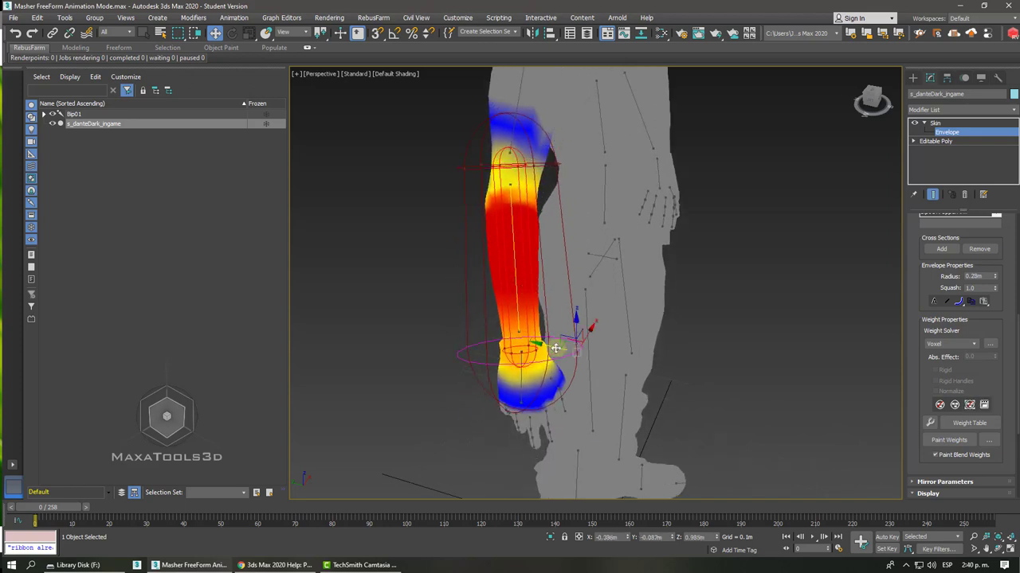
drag(556, 348, 533, 351)
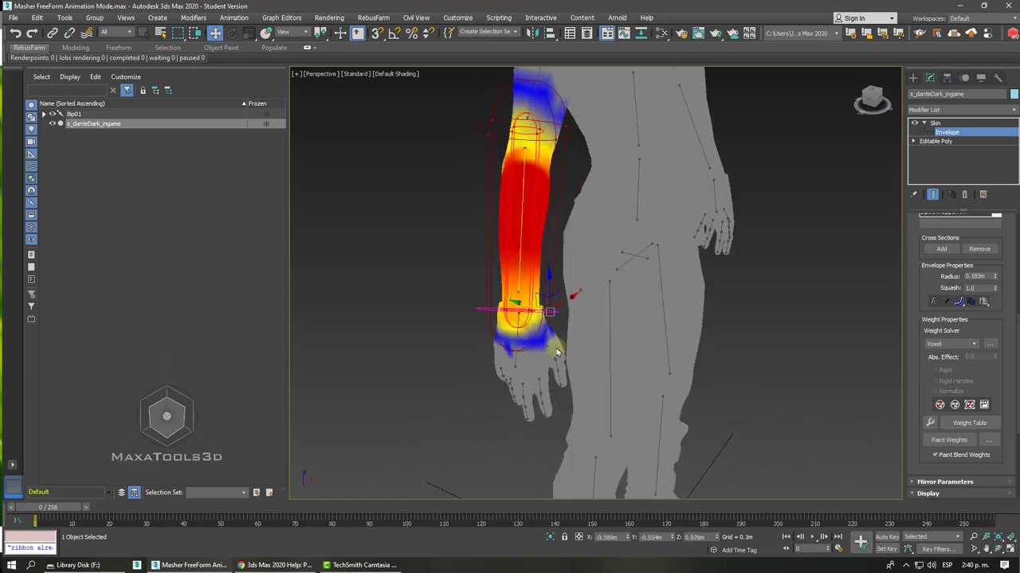
scroll(556, 351, up, 3)
Step: Select the hand bone's envelope and frame the whole hand
click(556, 351)
scroll(556, 350, up, 2)
scroll(555, 348, up, 2)
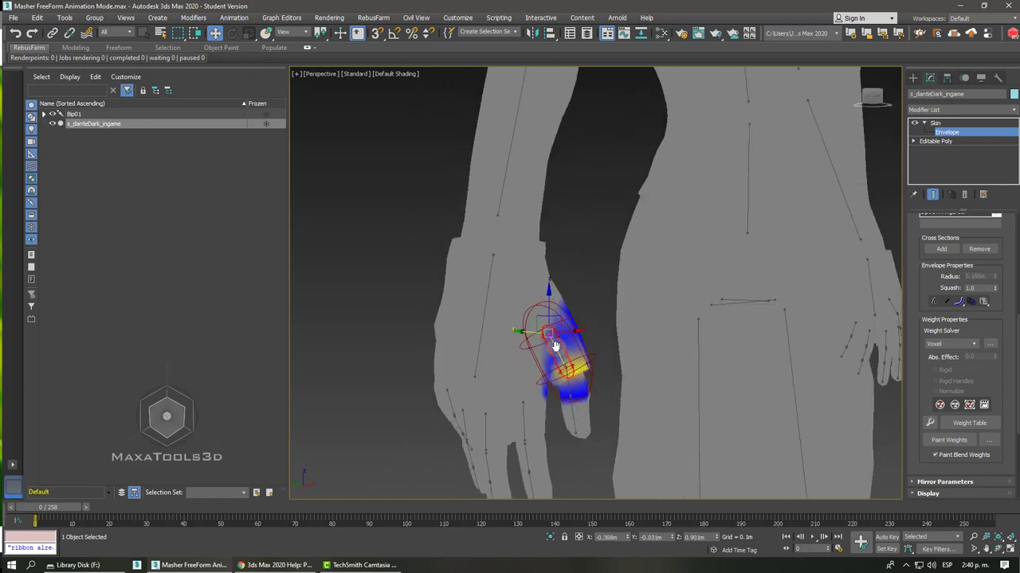
alt+middle_drag(555, 347, 555, 393)
scroll(555, 348, up, 3)
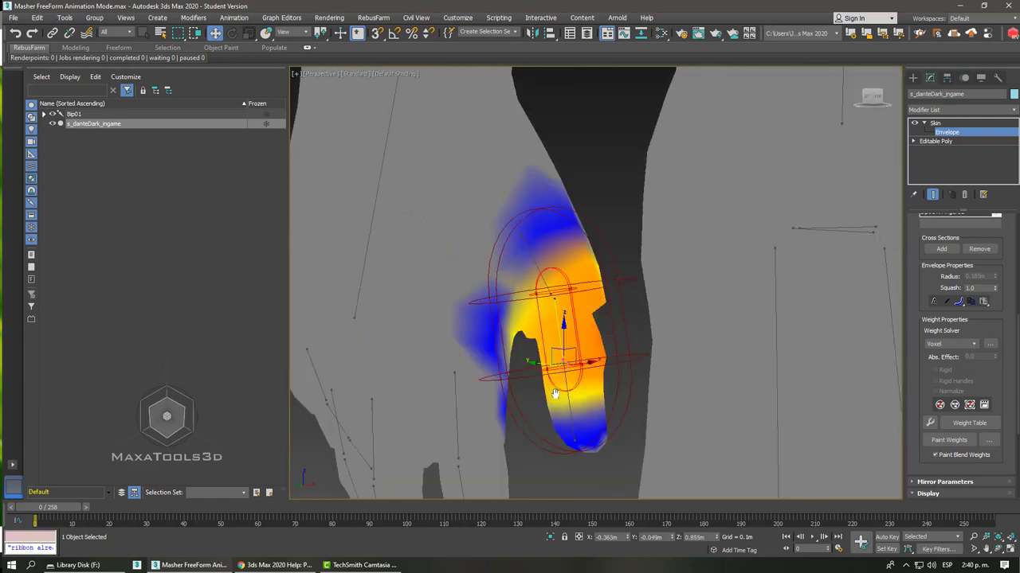
scroll(555, 393, down, 3)
alt+middle_drag(568, 337, 596, 265)
Step: Reposition the small finger envelope's upper end point to refit it over the finger
click(590, 267)
scroll(610, 260, up, 2)
scroll(609, 261, up, 2)
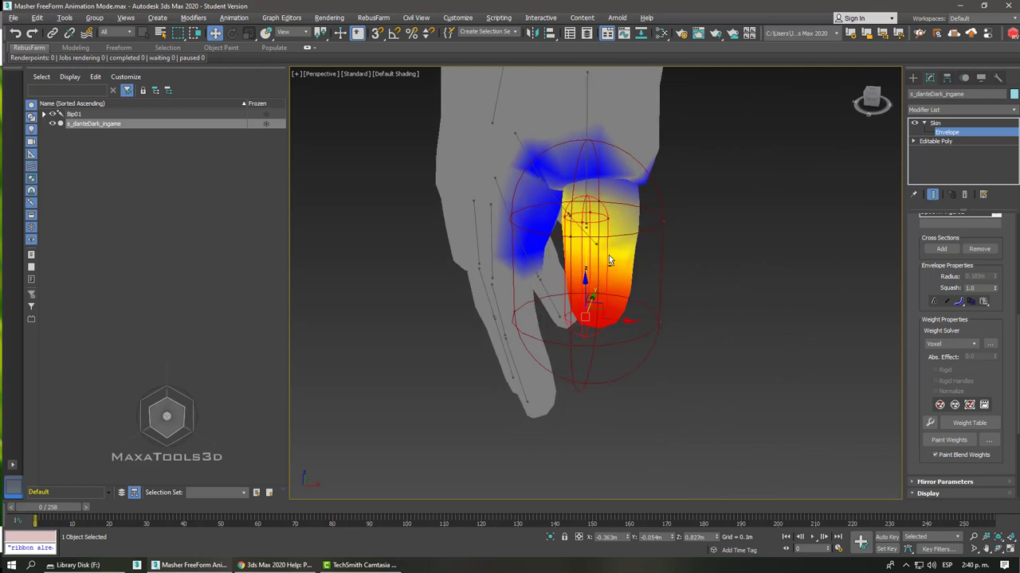
click(585, 229)
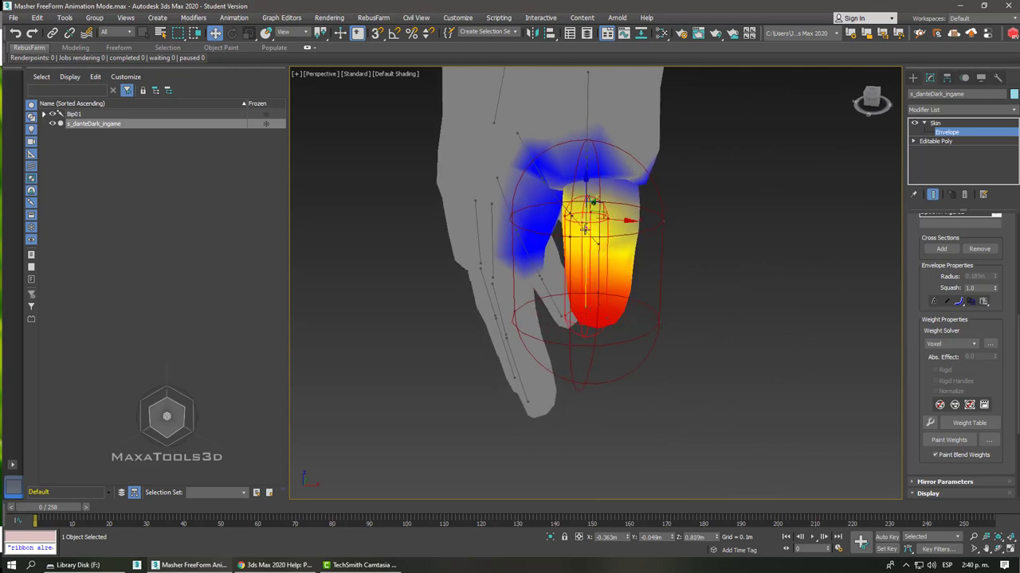
drag(585, 229, 606, 317)
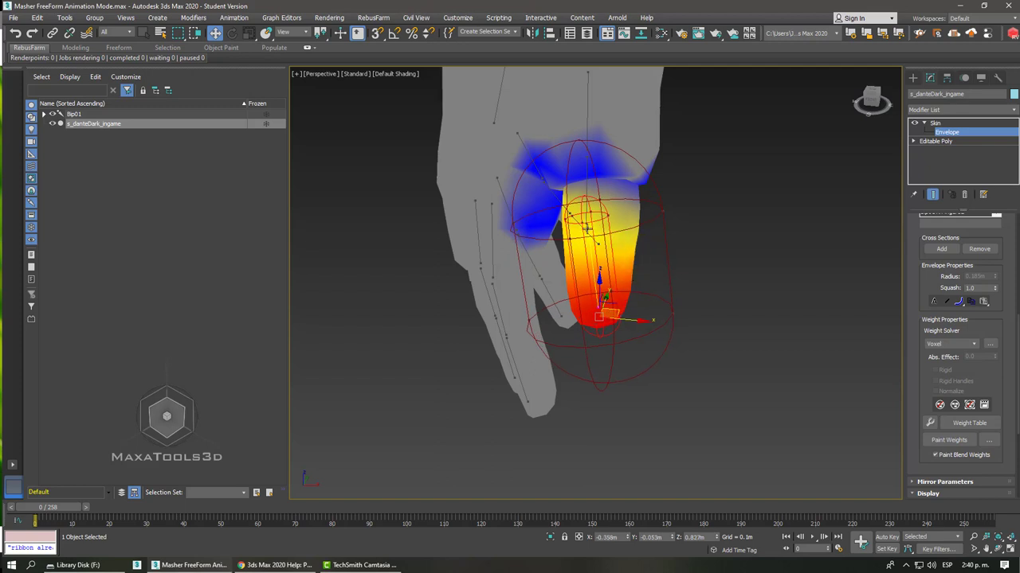
click(585, 228)
drag(607, 244, 629, 223)
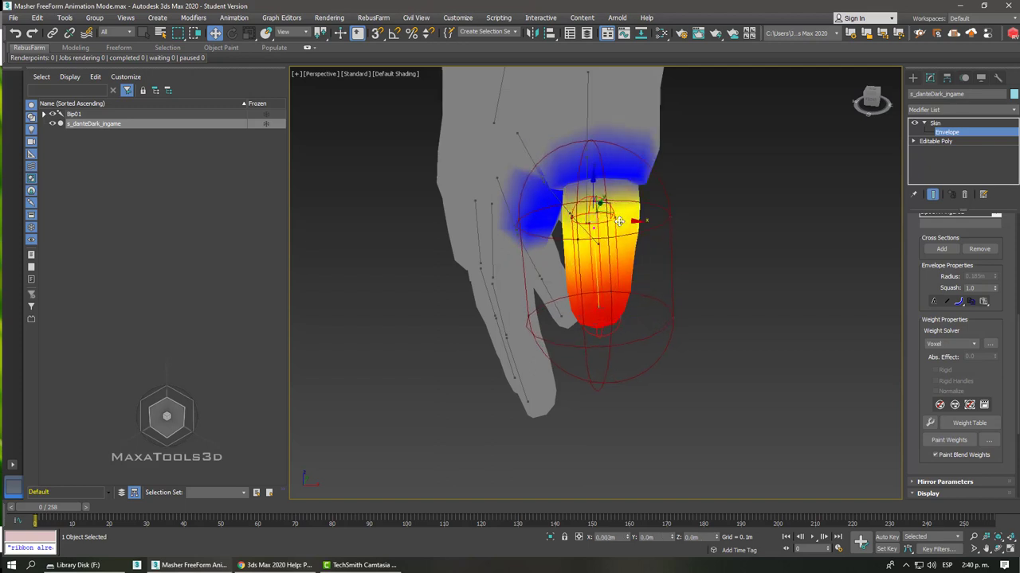
alt+middle_drag(629, 223, 583, 190)
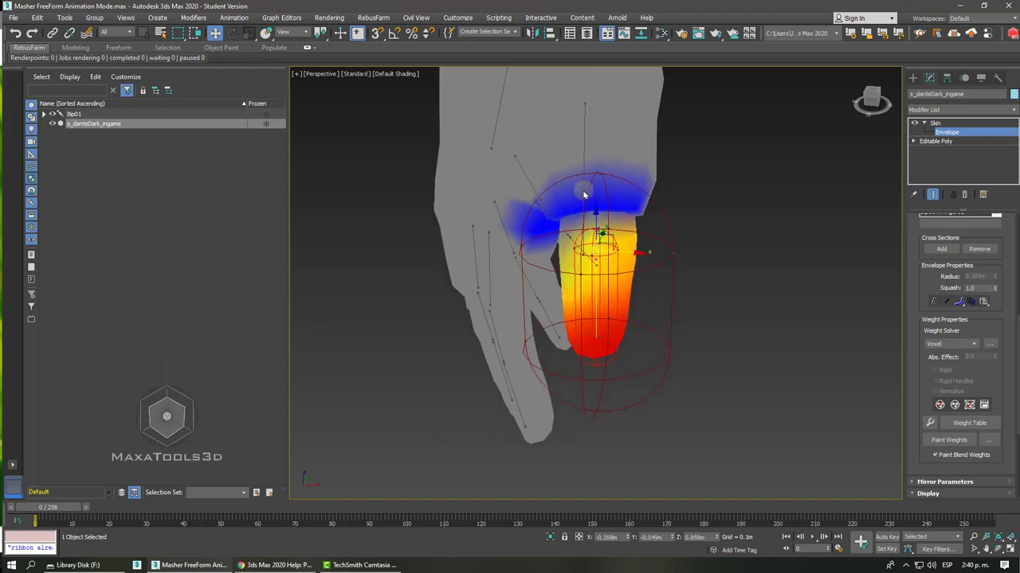
Step: Reshape the larger hand envelope and the finger envelope's handles to refit the finger weights
click(583, 190)
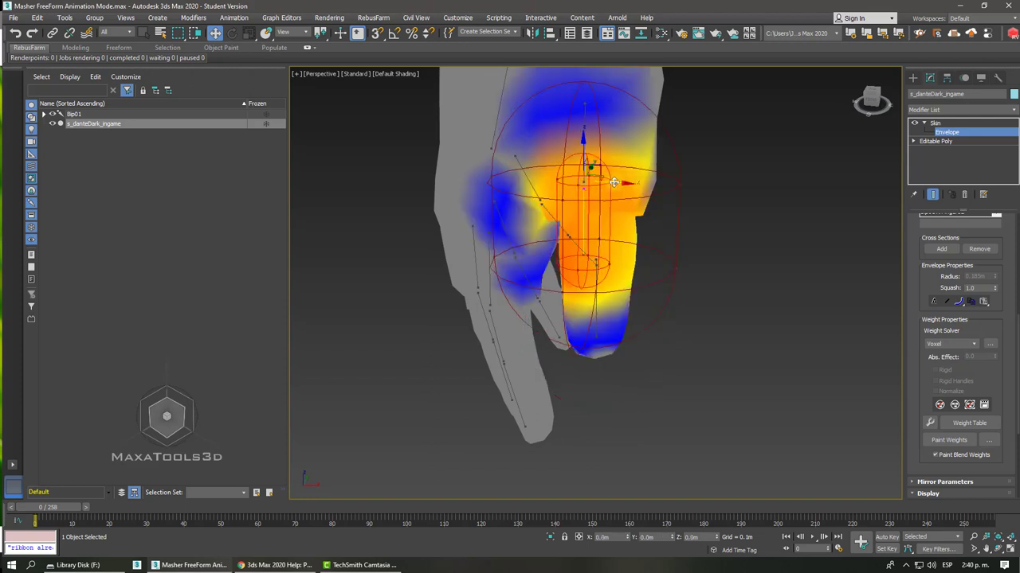
drag(607, 185, 622, 183)
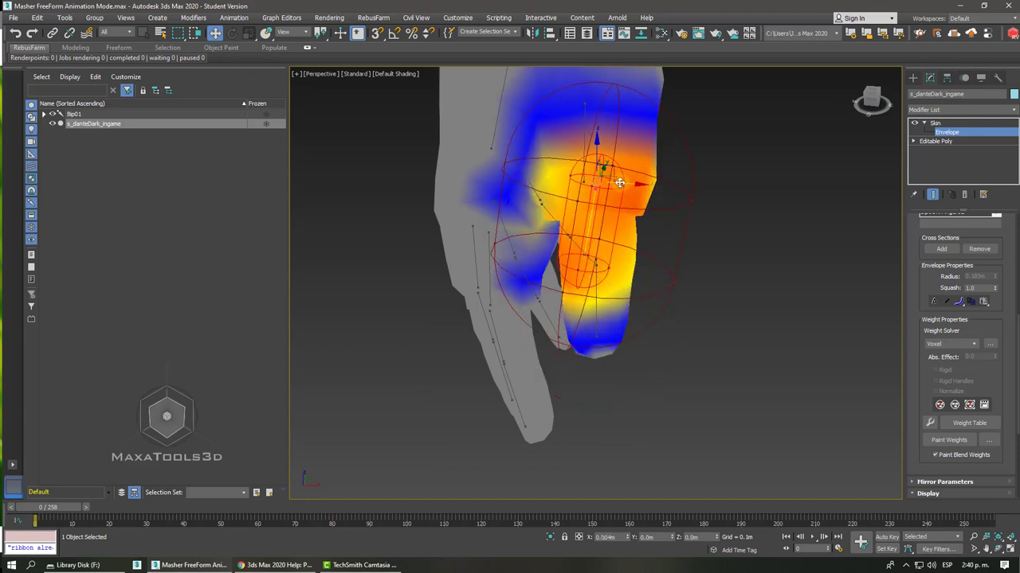
click(590, 242)
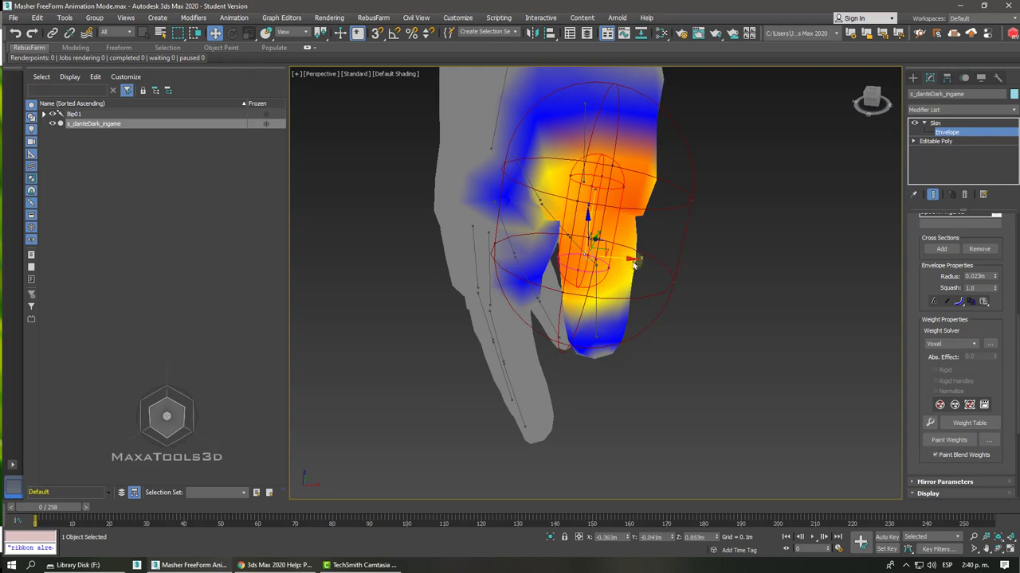
scroll(630, 257, up, 3)
click(590, 267)
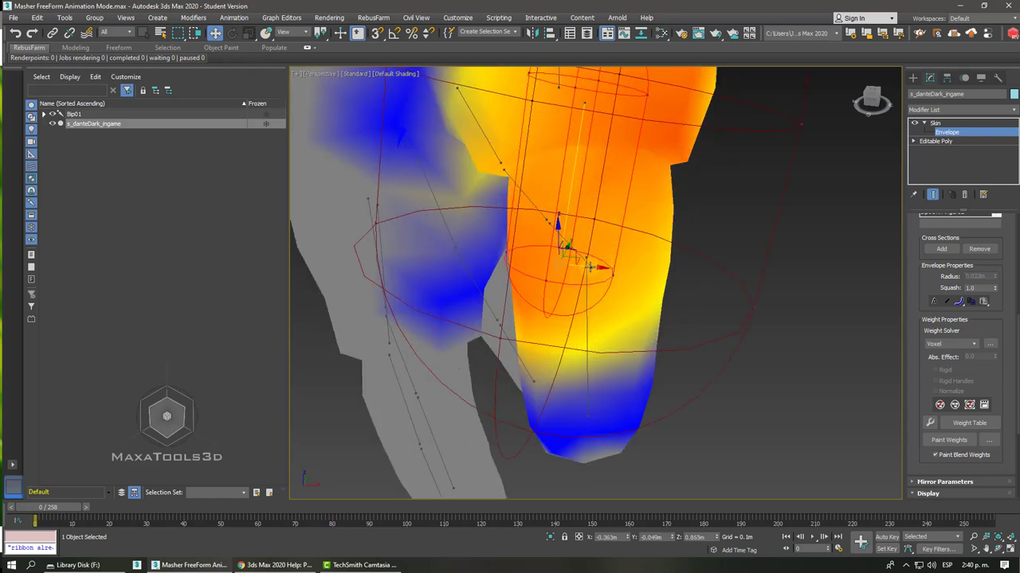
drag(590, 266, 606, 266)
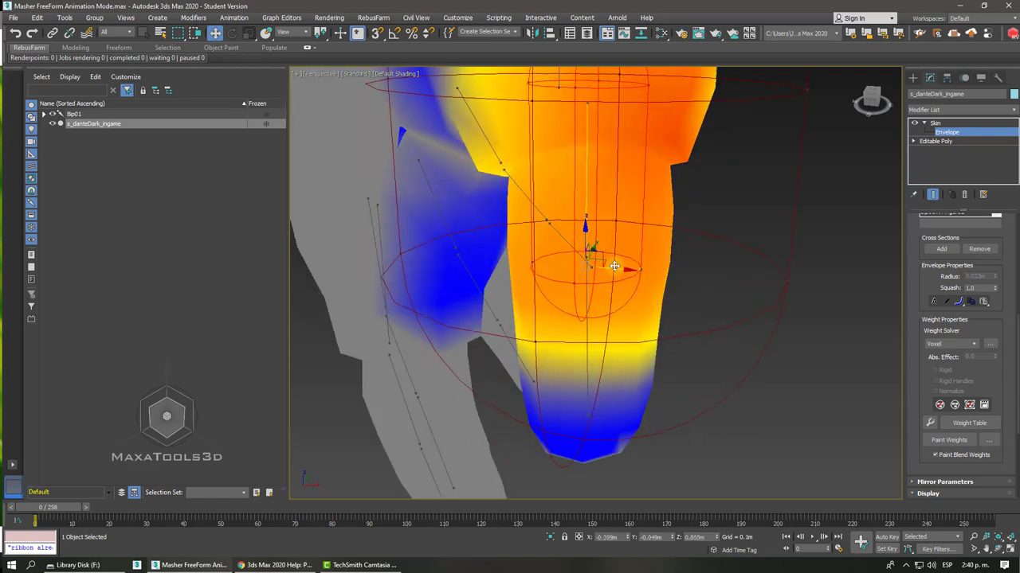
scroll(484, 291, down, 3)
Step: Zoom the Perspective viewport in and out around the selected hand envelope
scroll(474, 297, down, 2)
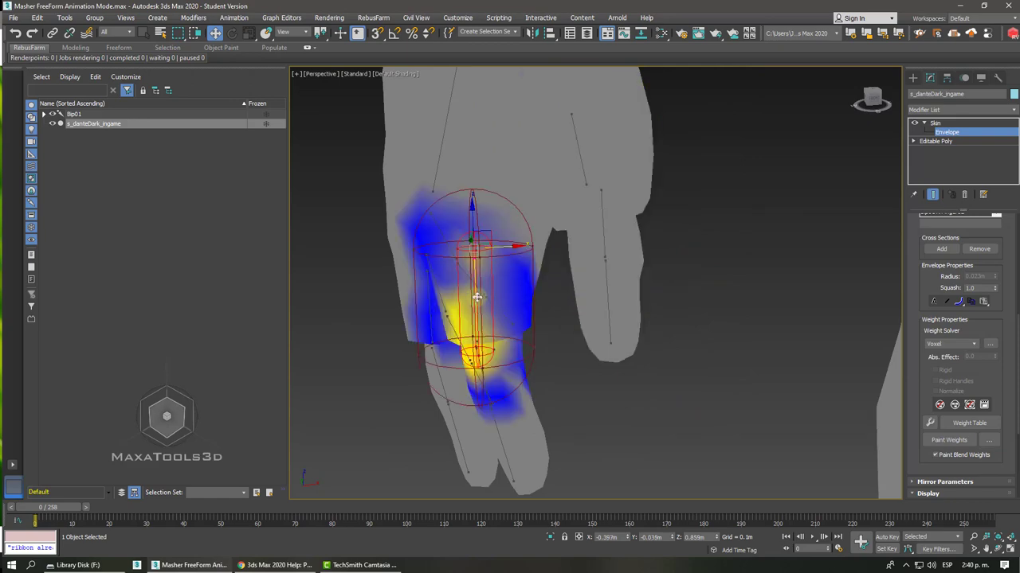
scroll(522, 293, down, 2)
scroll(519, 295, down, 1)
scroll(517, 299, down, 2)
scroll(517, 297, down, 2)
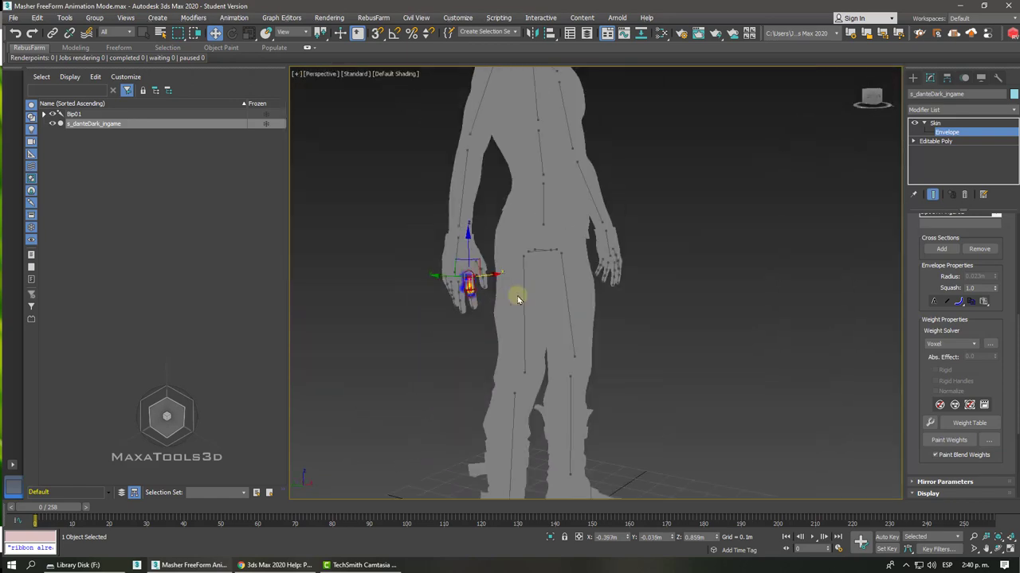
scroll(517, 295, up, 2)
scroll(517, 296, up, 1)
scroll(517, 296, up, 1)
scroll(517, 296, down, 2)
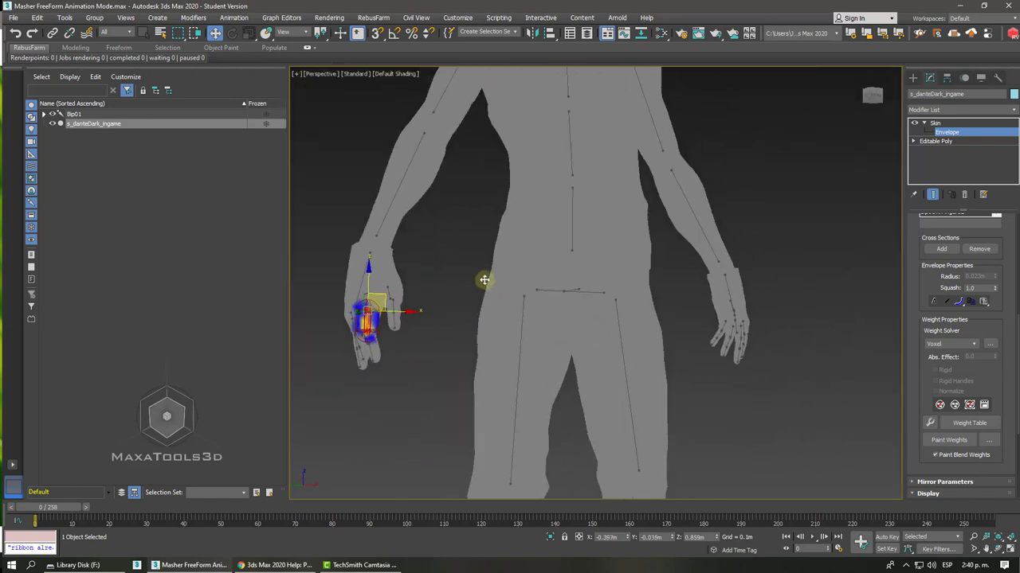
scroll(483, 280, down, 1)
scroll(457, 269, up, 1)
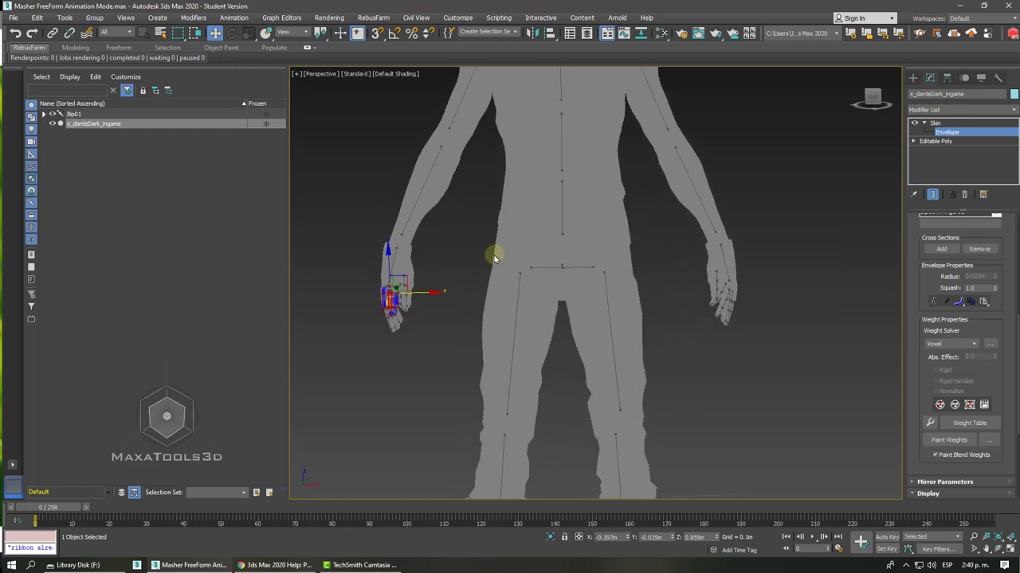
scroll(494, 255, down, 3)
scroll(525, 229, up, 2)
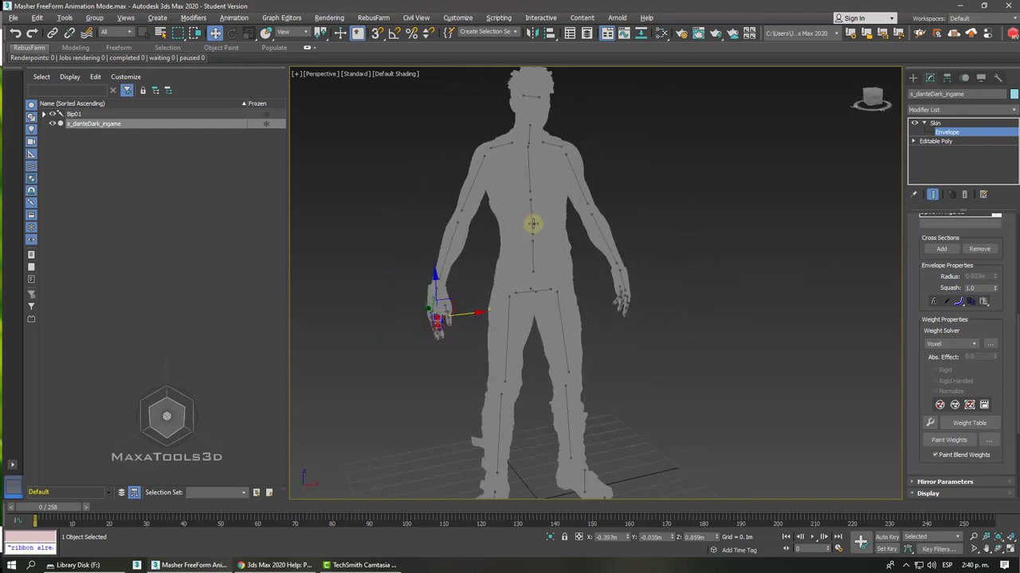
scroll(533, 224, down, 2)
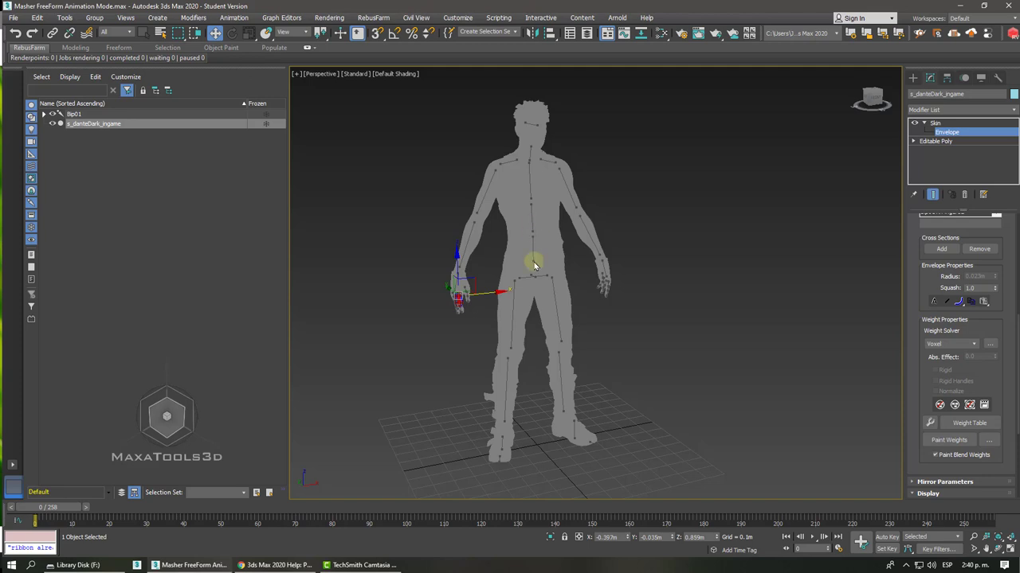
key(z)
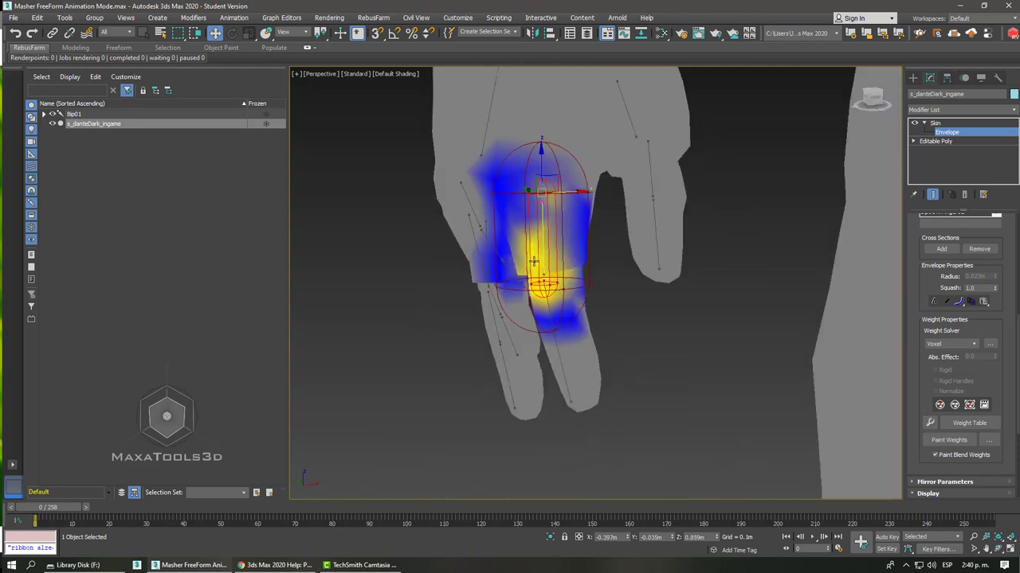
scroll(532, 261, down, 5)
Step: Select the forearm envelope to show its red-to-blue weights, then open and close the File menu
alt+middle_drag(533, 261, 521, 214)
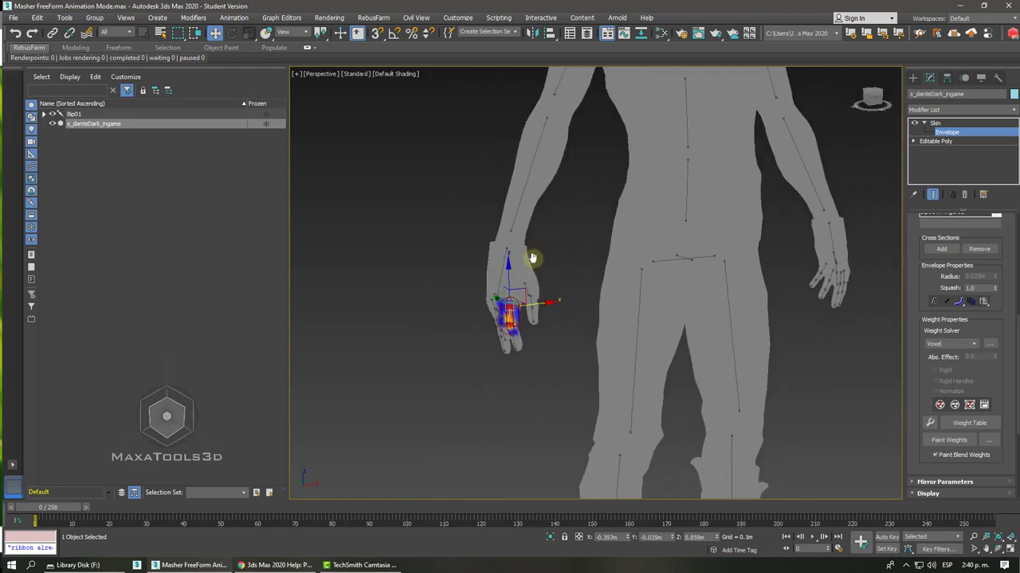
click(519, 194)
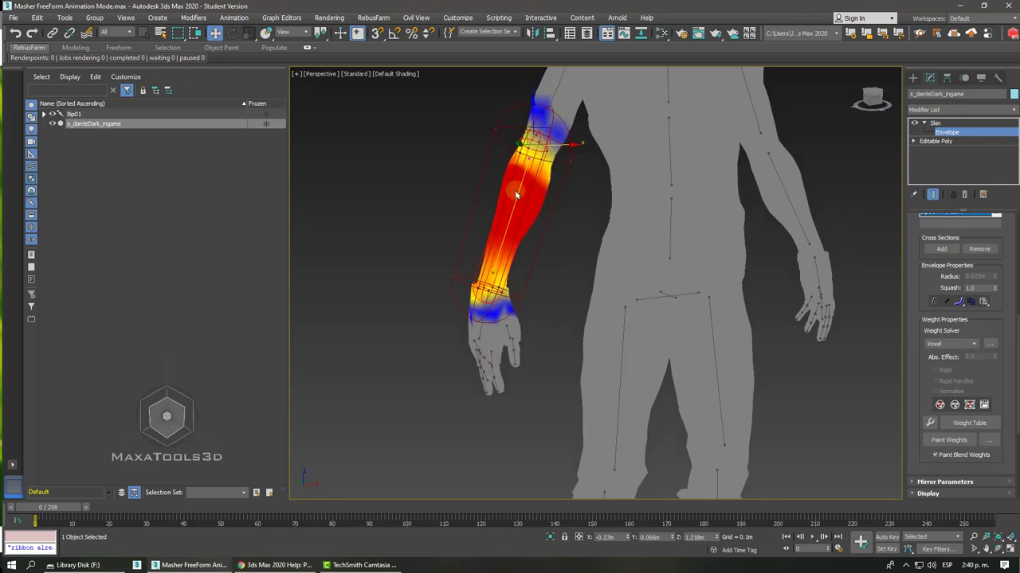
click(11, 18)
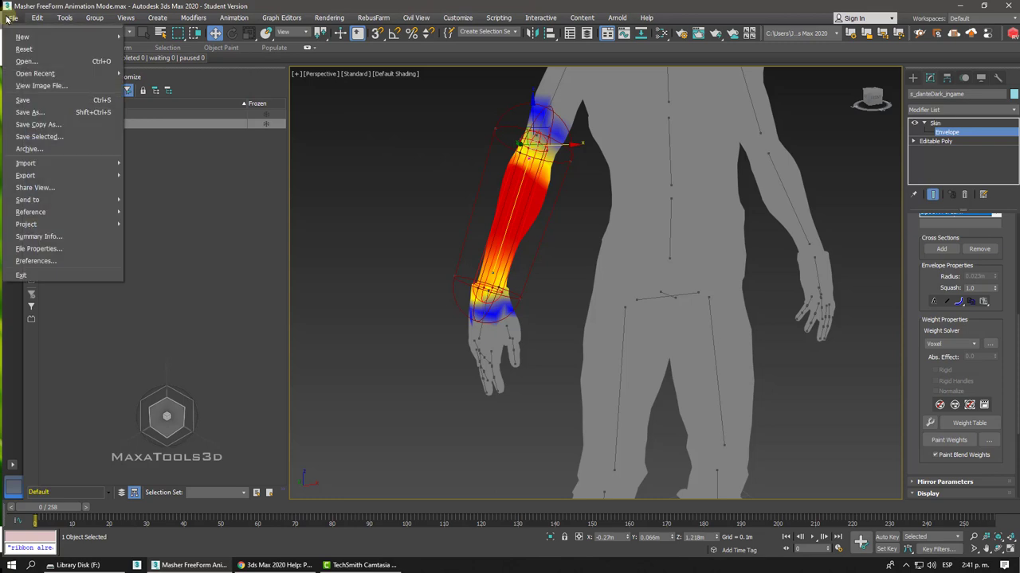
click(7, 17)
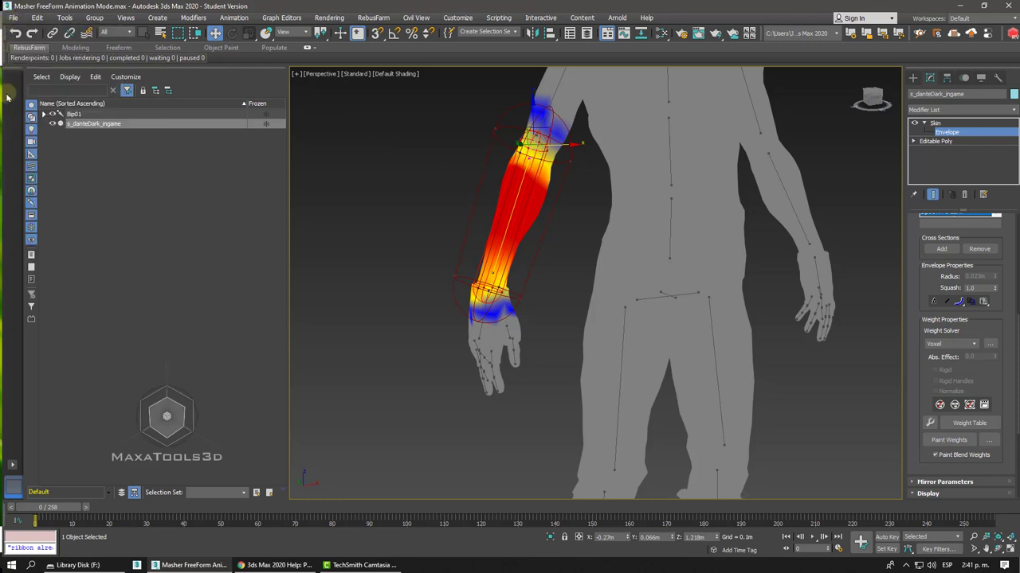
Step: Switch to the Pesos skin notes and type (Rojo) after the 100% 1.0 weight
click(11, 565)
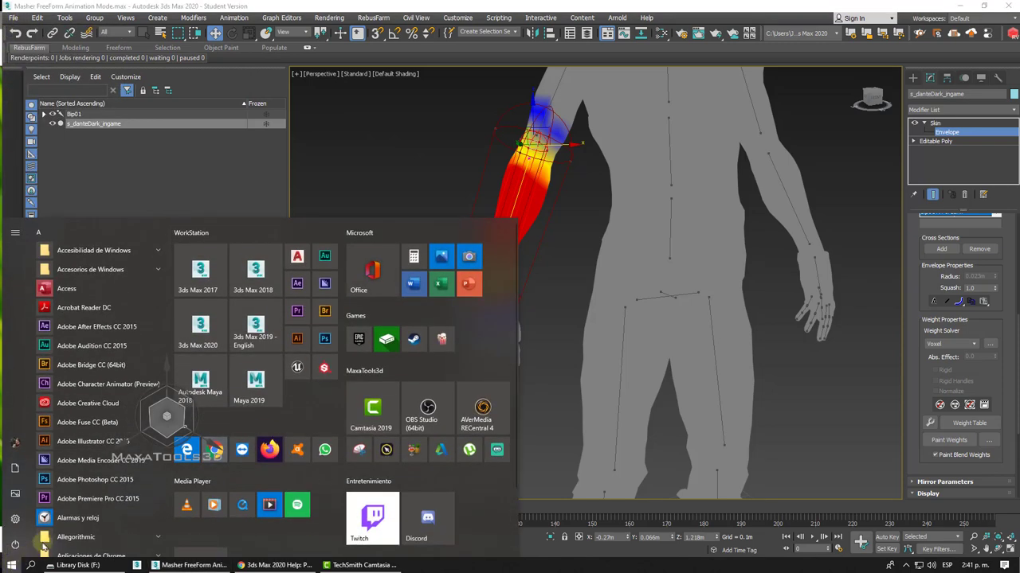
click(540, 351)
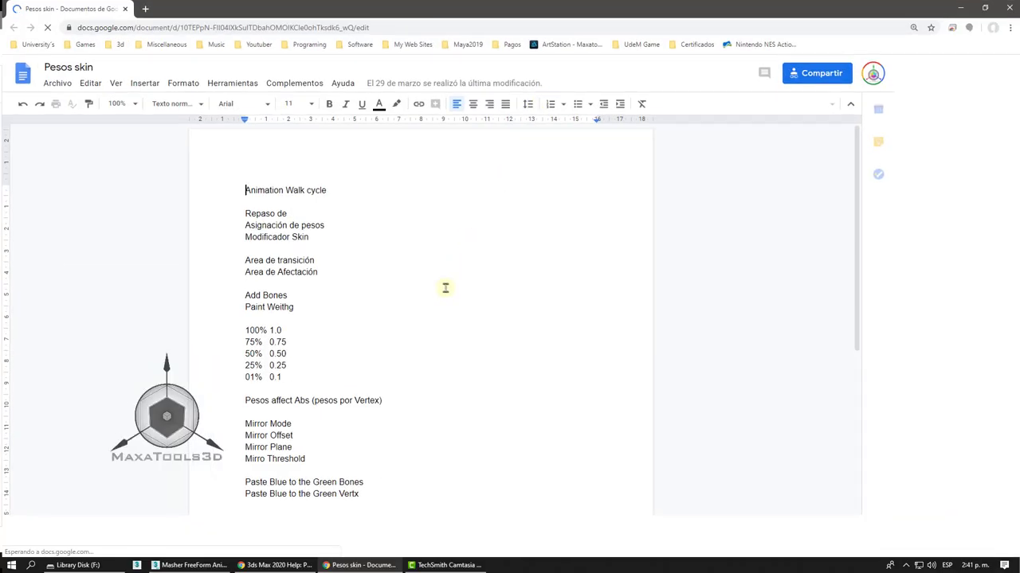
click(365, 331)
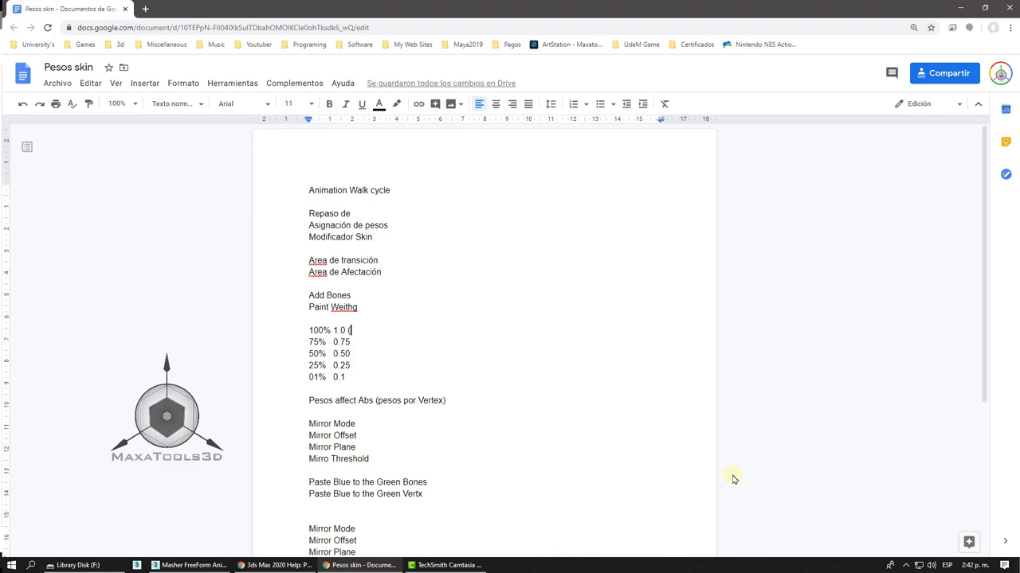
text(Rojo)
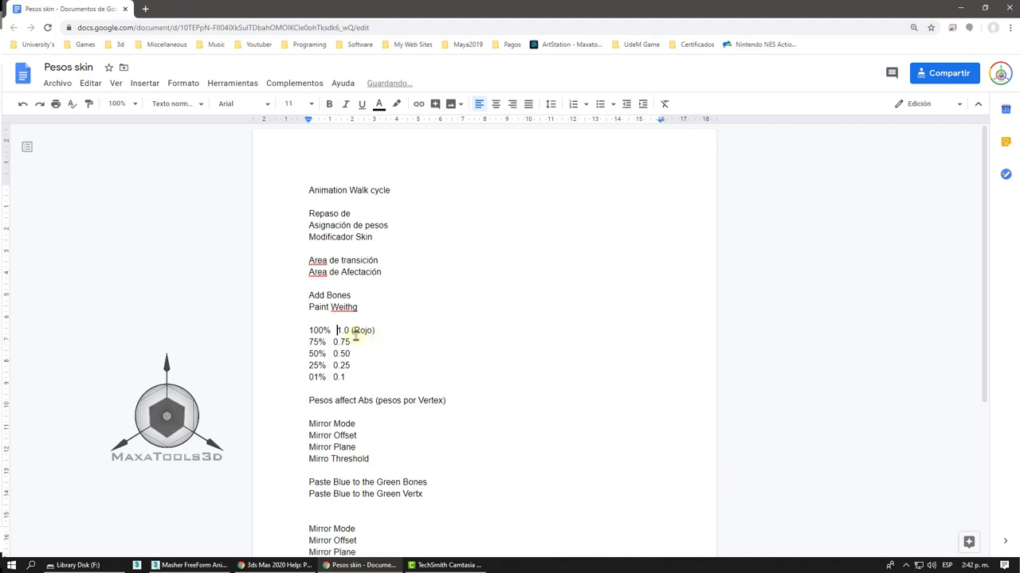
Step: Tab-align the (Rojo) label and line up 0.75 under the value above
click(351, 330)
key(Tab)
click(329, 341)
key(Delete)
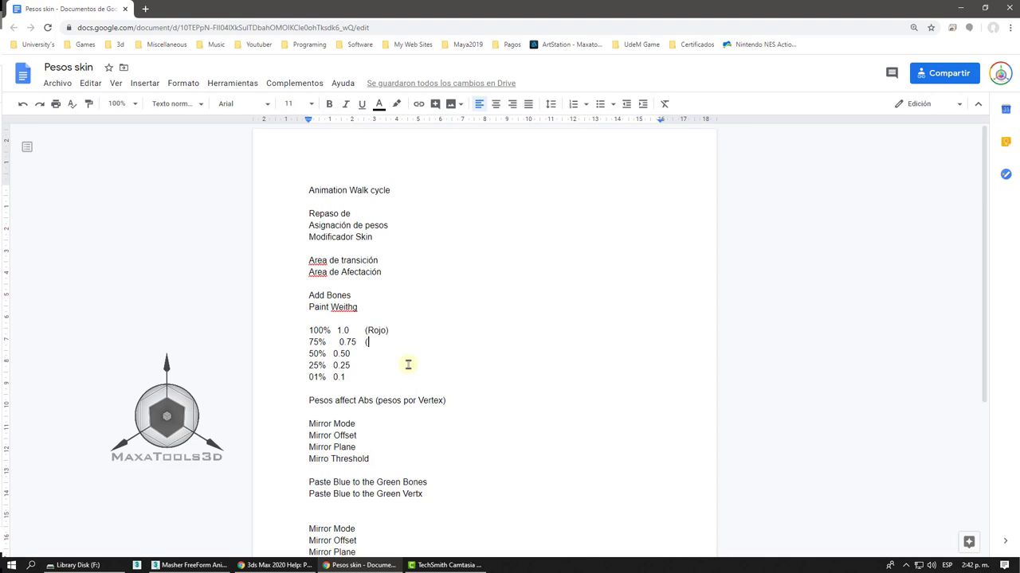
Step: Label 75% as (Anaranjado), fixing the spelling via spell-check, and 50% as (Amarillo), tab-aligned
text(N)
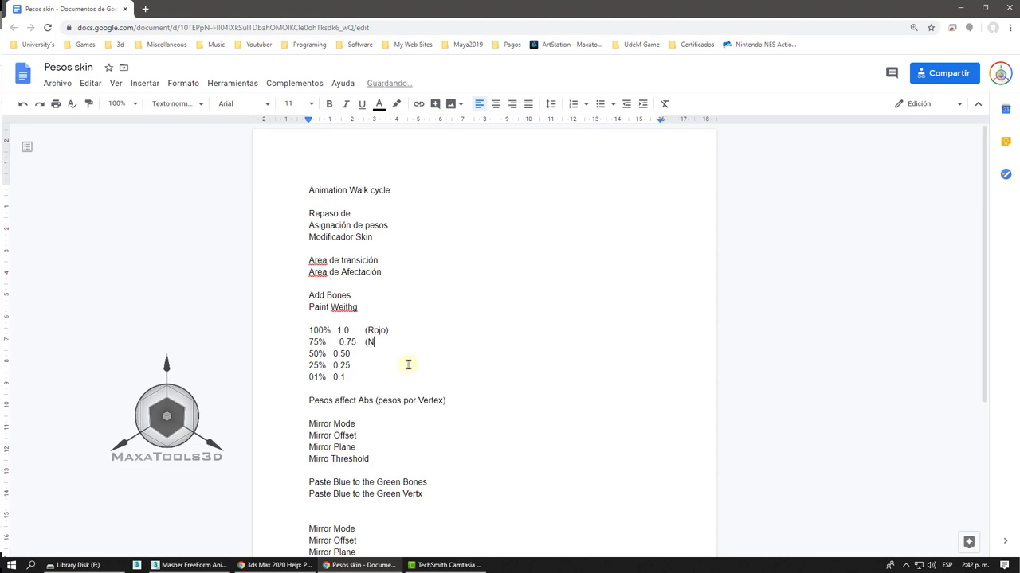
text(ar)
text(a)
text(njado)
text())
right_click(400, 344)
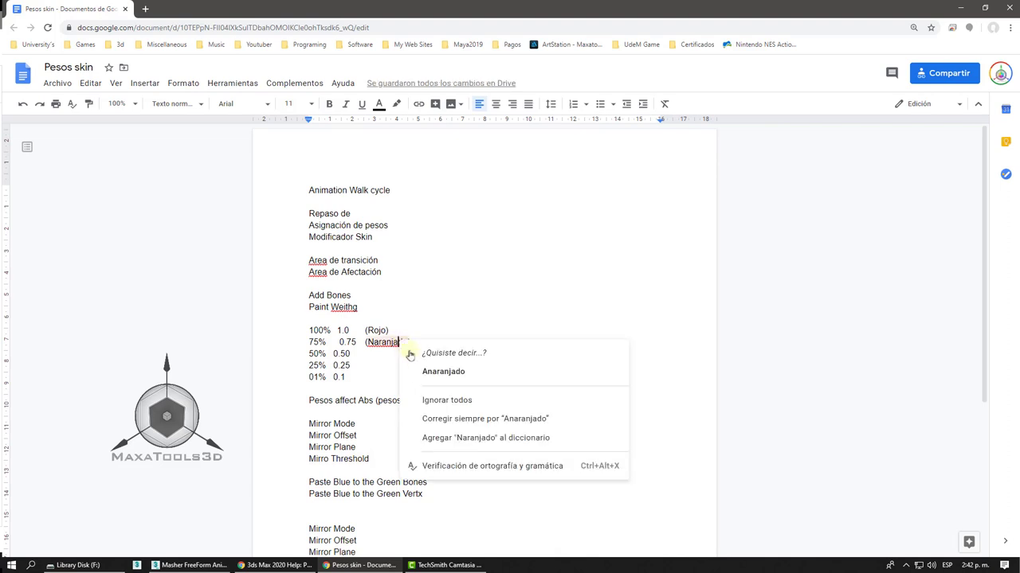
click(431, 372)
click(391, 375)
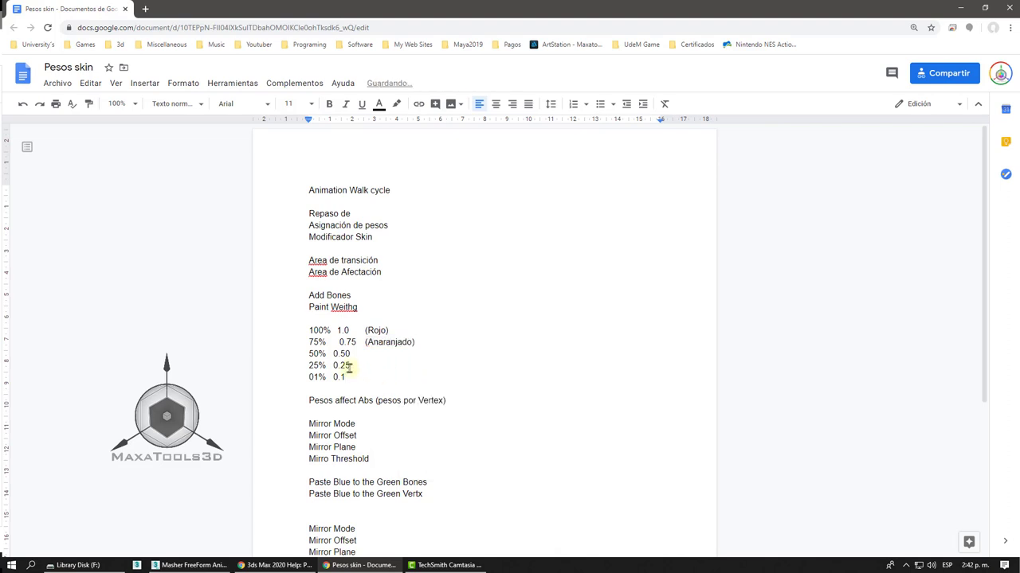
click(360, 356)
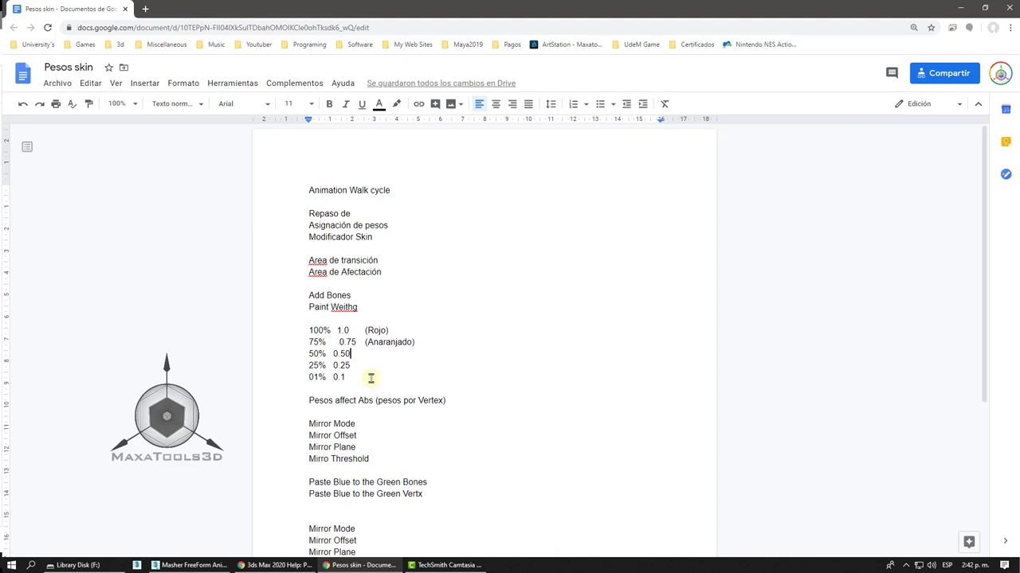
key(Tab)
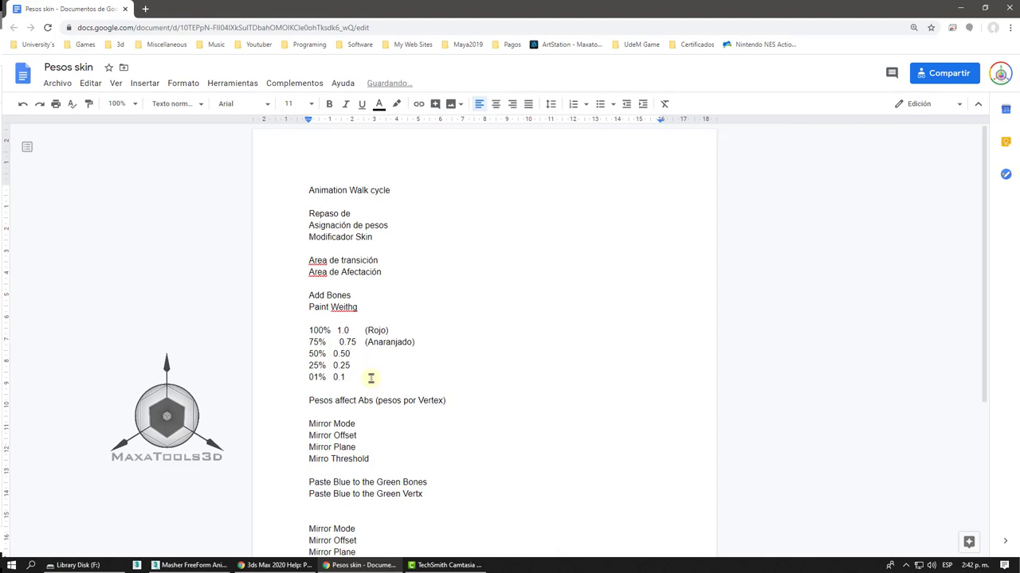
text(A)
text(marillo))
Step: Label 25% as (Verde) and 01% as (Azul), then add a new line reading Gris
click(368, 368)
text(Verde)
text())
click(373, 378)
key(Tab)
text(zu)
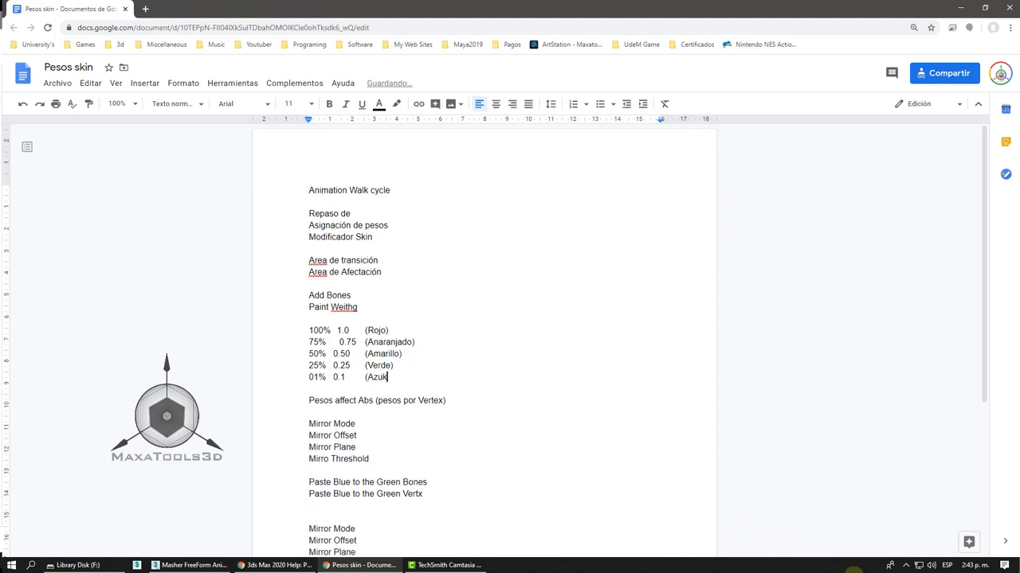
text(l))
key(Return)
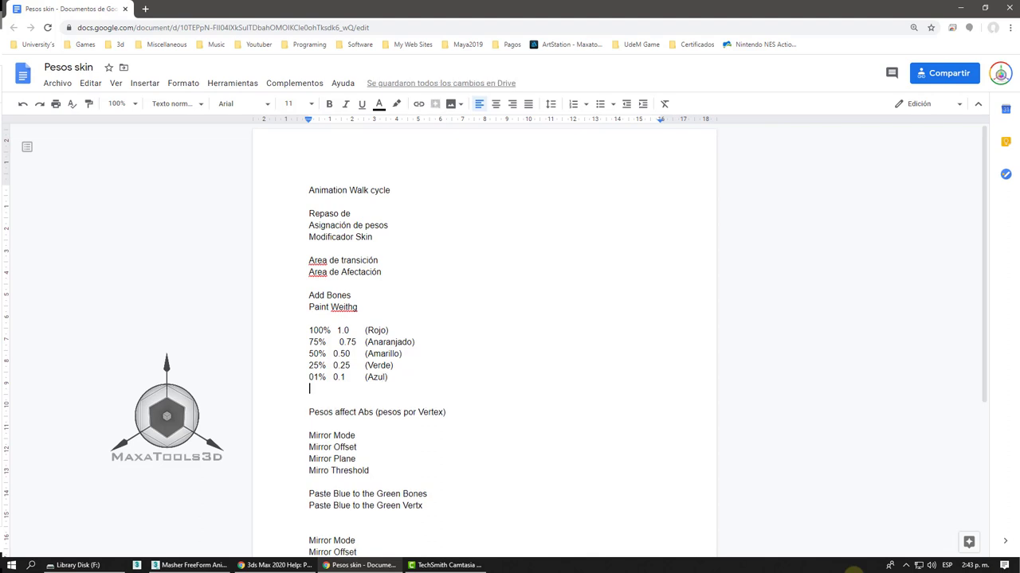
text(0Gris)
text(0)
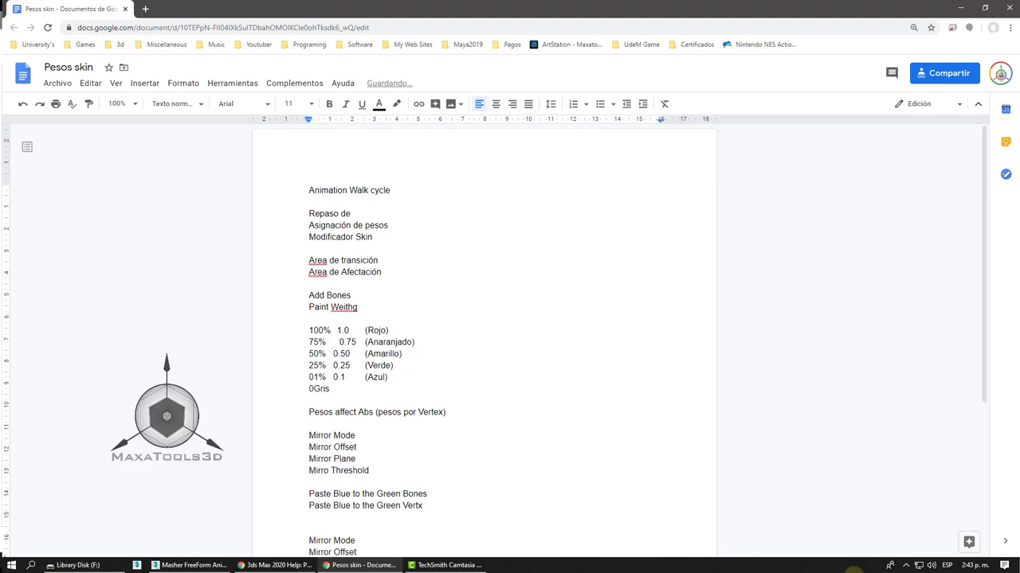
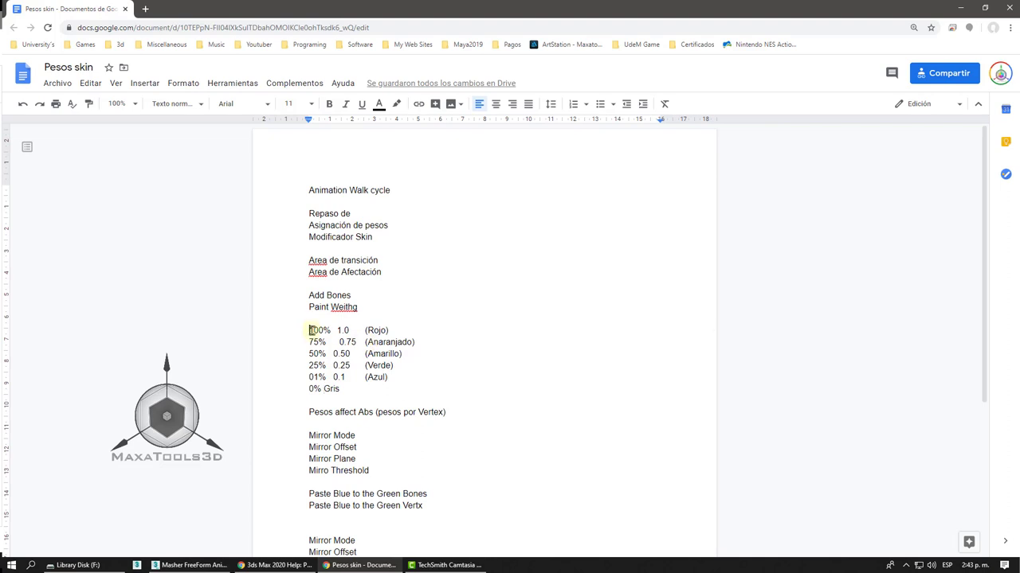
Step: Review the 100% and 75% weight-colour lines in the Pesos skin notes, then return to 3ds Max
drag(310, 331, 330, 331)
drag(309, 342, 327, 343)
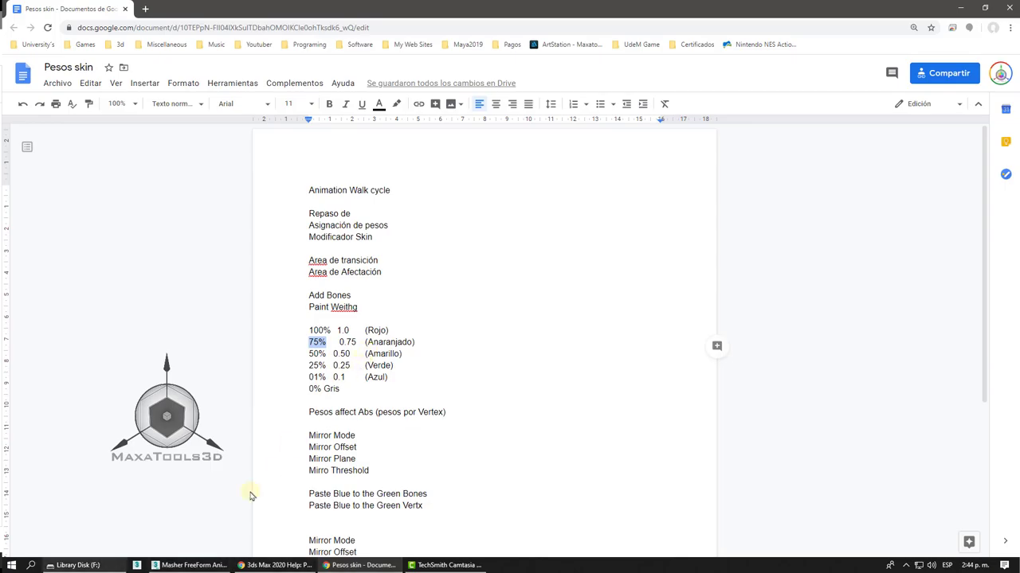
click(192, 566)
key(z)
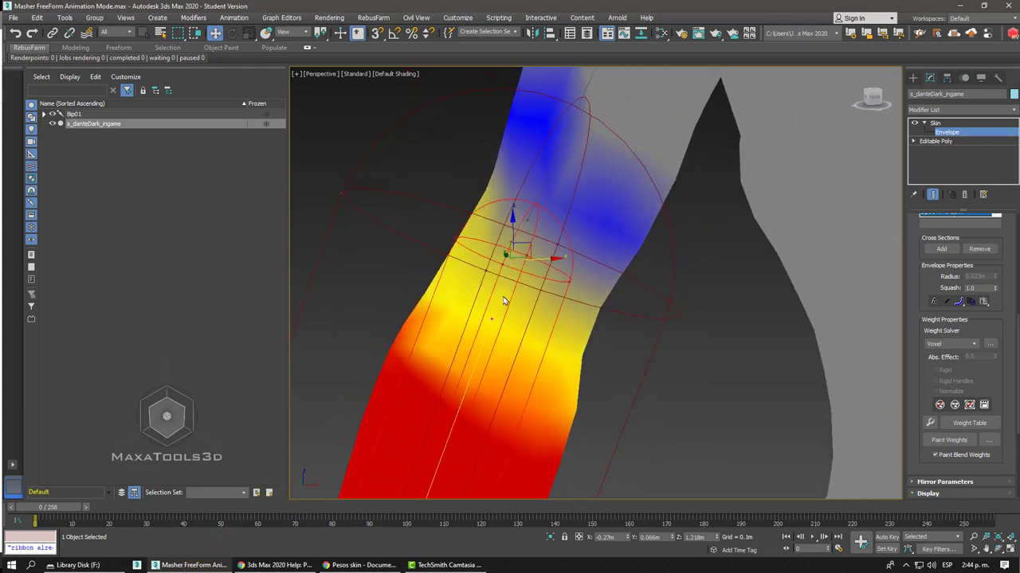
Step: Unhide all objects and uncheck Bone Objects so the Biped bones show
click(554, 168)
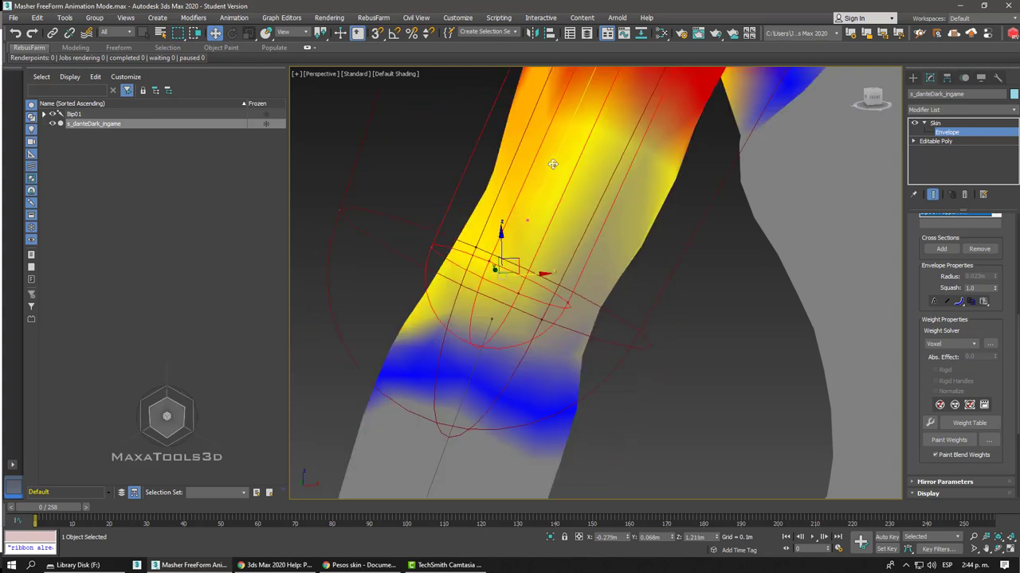
scroll(553, 168, down, 5)
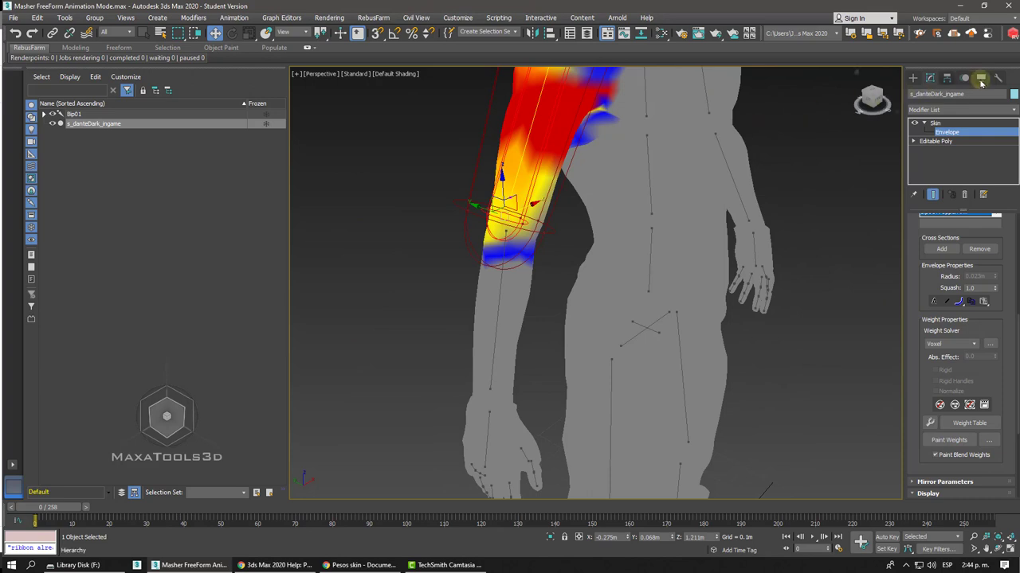
click(981, 77)
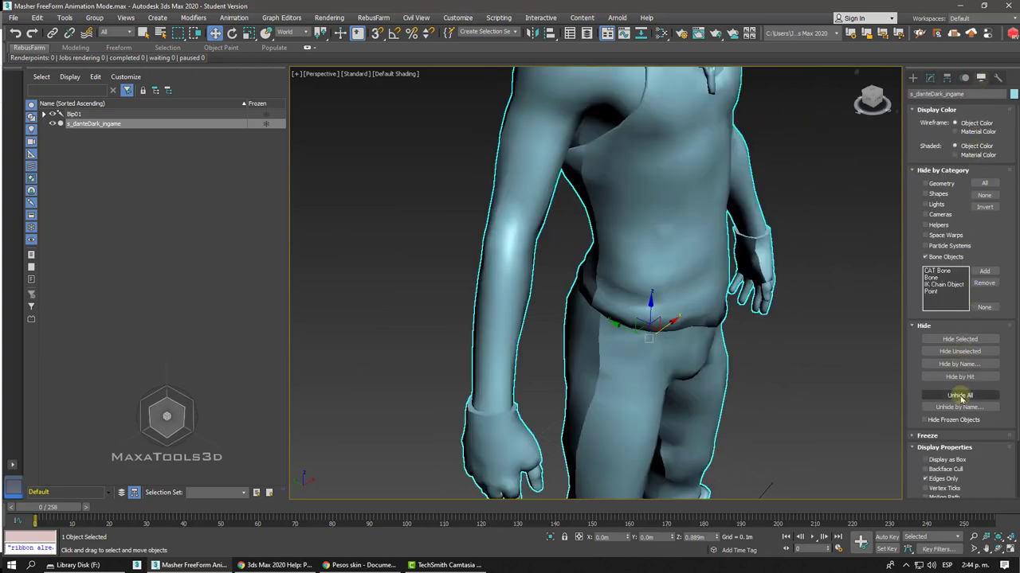
click(959, 395)
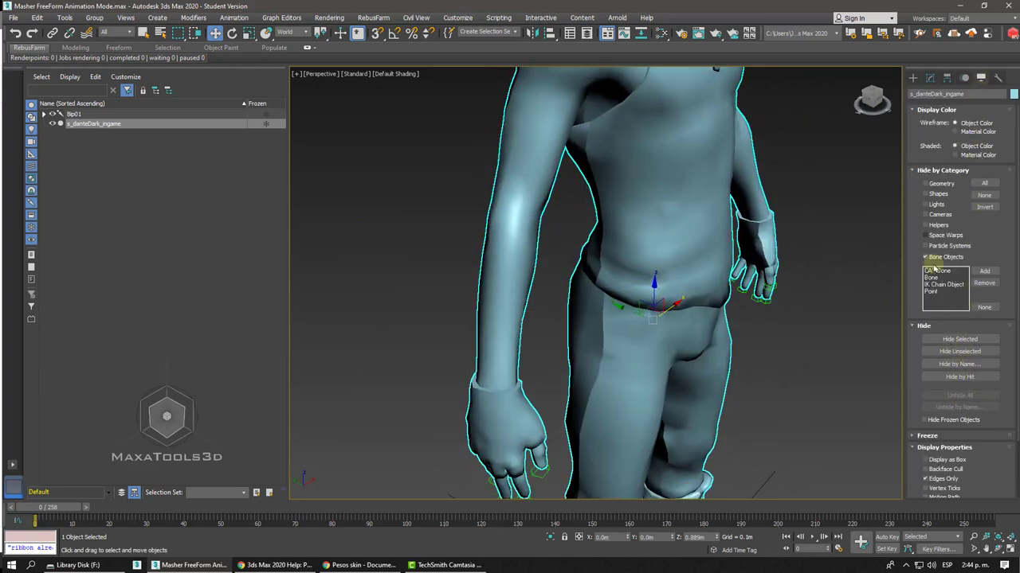
click(926, 256)
Step: Select Bip01 R Forearm and set Local coordinates with the Rotate tool
click(456, 393)
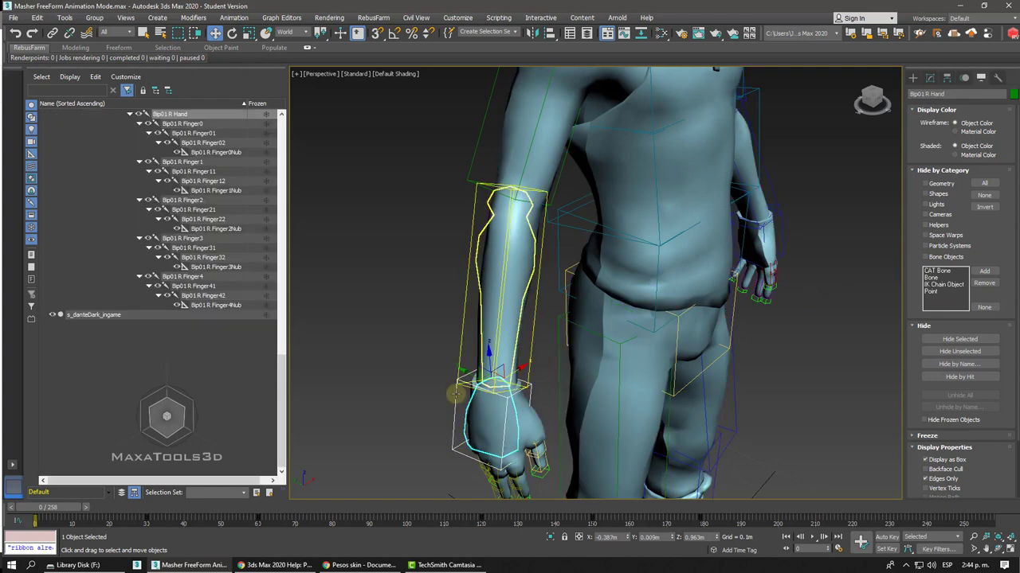
click(506, 237)
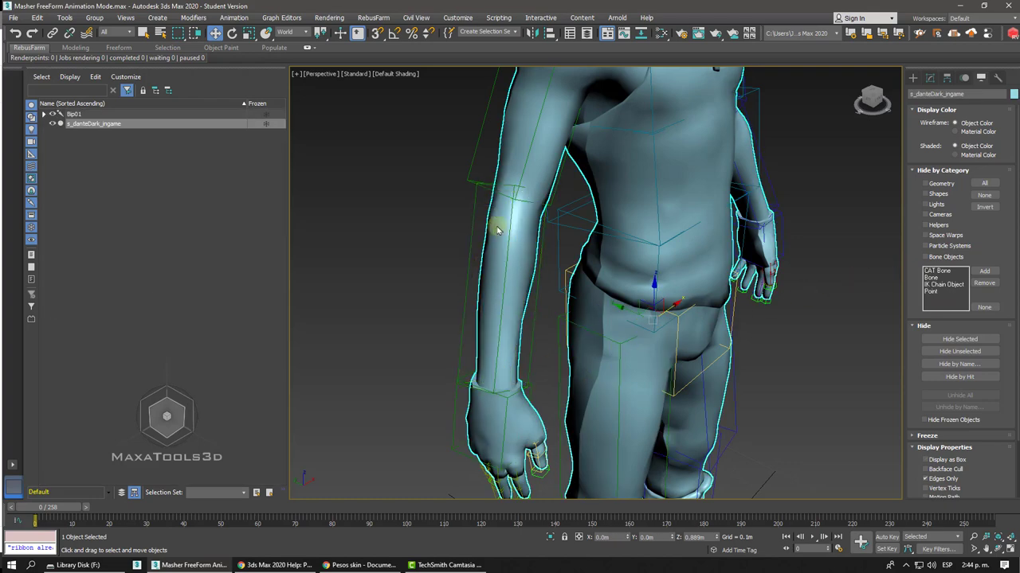
click(479, 204)
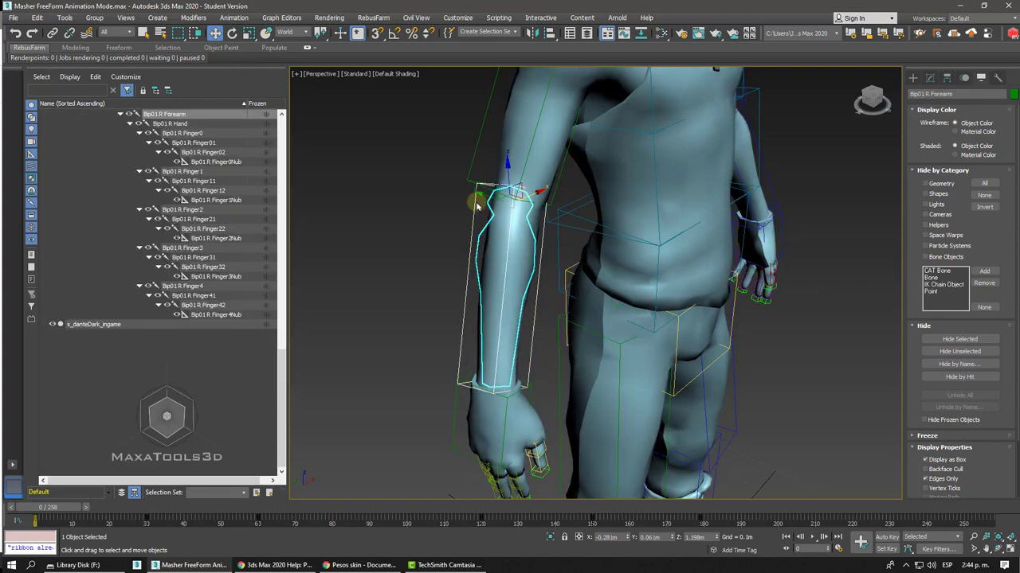
click(284, 32)
click(287, 72)
click(232, 32)
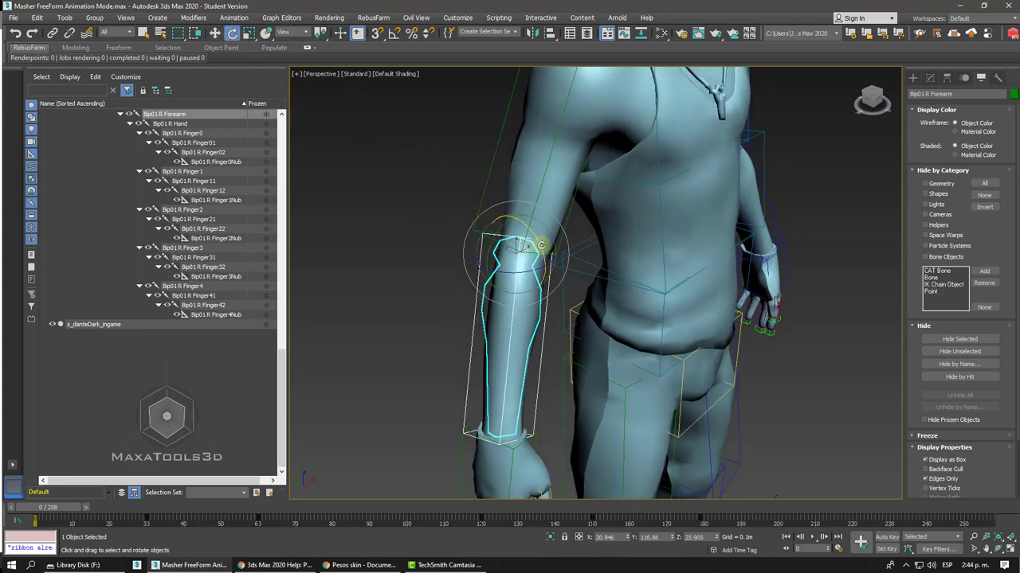
drag(538, 239, 536, 236)
alt+middle_drag(536, 236, 353, 87)
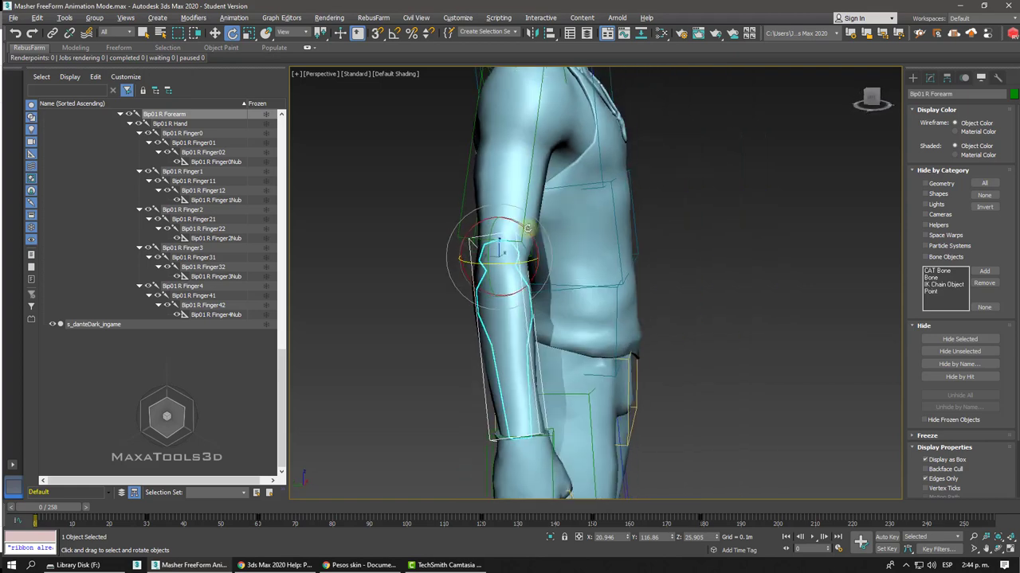
Step: Bend the right forearm up to roughly horizontal at the elbow, then select the character mesh
click(285, 32)
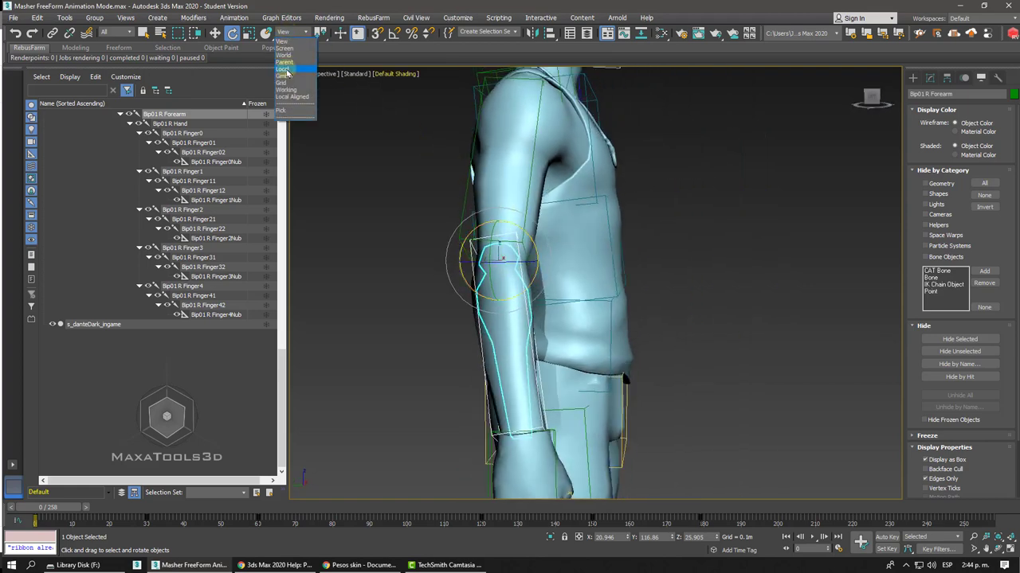
click(282, 68)
drag(521, 289, 569, 247)
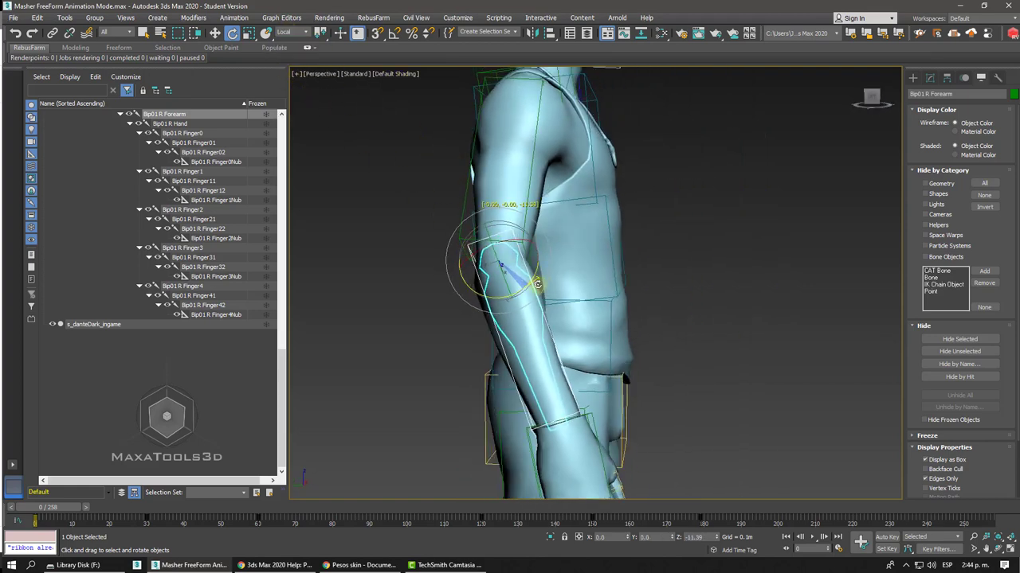
alt+middle_drag(569, 247, 568, 247)
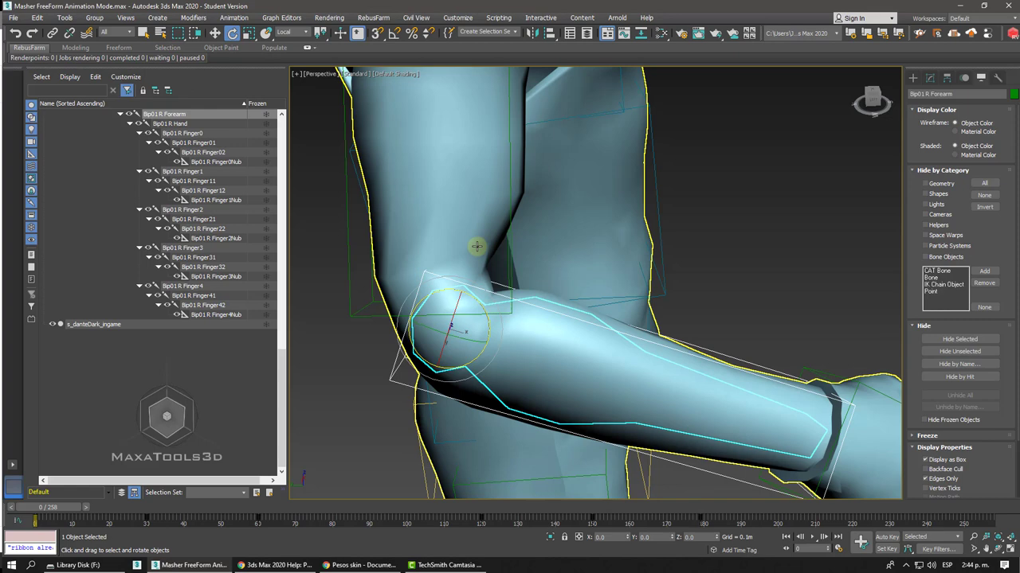
key(ctrl+z)
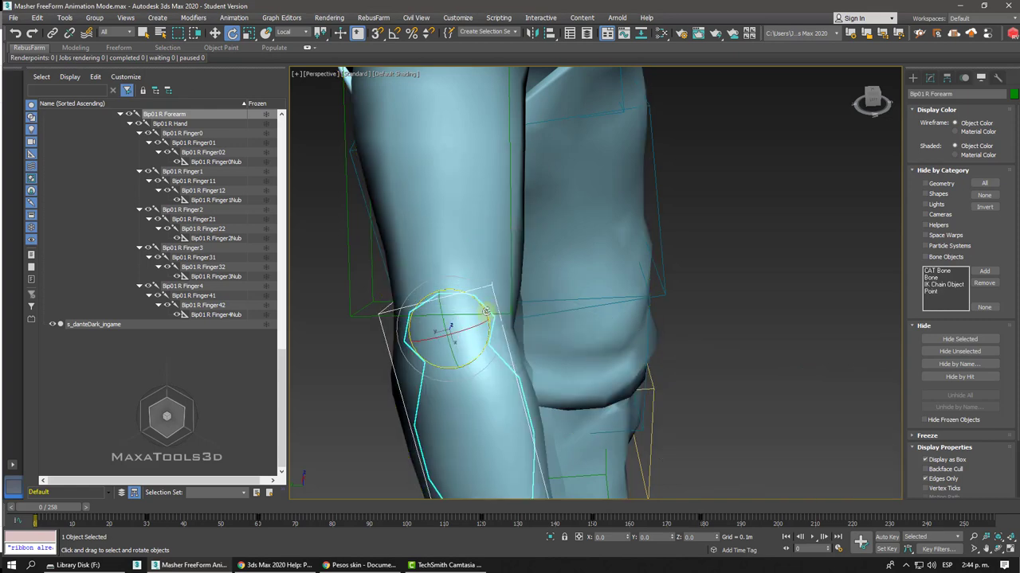
drag(485, 313, 473, 261)
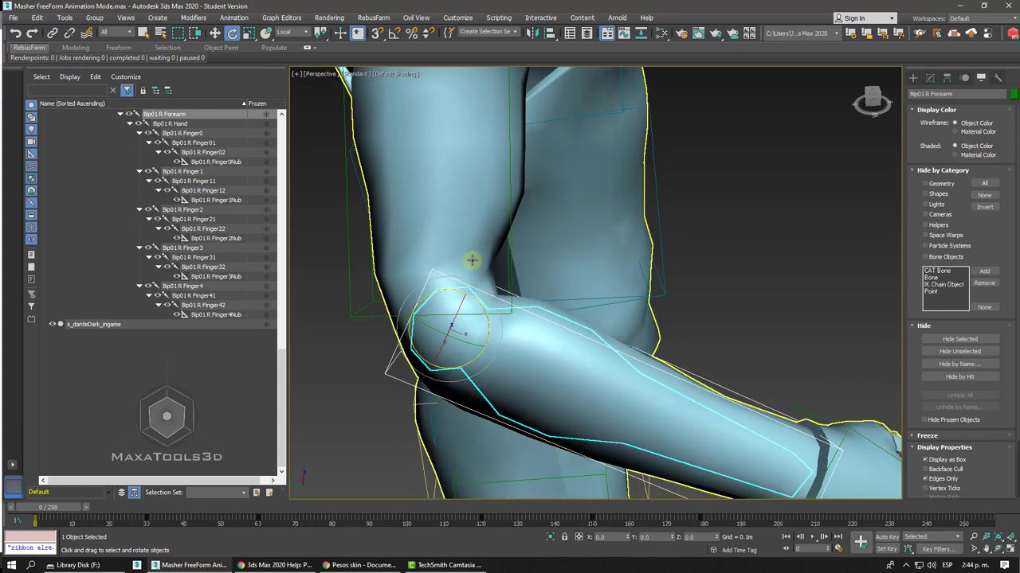
alt+middle_drag(472, 261, 478, 259)
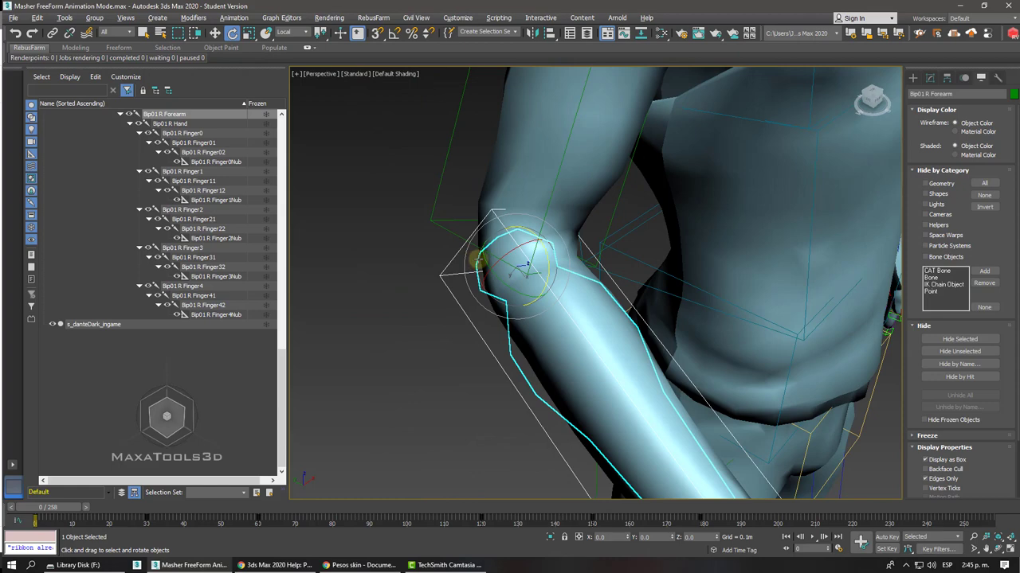
click(773, 205)
click(930, 78)
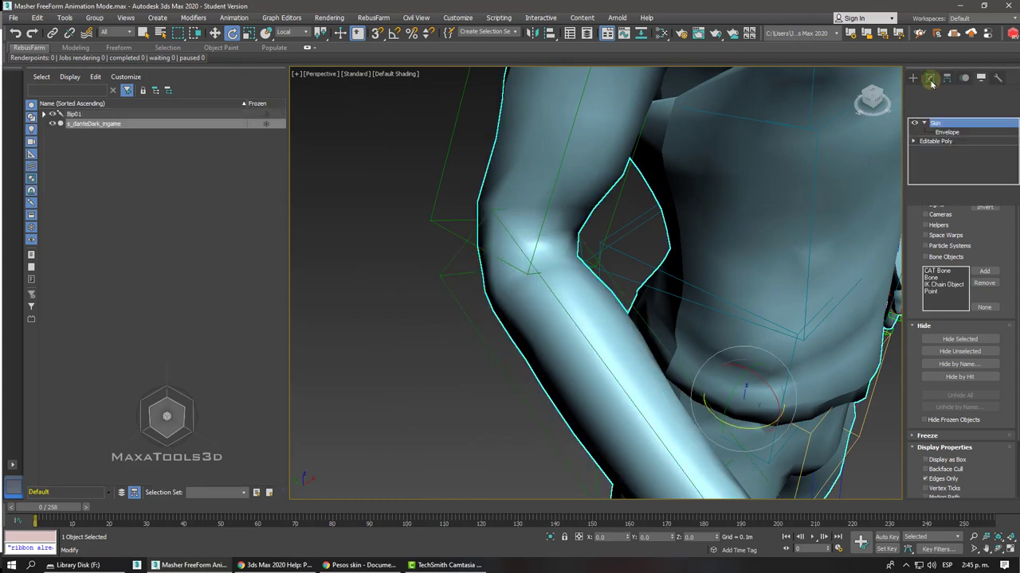
Step: Scrub the timeline to check the deformation and turn on Auto Key
click(937, 132)
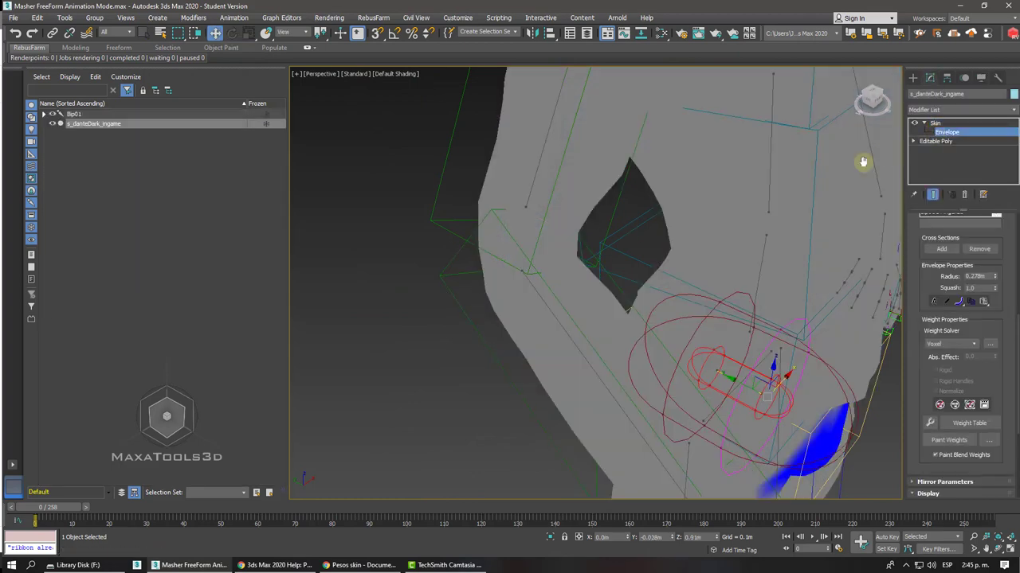
mouse_move(55, 508)
mouse_down()
mouse_move(142, 513)
mouse_move(47, 507)
mouse_up()
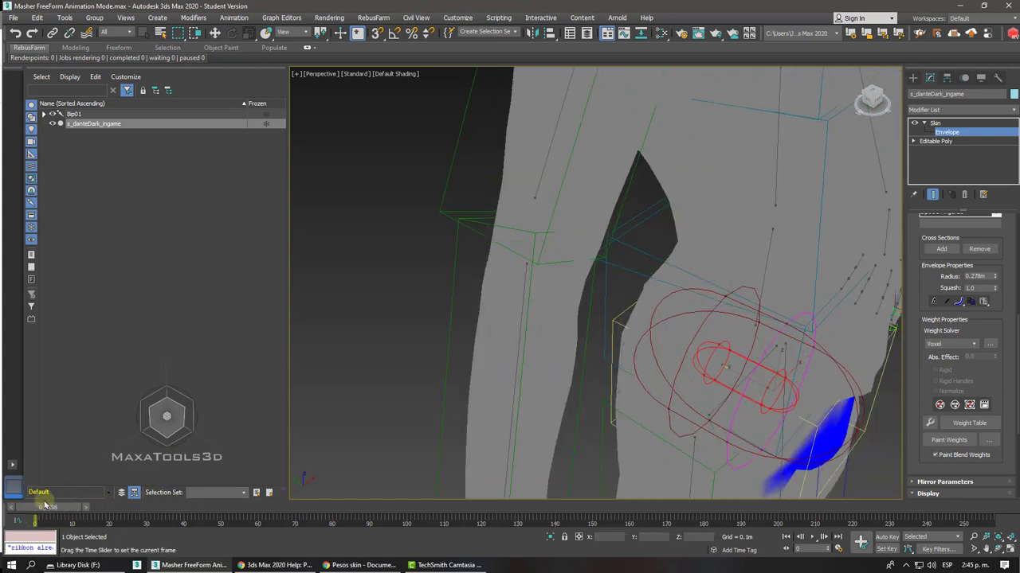
key(w)
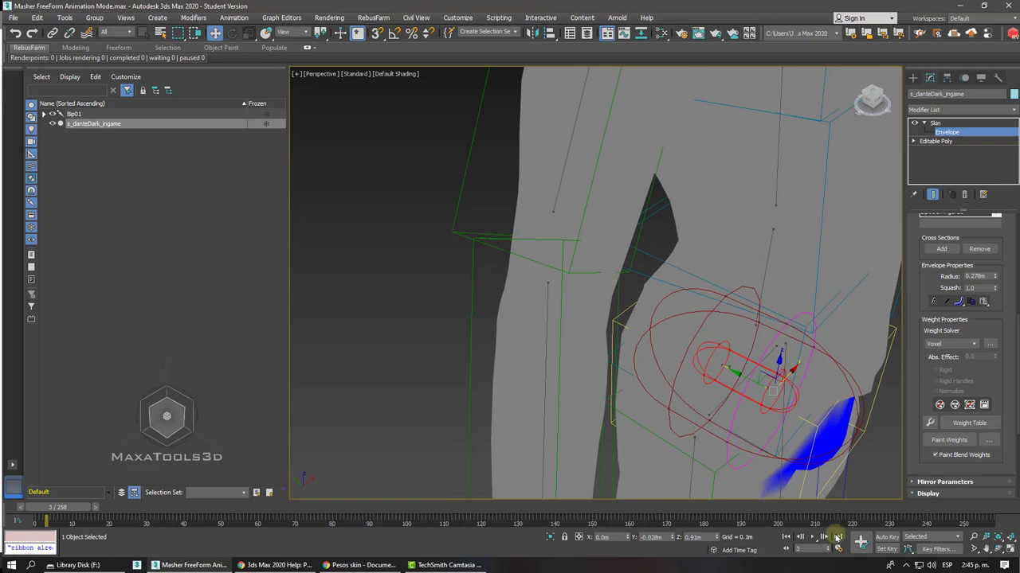
click(887, 537)
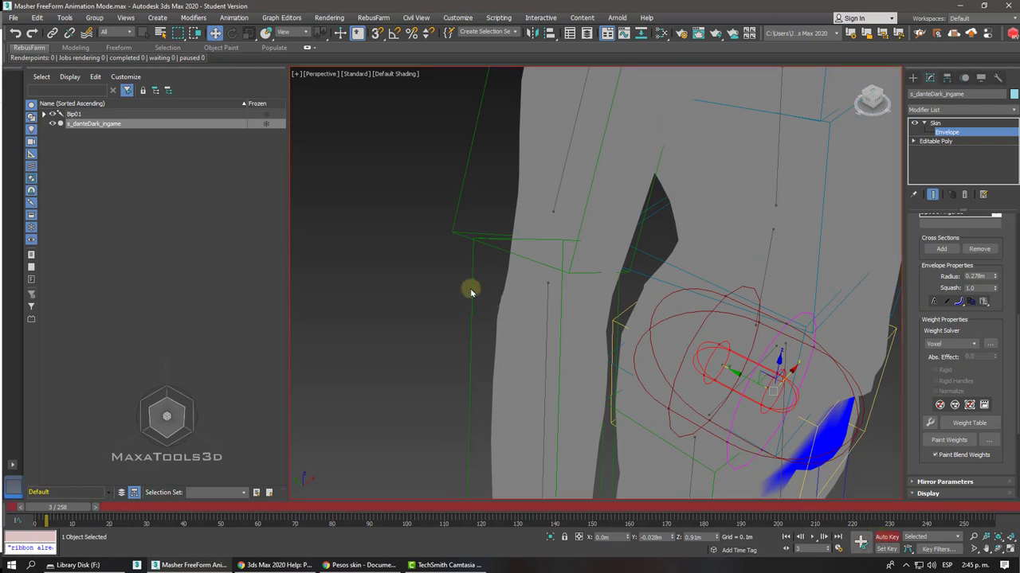
Step: Rotate Bip01 R Forearm about -49.8° to key the elbow bend
click(935, 123)
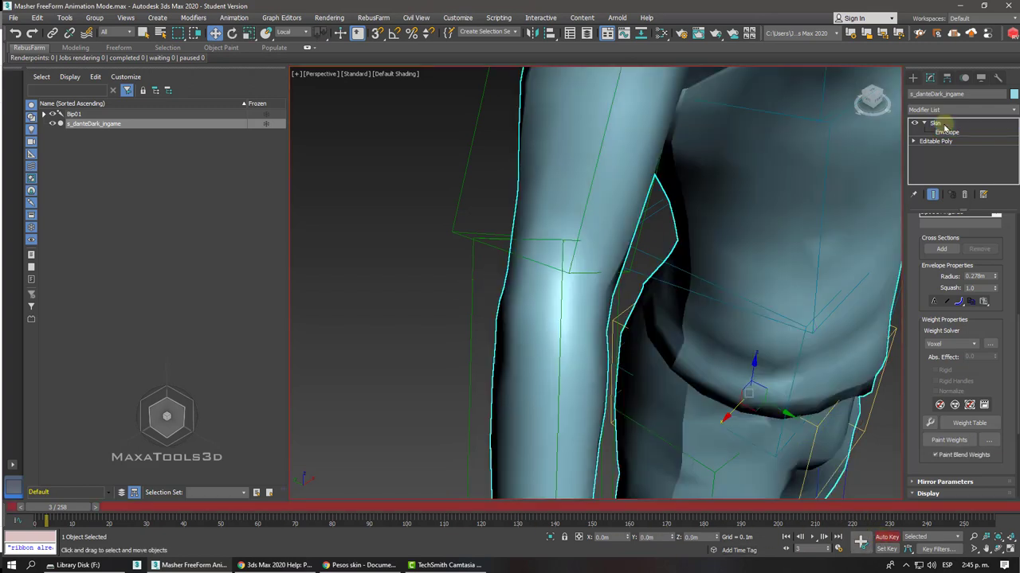
click(480, 306)
right_click(518, 305)
click(547, 326)
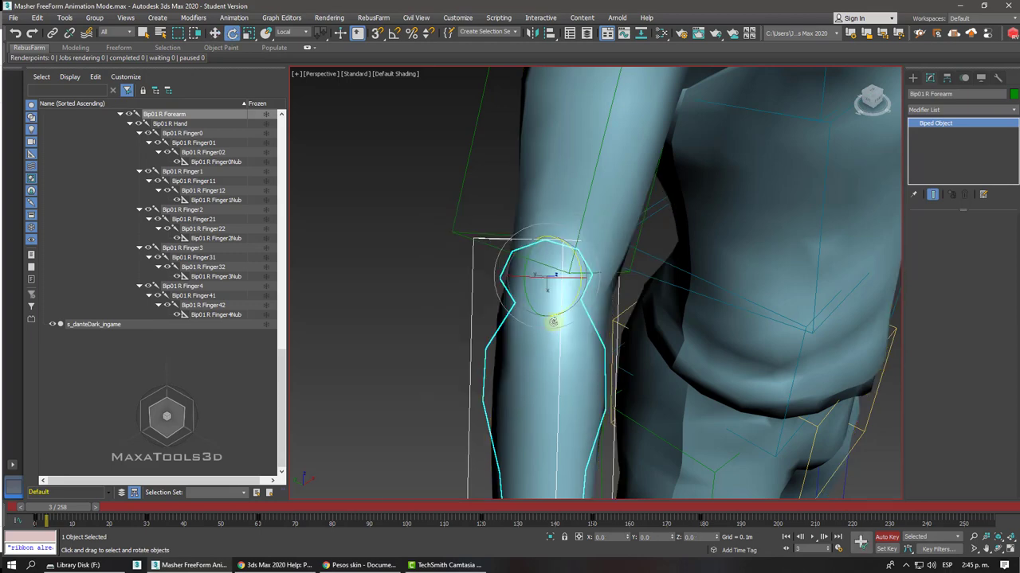
drag(572, 301, 587, 212)
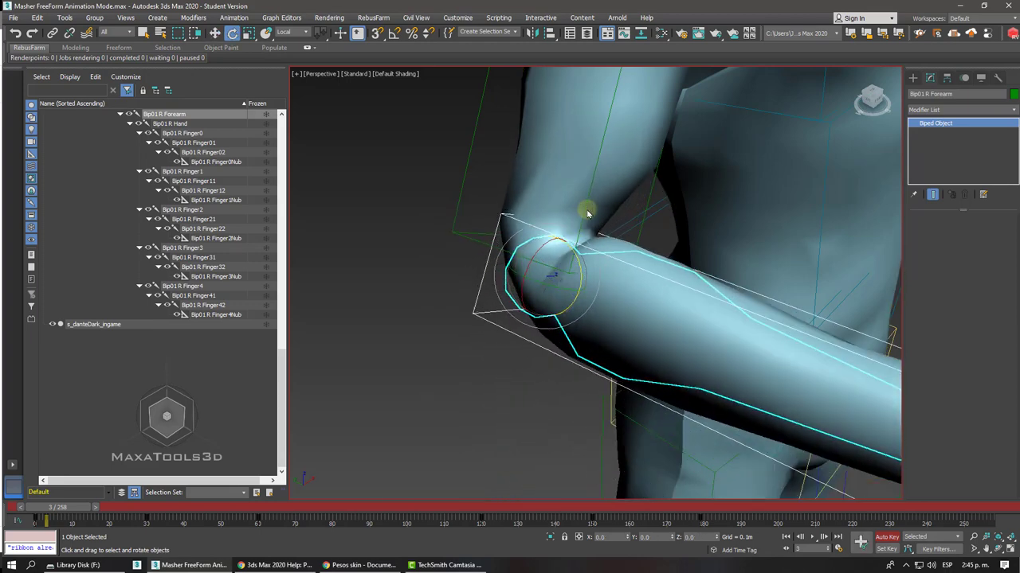
Step: Move to frame 8 and select the skinned mesh s_danteDark_ingame
mouse_move(67, 509)
mouse_down()
mouse_move(92, 515)
mouse_move(77, 510)
mouse_up()
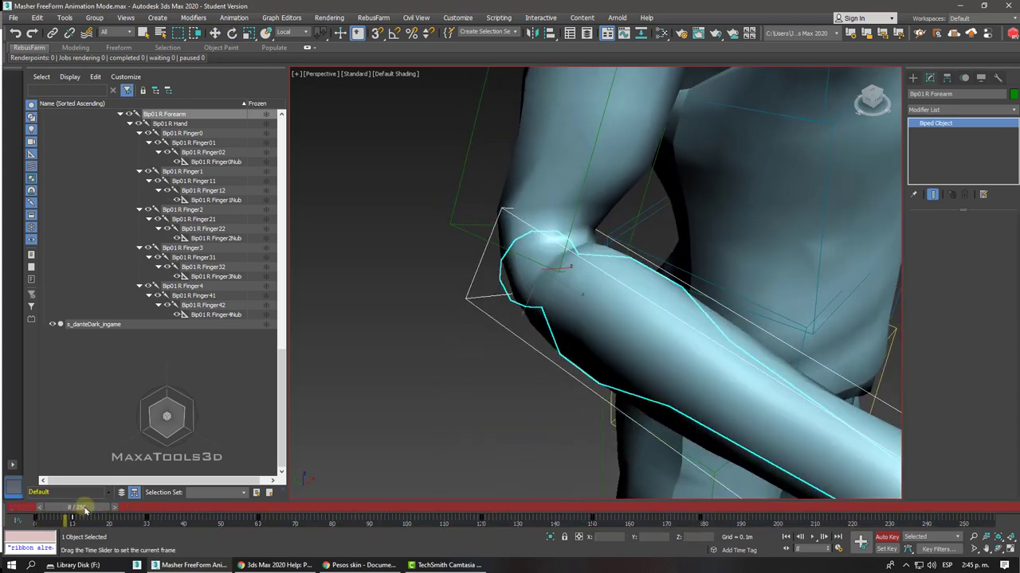
key(e)
click(787, 170)
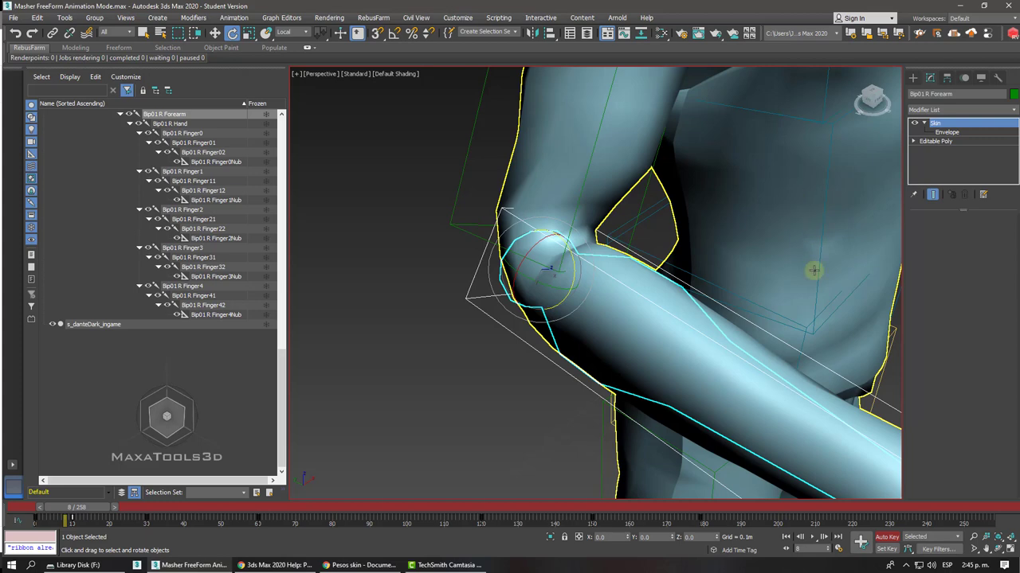
click(858, 435)
Step: Show the Bip01 R Forearm envelope weights and inspect them around the bent elbow, then bring up the notes
click(937, 132)
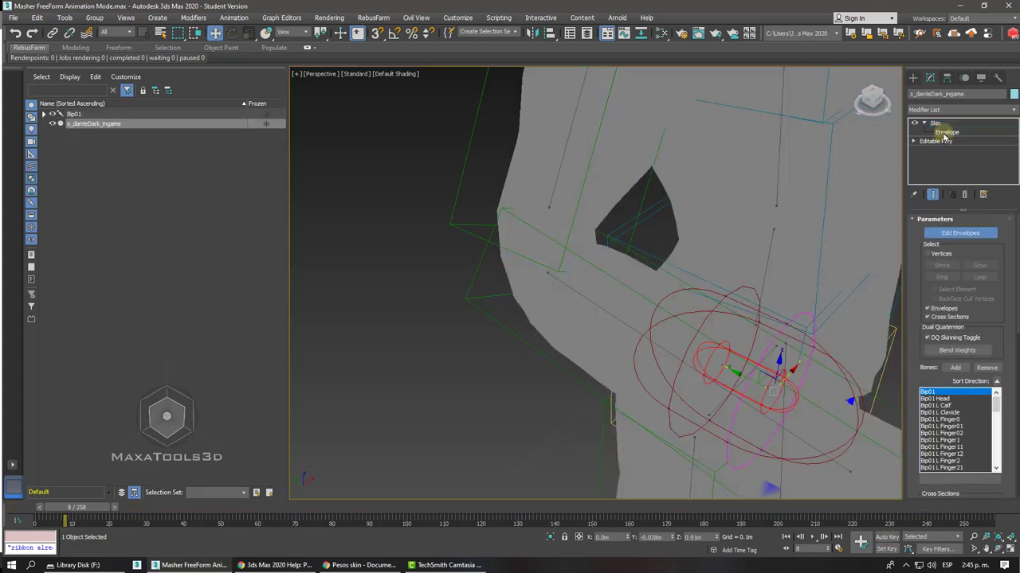
click(592, 301)
mouse_move(592, 301)
middle_down()
mouse_move(607, 296)
mouse_move(604, 303)
middle_up()
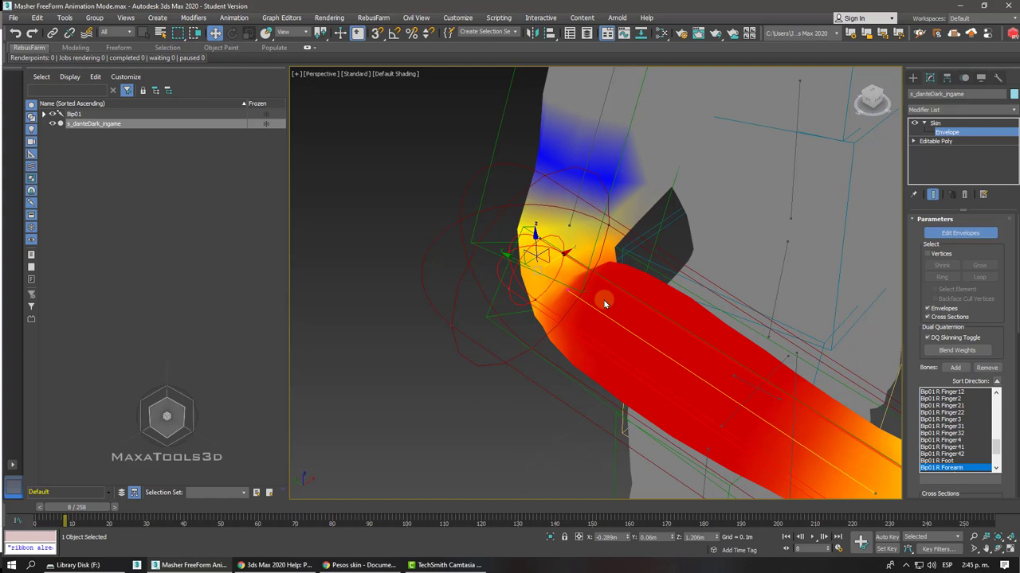
alt+middle_drag(604, 303, 604, 303)
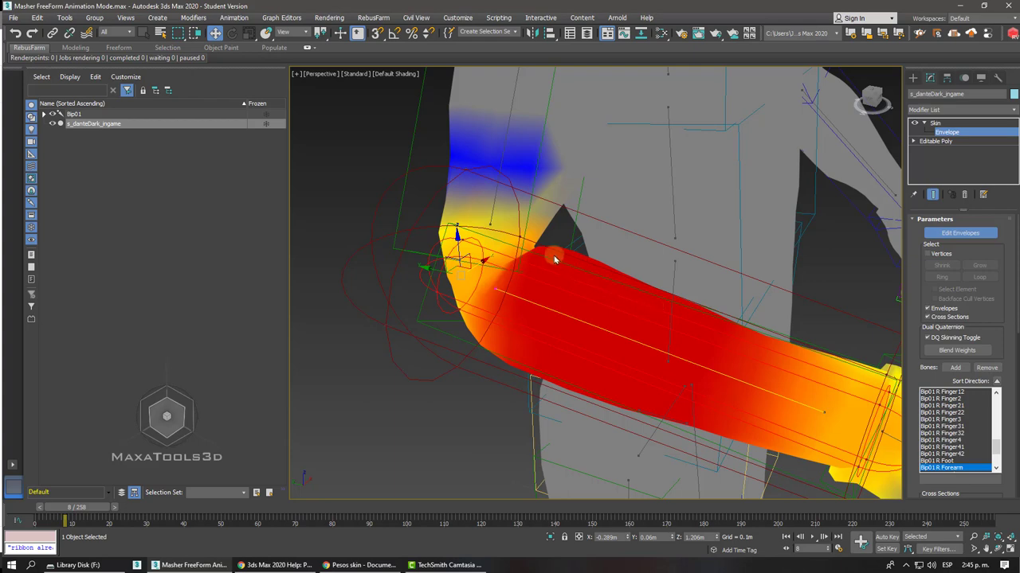
alt+middle_drag(555, 259, 555, 259)
scroll(555, 259, up, 2)
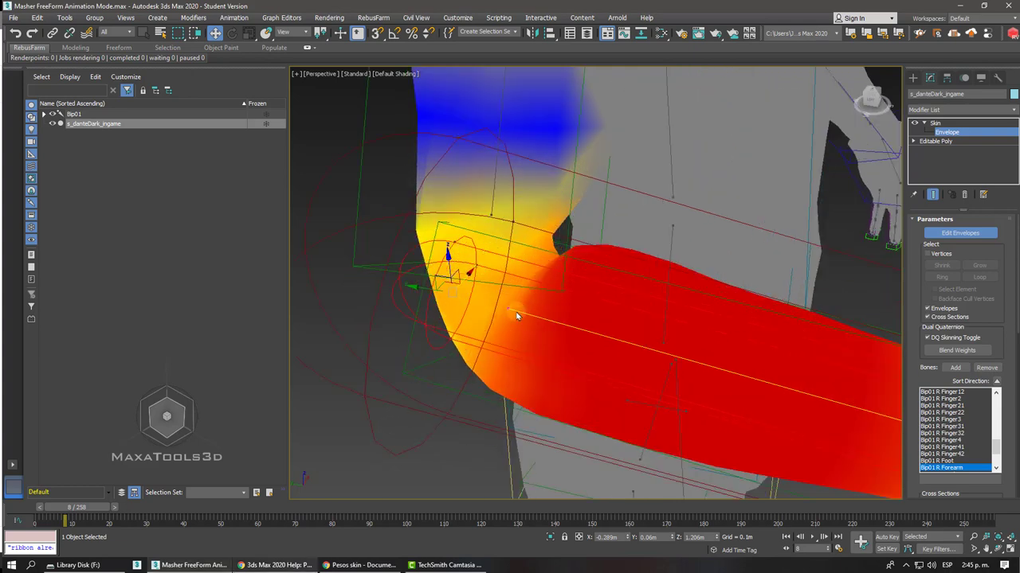
click(360, 564)
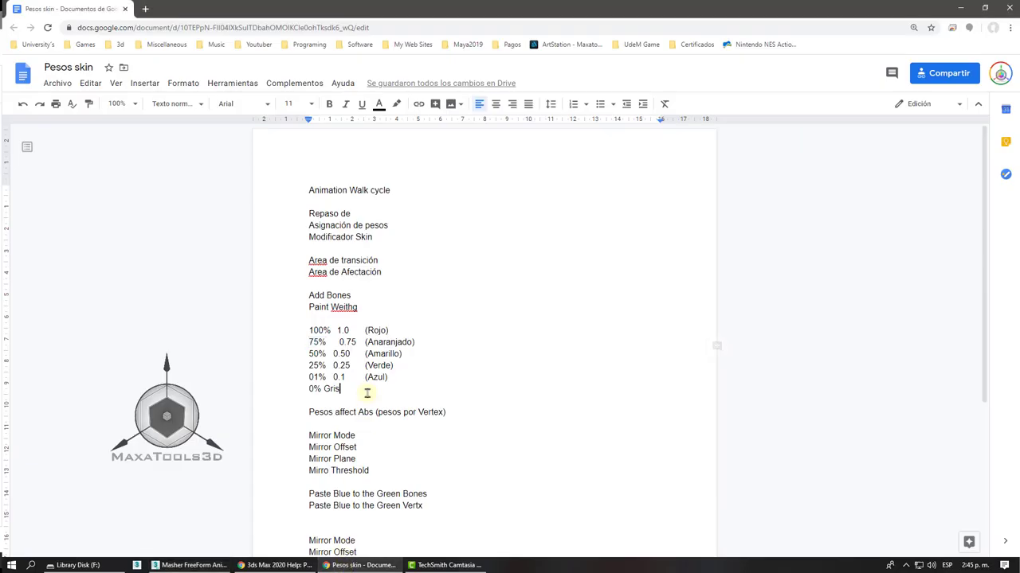
Step: Go over the 50% Amarillo, 25% Verde and 01% Azul weight lines, then minimize Chrome
drag(406, 356, 292, 350)
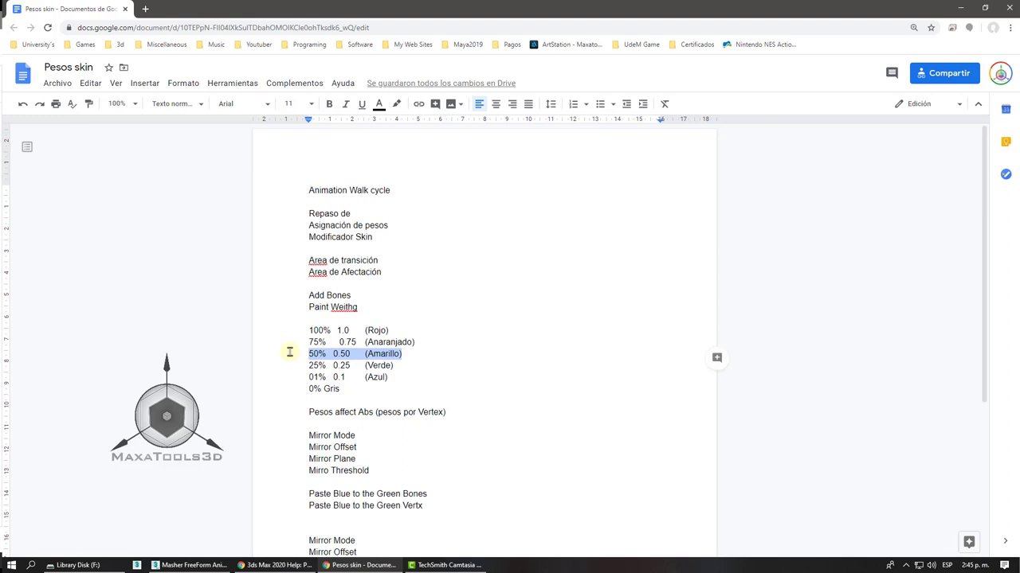
drag(309, 366, 406, 368)
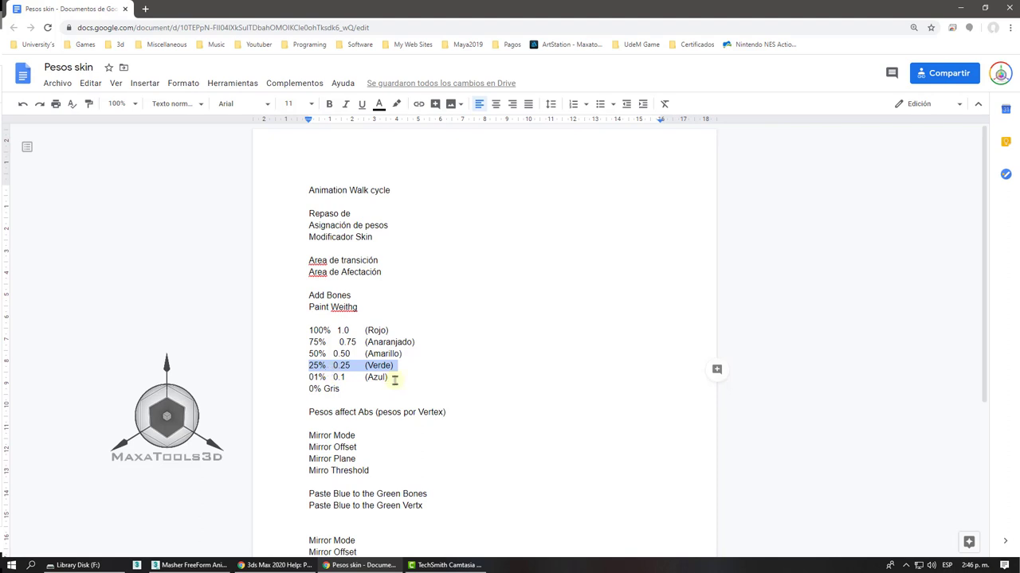
drag(388, 379, 284, 376)
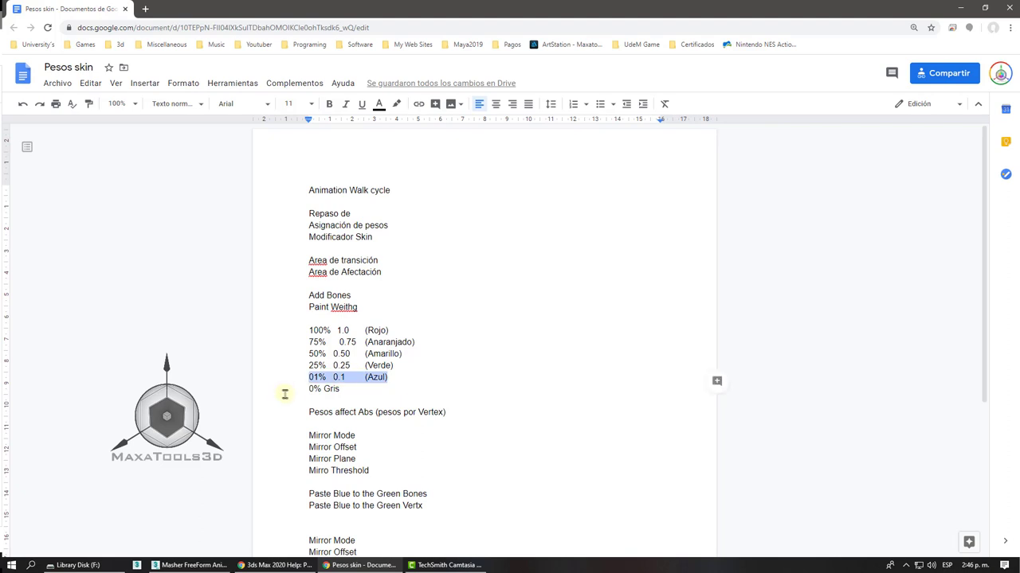
click(357, 404)
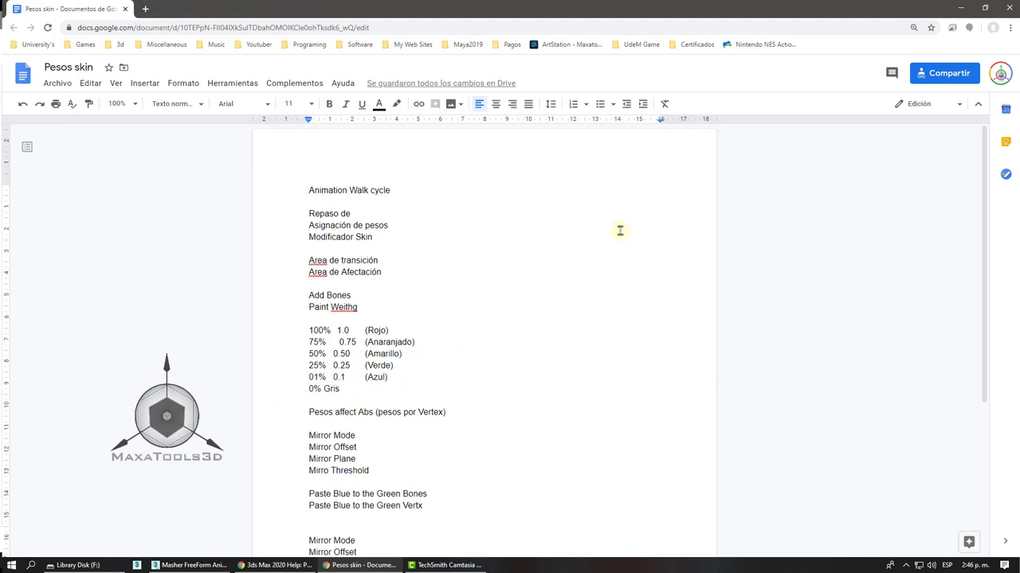
click(960, 7)
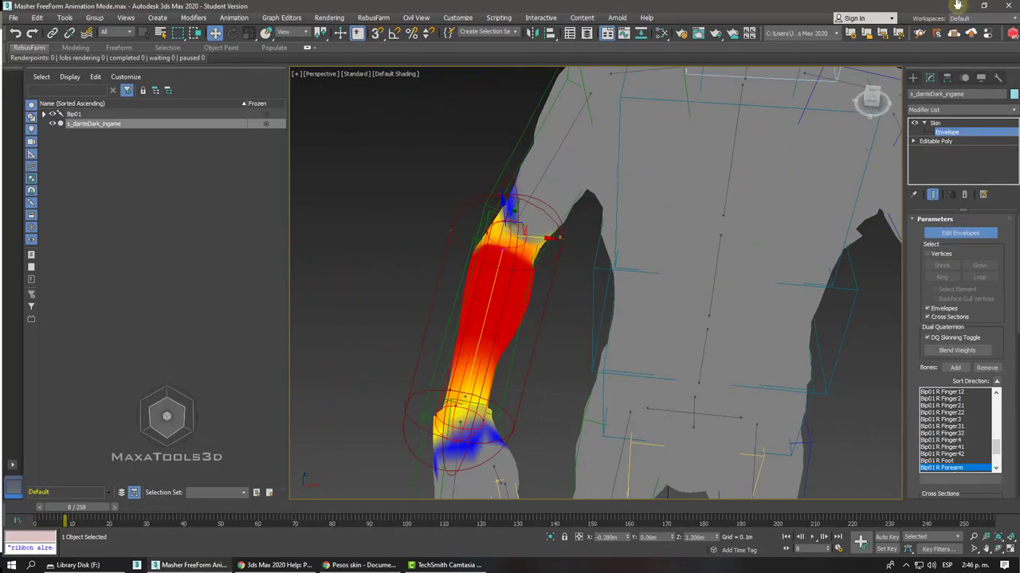
Step: Re-enter Edit Envelopes and enable Vertices selection in the Skin modifier
click(958, 231)
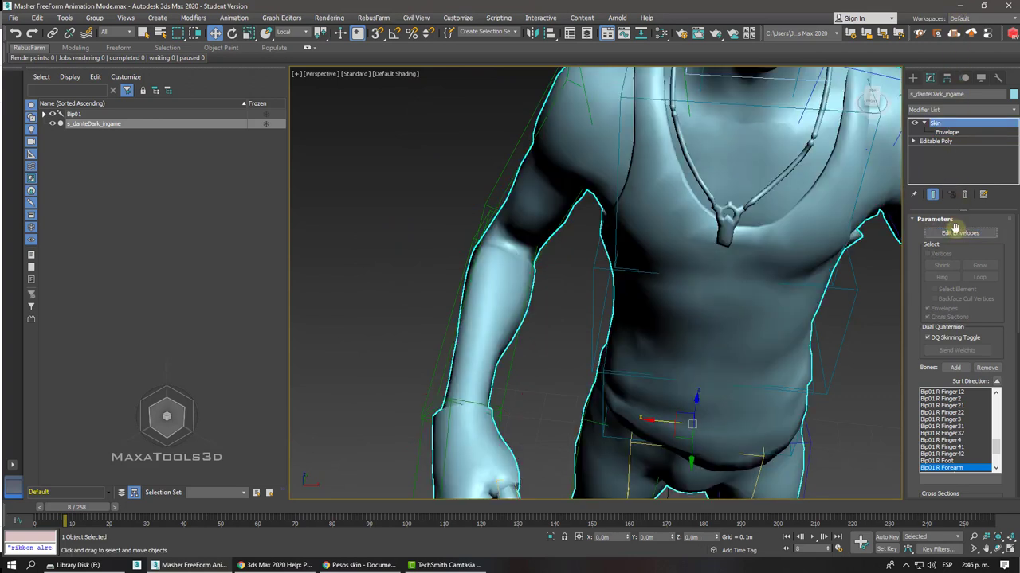
click(946, 131)
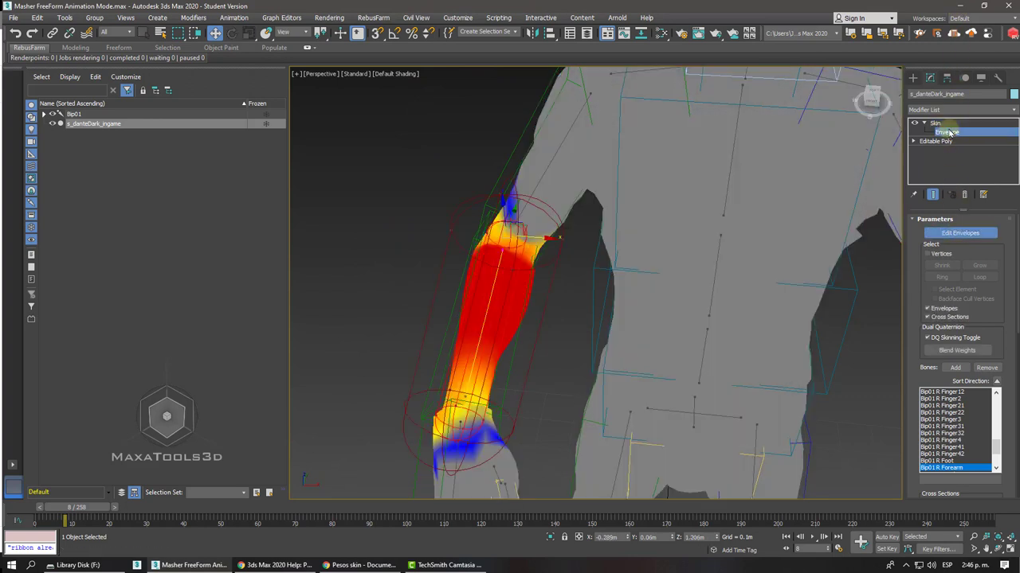
click(939, 253)
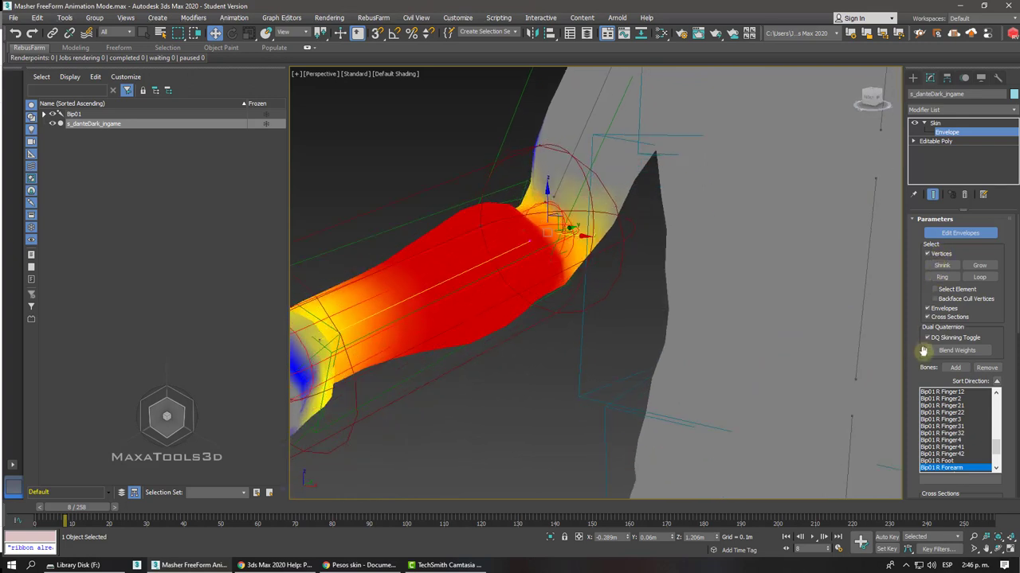
scroll(922, 353, down, 5)
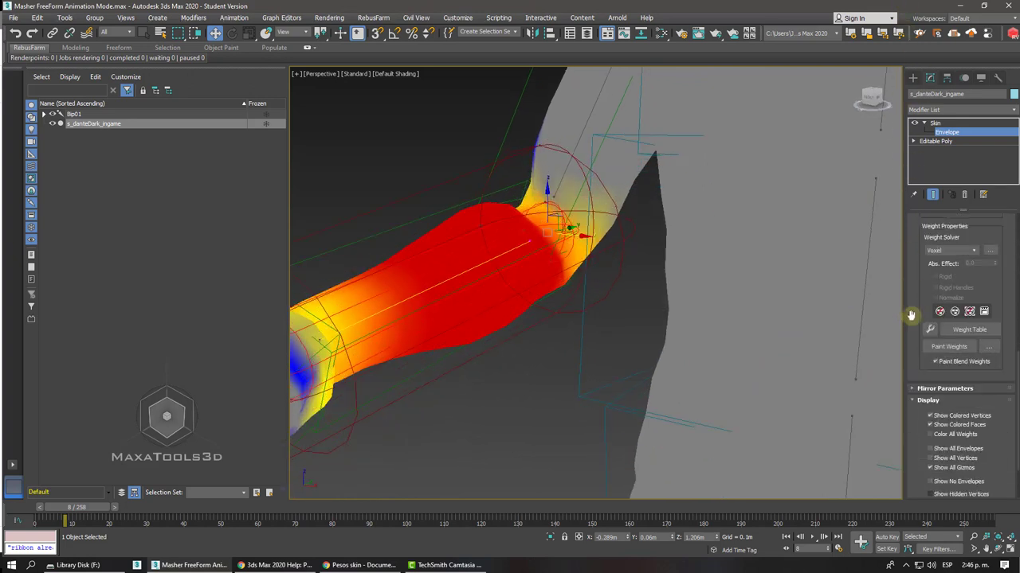
drag(910, 462, 916, 411)
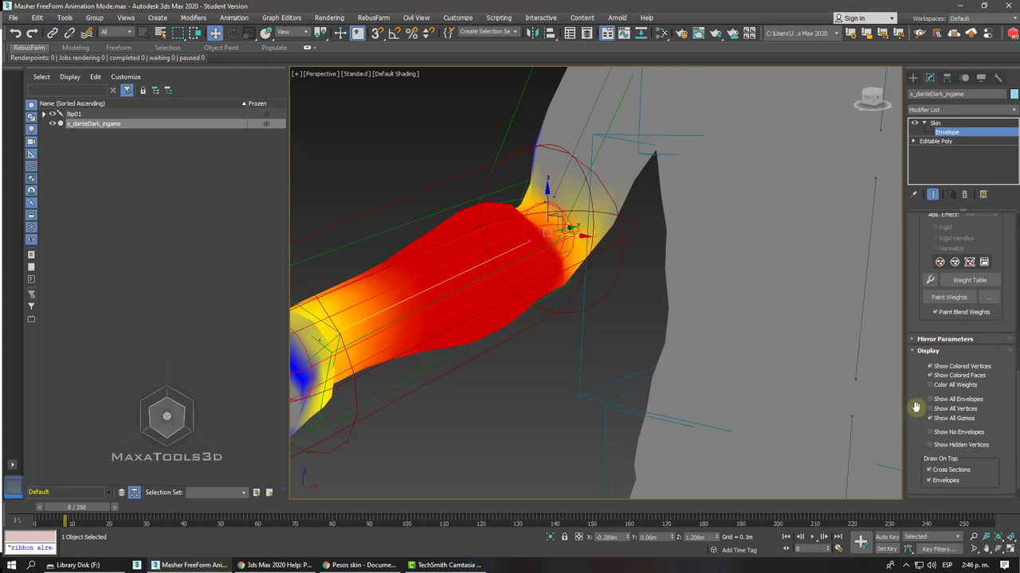
Step: Turn on Draw On Top for Cross Sections and switch to Edged Faces shading at the elbow
click(963, 471)
click(963, 471)
click(963, 469)
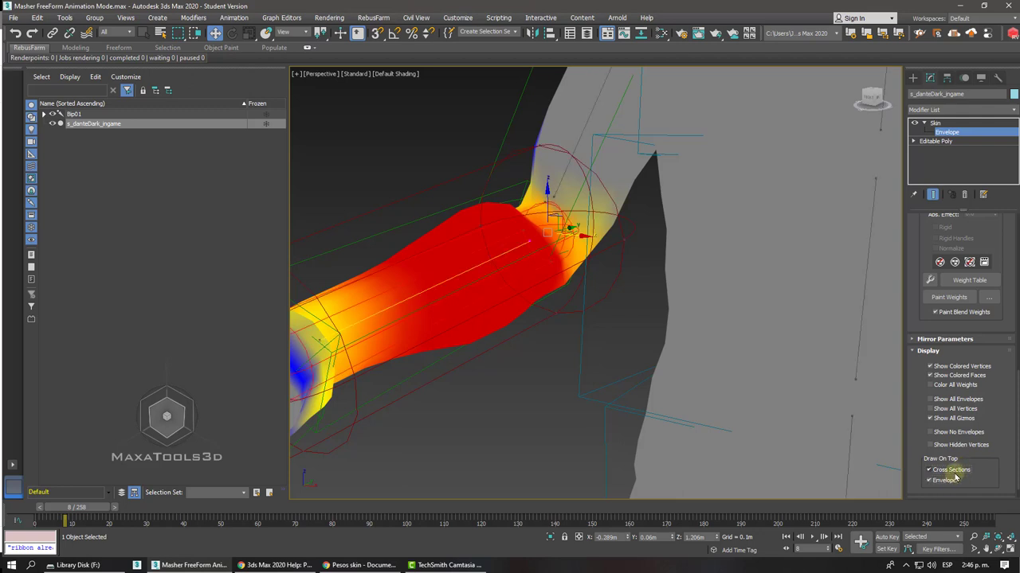
click(956, 471)
click(956, 471)
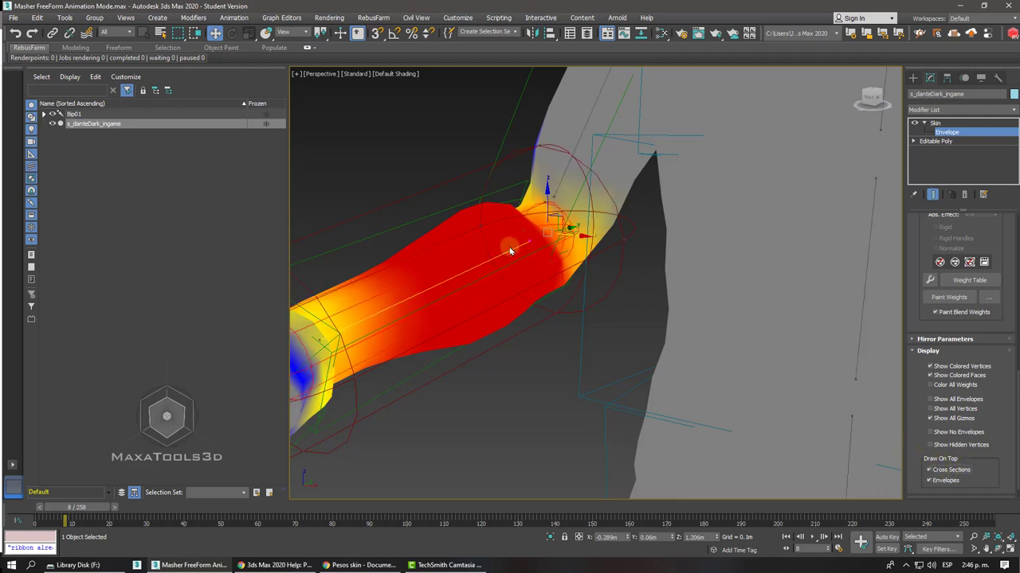
alt+middle_drag(510, 243, 547, 273)
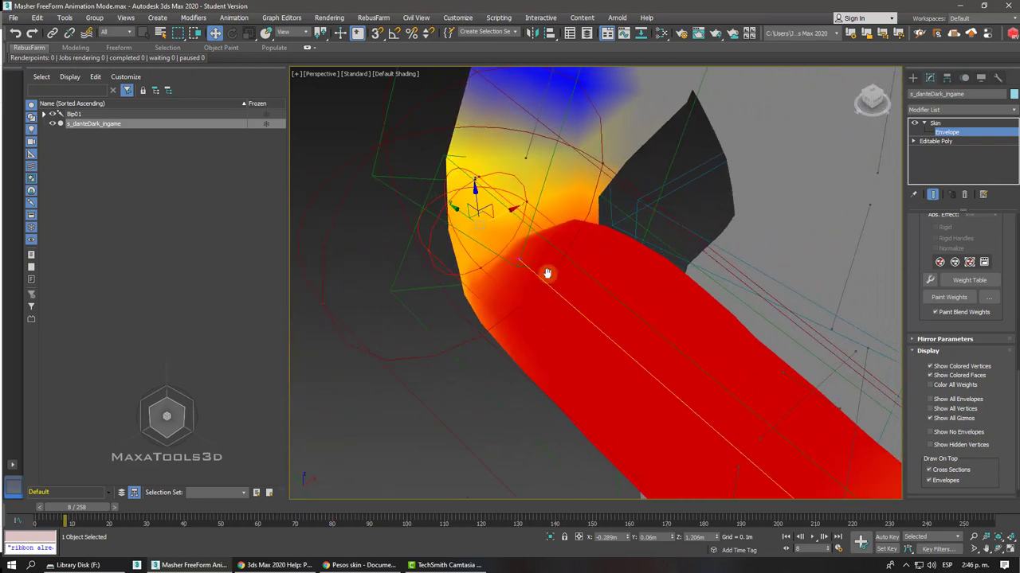
key(F4)
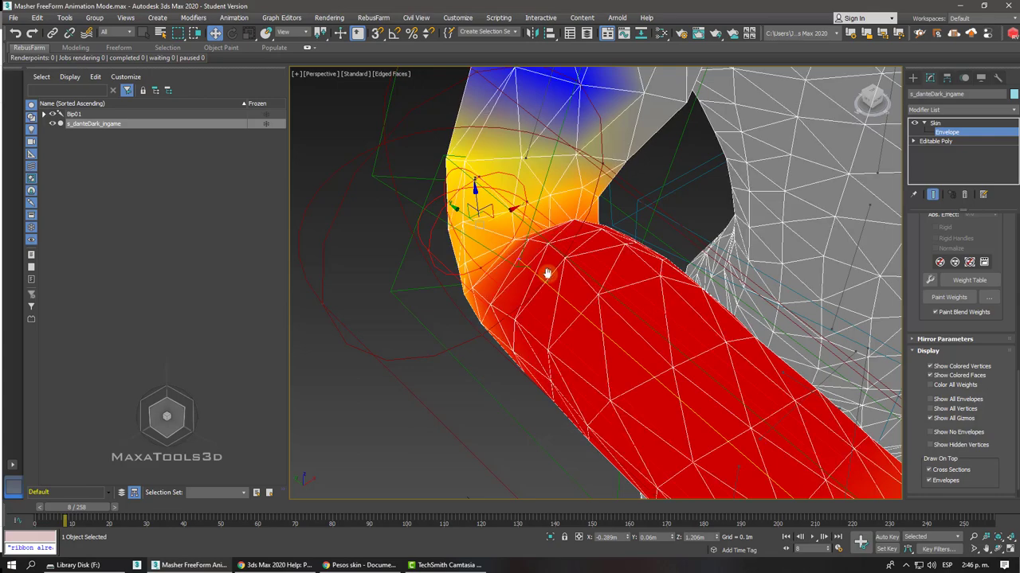
mouse_move(546, 274)
alt+middle_down()
mouse_move(428, 325)
mouse_move(529, 319)
alt+middle_up()
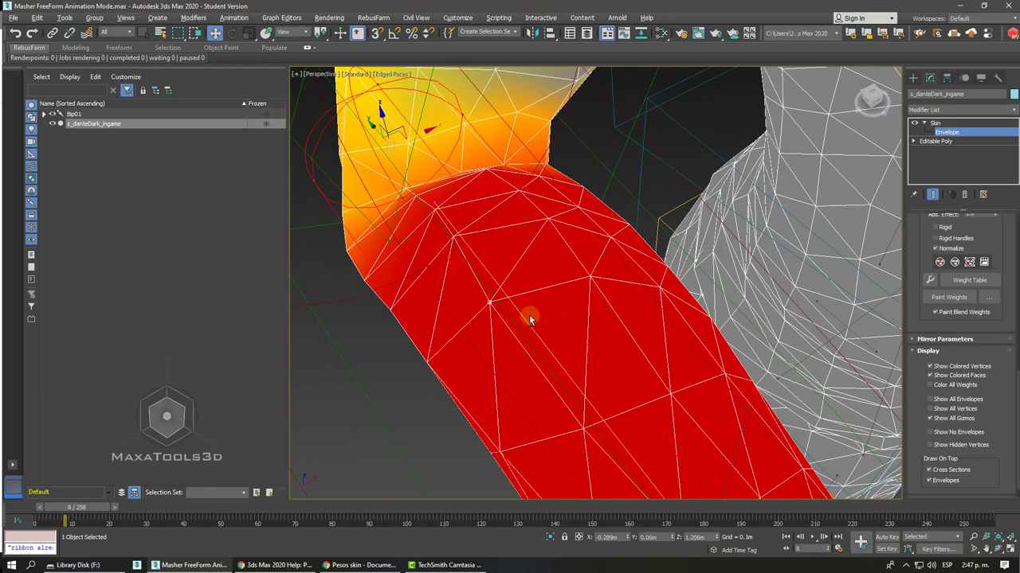
Step: Grow the forearm vertex selection and frame it in the view with plain shading
scroll(990, 227, up, 5)
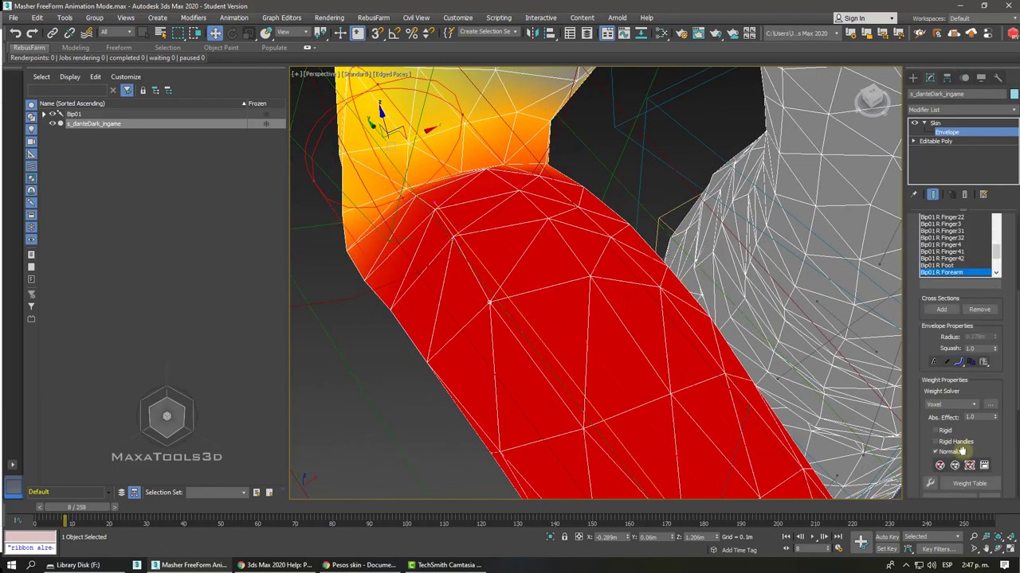
scroll(990, 227, up, 5)
scroll(918, 310, up, 5)
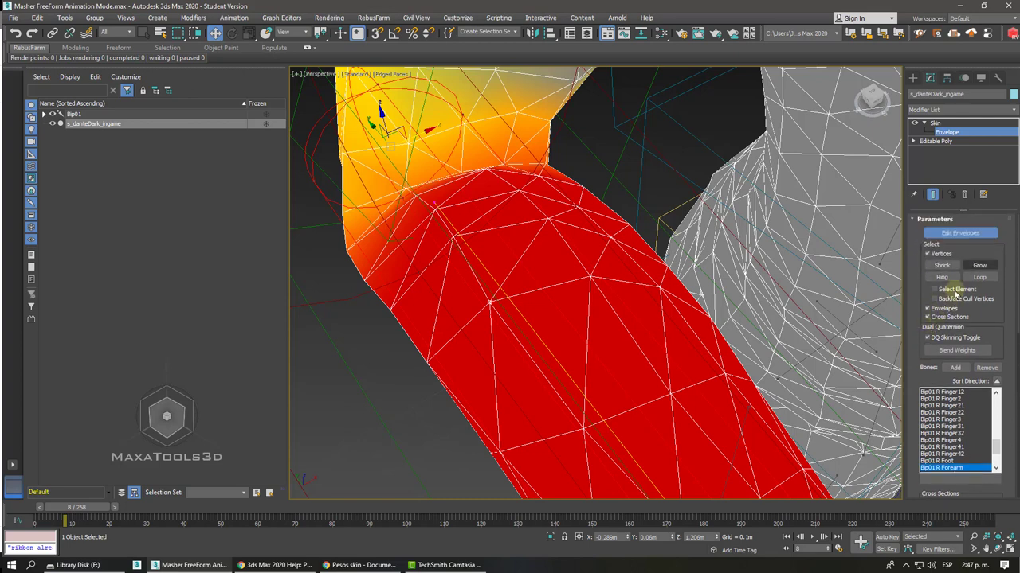
click(973, 269)
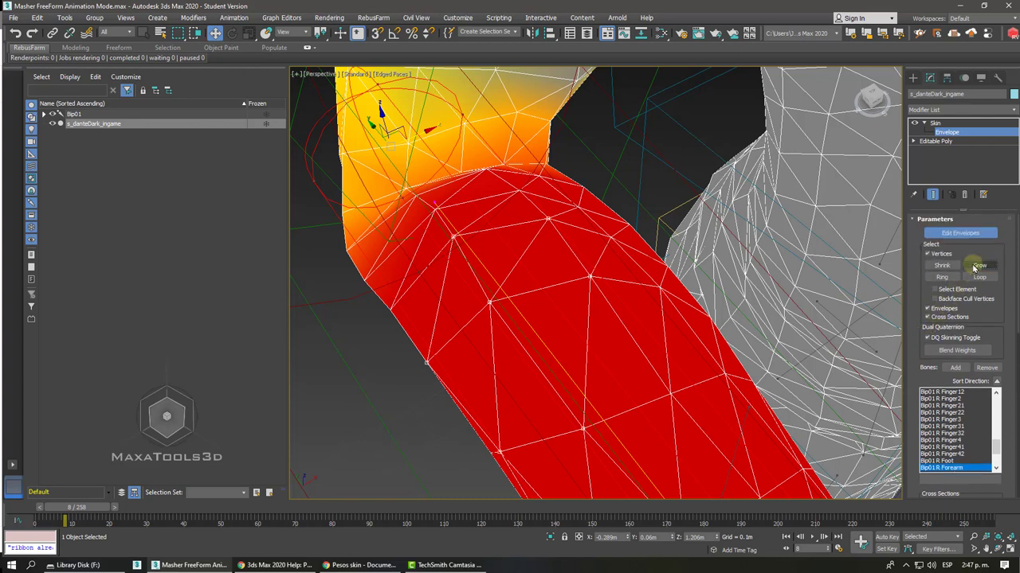
alt+middle_drag(769, 307, 751, 310)
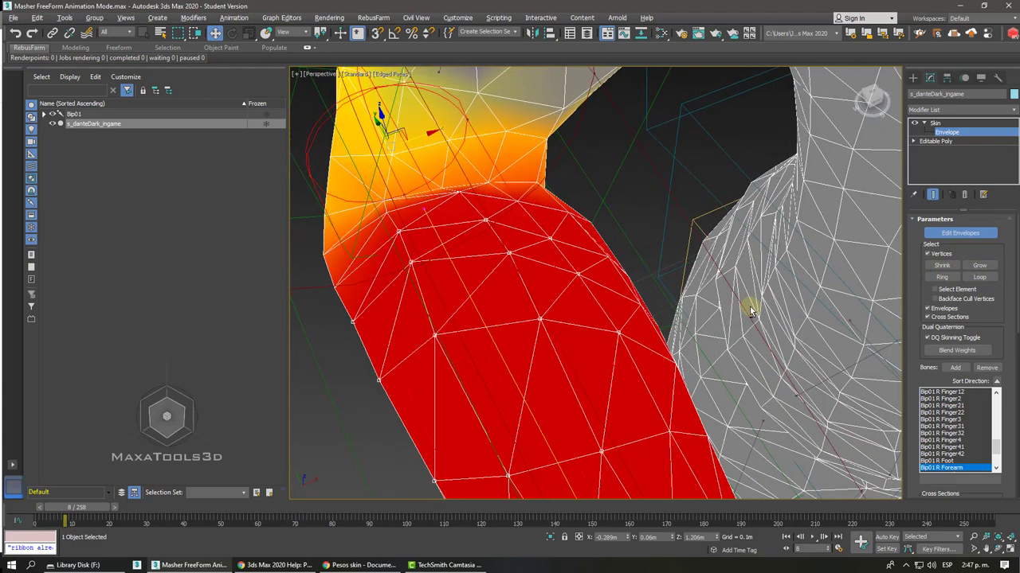
scroll(751, 310, down, 3)
scroll(750, 309, down, 3)
scroll(749, 307, down, 3)
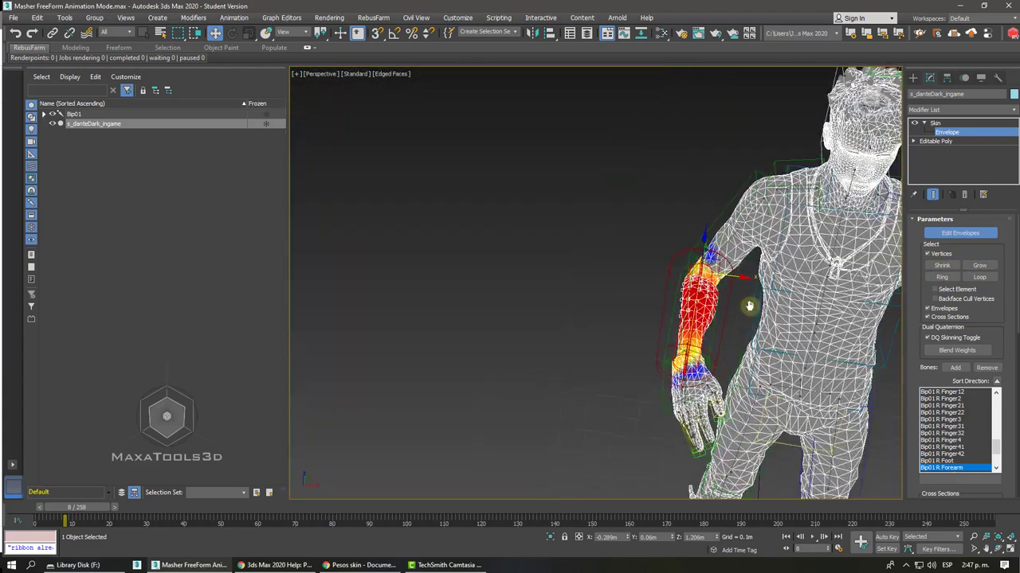
scroll(749, 307, up, 5)
key(F3)
scroll(750, 308, up, 2)
scroll(751, 310, up, 2)
key(F4)
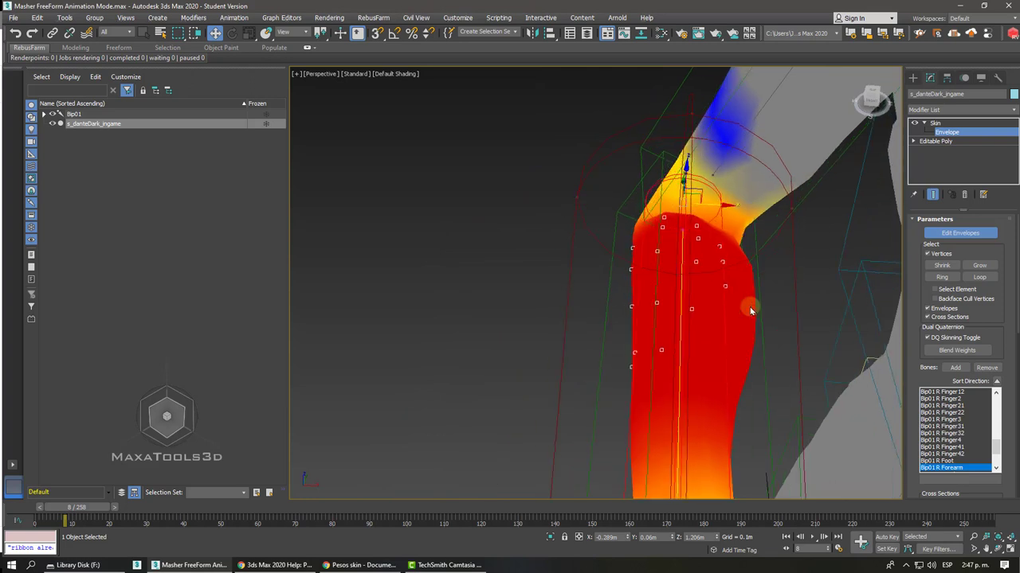
scroll(751, 311, up, 2)
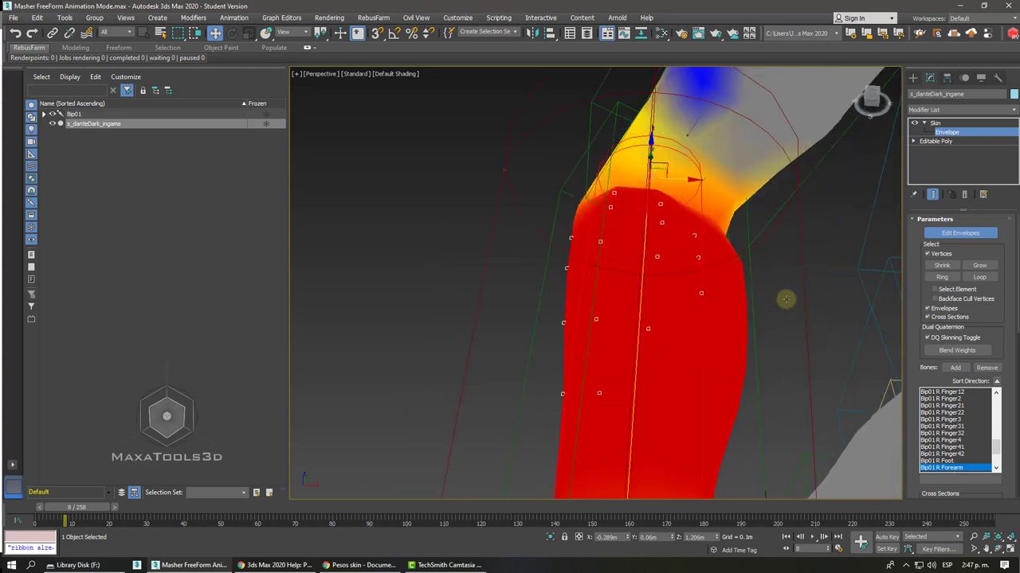
Step: Try Shrink, Grow, Ring and Loop on the forearm vertex selection
click(942, 265)
click(947, 266)
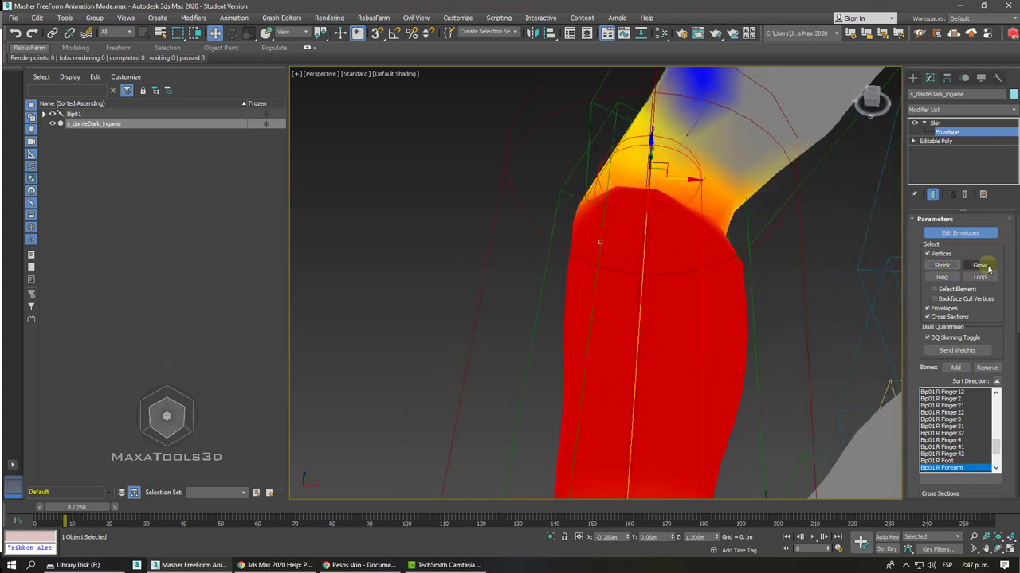
click(984, 267)
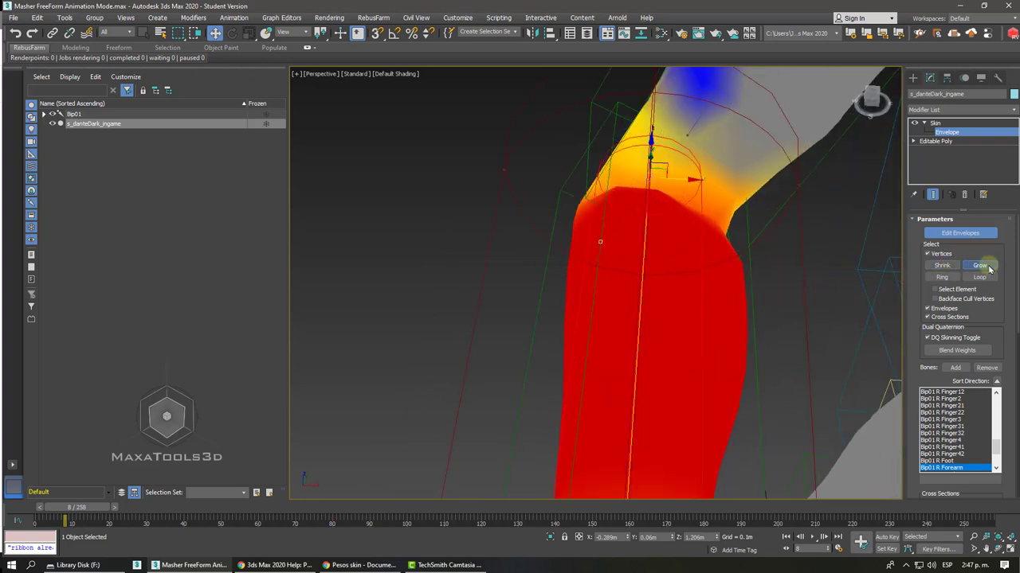
click(943, 266)
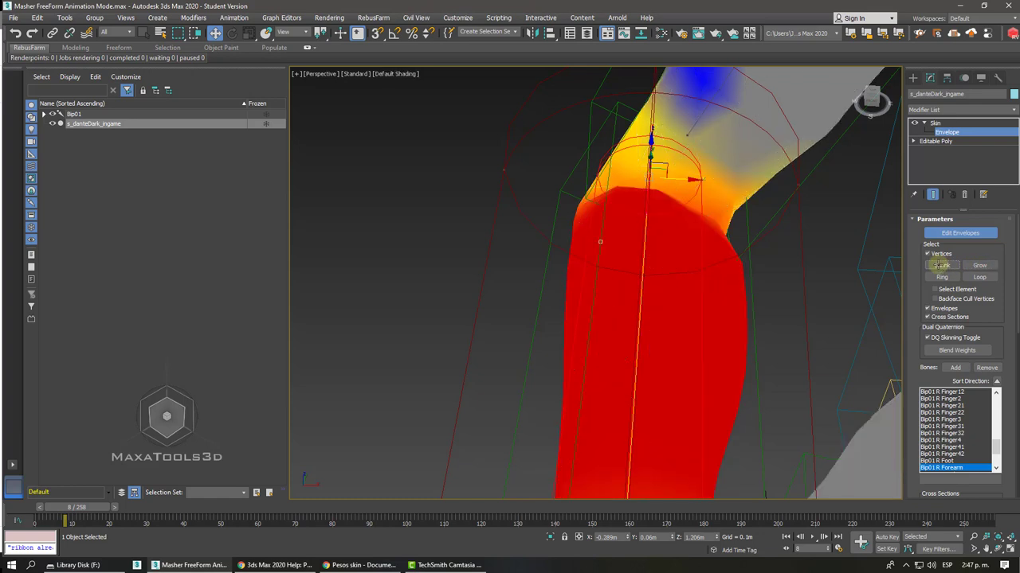
click(942, 278)
click(983, 277)
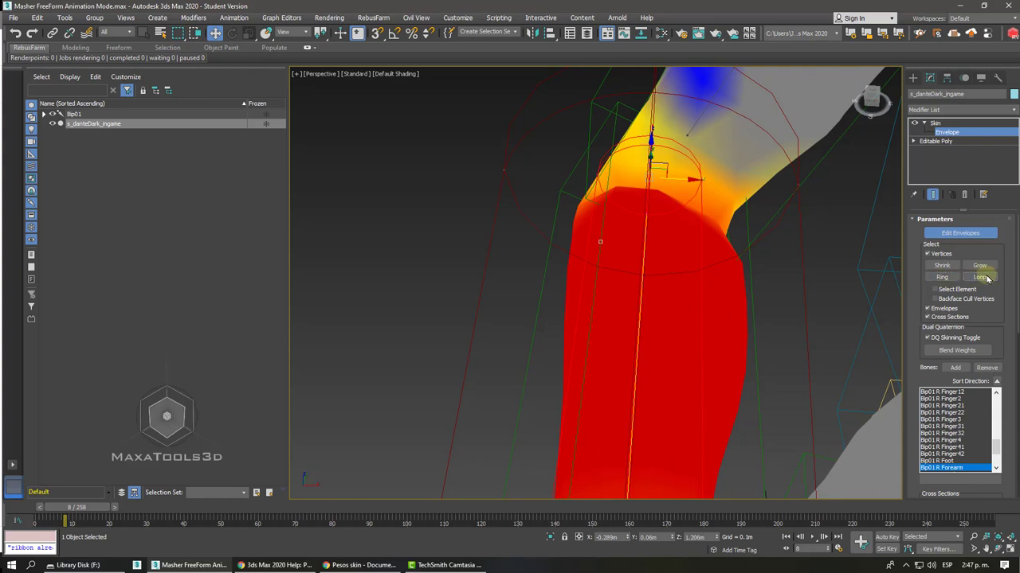
Step: Turn Edged Faces back on and bring up the Skin help page in Chrome
key(F4)
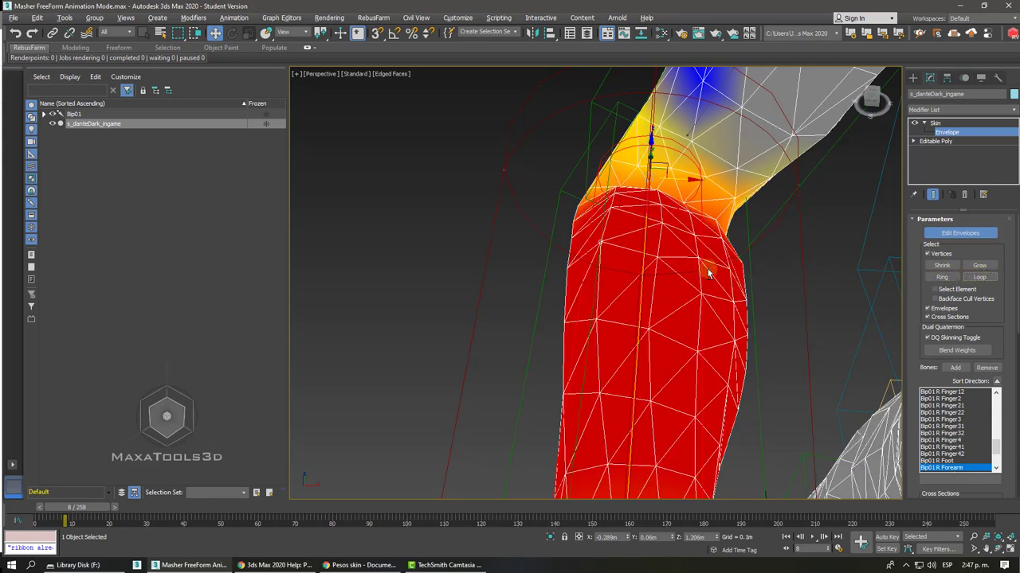
mouse_move(708, 271)
alt+middle_down()
mouse_move(644, 269)
mouse_move(707, 273)
mouse_move(679, 273)
alt+middle_up()
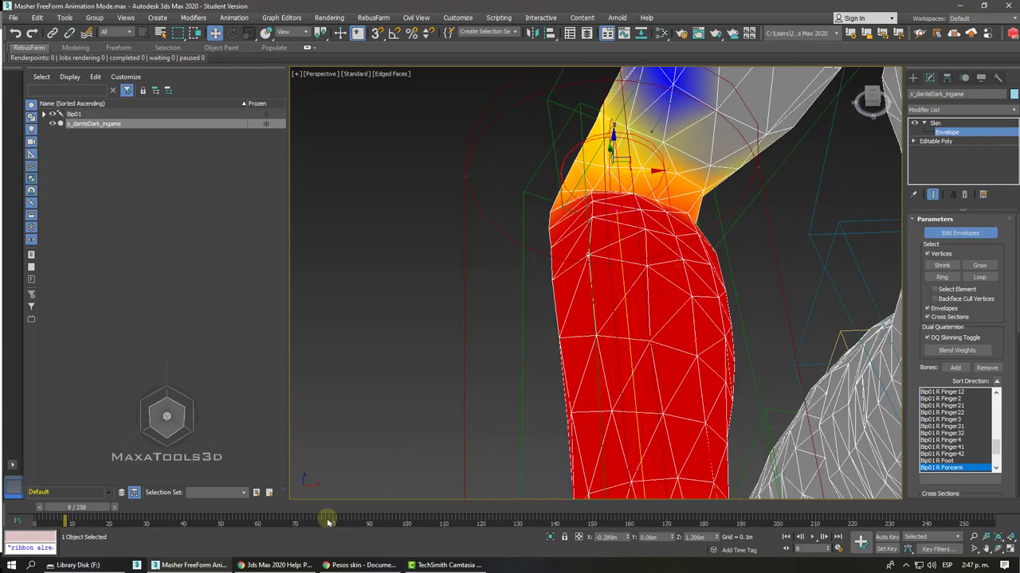
click(275, 564)
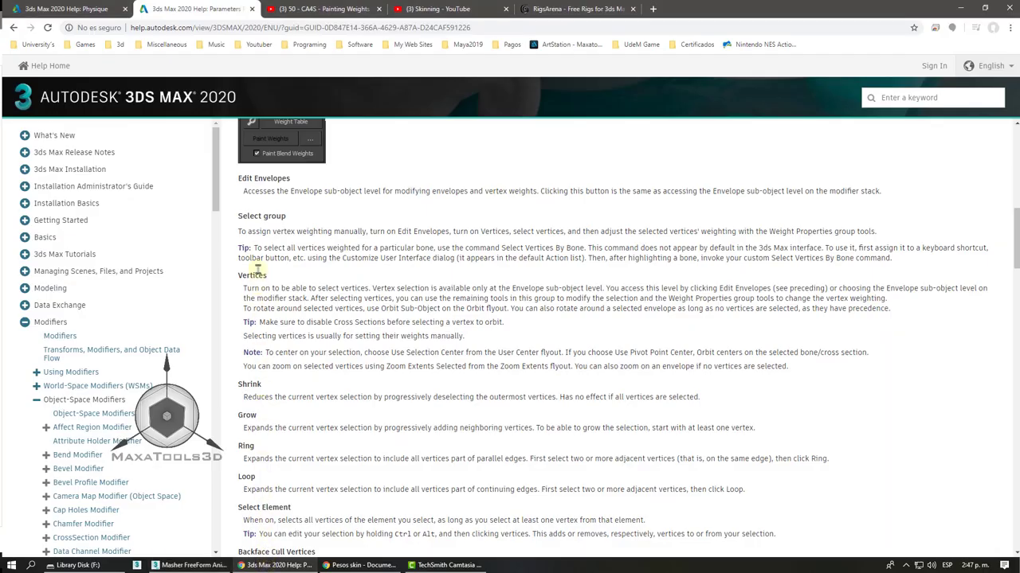
Step: Read through the Select group tip about selecting vertices by bone
mouse_move(255, 247)
mouse_down()
mouse_move(434, 261)
mouse_move(441, 252)
mouse_up()
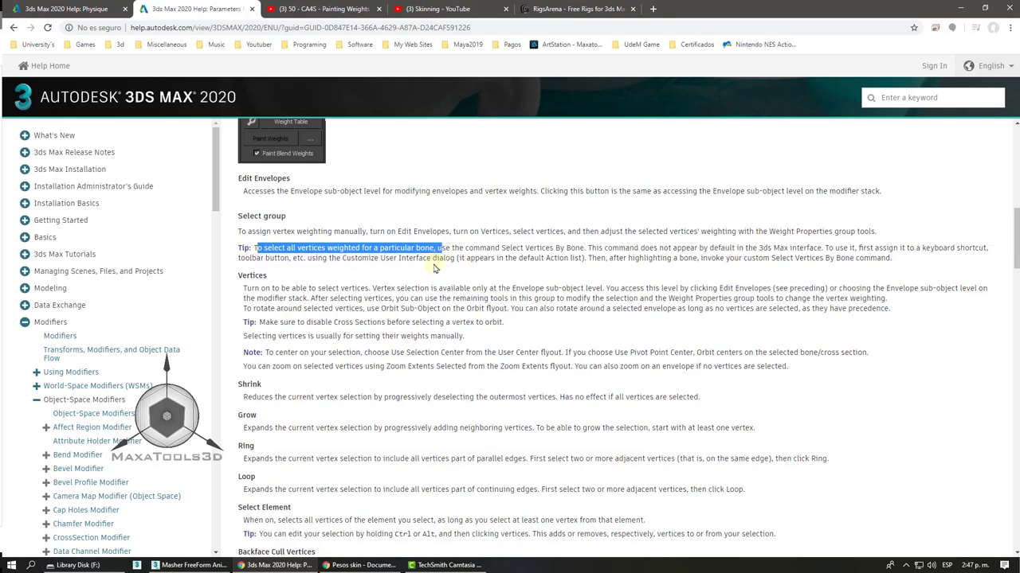
click(430, 264)
drag(255, 249, 436, 249)
drag(437, 249, 443, 249)
mouse_move(653, 249)
mouse_down()
mouse_move(814, 258)
mouse_move(846, 249)
mouse_up()
click(839, 271)
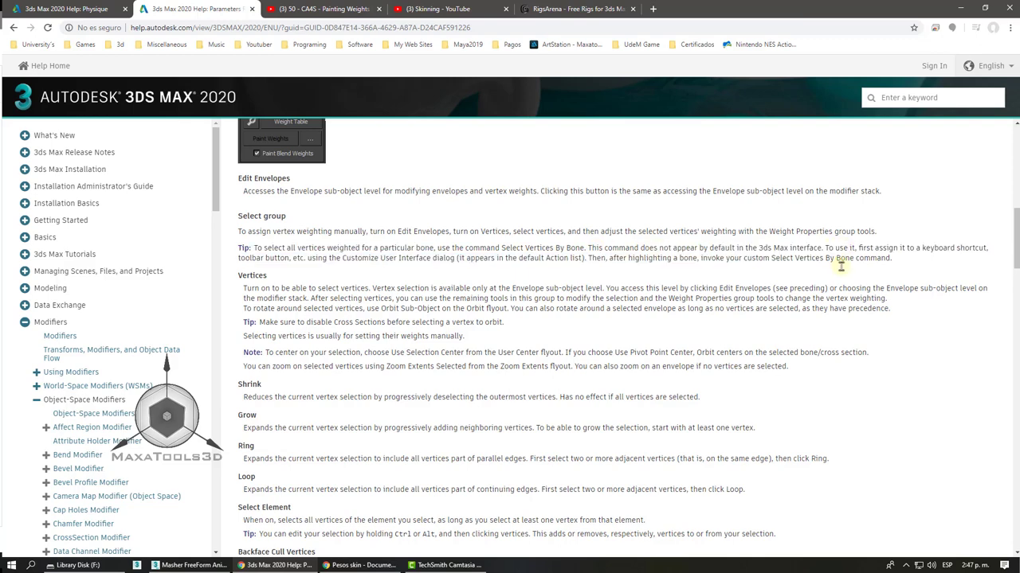
drag(923, 247, 955, 248)
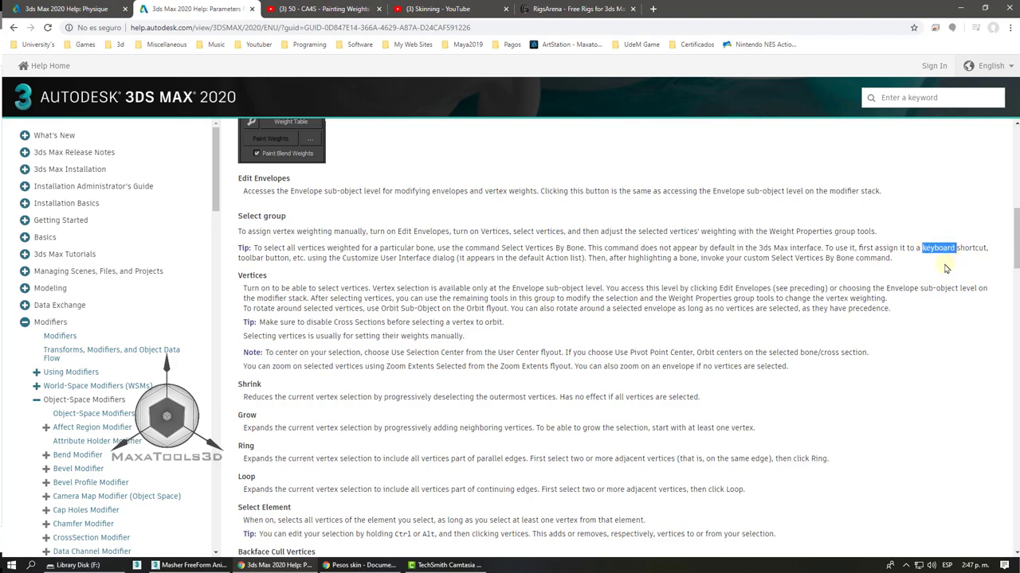
click(939, 275)
Step: Copy 'Select Vertices By Bone' from the tip and minimize Chrome
drag(502, 250, 583, 248)
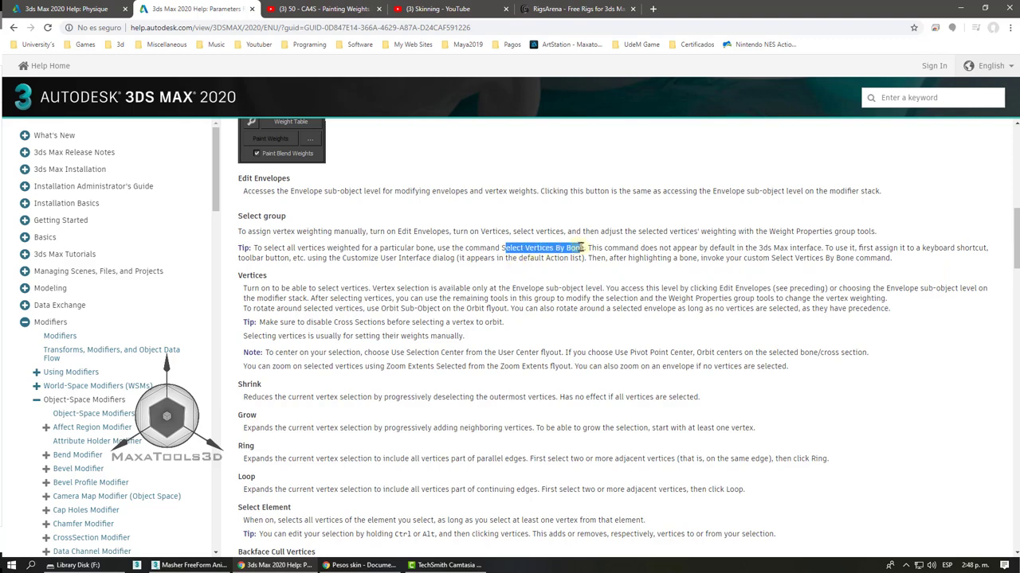
drag(500, 248, 583, 249)
key(ctrl+c)
right_click(582, 249)
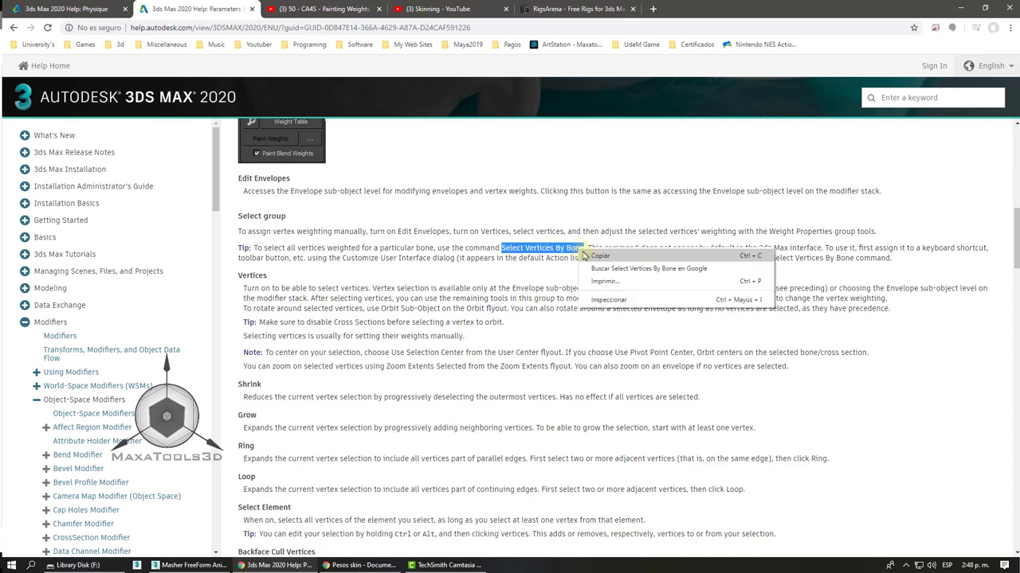
click(597, 255)
click(531, 313)
click(960, 8)
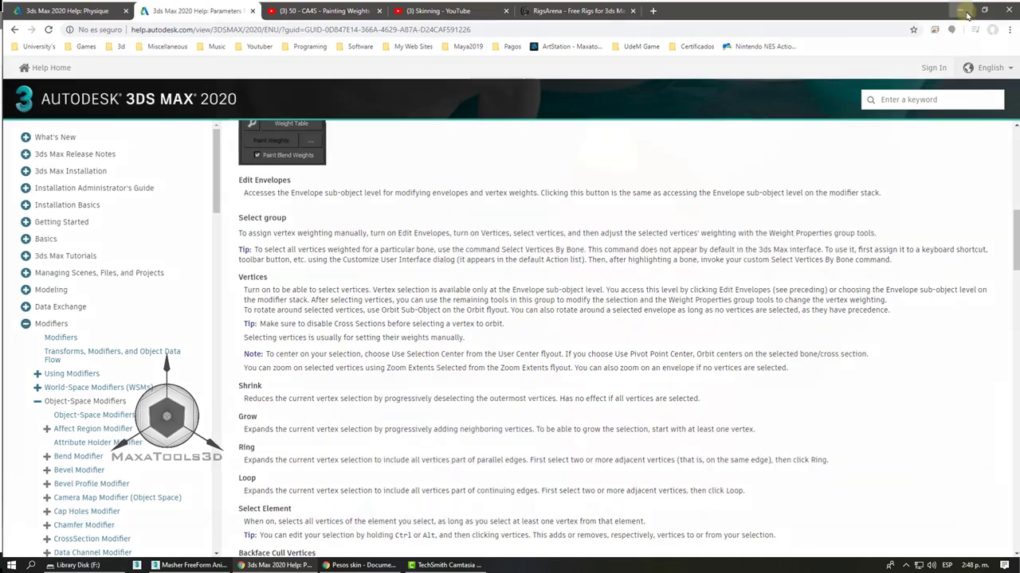
Step: Open Customize User Interface, close it, and open the Hotkey Editor instead
click(458, 17)
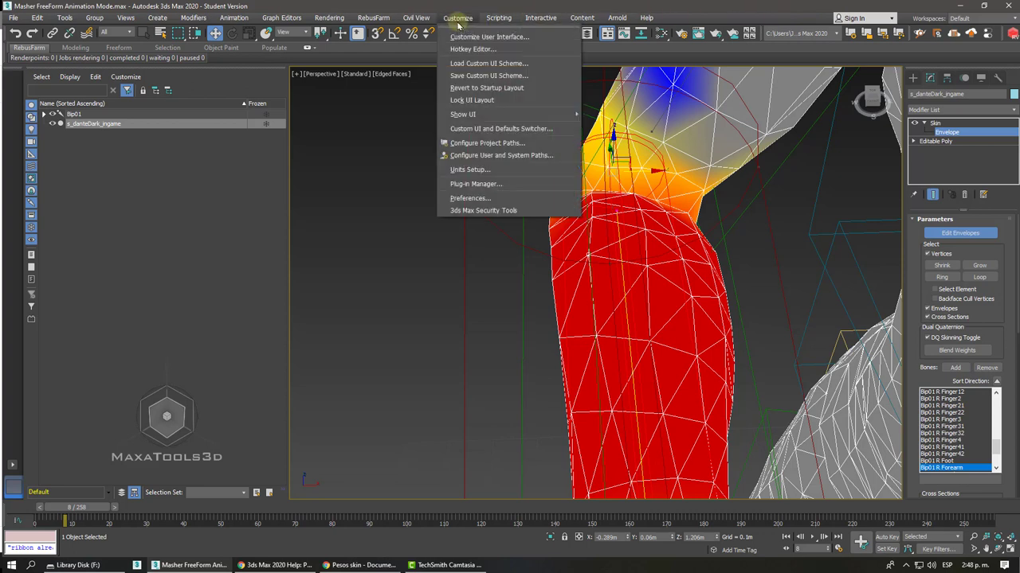
click(502, 39)
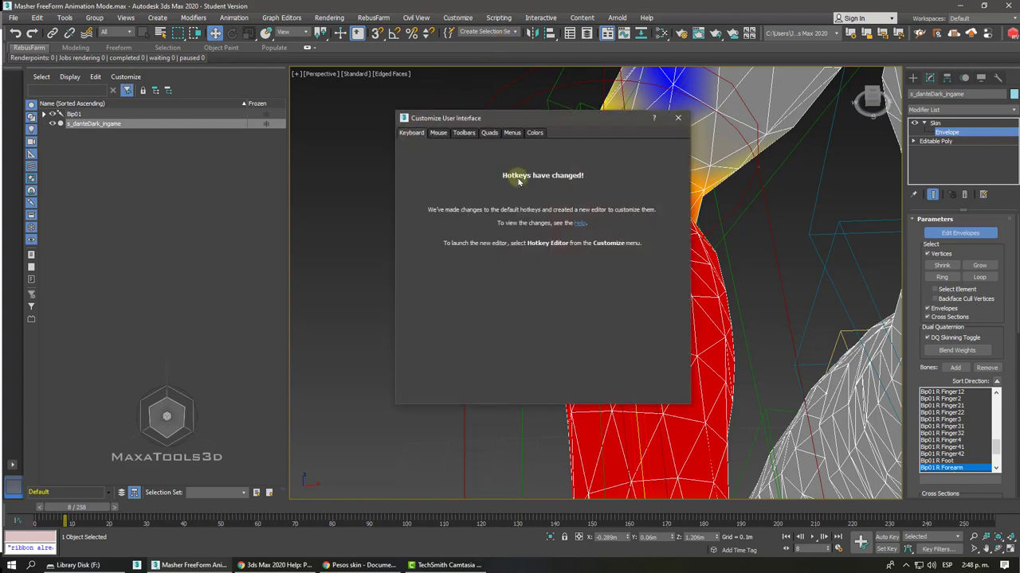
click(678, 118)
click(457, 17)
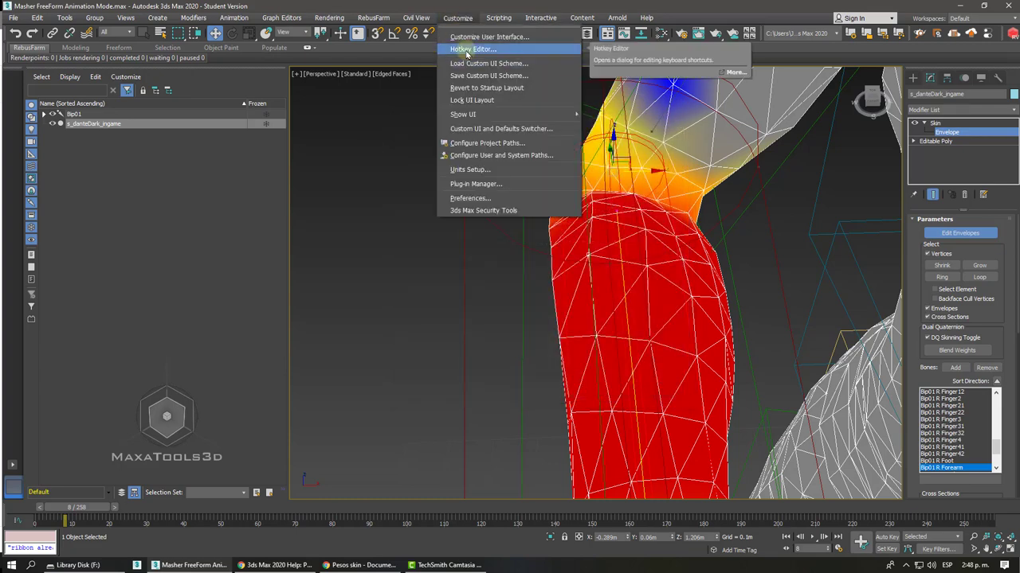
click(467, 51)
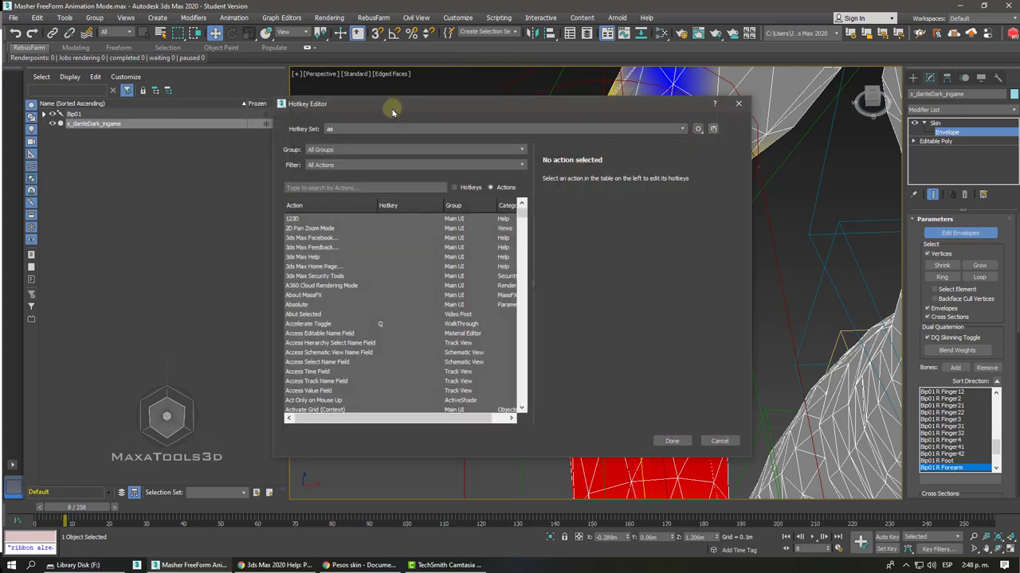
drag(391, 112, 453, 106)
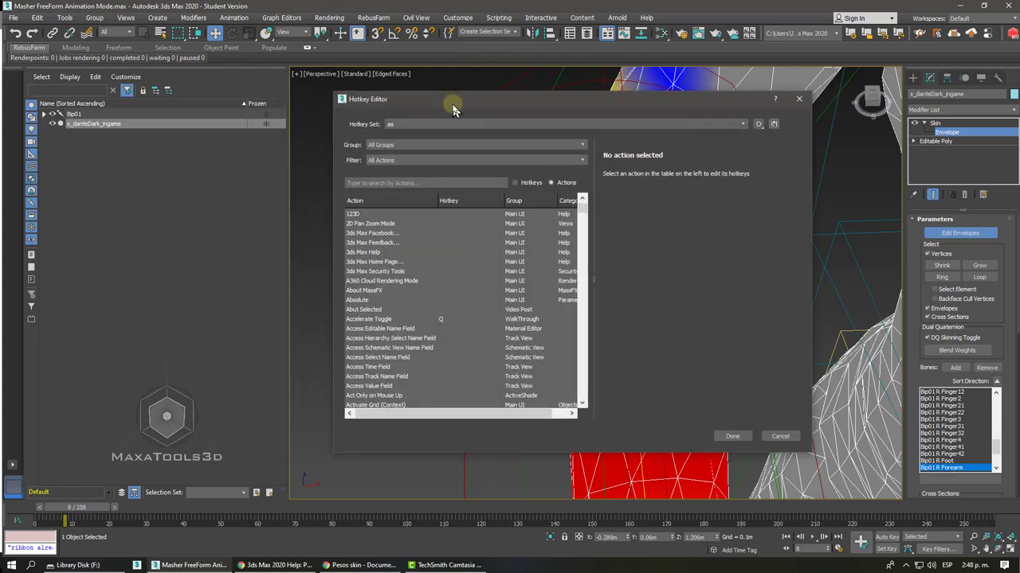
Step: Browse the Group and Filter lists, keeping All Groups and All Actions
click(547, 145)
click(548, 146)
click(509, 162)
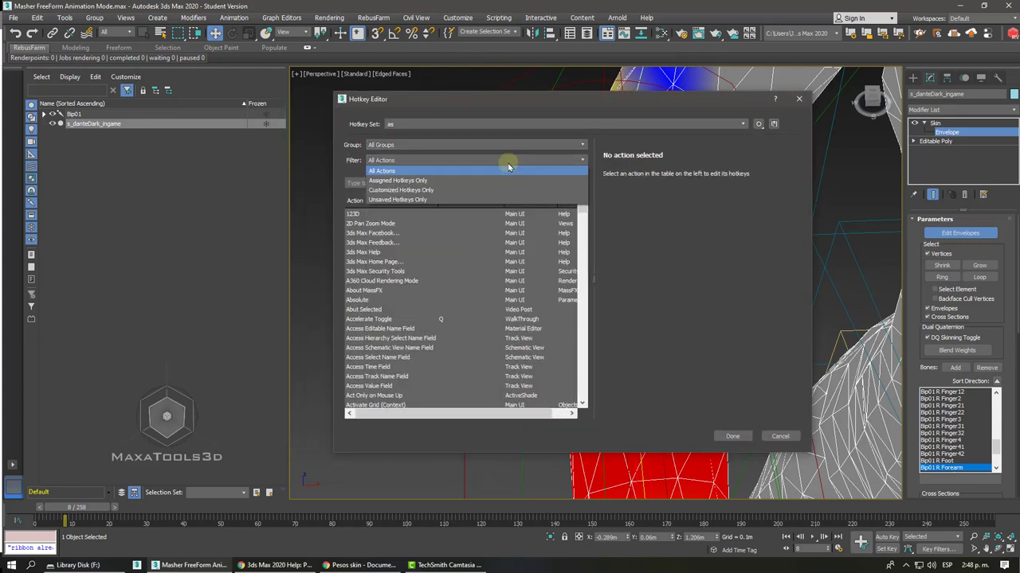
click(509, 164)
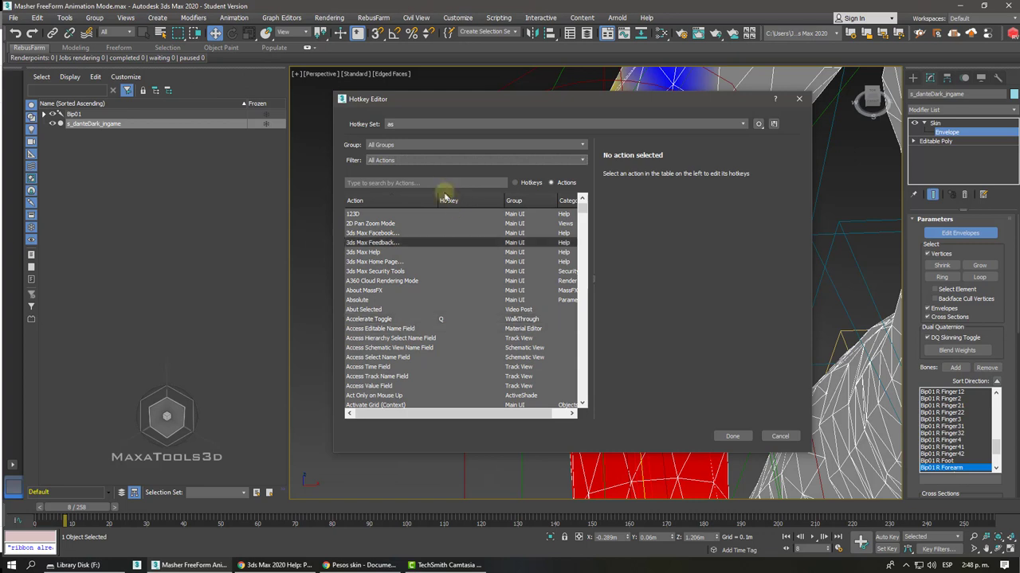
click(407, 146)
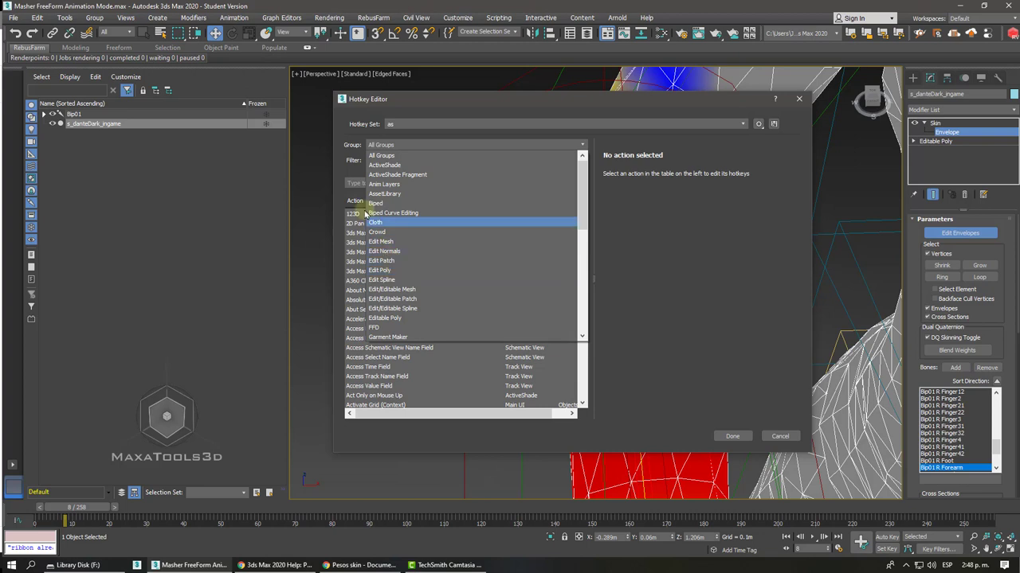
scroll(375, 215, down, 3)
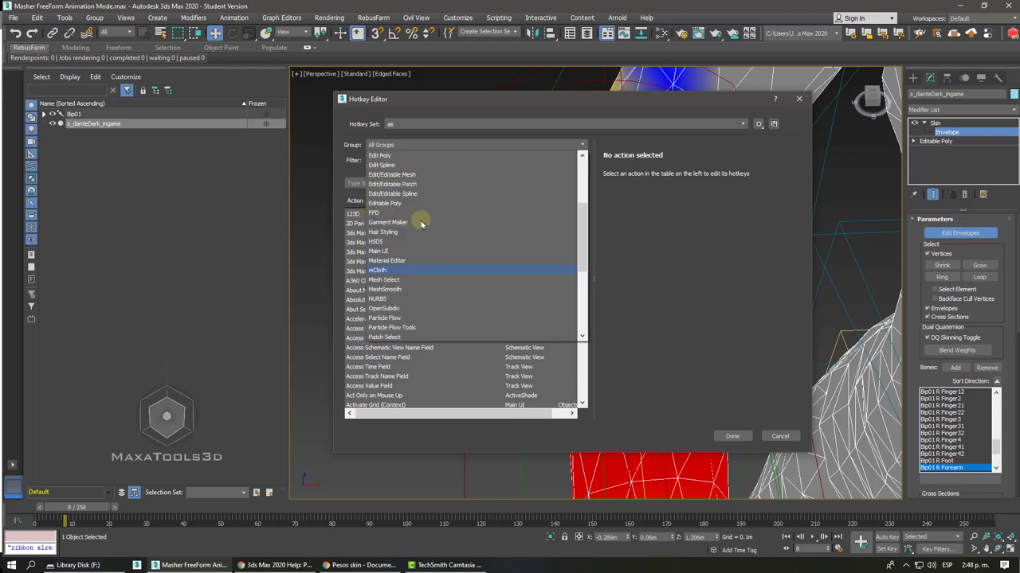
click(703, 272)
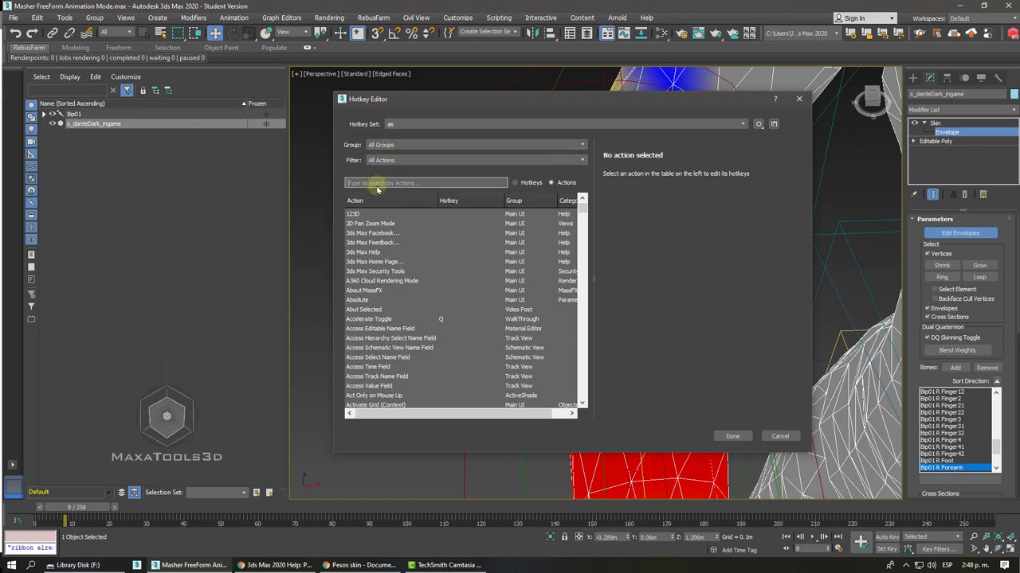
Step: Search for and select the Select Vertices By Bone (Skin) action, rechecking the help tip
key(ctrl+v)
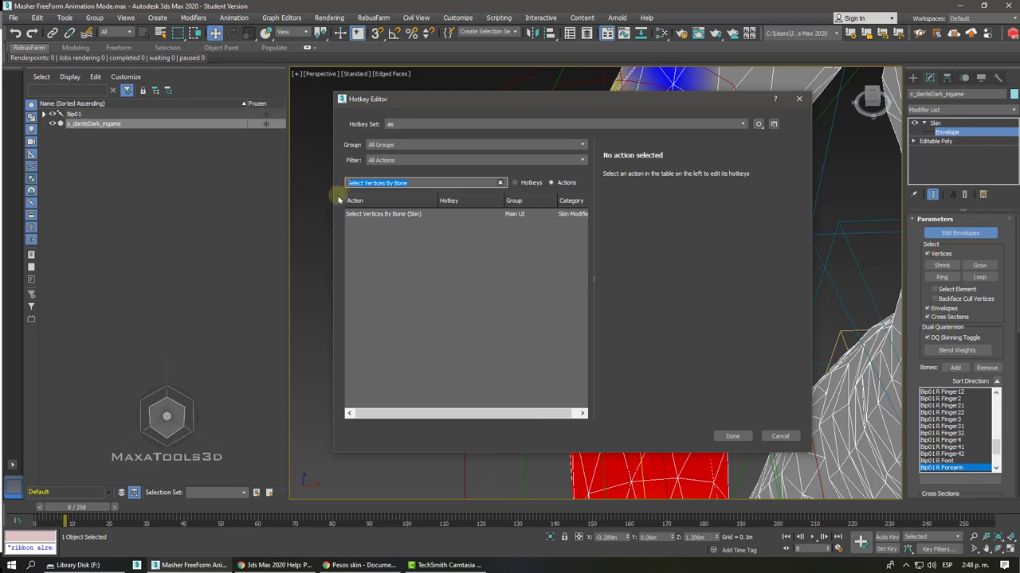
click(372, 215)
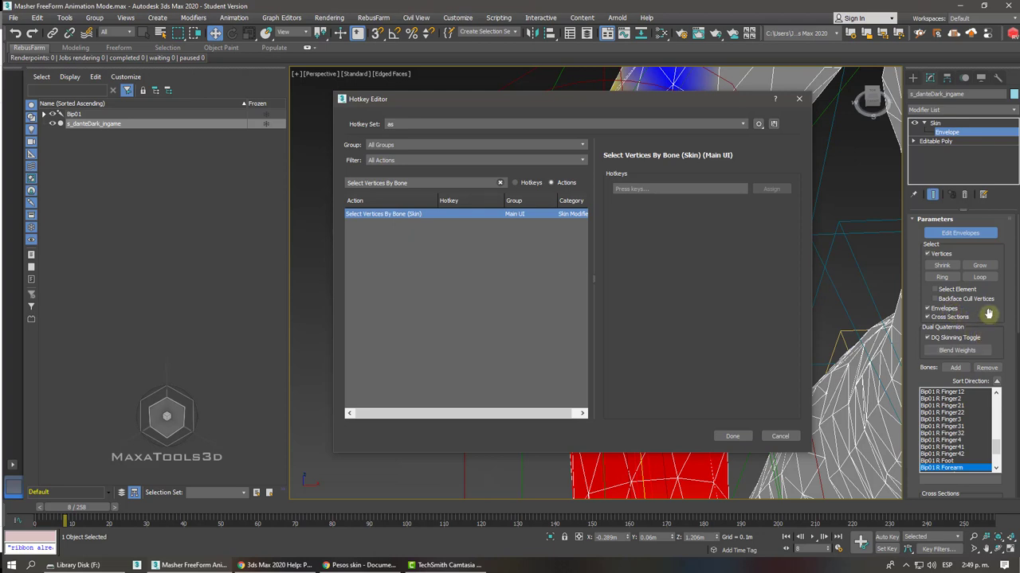
scroll(994, 336, down, 1)
scroll(1002, 350, up, 1)
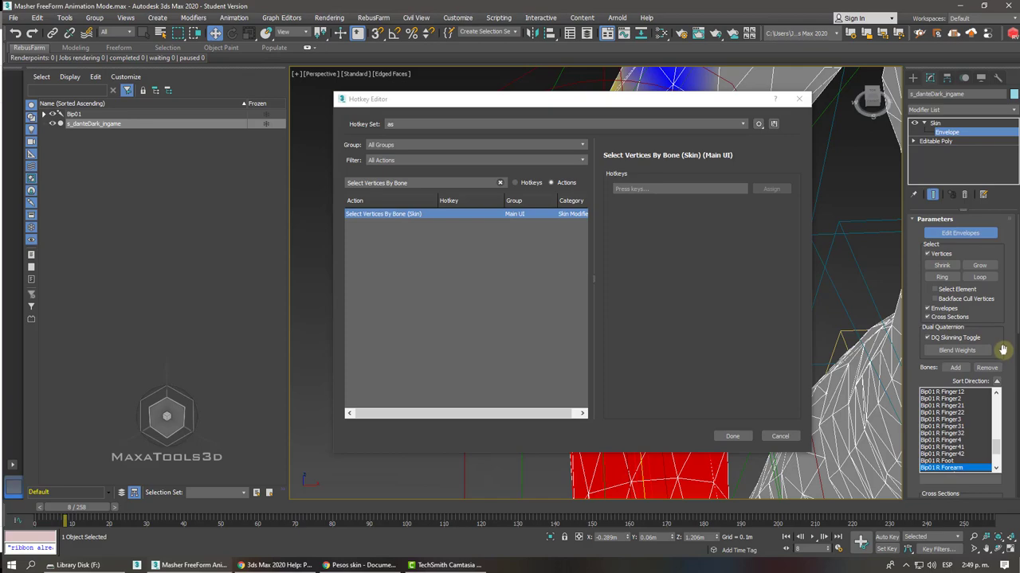
click(280, 565)
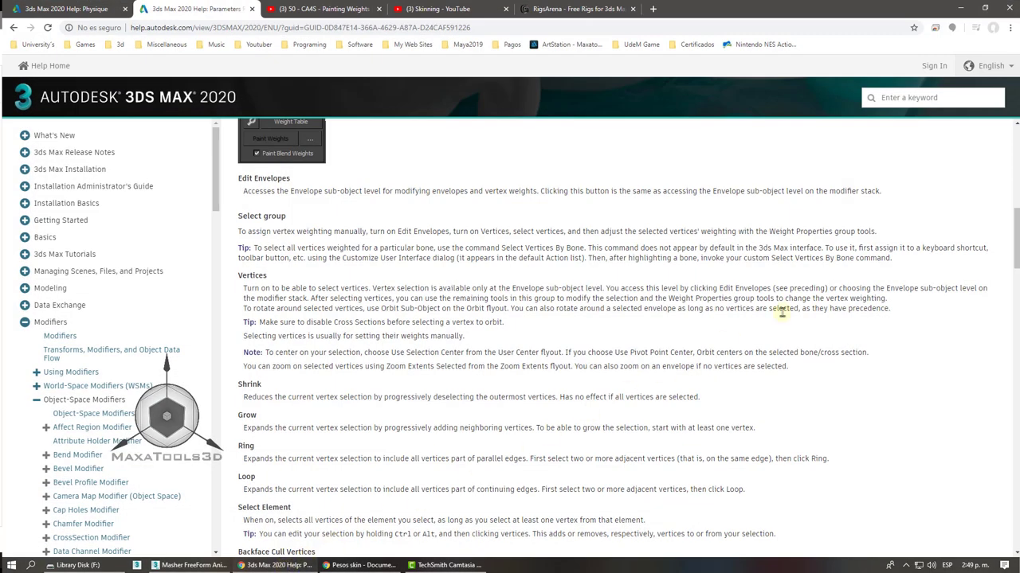
drag(892, 260, 589, 258)
click(629, 282)
click(960, 8)
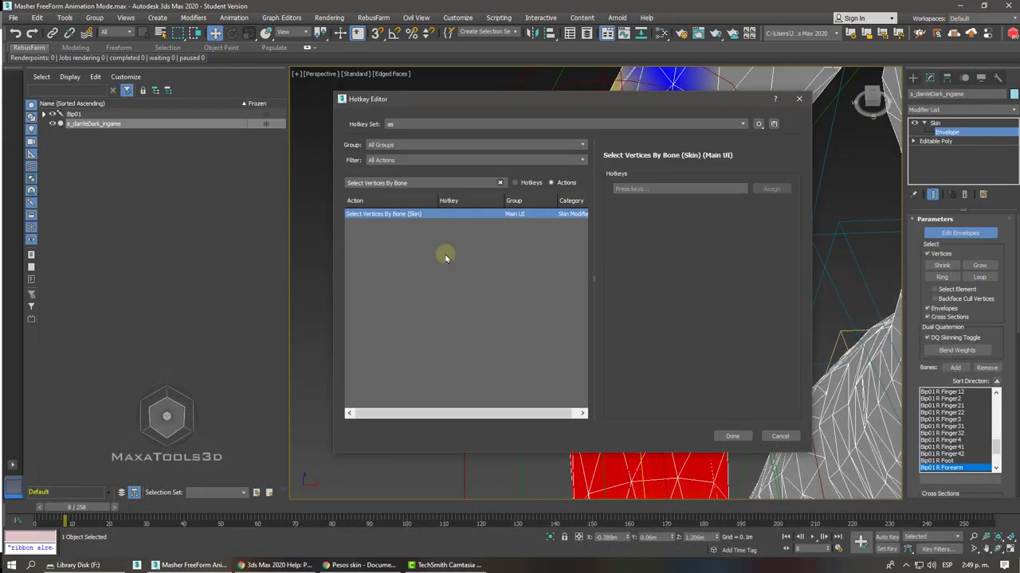
Step: Assign the Ctrl+| shortcut to the action and close the Hotkey Editor
click(632, 190)
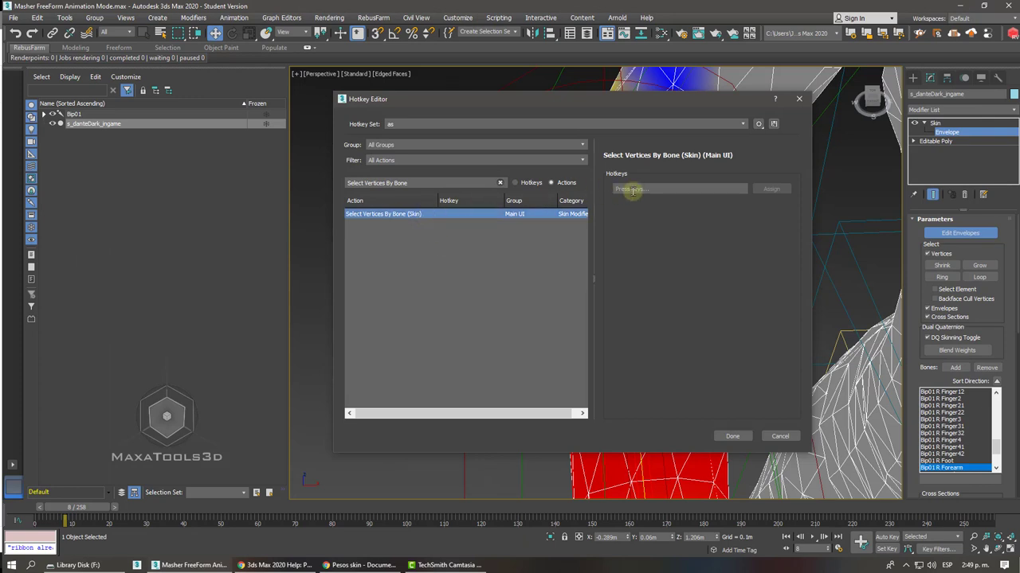
click(633, 190)
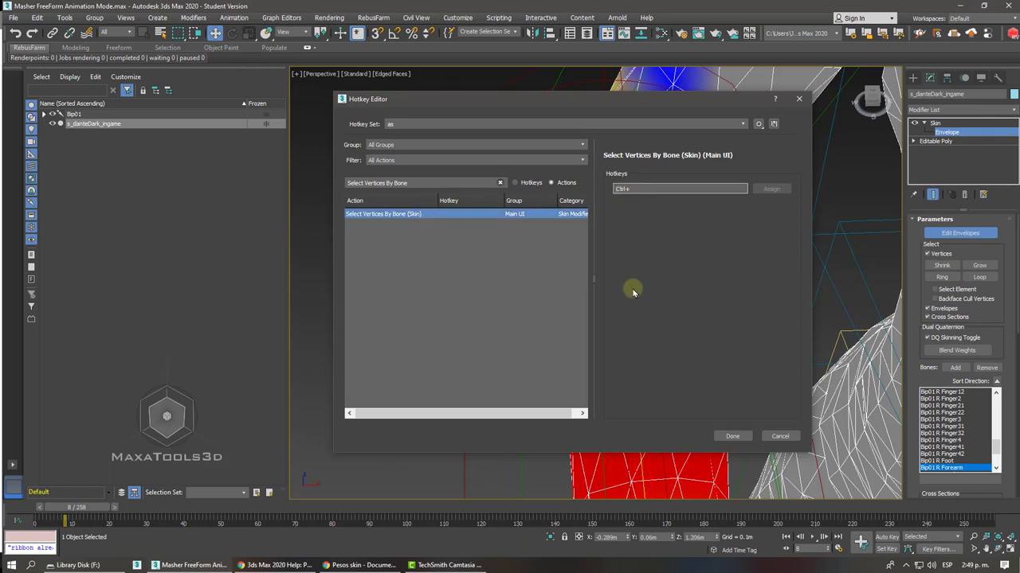
key(ctrl+1)
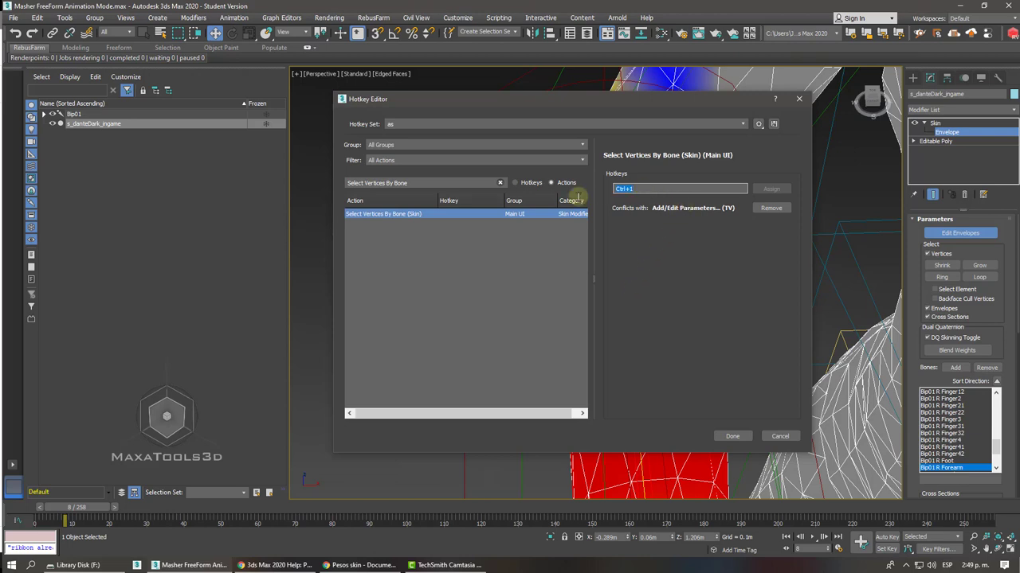
click(532, 211)
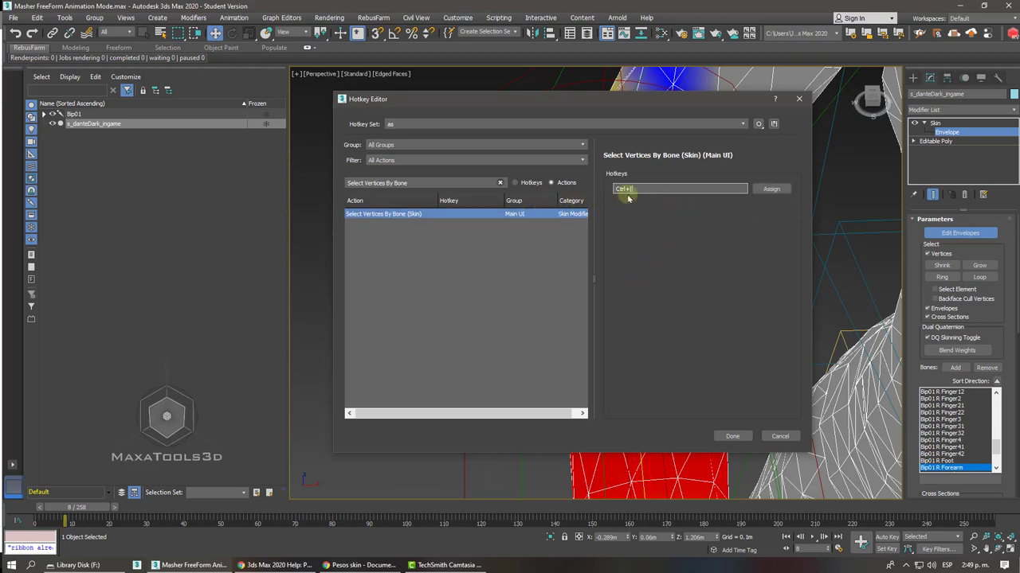
click(575, 215)
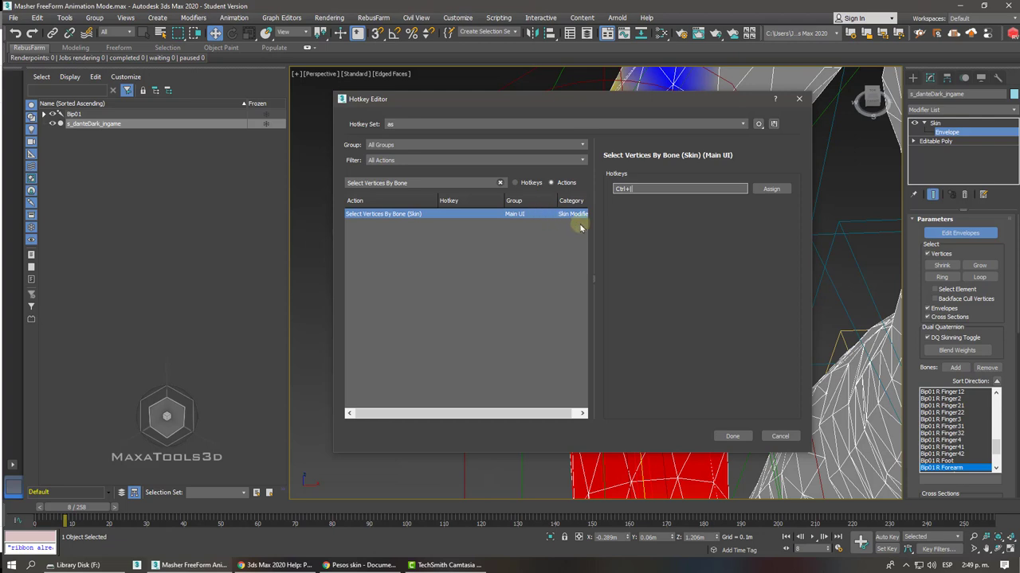
click(634, 188)
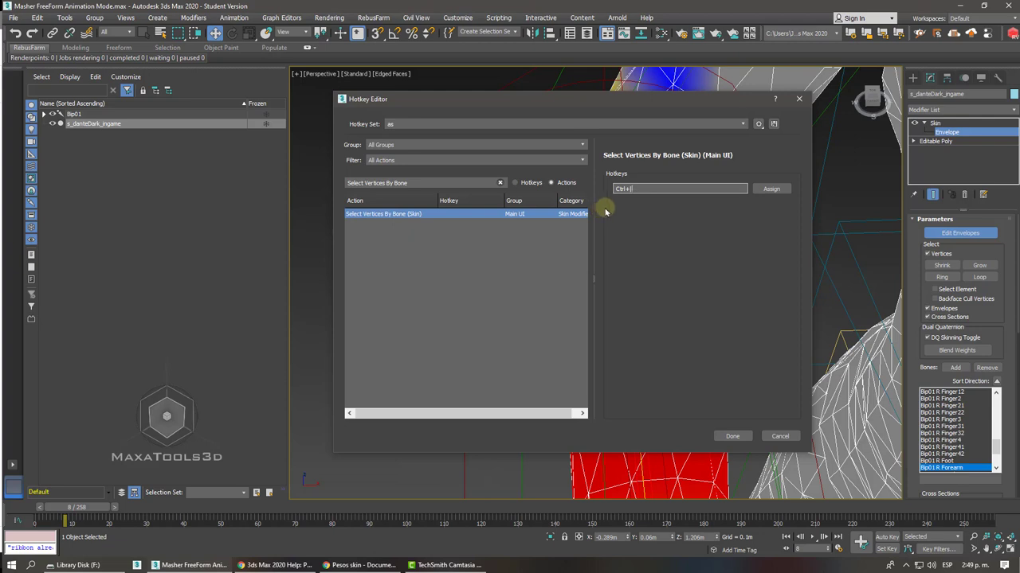
click(766, 190)
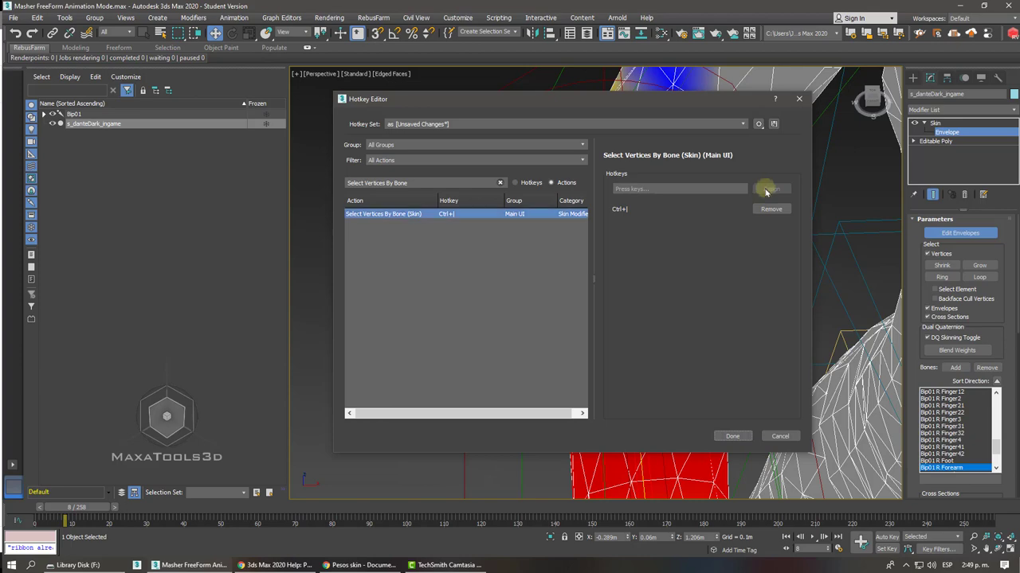
click(733, 436)
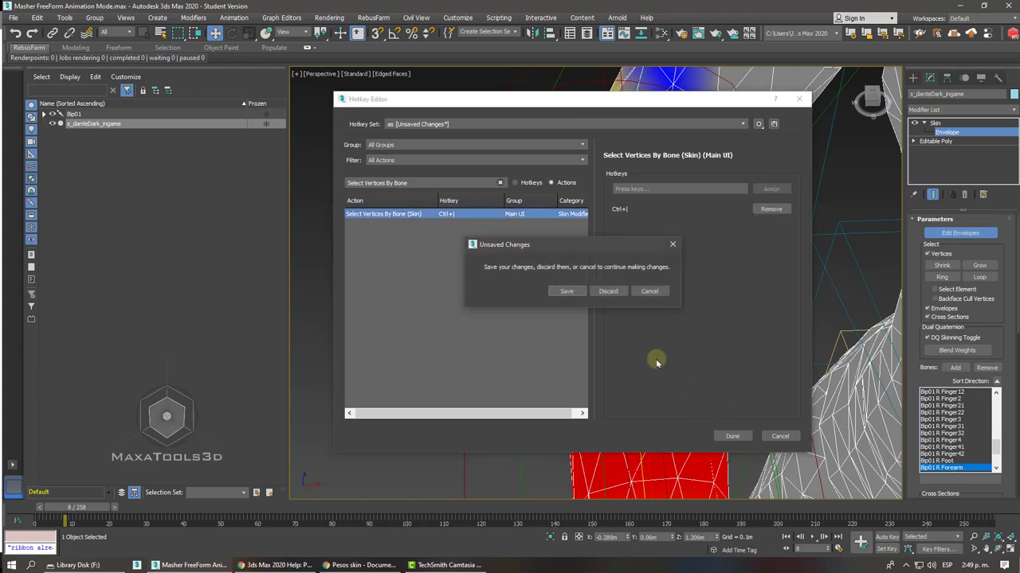
Step: Save the hotkey changes, switch to plain shading and turn off vertex selection
click(579, 291)
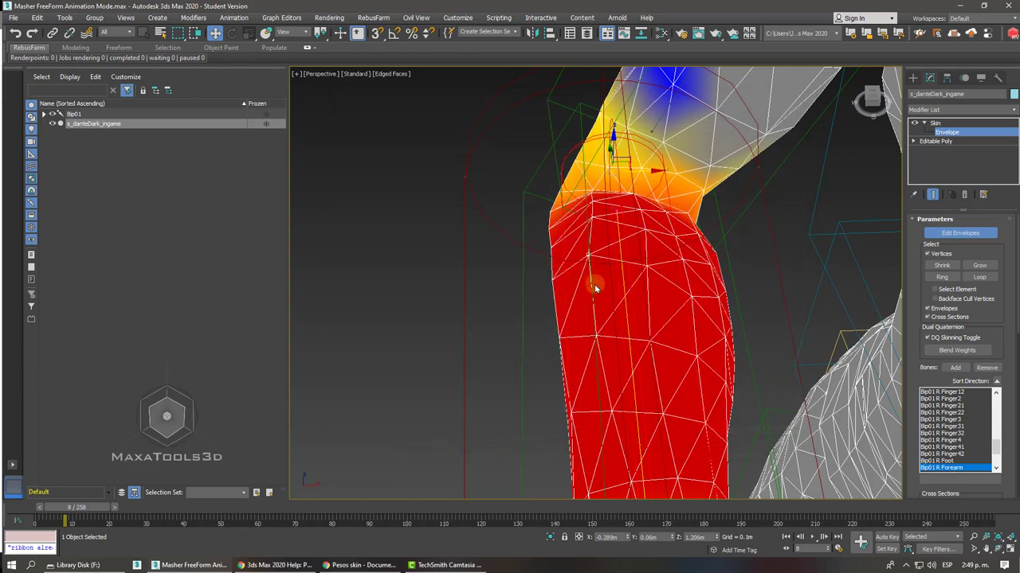
alt+middle_drag(749, 268, 614, 278)
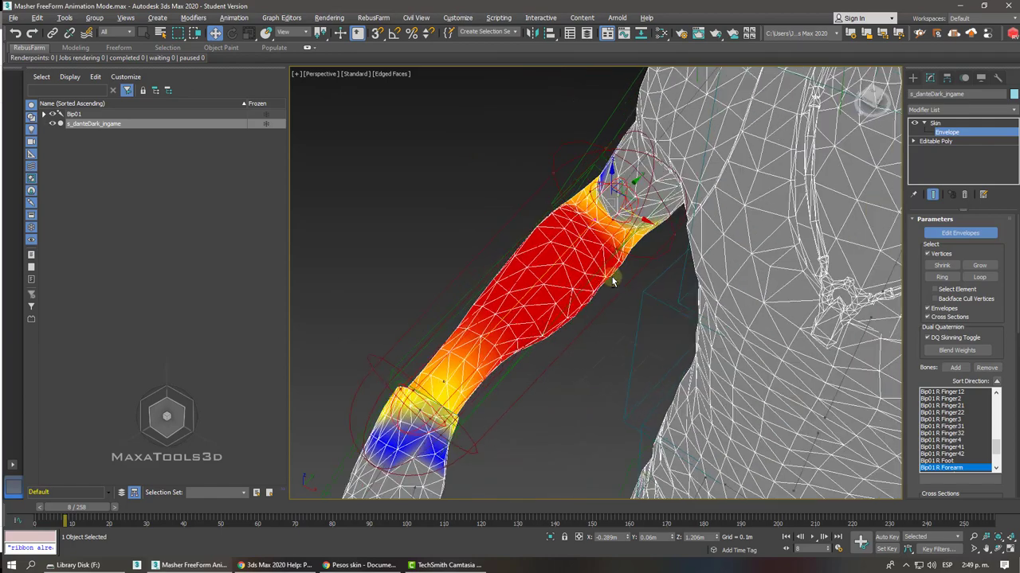
key(F4)
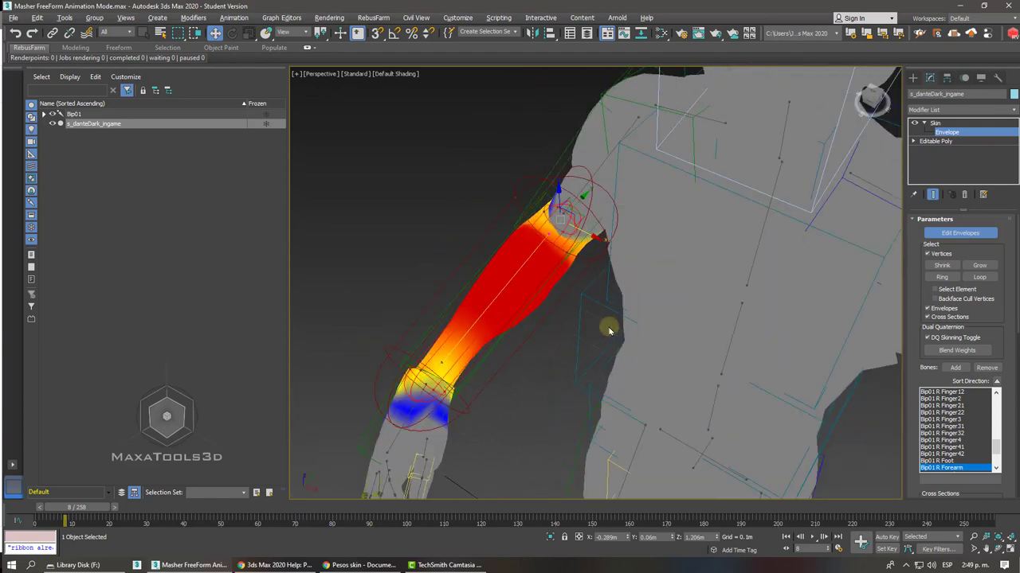
alt+middle_drag(609, 327, 660, 268)
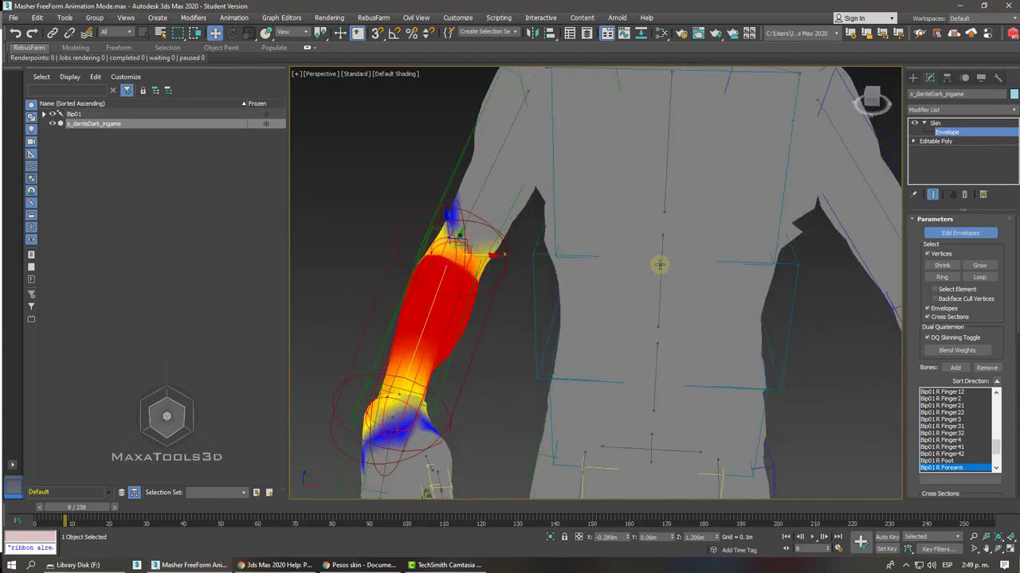
click(927, 253)
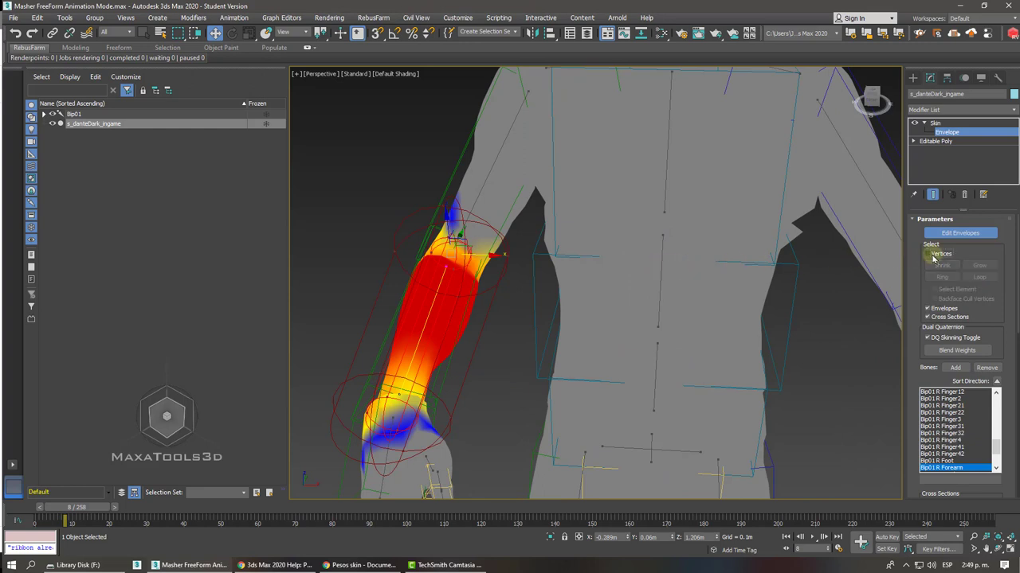
Step: Select the Spine2, Spine1 and right upper-arm envelopes in turn
click(659, 276)
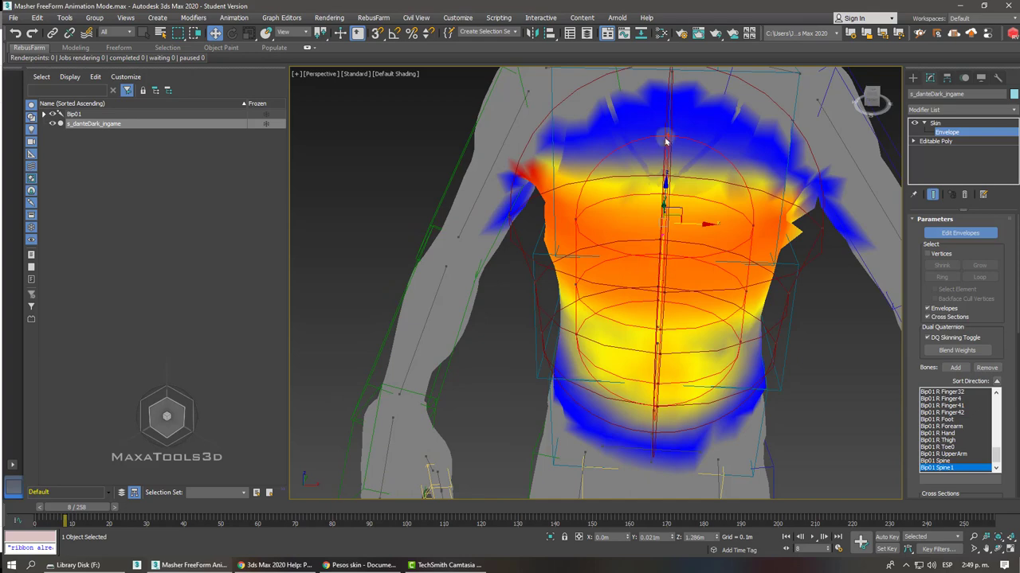
alt+middle_drag(669, 120, 653, 260)
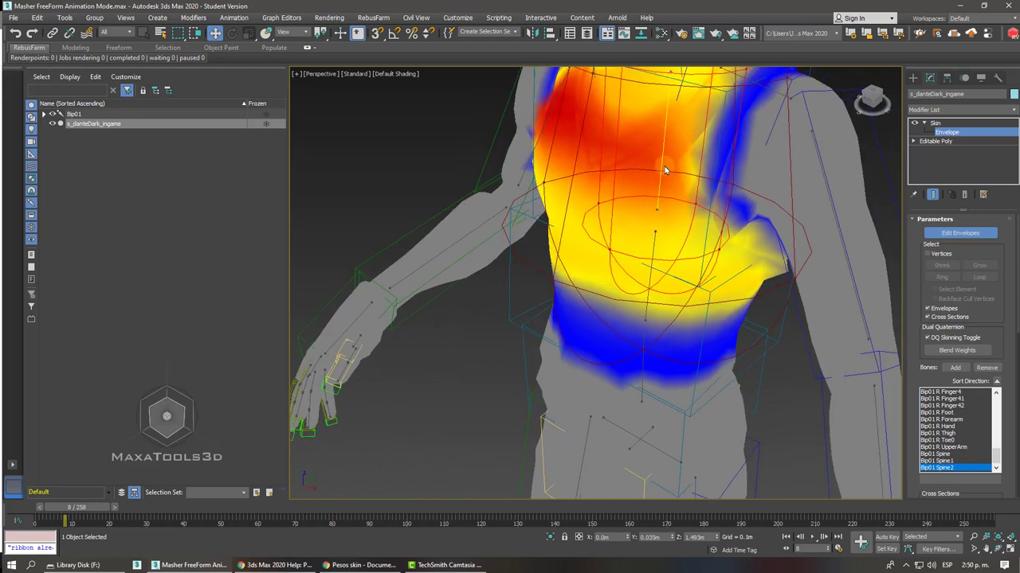
click(652, 261)
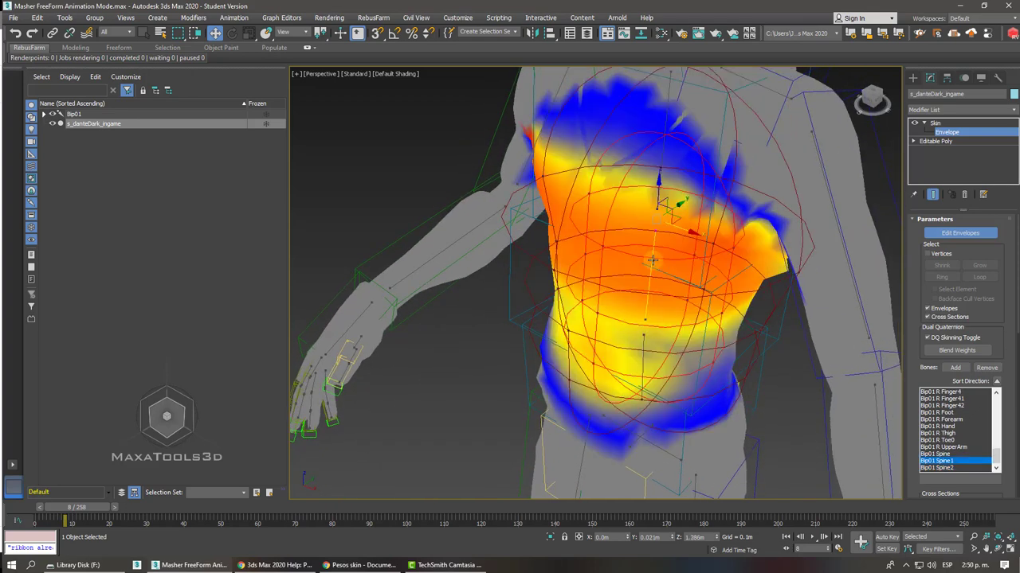
alt+middle_drag(652, 261, 596, 262)
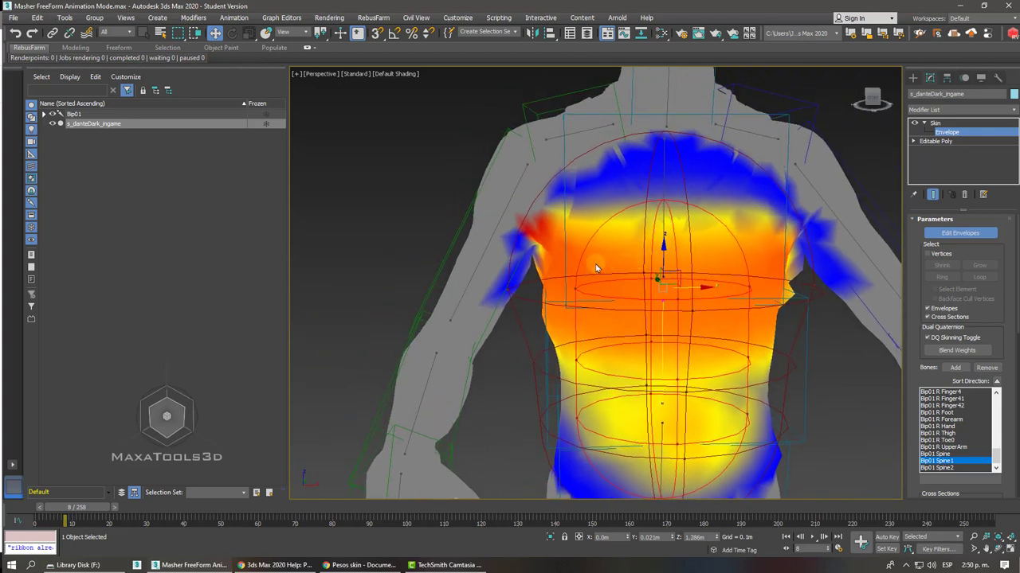
click(473, 269)
Step: Orbit and zoom down to the elbow and select the Bip01 R Forearm envelope
alt+middle_drag(473, 275, 693, 318)
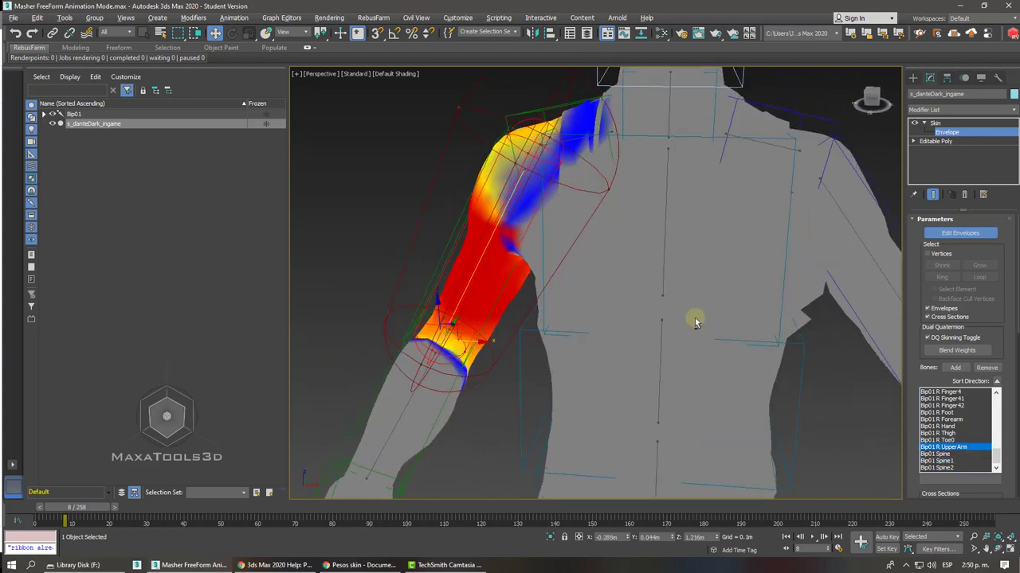
drag(917, 367, 894, 141)
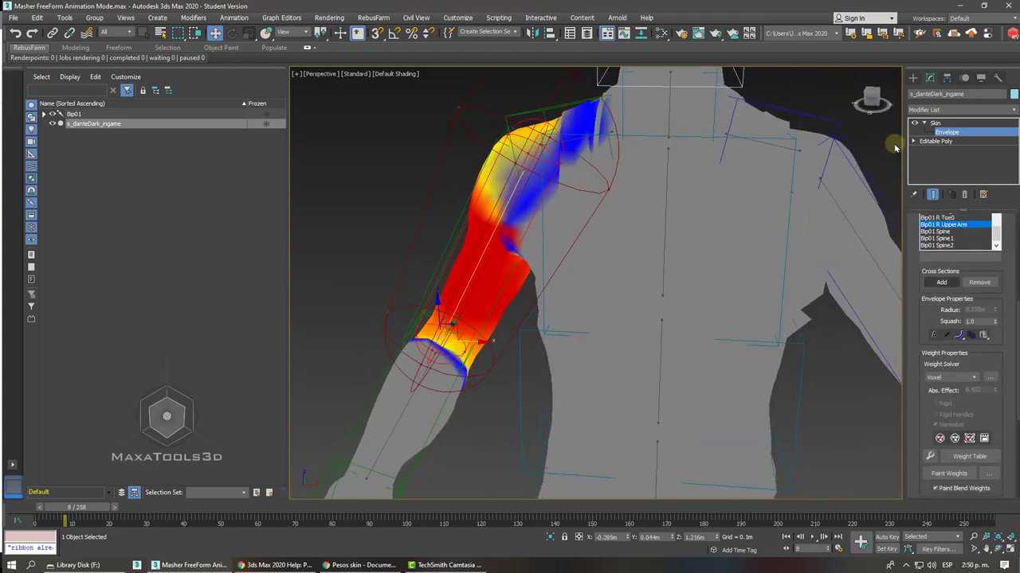
alt+middle_drag(894, 144, 903, 228)
drag(910, 239, 910, 366)
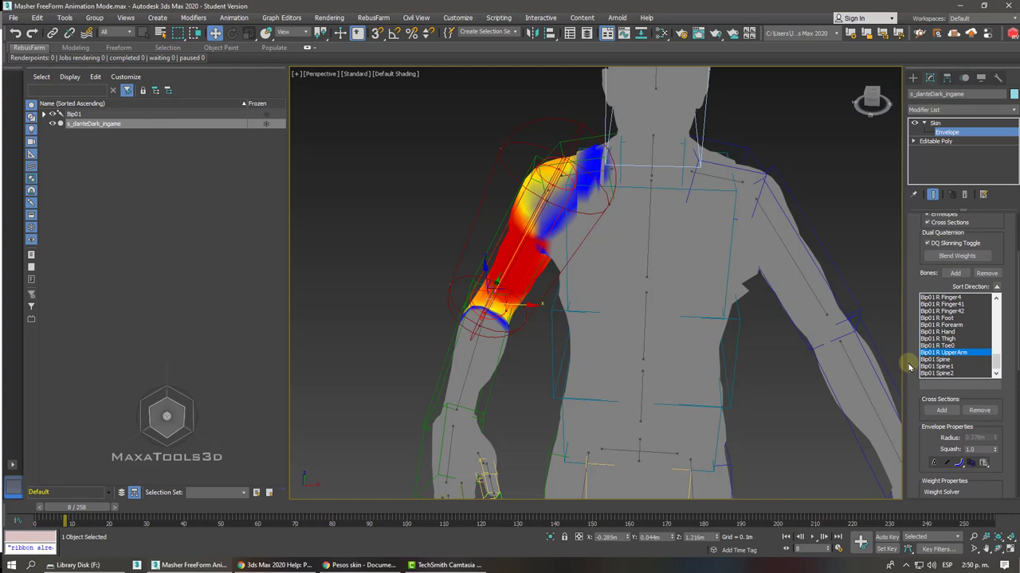
scroll(699, 325, up, 3)
scroll(539, 239, up, 3)
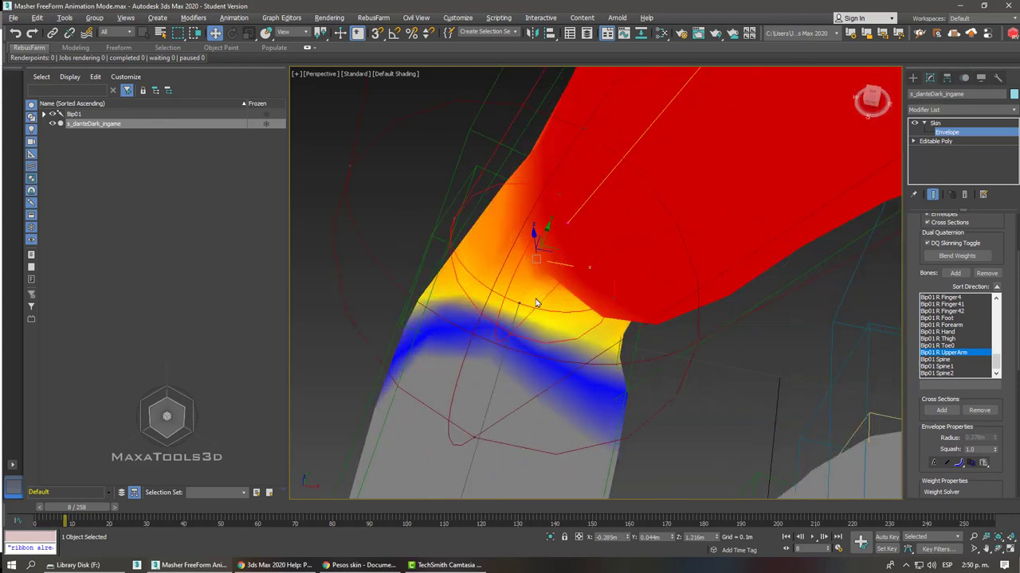
alt+middle_drag(535, 299, 531, 314)
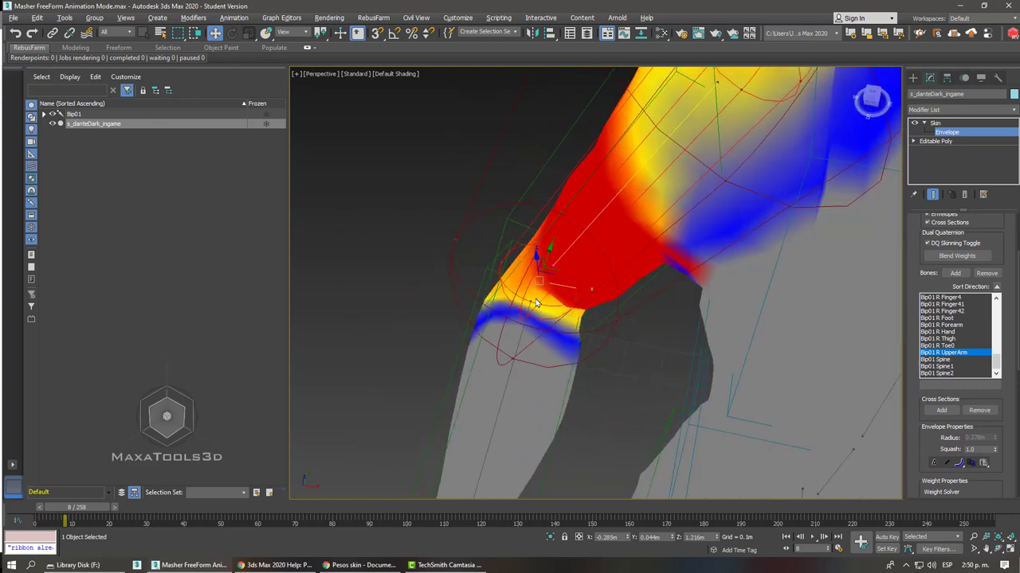
alt+middle_drag(501, 402, 638, 353)
click(502, 402)
scroll(912, 263, up, 2)
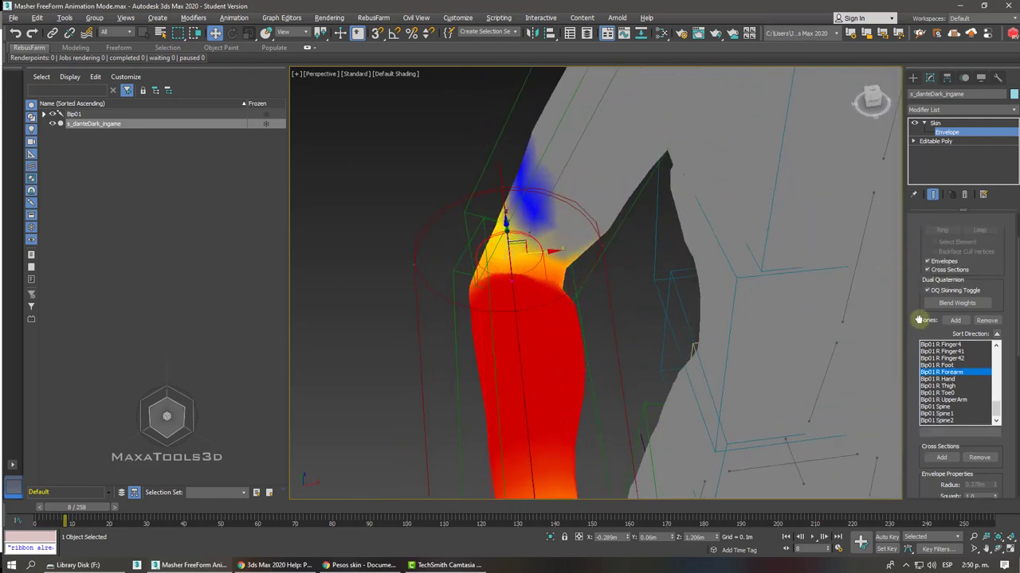
Step: Check Vertices in Skin Parameters, then zoom and orbit to inspect the R Forearm weights at the elbow
click(937, 254)
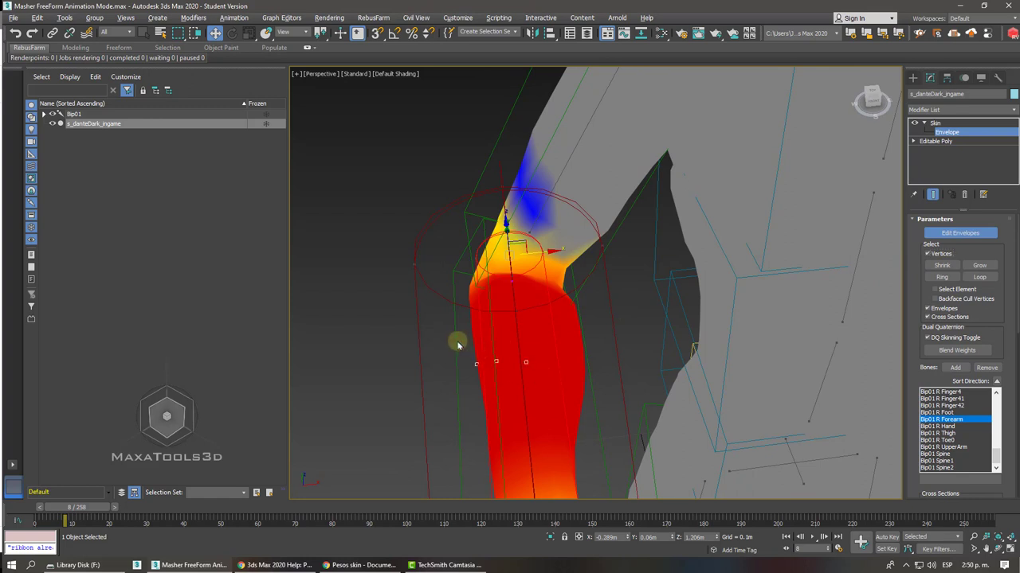
middle_drag(519, 355, 517, 353)
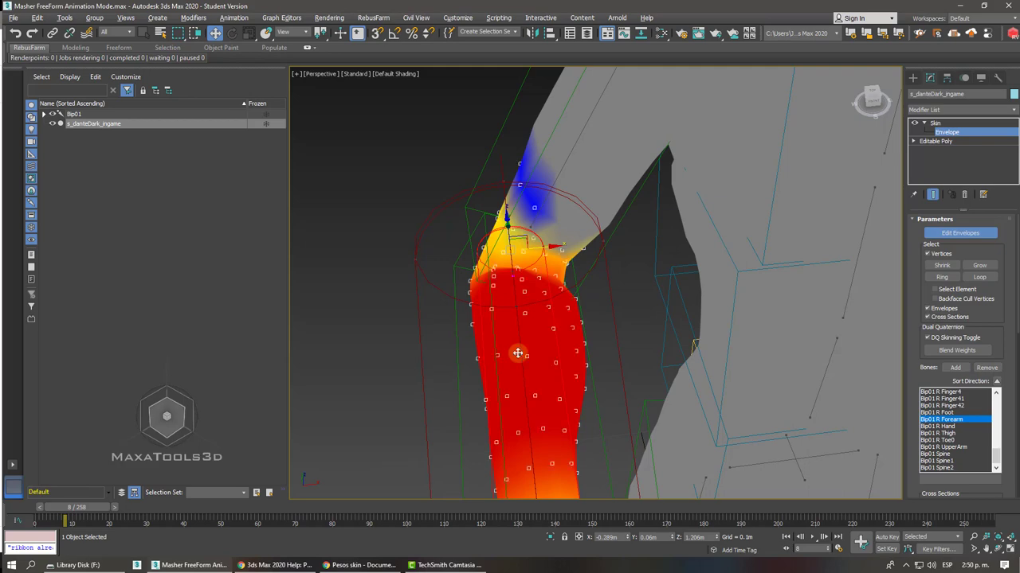
scroll(518, 353, down, 3)
scroll(518, 353, down, 3)
scroll(518, 353, down, 2)
scroll(518, 353, down, 2)
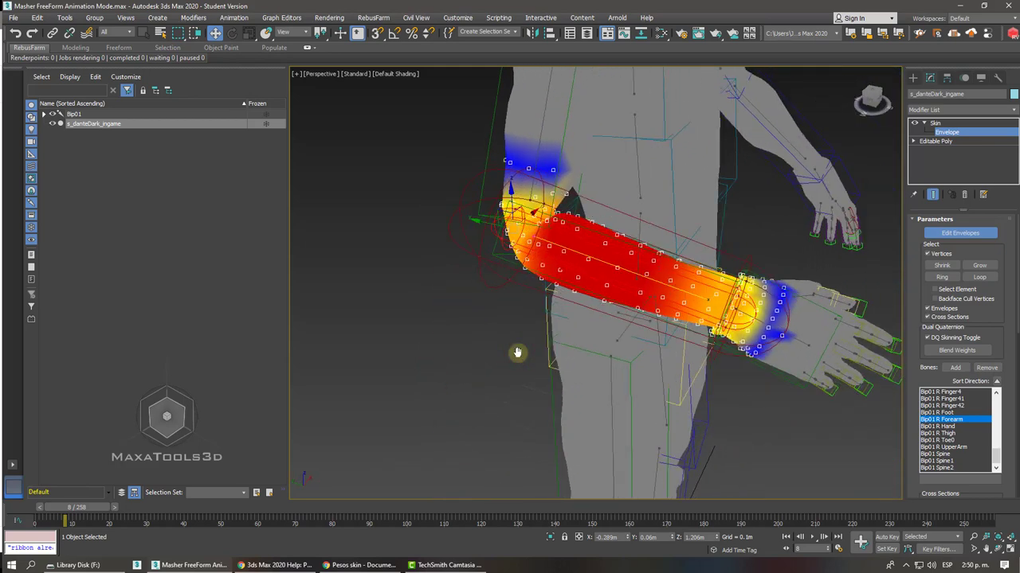
alt+middle_drag(517, 353, 519, 357)
scroll(517, 353, up, 5)
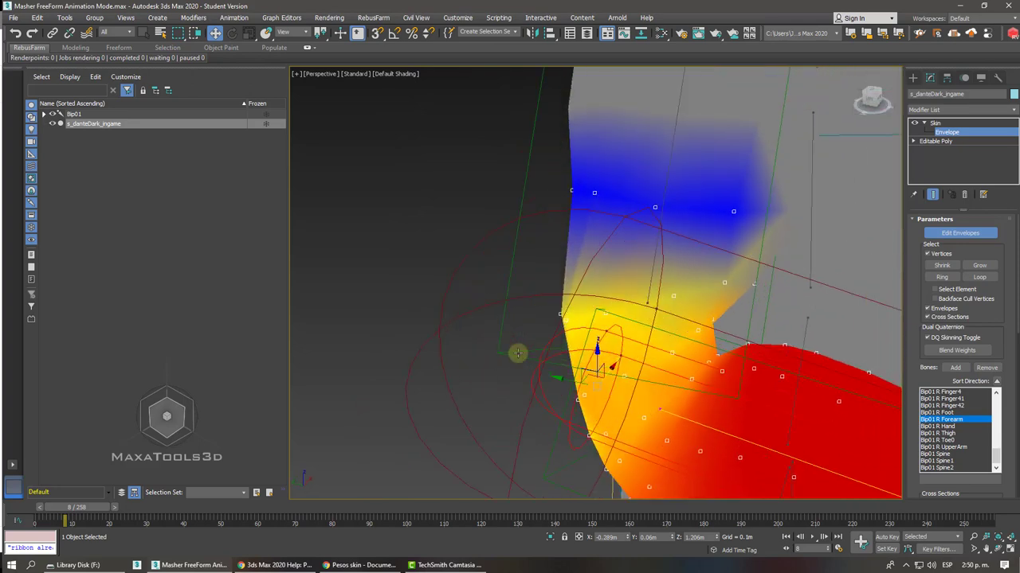
alt+middle_drag(517, 357, 607, 215)
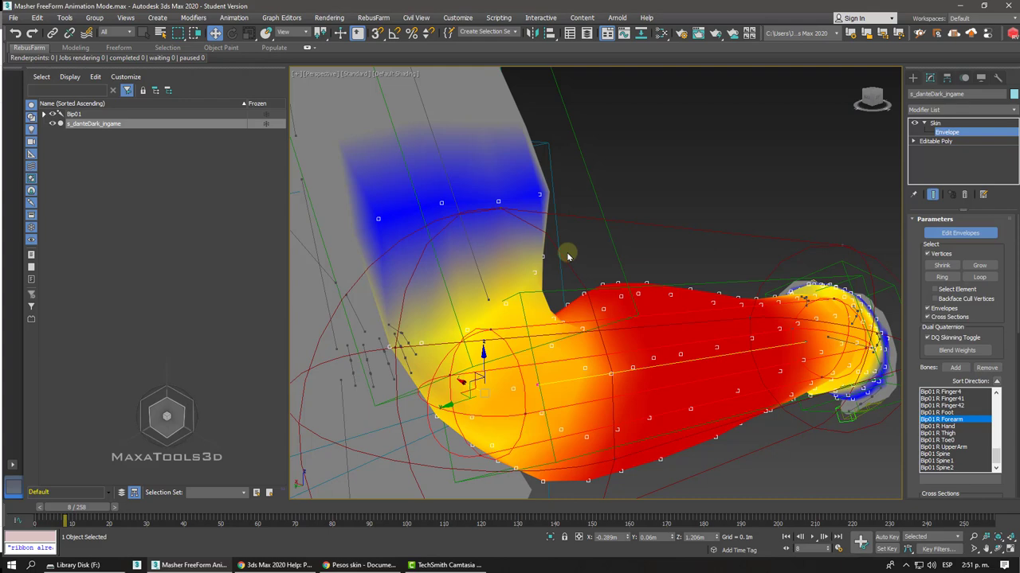
alt+middle_drag(567, 256, 607, 274)
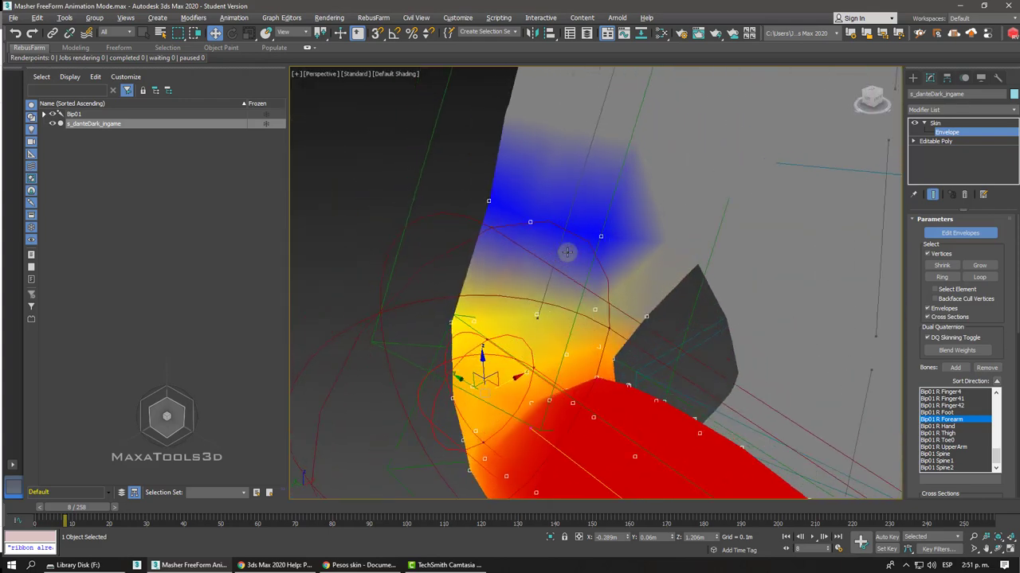
Step: Deselect the elbow vertices and orbit around the elbow
click(687, 319)
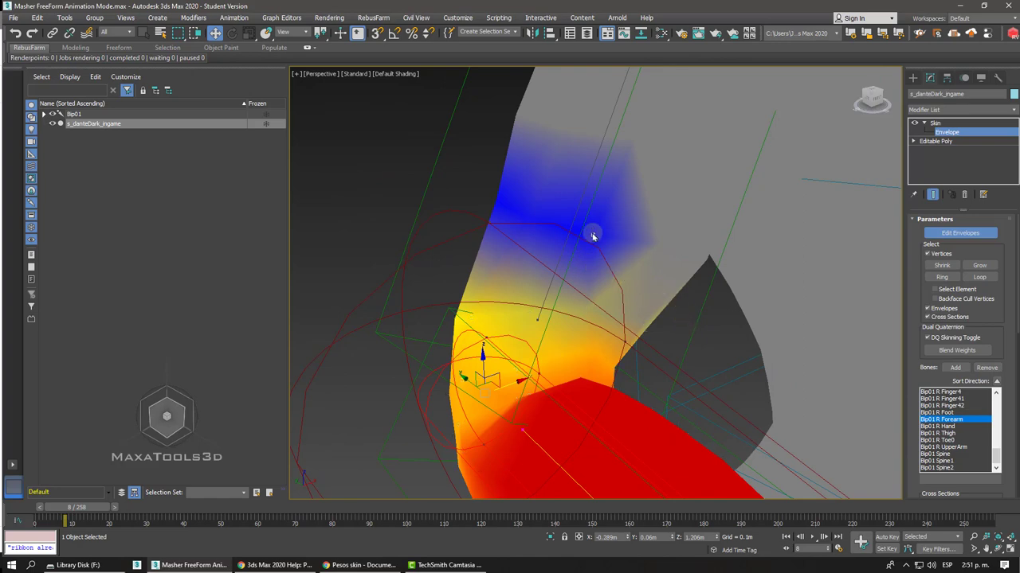
alt+middle_drag(591, 235, 592, 232)
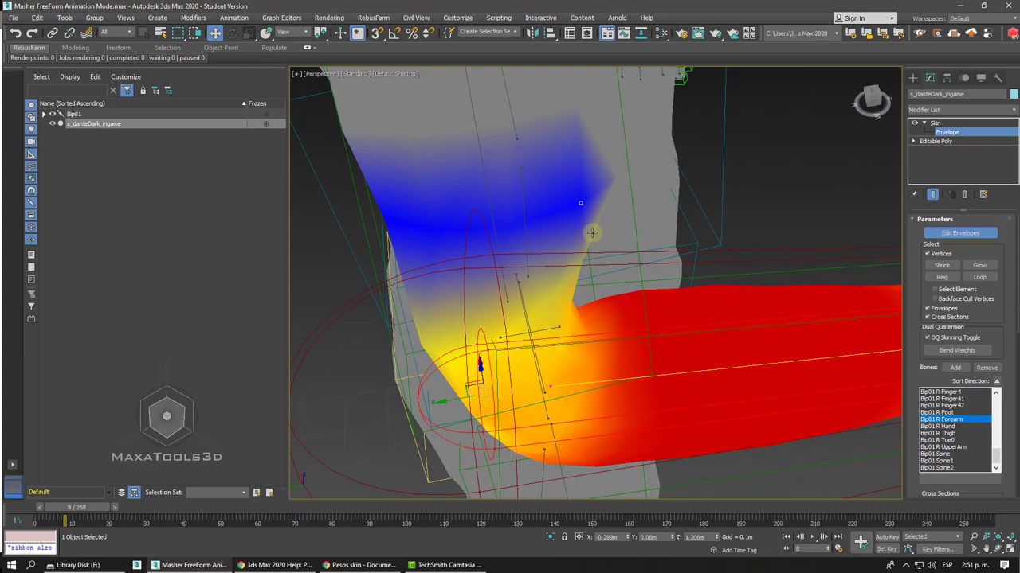
alt+middle_drag(592, 232, 616, 243)
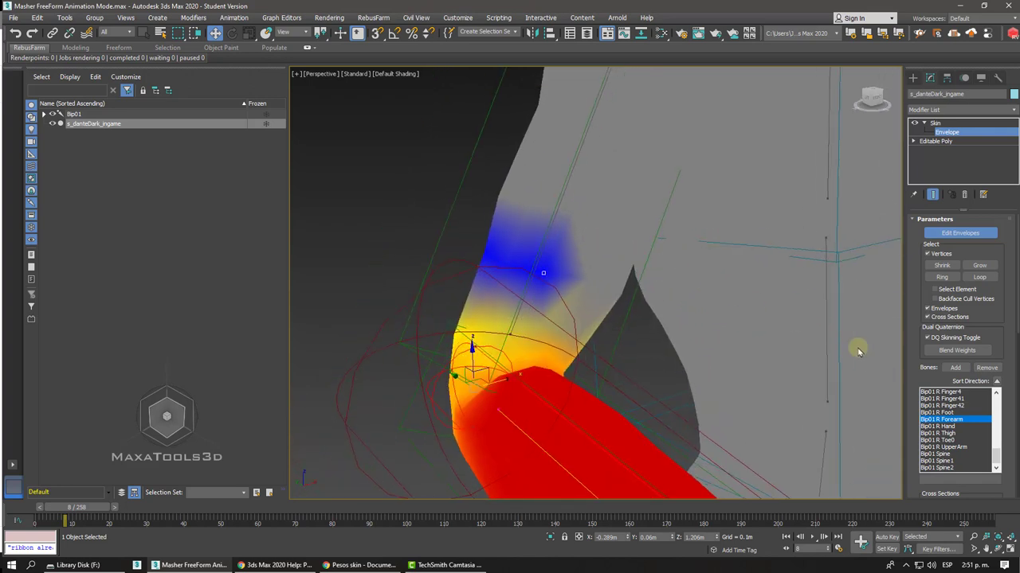
Step: Scroll the Skin panel to Weight Properties and bring up the Skin parameters help page
drag(916, 371, 913, 126)
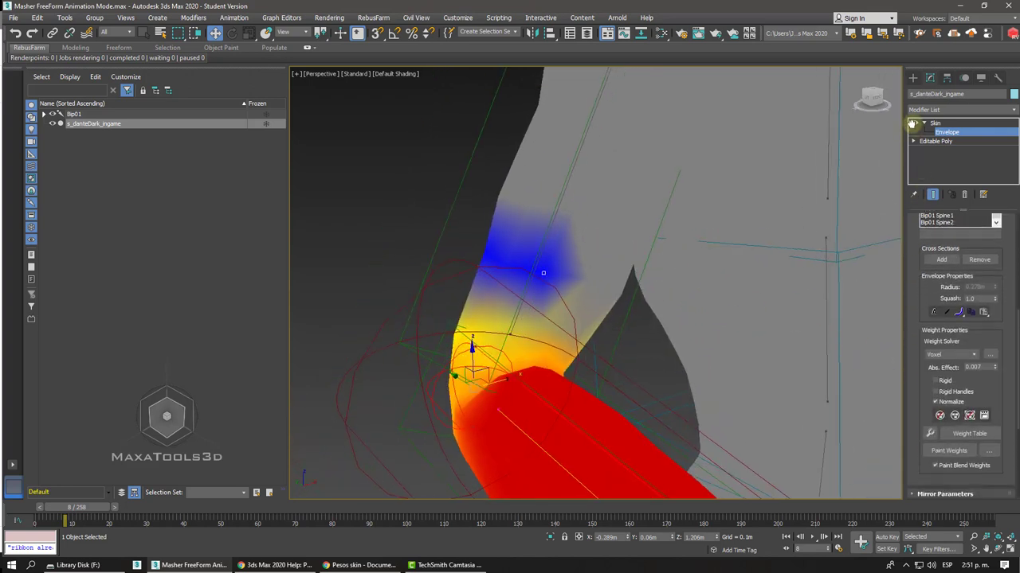
drag(921, 288, 919, 271)
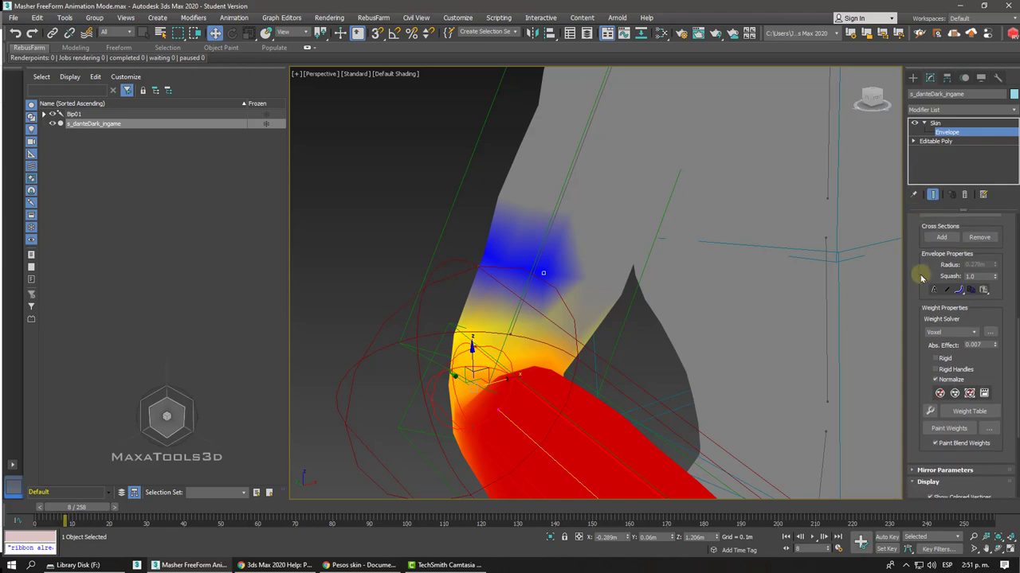
click(278, 565)
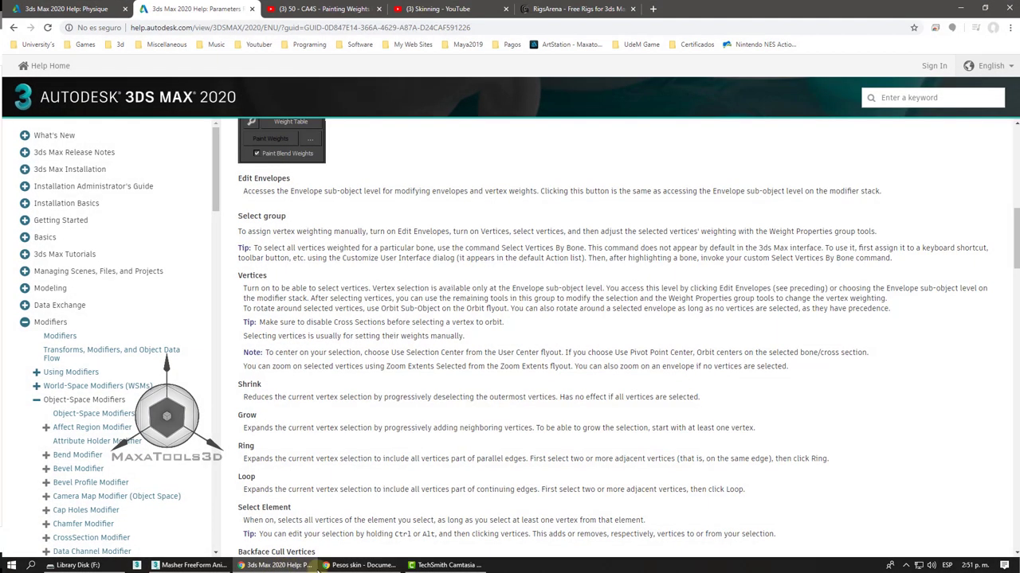
click(327, 565)
click(352, 331)
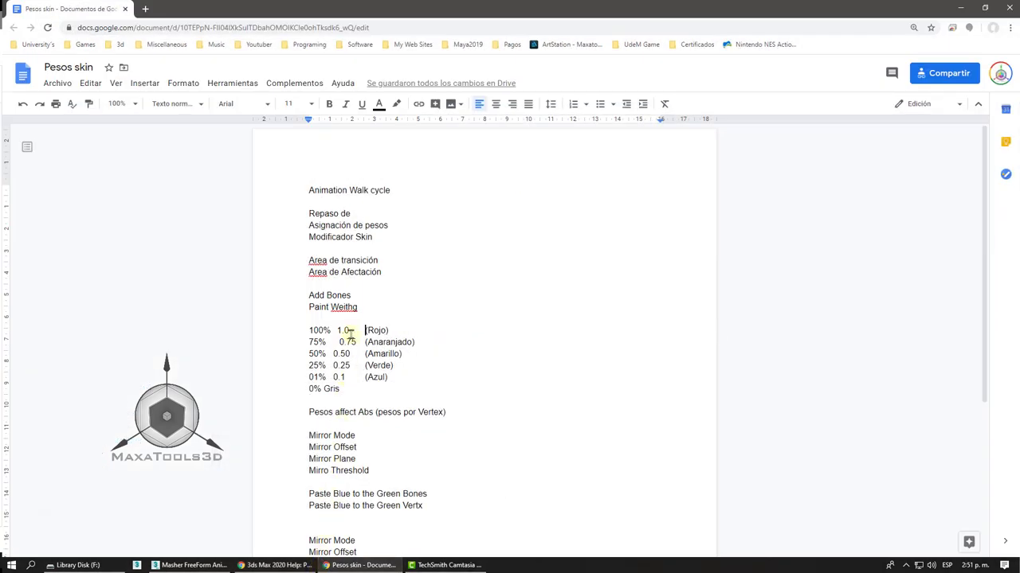
double_click(344, 330)
double_click(348, 342)
double_click(342, 354)
double_click(341, 366)
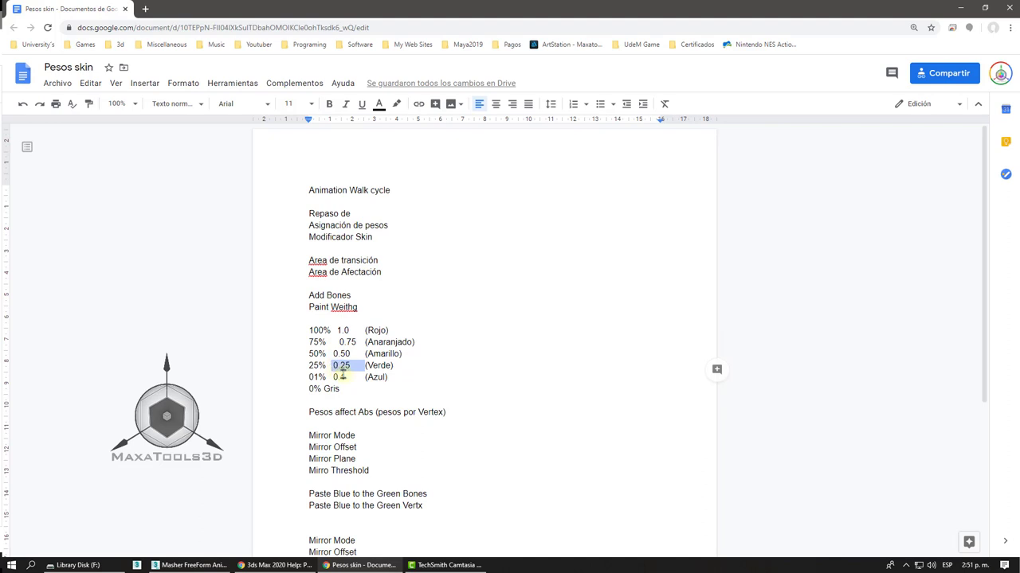
double_click(340, 377)
double_click(352, 398)
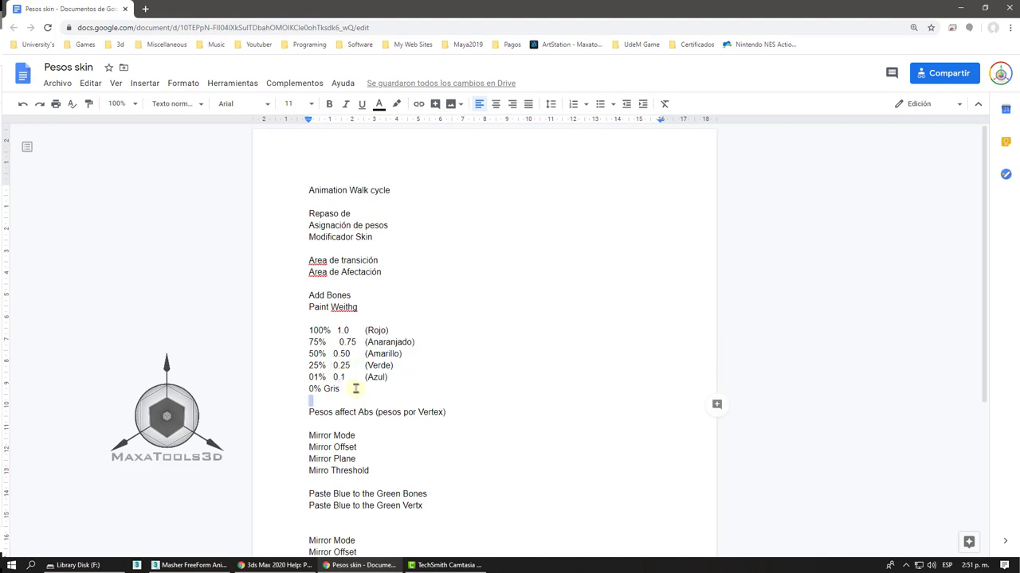
double_click(319, 330)
click(325, 342)
key(shift+End)
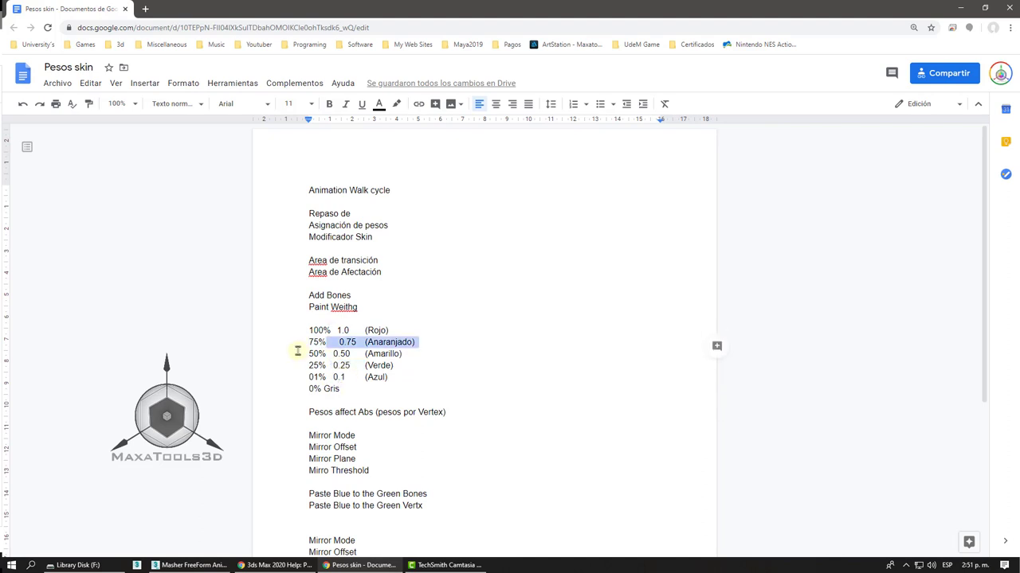
double_click(323, 354)
double_click(318, 365)
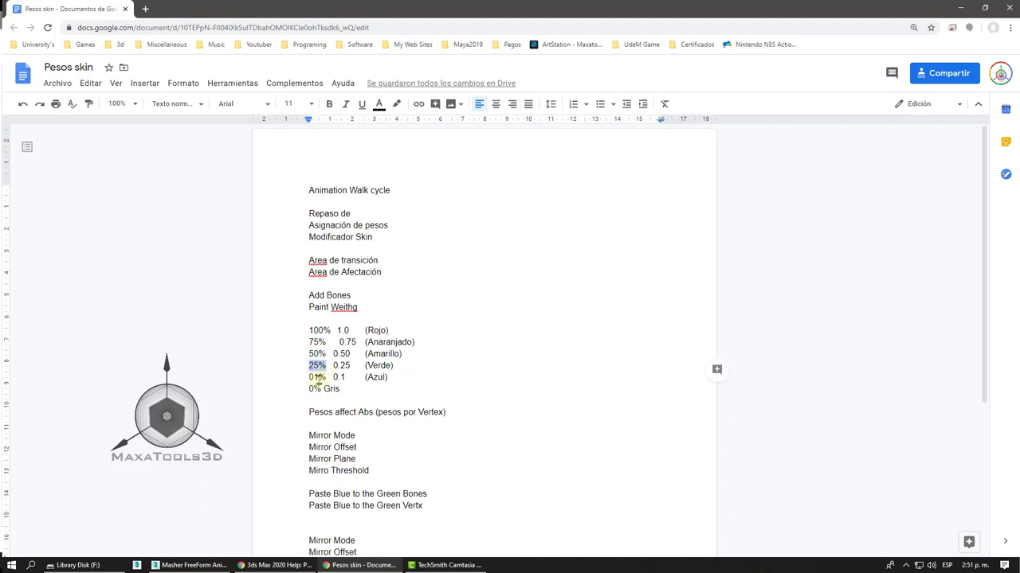
click(327, 377)
key(shift+End)
click(373, 405)
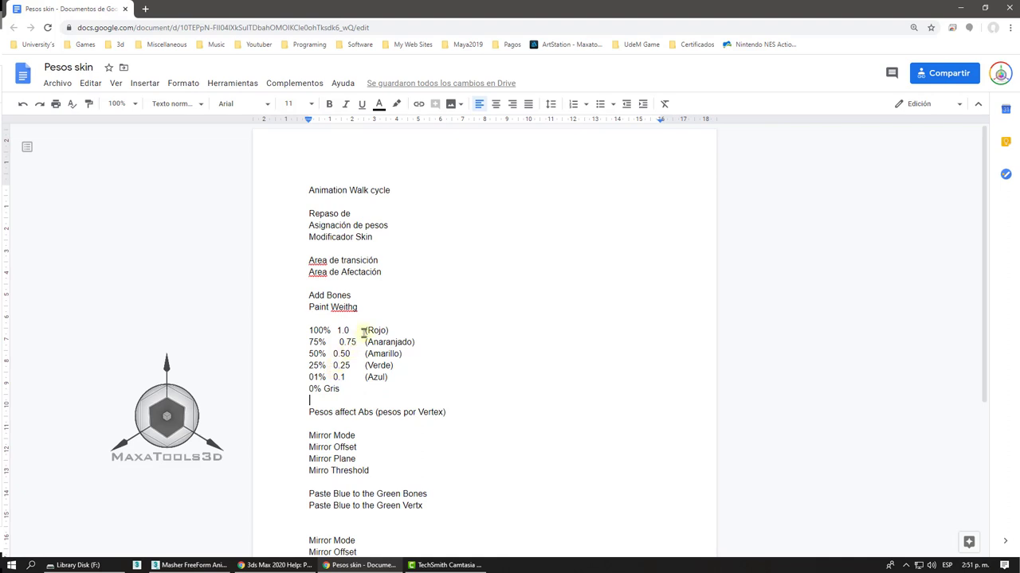
drag(362, 331, 402, 331)
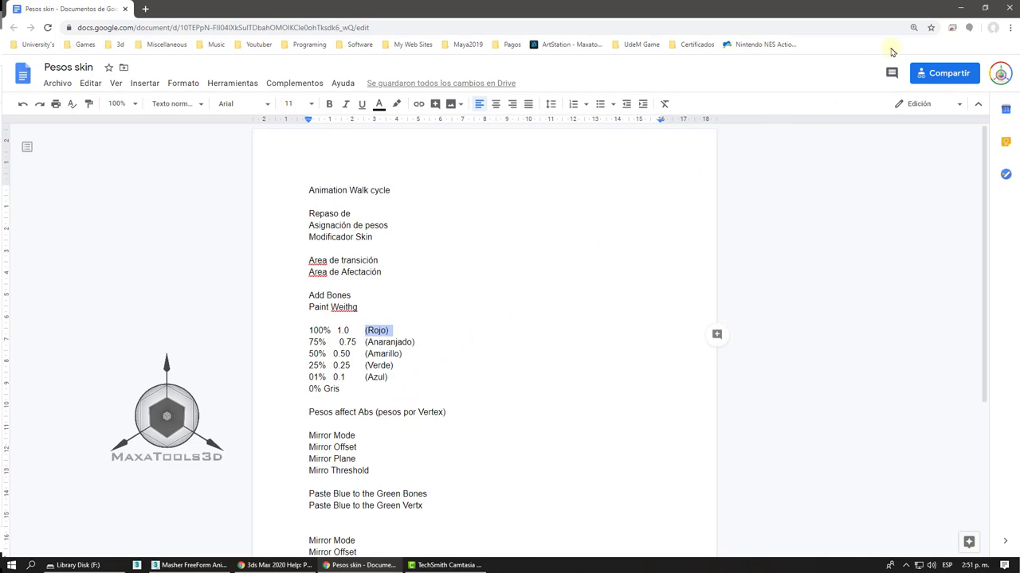
click(962, 7)
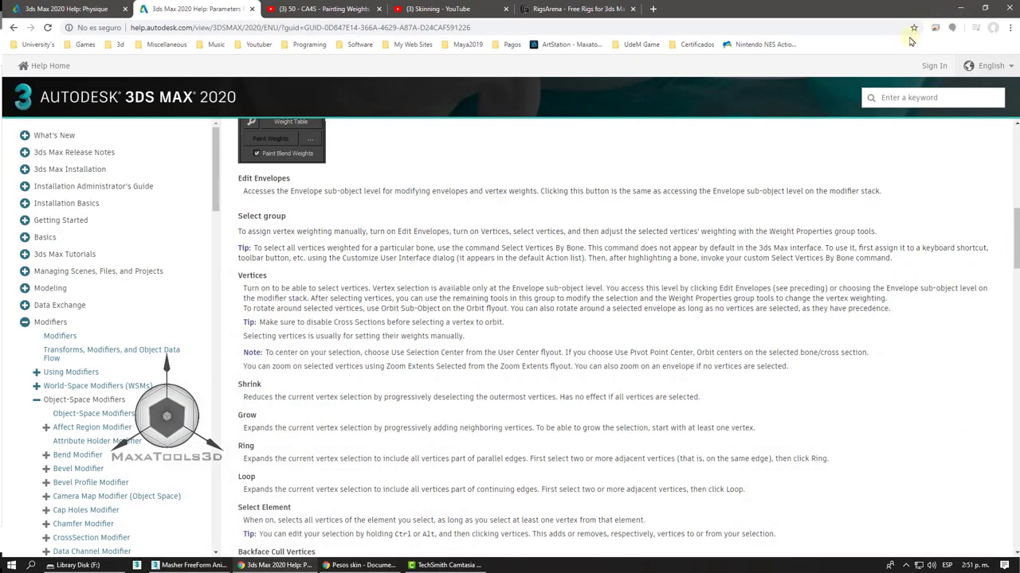
Step: Back in 3ds Max, reselect the forearm envelope and ready the Abs. Effect field for editing
click(205, 564)
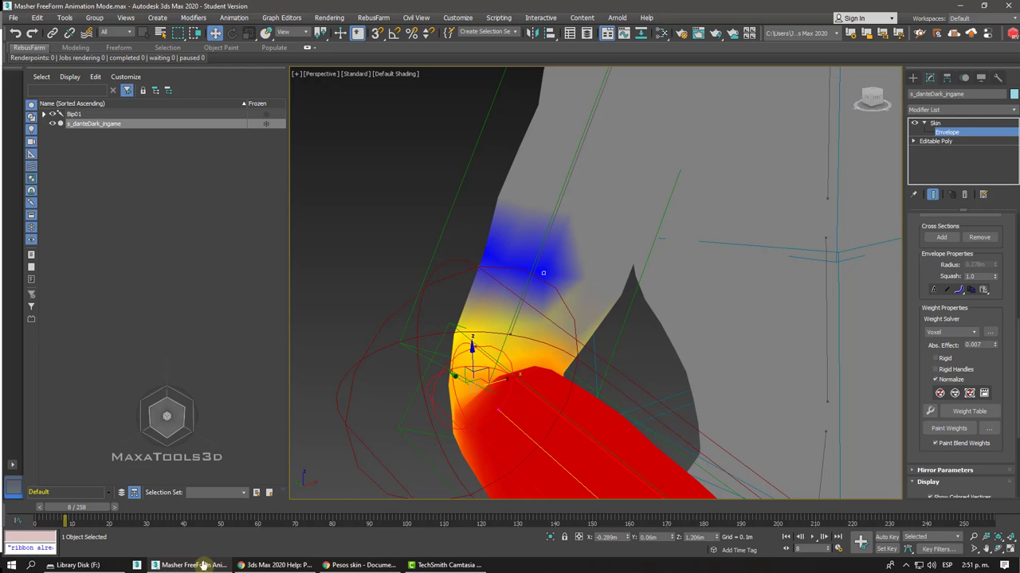
double_click(978, 345)
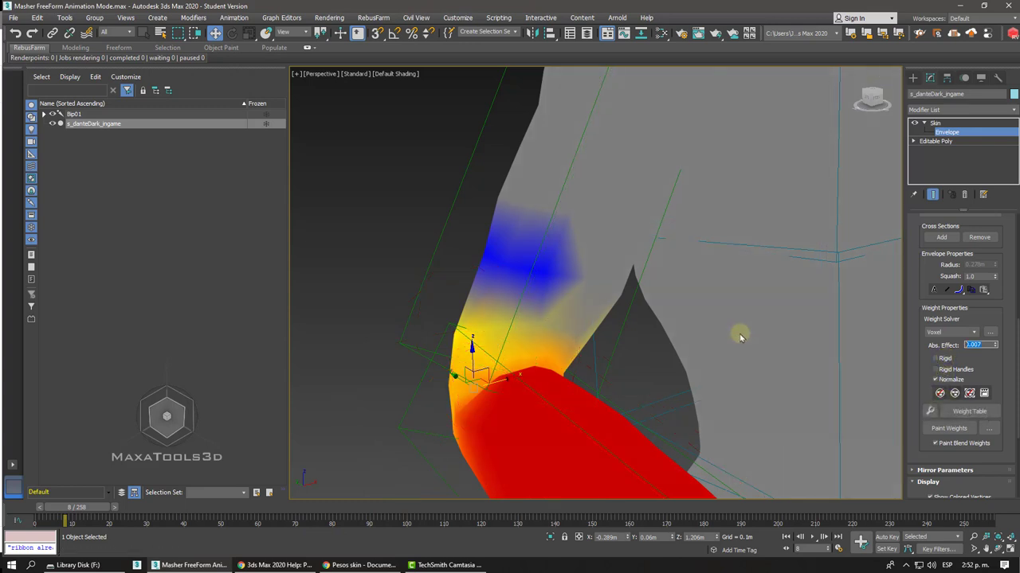
click(536, 267)
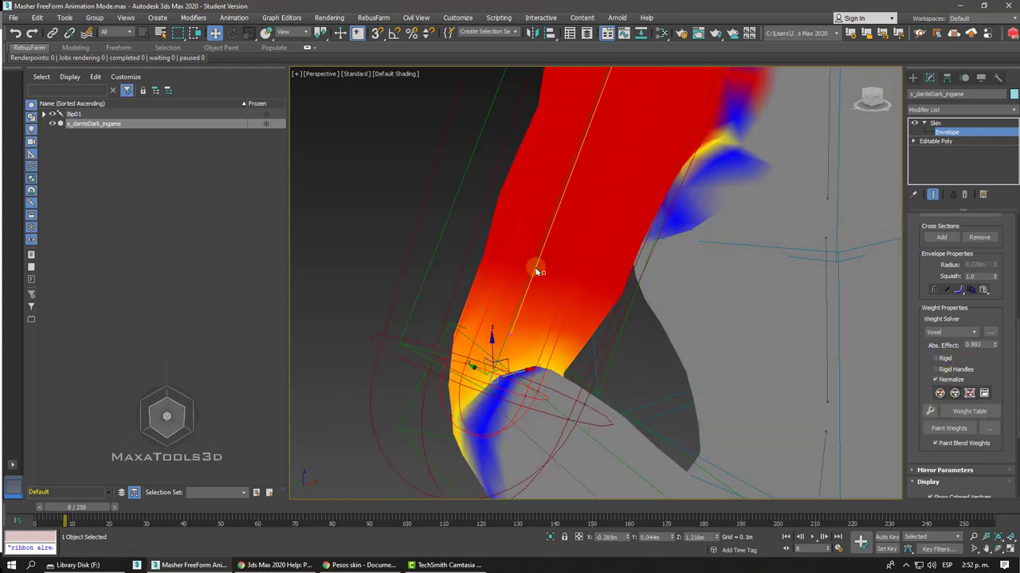
click(546, 447)
scroll(552, 282, up, 3)
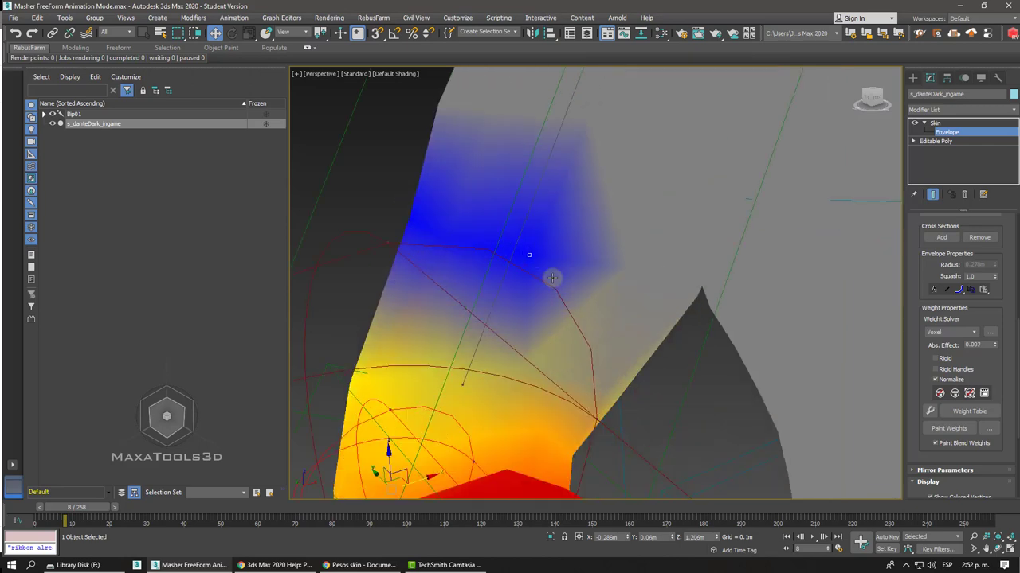
double_click(965, 345)
Step: Step the elbow vertex's Abs. Effect through 0.25, 0.5 and 0.75 up to 1.0
text(0)
key(Return)
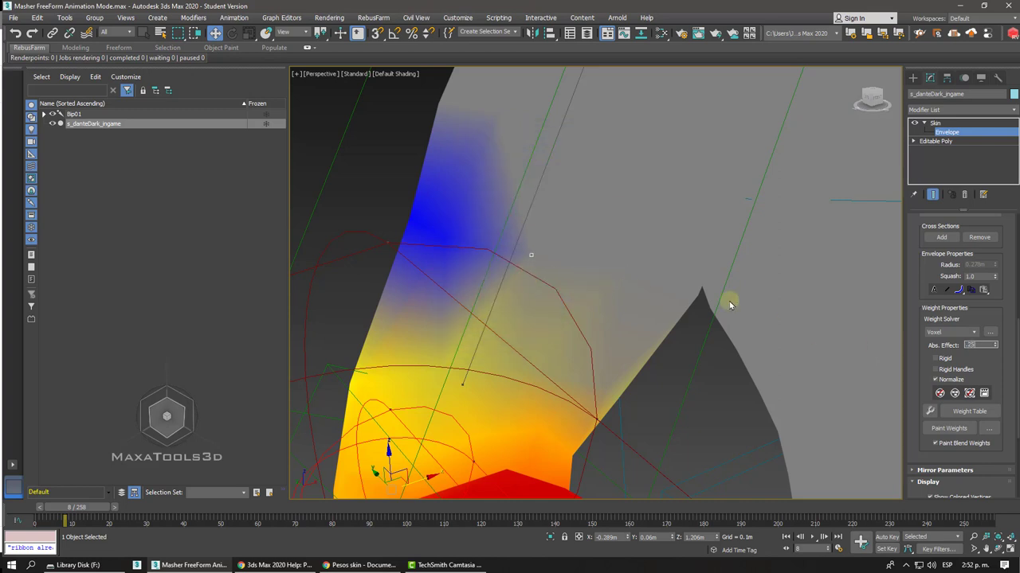
key(Return)
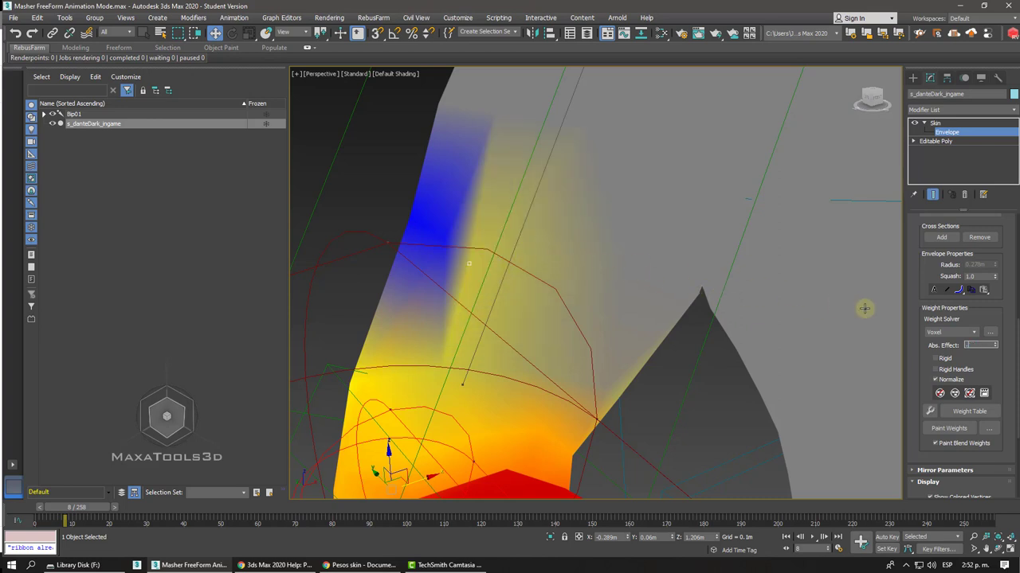
text(.5)
key(Return)
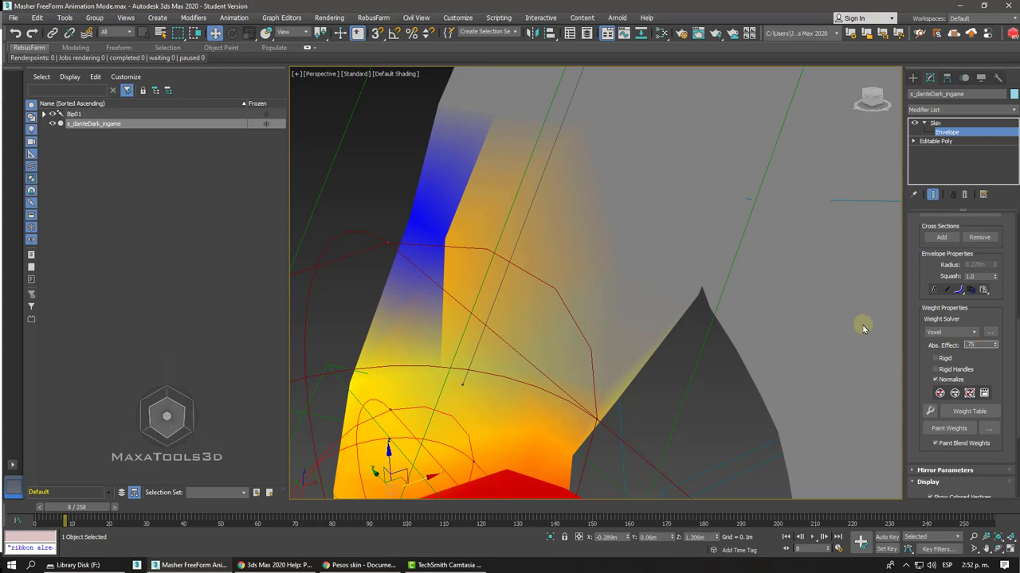
key(Return)
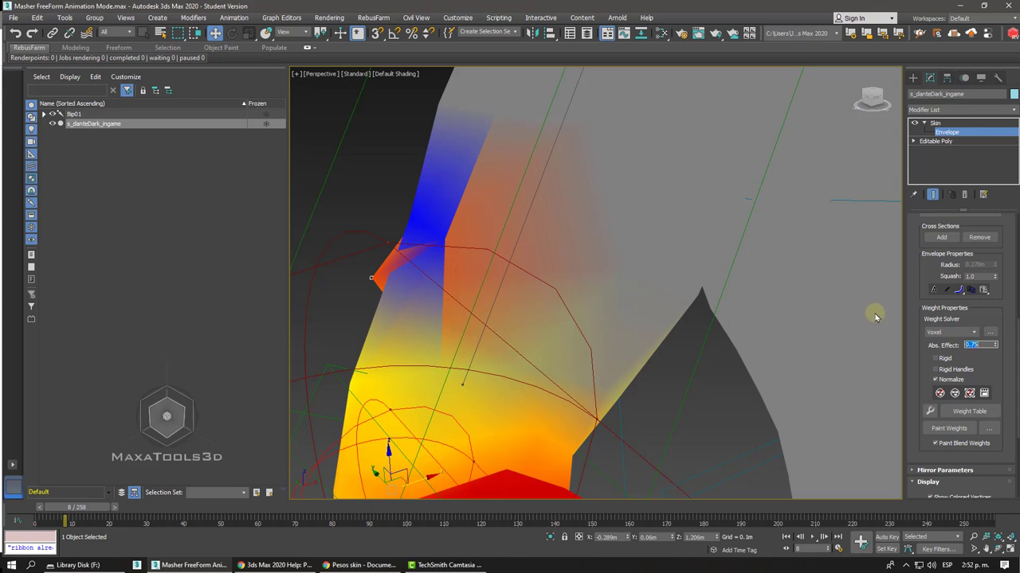
key(Return)
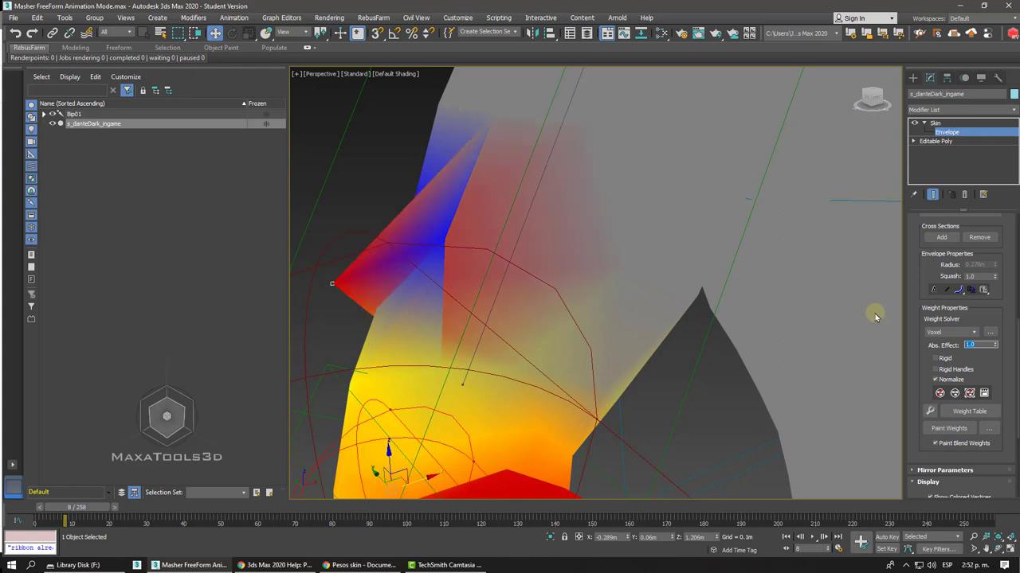
alt+middle_drag(874, 317, 430, 279)
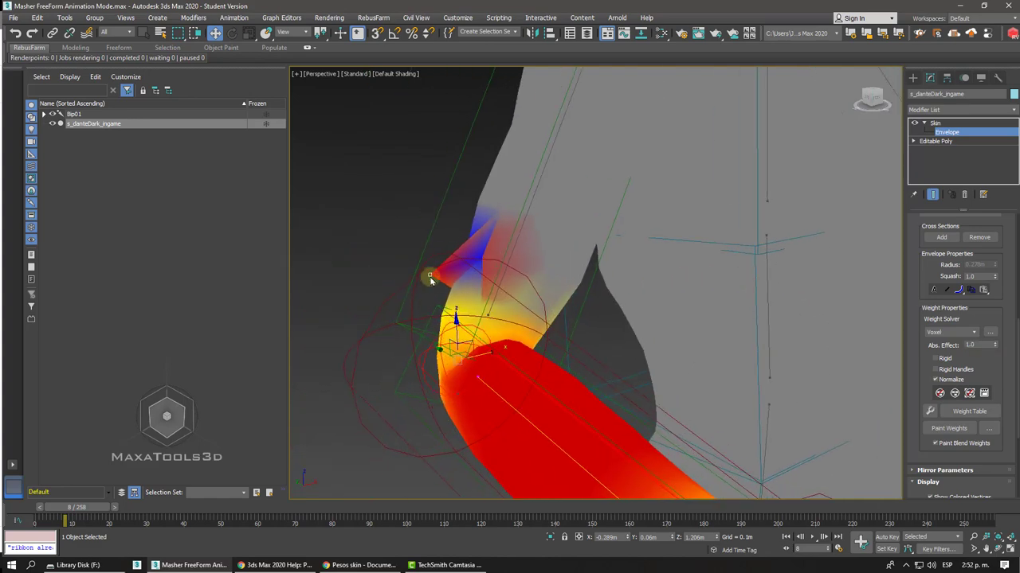
Step: Lower the selected vertex's Abs. Effect to 0 with the spinner
scroll(431, 279, up, 3)
scroll(446, 280, up, 2)
scroll(516, 289, up, 3)
scroll(518, 290, up, 2)
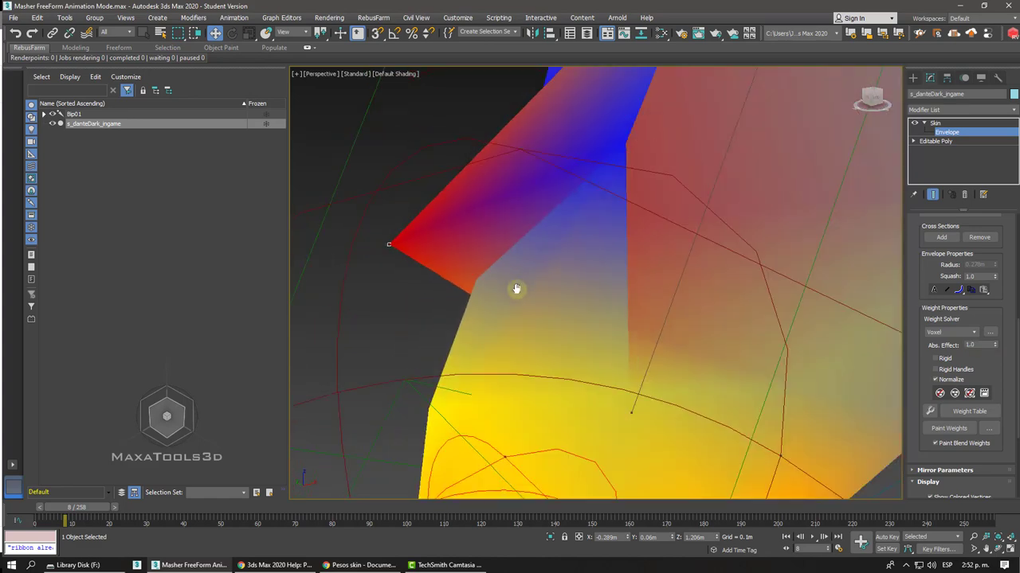
scroll(516, 289, down, 2)
scroll(516, 289, down, 2)
scroll(518, 294, down, 2)
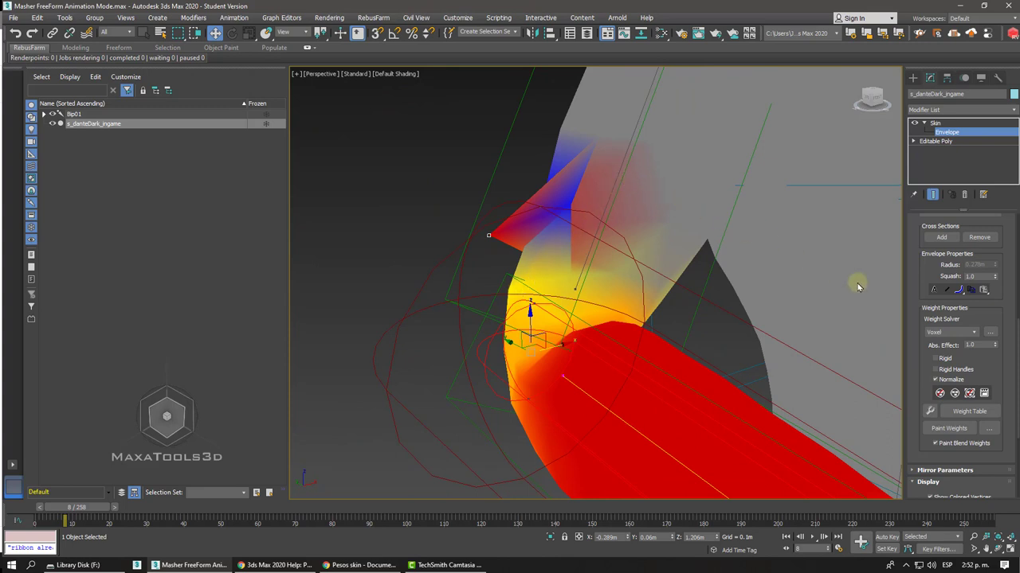
mouse_move(994, 349)
mouse_down()
mouse_move(990, 376)
mouse_move(978, 356)
mouse_move(978, 396)
mouse_up()
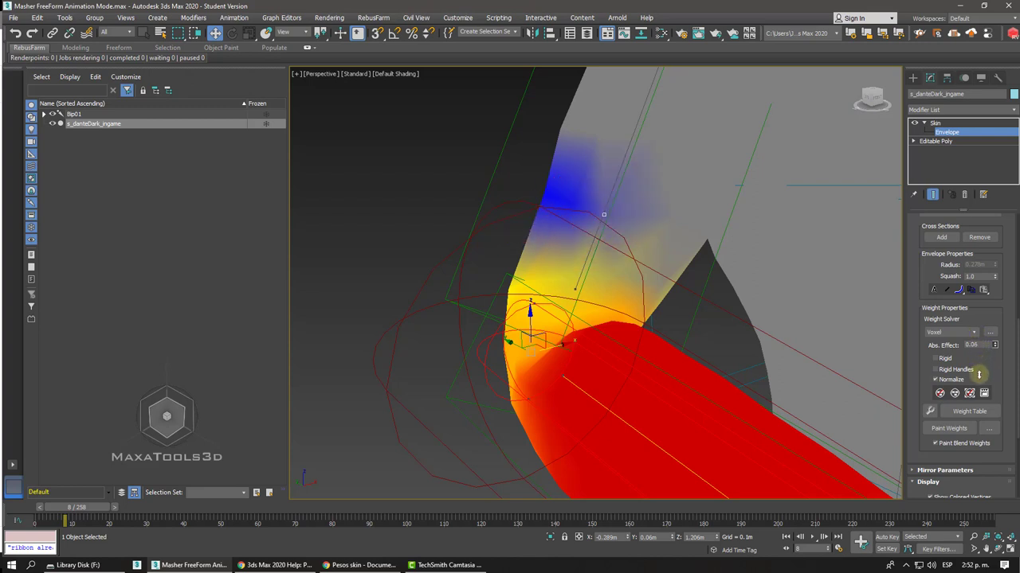
Step: Set Abs. Effect to 0 on the two blue-patch vertices and turn on Edged Faces
drag(512, 157, 614, 227)
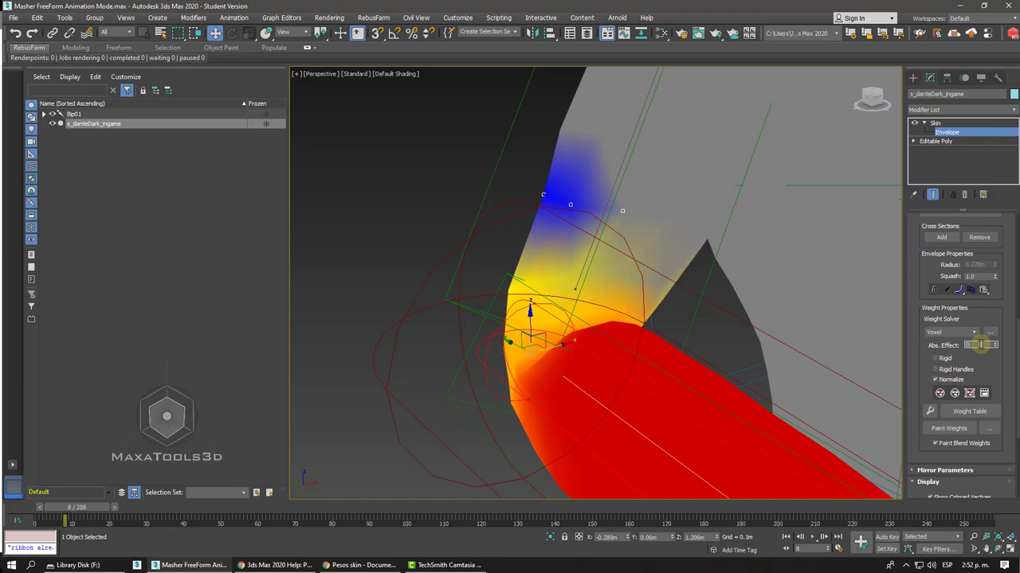
key(Return)
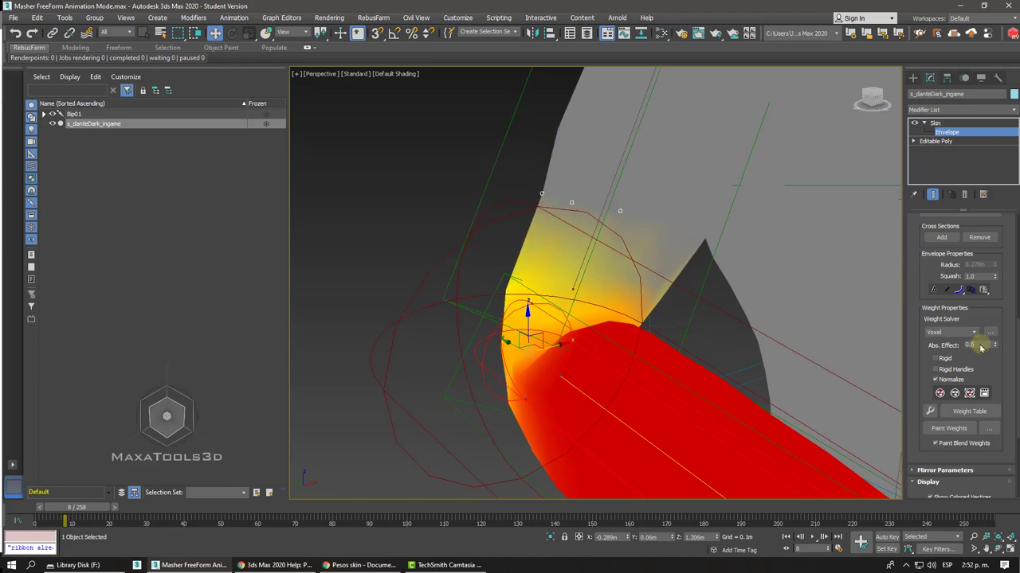
mouse_move(869, 334)
alt+middle_down()
mouse_move(646, 292)
mouse_move(530, 308)
mouse_move(535, 296)
alt+middle_up()
key(F4)
scroll(530, 306, up, 2)
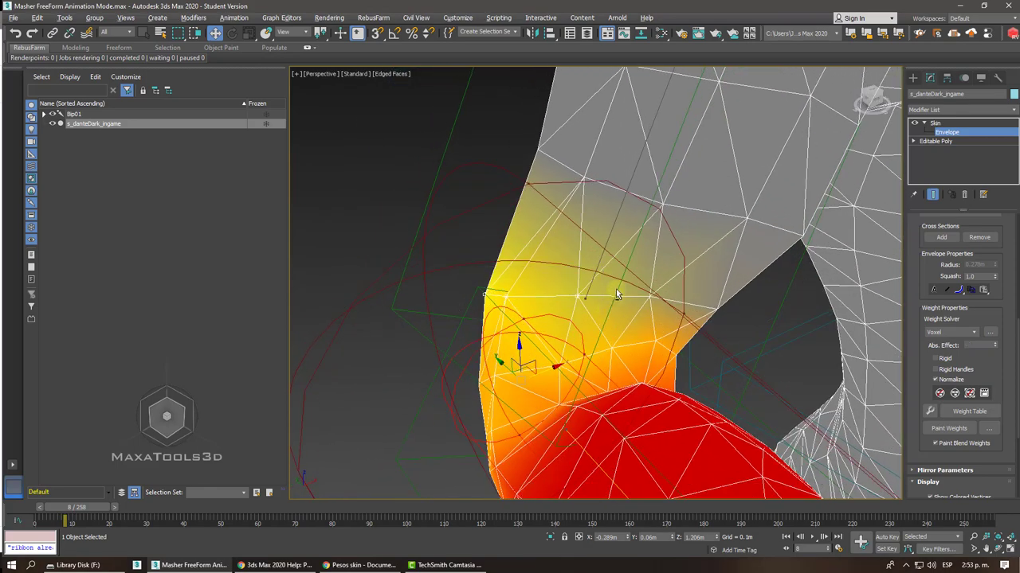
Step: Set the Abs. Effect of the vertex row above the elbow to 0.12
alt+middle_drag(615, 289, 629, 266)
drag(628, 266, 722, 316)
mouse_move(722, 316)
alt+middle_down()
mouse_move(709, 361)
mouse_move(739, 357)
alt+middle_up()
scroll(710, 360, up, 4)
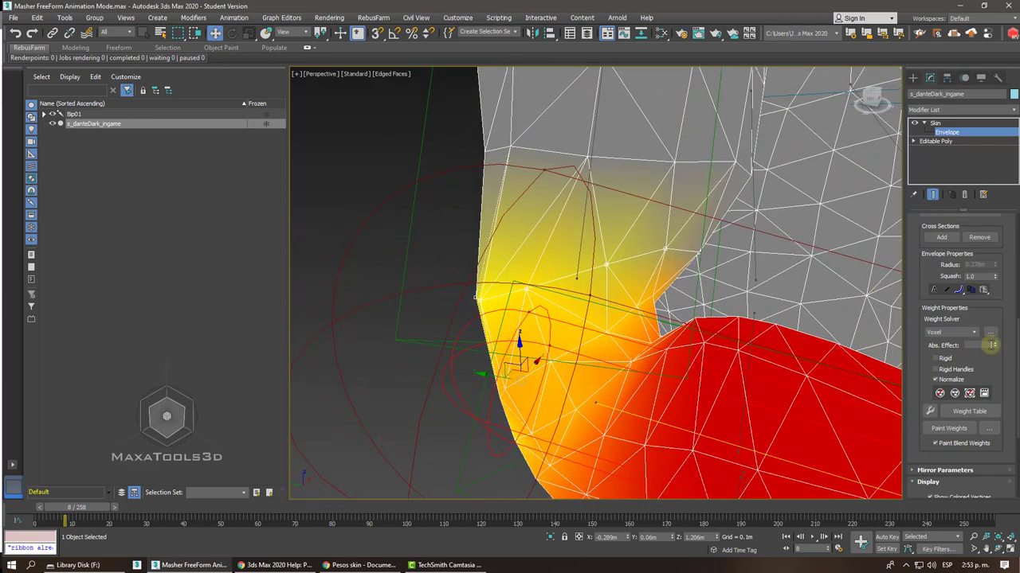
drag(992, 348, 997, 357)
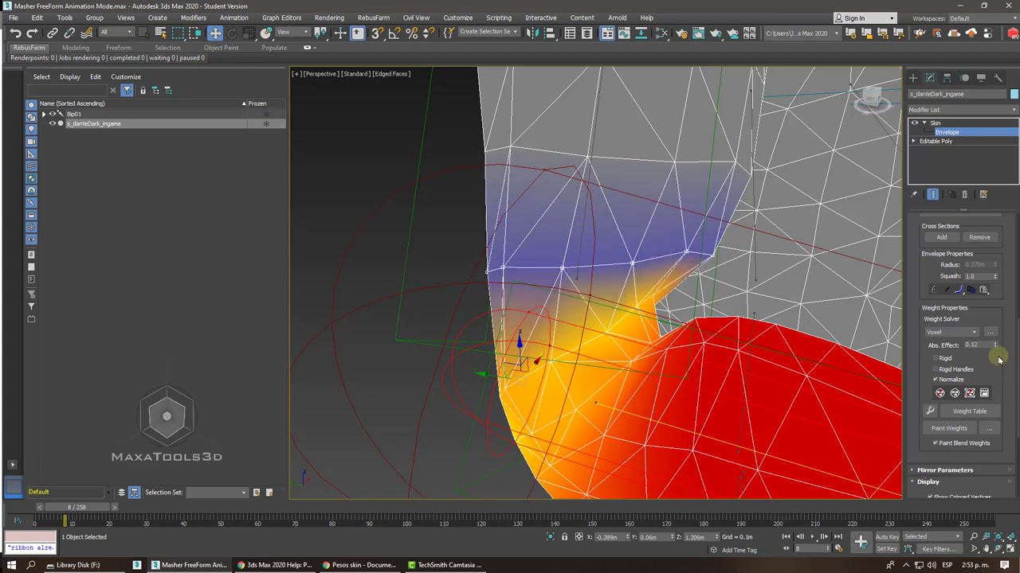
Step: Clear the selection and box-select vertices along the forearm edge and across the elbow
alt+middle_drag(884, 355, 449, 353)
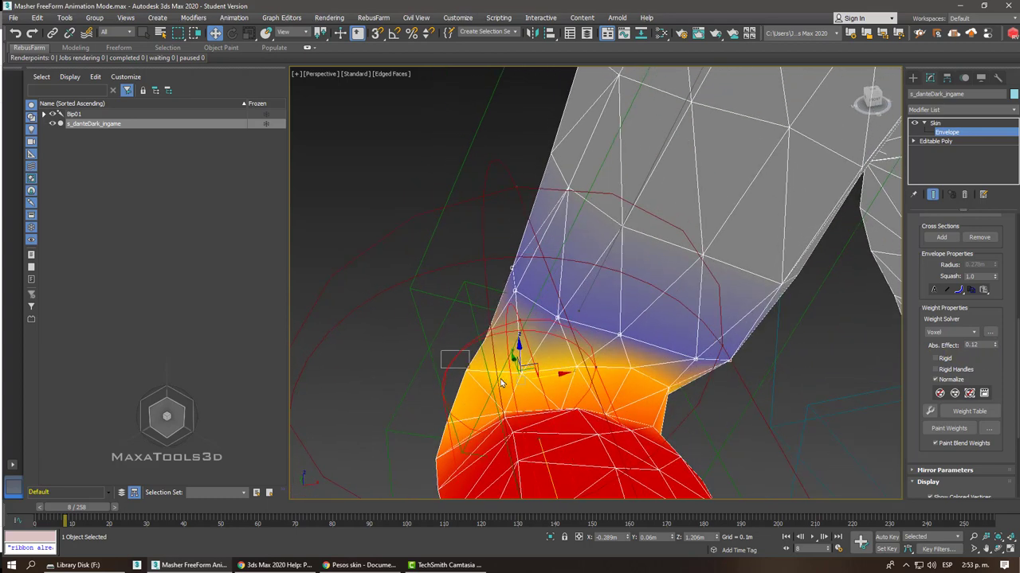
click(552, 390)
scroll(924, 275, up, 5)
scroll(924, 275, up, 5)
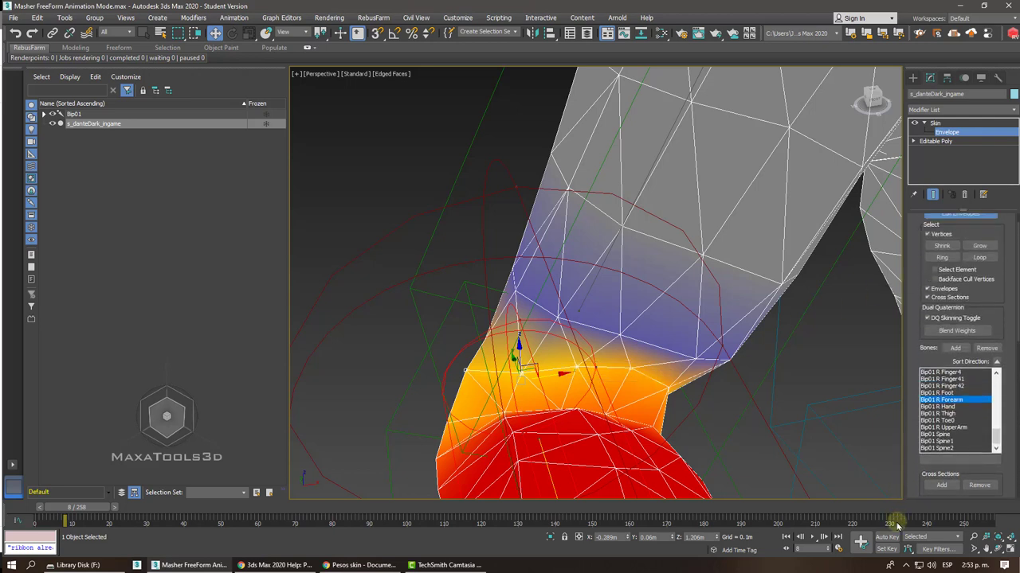
drag(993, 301, 994, 322)
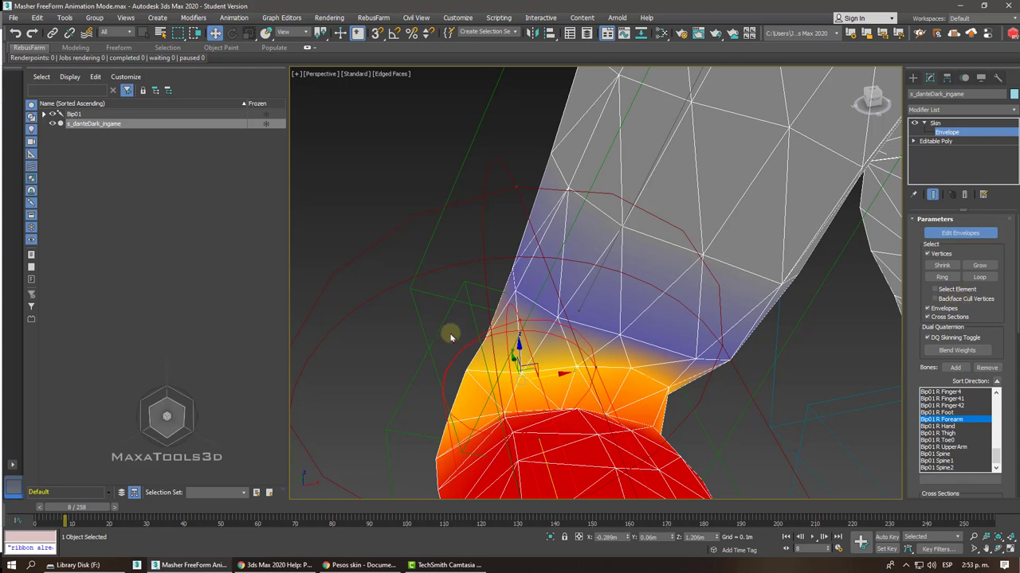
drag(430, 356, 659, 396)
alt+middle_drag(659, 396, 657, 390)
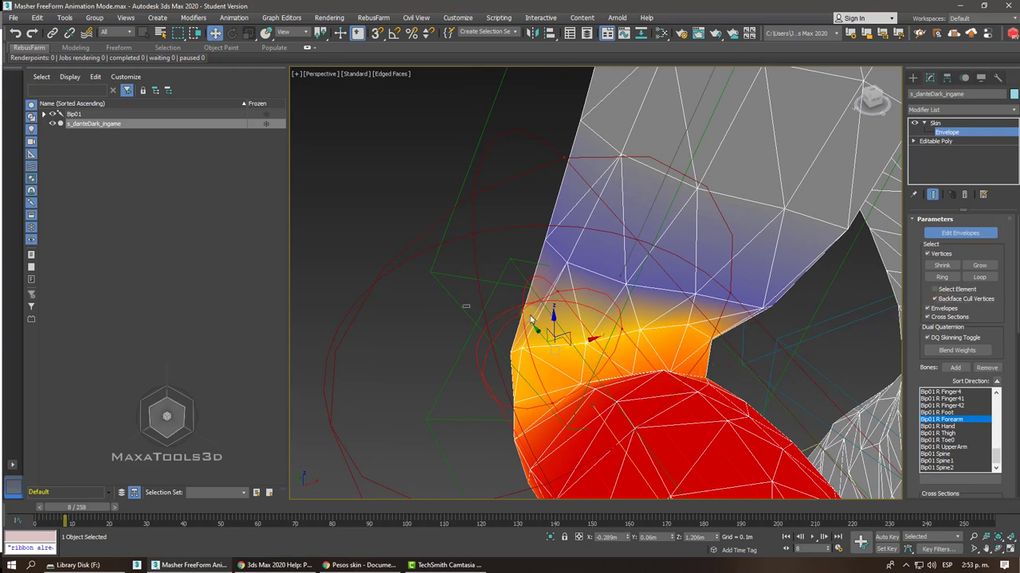
drag(462, 305, 706, 355)
Step: Box-select the elbow crease vertices and uncheck Backface Cull Vertices
right_click(707, 355)
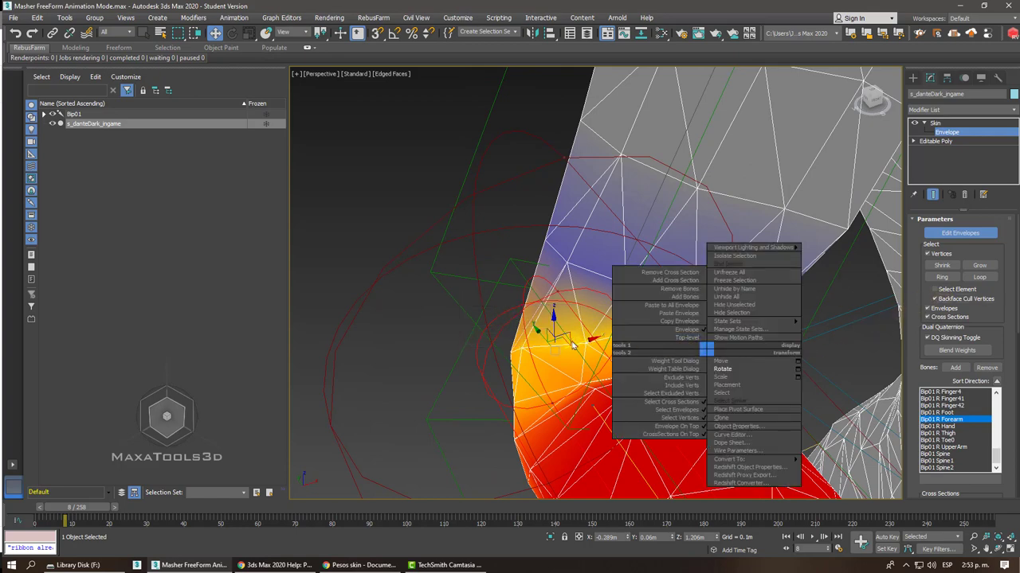
drag(482, 317, 713, 357)
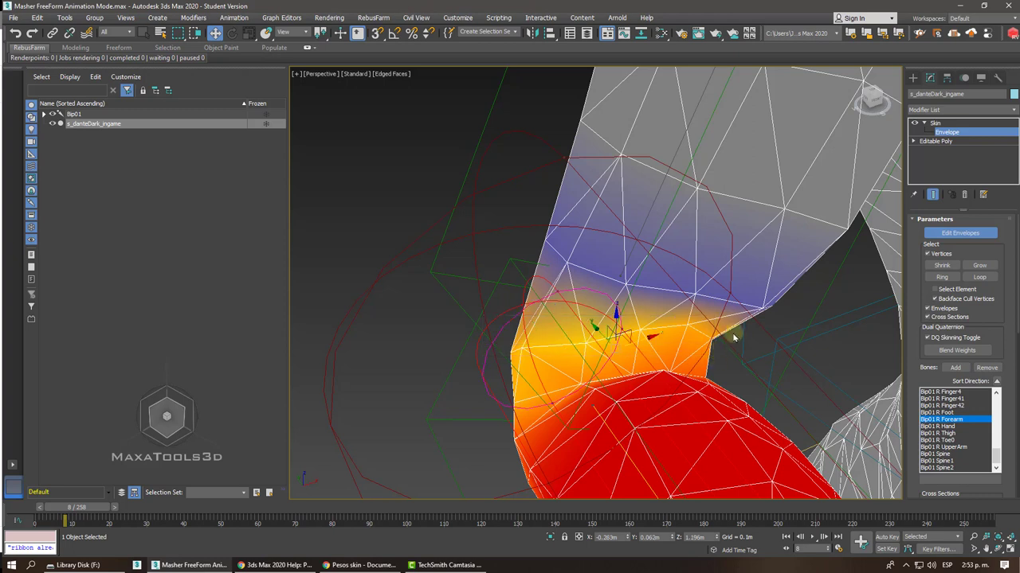
drag(493, 321, 711, 362)
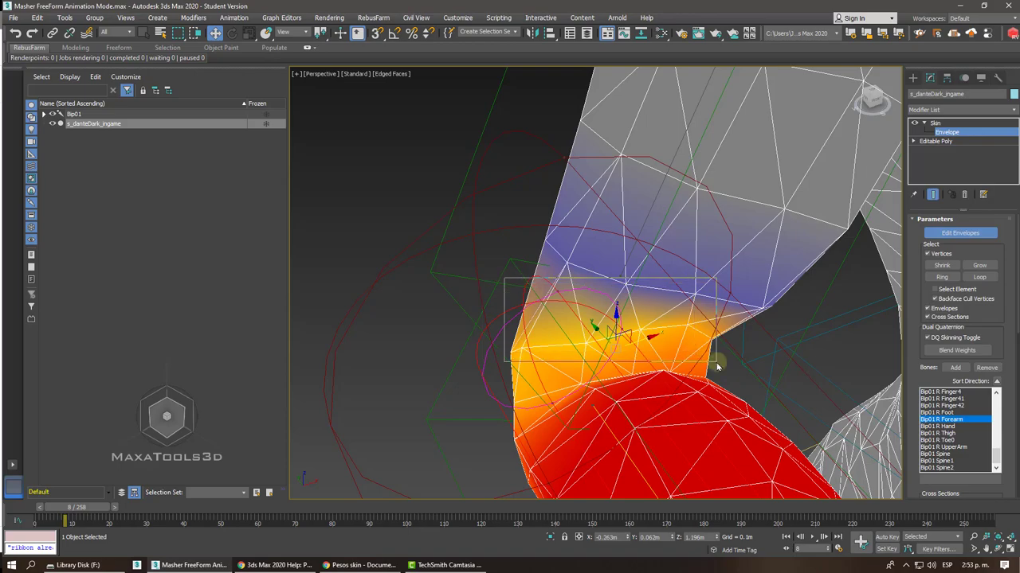
mouse_move(723, 341)
alt+middle_down()
mouse_move(749, 284)
mouse_move(584, 337)
alt+middle_up()
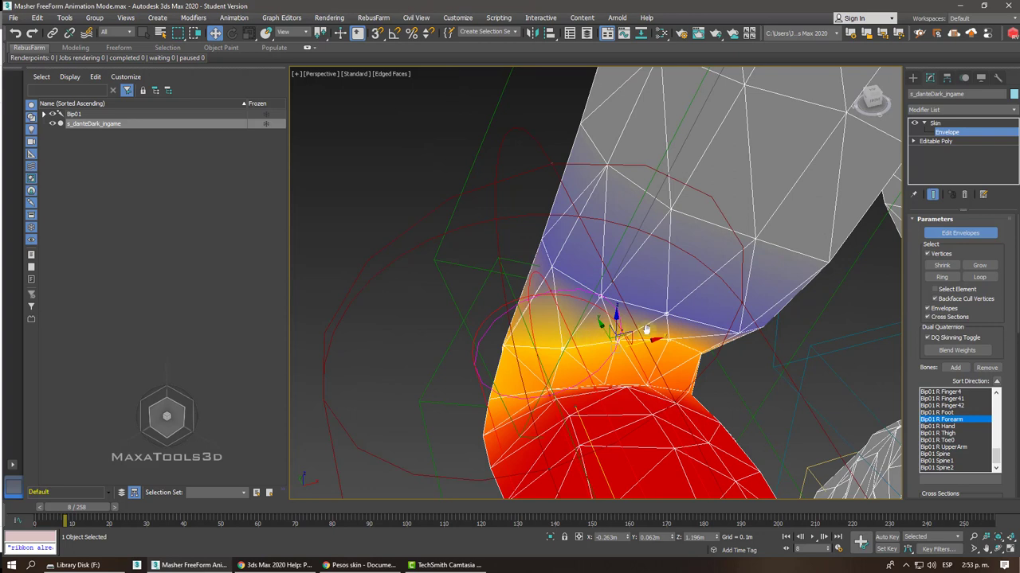
click(960, 300)
drag(465, 338, 501, 349)
Step: Check the elbow selection from several angles and extend it into a vertex Loop
alt+middle_drag(685, 349, 685, 348)
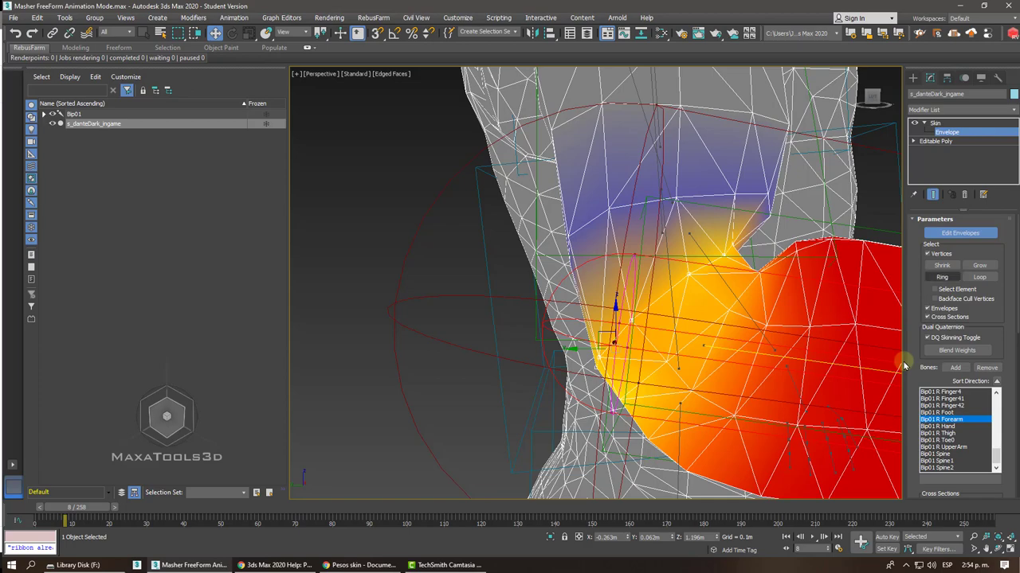
alt+middle_drag(629, 322, 620, 320)
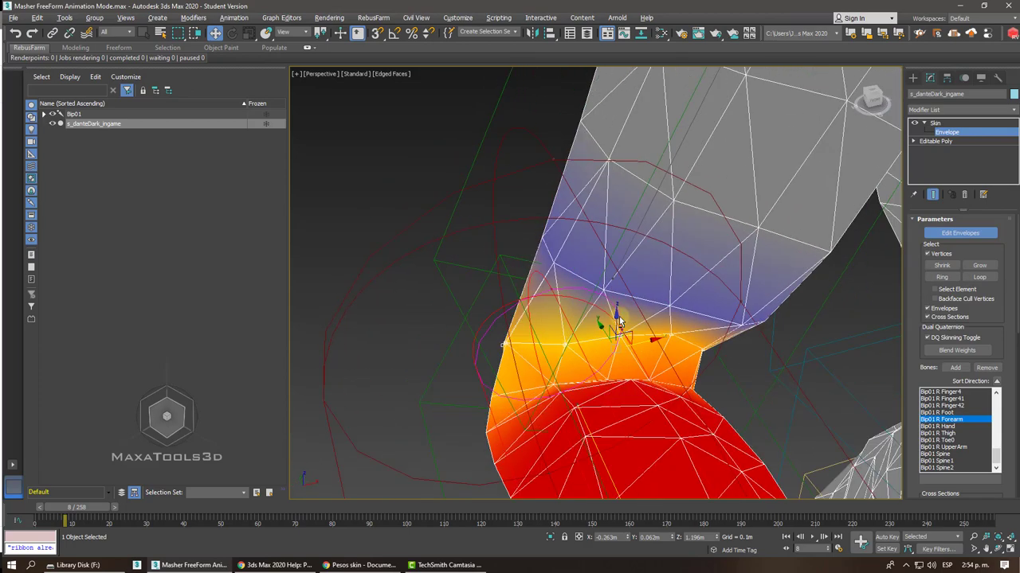
alt+middle_drag(620, 320, 596, 296)
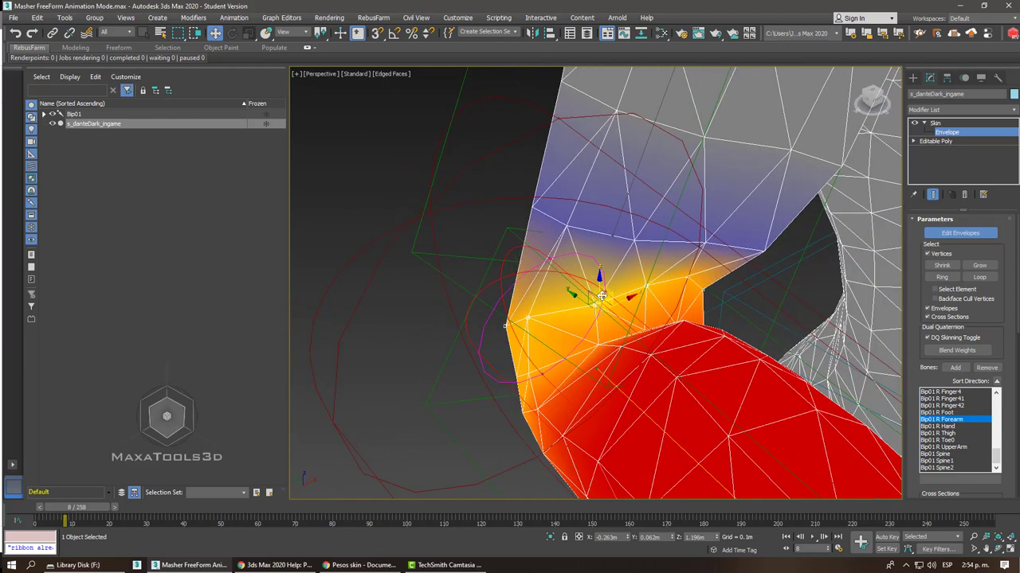
scroll(601, 296, up, 2)
scroll(601, 295, up, 2)
scroll(601, 296, up, 2)
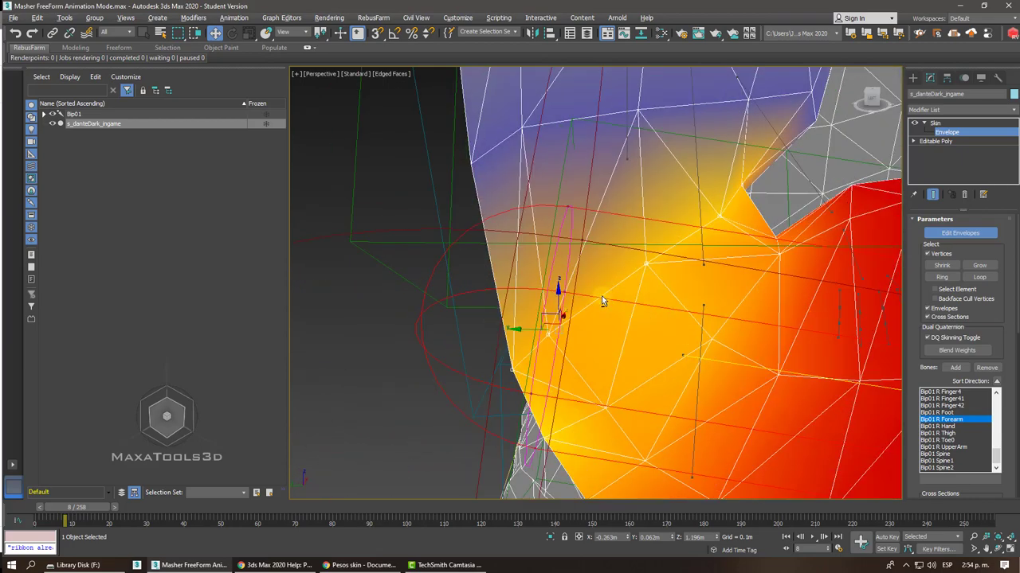
scroll(601, 296, up, 2)
middle_drag(601, 295, 602, 316)
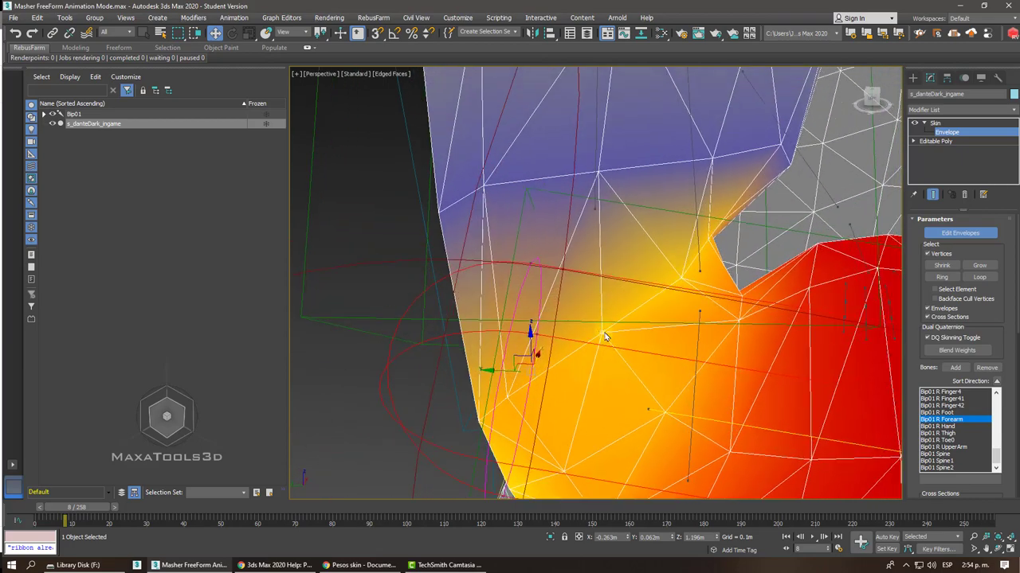
click(979, 276)
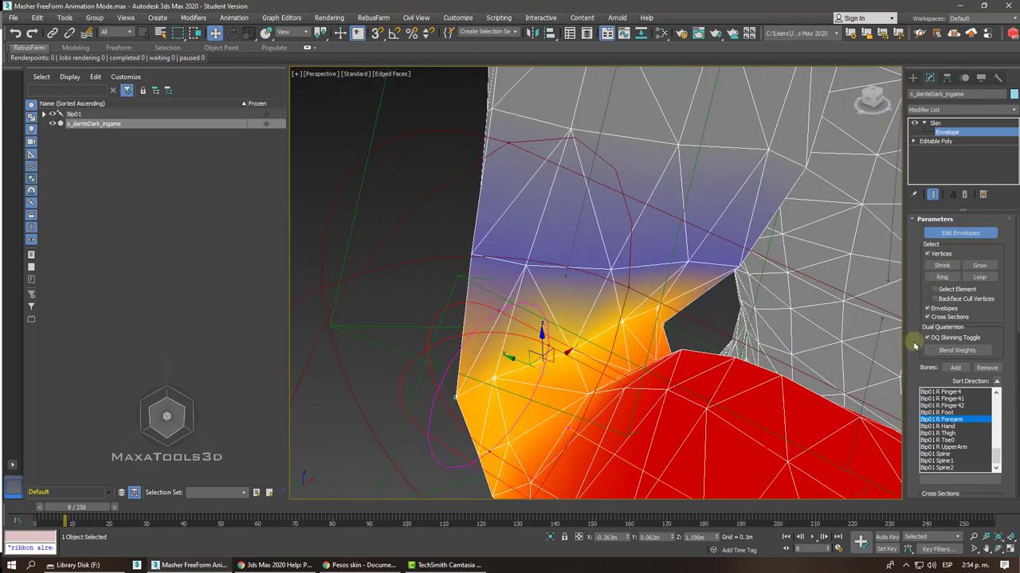
Step: Commit and then adjust the Abs. Effect weight of the selected elbow vertices
scroll(915, 344, down, 2)
scroll(916, 344, down, 2)
scroll(918, 344, down, 1)
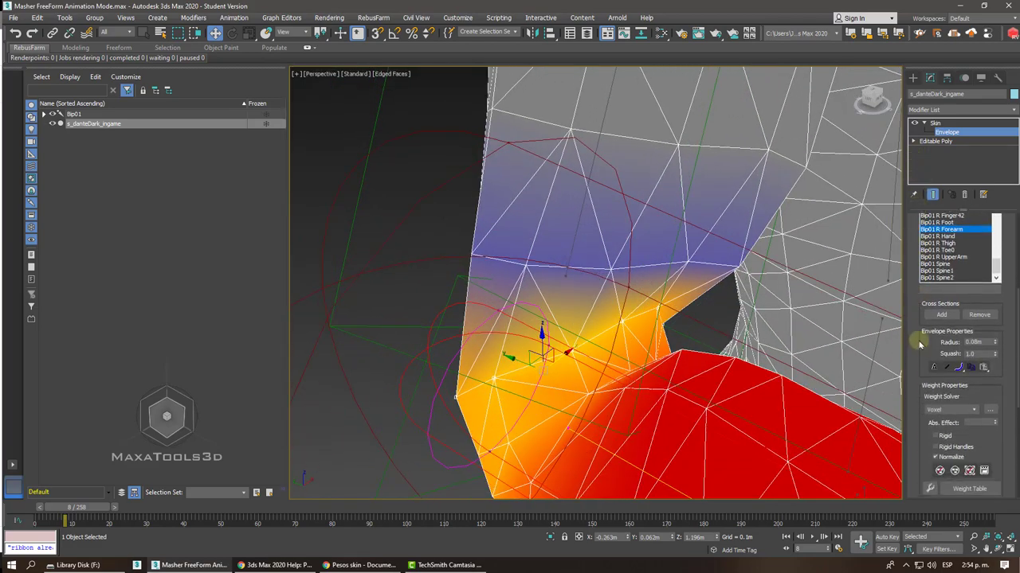
scroll(920, 344, down, 1)
scroll(920, 344, down, 2)
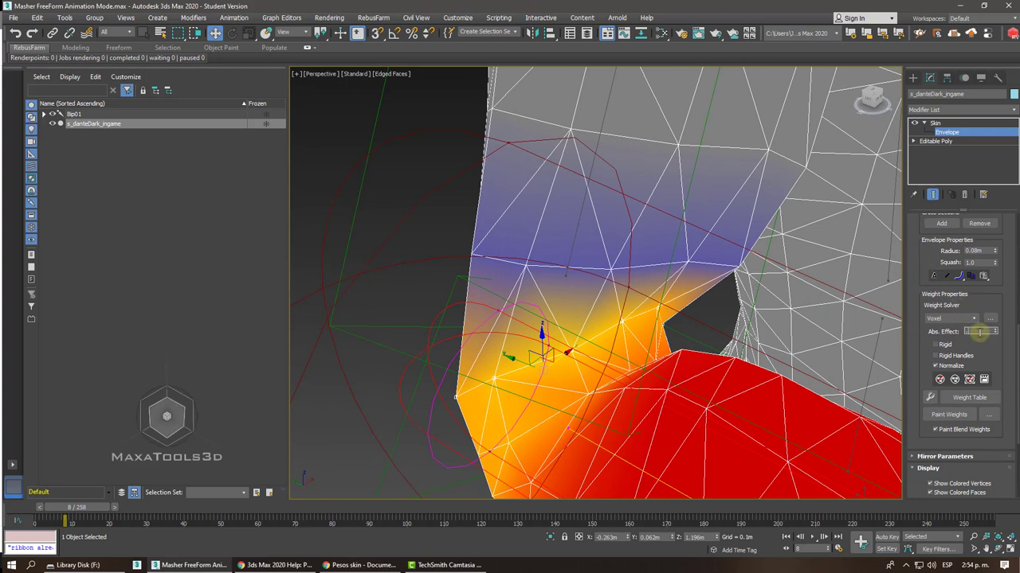
key(Return)
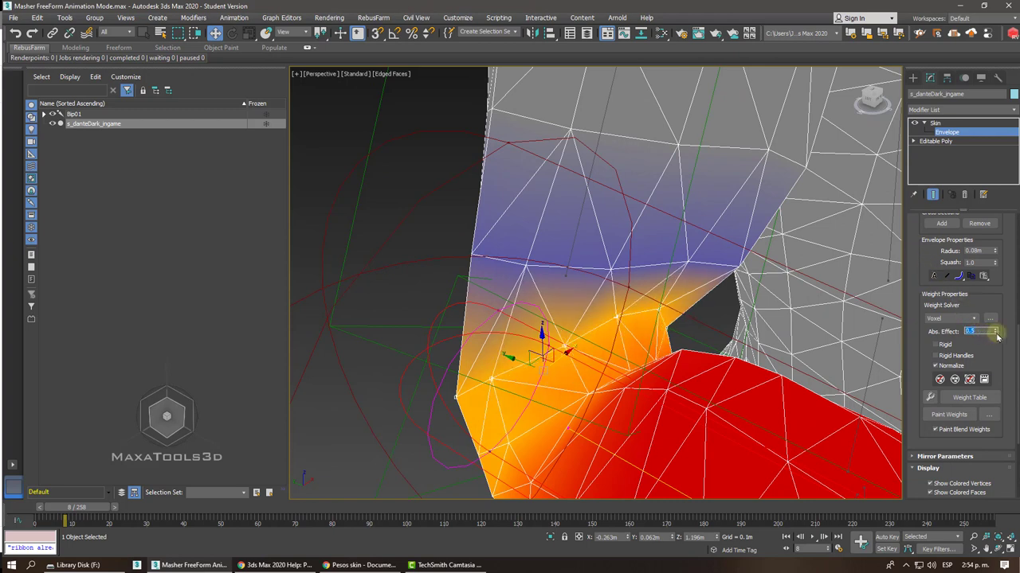
drag(995, 334, 993, 336)
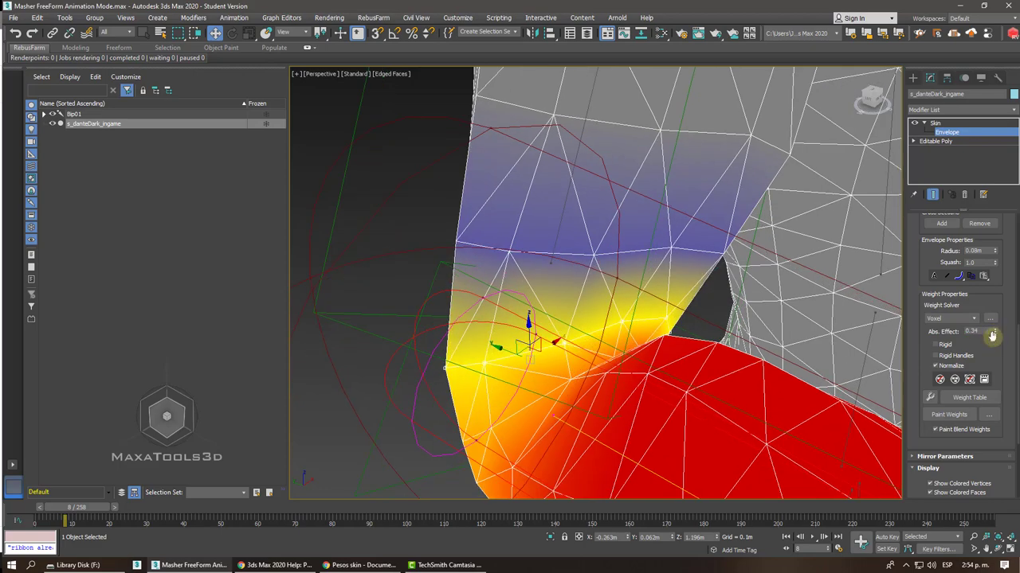
Step: Raise the selected vertices' Abs. Effect to 0.808 and exit Envelope sub-object mode
alt+middle_drag(534, 323, 684, 291)
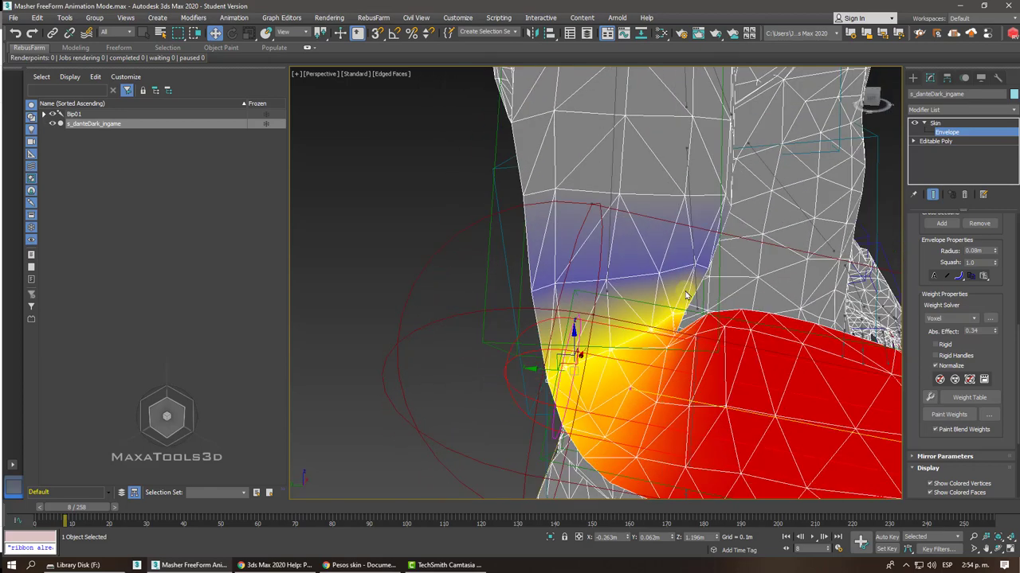
scroll(681, 310, up, 1)
scroll(661, 375, up, 1)
scroll(647, 410, up, 1)
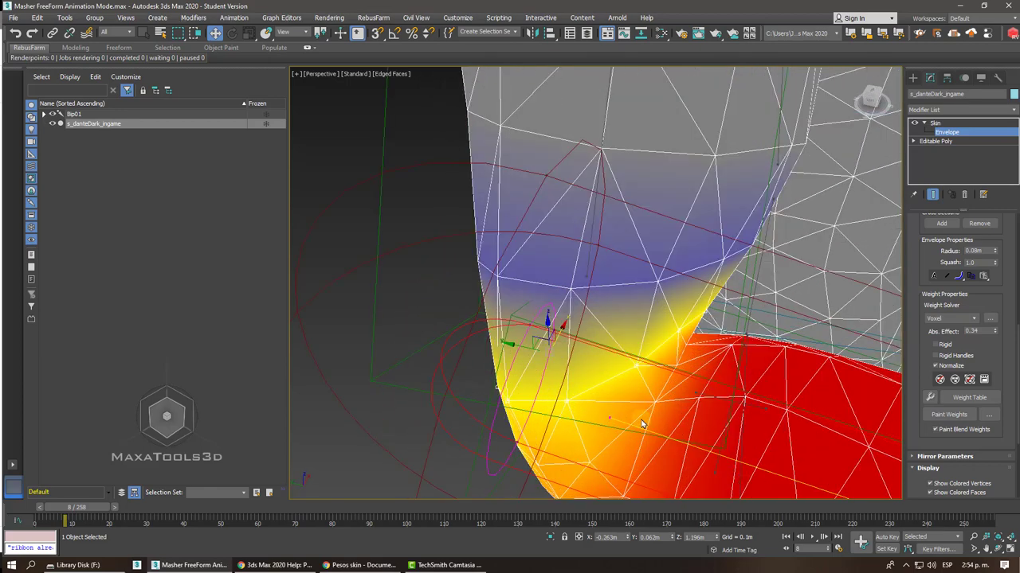
alt+middle_drag(654, 402, 655, 408)
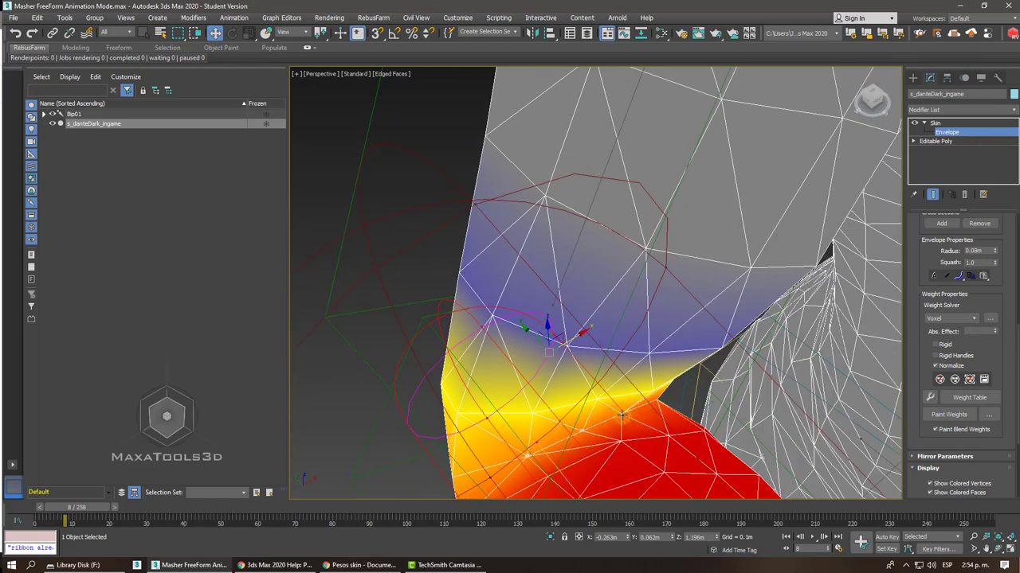
alt+middle_drag(623, 420, 623, 420)
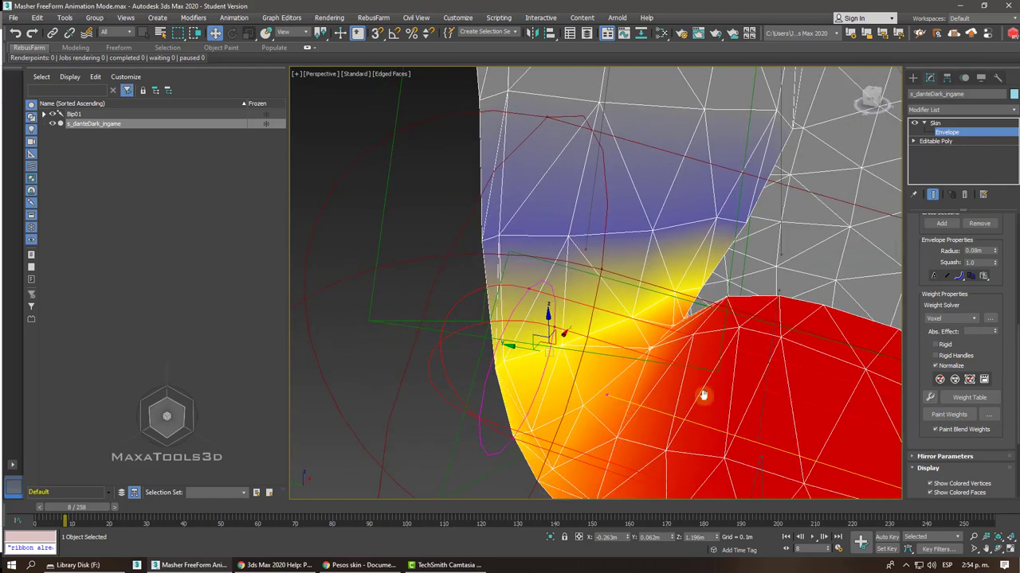
drag(994, 329, 993, 329)
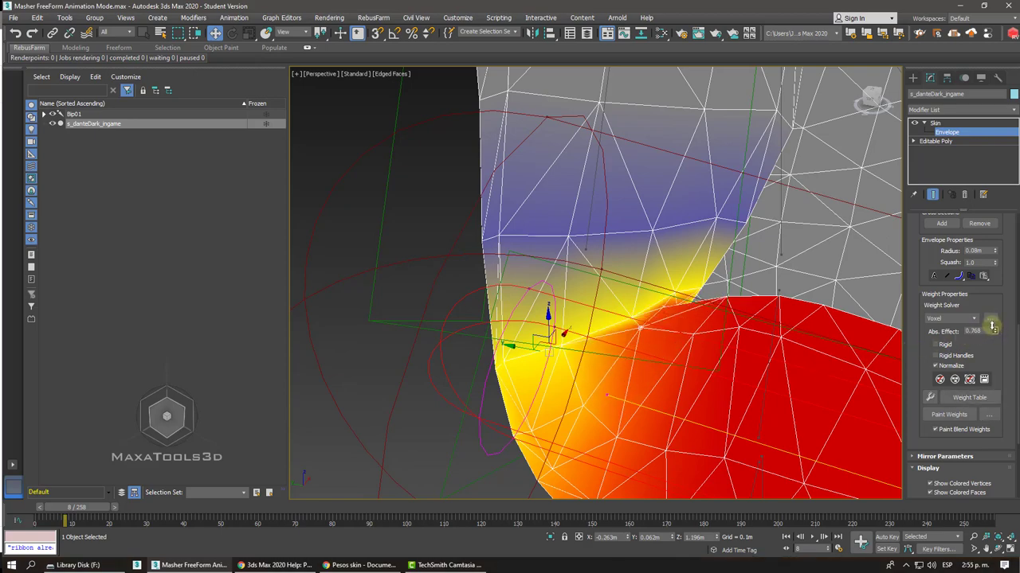
drag(994, 328, 992, 328)
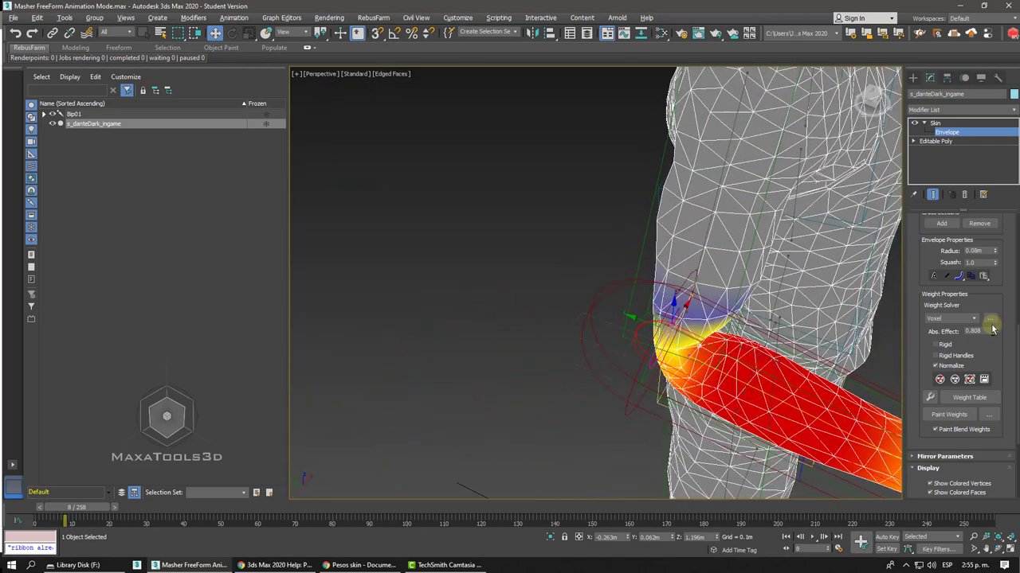
click(944, 131)
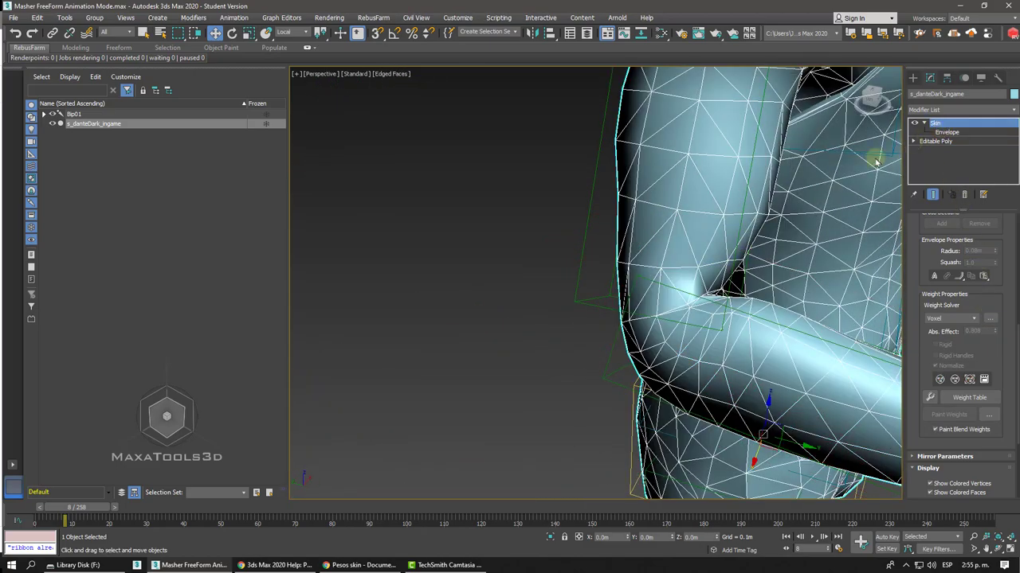
Step: Scrub through frames 6, 8 and about 18 to check the arm's deformation
mouse_move(102, 505)
mouse_down()
mouse_move(82, 498)
mouse_move(80, 508)
mouse_up()
key(w)
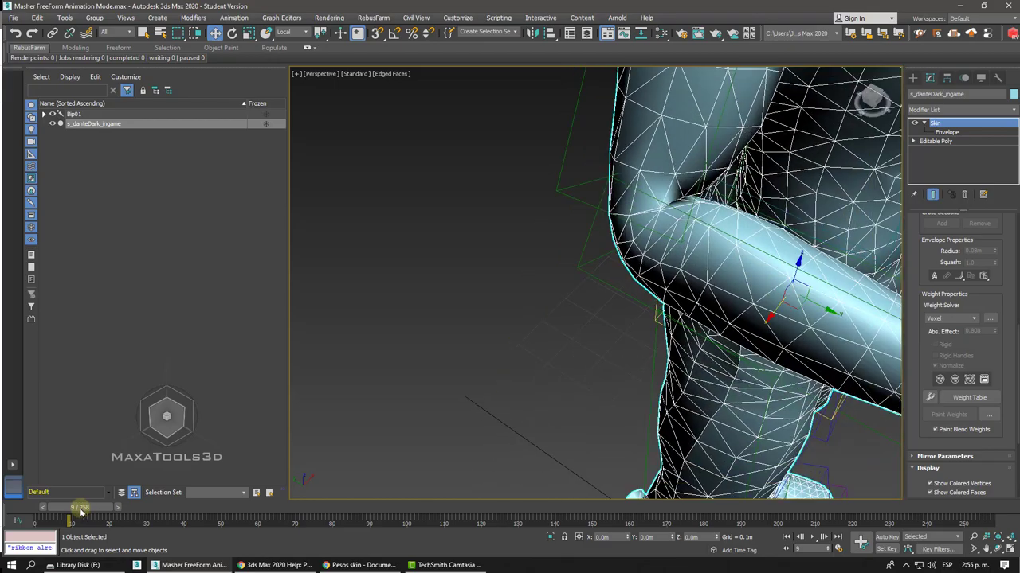
alt+middle_drag(446, 382, 526, 358)
scroll(525, 355, down, 5)
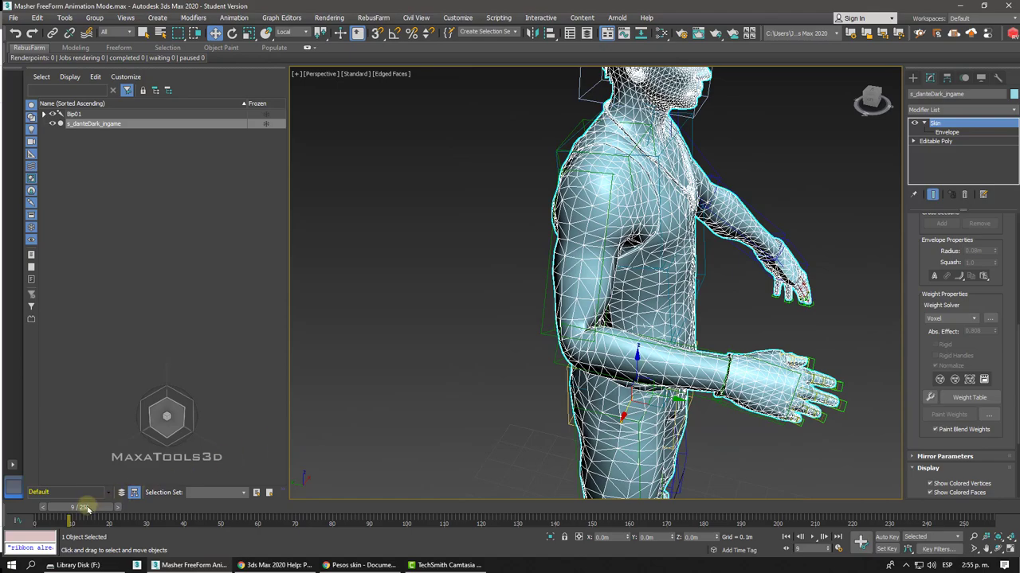
mouse_move(87, 507)
mouse_down()
mouse_move(167, 507)
mouse_move(6, 508)
mouse_up()
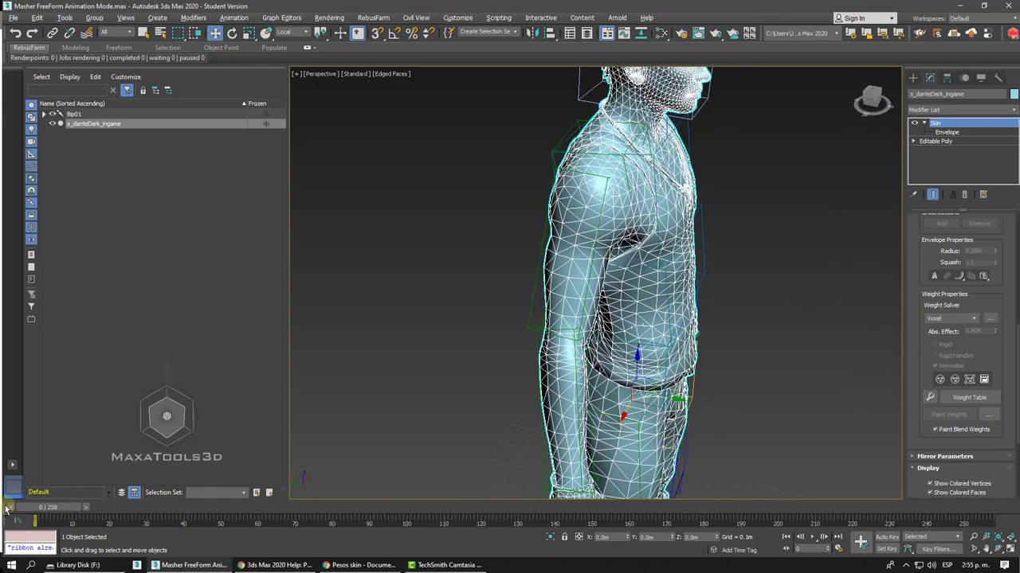
Step: Return to frame 0, visit Editable Poly past the topology warning, and re-enter Envelope editing
key(w)
click(936, 141)
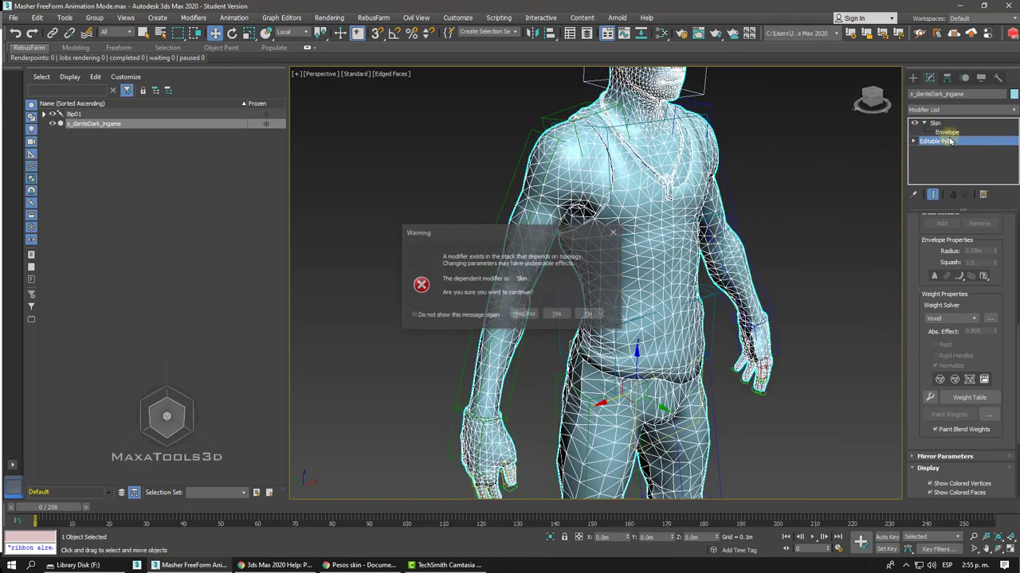
click(589, 315)
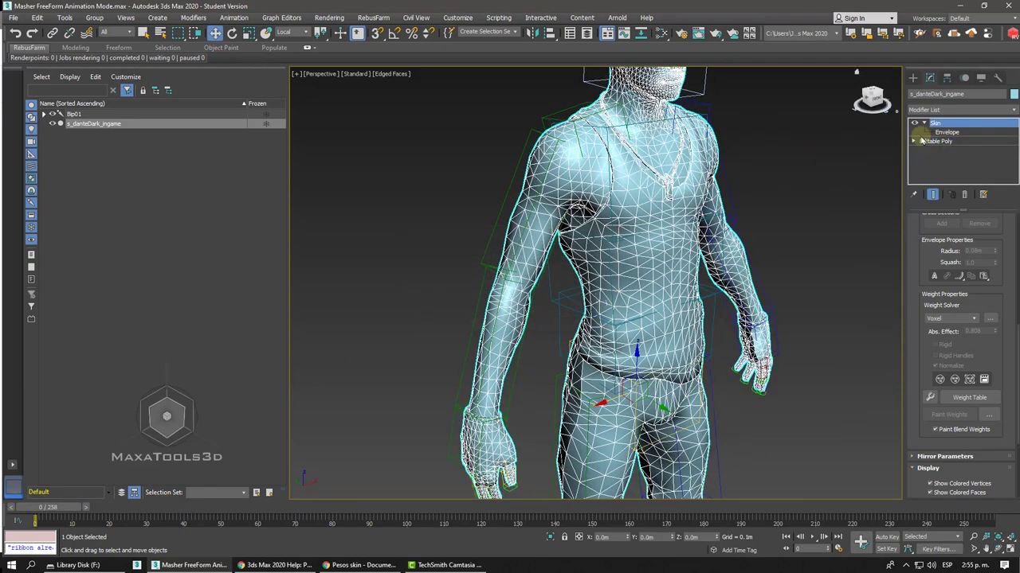
click(937, 132)
Step: Switch to plain shading and select the right upper arm's envelope
key(F4)
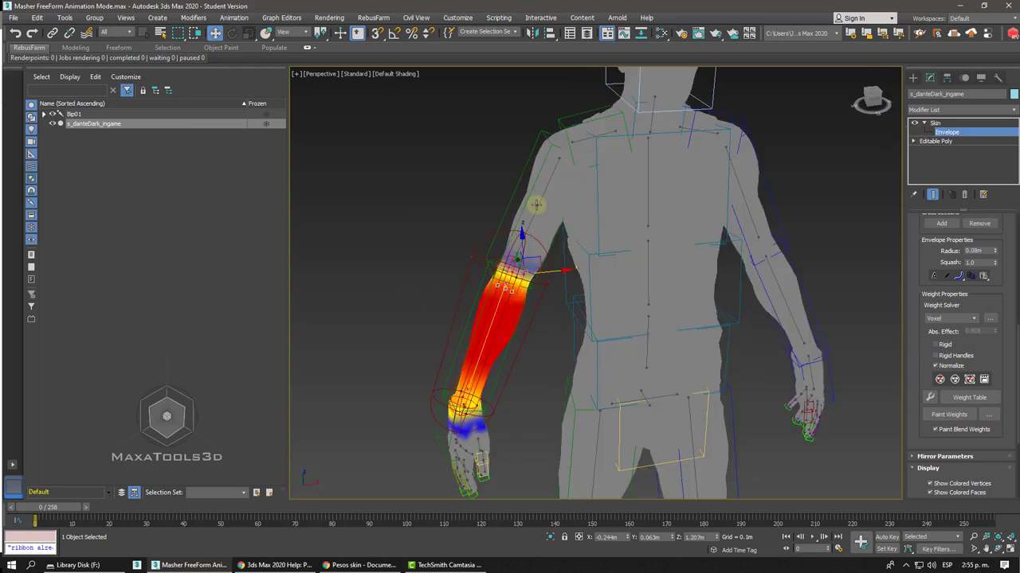
click(536, 209)
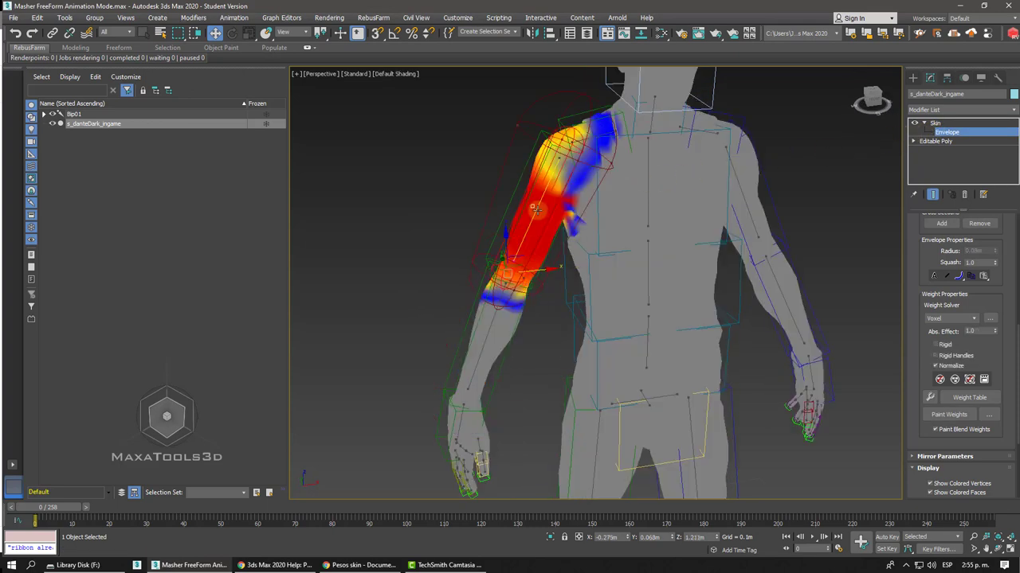
alt+middle_drag(536, 209, 537, 210)
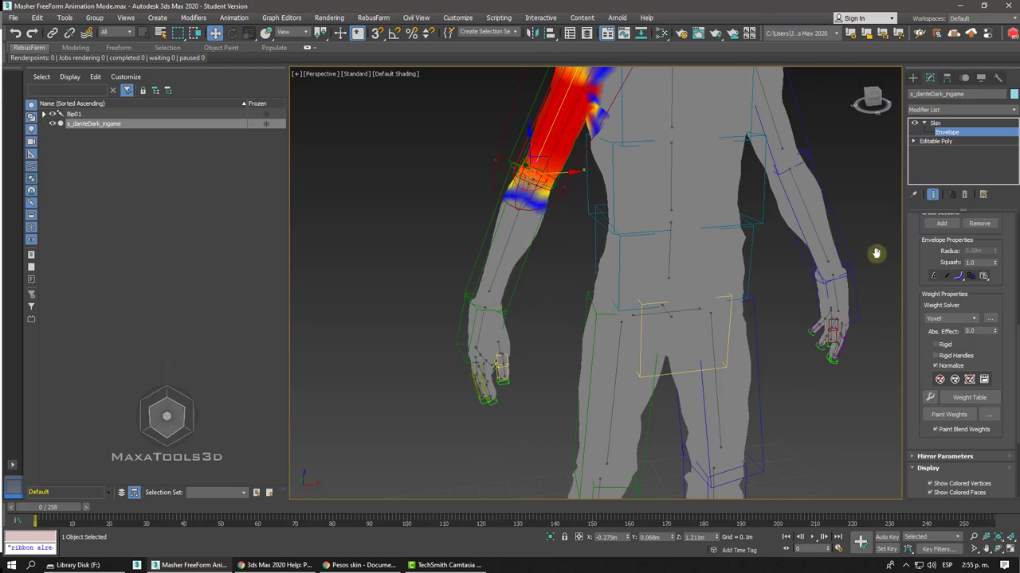
drag(924, 246, 918, 334)
mouse_move(911, 251)
mouse_down()
mouse_move(907, 317)
mouse_move(890, 126)
mouse_up()
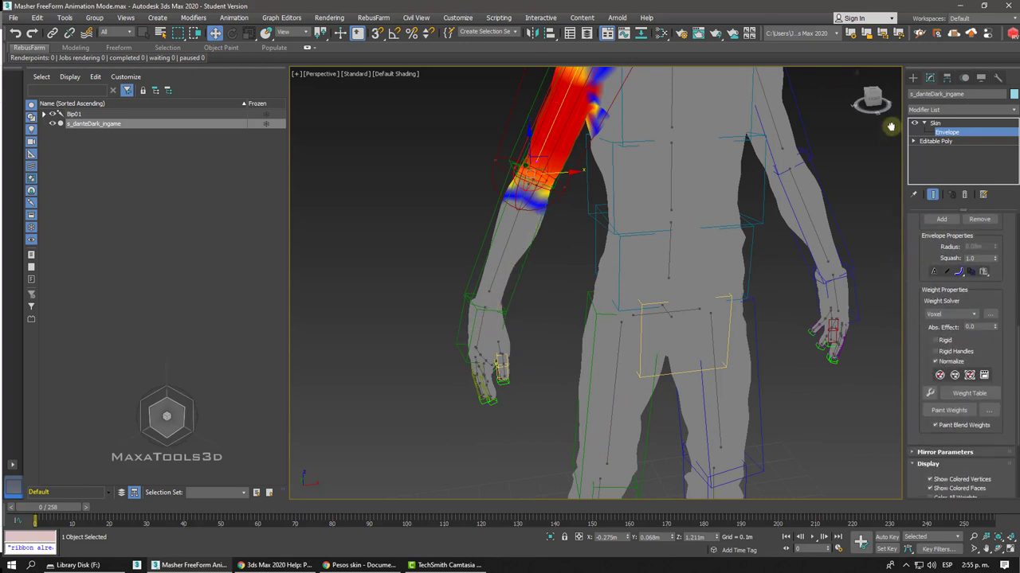
Step: Set Abs. Effect to 1 and scroll down the Skin panel
click(978, 326)
text(1)
key(Return)
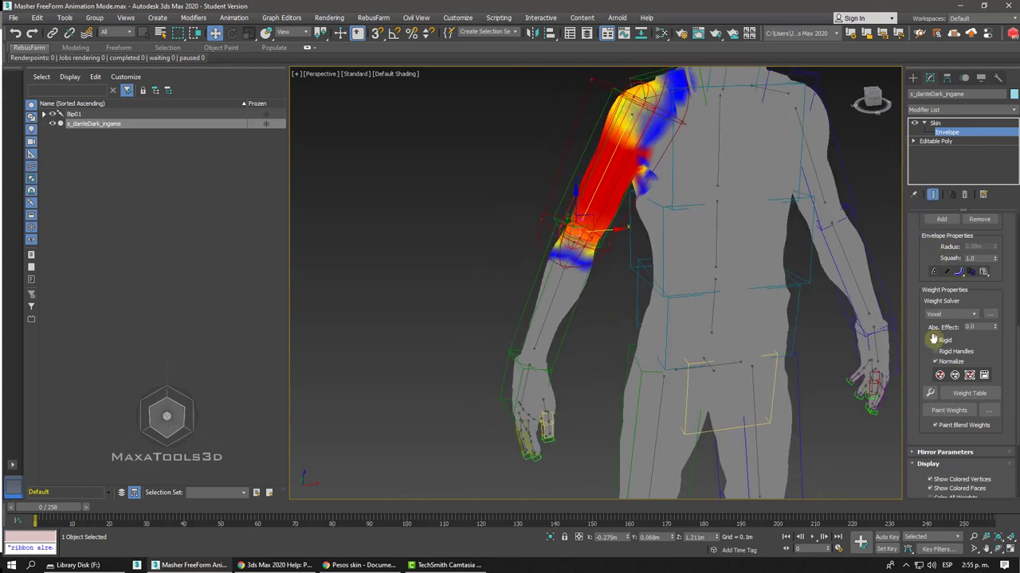
scroll(932, 365, down, 2)
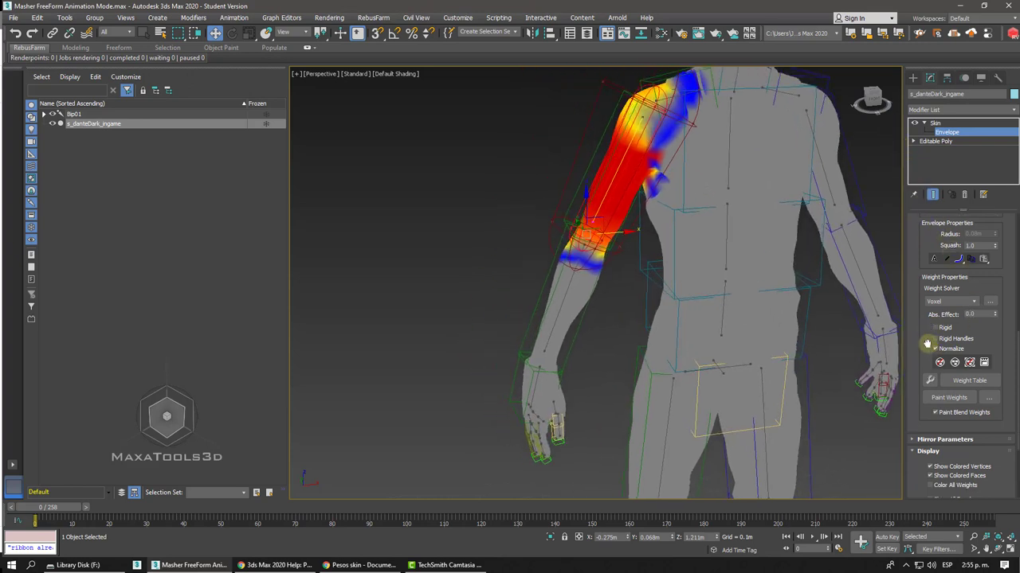
Step: Open the Weight Tool, move it over the viewport, and zoom toward the elbow
click(931, 357)
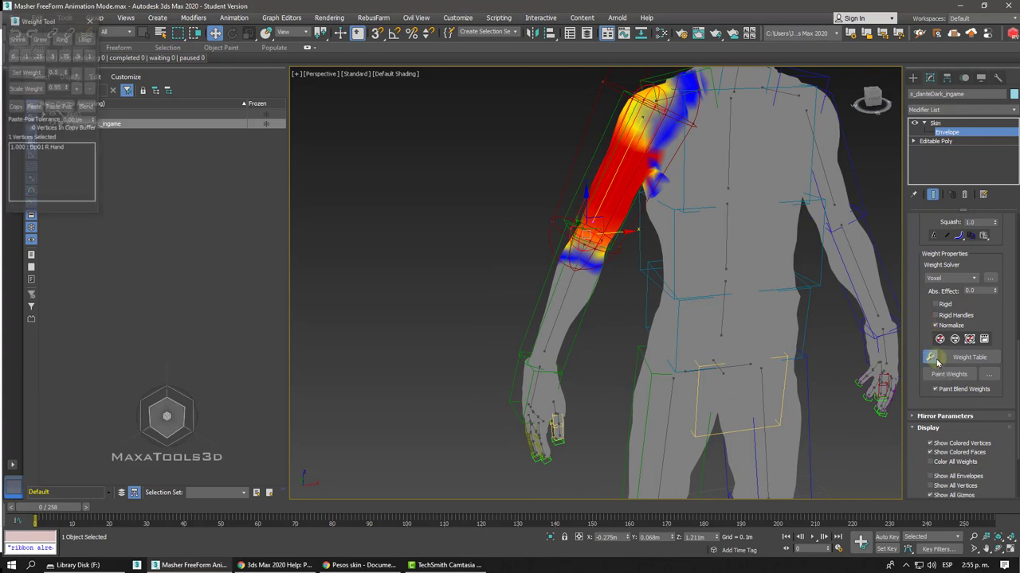
drag(48, 72, 514, 113)
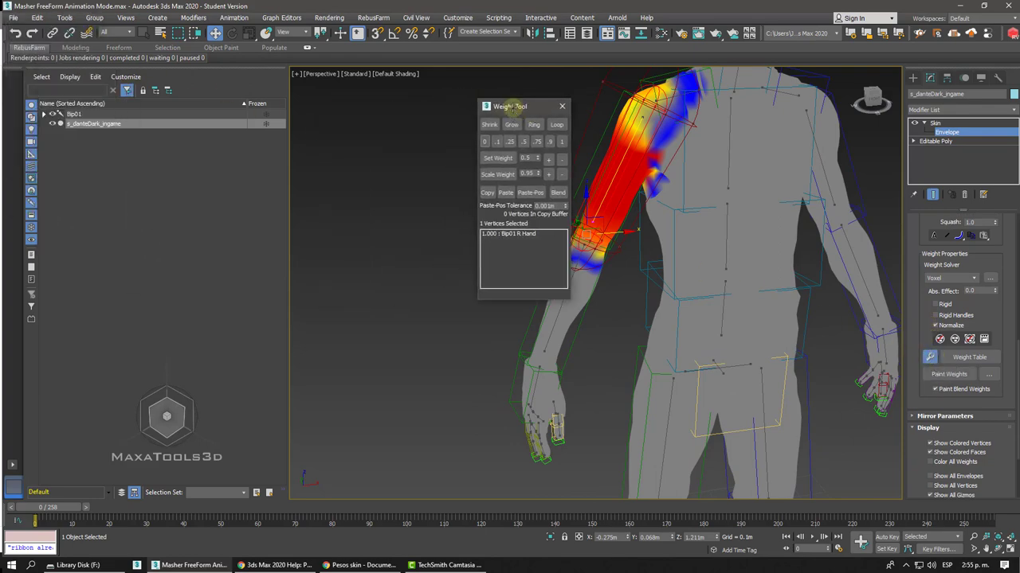
scroll(606, 254, down, 3)
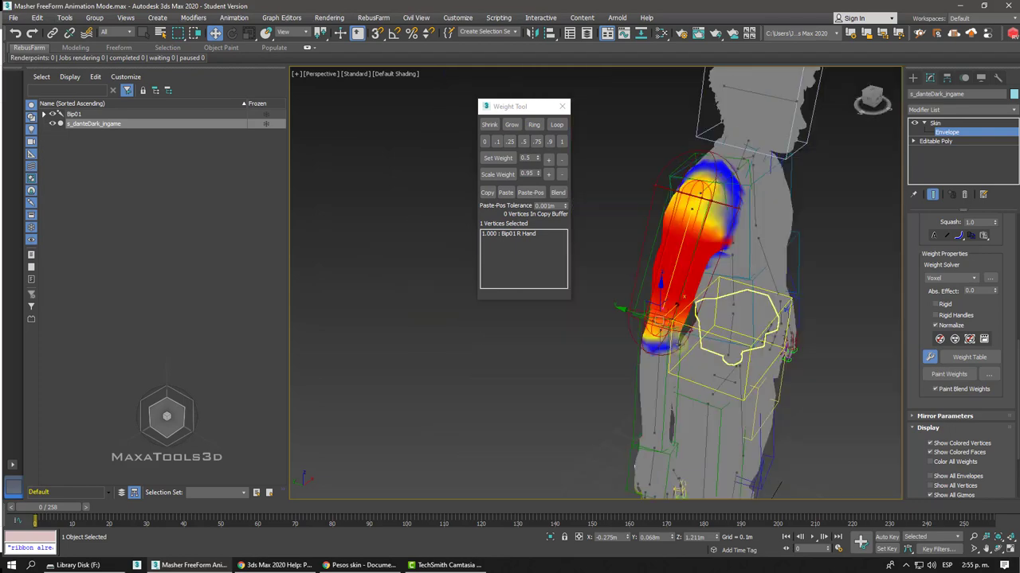
scroll(678, 345, up, 3)
scroll(678, 346, up, 2)
scroll(680, 348, down, 1)
scroll(679, 348, down, 2)
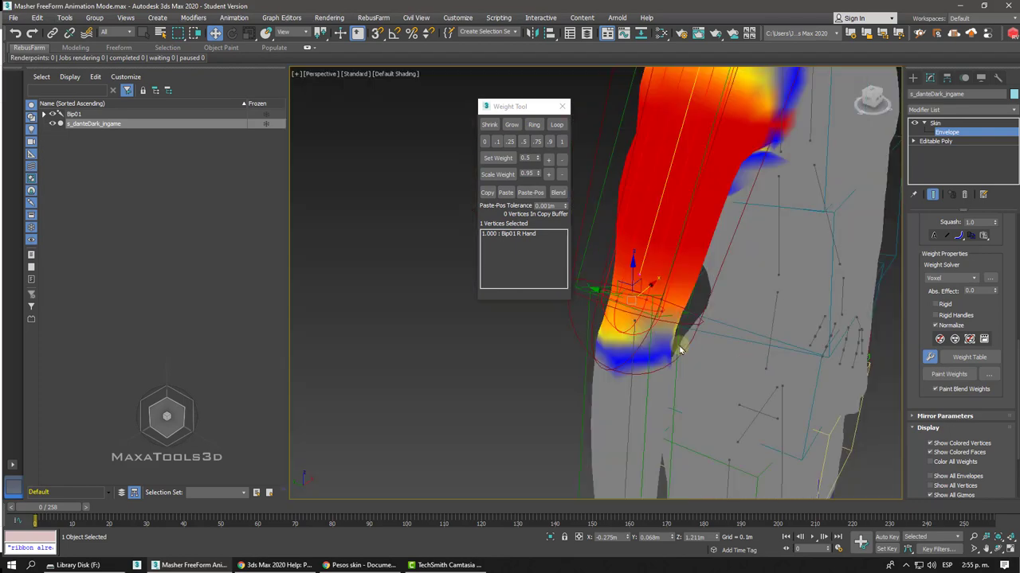
scroll(637, 374, down, 1)
Step: Pick the forearm envelope, turn on Edged Faces, and box-select the 33 elbow vertices
key(F3)
key(F3)
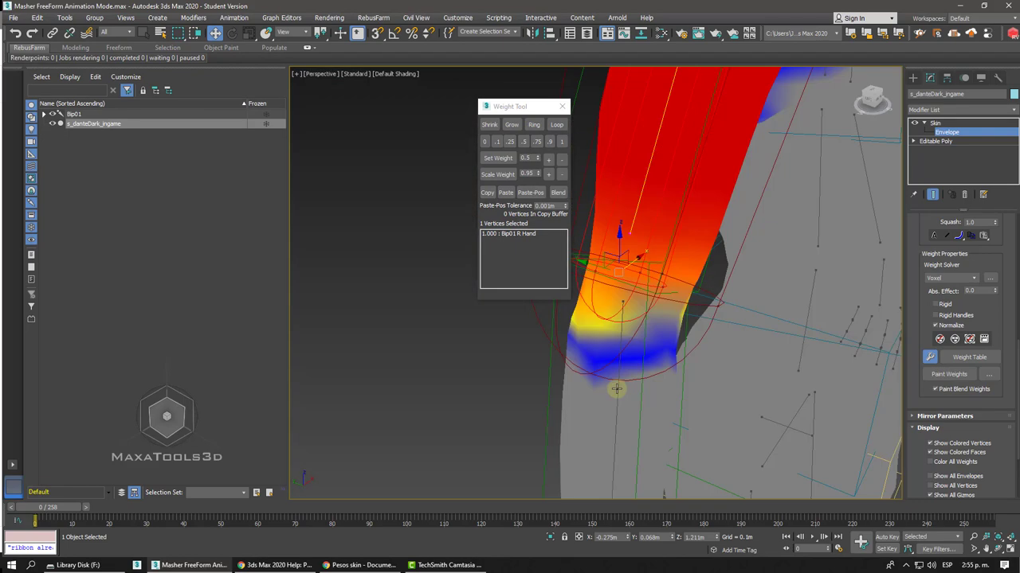
click(615, 387)
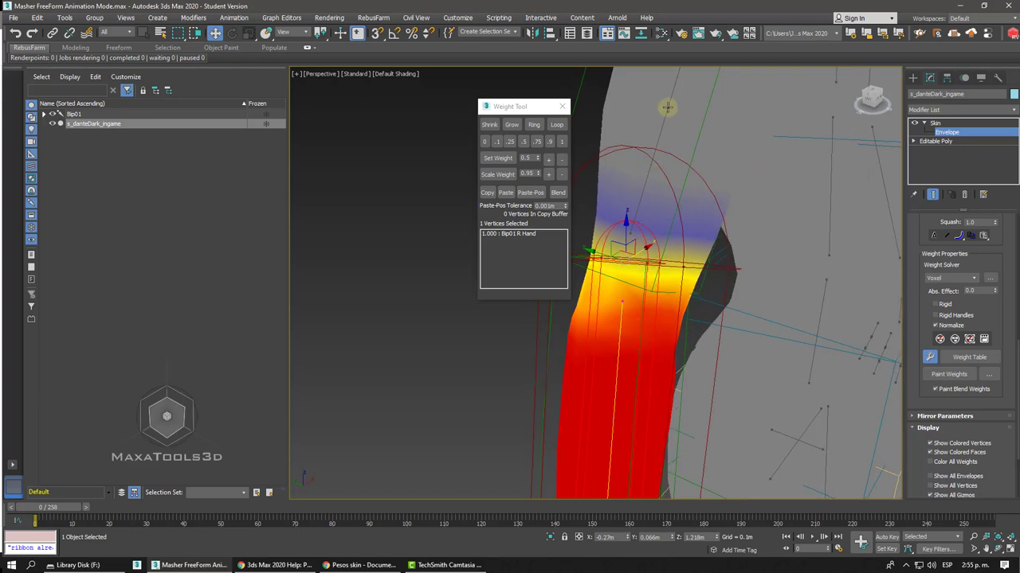
alt+middle_drag(668, 107, 583, 309)
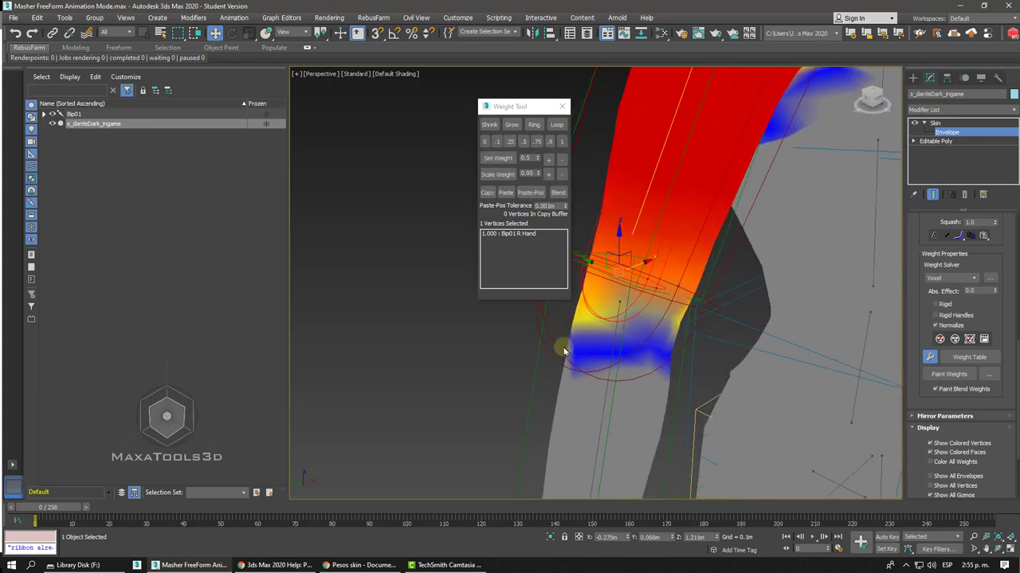
key(F4)
drag(533, 321, 693, 399)
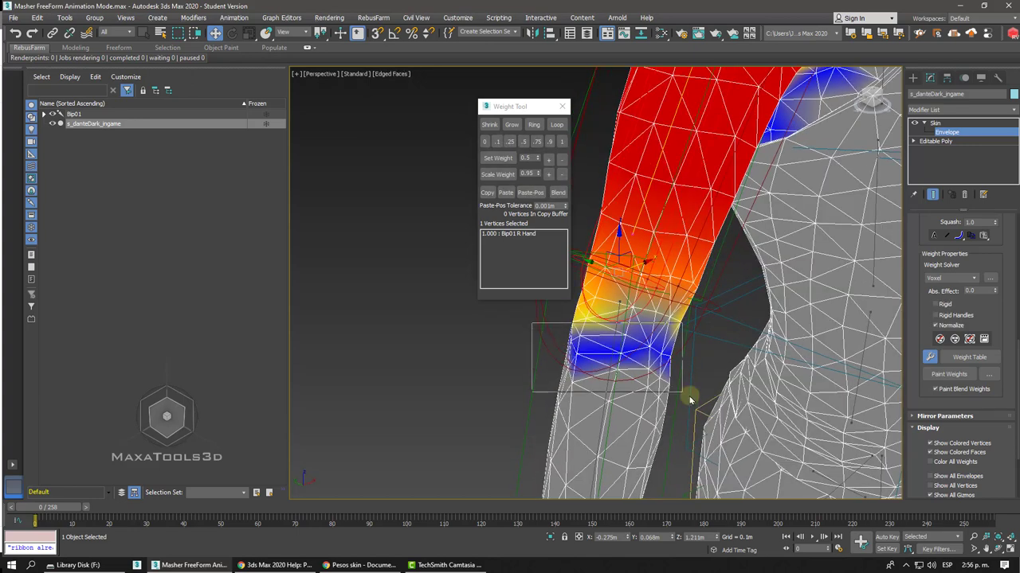
alt+middle_drag(695, 402, 704, 383)
Step: Set the selected elbow band's weight to 0, then reselect the elbow vertices
click(485, 143)
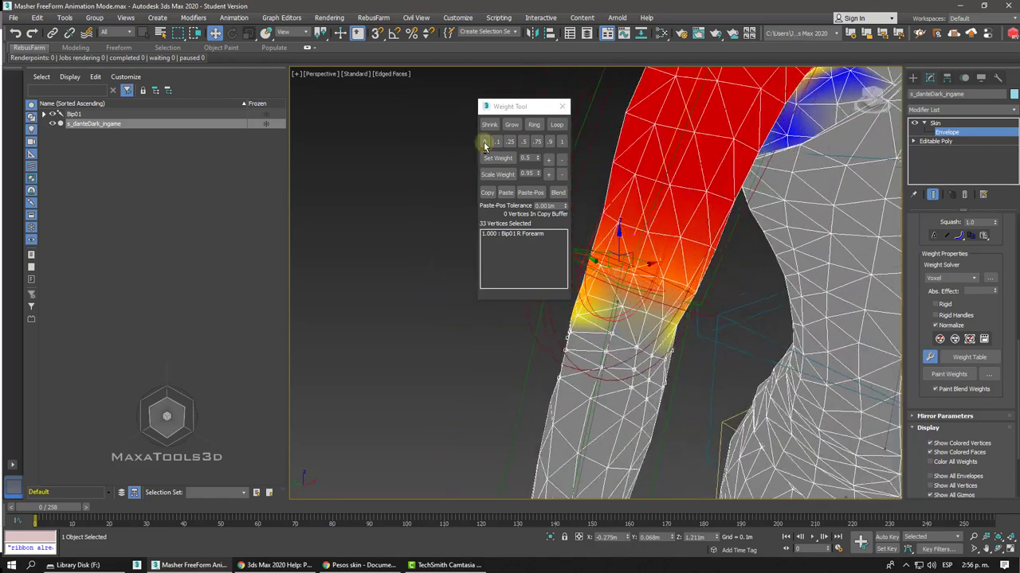
click(629, 348)
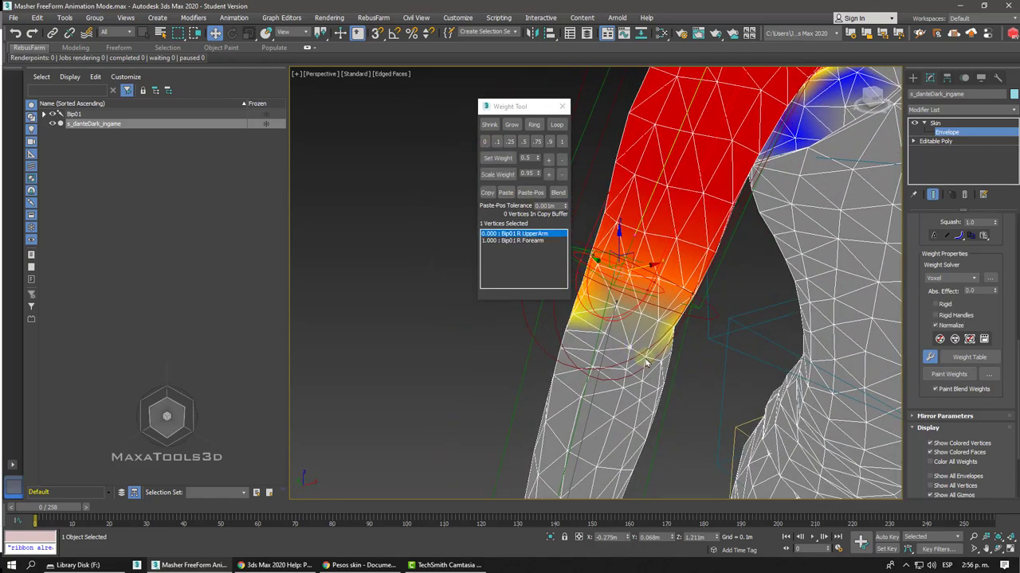
drag(605, 337, 617, 375)
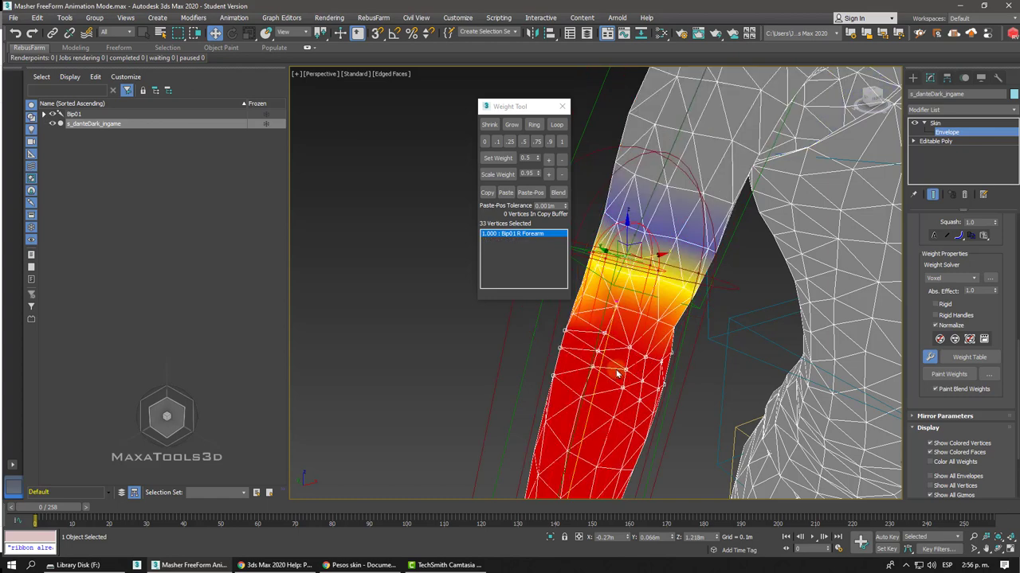
click(611, 357)
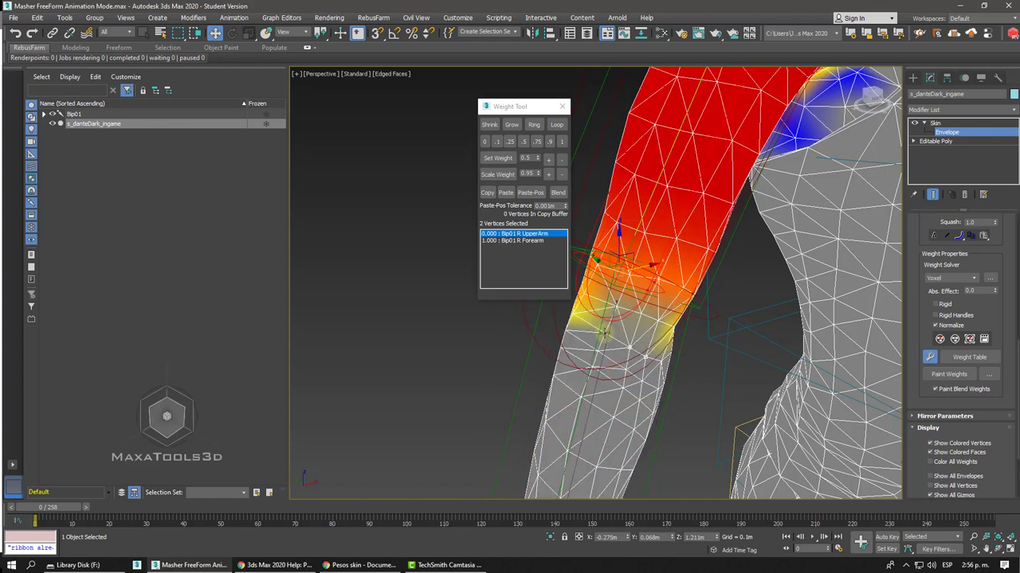
Step: Give the elbow vertex 0.25 UpperArm weight, leaving 0.75 on the Forearm
click(510, 142)
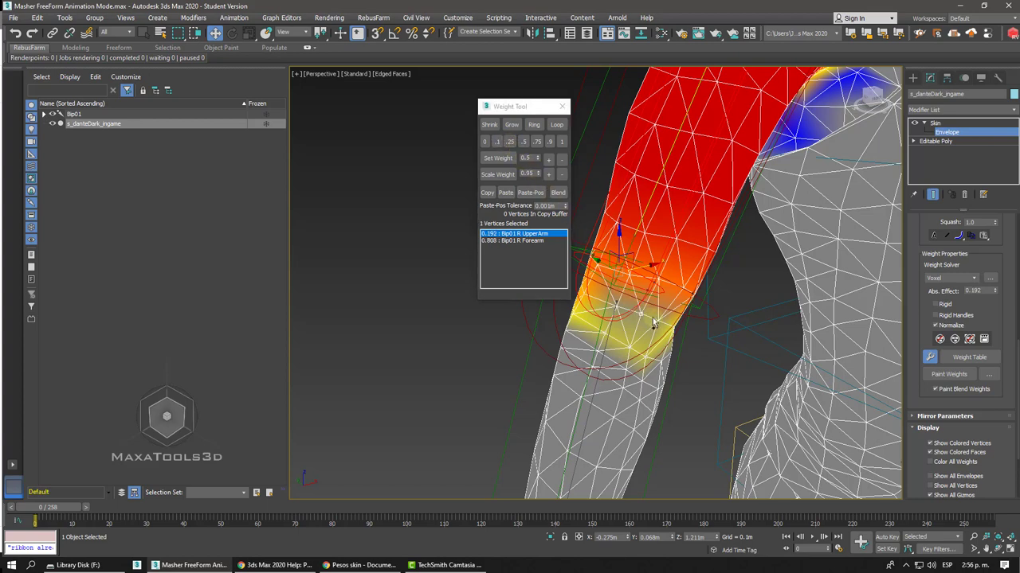
click(510, 142)
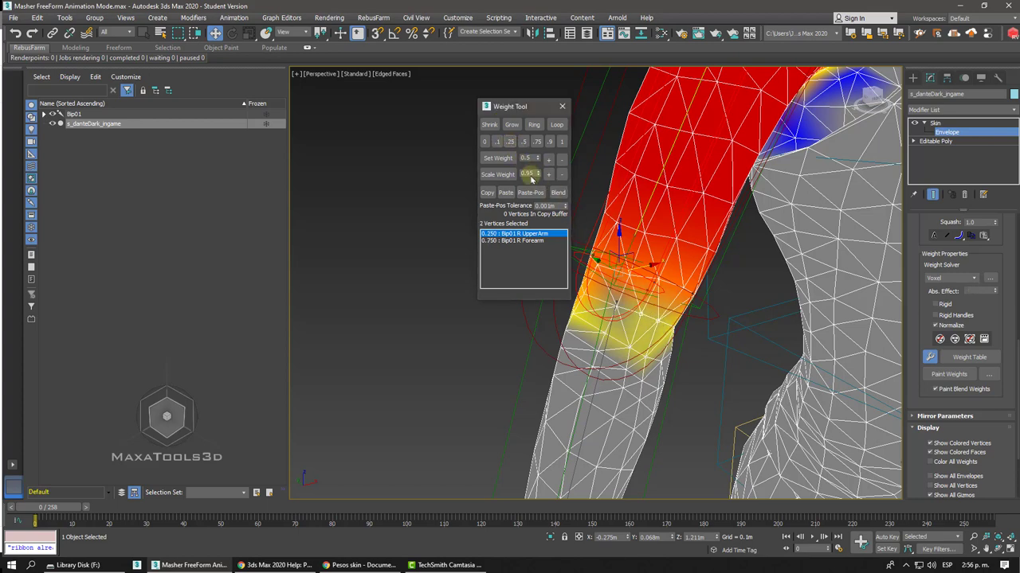
click(614, 305)
key(ctrl+z)
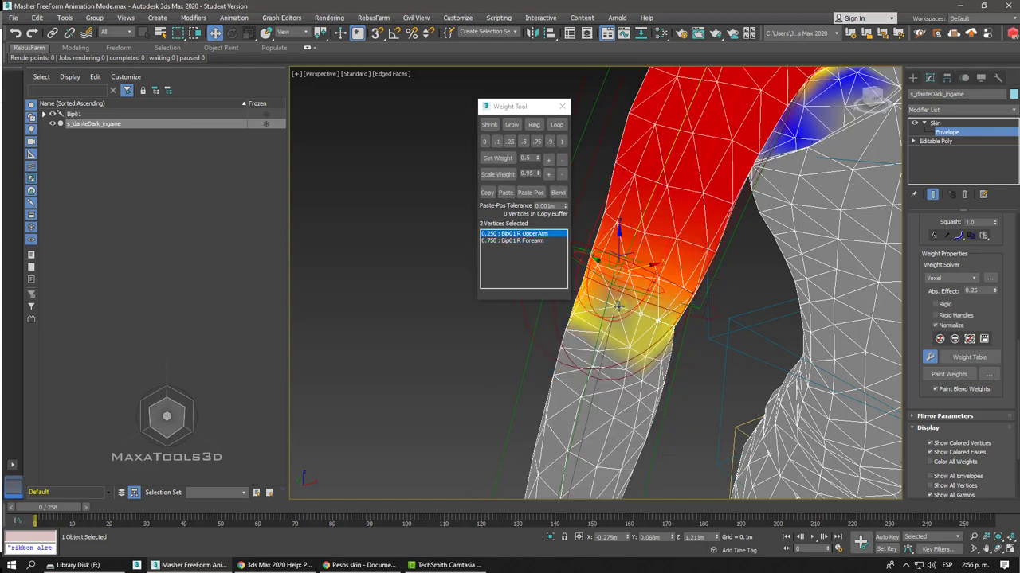
click(514, 144)
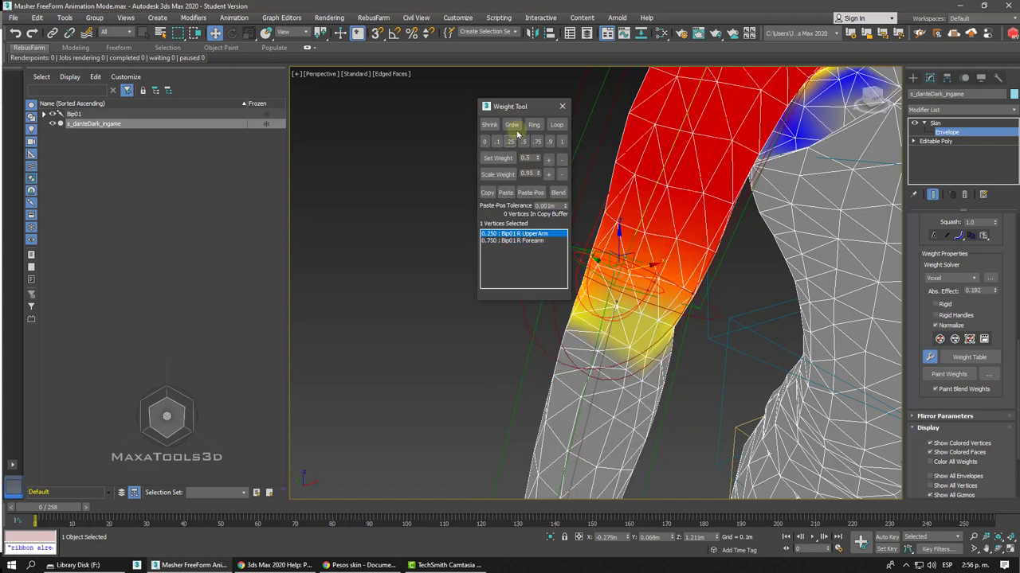
drag(523, 112, 478, 117)
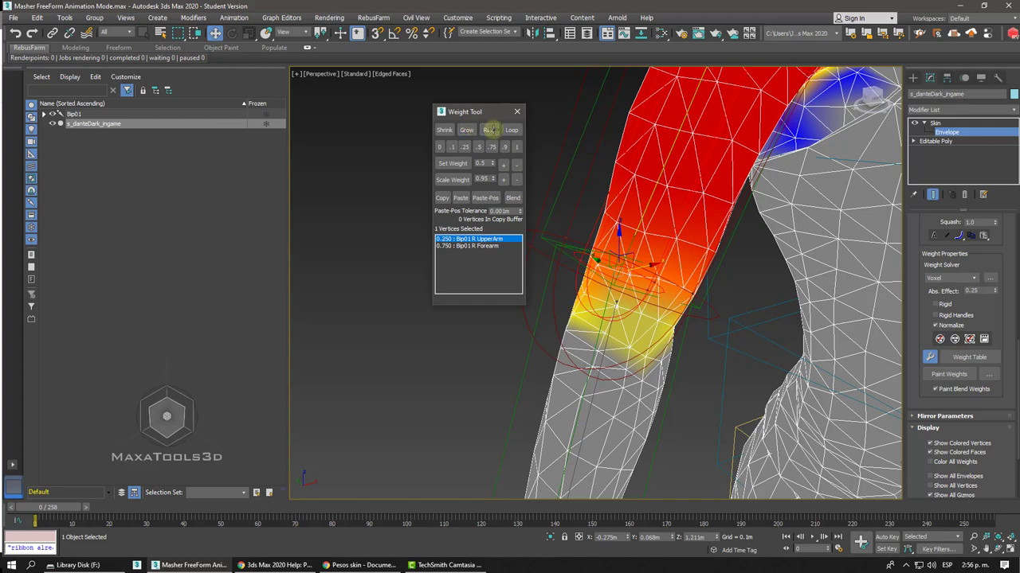
double_click(986, 290)
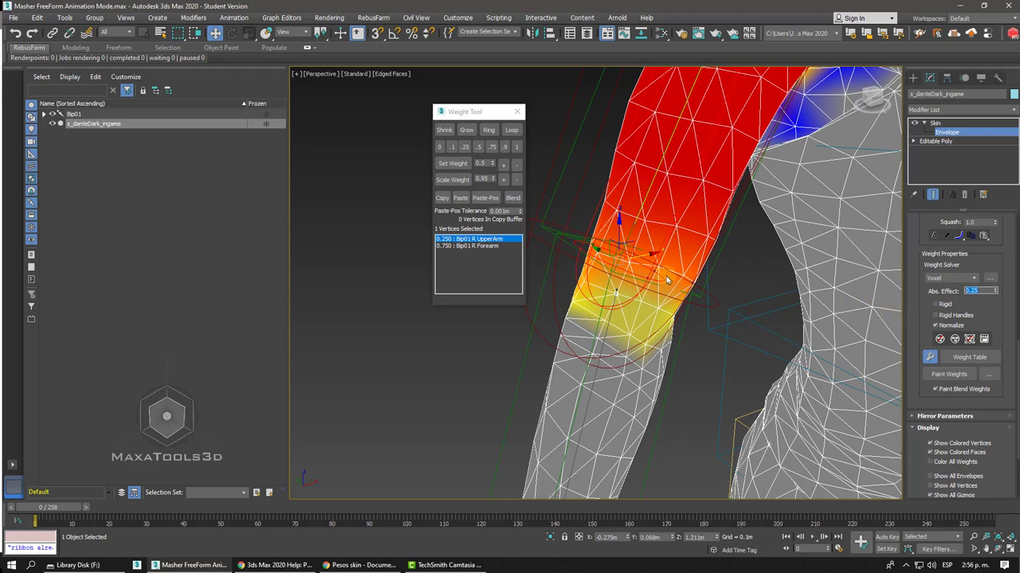
Step: Toggle between the UpperArm and Forearm entries to compare their weights on the vertex
click(479, 247)
click(482, 239)
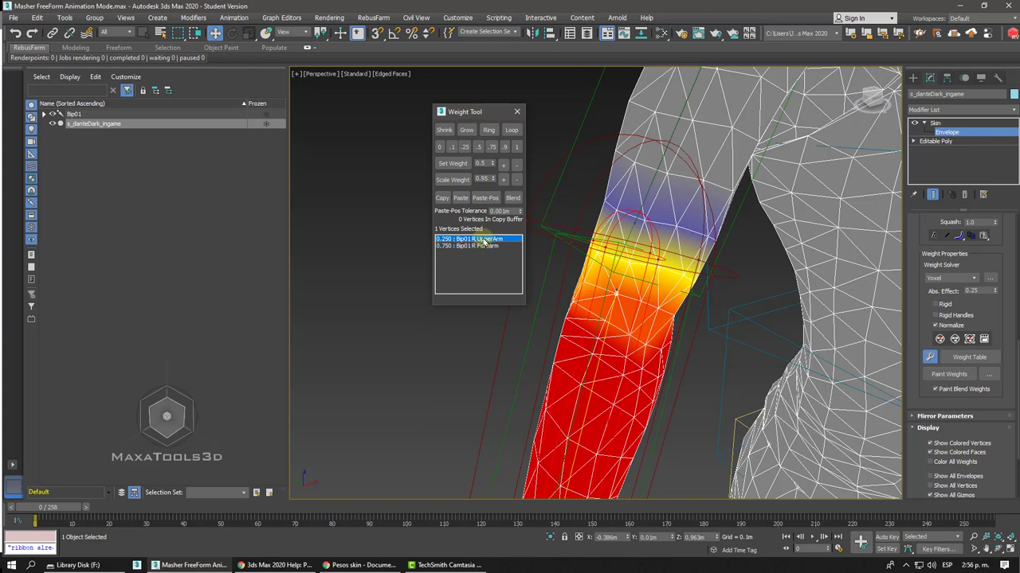
click(480, 247)
click(479, 240)
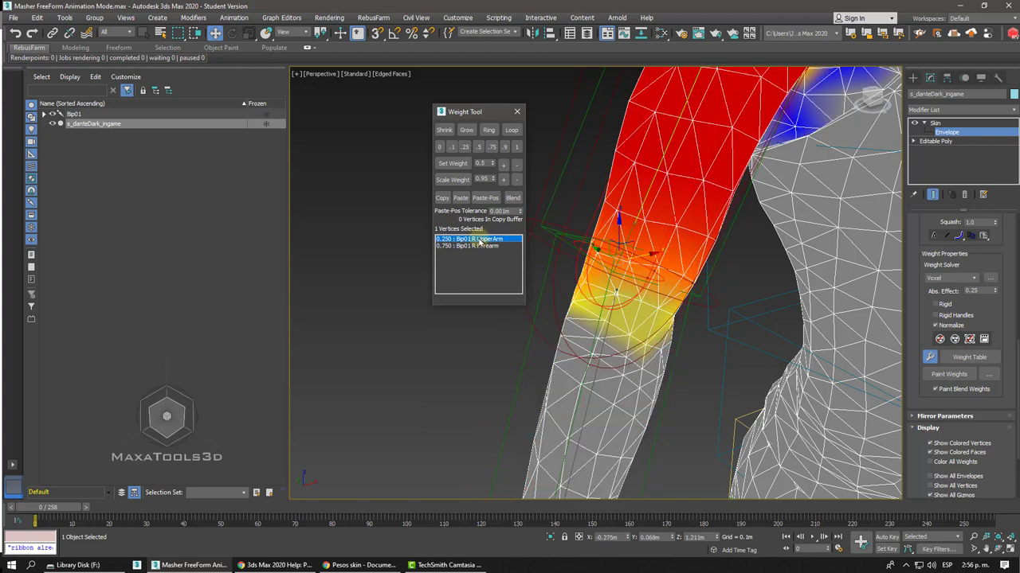
click(470, 246)
click(470, 239)
click(470, 247)
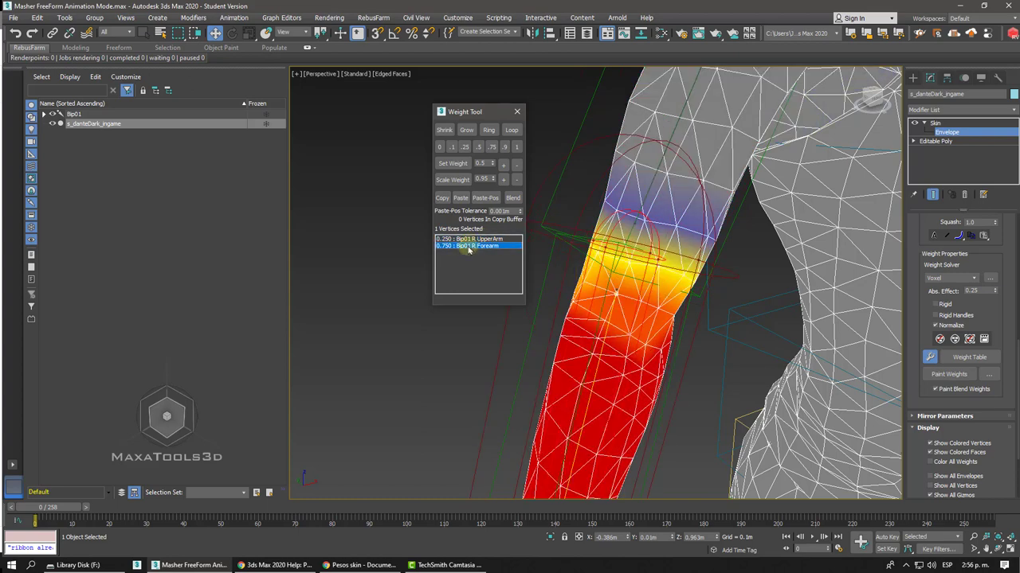
click(471, 239)
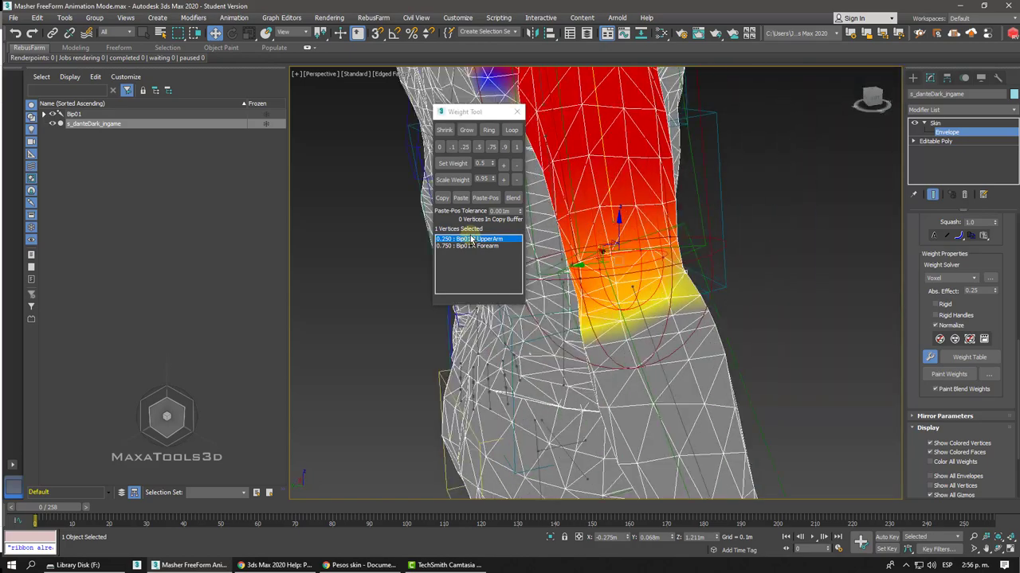
alt+middle_drag(544, 281, 606, 283)
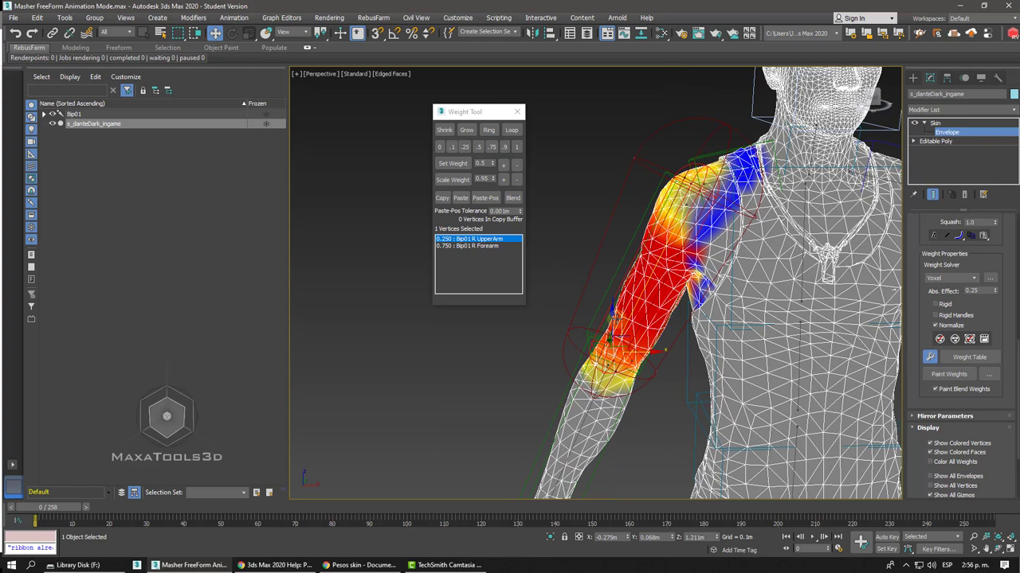
scroll(615, 319, down, 5)
scroll(616, 318, up, 1)
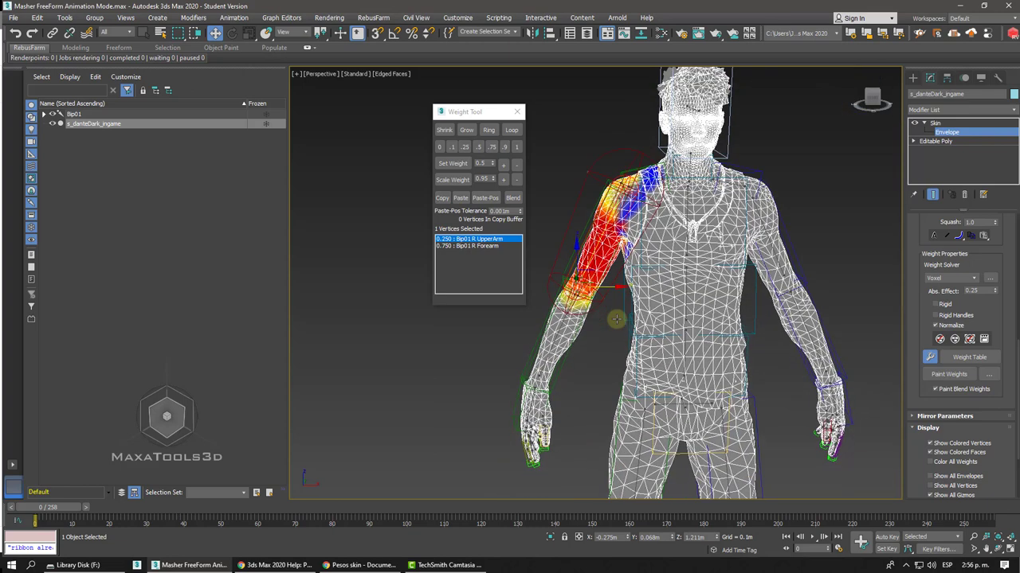
scroll(616, 319, up, 1)
scroll(618, 323, up, 8)
scroll(618, 323, down, 3)
scroll(617, 323, down, 4)
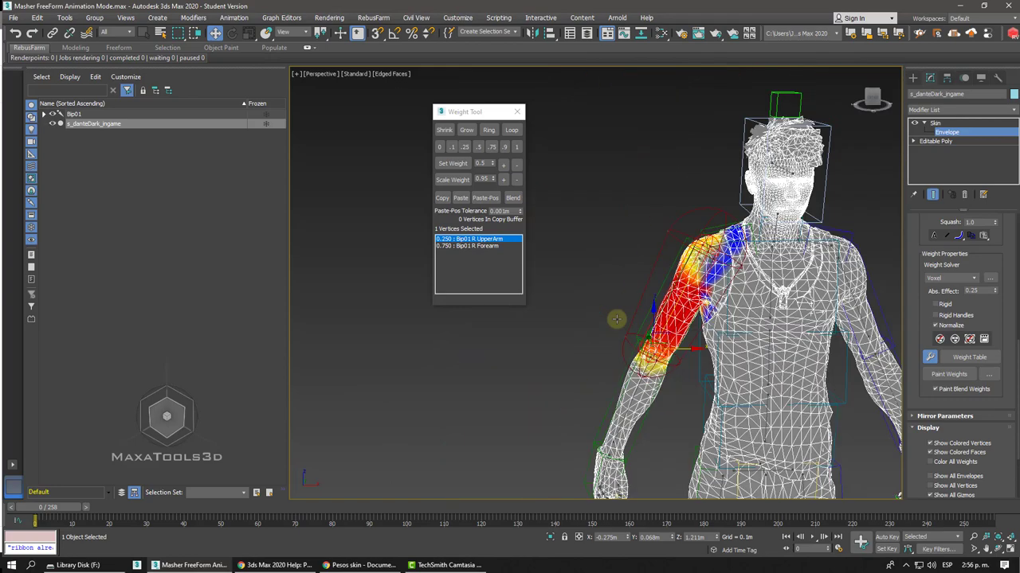
scroll(617, 323, up, 1)
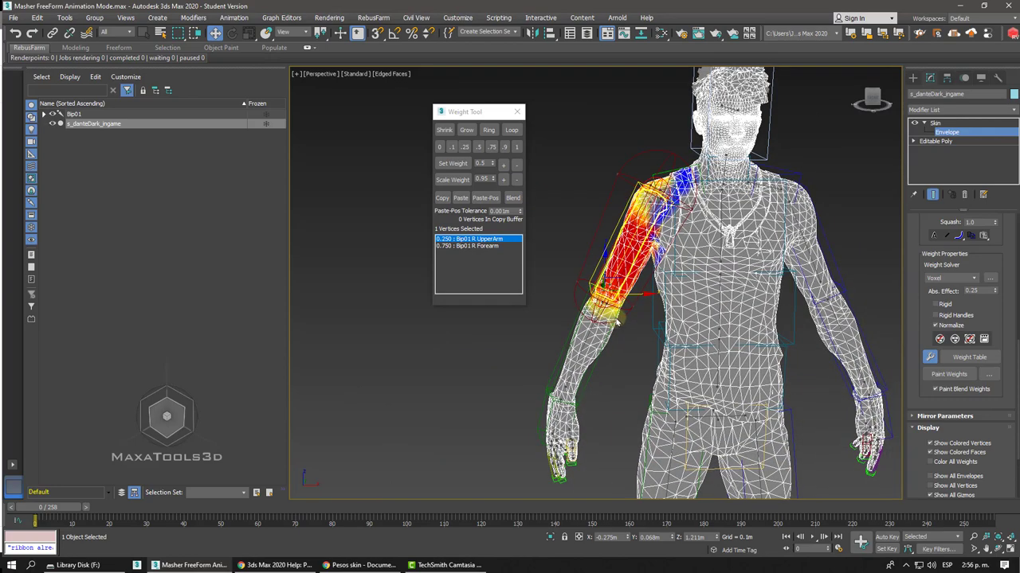
click(517, 112)
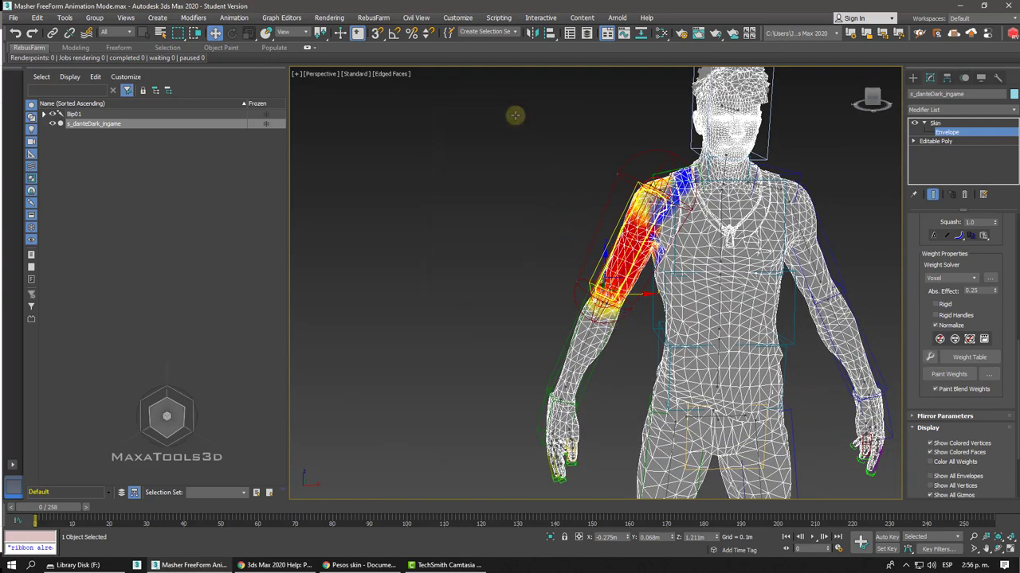
middle_drag(516, 115, 515, 117)
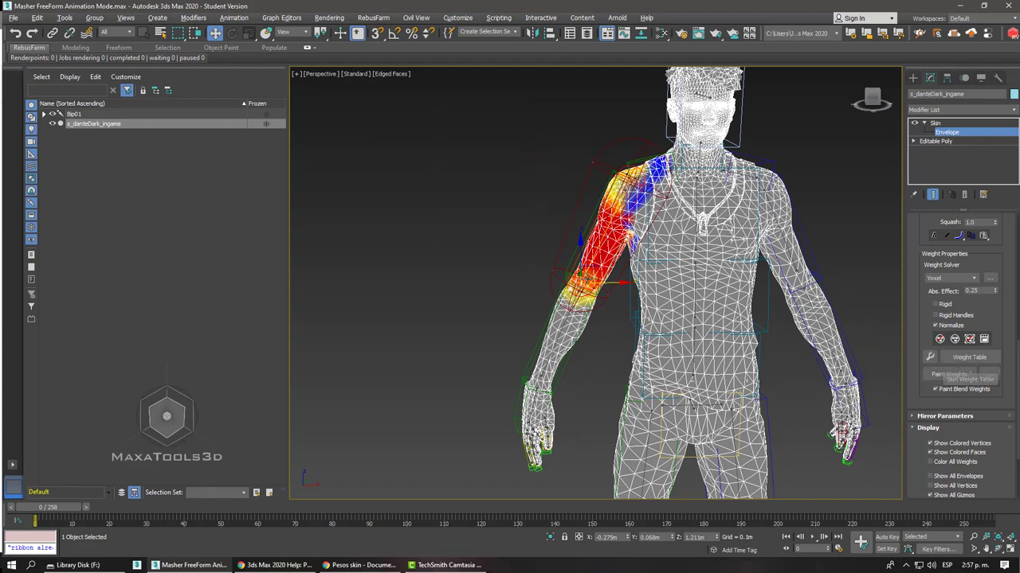
alt+middle_drag(555, 208, 596, 301)
key(shift+z)
scroll(597, 301, up, 3)
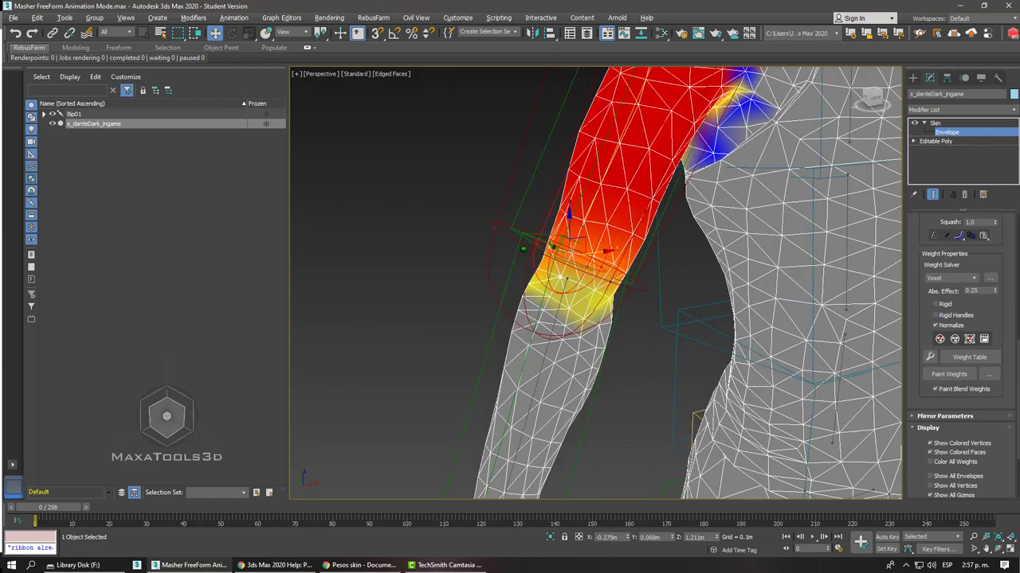
scroll(597, 301, up, 3)
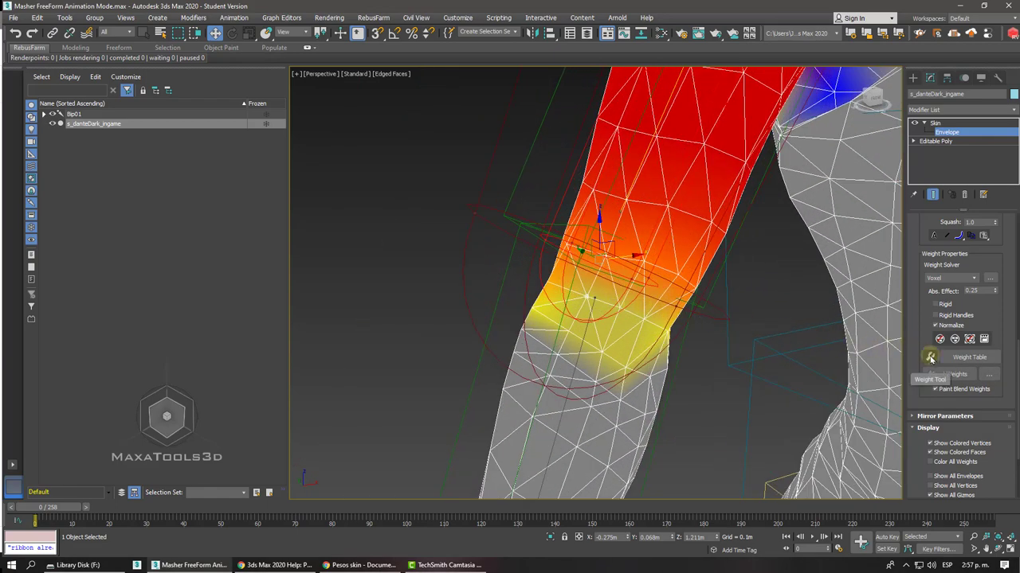
click(930, 357)
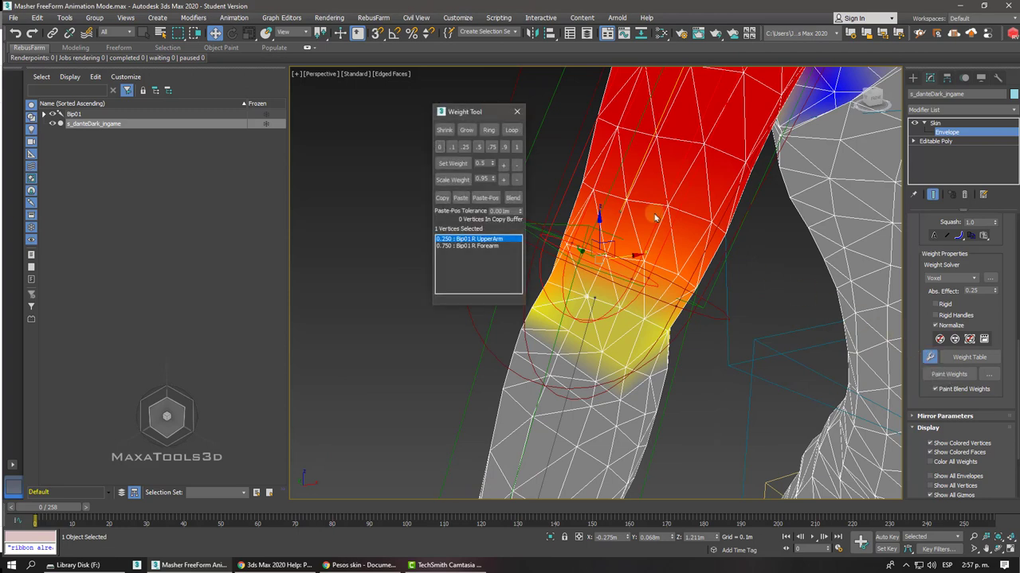
drag(460, 116, 752, 151)
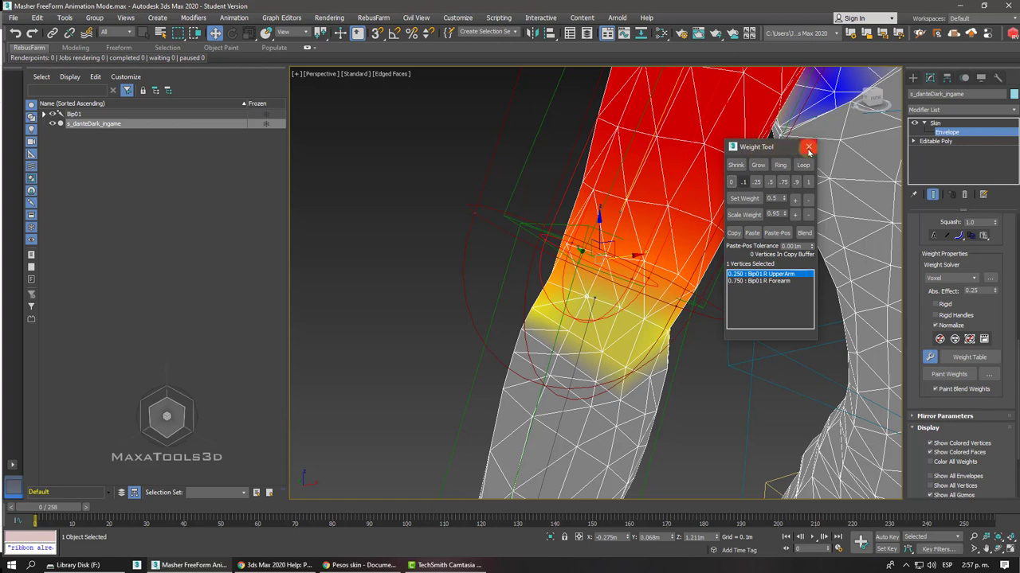
click(808, 149)
Step: Swap the Weight Tool for the Skin Weight Table and maximize it, selecting vertex #0
click(808, 149)
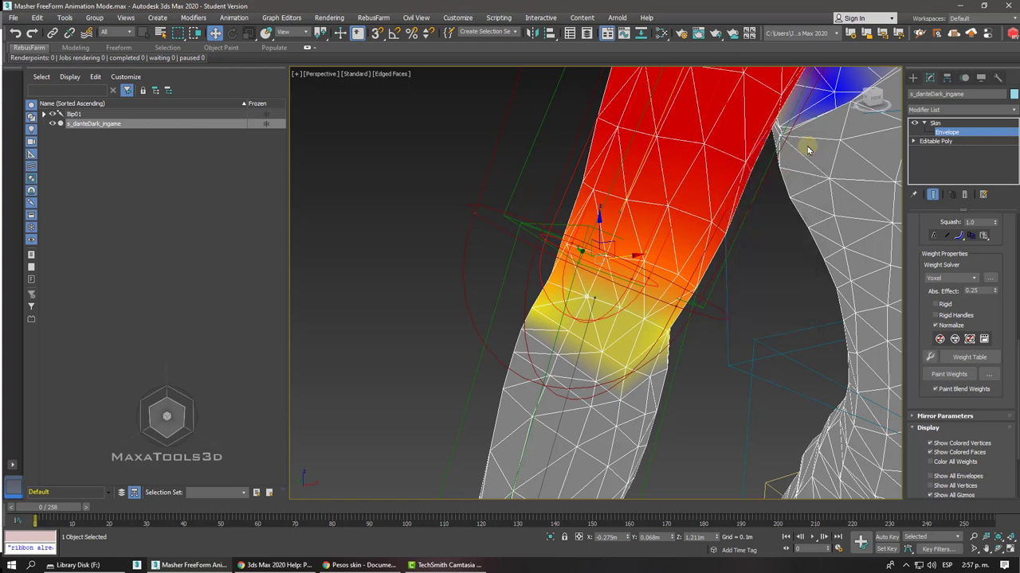
click(956, 357)
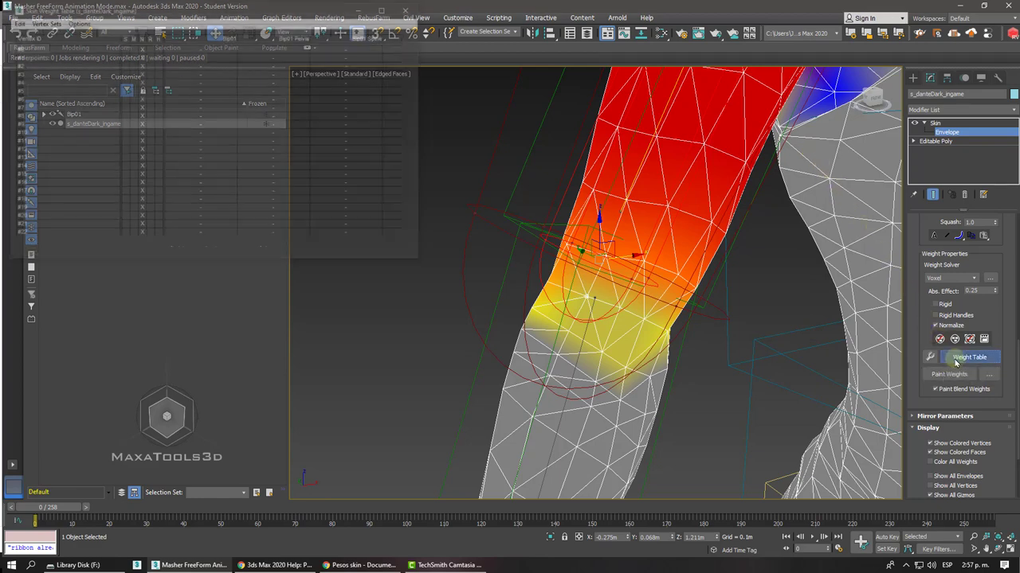
drag(196, 13, 526, 48)
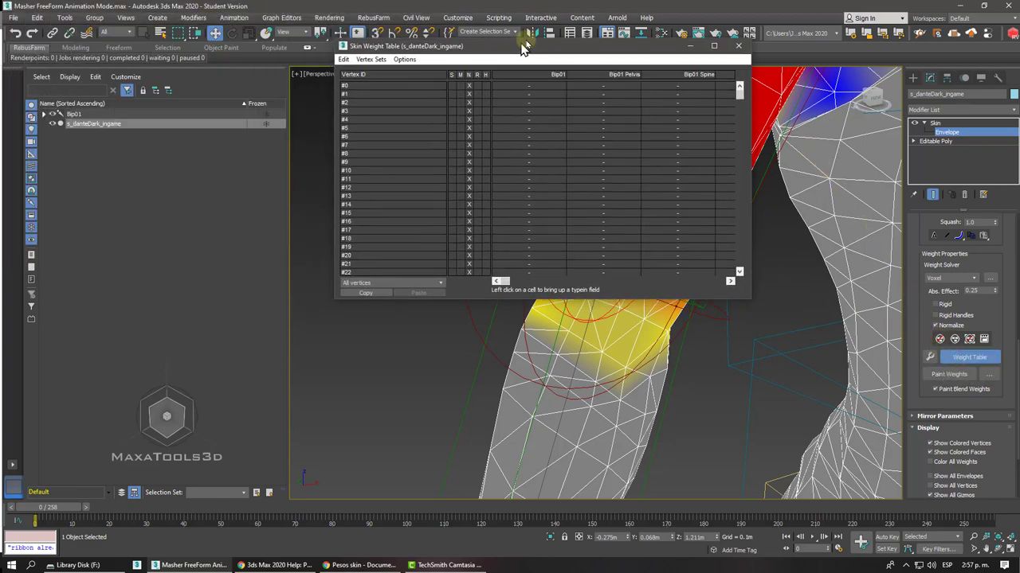
drag(794, 358, 981, 487)
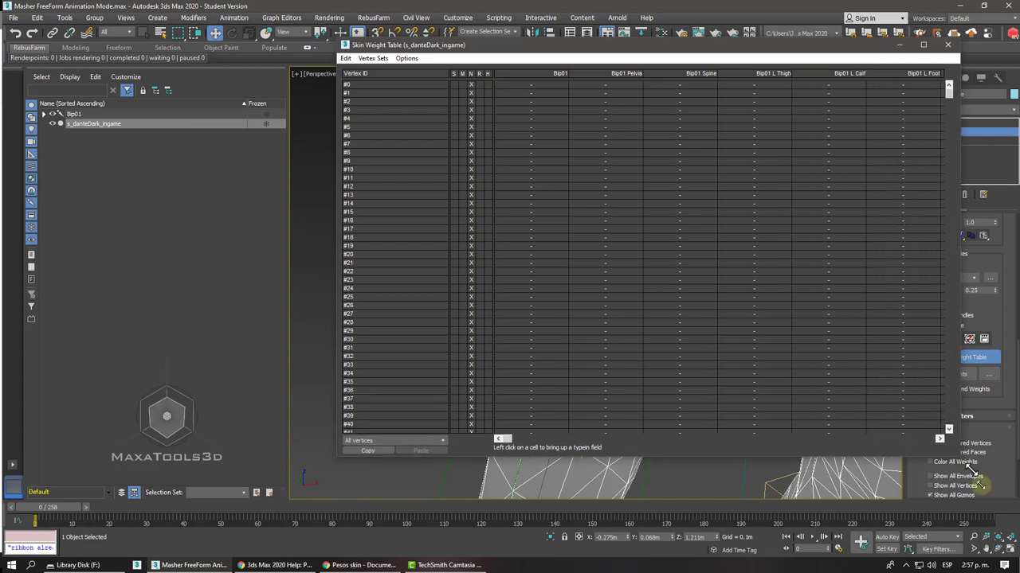
click(956, 45)
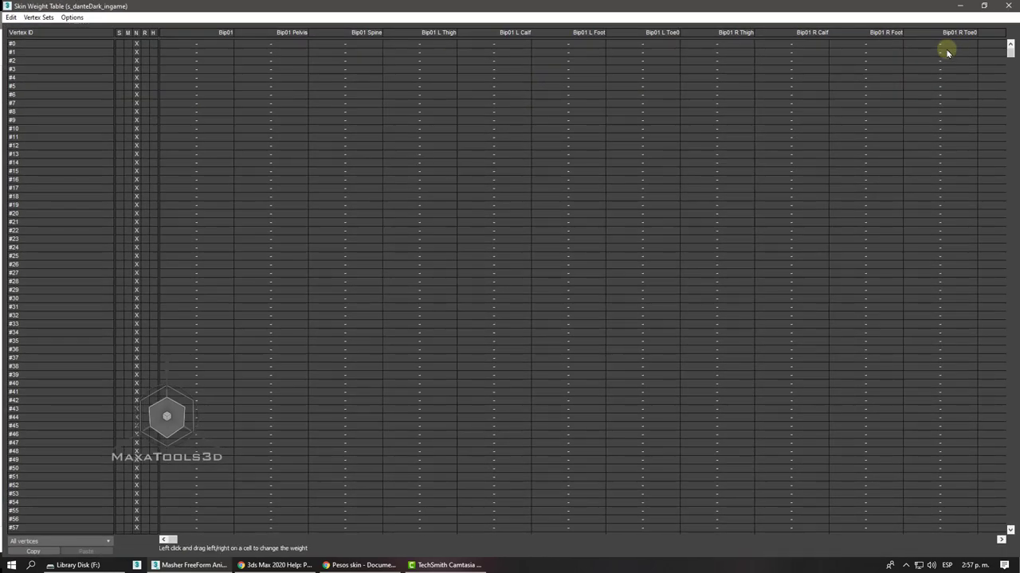
click(33, 44)
Step: Restore the table to a smaller window and frame the whole character
drag(757, 7, 255, 118)
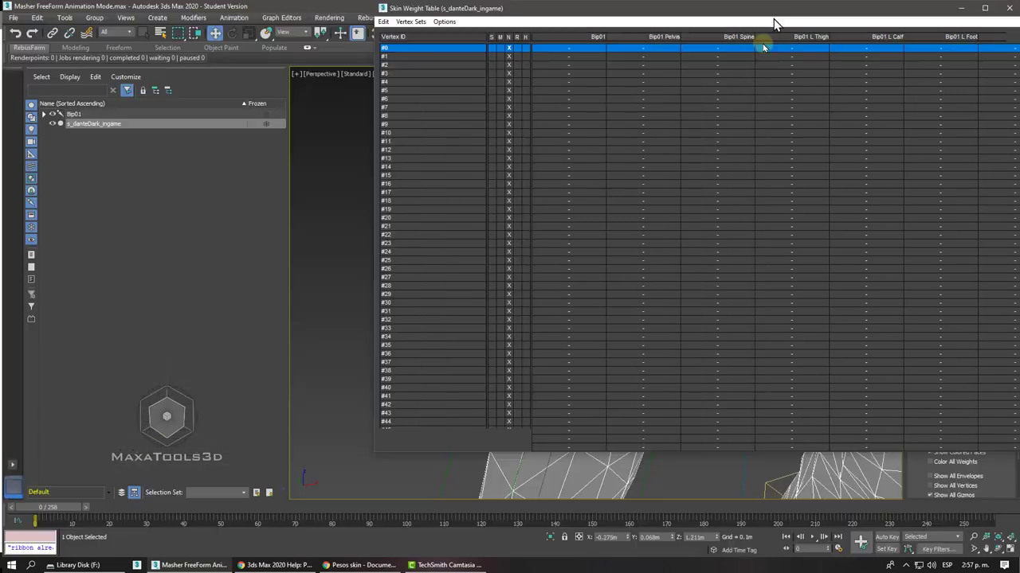
key(z)
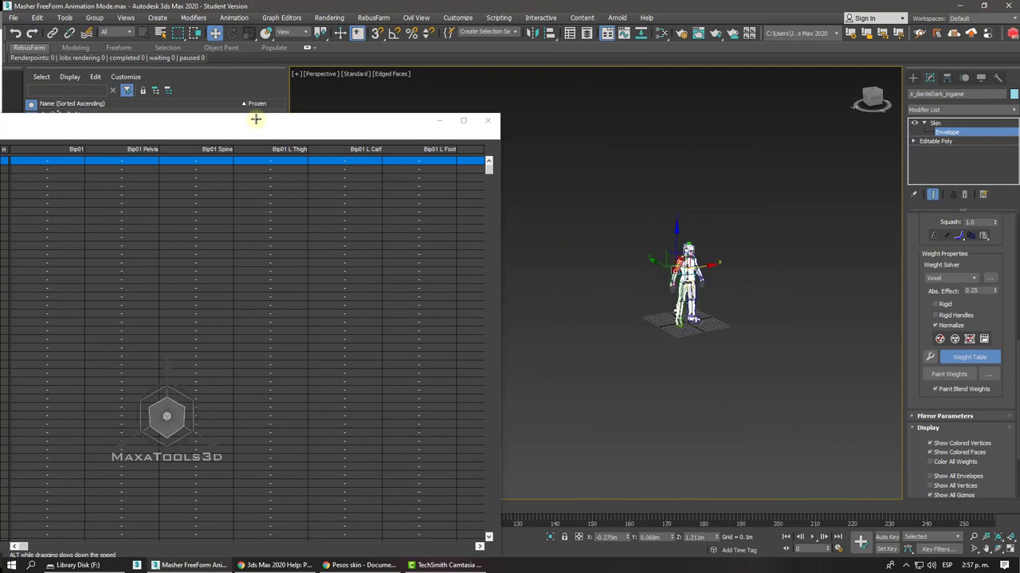
scroll(669, 239, up, 2)
scroll(669, 239, up, 2)
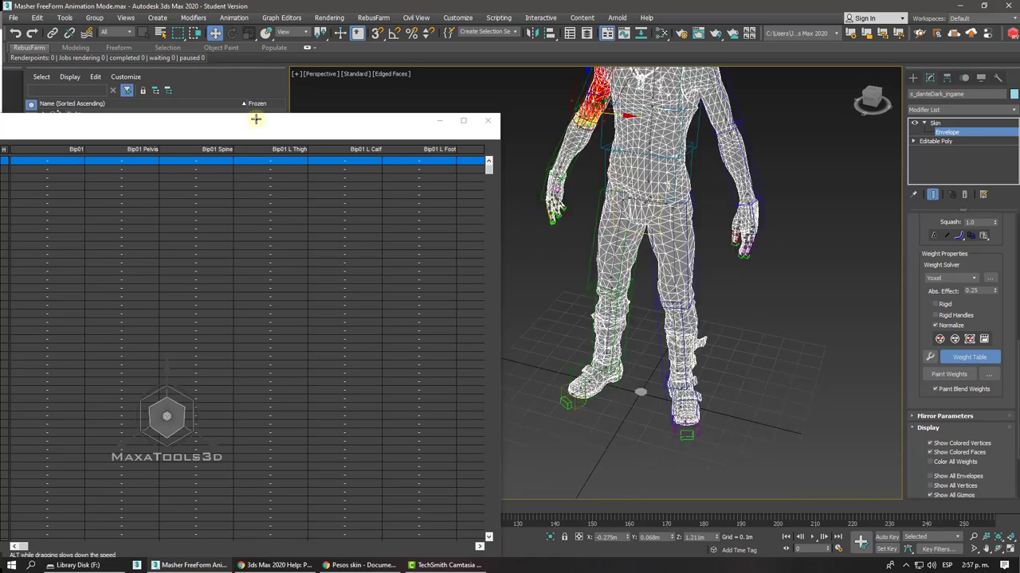
scroll(669, 239, up, 2)
scroll(669, 239, up, 2)
scroll(669, 239, up, 2)
scroll(669, 239, up, 2)
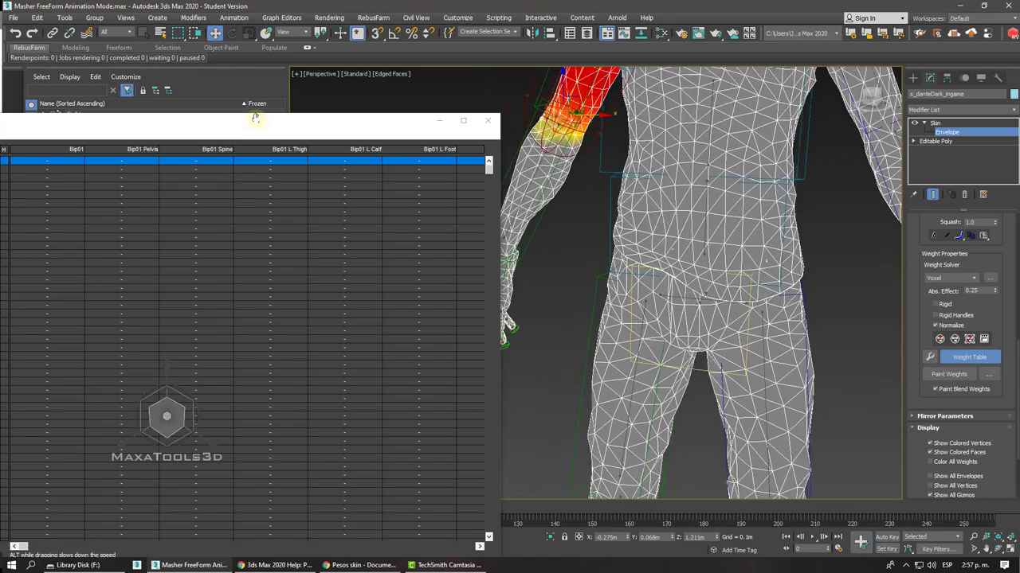
scroll(669, 239, down, 1)
scroll(518, 191, up, 2)
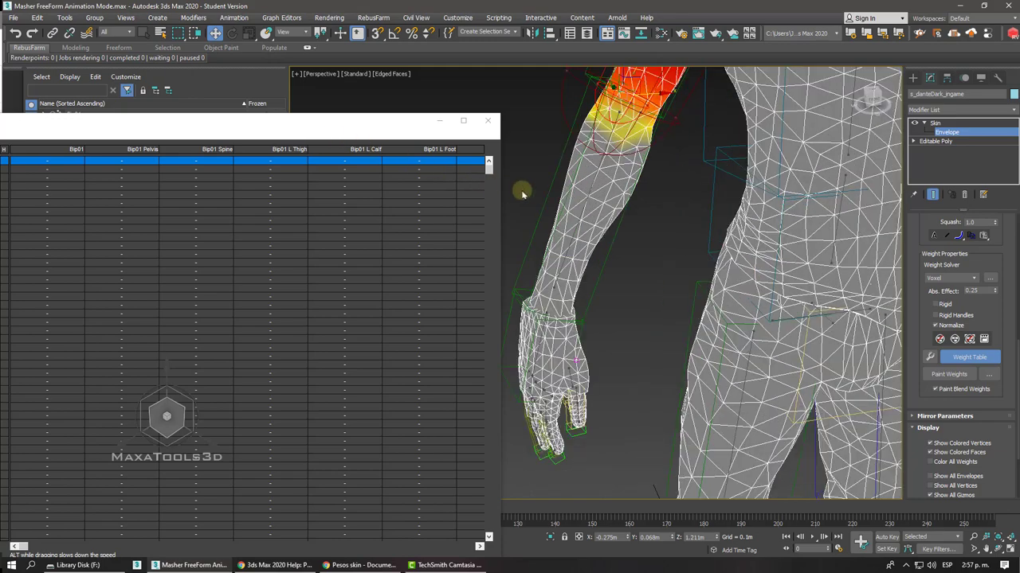
Step: Select the forearm vertices and bring the weight table back over the scene
drag(537, 194, 592, 228)
scroll(592, 229, up, 2)
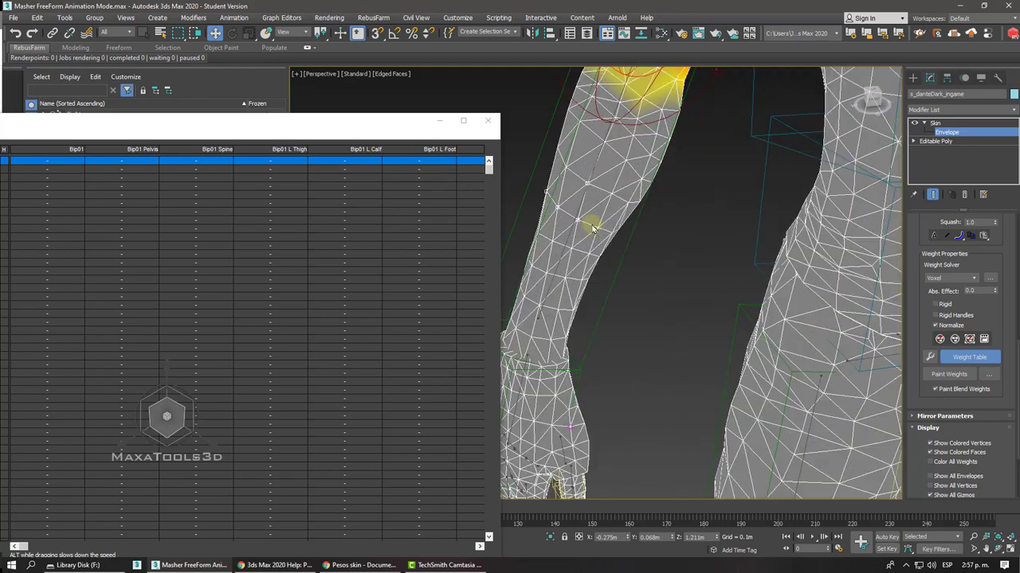
drag(635, 249, 586, 228)
alt+middle_drag(584, 224, 585, 223)
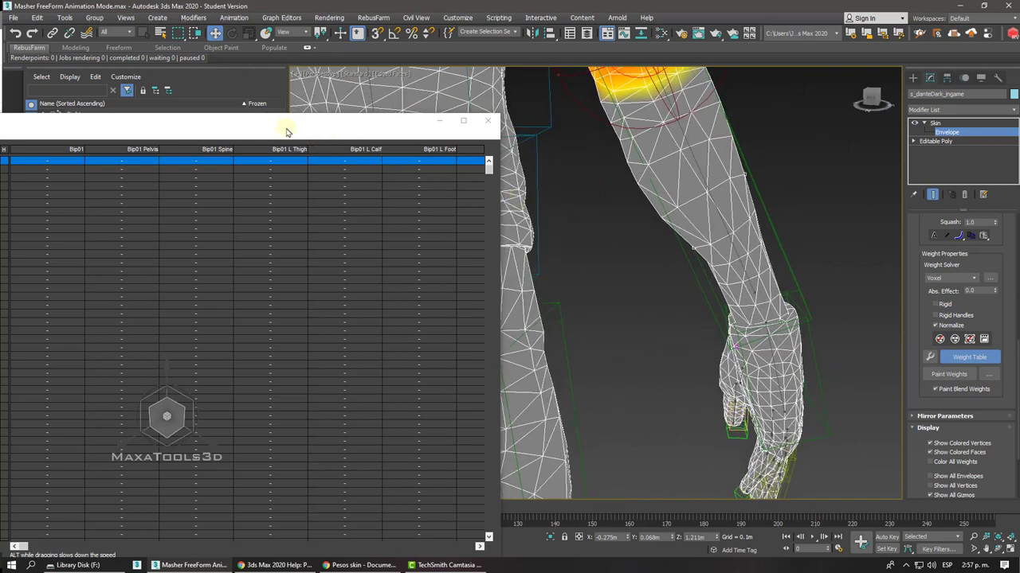
drag(288, 131, 650, 62)
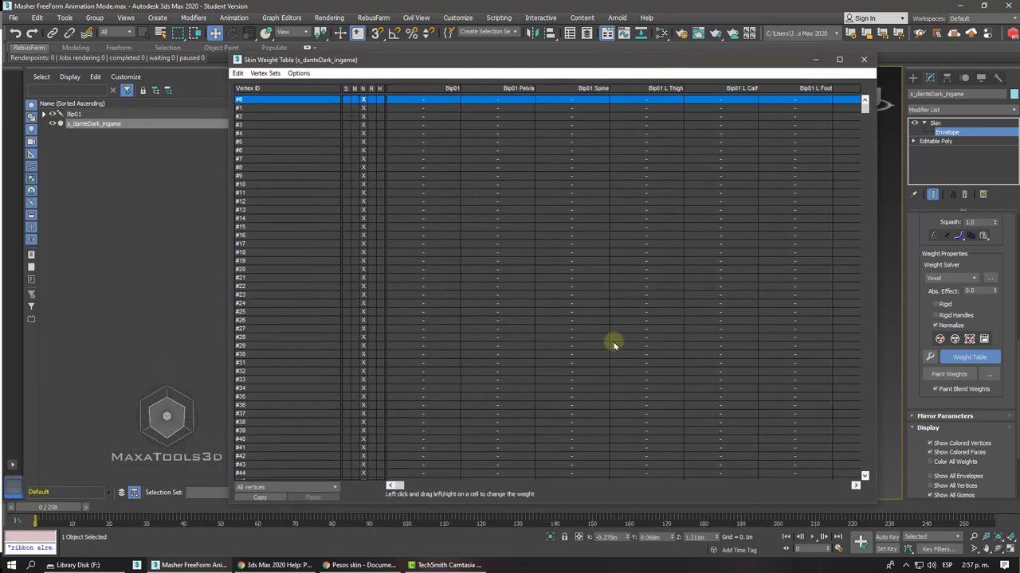
Step: Filter the weight table to Selected Vertices and scroll to the Bip01 R Forearm column
scroll(610, 342, down, 2)
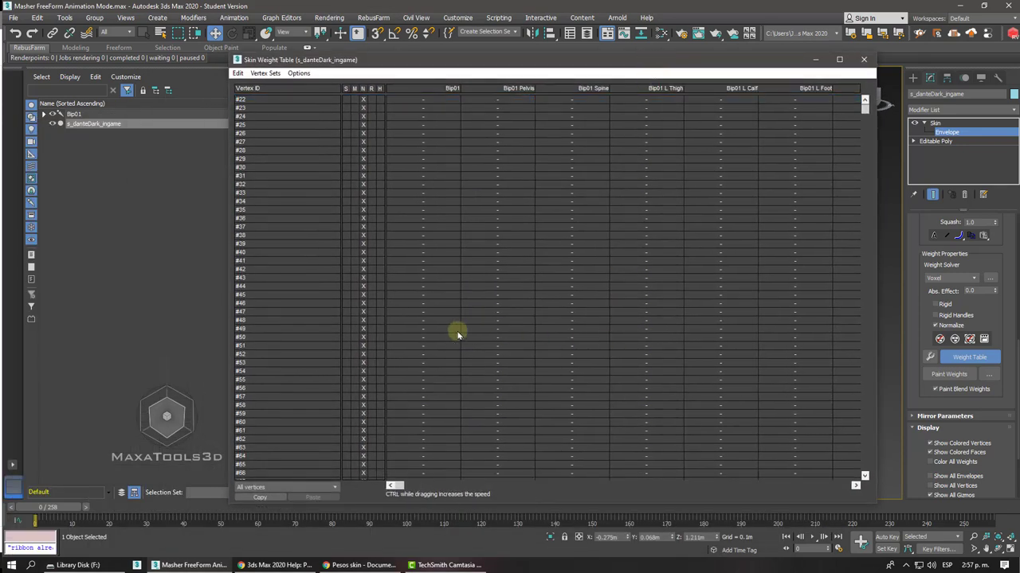
click(334, 488)
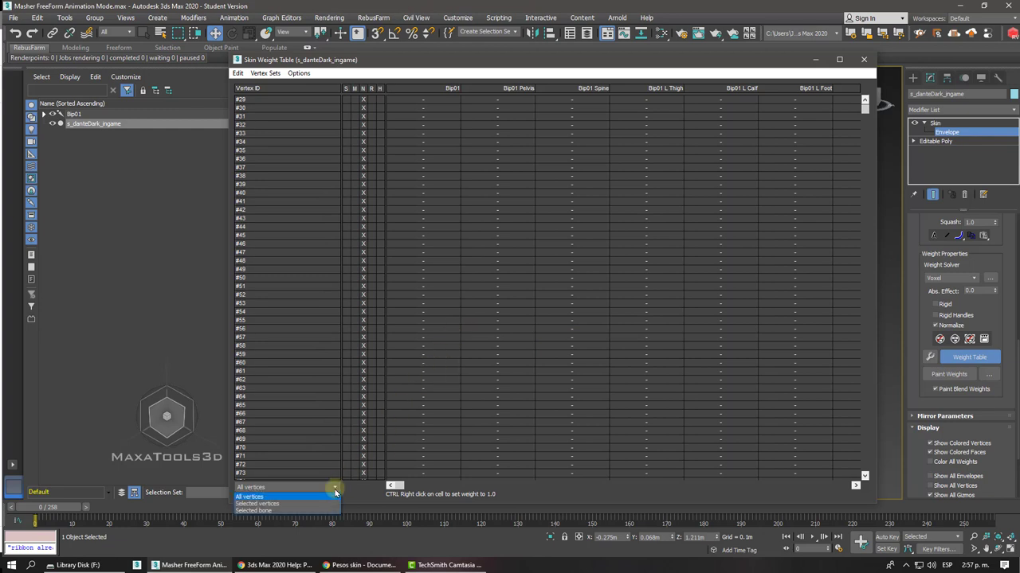
click(277, 504)
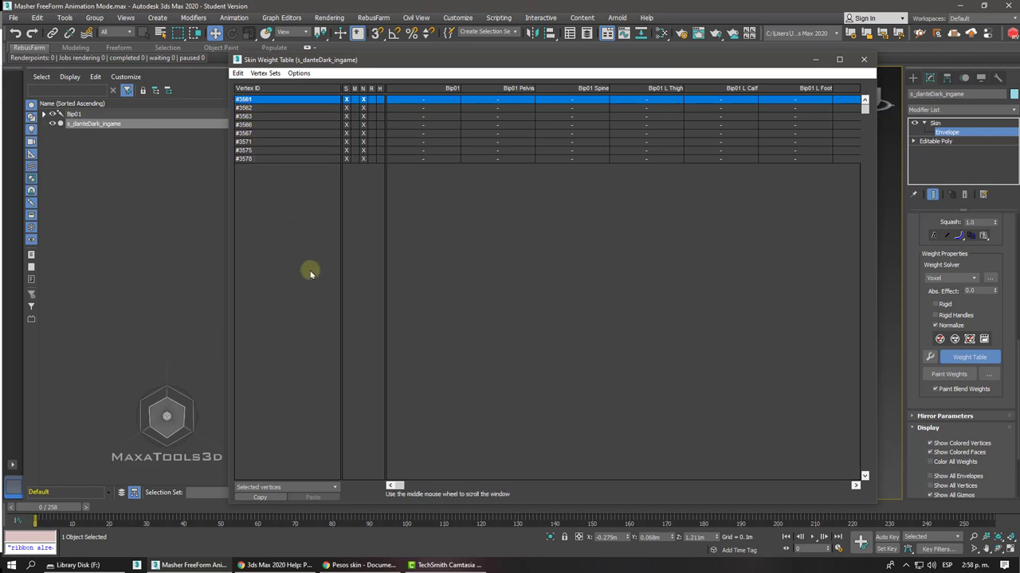
mouse_move(402, 487)
mouse_down()
mouse_move(585, 487)
mouse_move(695, 500)
mouse_move(717, 489)
mouse_up()
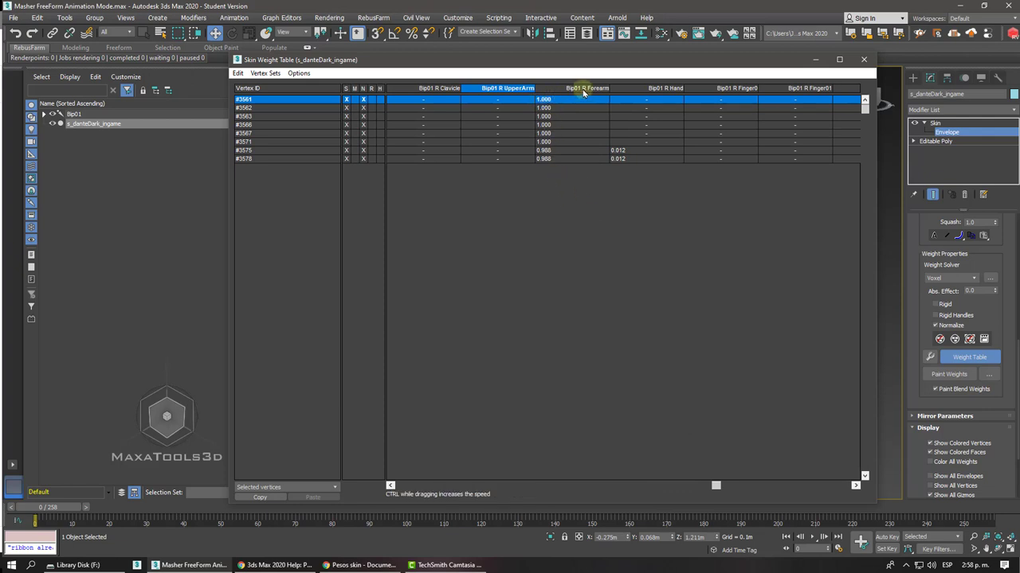
Step: Enter 0 Forearm weight for vertices #3575 and #3578, then close the table
click(638, 150)
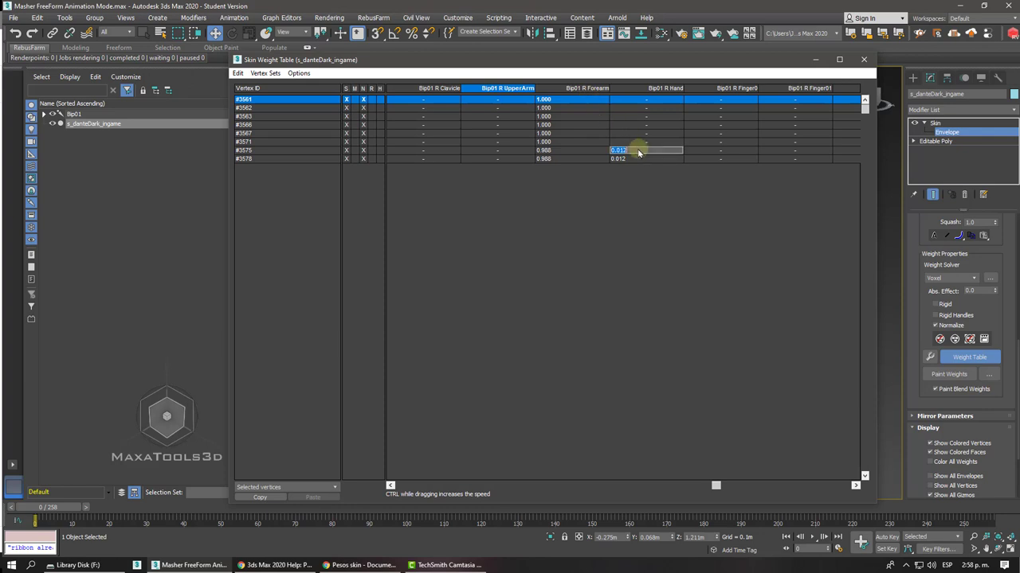
text(0)
key(Return)
click(642, 158)
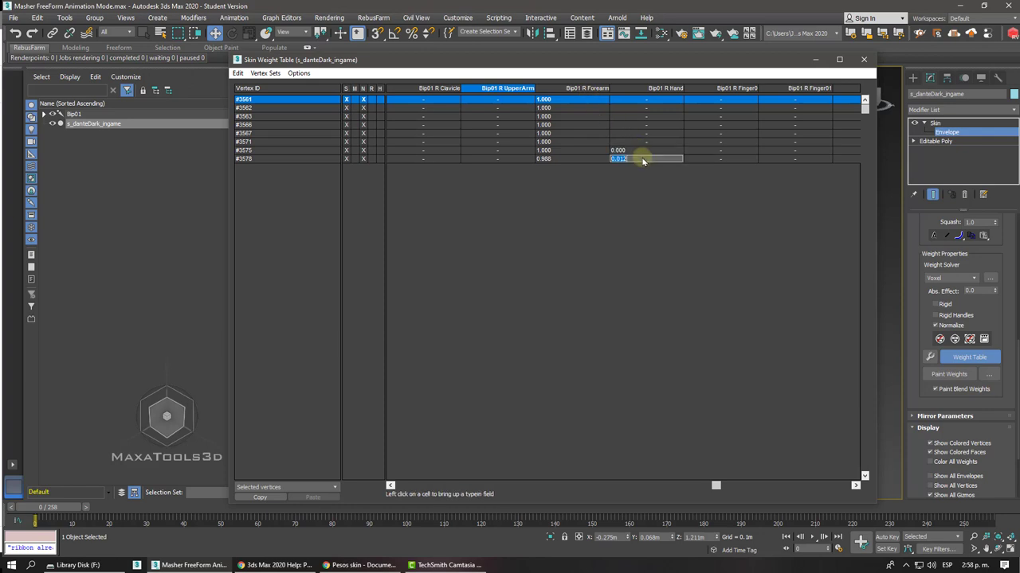
text(0)
key(Return)
click(619, 150)
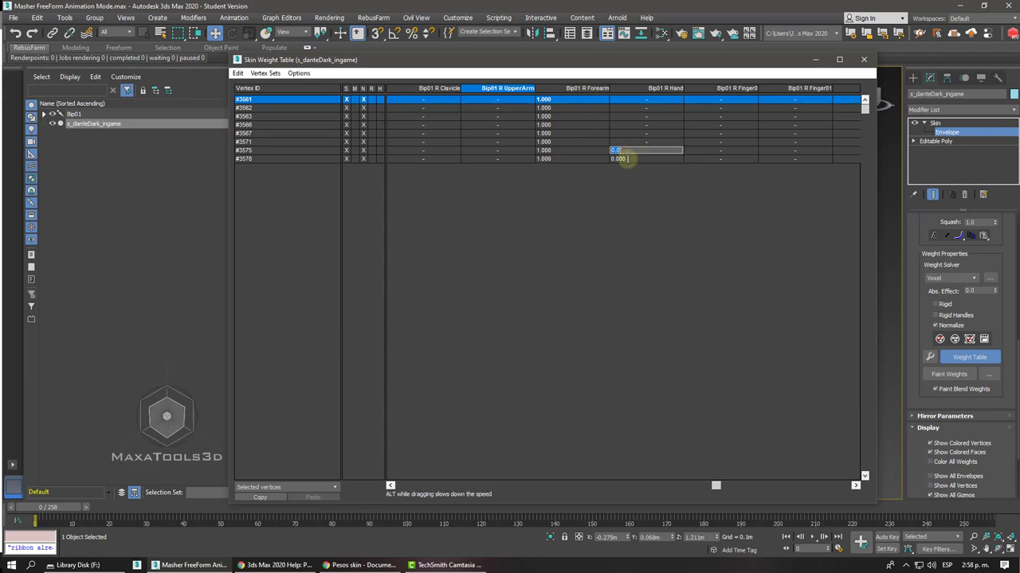
click(648, 193)
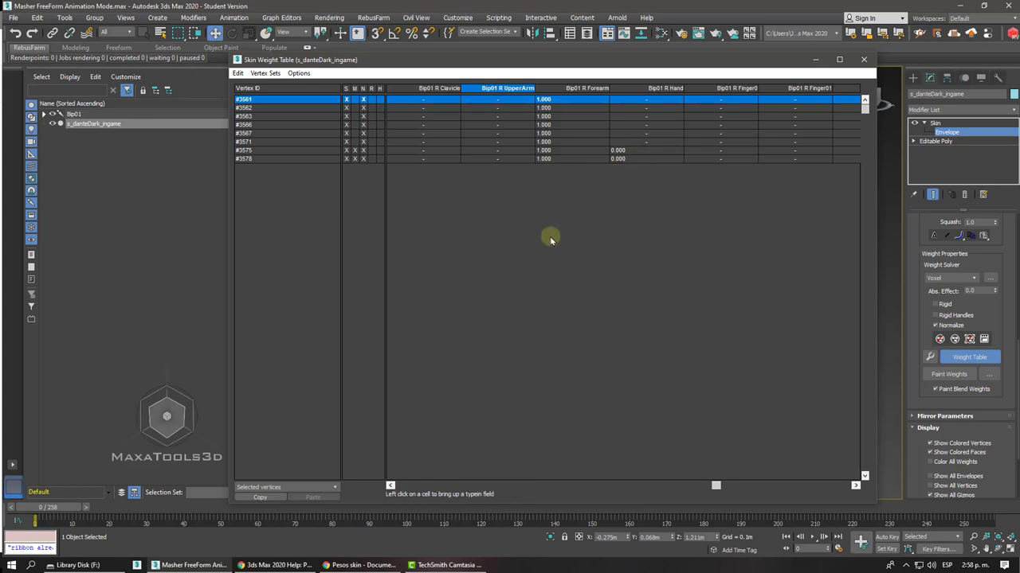
click(863, 59)
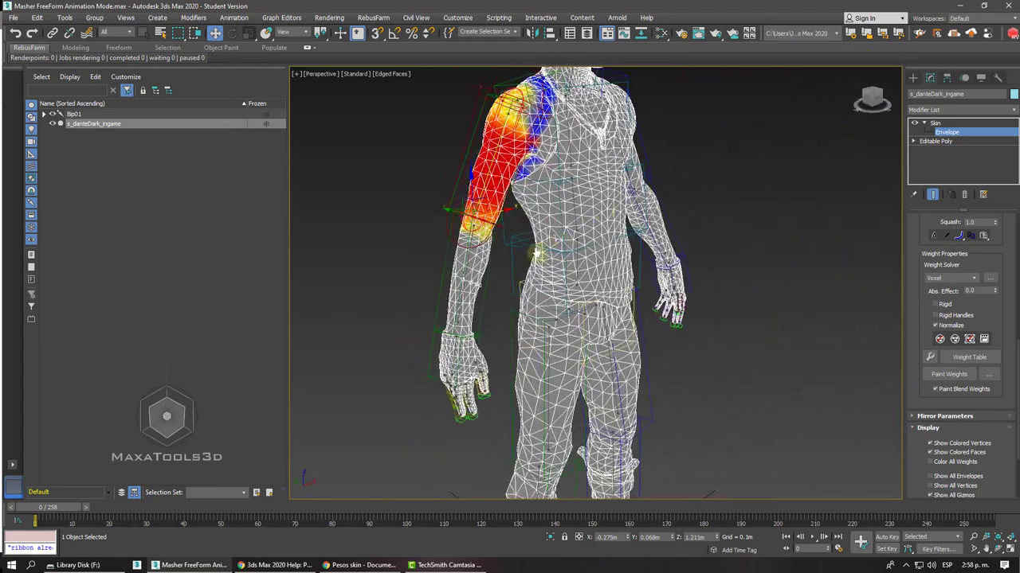
Step: Select and deselect the chest envelope while orbiting to a front view of the torso
scroll(508, 271, up, 3)
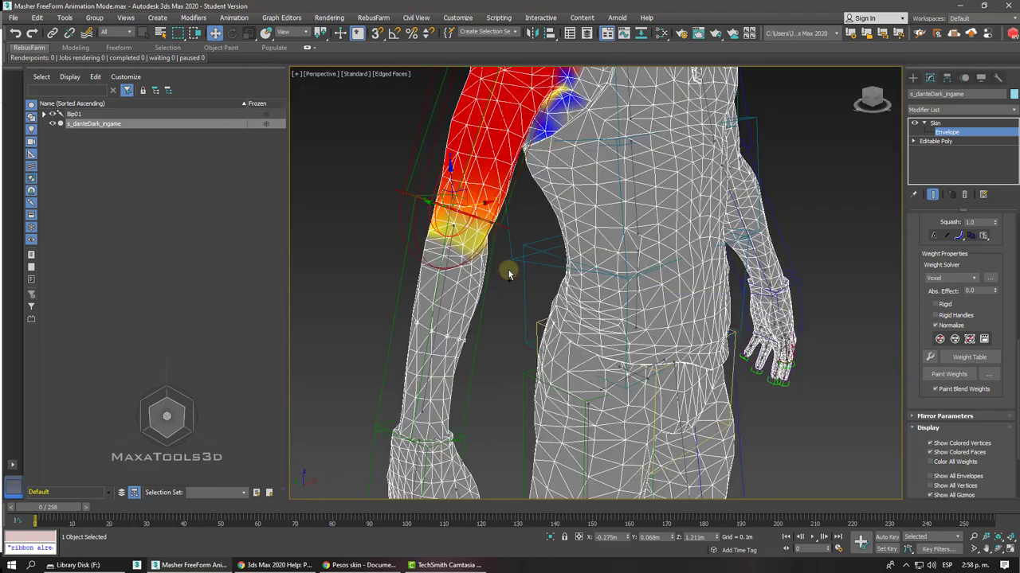
click(509, 272)
scroll(508, 272, down, 1)
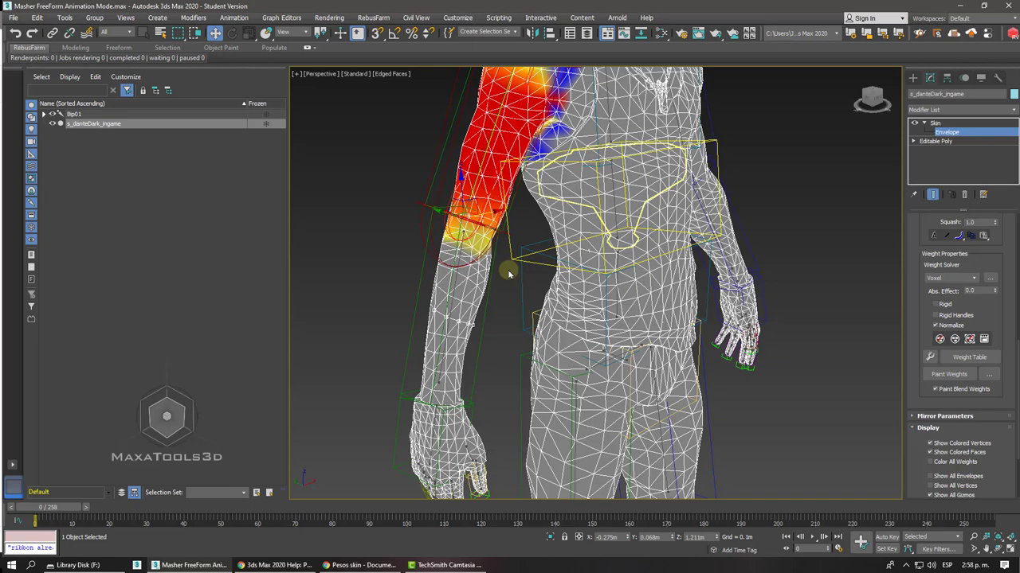
scroll(508, 271, up, 1)
click(509, 272)
scroll(508, 271, down, 2)
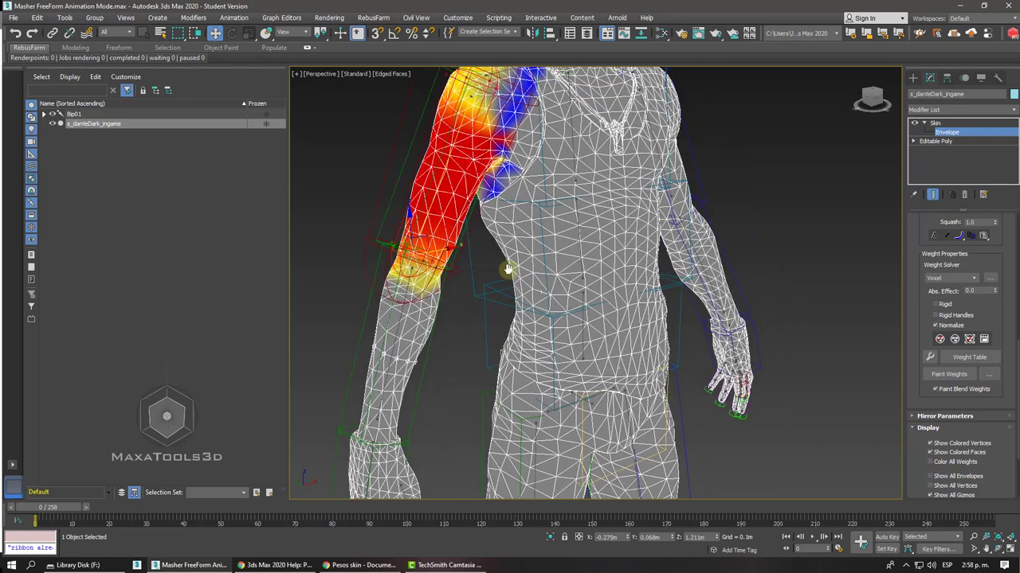
mouse_move(510, 268)
alt+middle_down()
mouse_move(611, 267)
mouse_move(693, 285)
alt+middle_up()
scroll(613, 267, down, 1)
scroll(649, 281, up, 2)
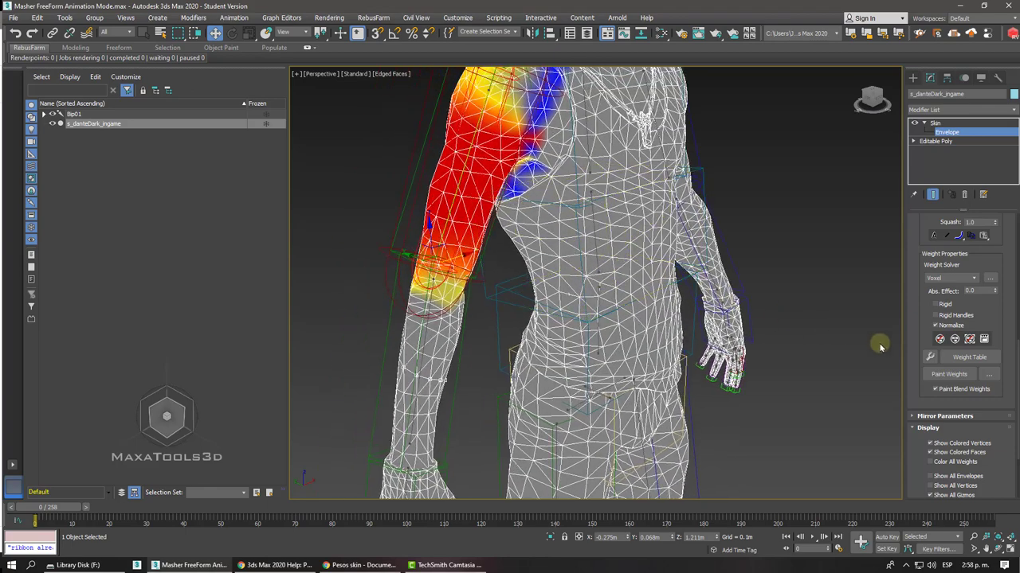
Step: Briefly show and dismiss the Weight Tool, then return to the Skin modifier level
click(930, 357)
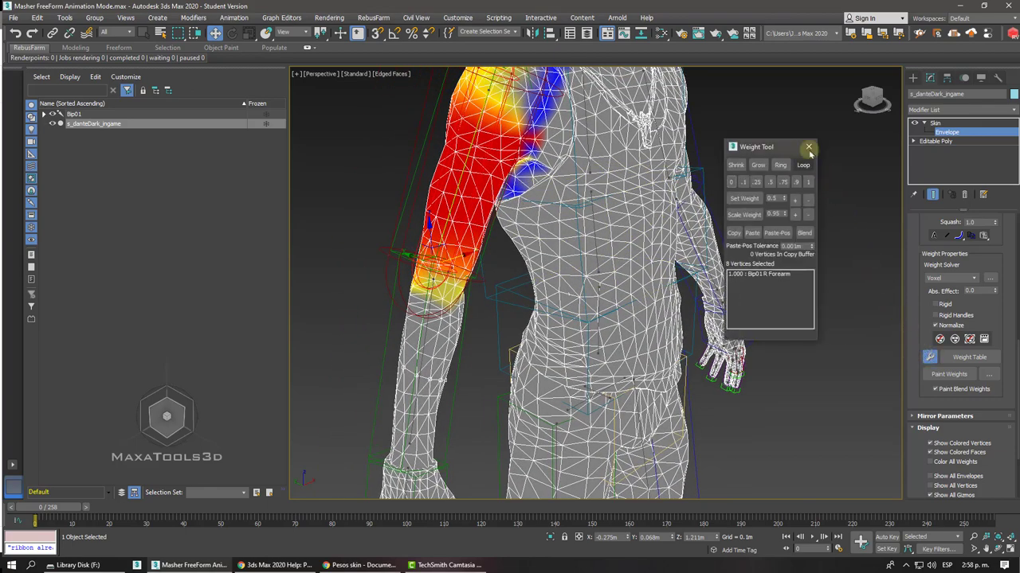
click(808, 148)
alt+middle_drag(807, 149, 805, 145)
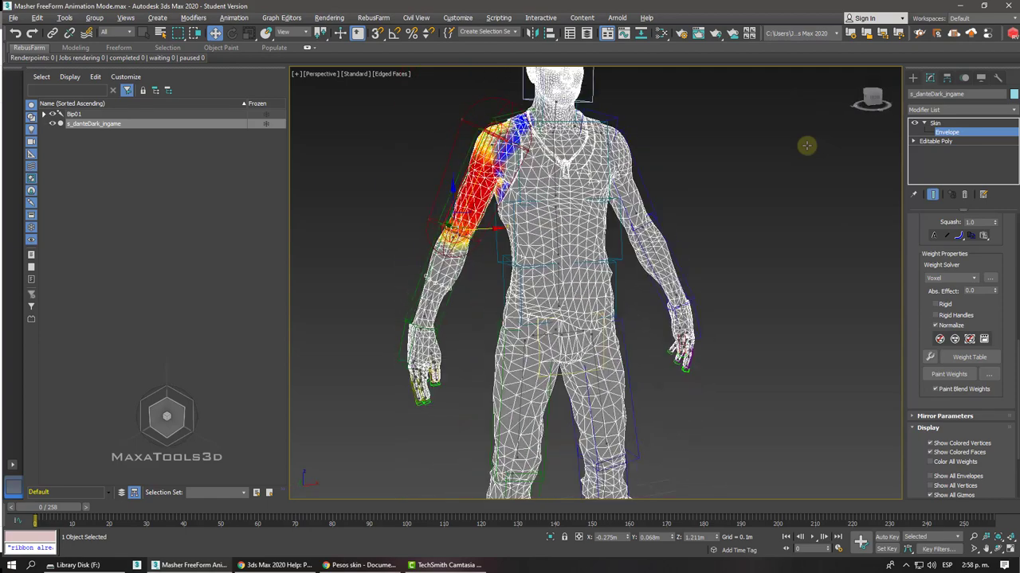
click(936, 123)
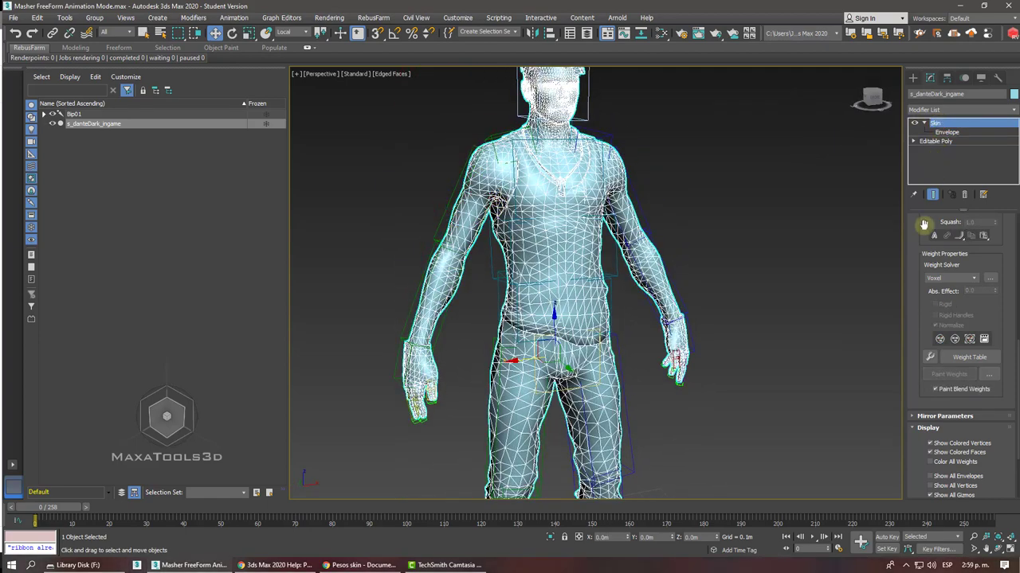
Step: Turn off Edged Faces, re-enter Envelope mode, and orbit to a three-quarter view of the upper arm
scroll(920, 297, up, 3)
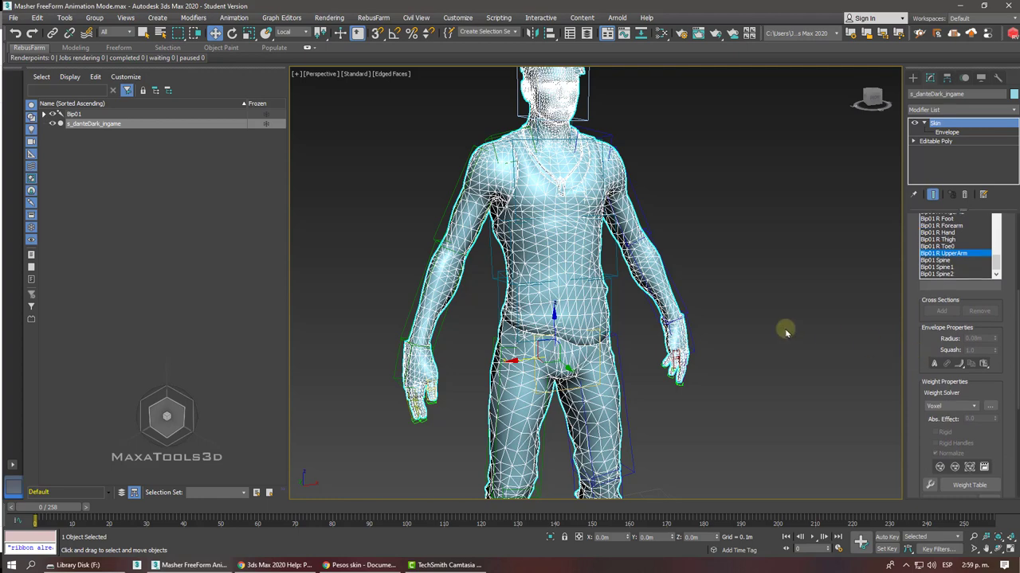
key(F4)
alt+middle_drag(596, 292, 692, 282)
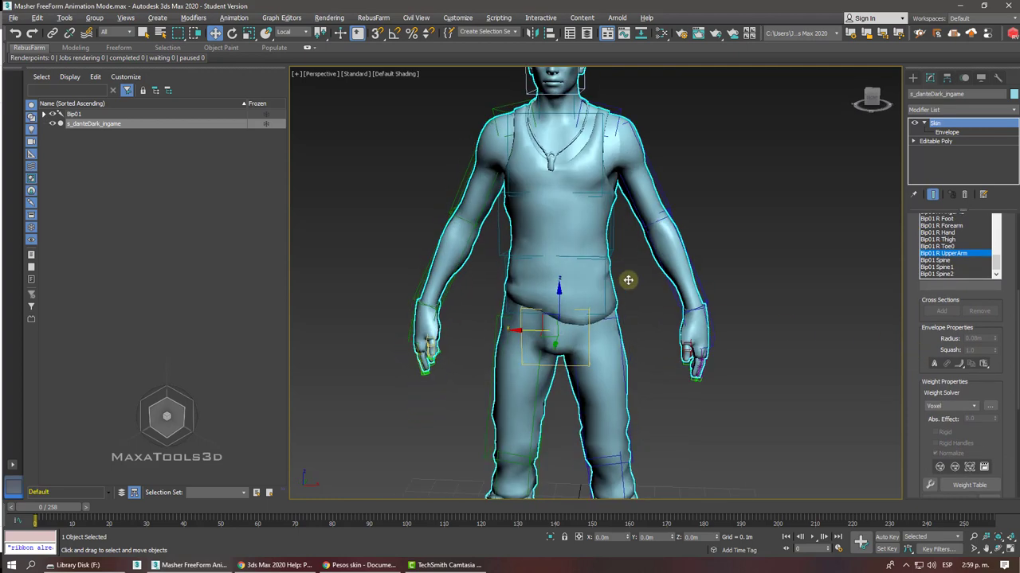
click(946, 131)
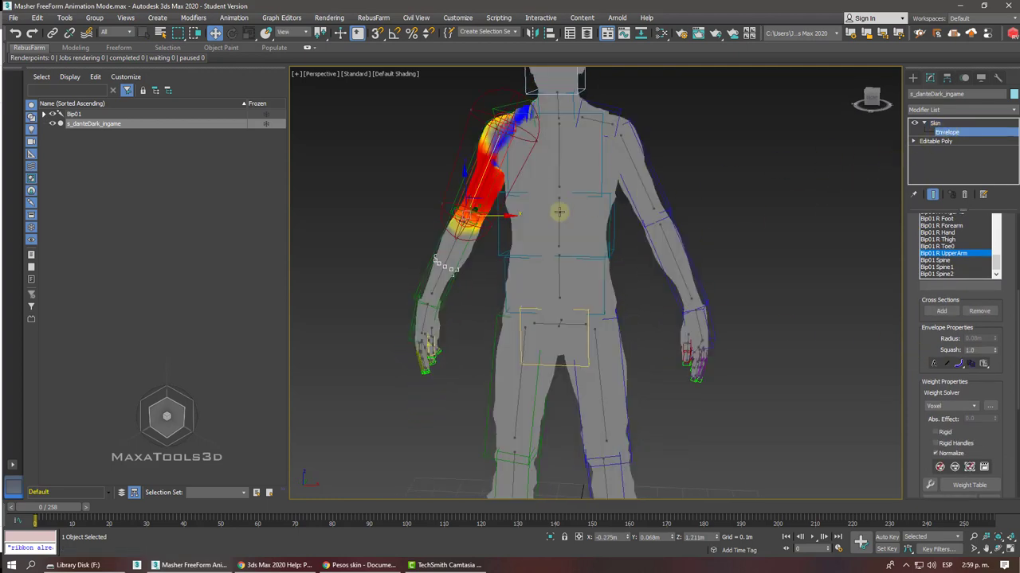
scroll(547, 218, up, 2)
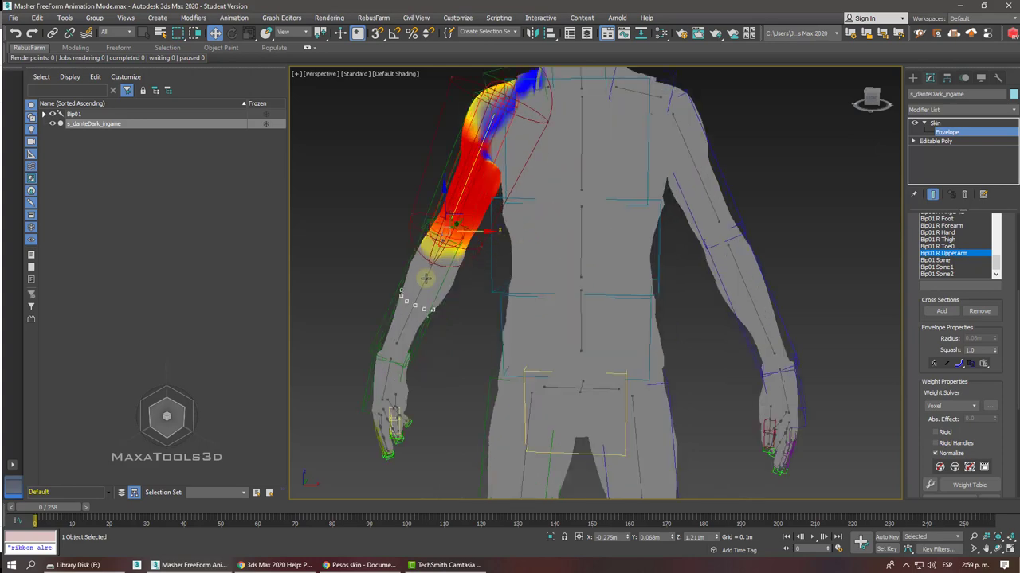
alt+middle_drag(425, 278, 568, 255)
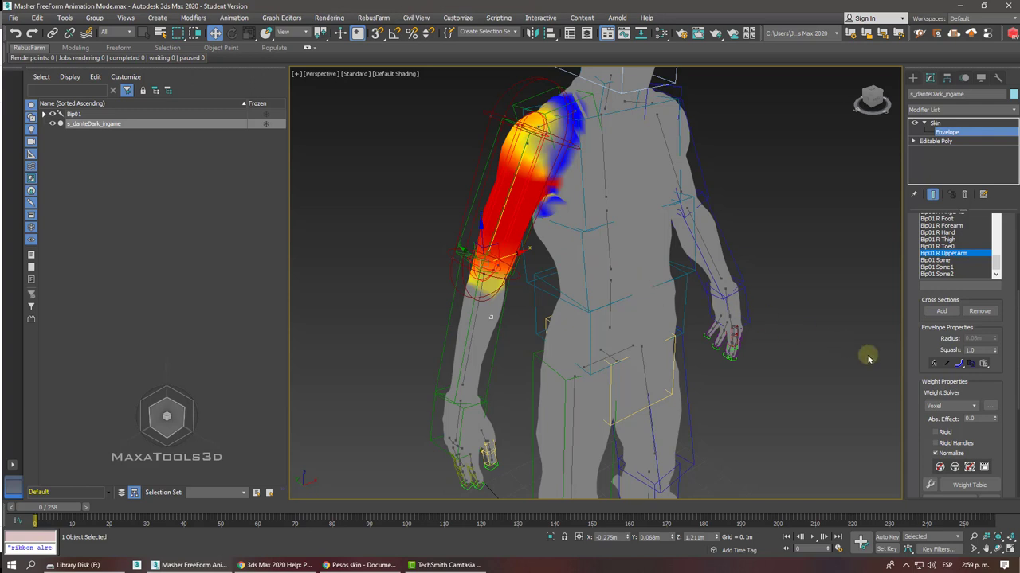
drag(916, 370, 914, 207)
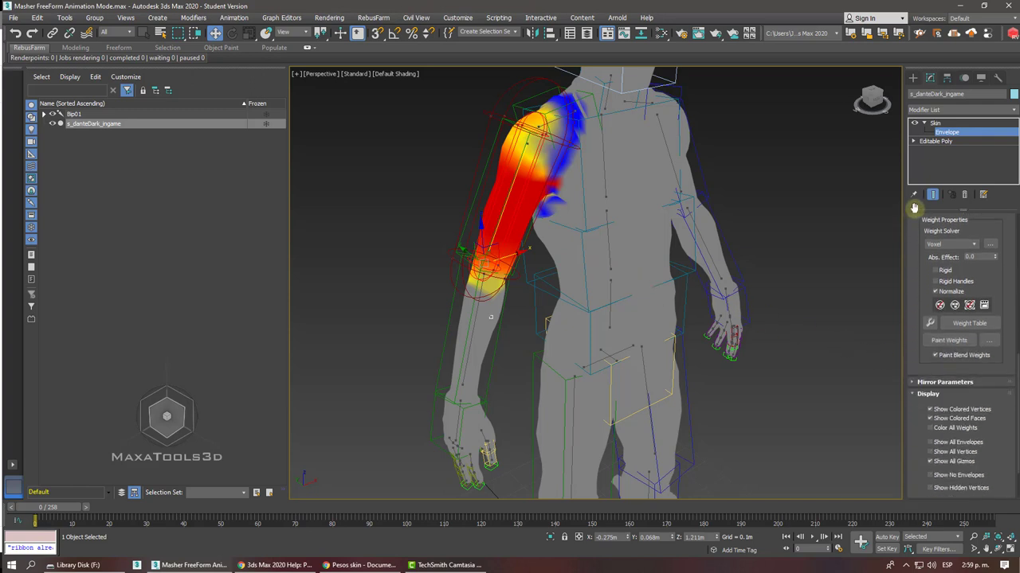
Step: Paint the shoulder and below the elbow to lower UpperArm weight, then toggle Paint Weights off and on
click(949, 340)
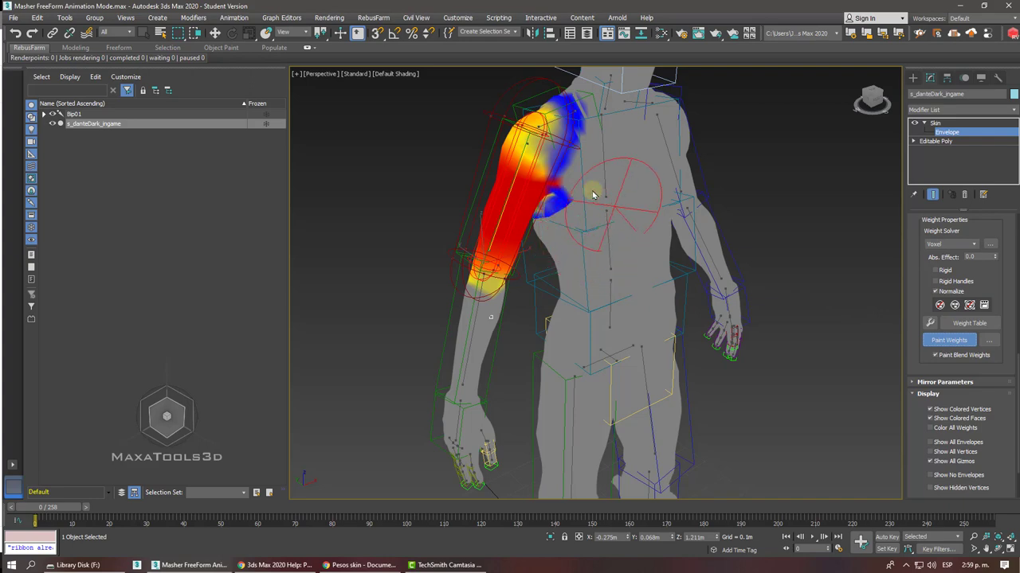
drag(593, 194, 550, 159)
scroll(510, 239, up, 2)
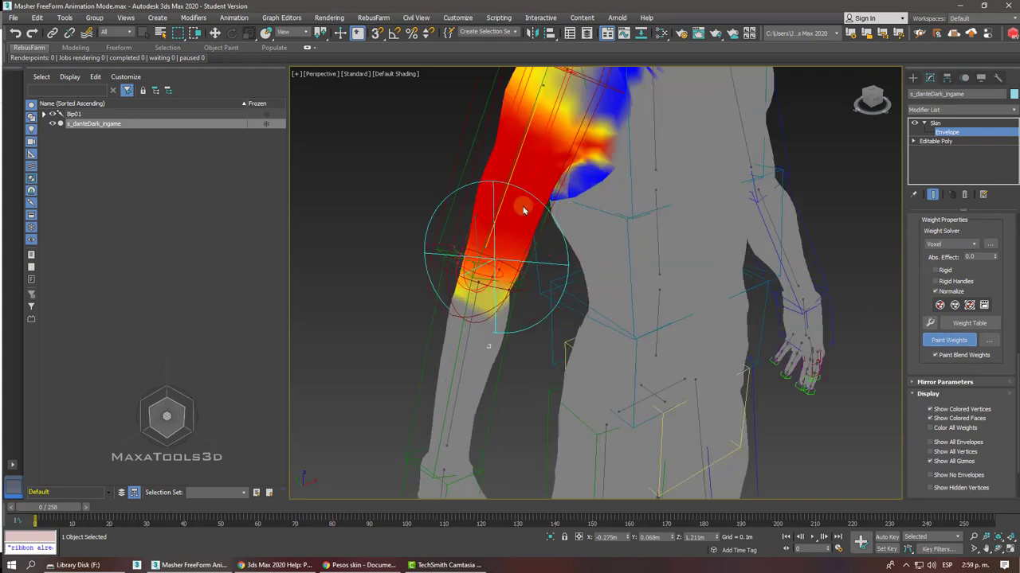
scroll(470, 263, up, 2)
drag(467, 263, 489, 279)
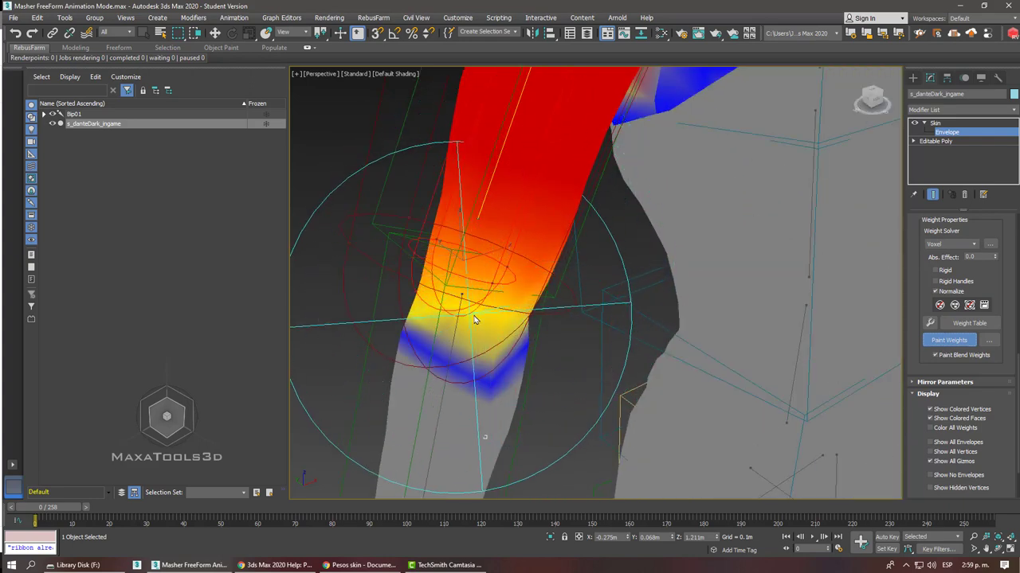
drag(474, 320, 481, 414)
mouse_move(482, 414)
alt+middle_down()
mouse_move(528, 289)
mouse_move(472, 319)
mouse_move(486, 311)
alt+middle_up()
click(936, 344)
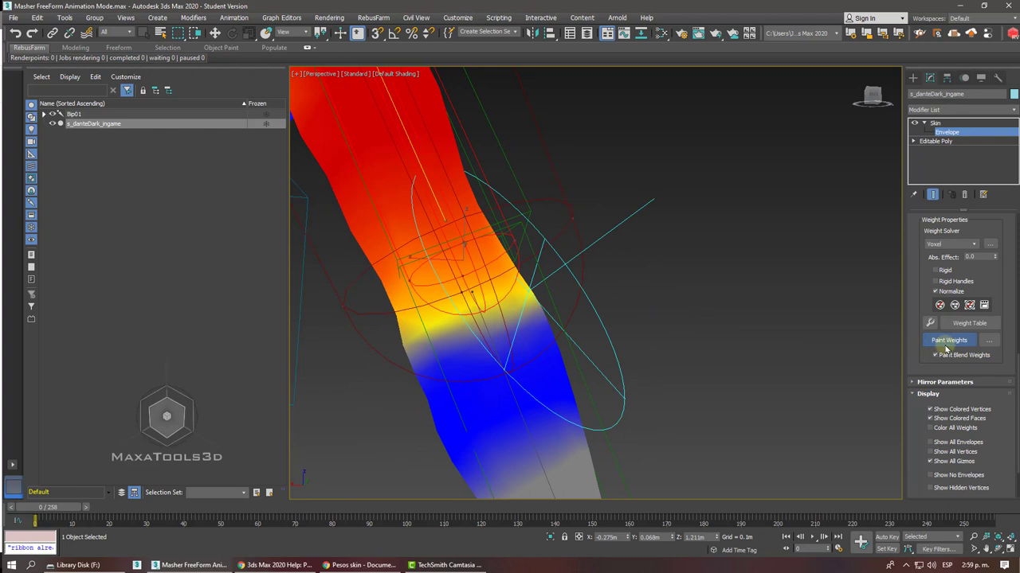
click(946, 344)
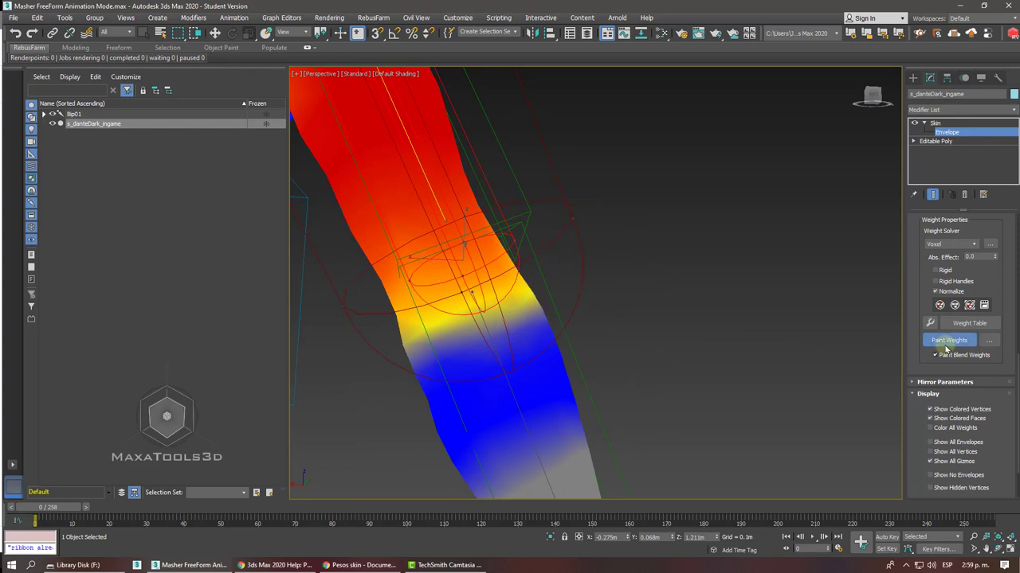
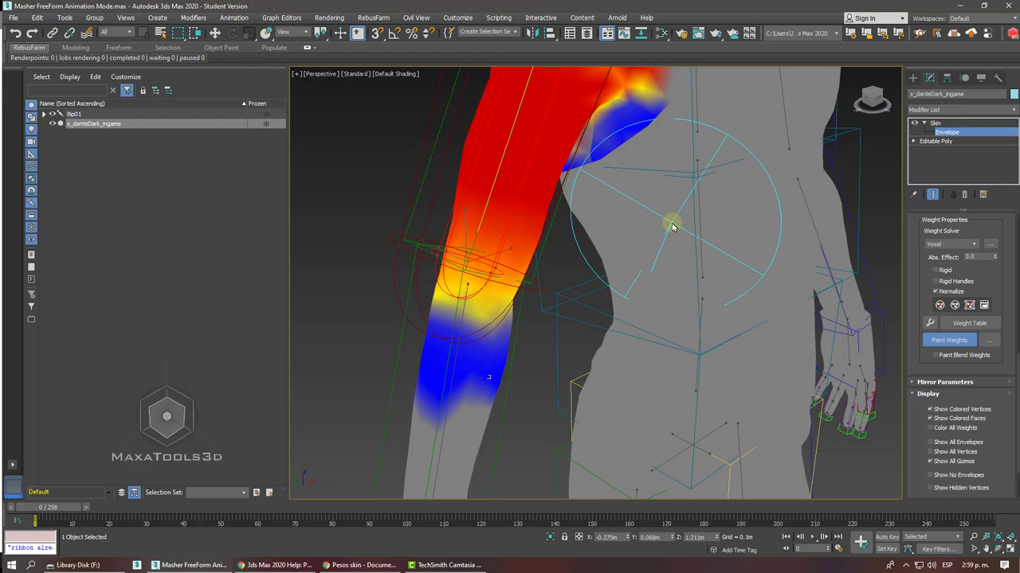
Step: Shrink the paint brush and paint right upper-arm weight toward the elbow, undoing the poor strokes
mouse_move(671, 227)
ctrl+shift+mouse_down()
mouse_move(668, 287)
mouse_move(658, 250)
mouse_move(660, 293)
ctrl+shift+mouse_up()
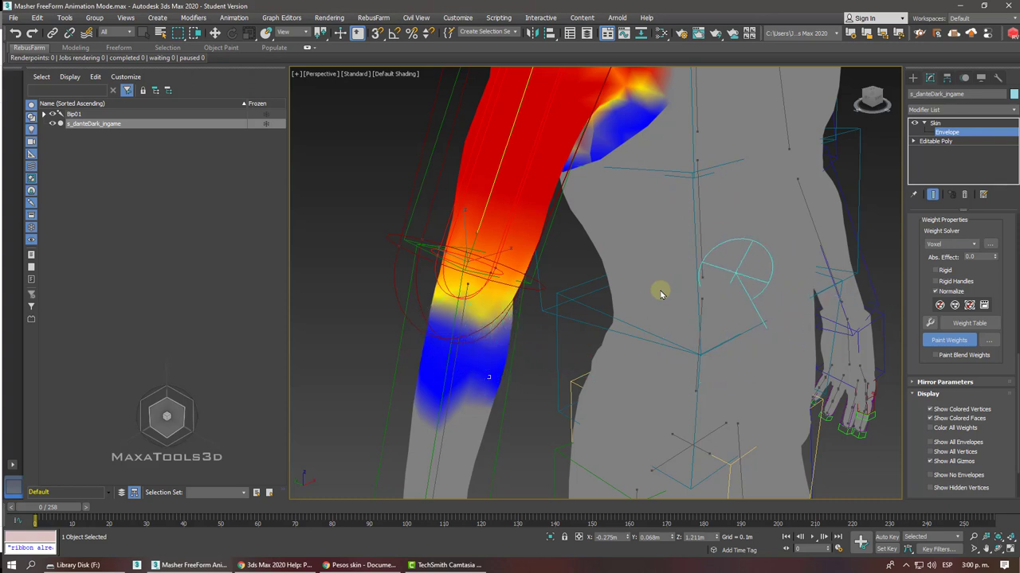
alt+middle_drag(660, 293, 660, 293)
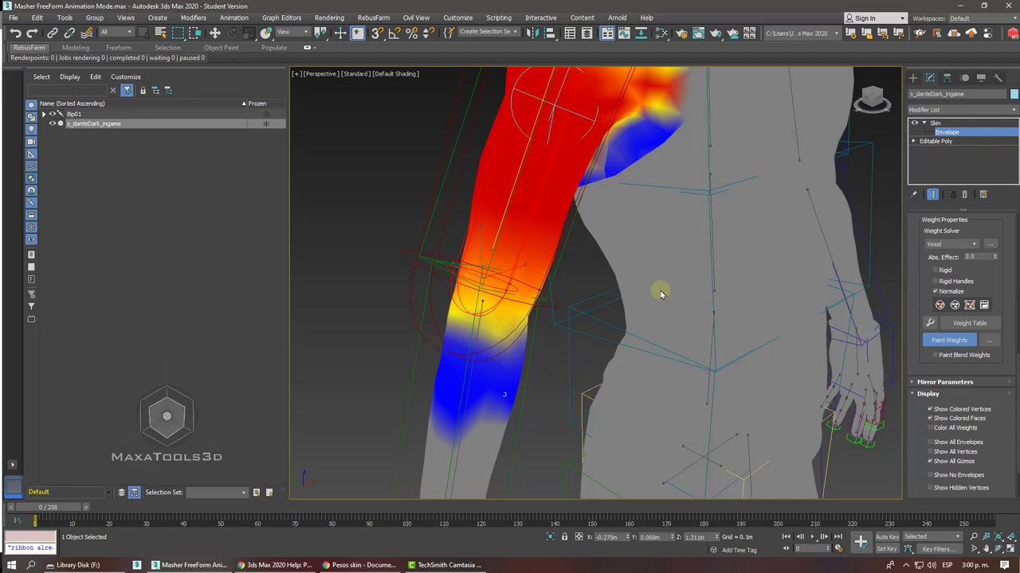
middle_drag(659, 293, 660, 294)
scroll(660, 294, down, 2)
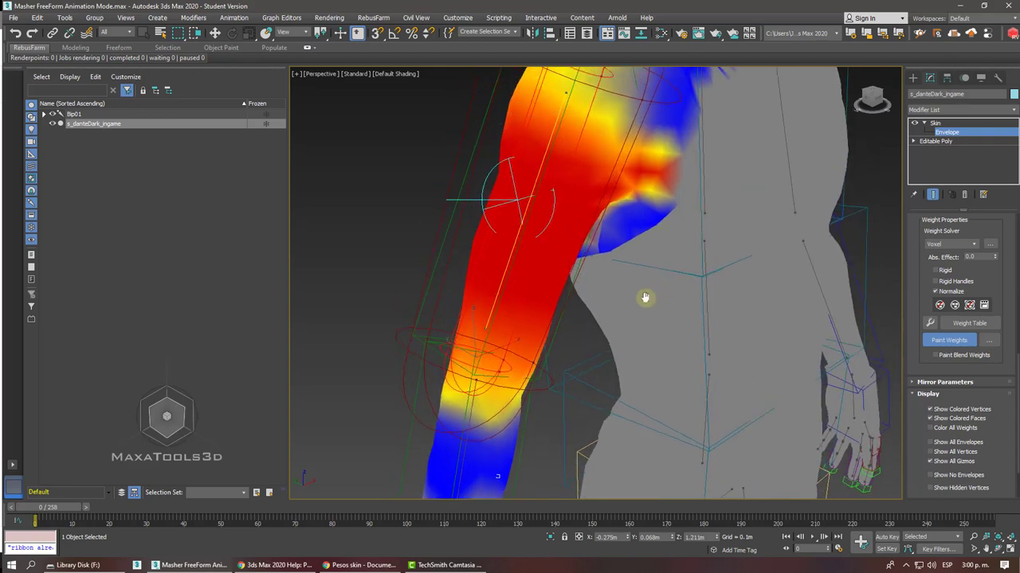
scroll(646, 295, down, 2)
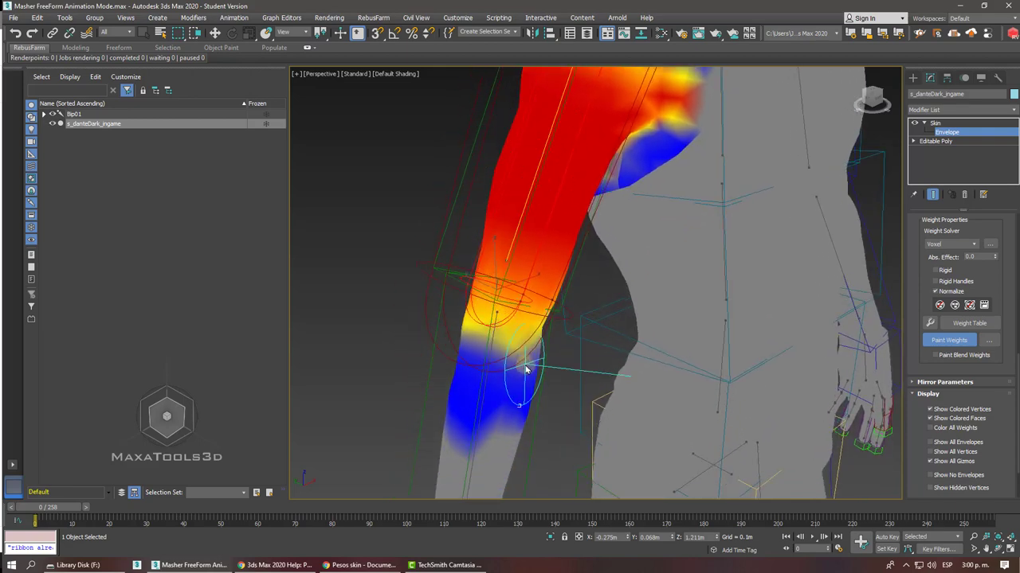
mouse_move(525, 369)
mouse_down()
mouse_move(483, 325)
mouse_move(524, 334)
mouse_move(489, 387)
mouse_move(480, 335)
mouse_move(502, 335)
mouse_up()
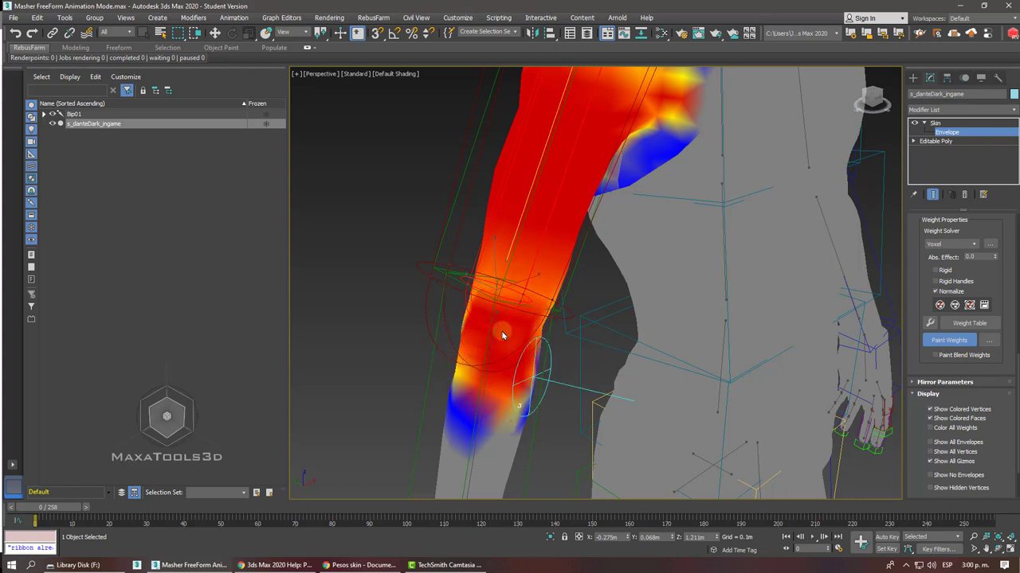
key(ctrl+z)
drag(517, 386, 522, 397)
key(ctrl+z)
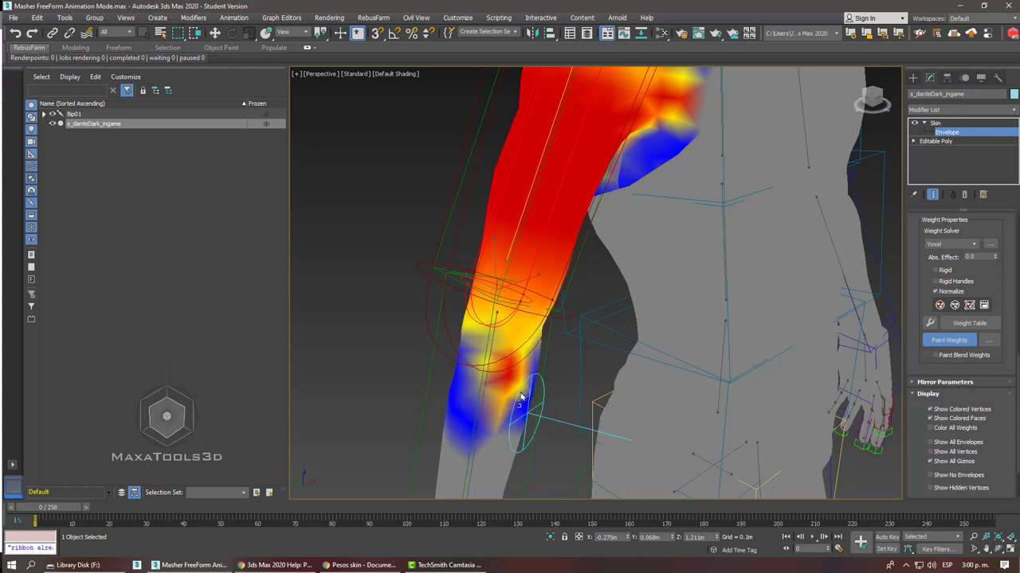
key(ctrl+z)
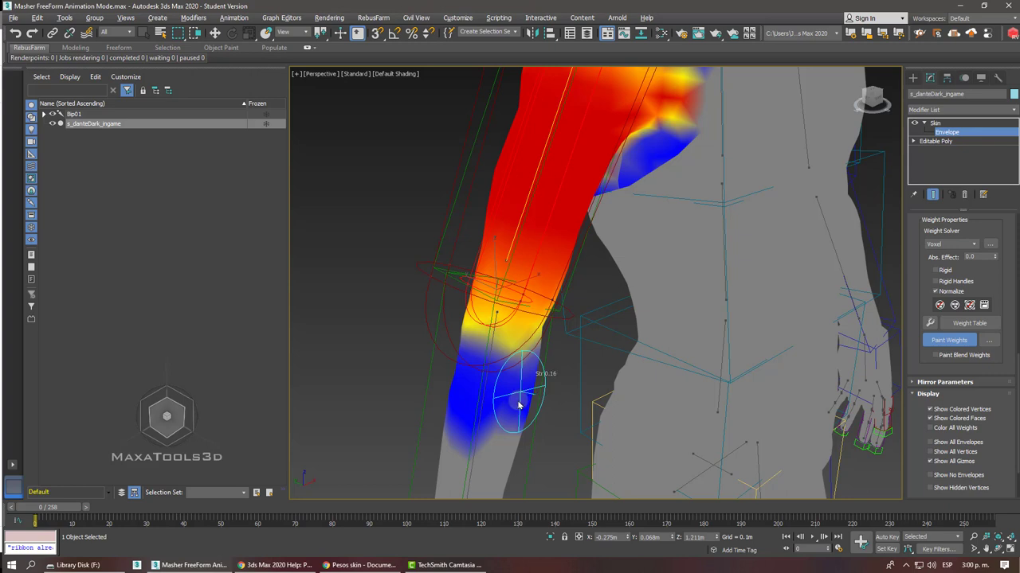
Step: Repaint and blend upper-arm weight around the elbow, leaving a small weight spot on the torso
mouse_move(512, 370)
mouse_down()
mouse_move(493, 383)
mouse_move(452, 362)
mouse_up()
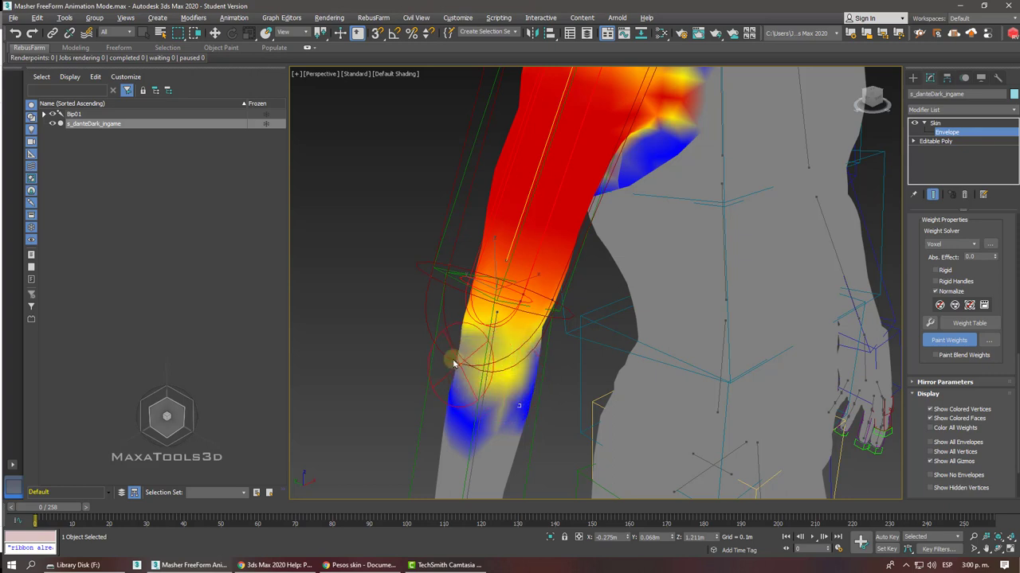
alt+middle_drag(452, 363, 470, 359)
drag(470, 359, 541, 360)
alt+middle_drag(541, 359, 539, 357)
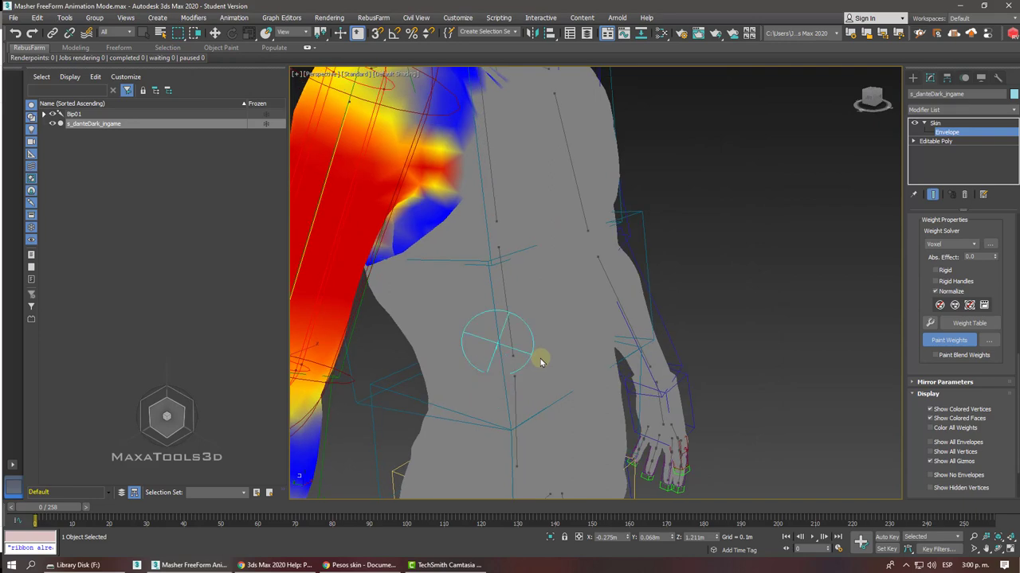
click(528, 317)
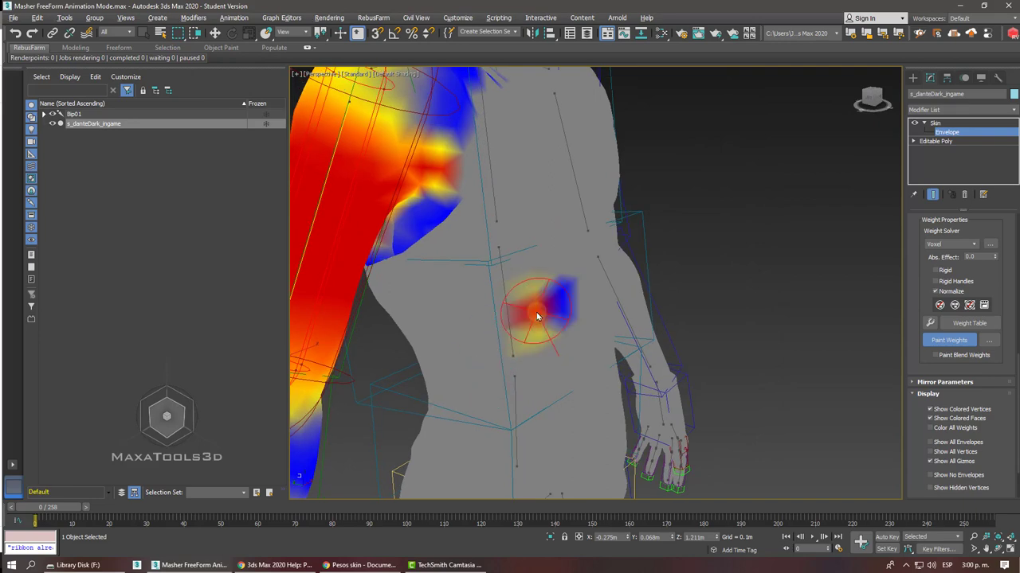
scroll(606, 286, down, 5)
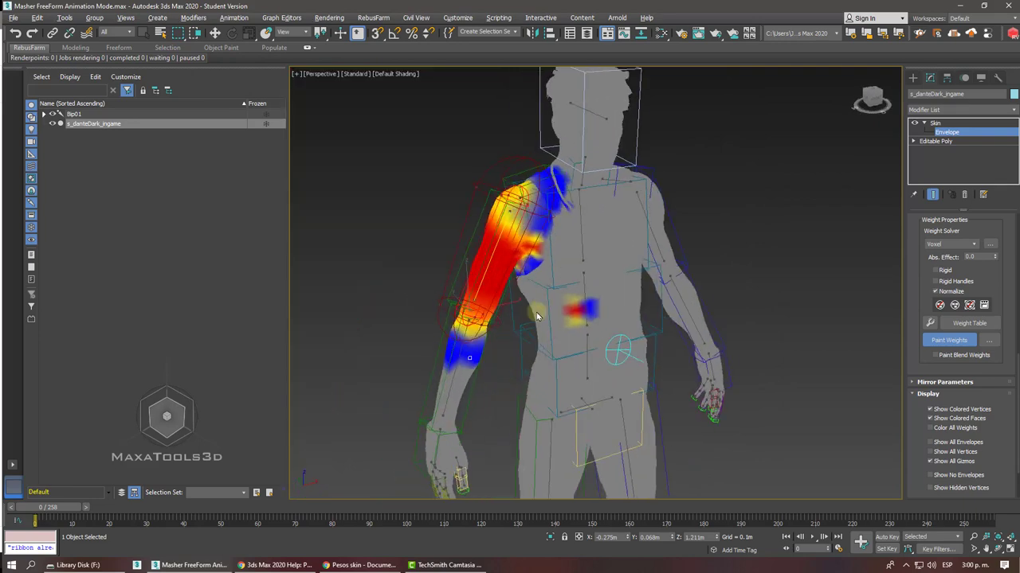
Step: Lift Bip01 R Hand to test the arm bend, then cancel the move back to rest
click(935, 123)
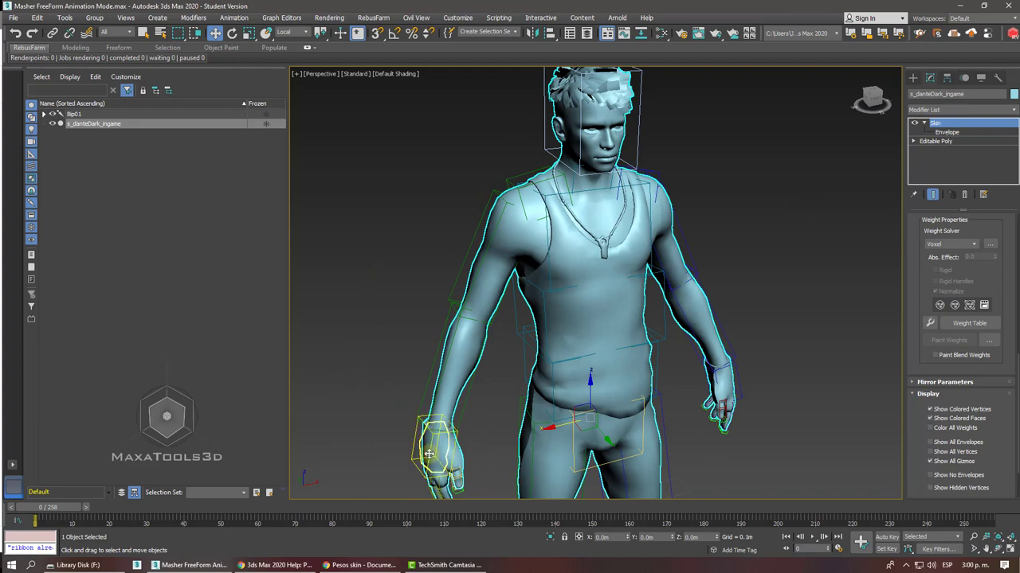
click(429, 455)
alt+middle_drag(428, 455, 430, 461)
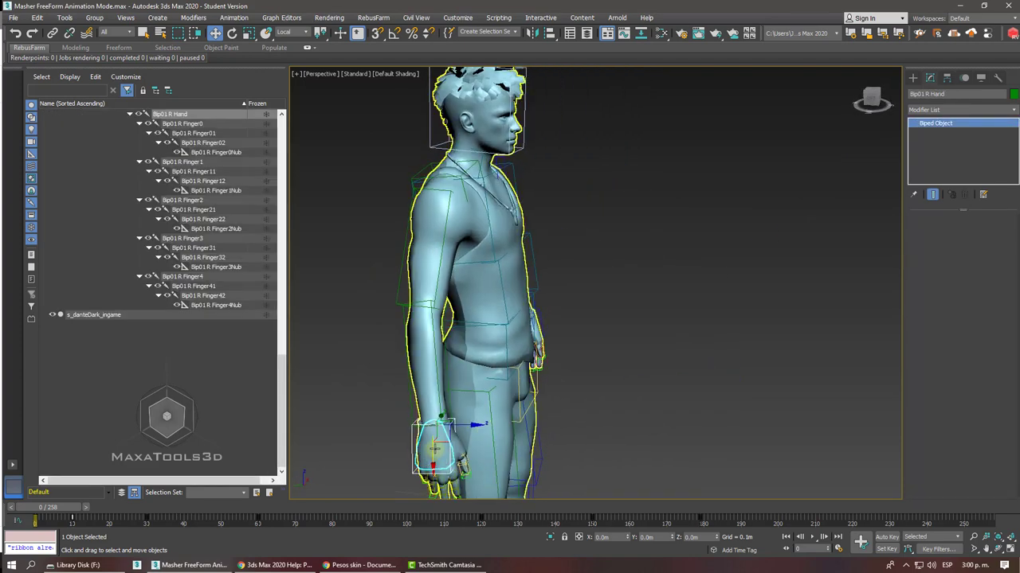
mouse_move(435, 446)
mouse_down()
mouse_move(524, 428)
mouse_move(451, 409)
mouse_move(493, 450)
mouse_up()
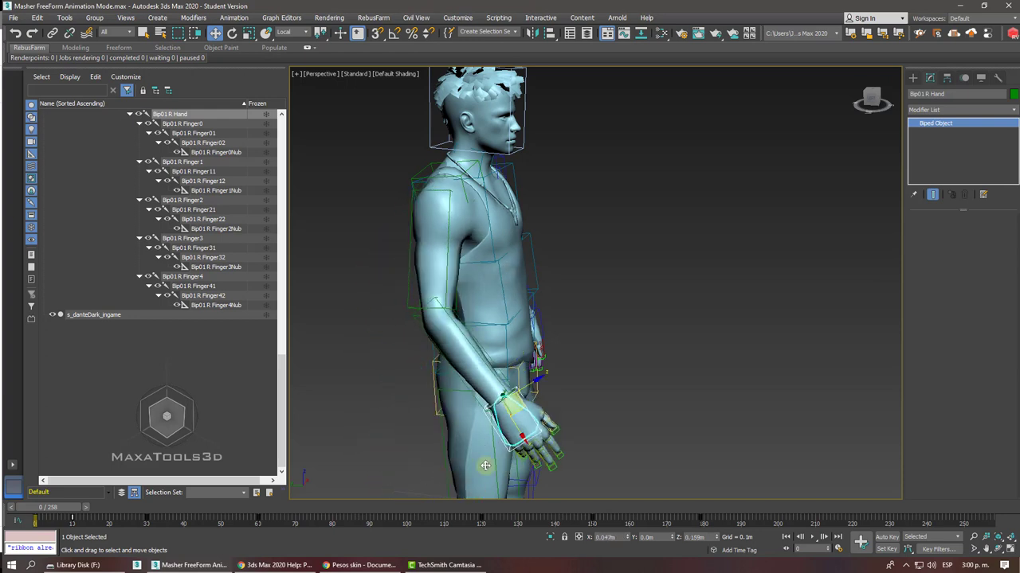
right_click(493, 451)
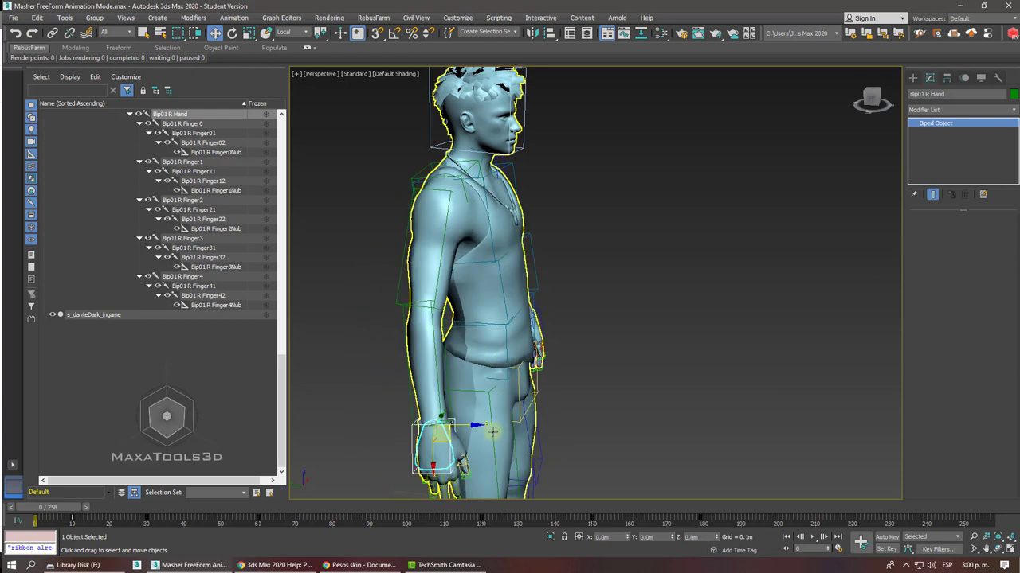
Step: Reselect the character mesh and return to Skin envelope editing from the front
click(460, 219)
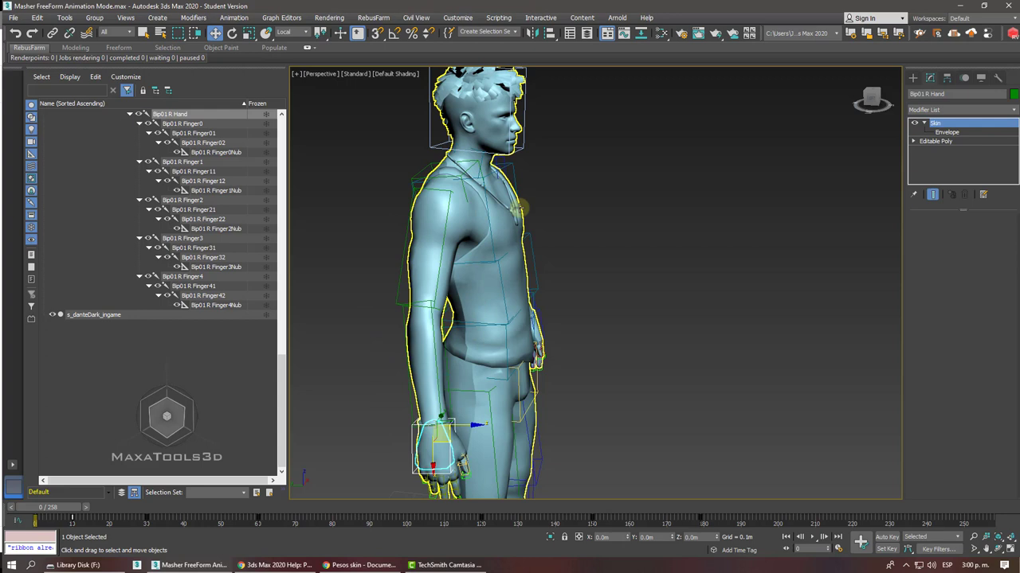
click(949, 132)
alt+middle_drag(869, 171, 714, 179)
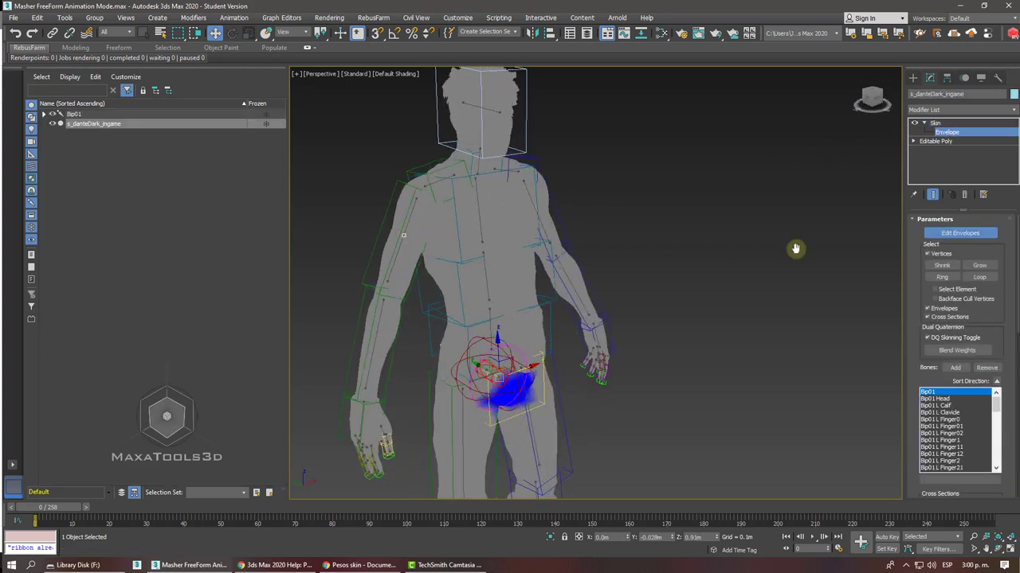
Step: Turn off Vertices selection and select the Bip01 R UpperArm envelope
click(927, 253)
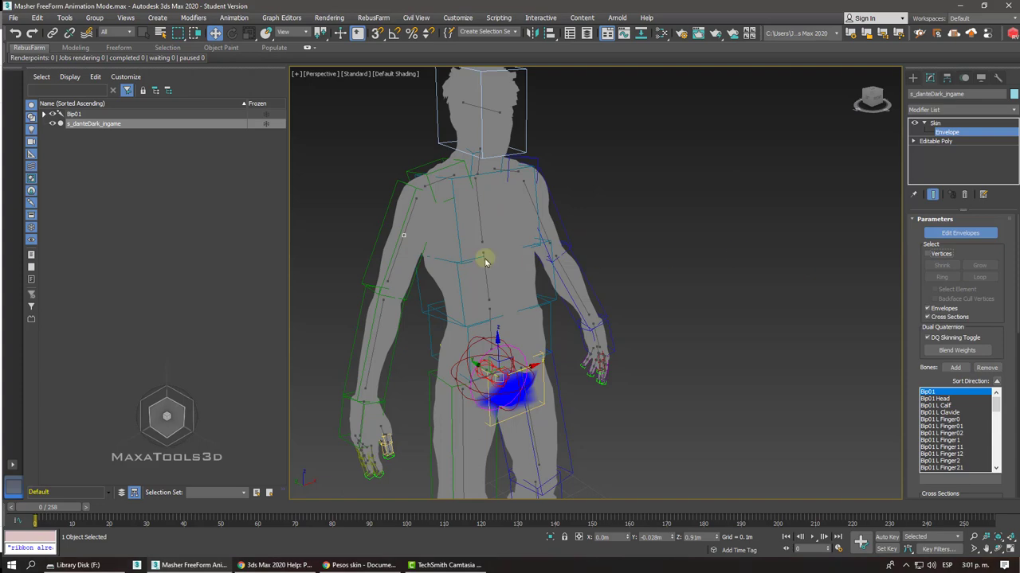
click(396, 258)
alt+middle_drag(396, 258, 398, 263)
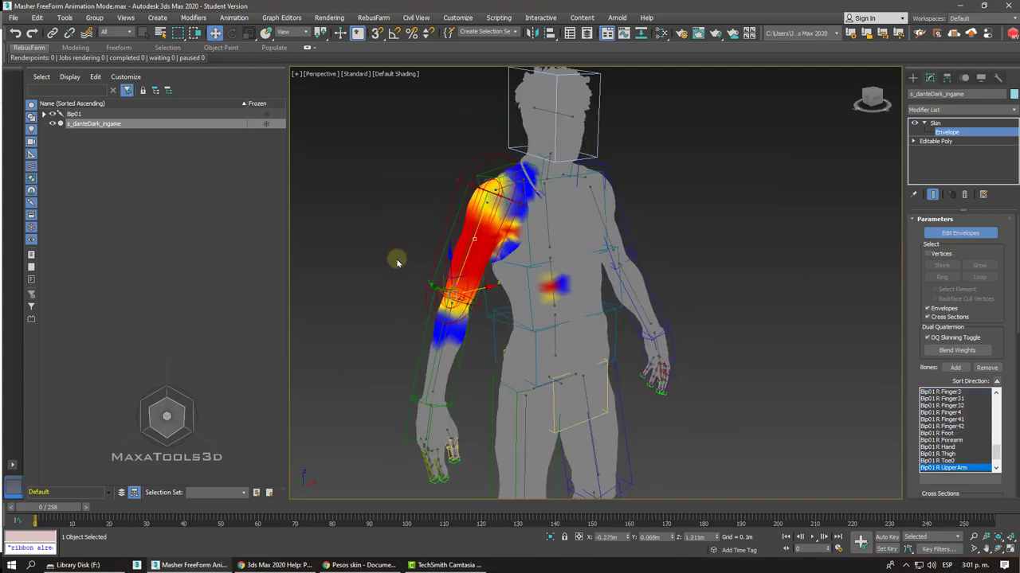
click(591, 317)
key(ctrl+z)
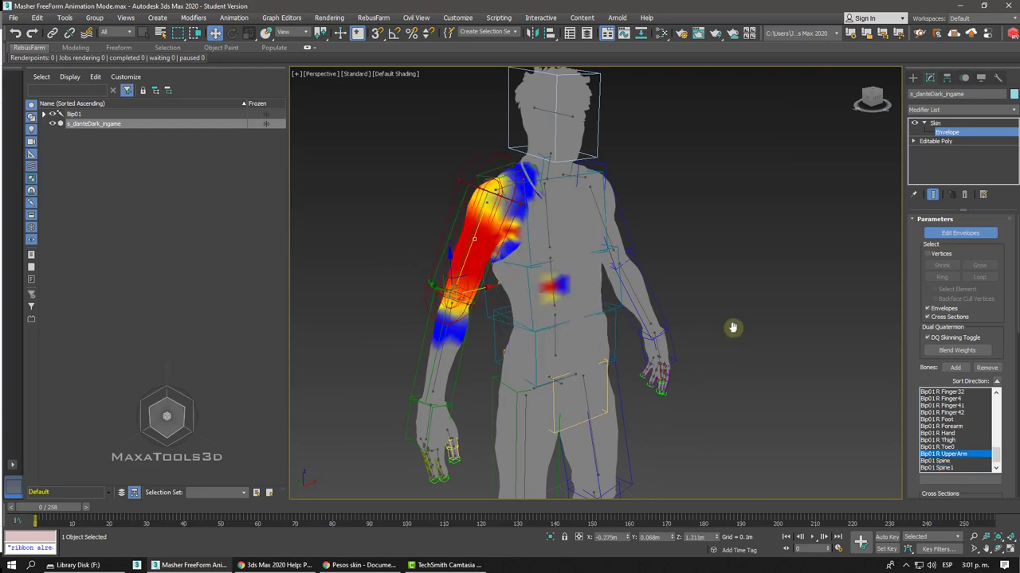
drag(916, 349, 859, 47)
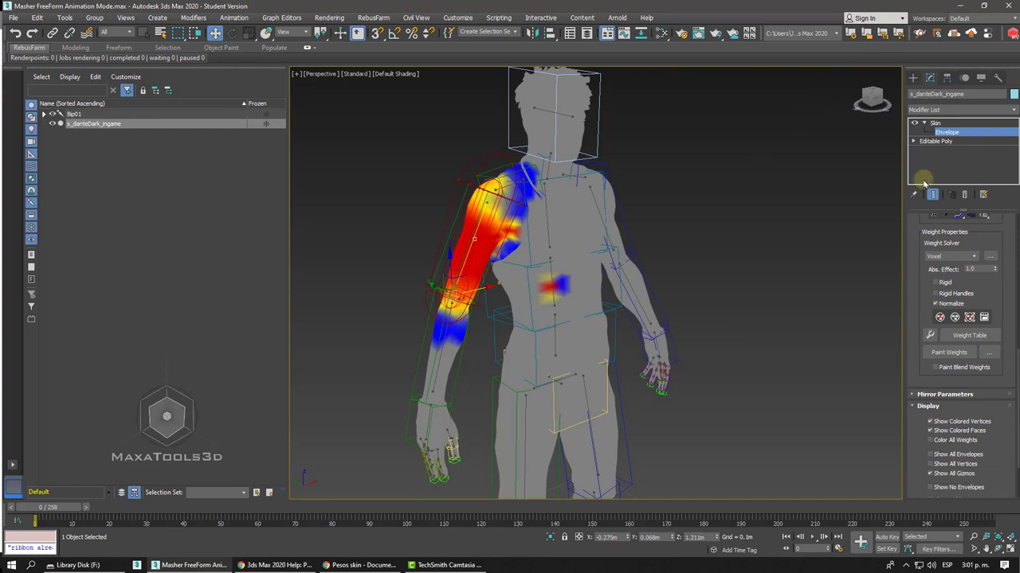
Step: Paint away the stray upper-arm weight on the torso and exit envelope editing
click(956, 355)
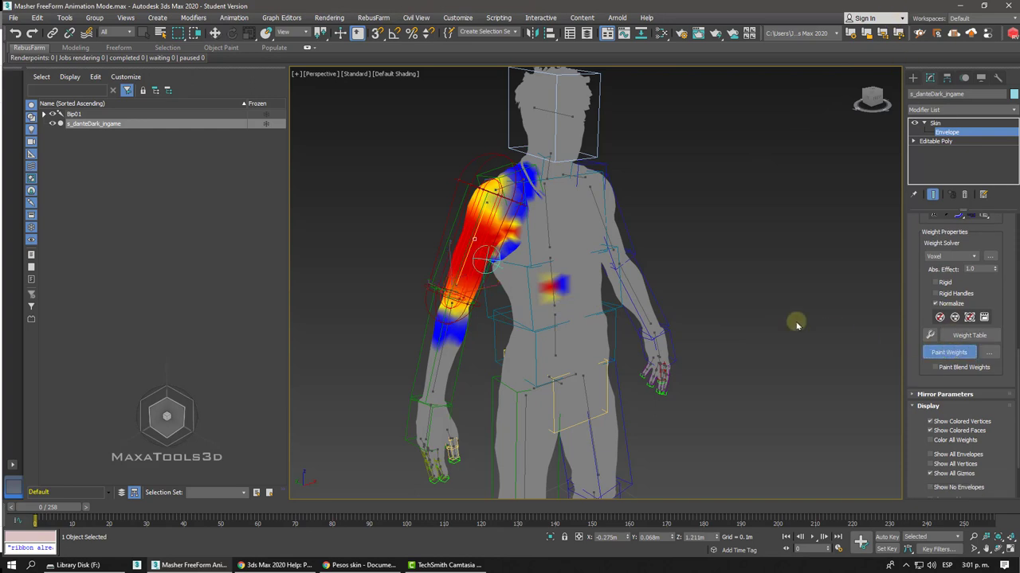
mouse_move(561, 274)
mouse_down()
mouse_move(480, 285)
mouse_move(568, 271)
mouse_move(530, 296)
mouse_up()
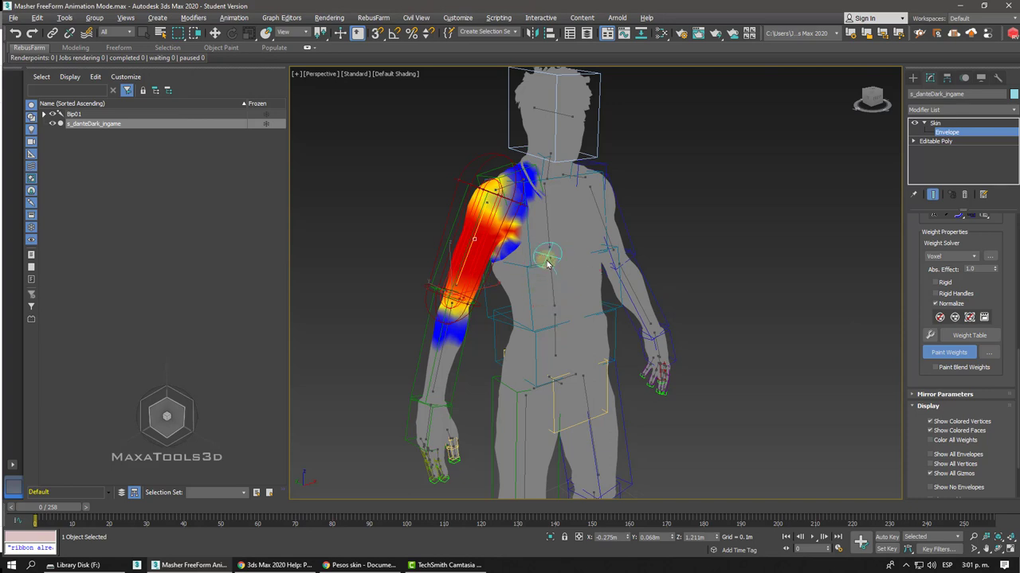
click(953, 124)
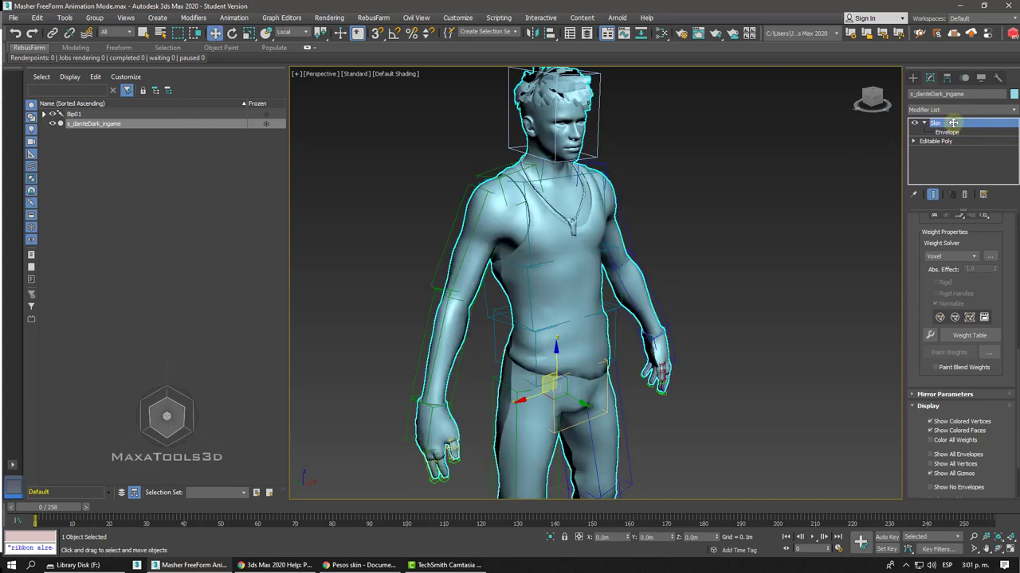
Step: Raise the right hand bone to test arm bending, then return it to rest
click(426, 414)
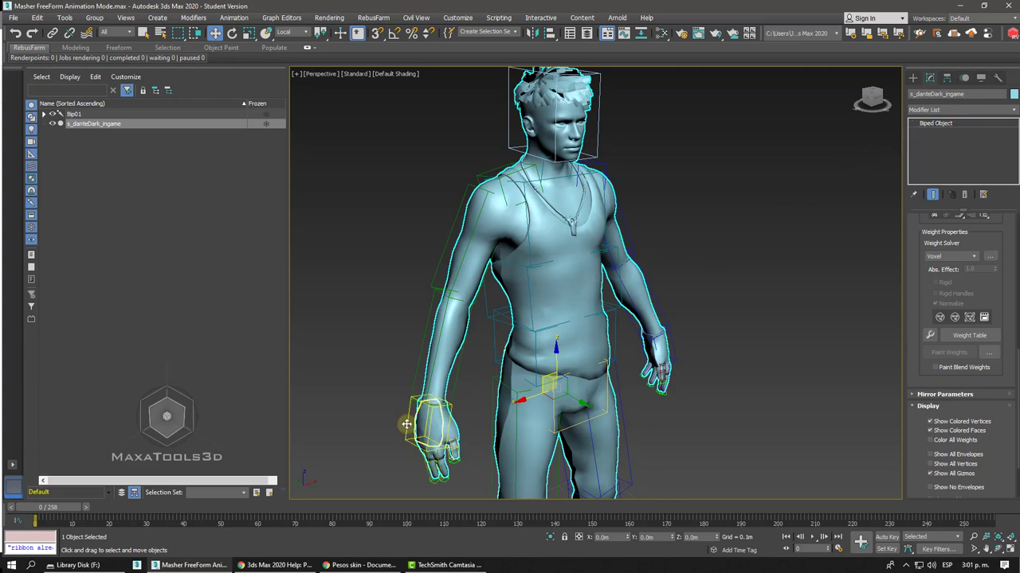
alt+middle_drag(426, 414, 439, 426)
mouse_move(438, 426)
mouse_down()
mouse_move(397, 355)
mouse_move(420, 418)
mouse_up()
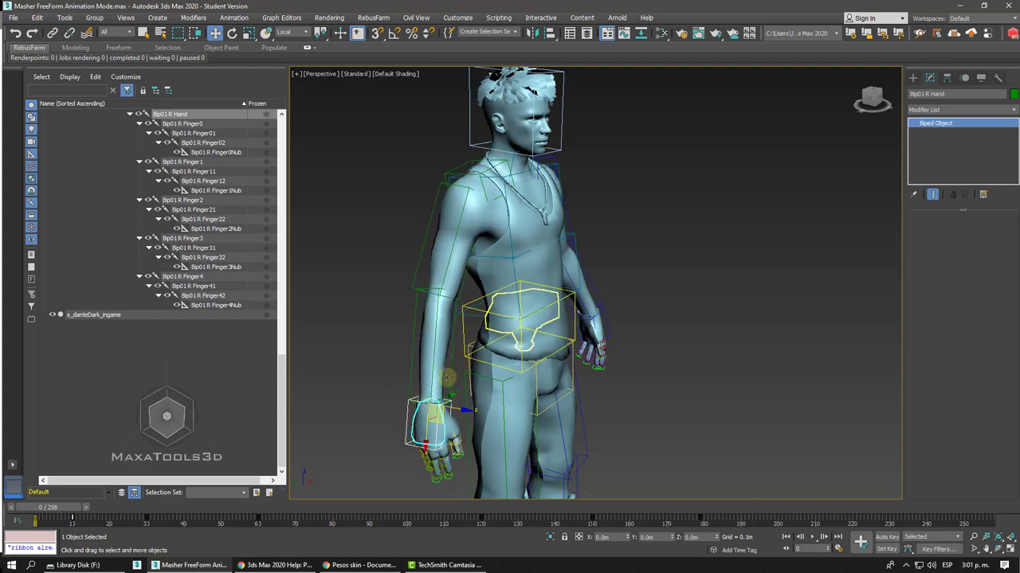
scroll(510, 318, down, 3)
alt+middle_drag(510, 319, 526, 318)
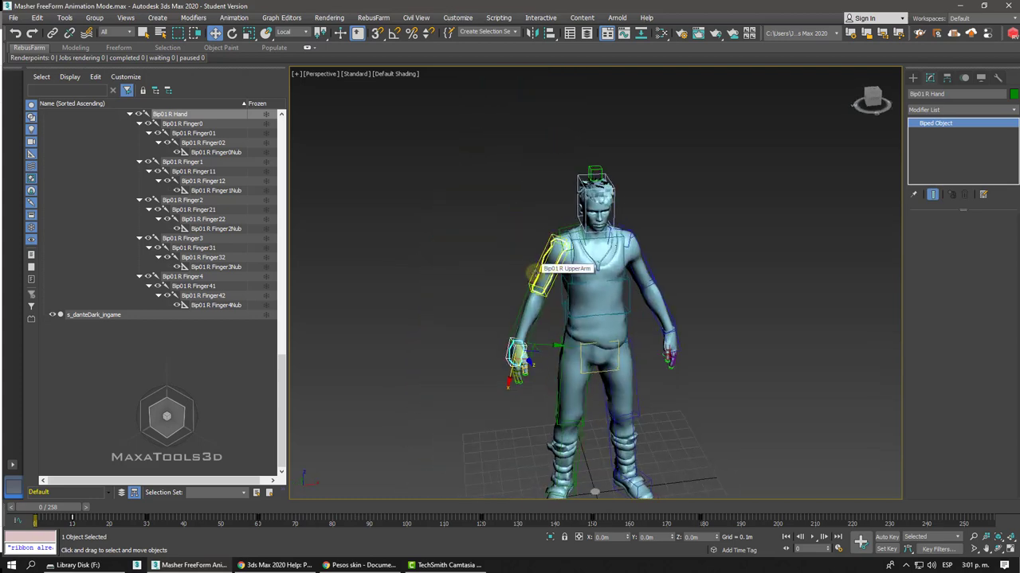
scroll(532, 271, up, 2)
scroll(519, 239, up, 2)
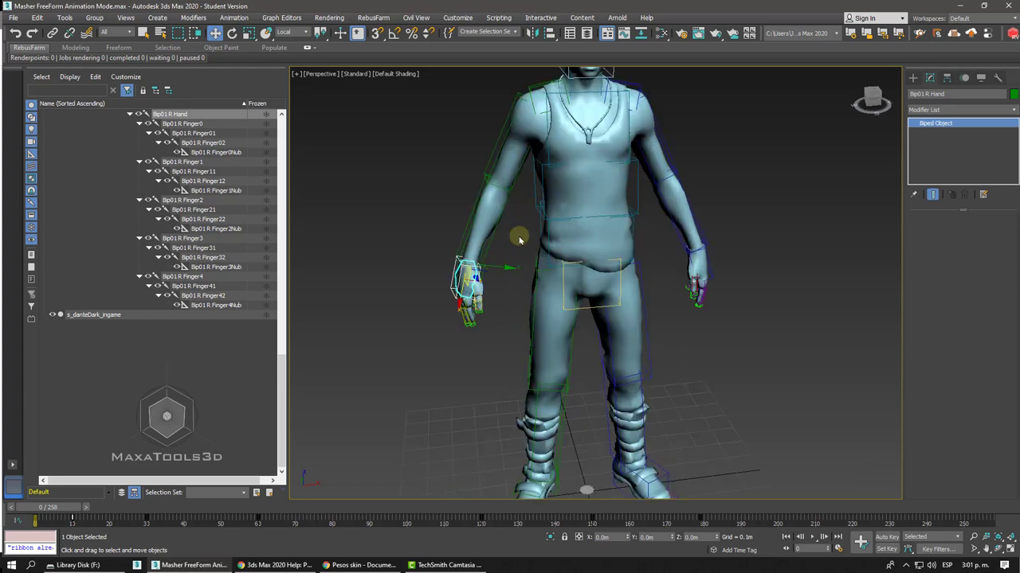
scroll(589, 215, down, 2)
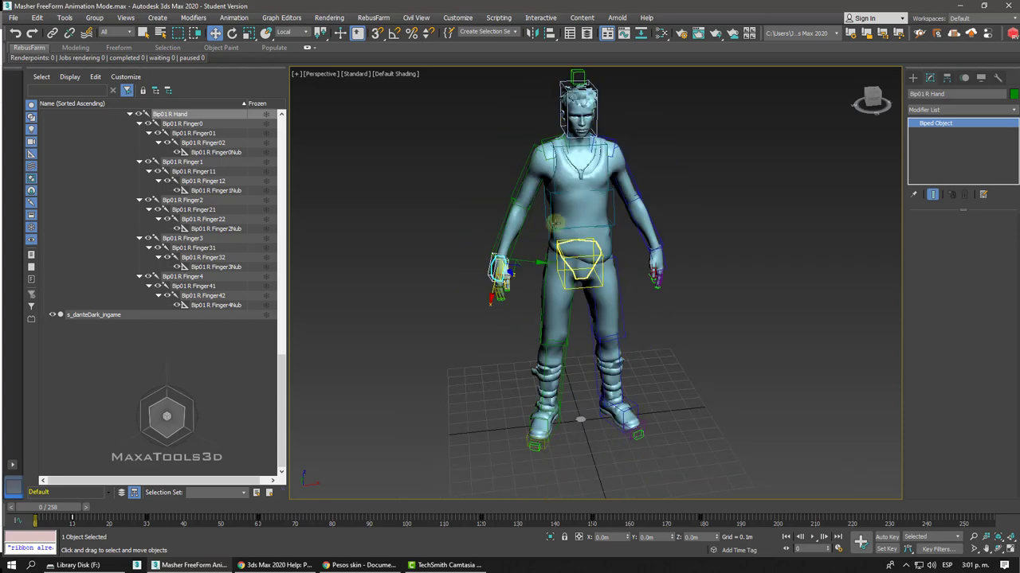
Step: Replace the Skin modifier on s_danteDark_ingame with a fresh Skin from the Modifier List
click(591, 211)
click(659, 209)
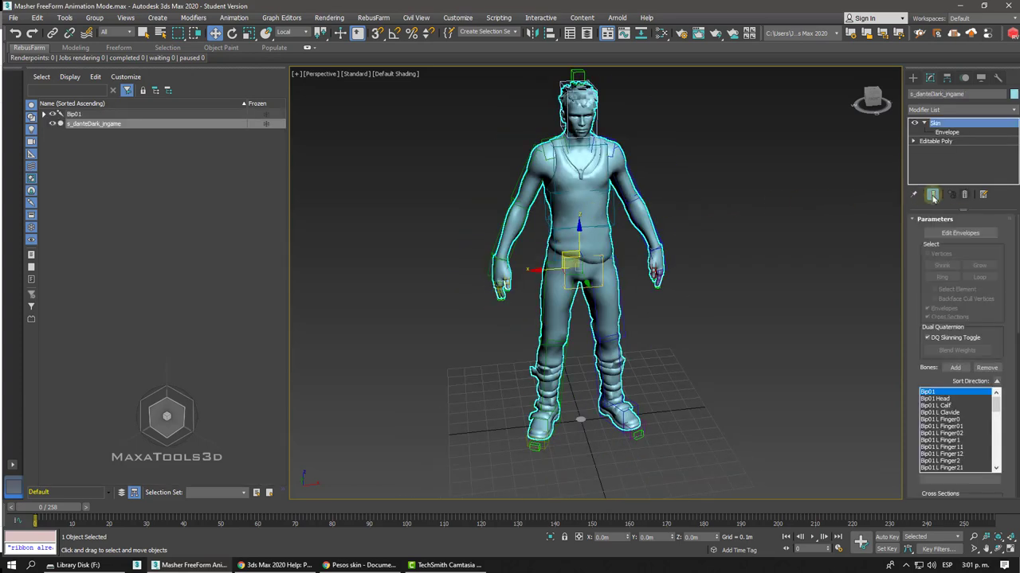
click(964, 195)
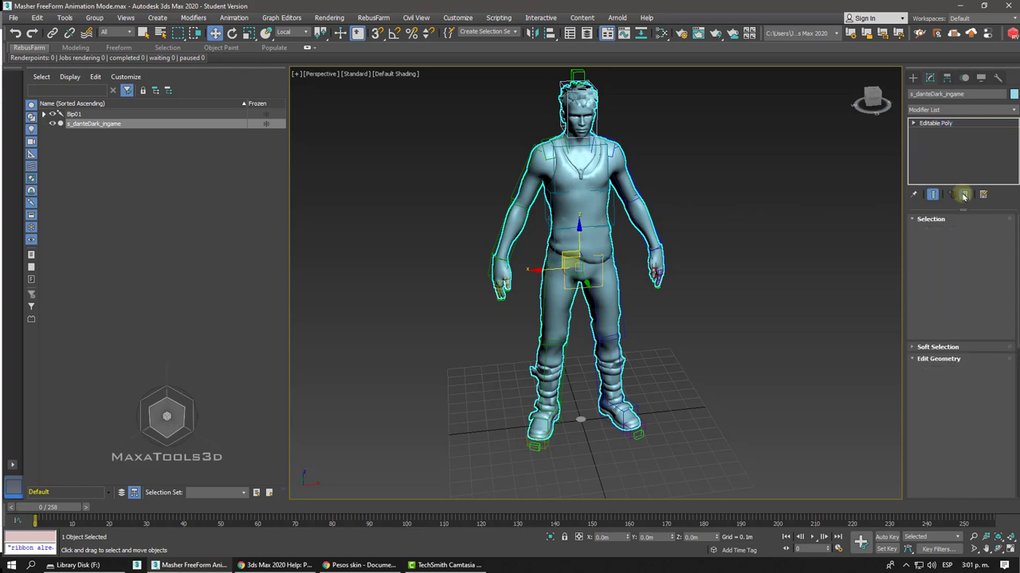
click(936, 109)
text(skin w)
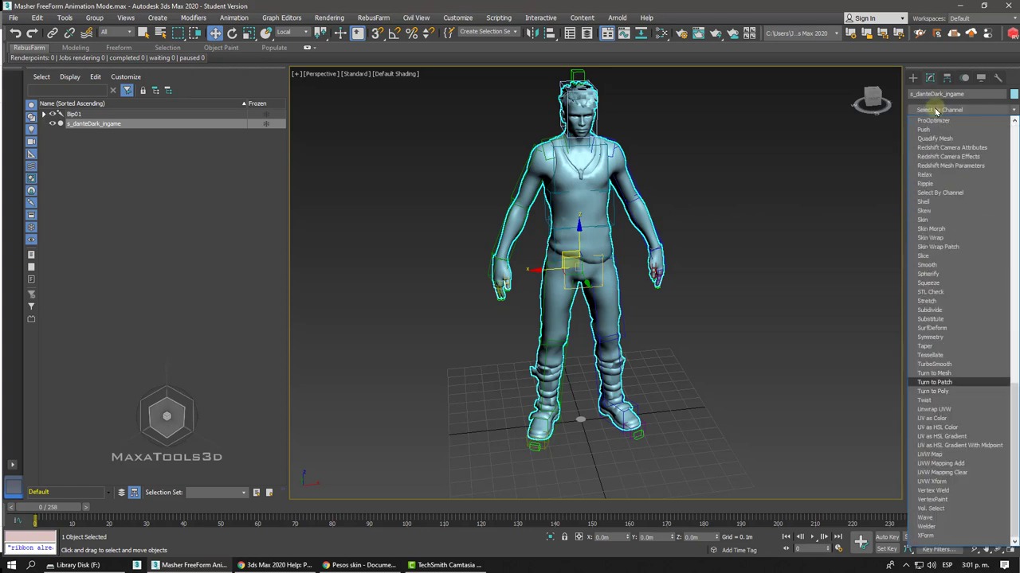
click(865, 232)
click(824, 222)
key(ctrl+z)
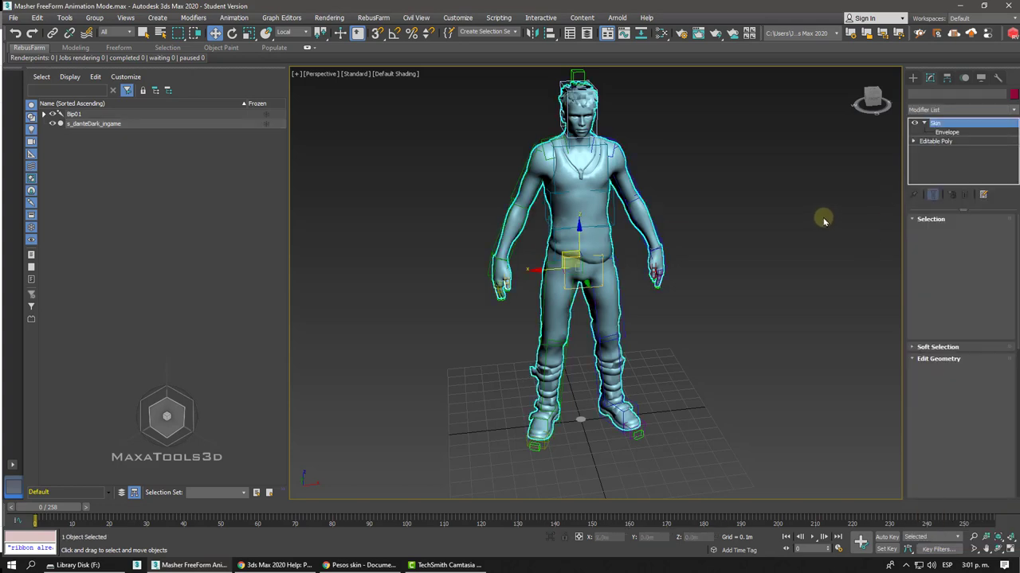
Step: Reselect the character mesh and enter Edit Envelopes on the new Skin
click(824, 222)
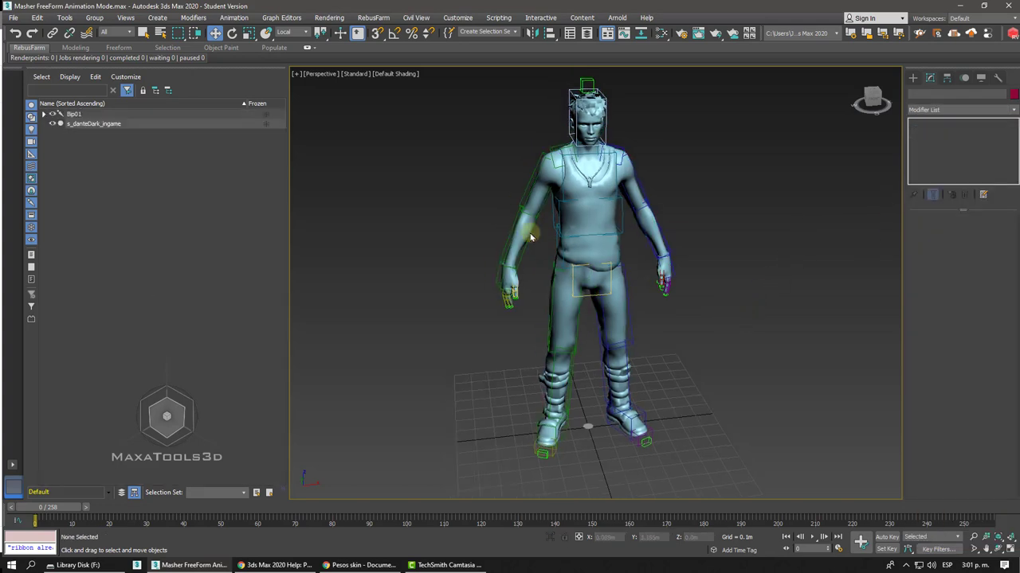
click(526, 231)
scroll(567, 221, up, 1)
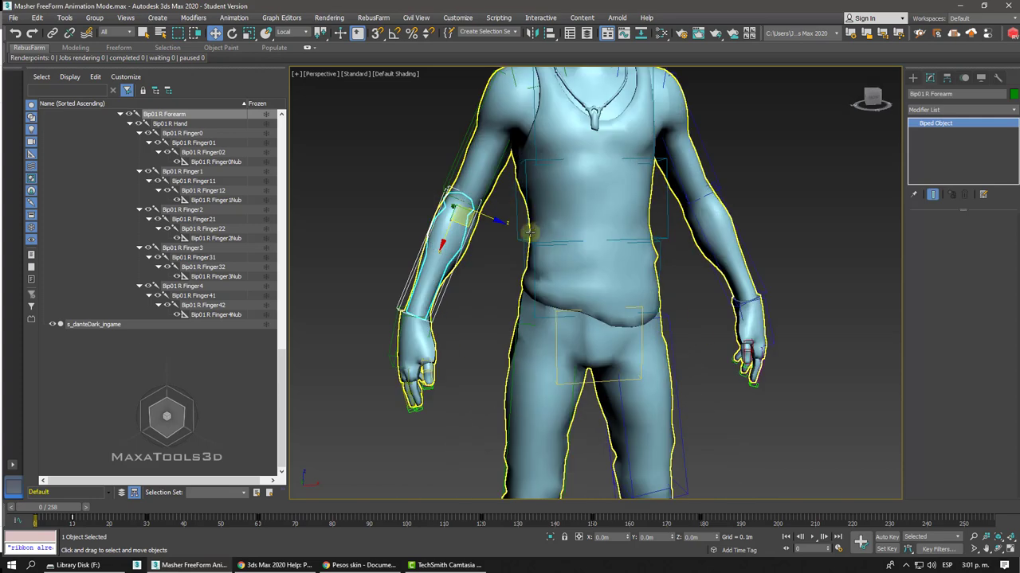
scroll(567, 220, up, 4)
click(599, 208)
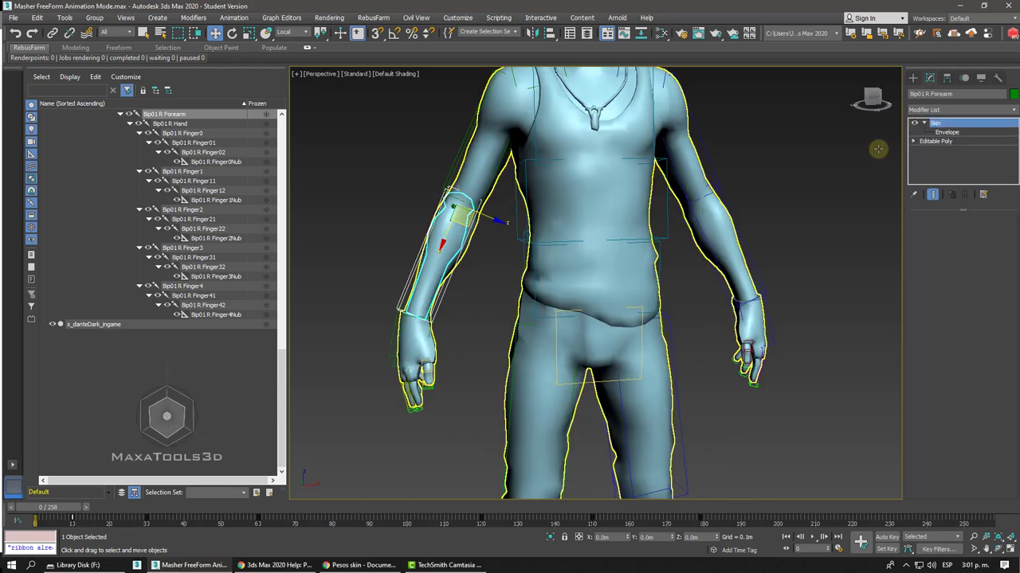
click(946, 133)
scroll(574, 160, down, 2)
Step: Inspect the right upper arm, right forearm, both thighs and left forearm envelopes, then scroll toward Mirror Parameters
scroll(524, 165, down, 1)
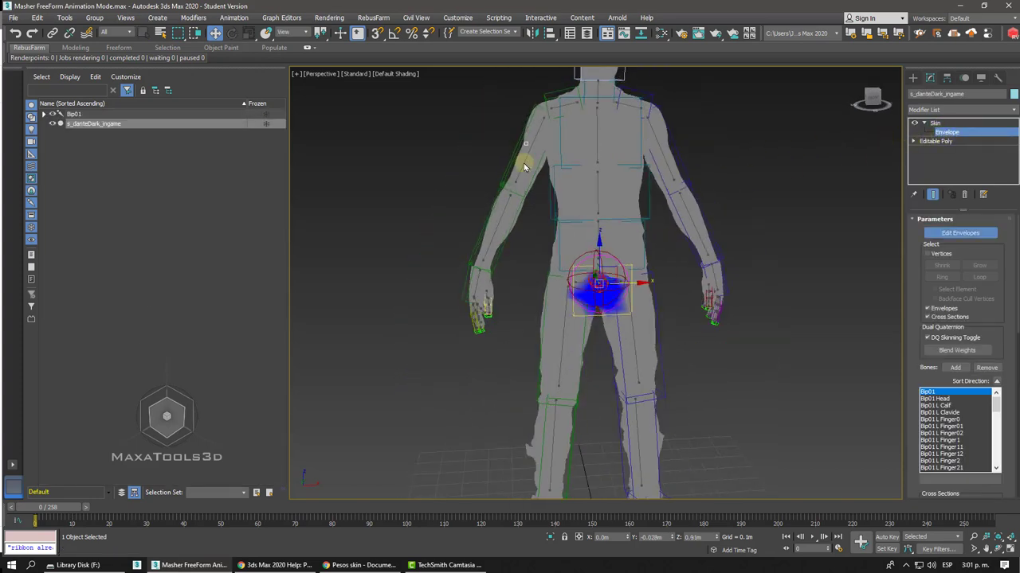
click(524, 162)
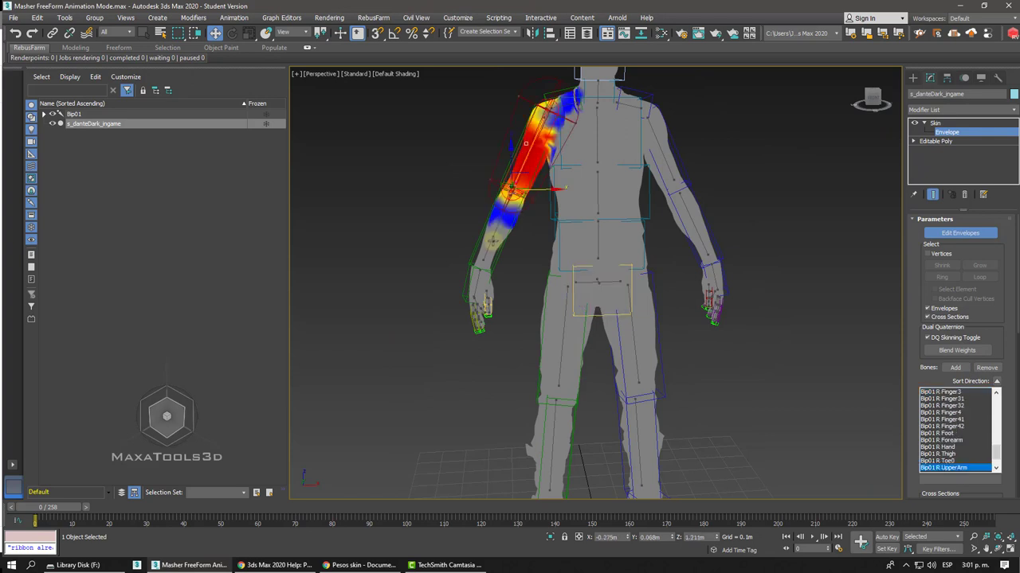
click(492, 243)
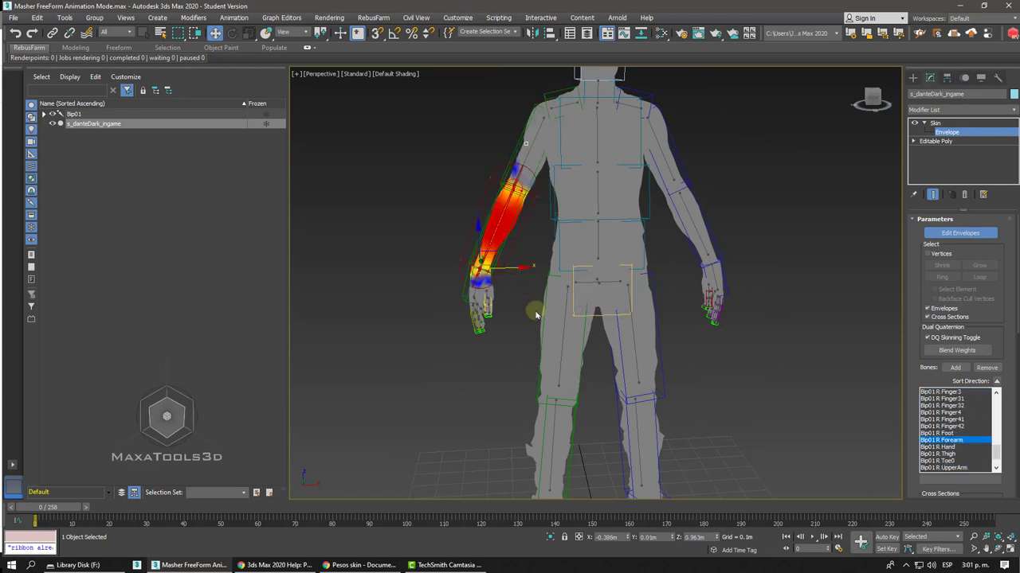
click(562, 350)
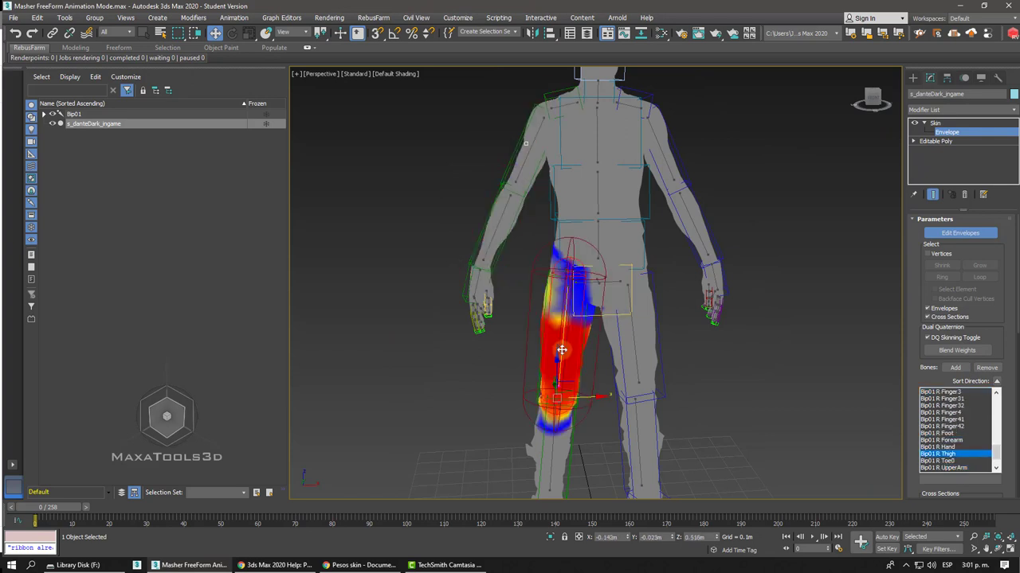
click(633, 341)
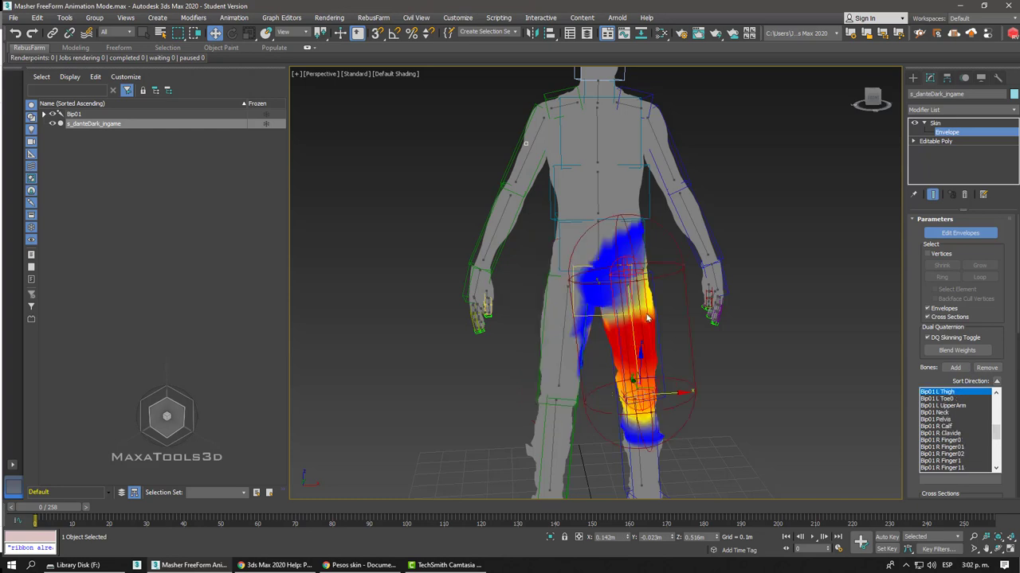
click(690, 215)
scroll(690, 218, down, 2)
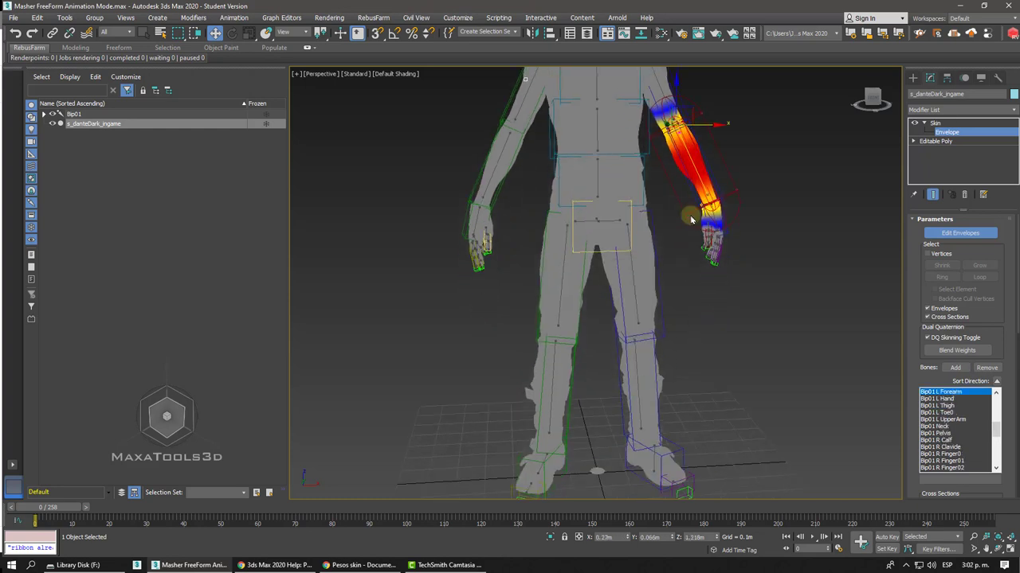
drag(909, 372, 900, 6)
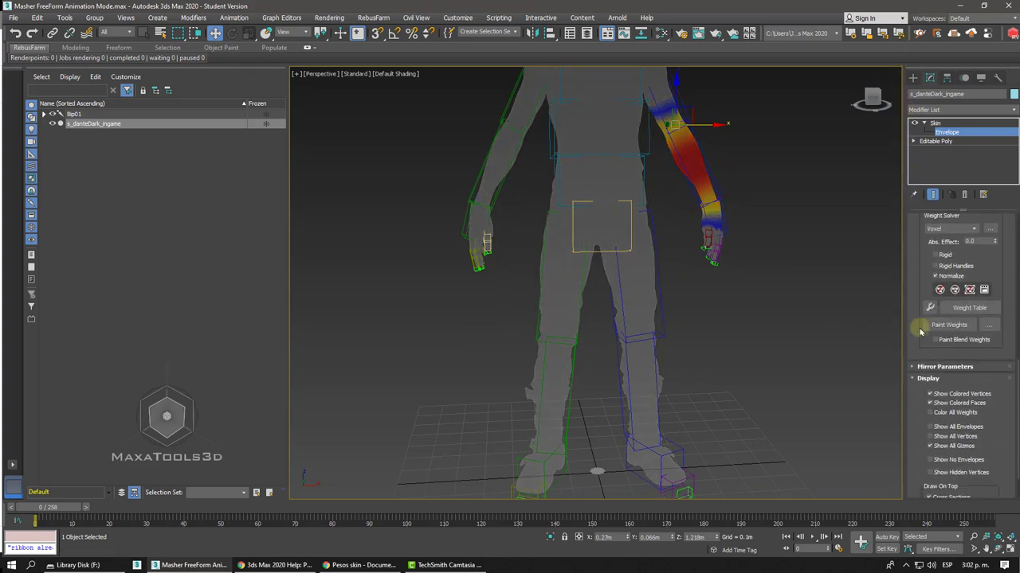
Step: Expand Mirror Parameters and turn on Mirror Mode
click(922, 368)
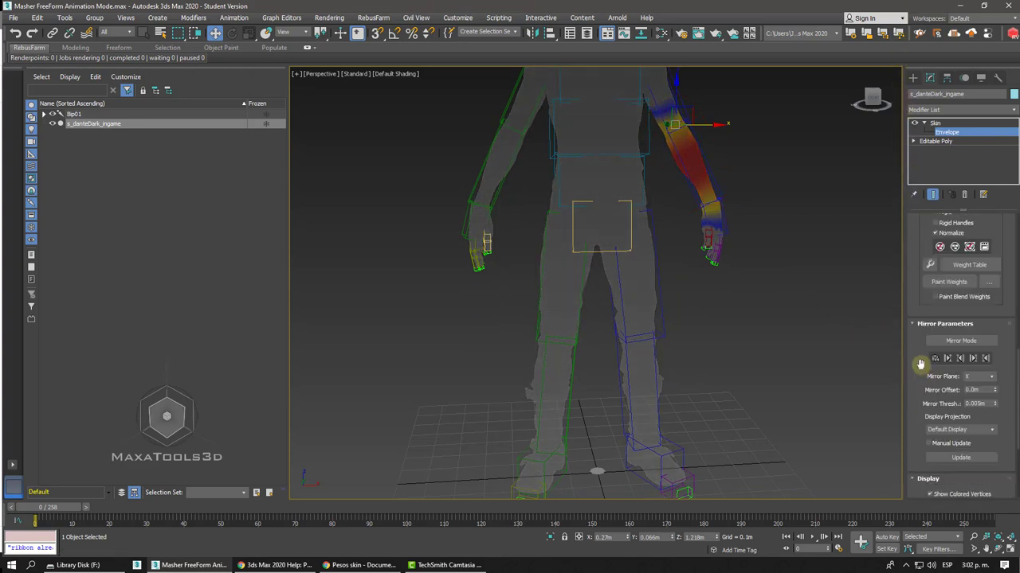
scroll(929, 330, down, 1)
click(940, 319)
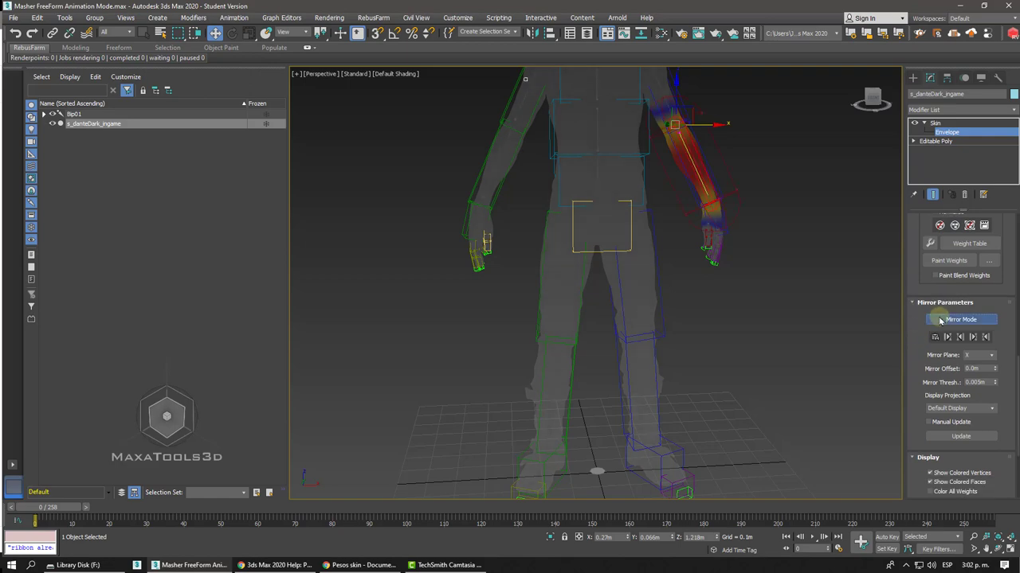
Step: Compare mirrored vertices in Front view, then exit envelope editing
key(f)
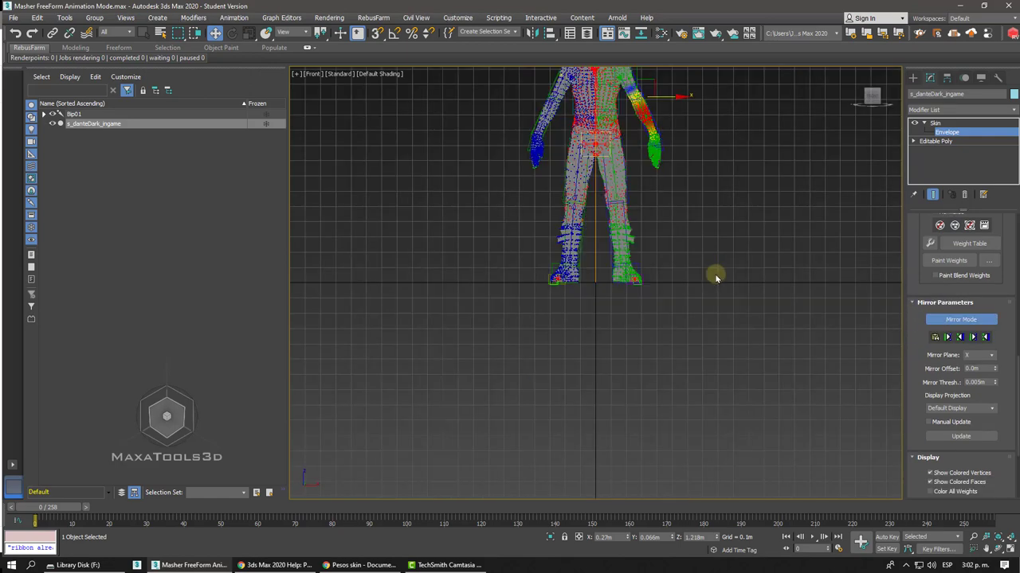
scroll(698, 257, up, 2)
scroll(628, 198, up, 5)
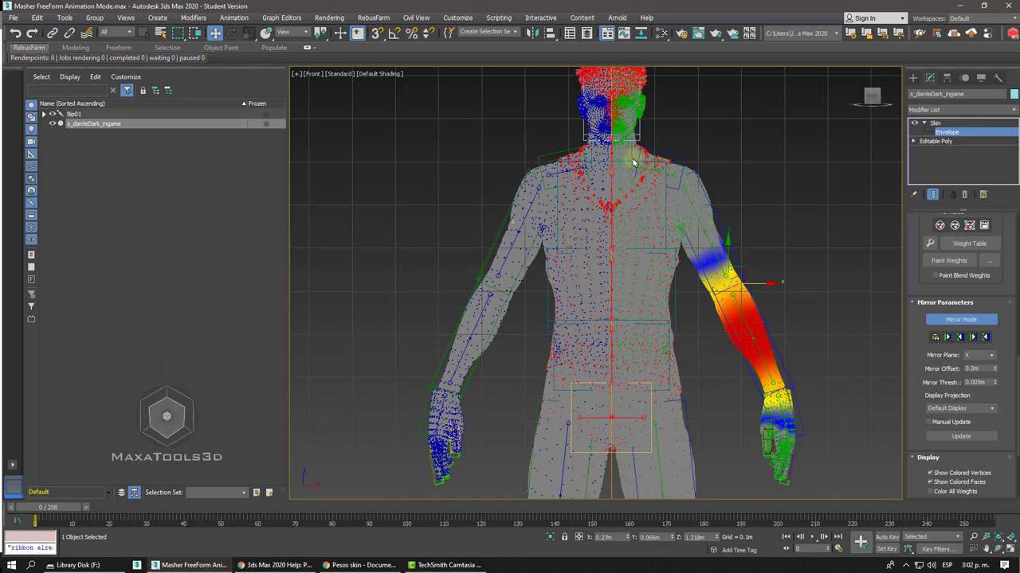
scroll(545, 229, up, 2)
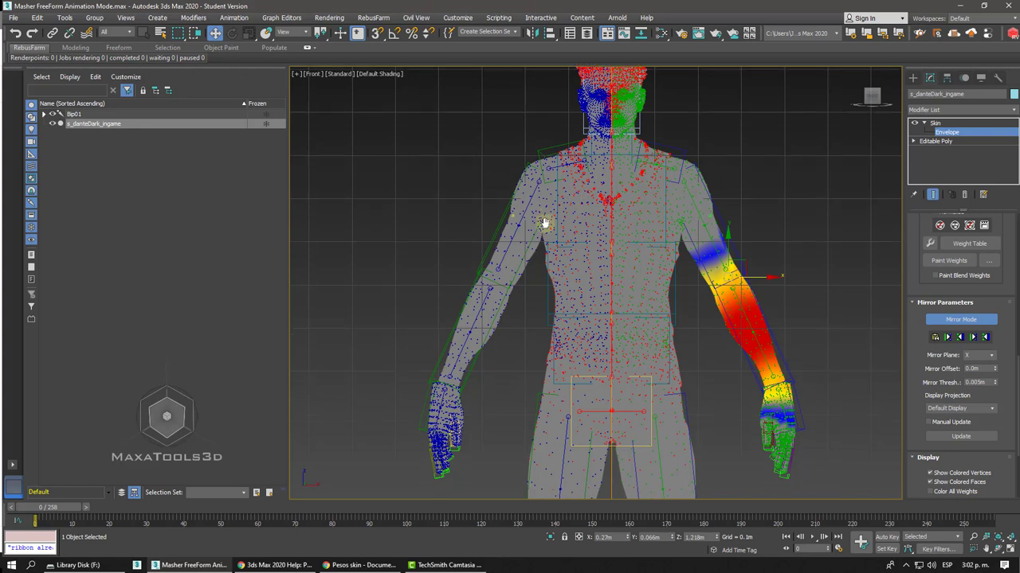
scroll(546, 228, down, 2)
scroll(546, 229, down, 1)
scroll(546, 229, down, 1)
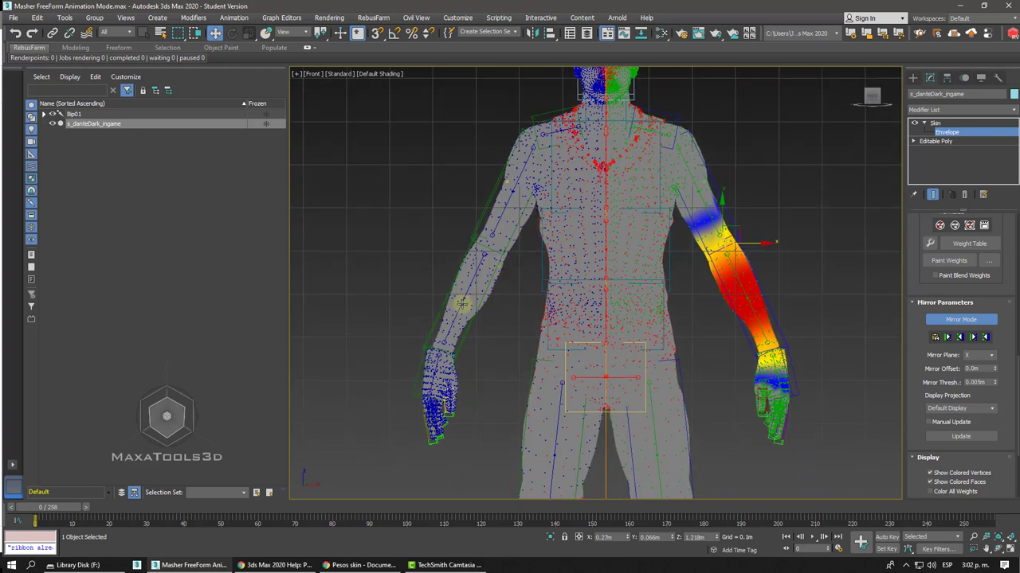
scroll(665, 136, up, 2)
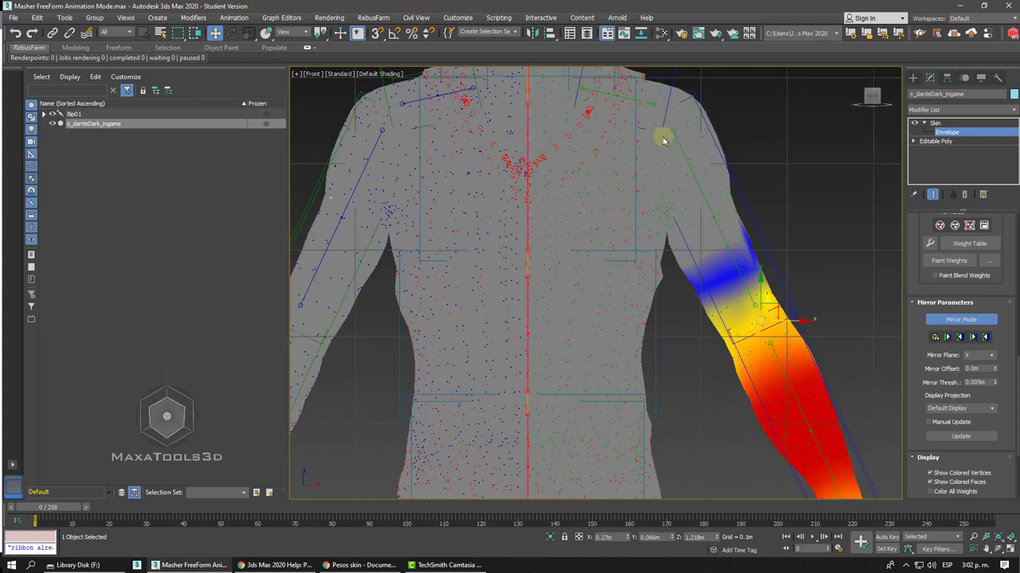
scroll(674, 127, up, 2)
scroll(674, 130, up, 2)
scroll(673, 130, down, 3)
scroll(676, 125, down, 3)
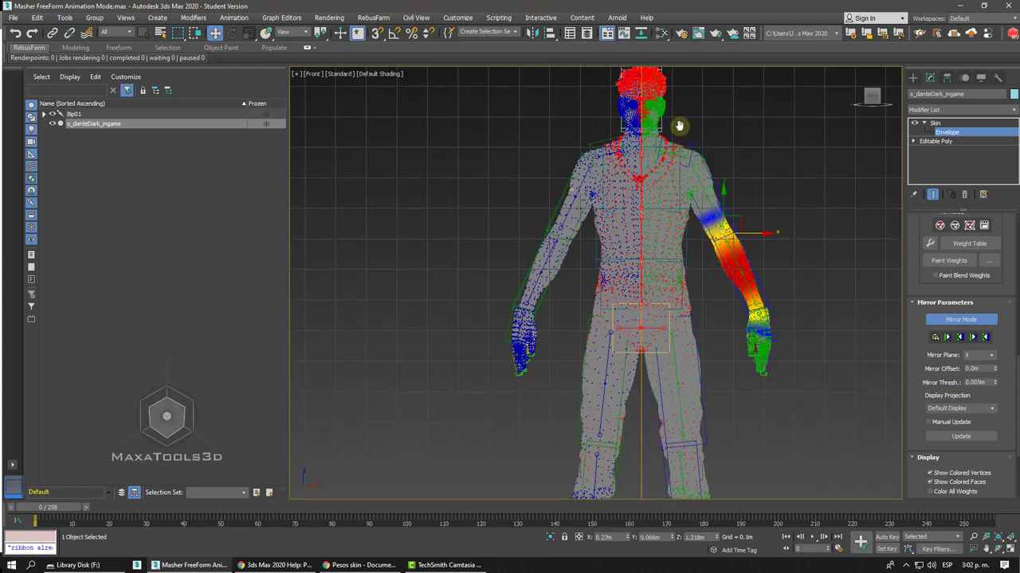
click(935, 124)
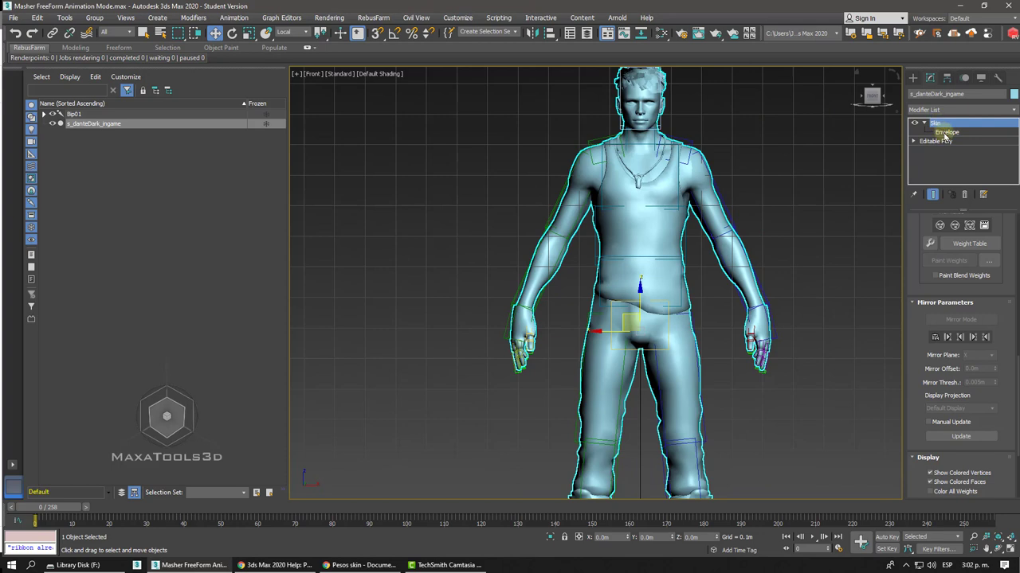
Step: Re-enter envelope editing, select the pelvis envelope and turn Mirror Mode back on
click(946, 133)
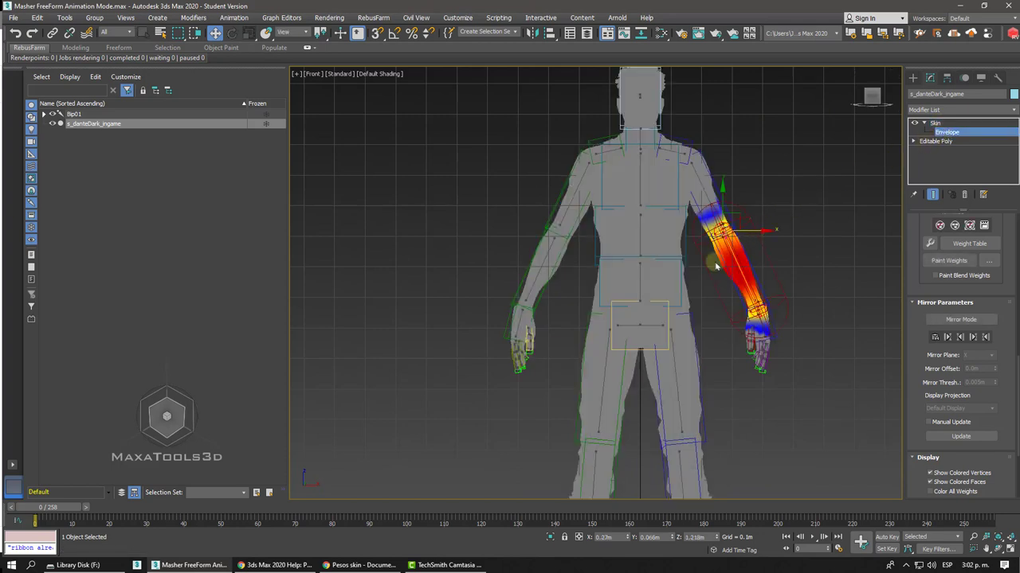
click(632, 328)
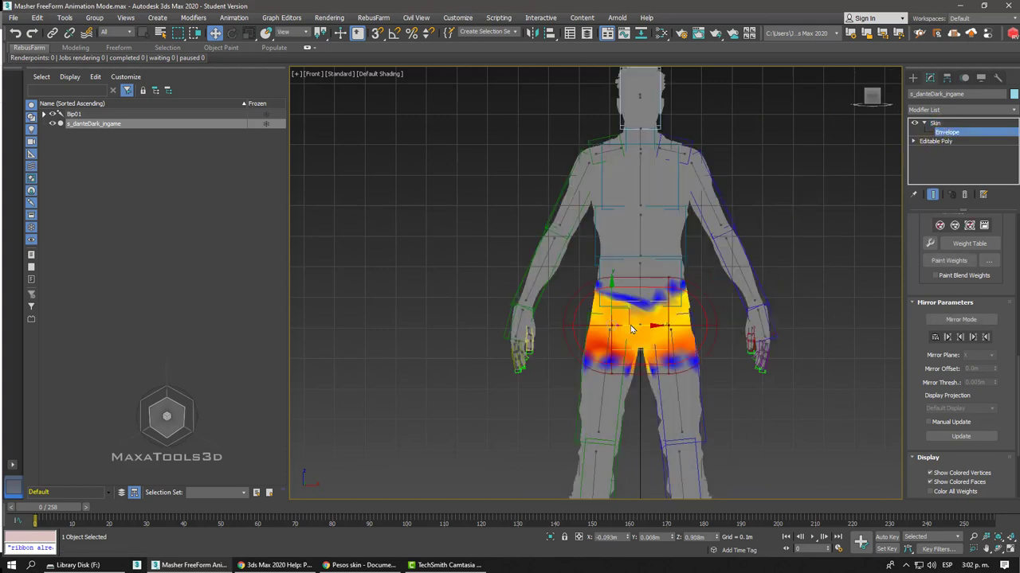
click(959, 319)
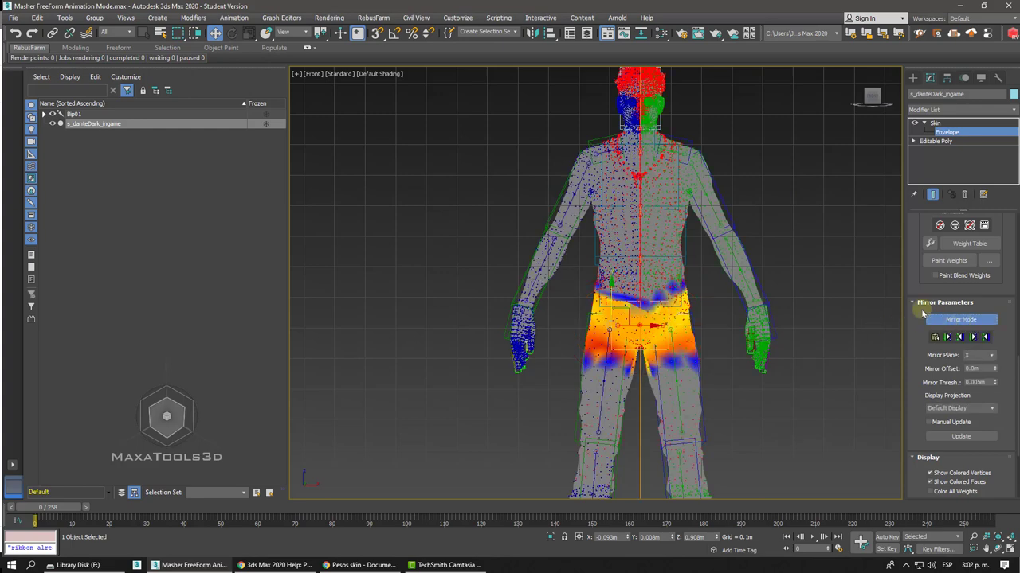
middle_drag(644, 210, 647, 227)
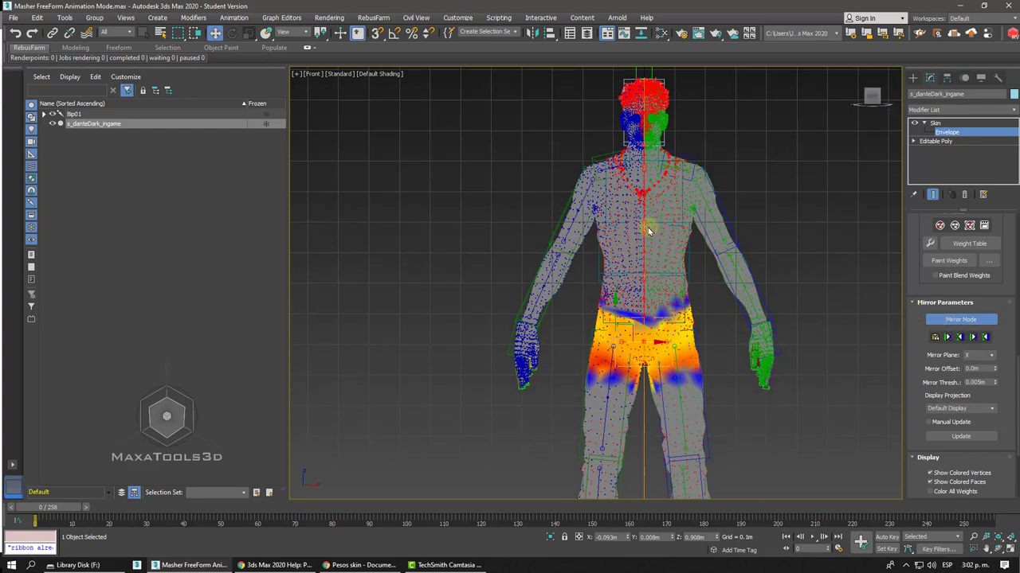
scroll(557, 213, up, 8)
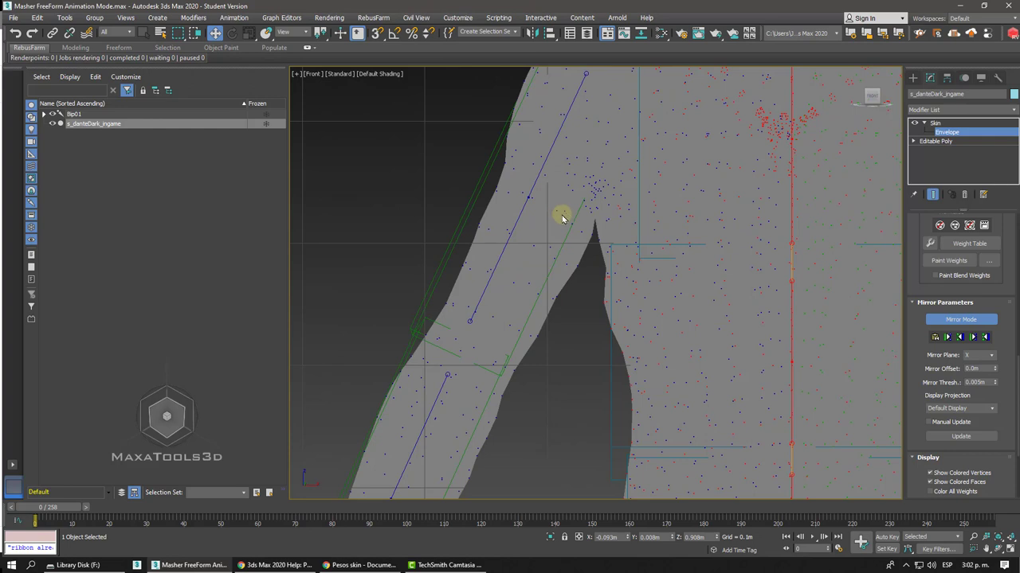
middle_drag(561, 217, 571, 243)
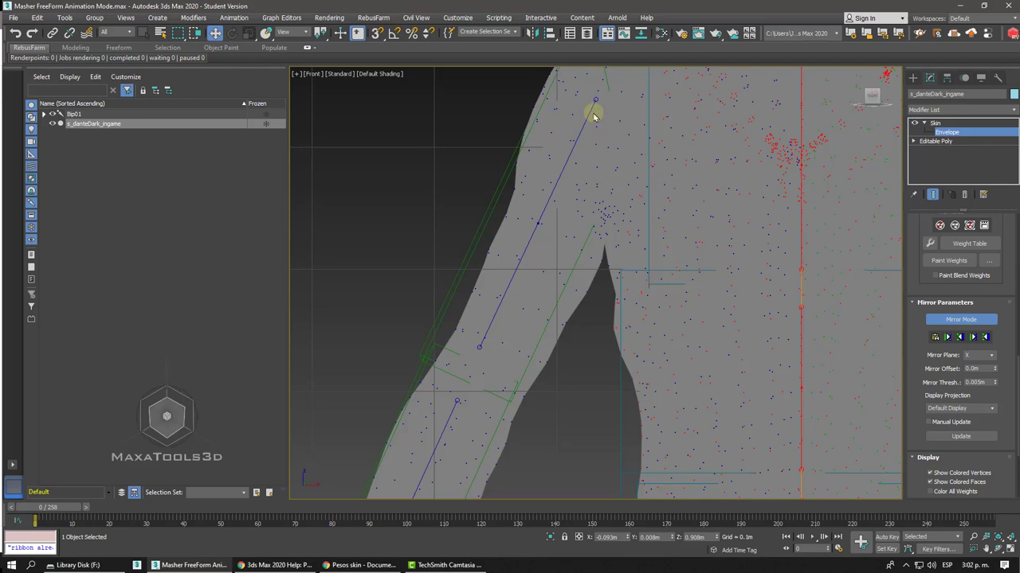
scroll(593, 117, down, 4)
scroll(594, 118, down, 3)
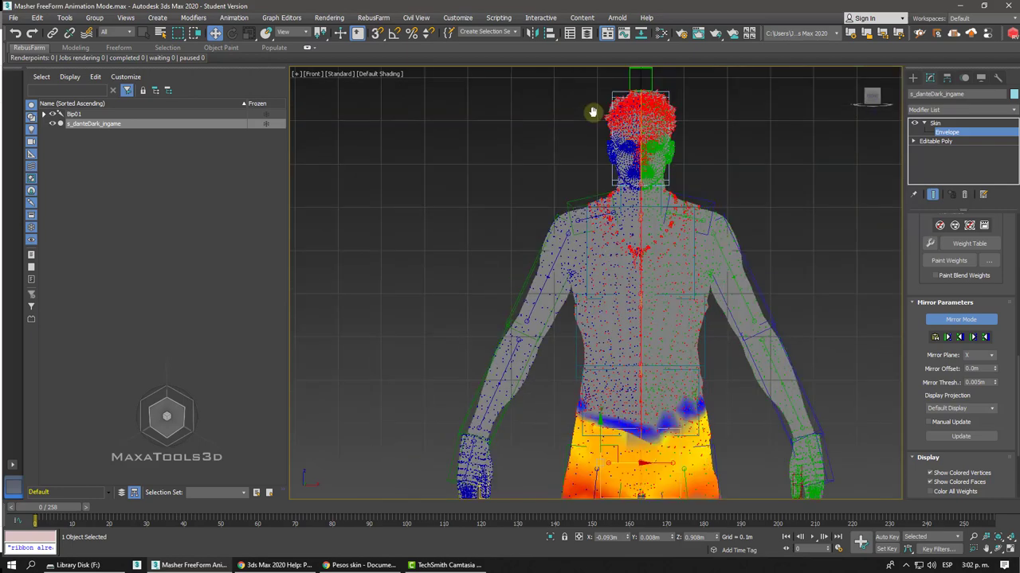
scroll(594, 117, up, 3)
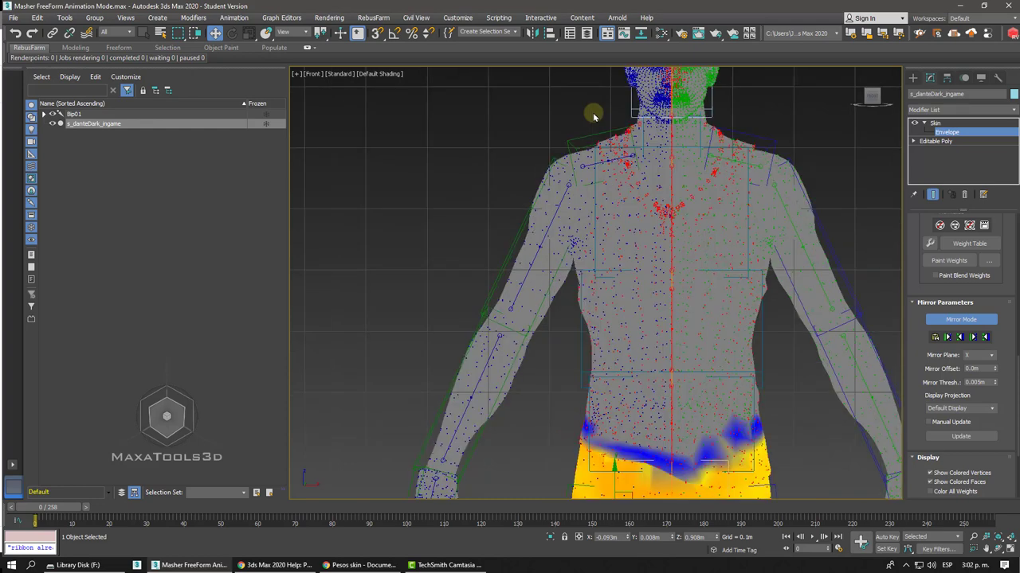
Step: Inspect the torso and shoulders, then raise Mirror Thresh. to 0.069m
middle_drag(594, 117, 593, 117)
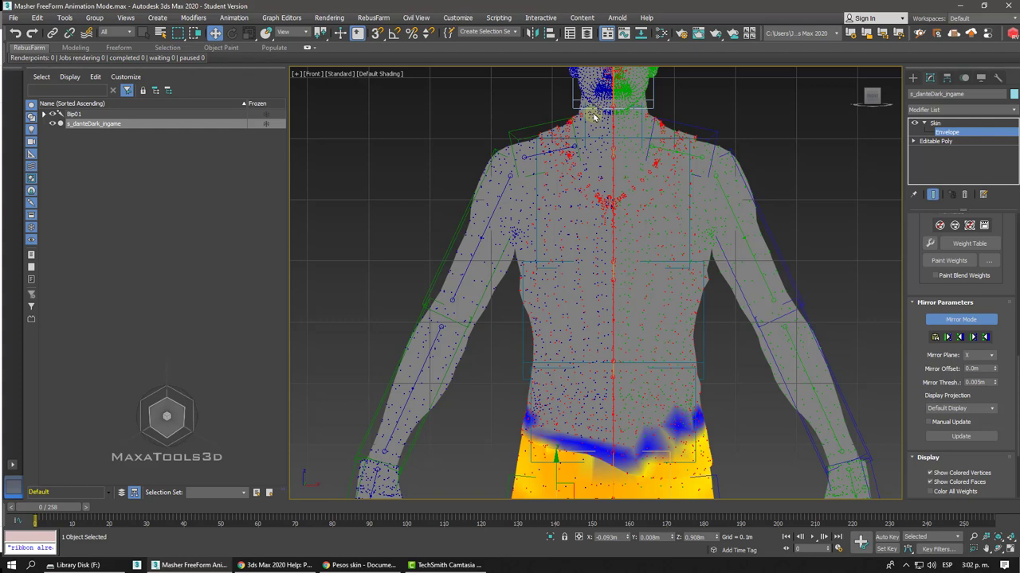
middle_drag(584, 121, 516, 160)
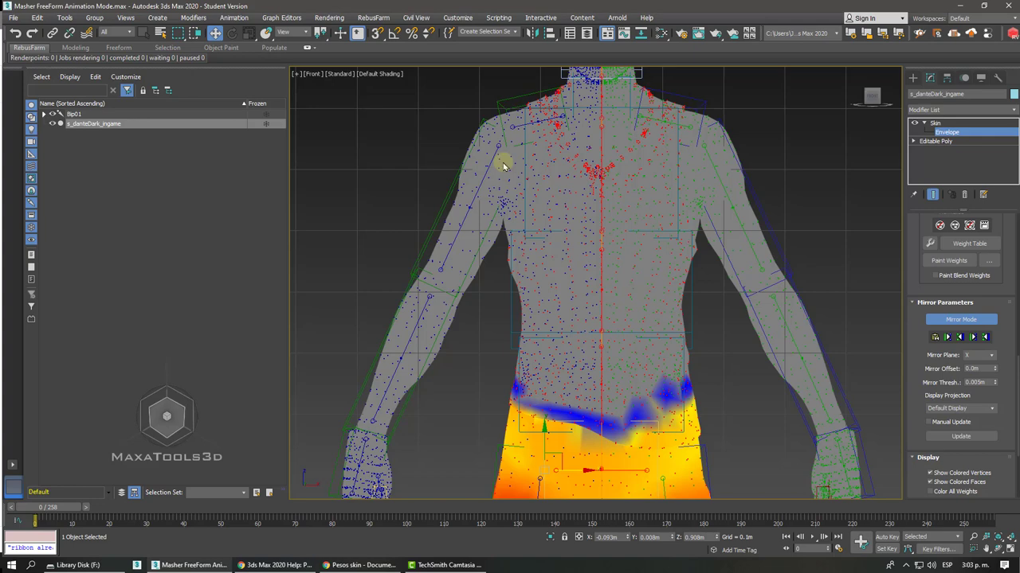
scroll(503, 166, up, 5)
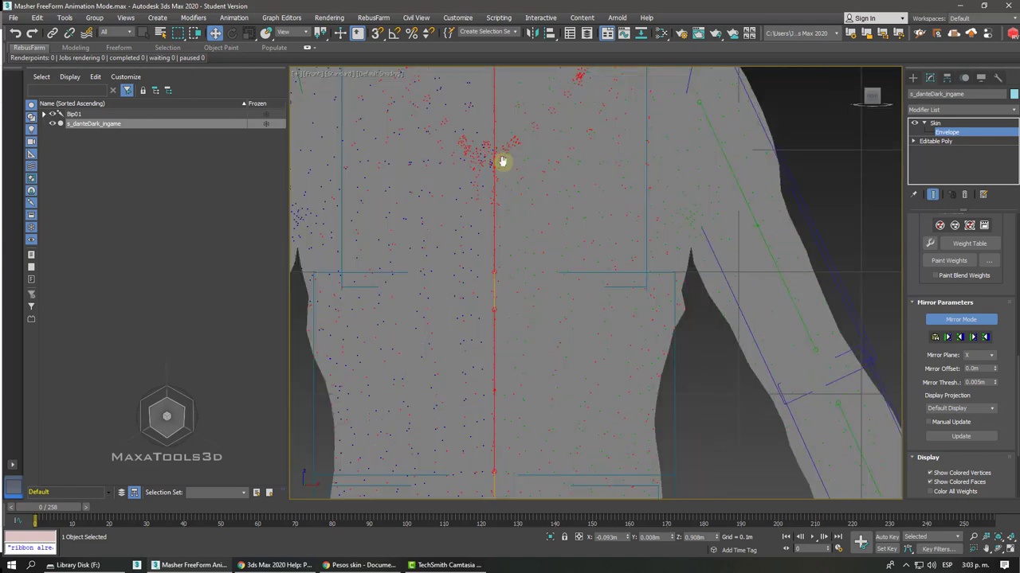
middle_drag(502, 161, 503, 165)
key(shift+z)
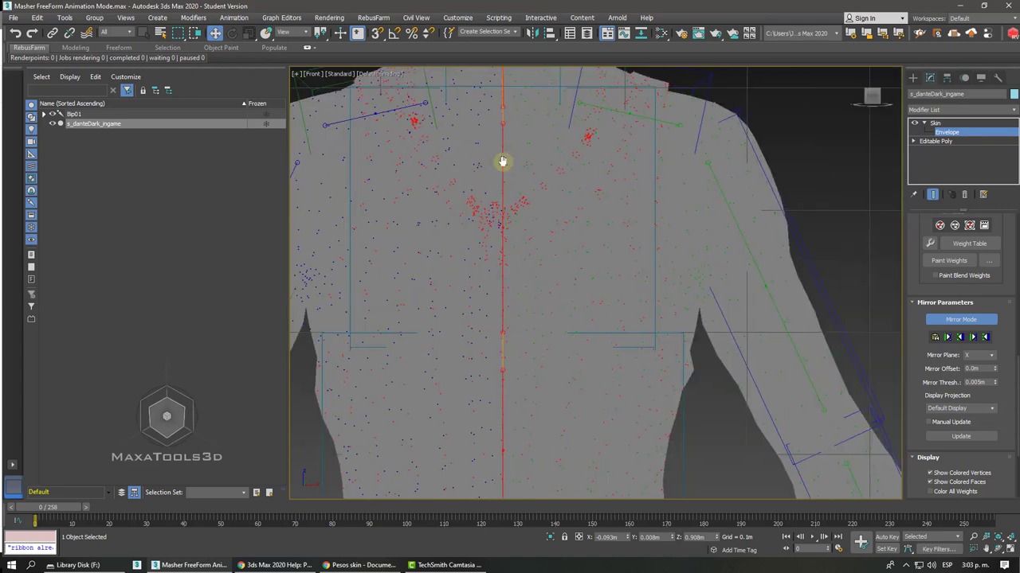
scroll(503, 165, up, 2)
key(shift+z)
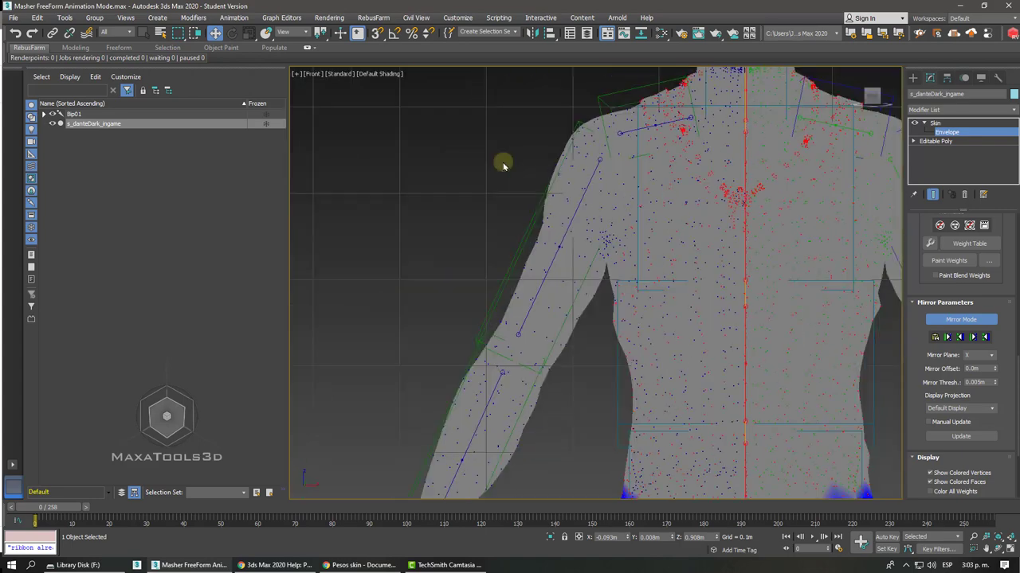
key(shift+z)
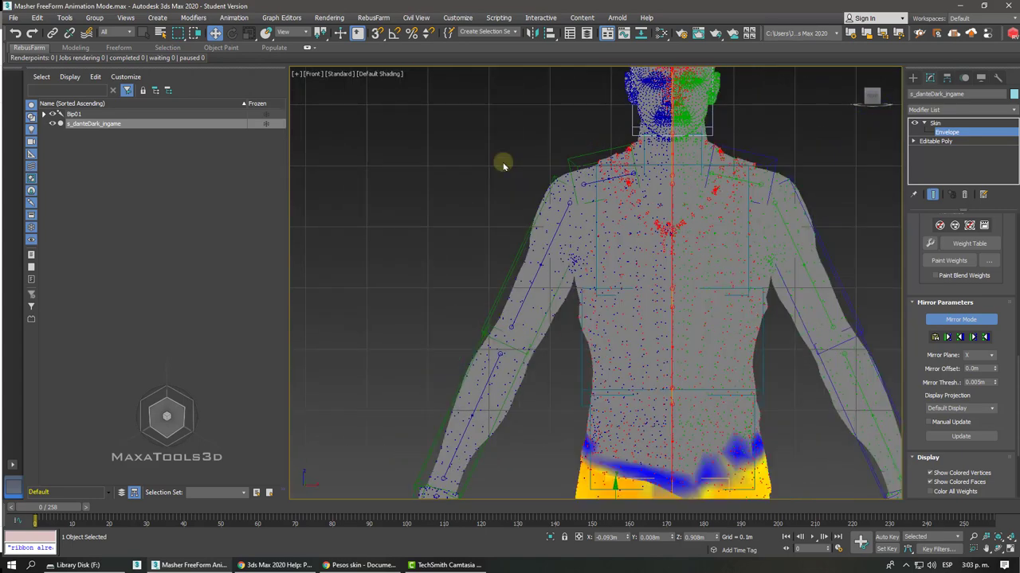
key(shift+z)
key(shift+z)
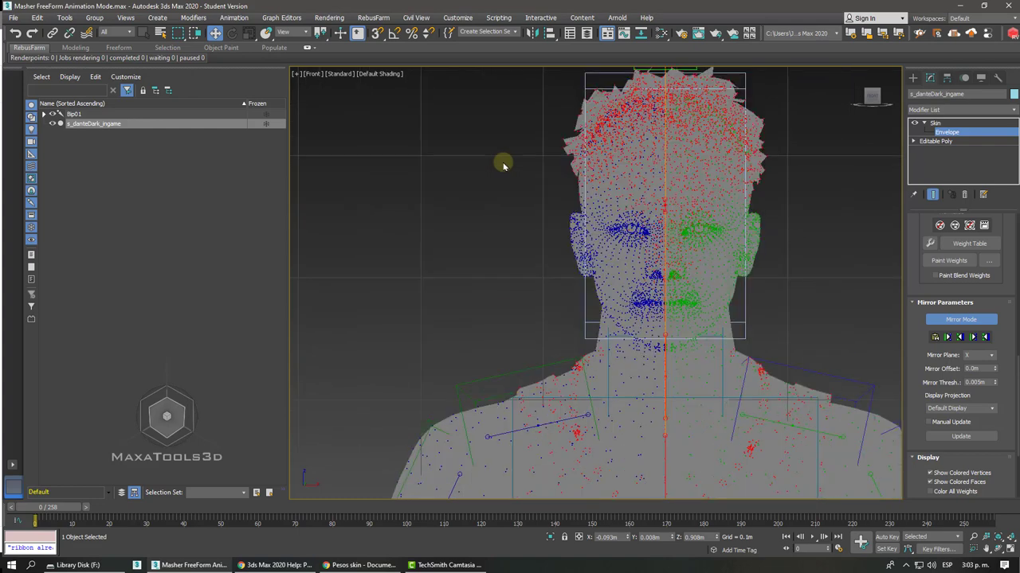
key(shift+z)
key(shift+z)
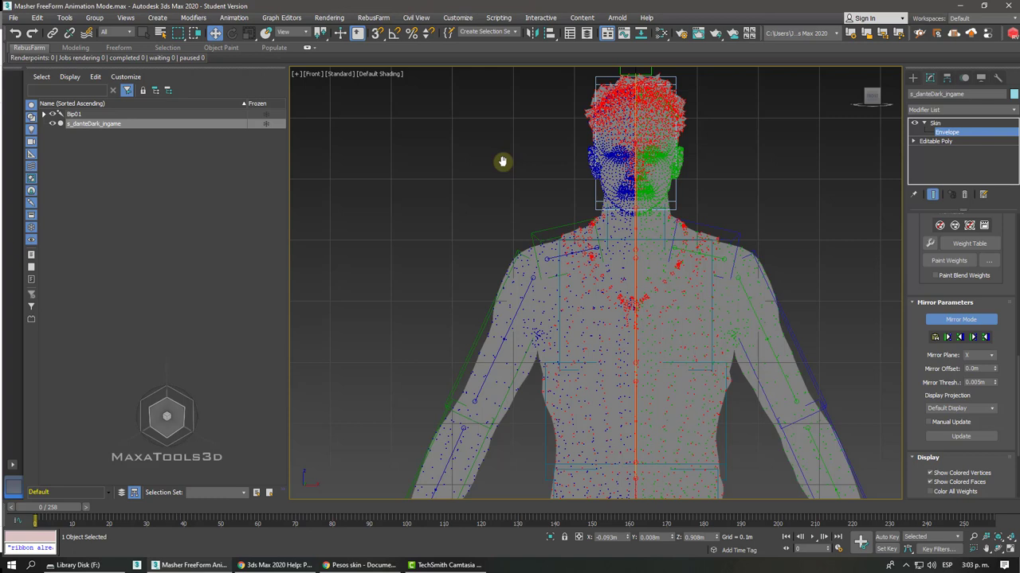
mouse_move(994, 383)
mouse_down()
mouse_move(994, 401)
mouse_move(939, 40)
mouse_up()
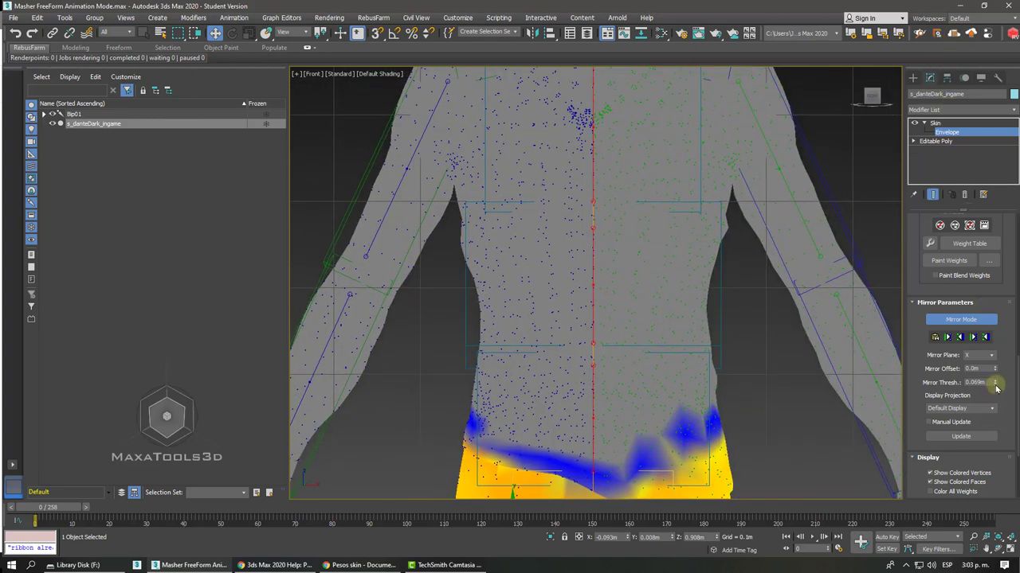
Step: Tune Mirror Thresh. from 0.106m to 0.123m and frame the whole character
drag(994, 383, 978, 337)
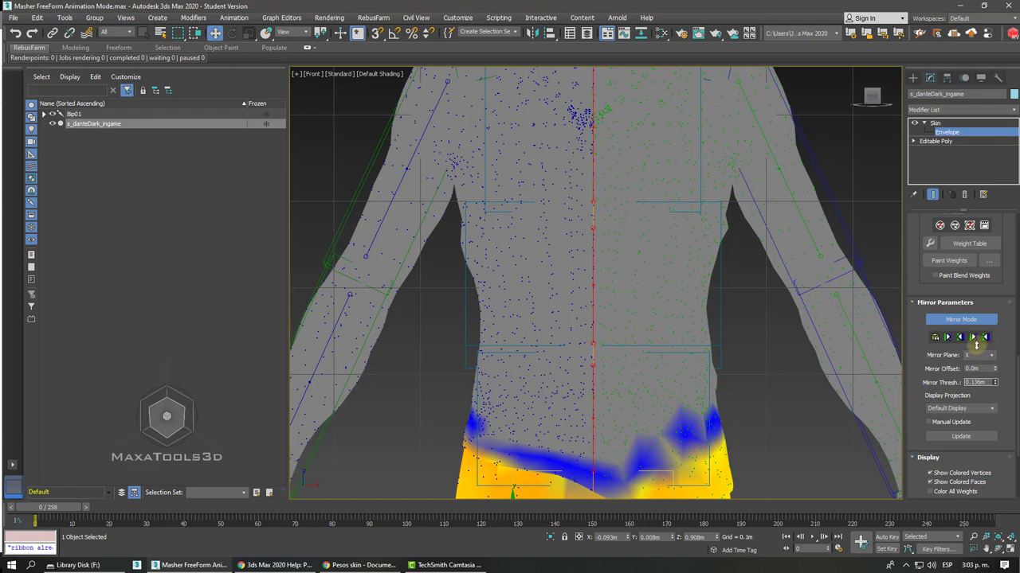
scroll(609, 229, down, 4)
scroll(609, 228, down, 2)
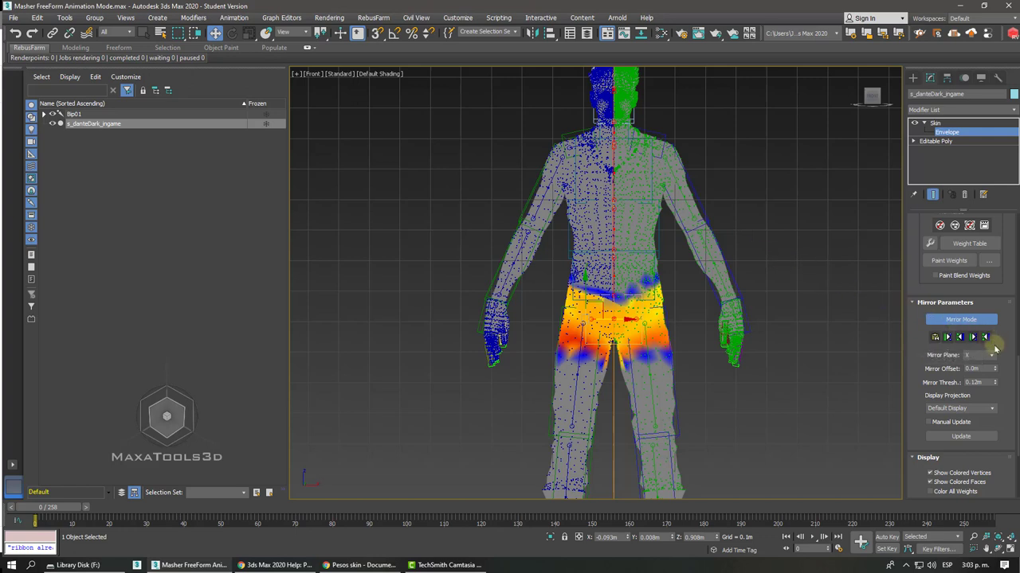
drag(994, 383, 986, 382)
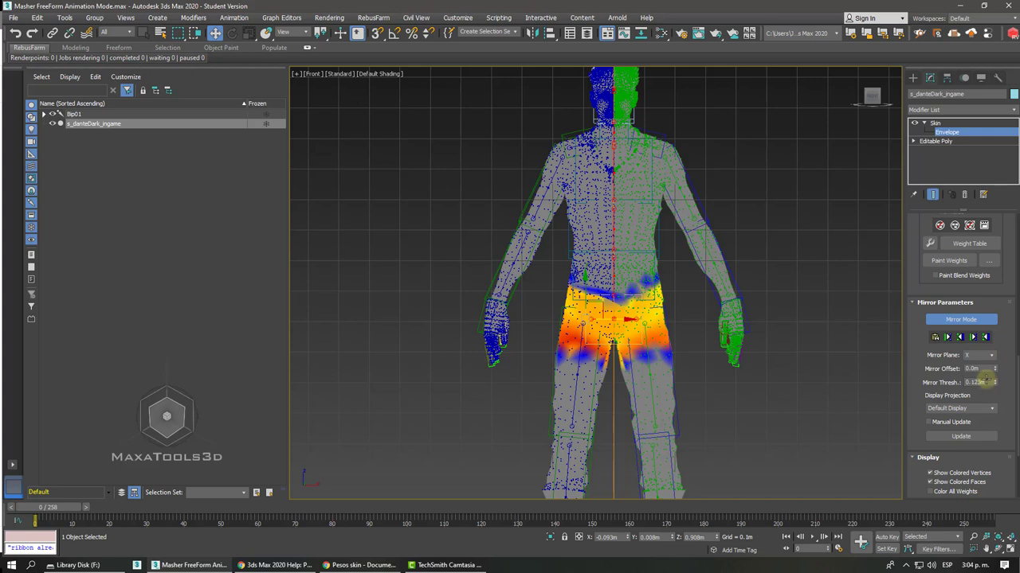
middle_drag(596, 90, 595, 126)
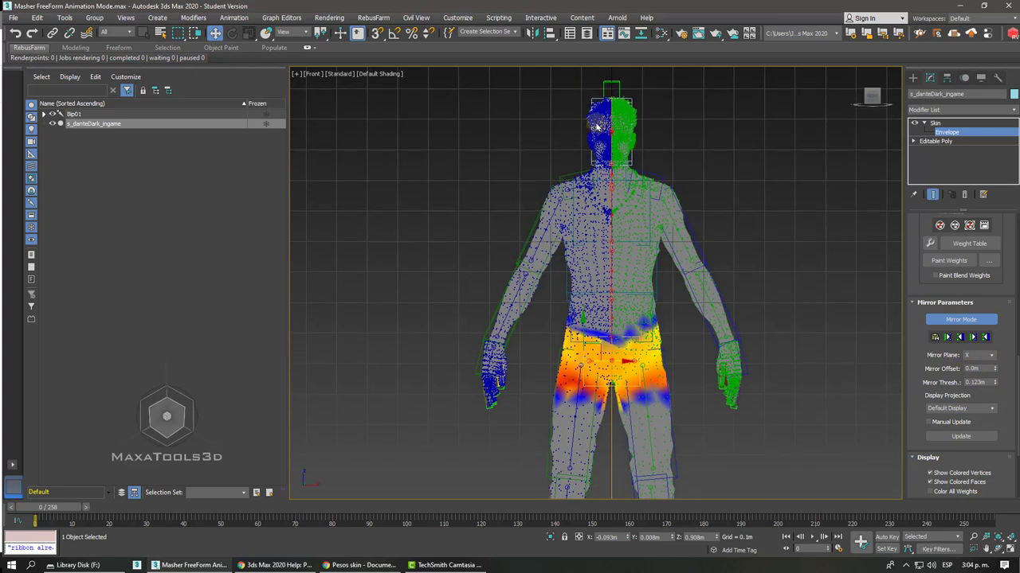
Step: Paste Blue to Green bone weights and vertex weights across Mirror Plane X
click(940, 323)
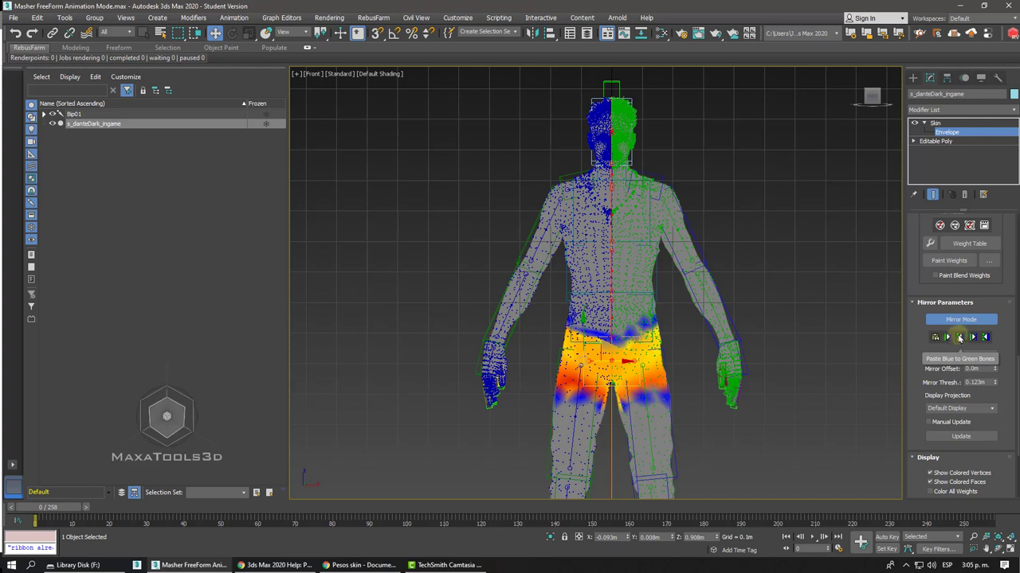
click(959, 338)
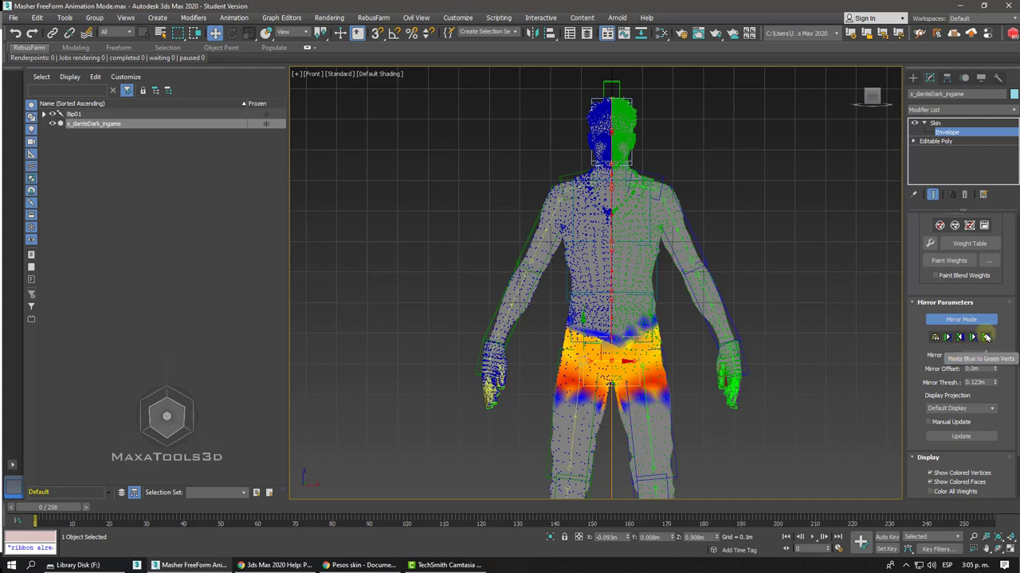
click(987, 338)
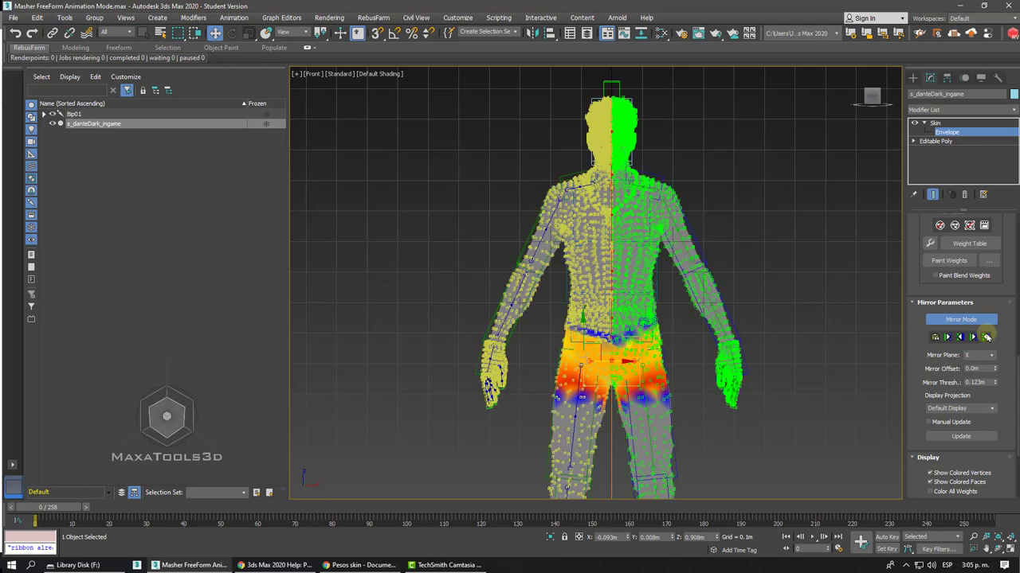
Step: Exit envelope editing and orbit a Perspective view down to the legs and feet
click(936, 122)
middle_drag(676, 261, 667, 266)
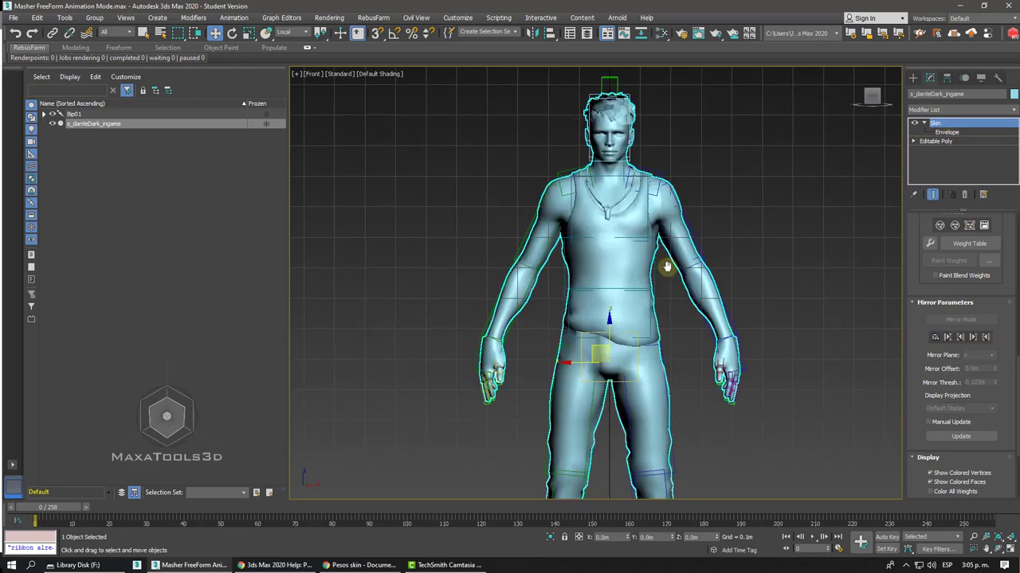
scroll(666, 266, up, 2)
key(p)
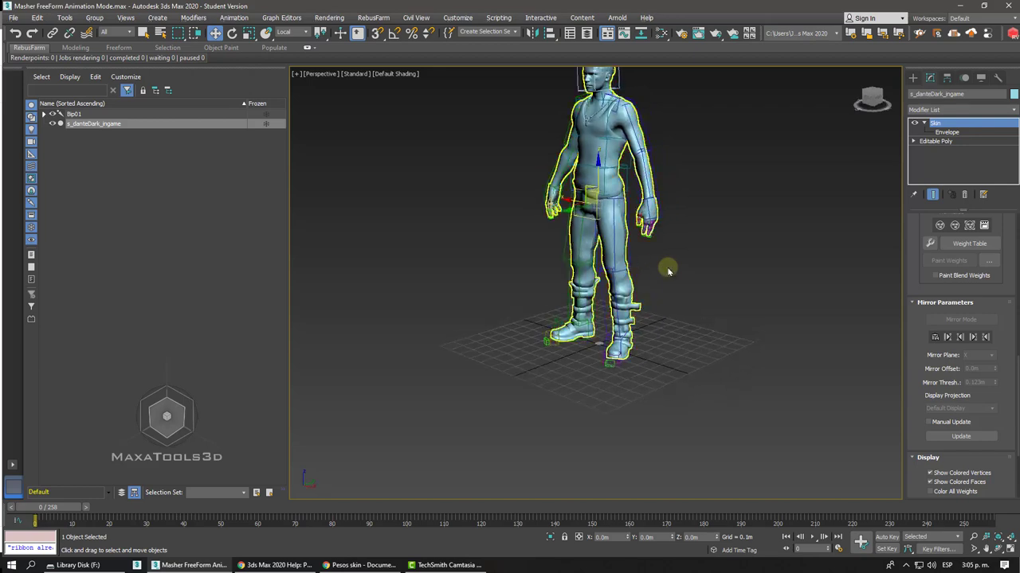
scroll(667, 271, up, 4)
alt+middle_drag(667, 267, 902, 155)
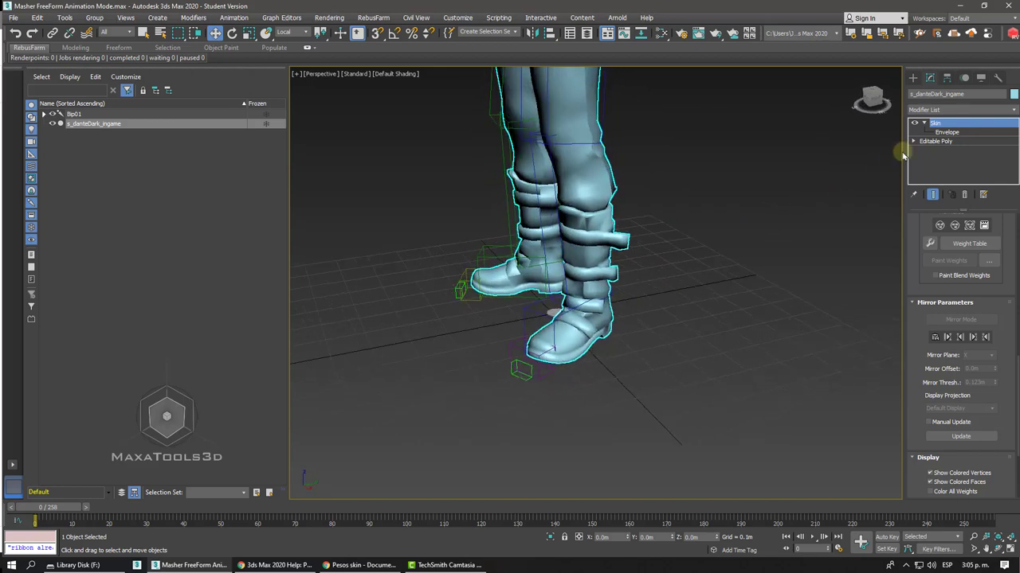
Step: Check the foot and toe envelope weights in envelope editing, then exit it again
click(945, 132)
click(576, 324)
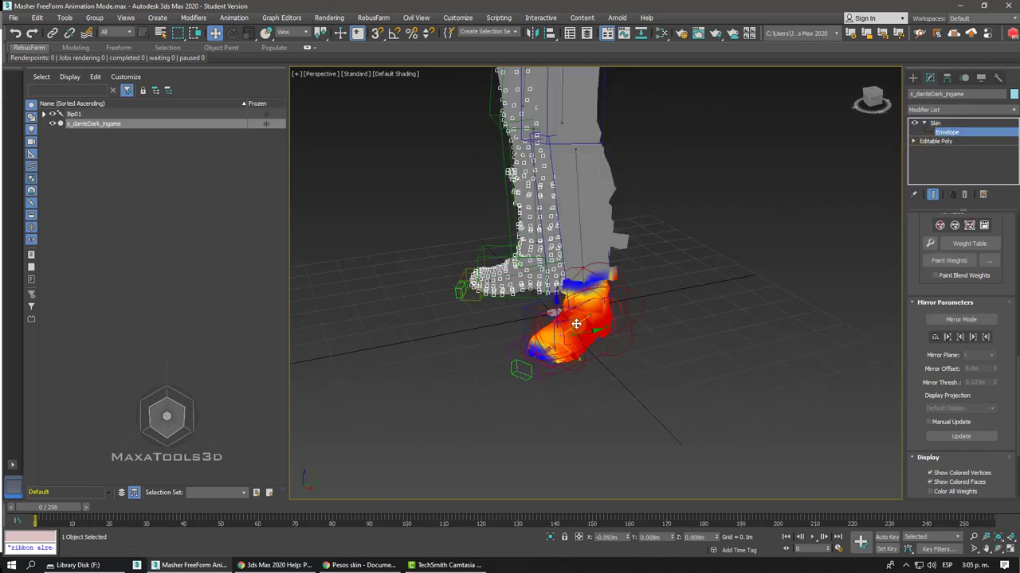
scroll(576, 325, up, 3)
scroll(549, 291, up, 1)
click(482, 222)
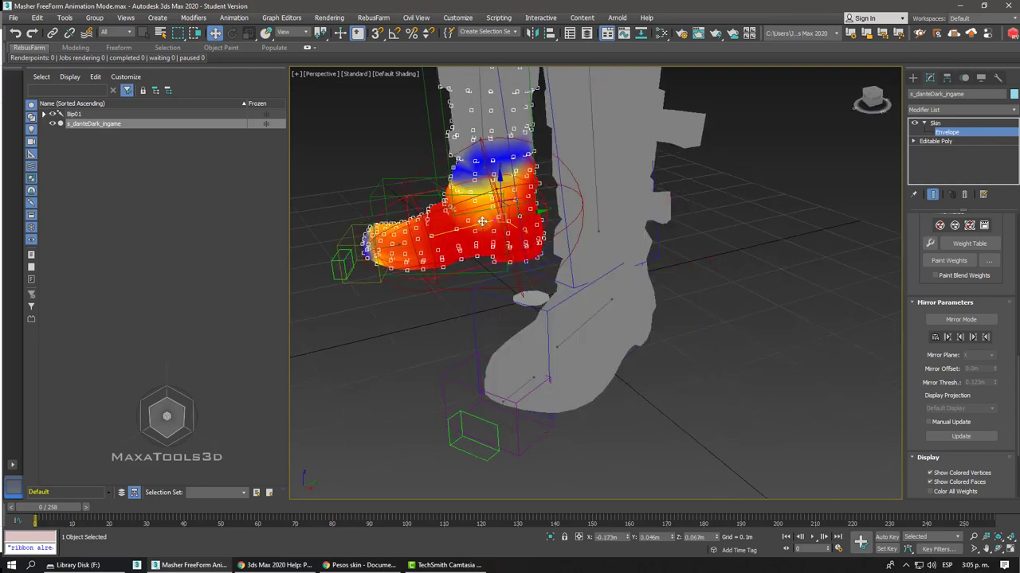
click(518, 389)
alt+middle_drag(518, 390, 517, 394)
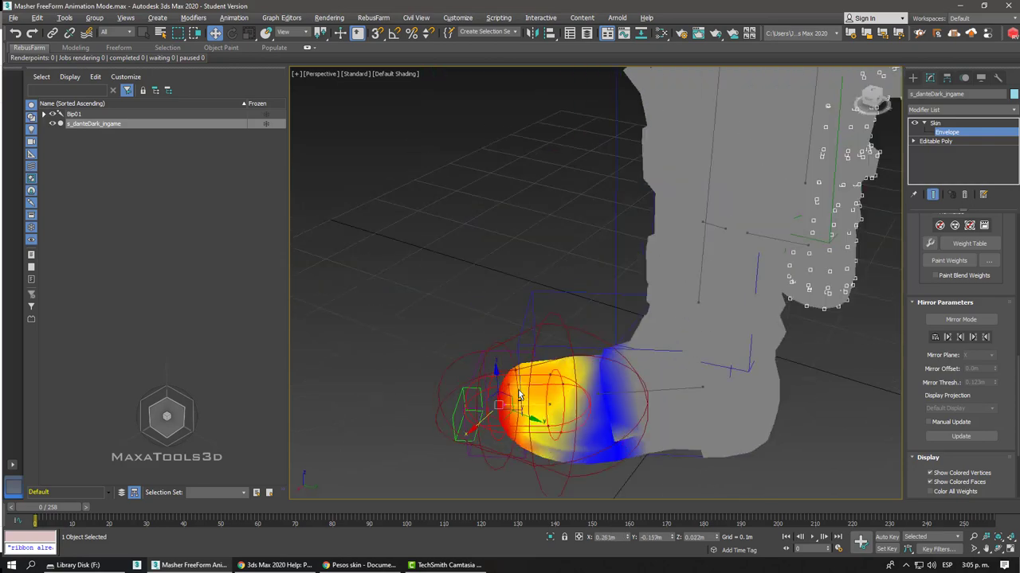
scroll(517, 395, down, 3)
scroll(515, 392, down, 3)
scroll(510, 402, down, 3)
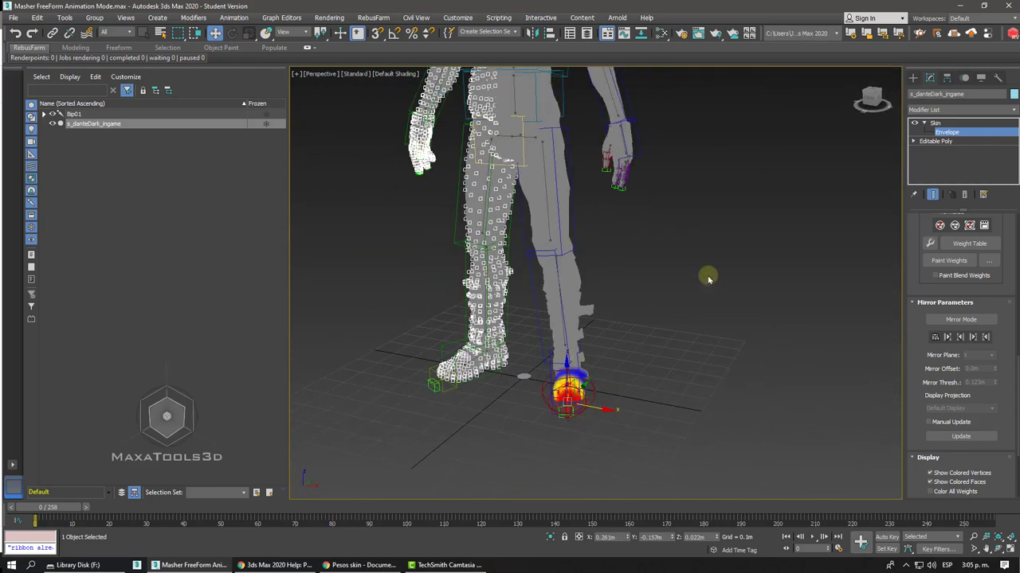
click(935, 122)
scroll(847, 162, down, 2)
scroll(717, 207, down, 2)
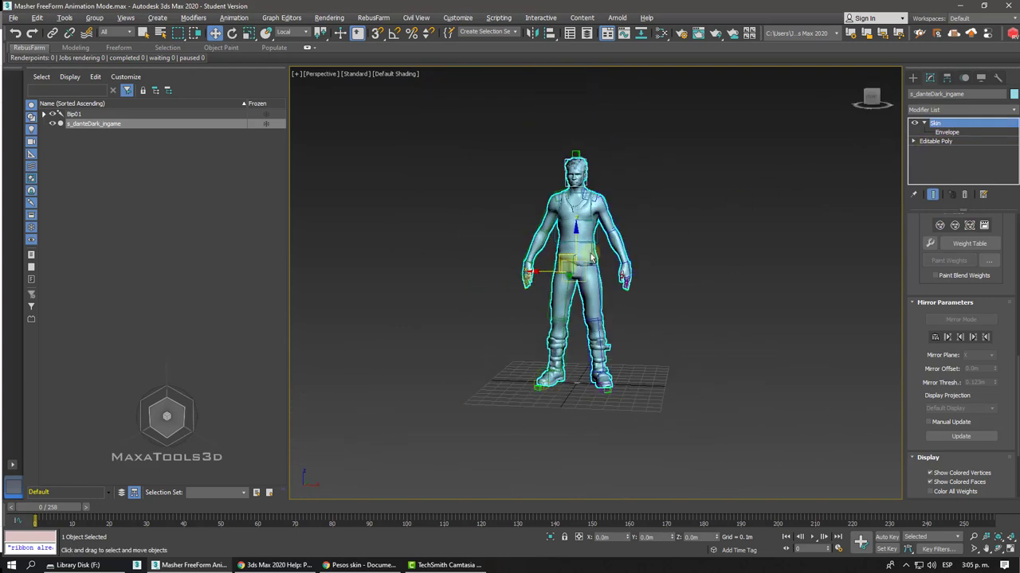
scroll(591, 255, up, 3)
scroll(576, 256, up, 1)
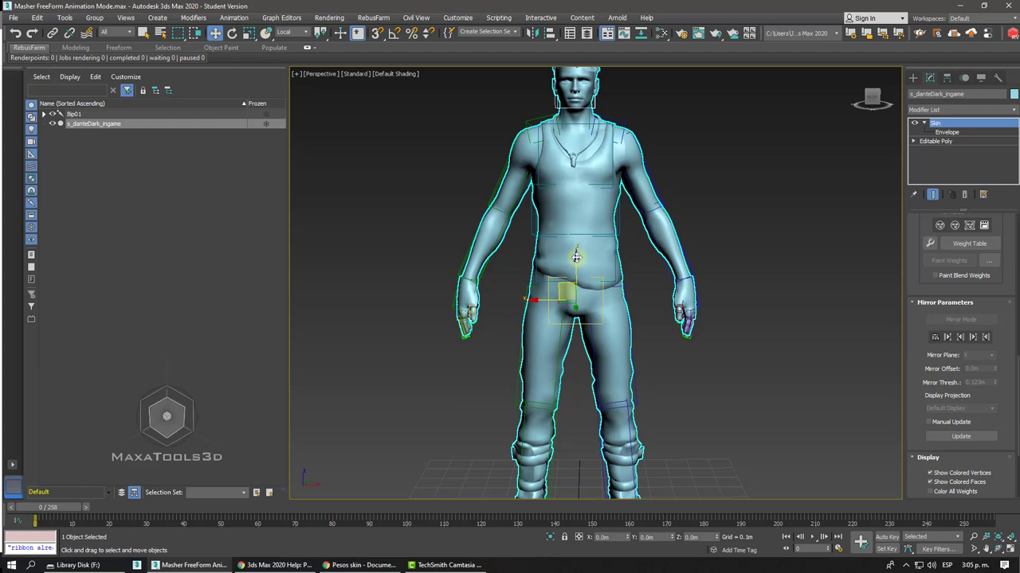
scroll(557, 278, down, 1)
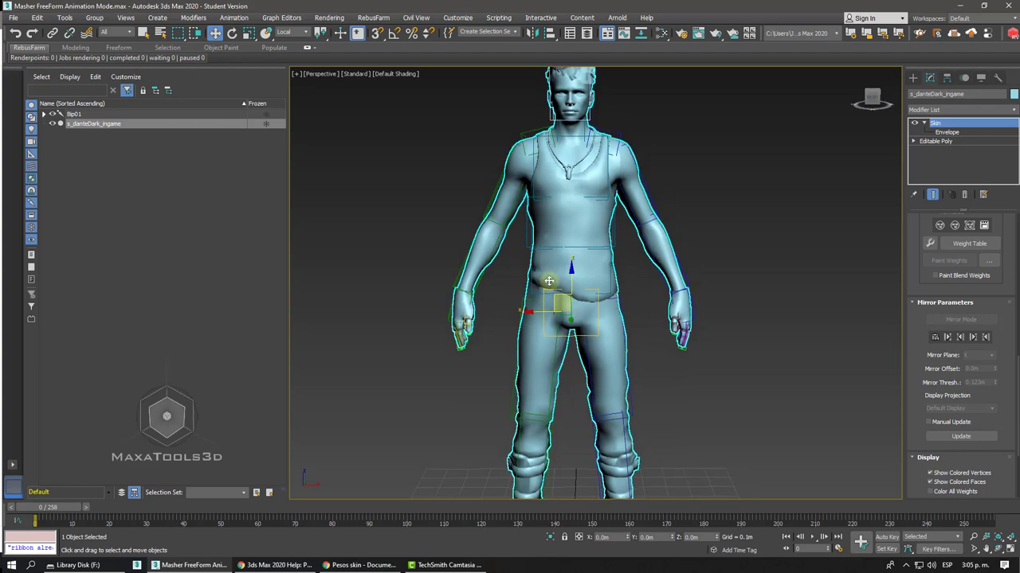
scroll(549, 281, down, 1)
alt+middle_drag(549, 281, 549, 281)
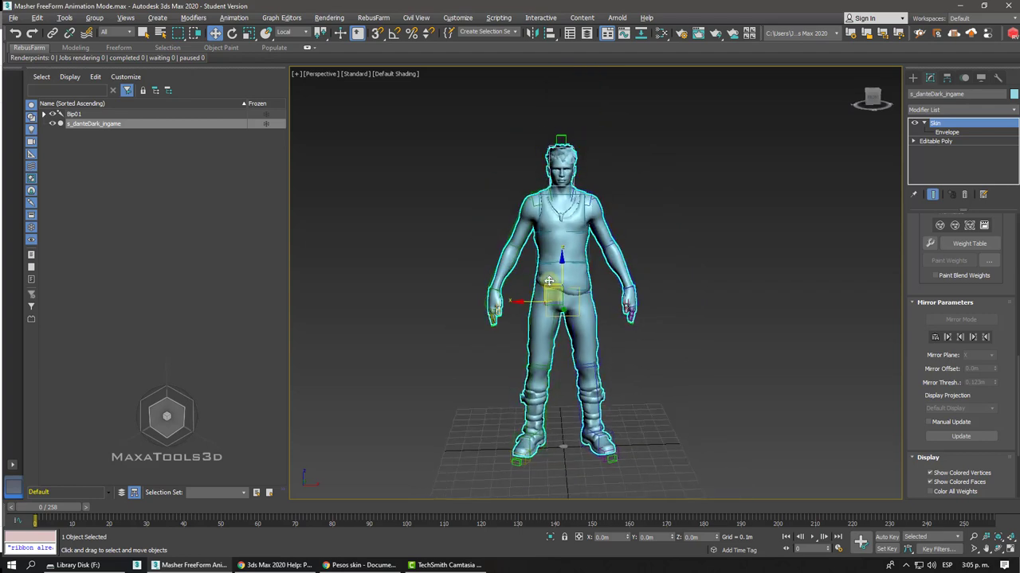
click(450, 311)
alt+middle_drag(450, 311, 466, 315)
drag(470, 315, 483, 281)
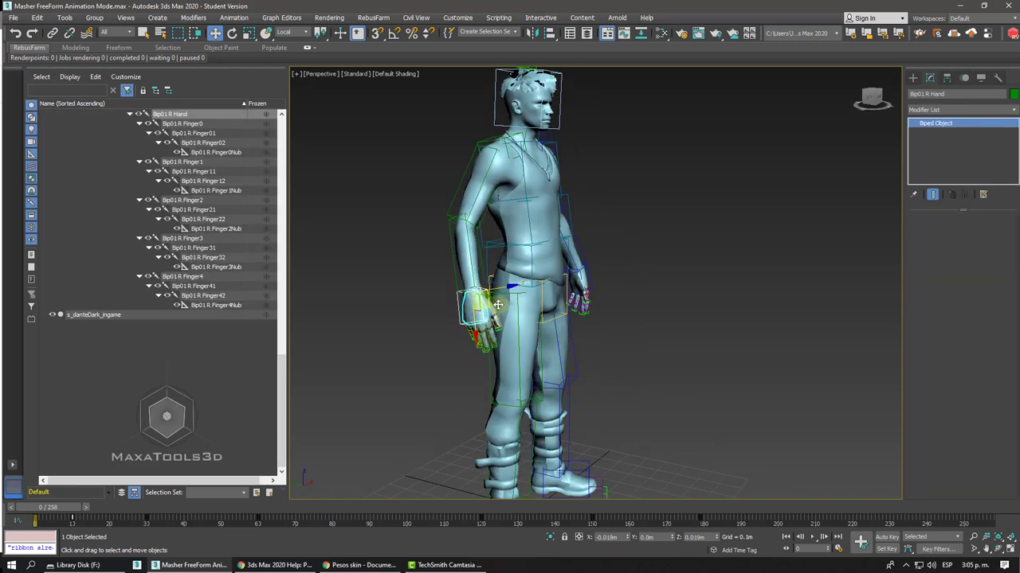
key(ctrl+z)
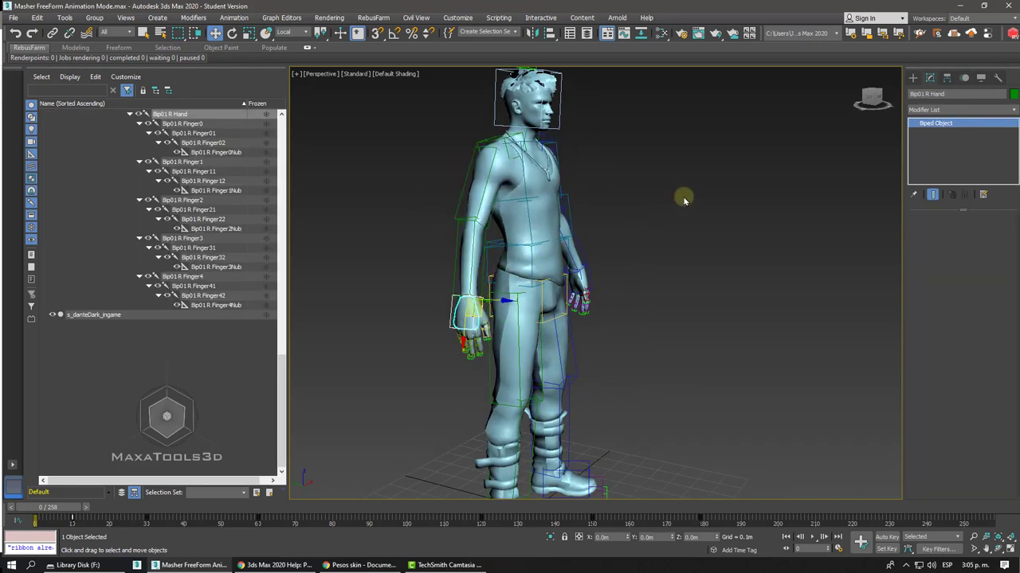
click(679, 197)
click(510, 173)
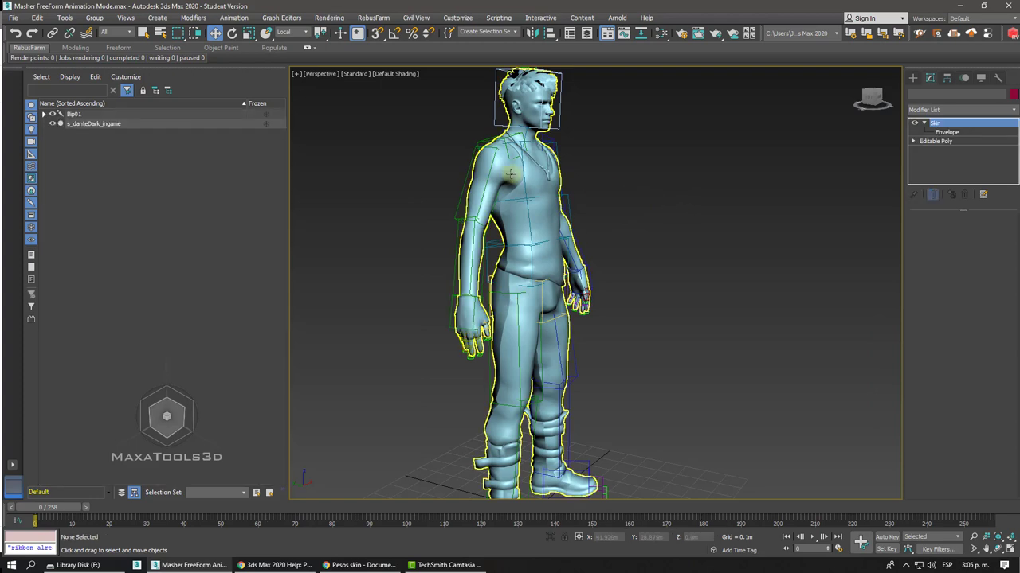
scroll(511, 173, up, 3)
alt+middle_drag(511, 173, 548, 174)
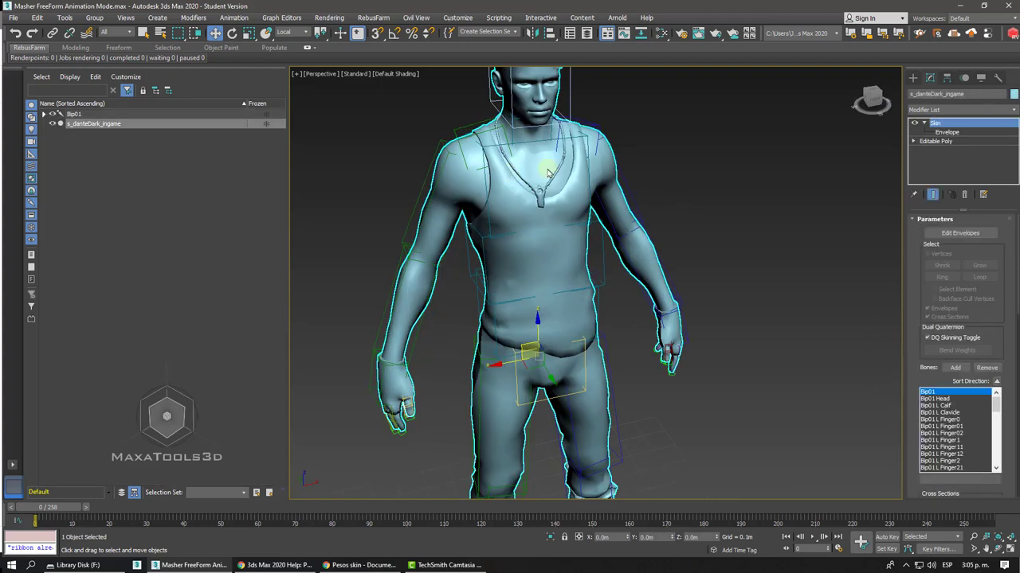
click(960, 109)
scroll(967, 249, down, 5)
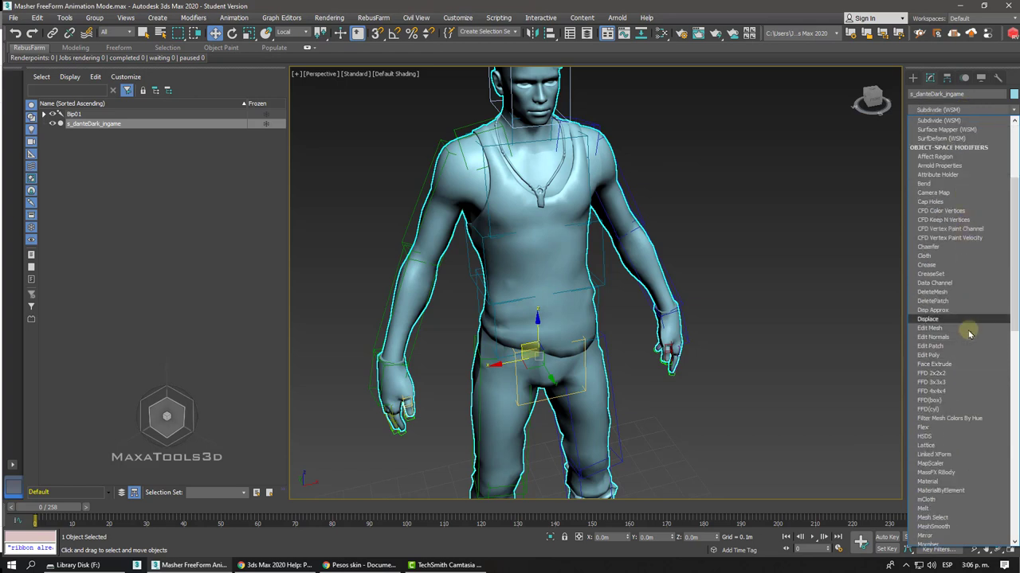
scroll(969, 334, down, 1)
scroll(970, 334, down, 1)
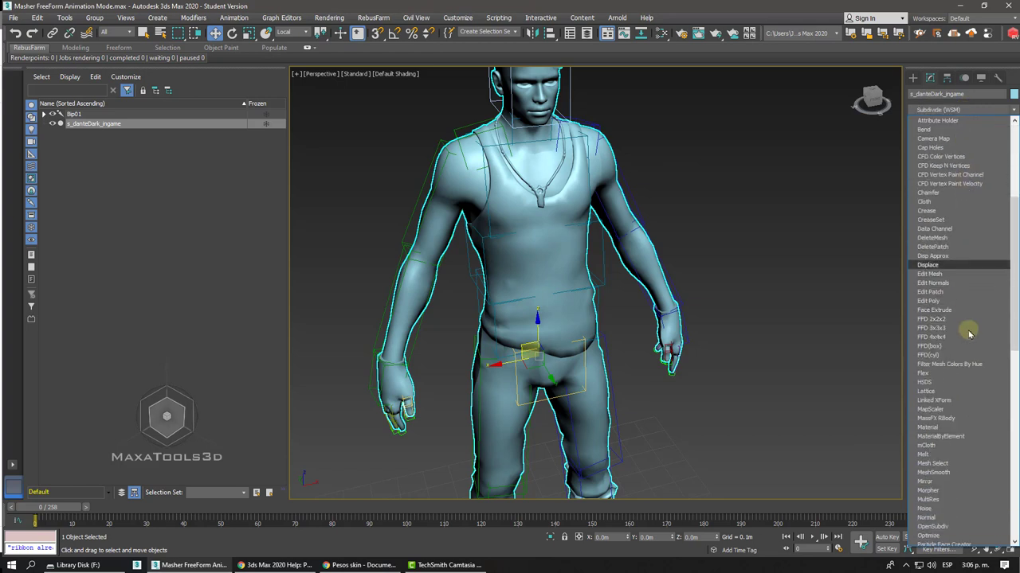
key(f)
scroll(970, 334, down, 3)
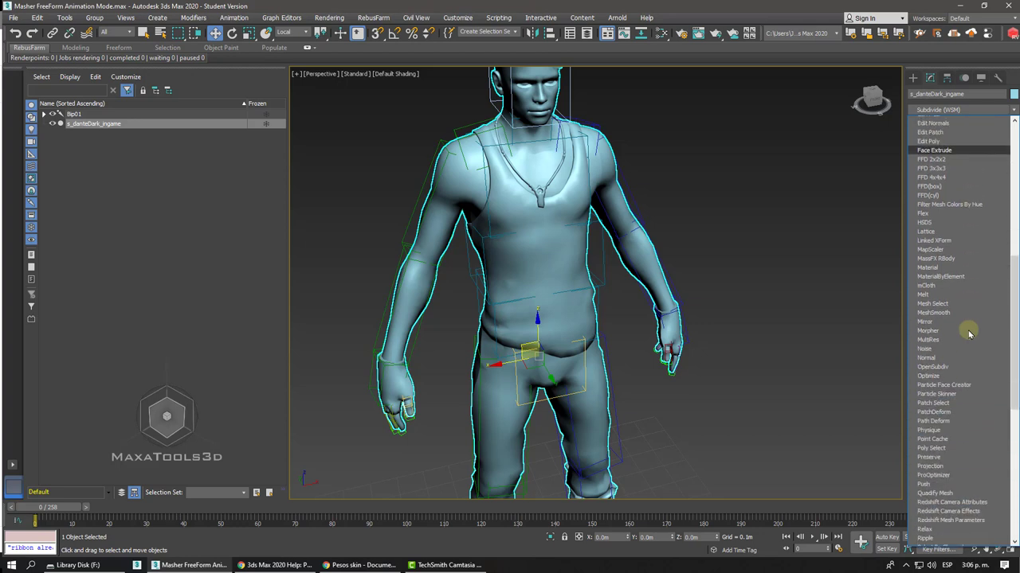
scroll(970, 333, down, 3)
scroll(969, 333, down, 2)
scroll(970, 334, down, 1)
scroll(969, 334, down, 2)
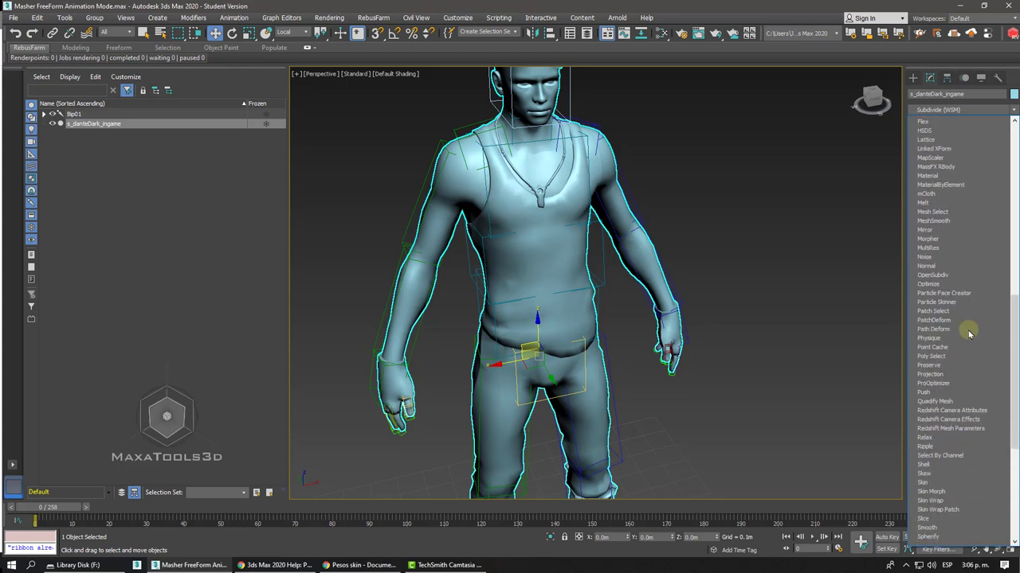
scroll(970, 334, down, 1)
scroll(970, 334, down, 1)
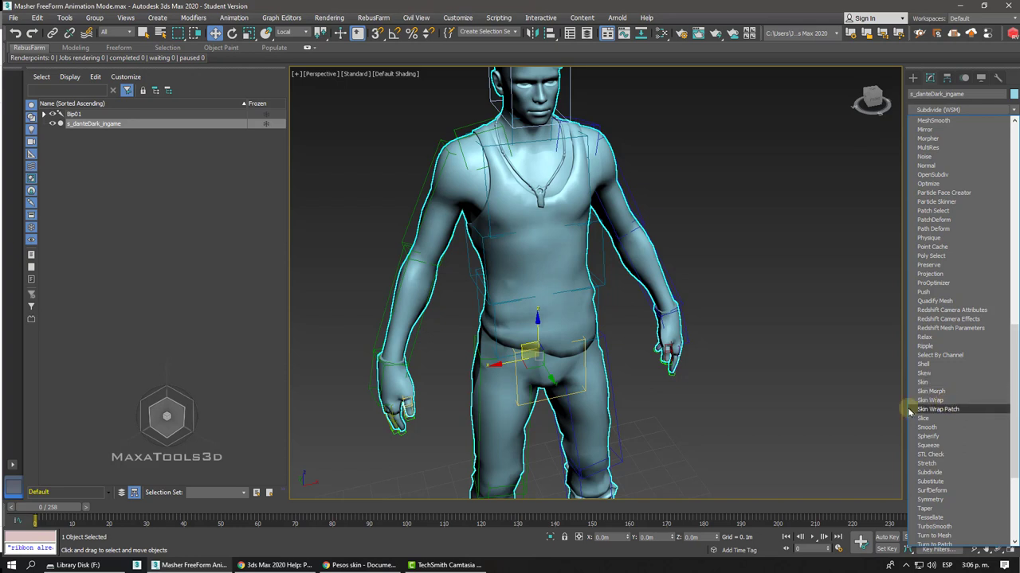
click(922, 383)
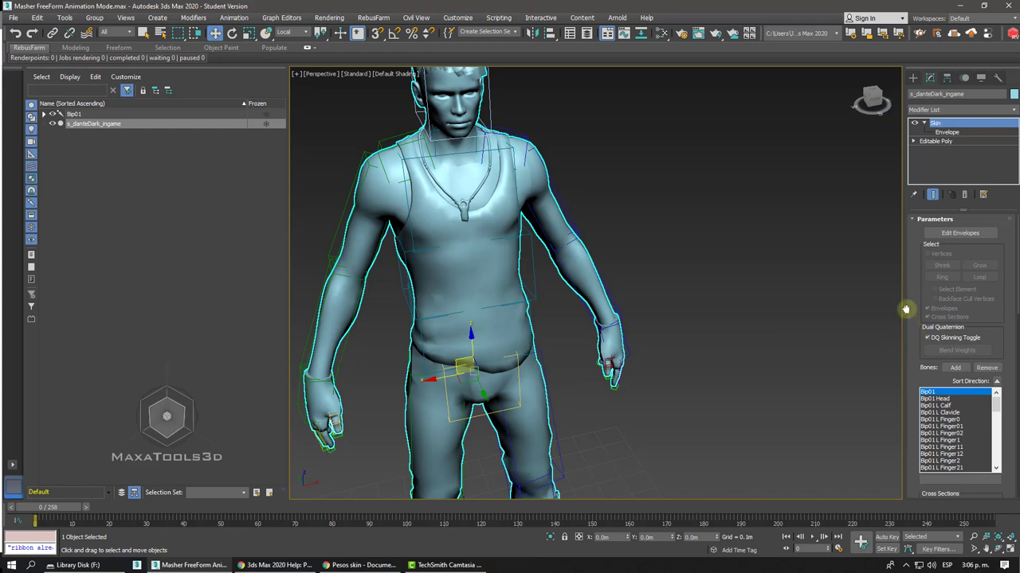
drag(908, 327, 897, 208)
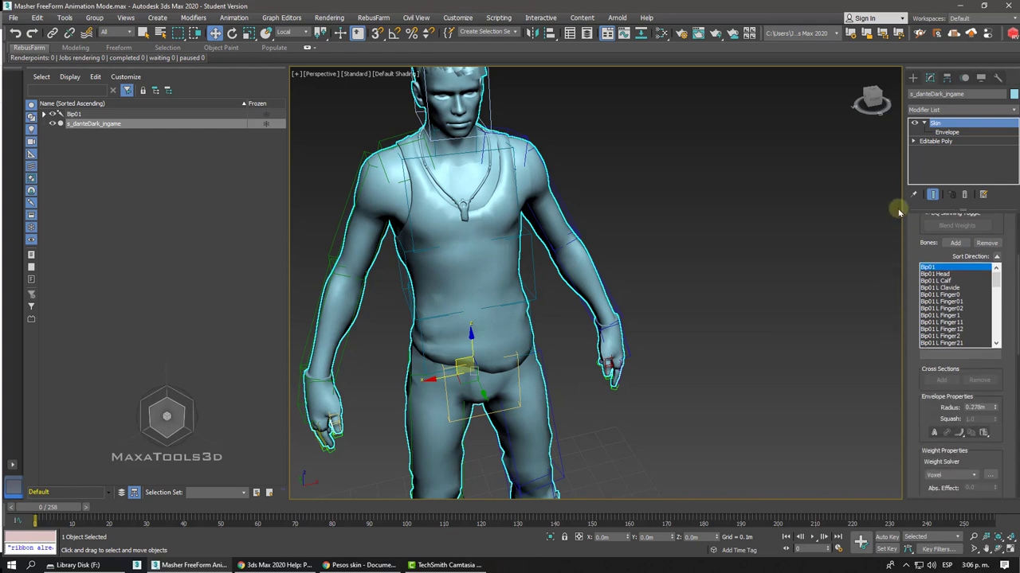
Step: Delete the old Skin modifier and add a fresh Skin modifier above Editable Poly
click(964, 194)
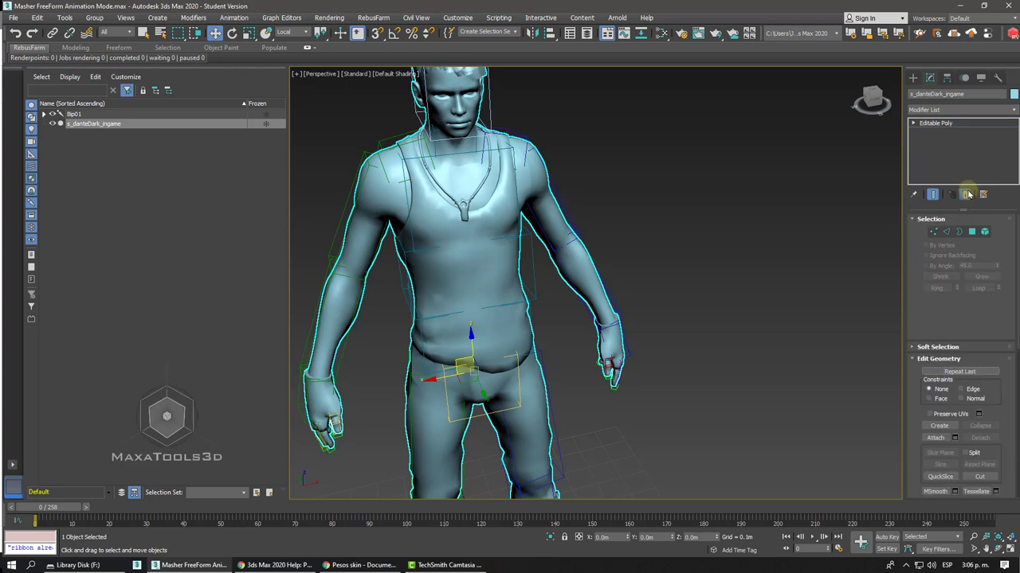
click(944, 110)
scroll(944, 112, down, 5)
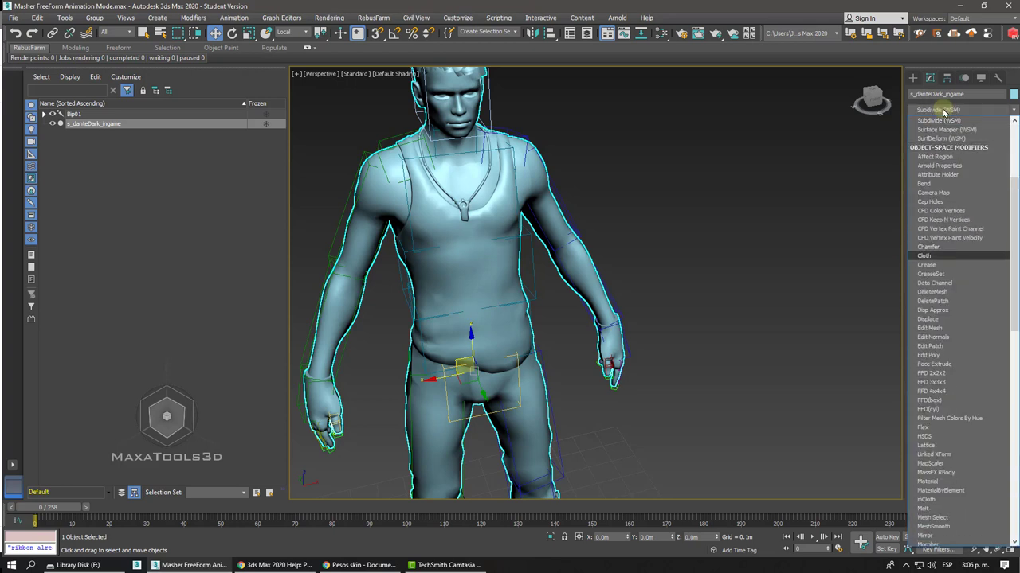
scroll(944, 112, down, 20)
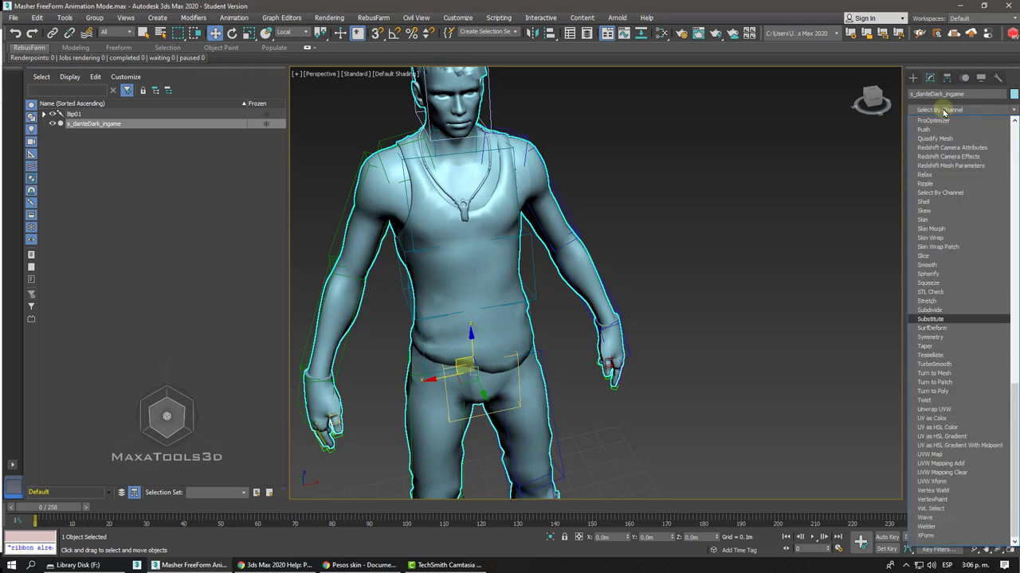
click(937, 221)
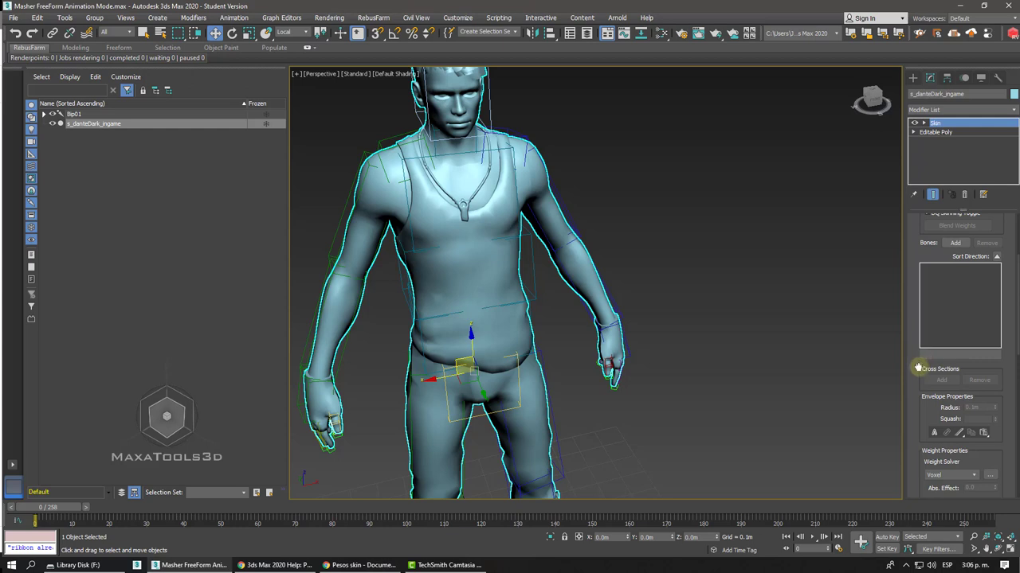
scroll(917, 368, down, 3)
scroll(922, 334, up, 4)
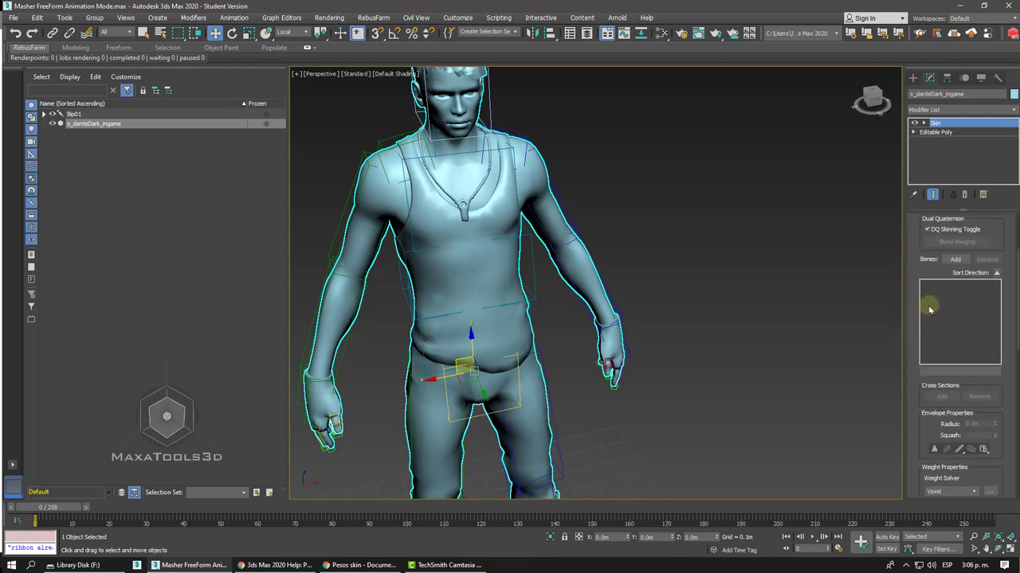
Step: Add every bone from Bip01 through Bip01 R Finger4Nub to the new Skin modifier
click(958, 261)
click(48, 22)
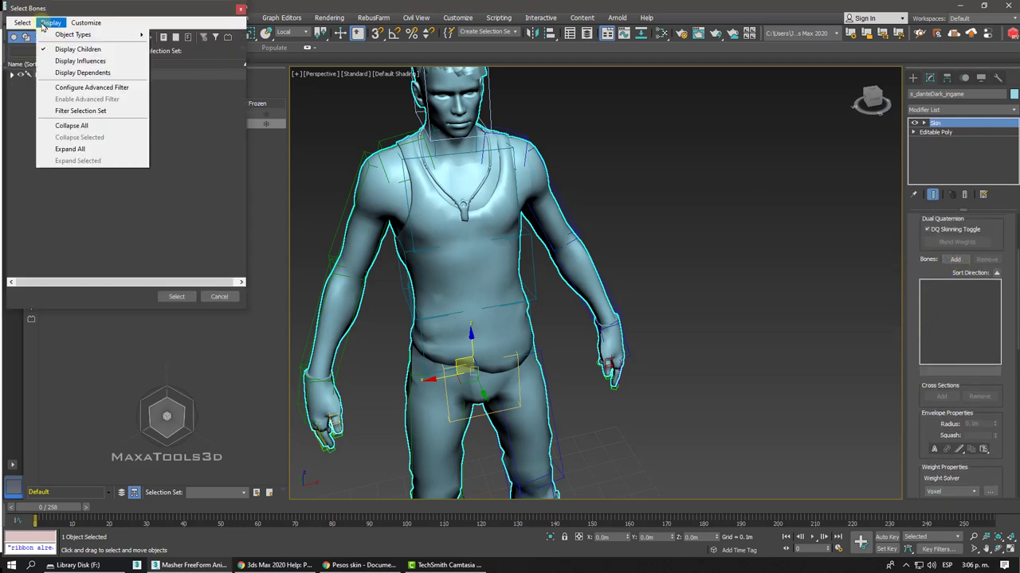
click(64, 143)
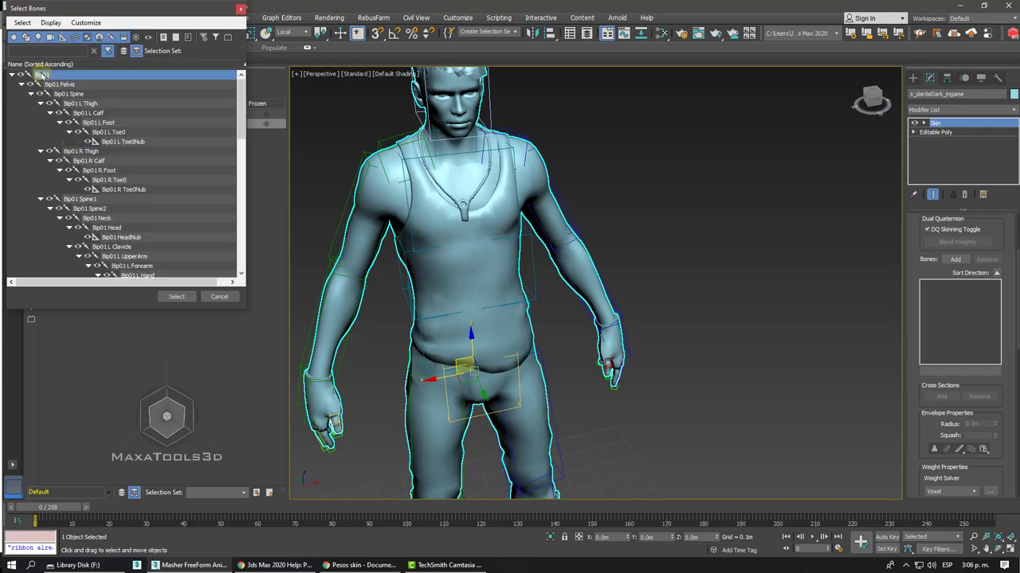
scroll(42, 75, down, 8)
scroll(84, 135, down, 7)
shift+click(177, 271)
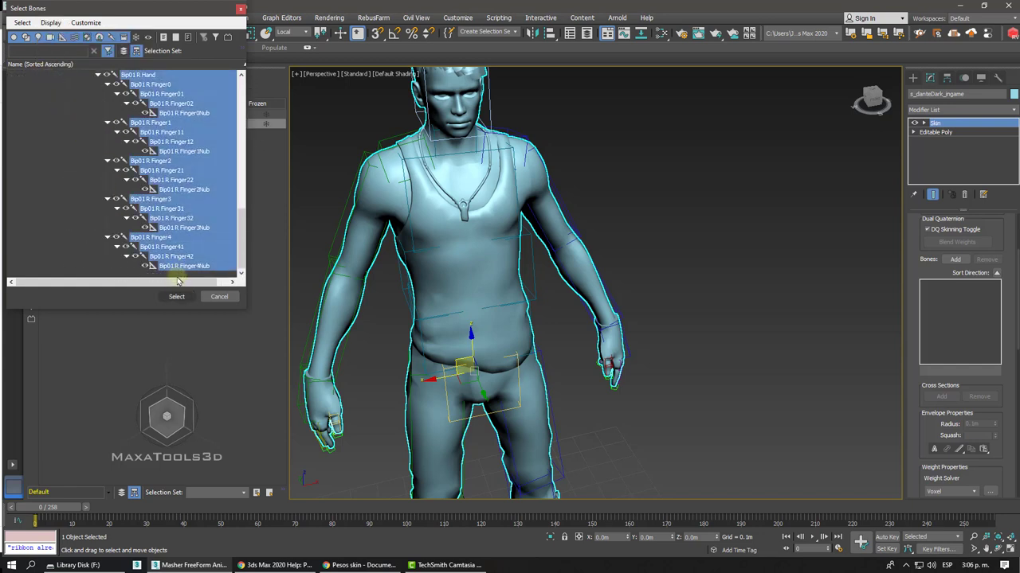
click(177, 297)
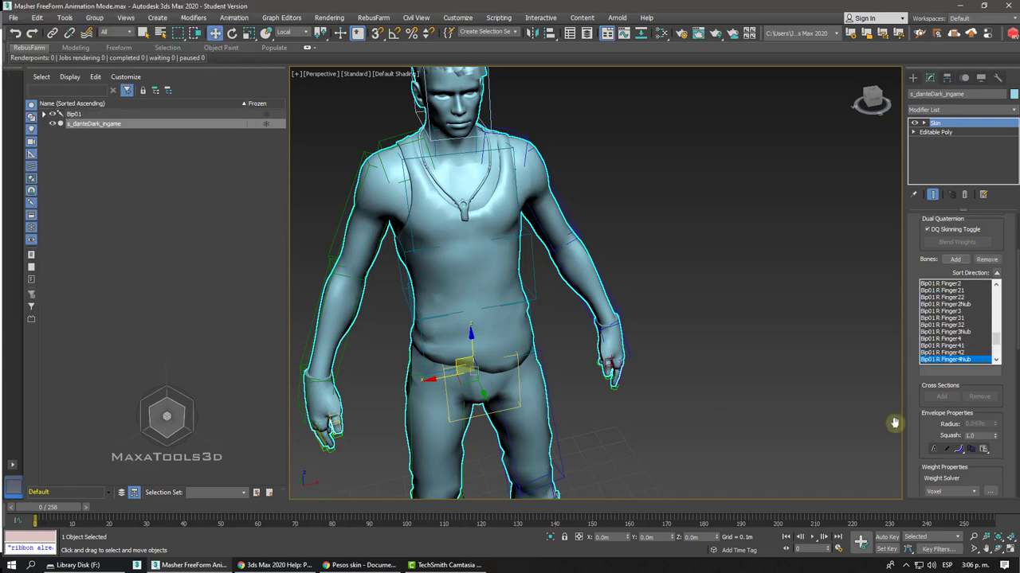
drag(922, 428, 926, 340)
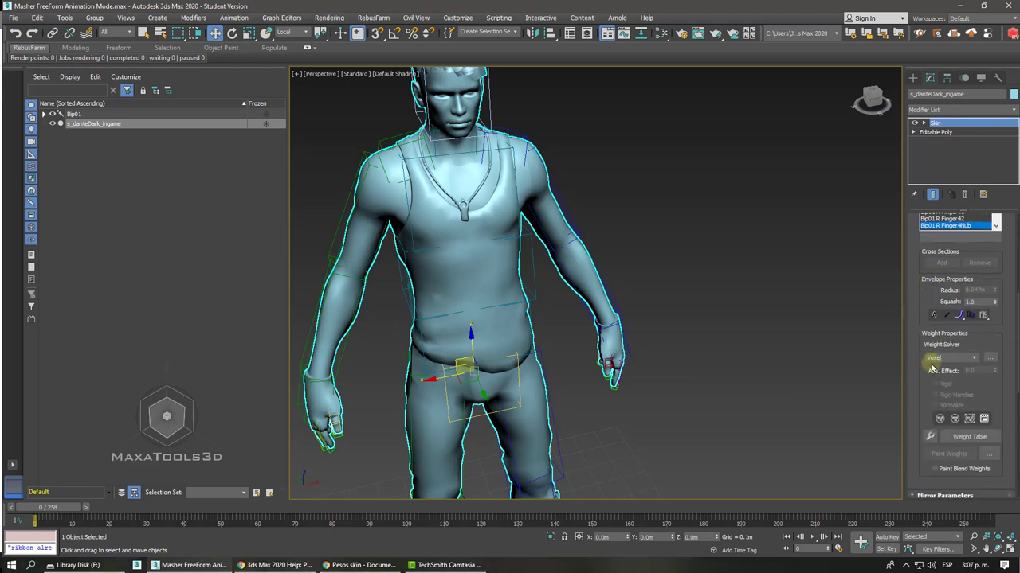
Step: Apply Geodesic Voxel weights with Falloff 0.2 and Max Resolution 512, then close the solver
click(992, 360)
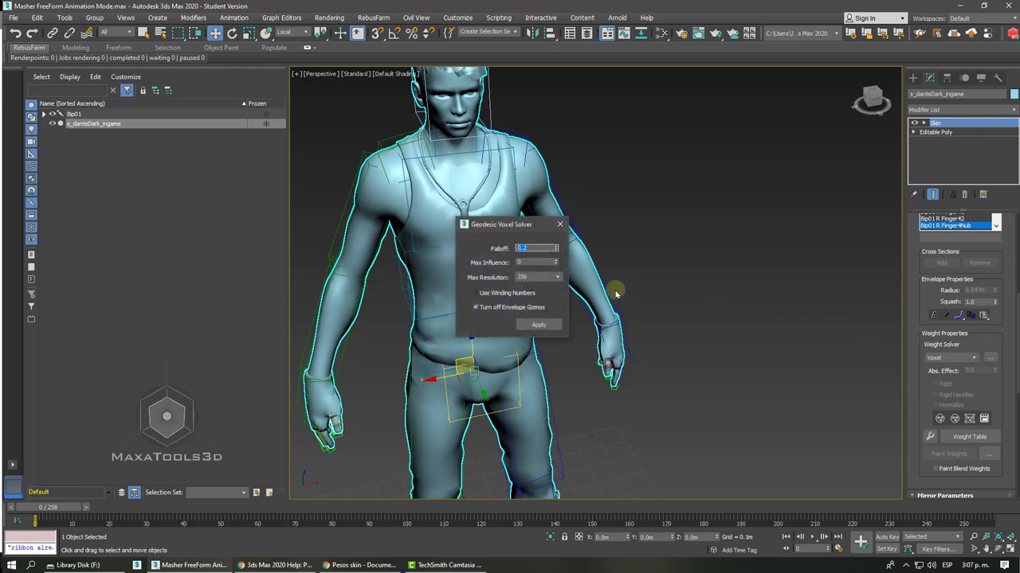
click(527, 276)
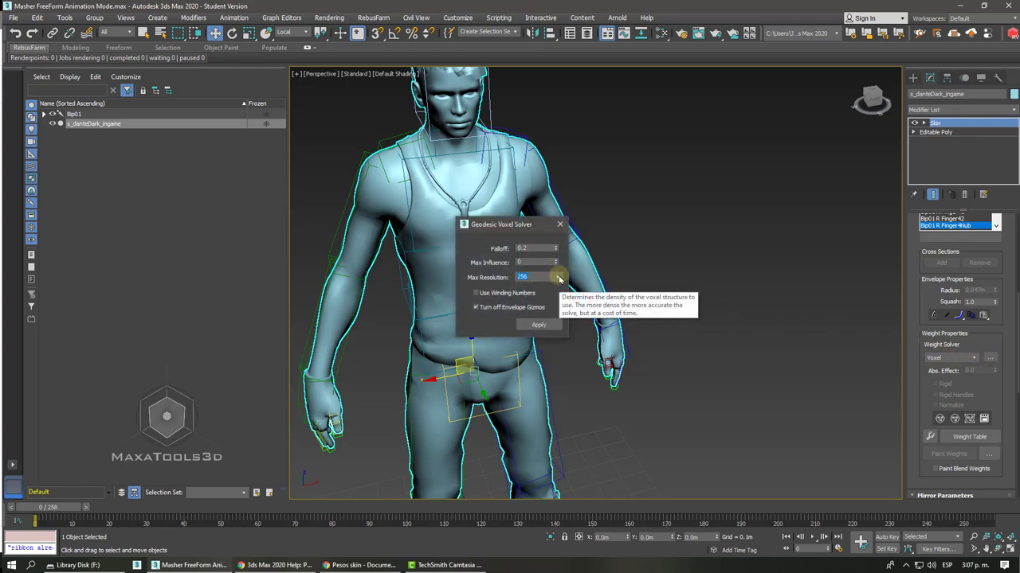
click(559, 277)
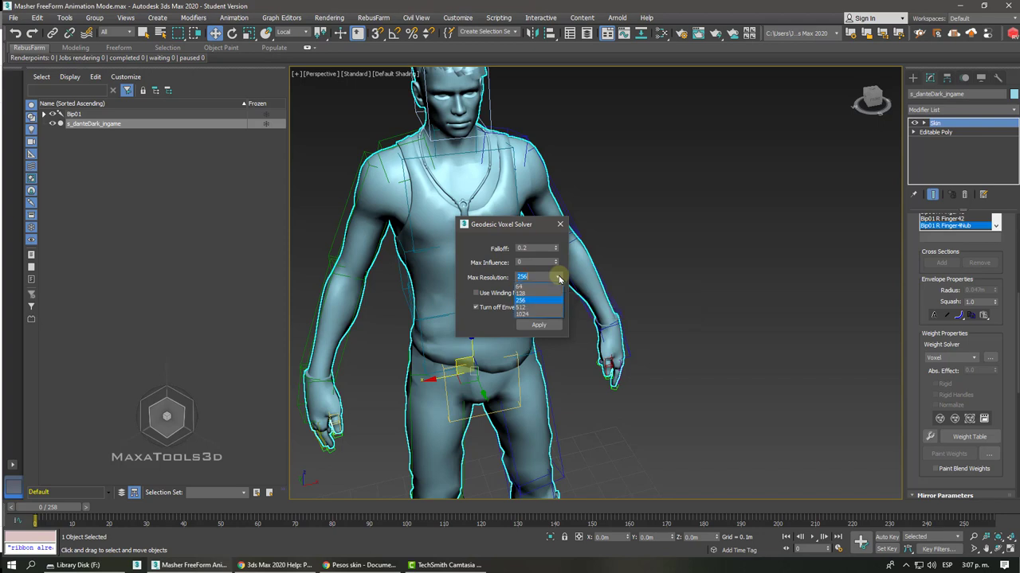
click(524, 306)
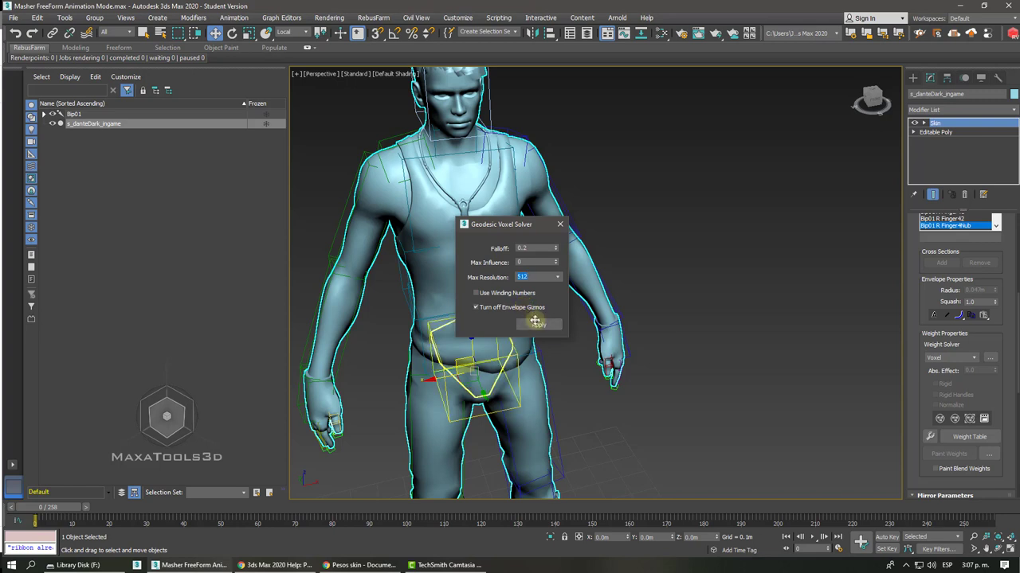
click(539, 325)
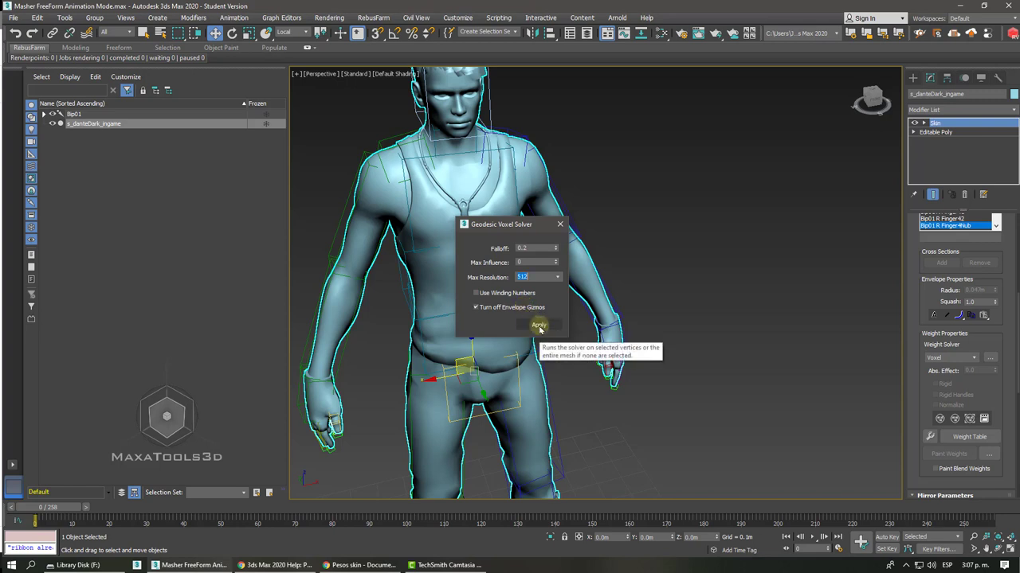
click(538, 326)
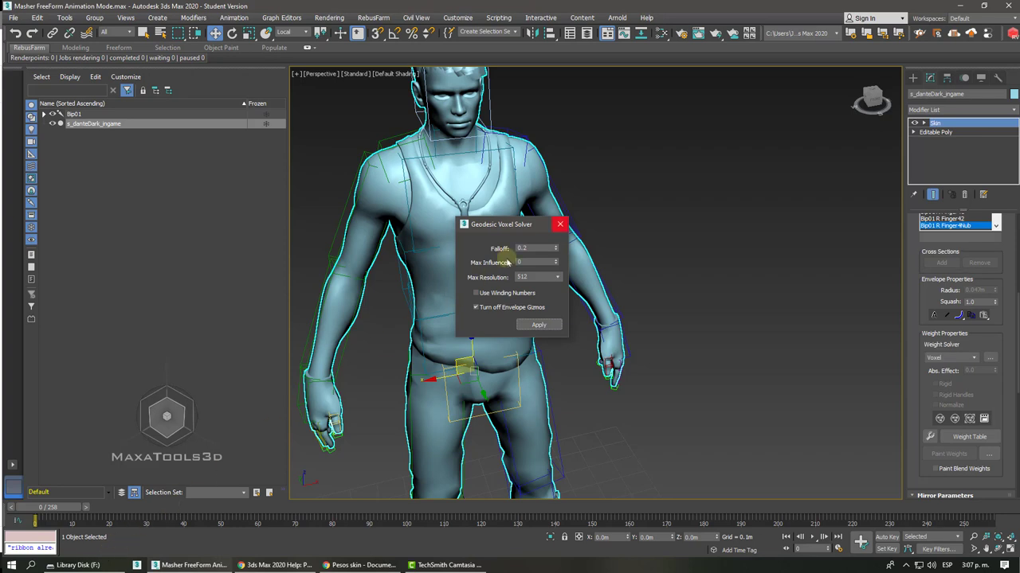
click(560, 224)
click(658, 248)
Step: Select the Bip01 Spine1 bone and switch to Rotate
scroll(587, 291, down, 4)
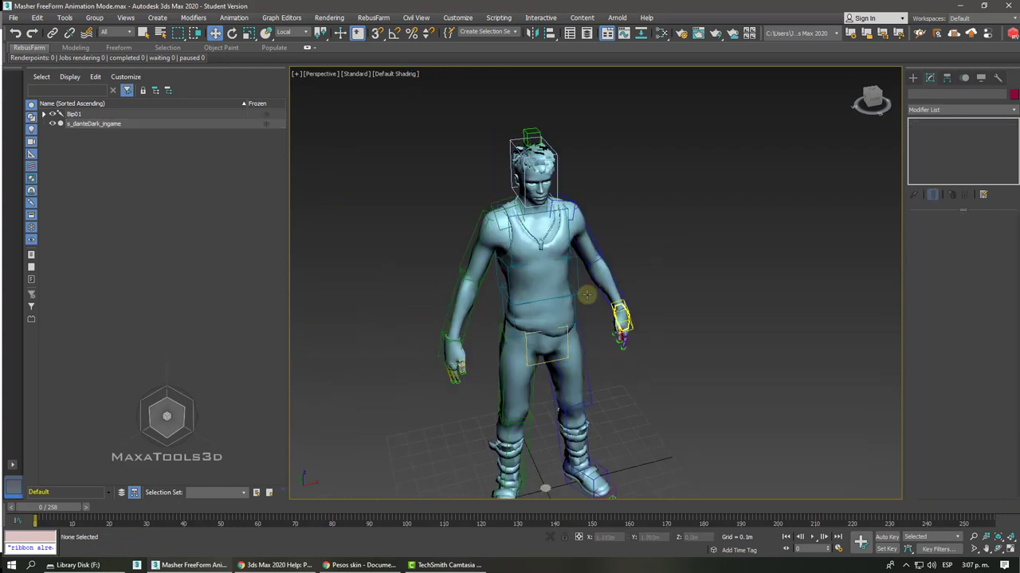
scroll(587, 299, down, 2)
click(587, 298)
right_click(567, 278)
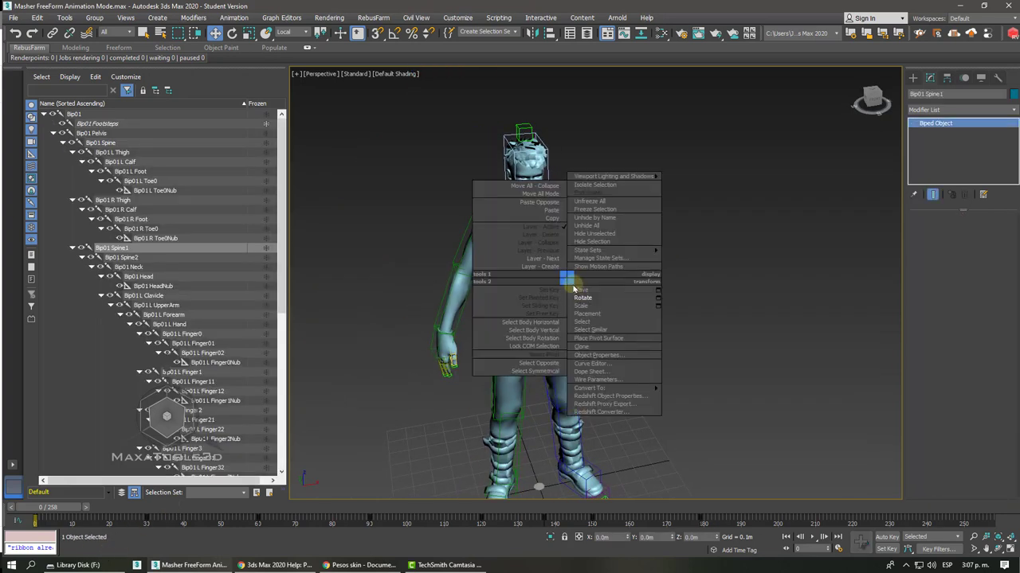
click(589, 298)
mouse_move(589, 298)
middle_down()
mouse_move(574, 329)
mouse_move(577, 321)
middle_up()
Step: Move the right foot up and back down, then raise and lower the left foot
click(535, 410)
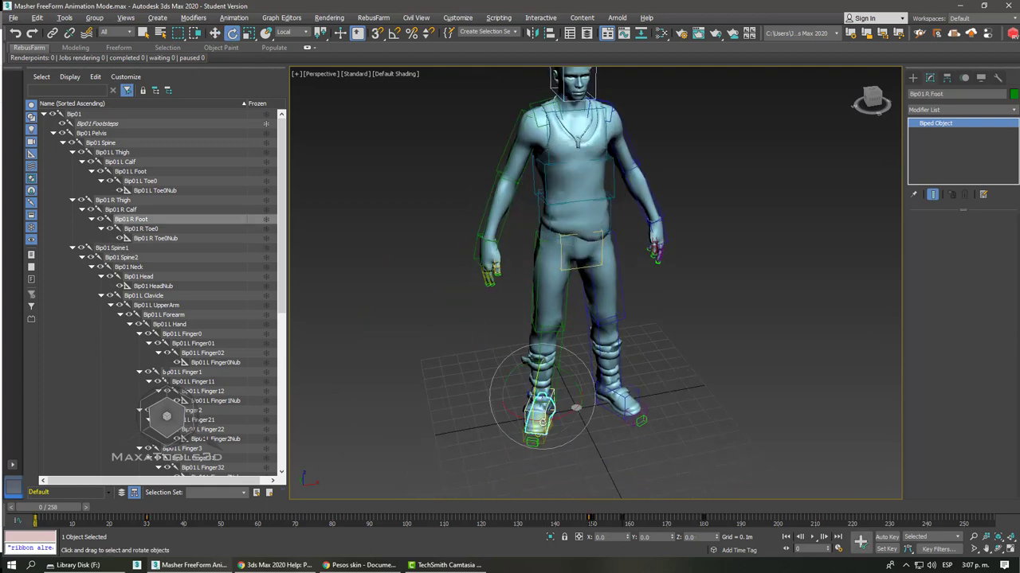
alt+middle_drag(535, 410, 534, 368)
right_click(534, 368)
click(550, 386)
right_click(546, 381)
click(562, 389)
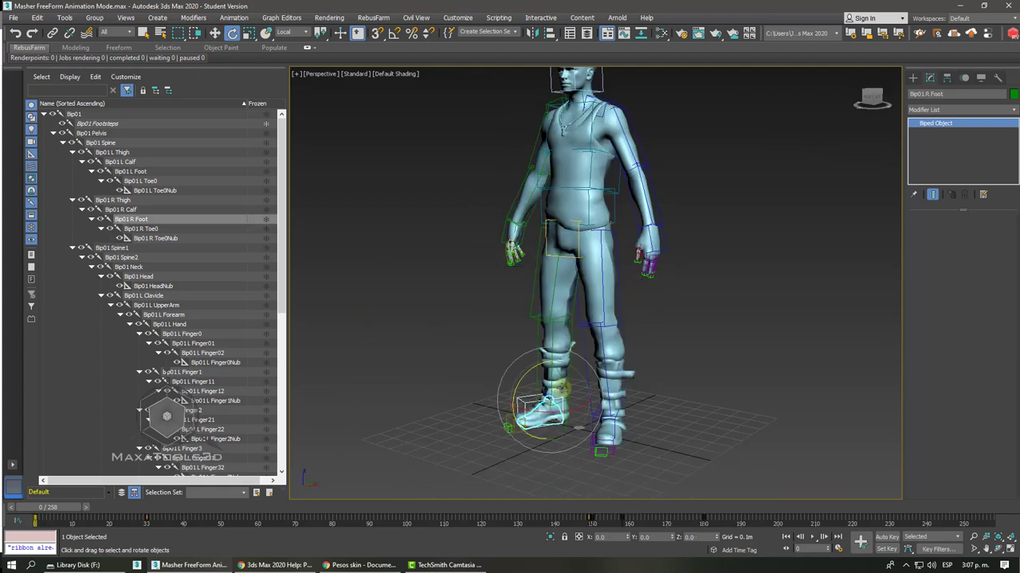
mouse_move(533, 419)
mouse_down()
mouse_move(505, 407)
mouse_move(532, 414)
mouse_up()
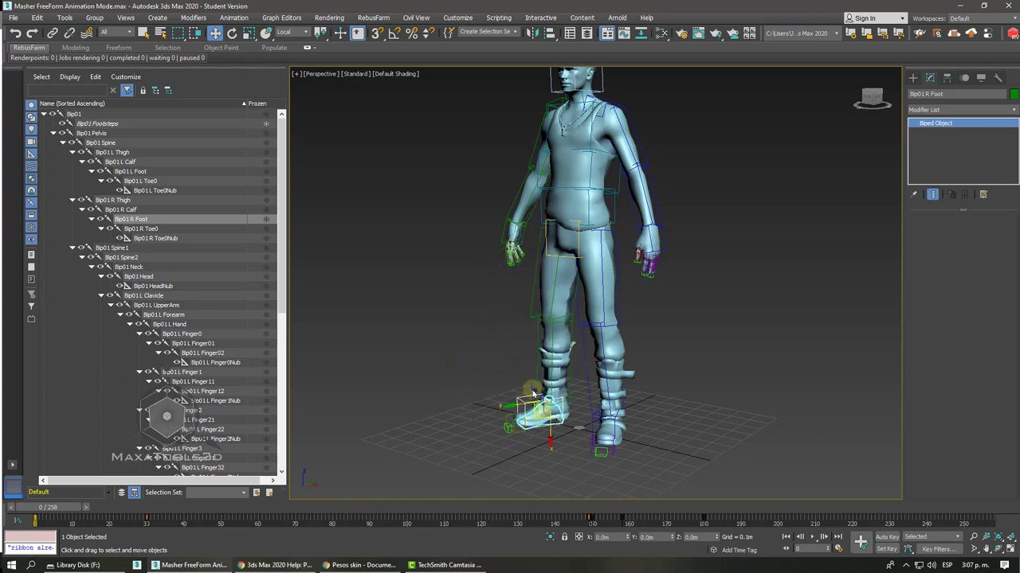
alt+middle_drag(605, 422, 593, 405)
drag(593, 404, 596, 380)
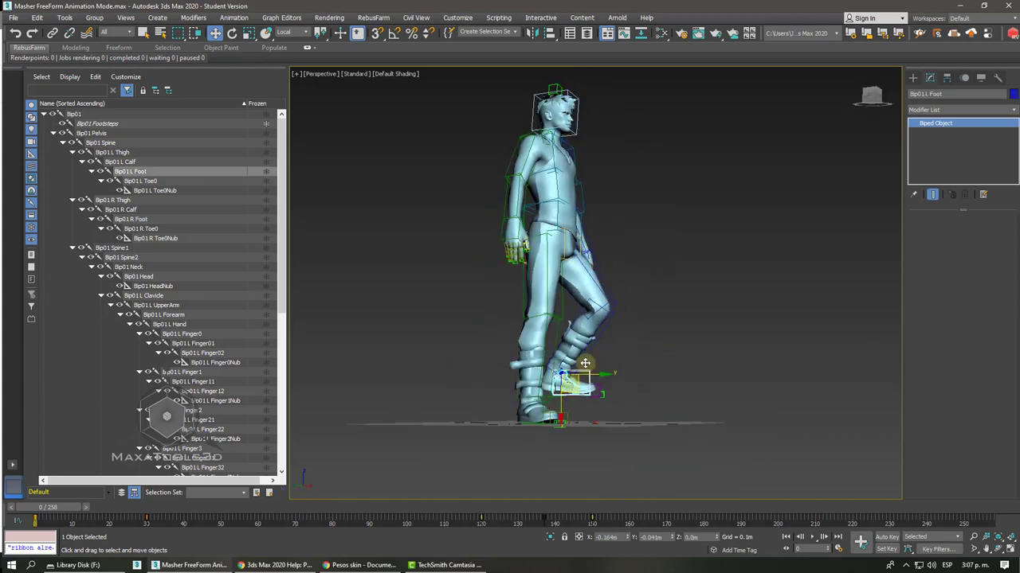
Step: Move the Bip01 R Hand bone up and outward to test arm deformation
alt+middle_drag(594, 349, 510, 318)
scroll(437, 278, up, 5)
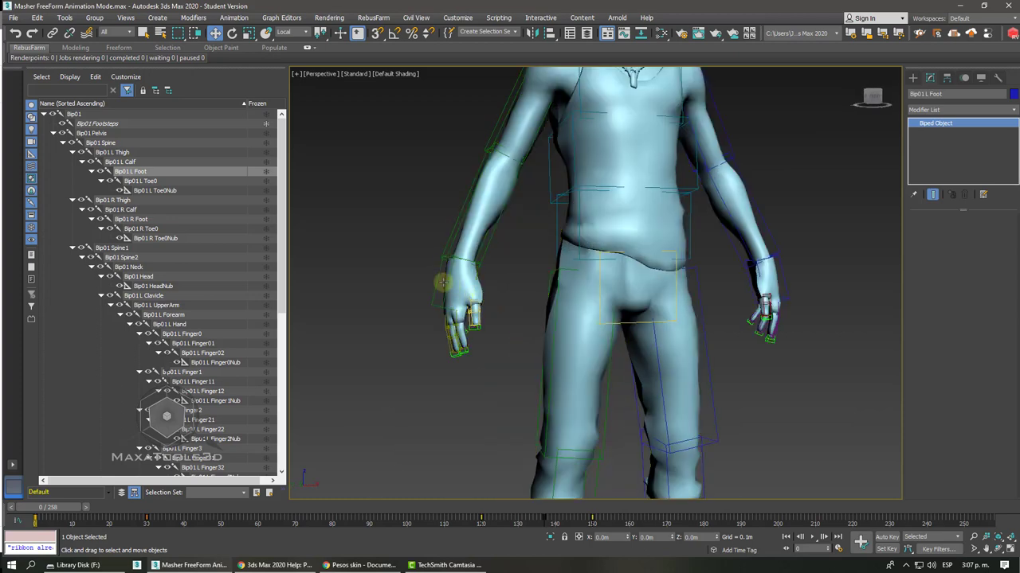
click(437, 279)
mouse_move(459, 277)
mouse_down()
mouse_move(493, 286)
mouse_move(478, 261)
mouse_move(482, 271)
mouse_up()
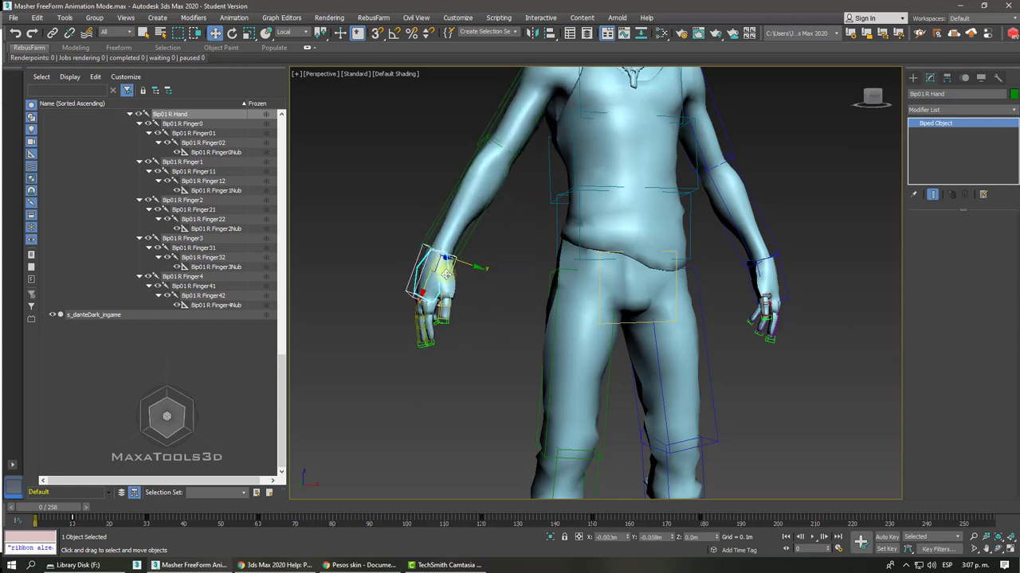
scroll(488, 269, down, 4)
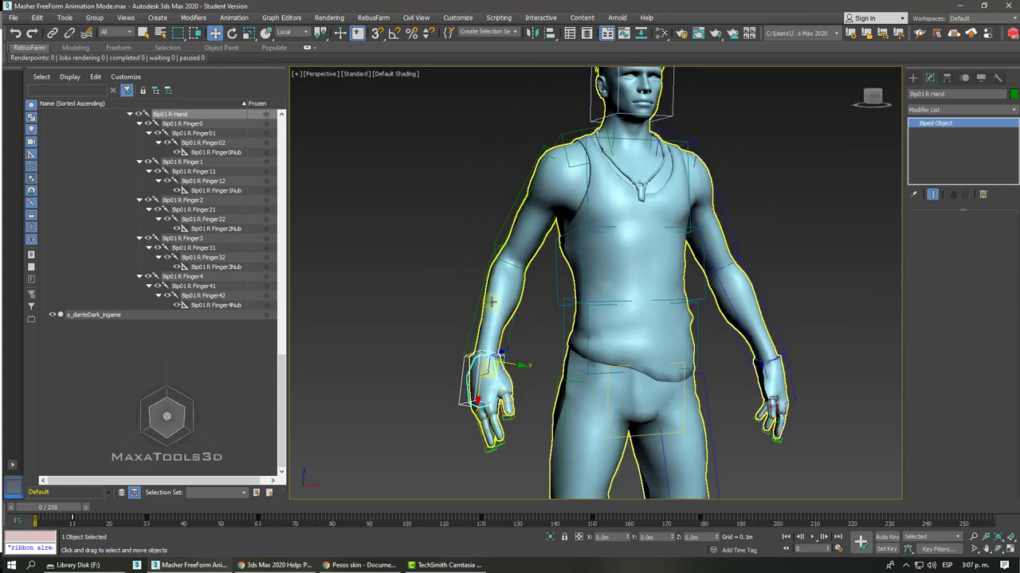
mouse_move(492, 374)
mouse_down()
mouse_move(471, 359)
mouse_move(494, 364)
mouse_move(468, 361)
mouse_move(476, 368)
mouse_up()
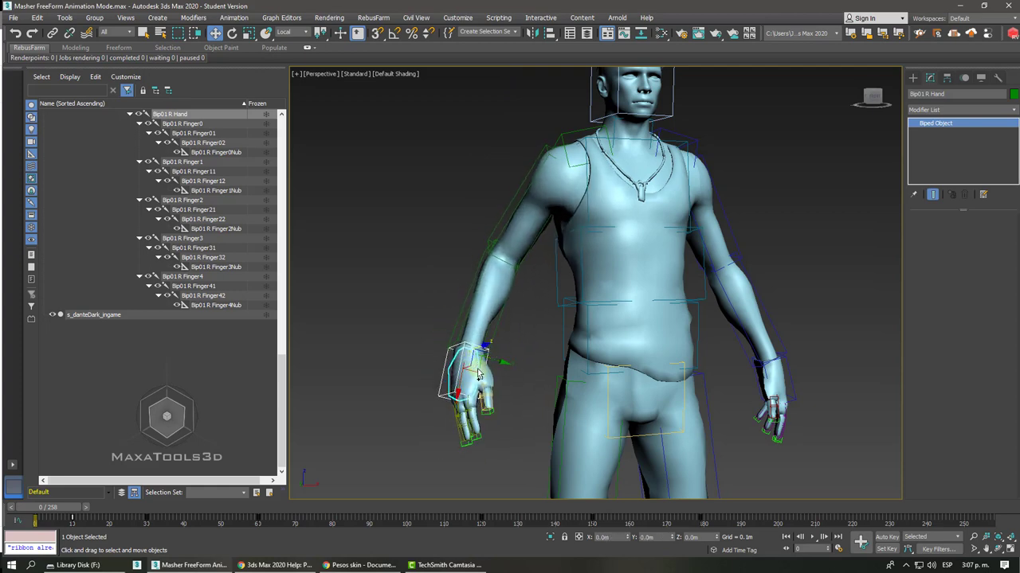
Step: Rotate the Bip01 Head bone sideways to test neck deformation, then select the mesh
alt+middle_drag(478, 374, 654, 137)
click(655, 137)
right_click(676, 128)
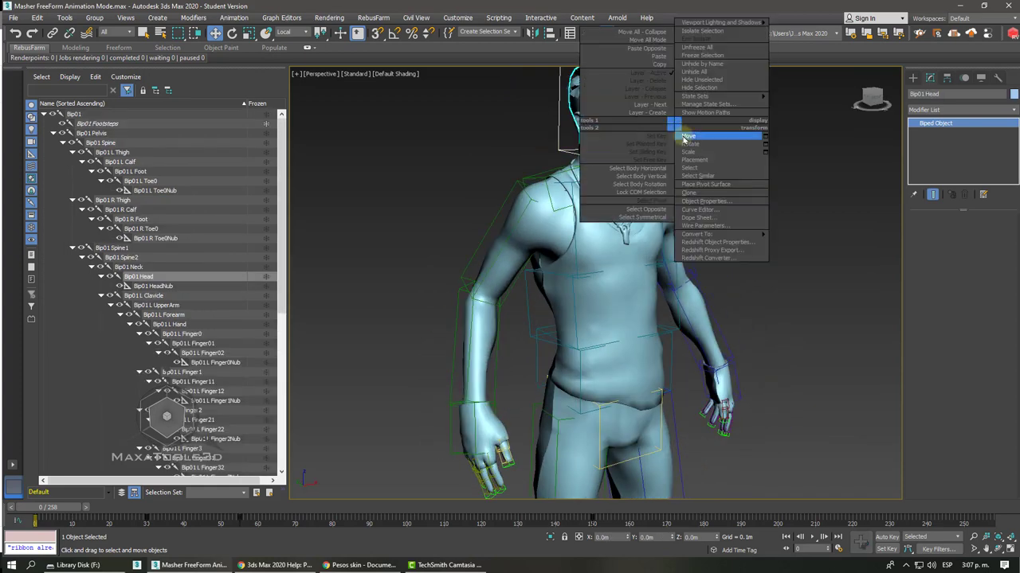
click(686, 143)
mouse_move(604, 146)
mouse_down()
mouse_move(592, 150)
mouse_move(585, 136)
mouse_up()
key(z)
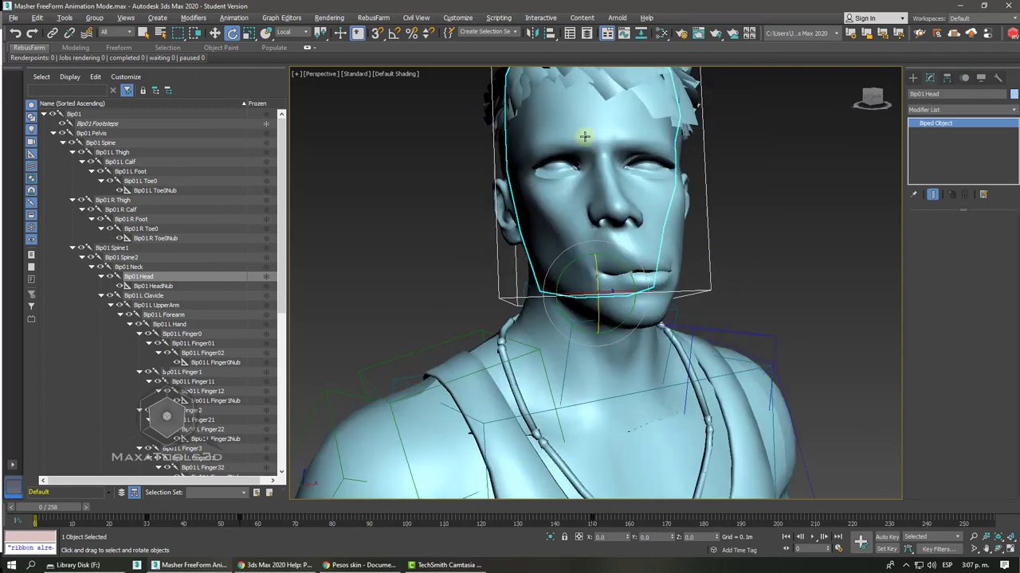
alt+middle_drag(584, 136, 802, 191)
click(649, 171)
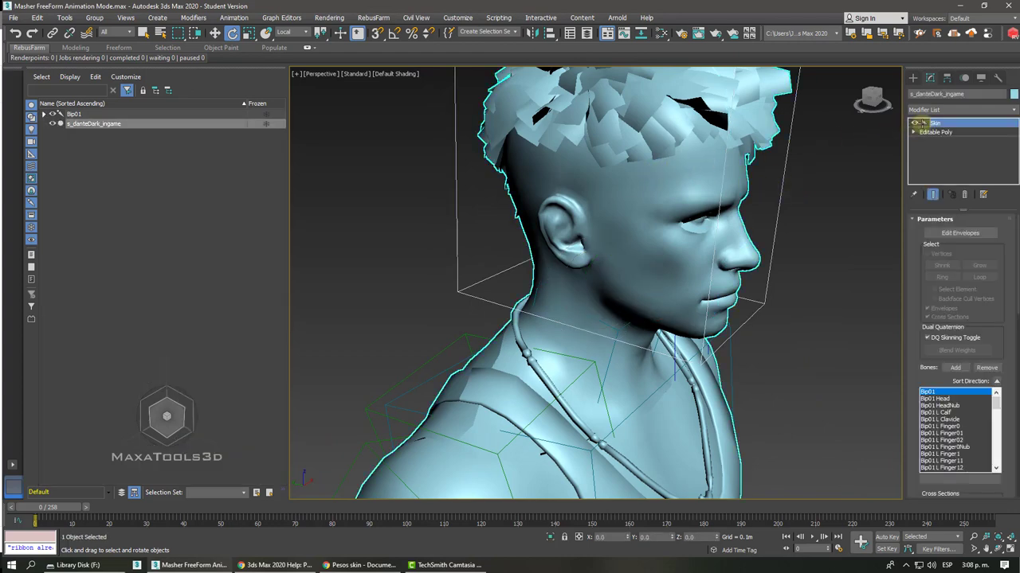
Step: Enter Edit Envelopes on the Skin modifier and select the Bip01 Head envelope
click(923, 123)
click(939, 132)
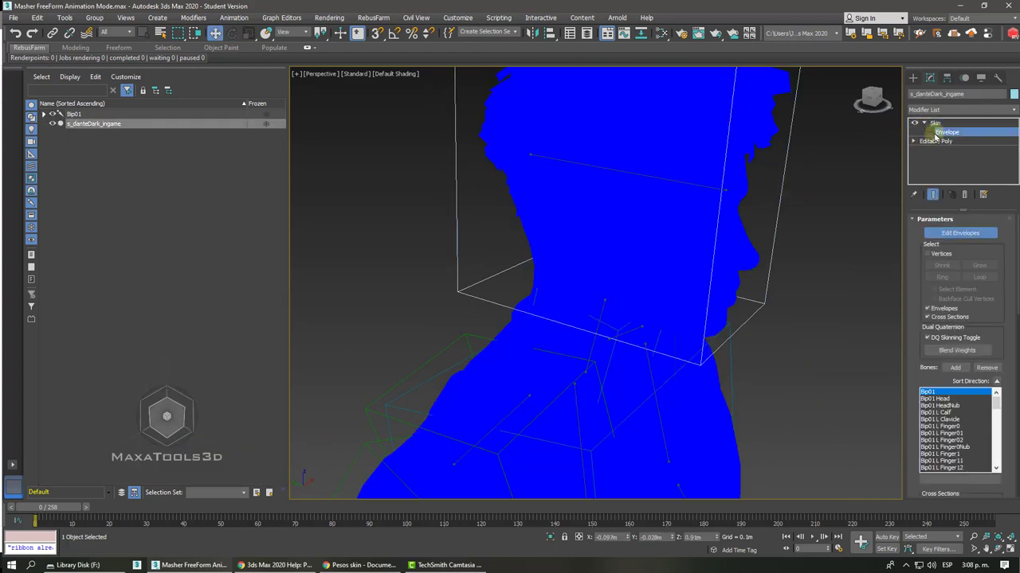
click(644, 175)
alt+middle_drag(645, 176, 645, 176)
scroll(644, 171, down, 1)
scroll(644, 173, down, 1)
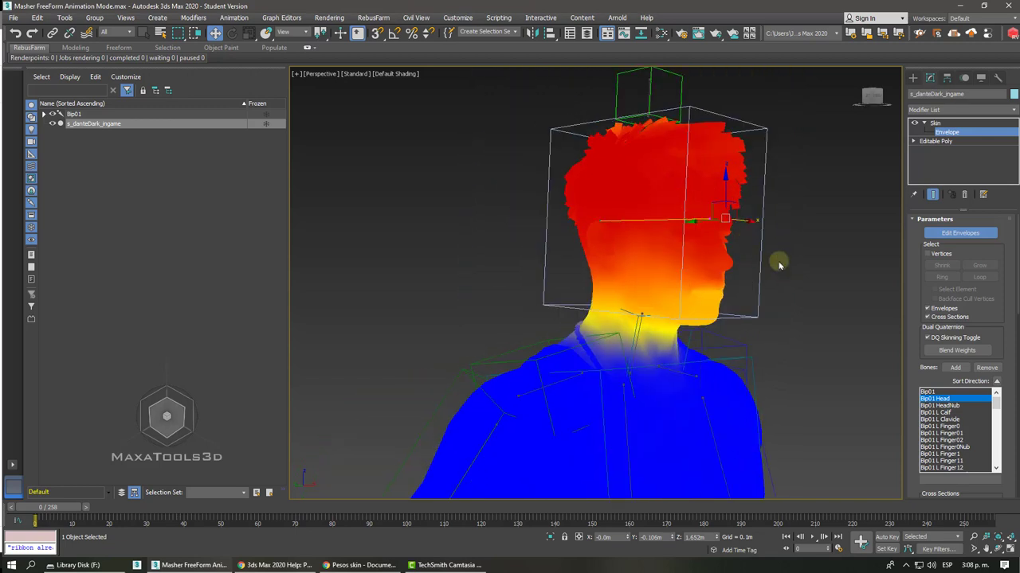
drag(926, 317, 916, 170)
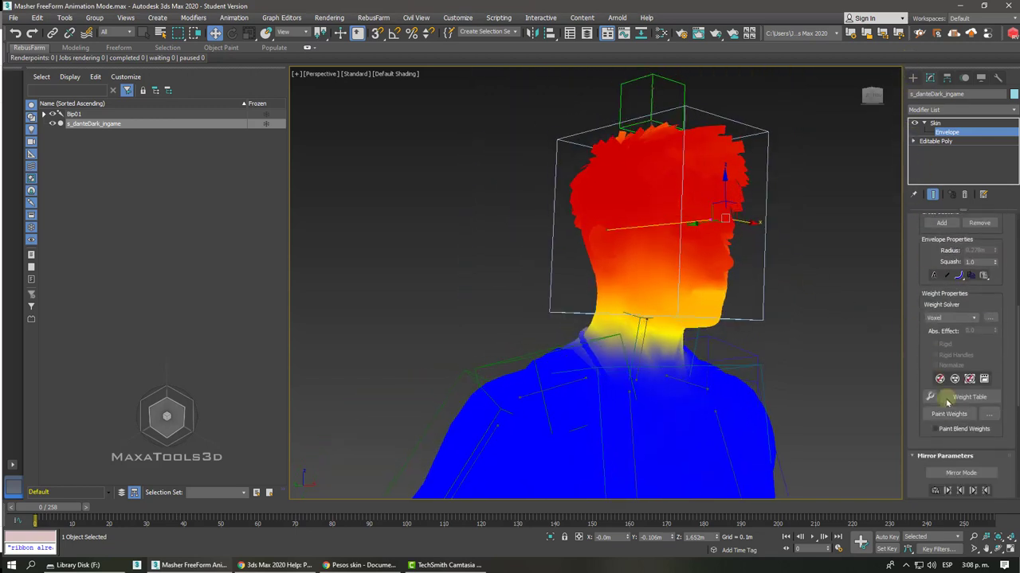
Step: Paint full Bip01 Head weight over the head, then exit envelope editing
click(949, 414)
drag(671, 278, 683, 287)
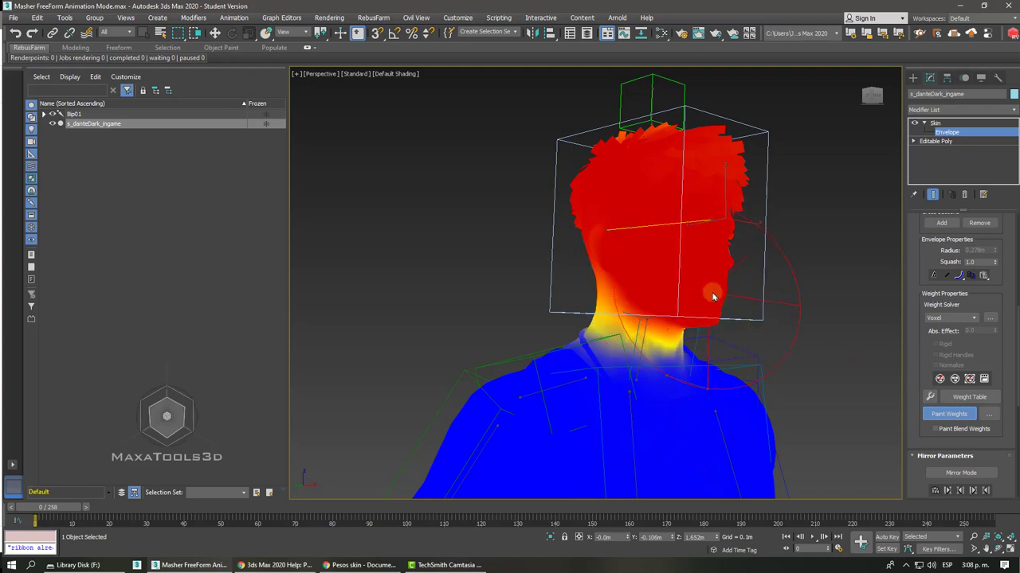
alt+middle_drag(713, 296, 661, 262)
scroll(528, 188, up, 2)
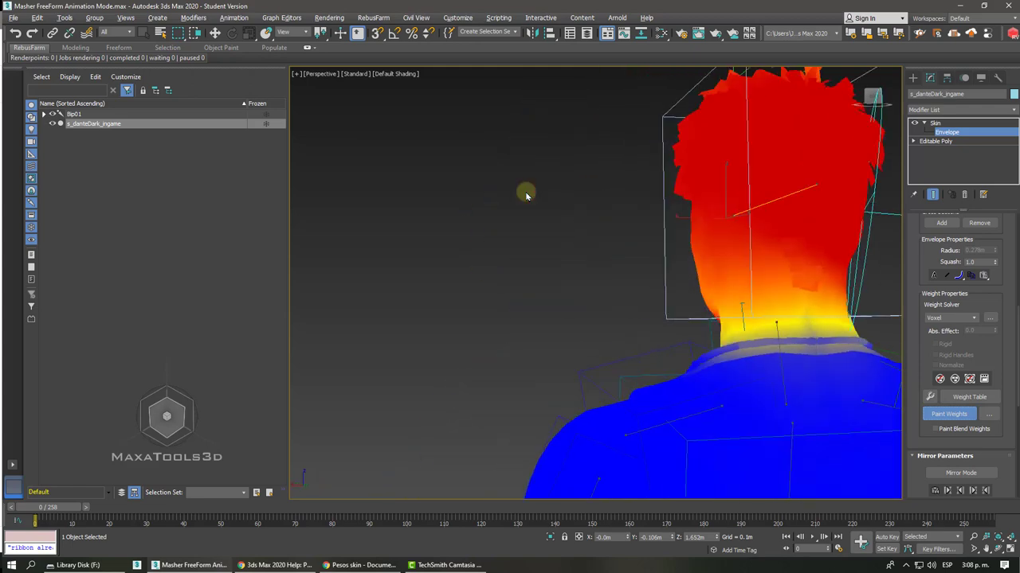
alt+middle_drag(531, 193, 705, 212)
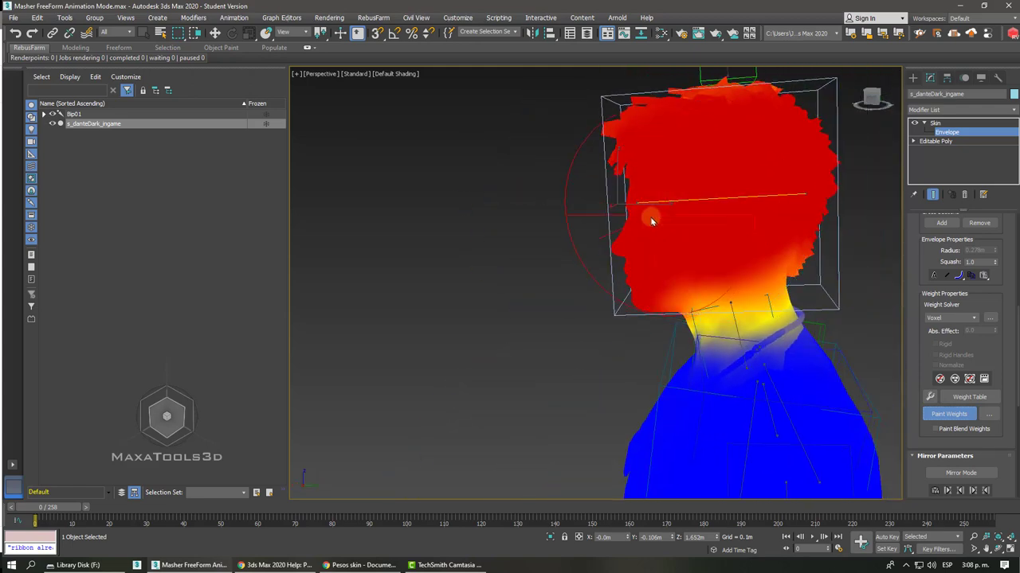
click(951, 124)
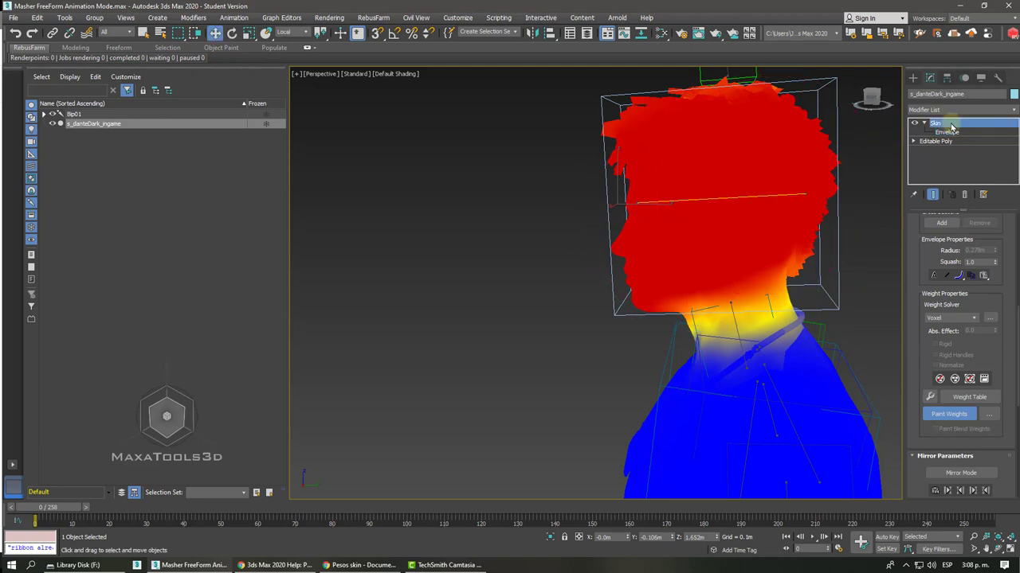
alt+middle_drag(701, 232, 748, 232)
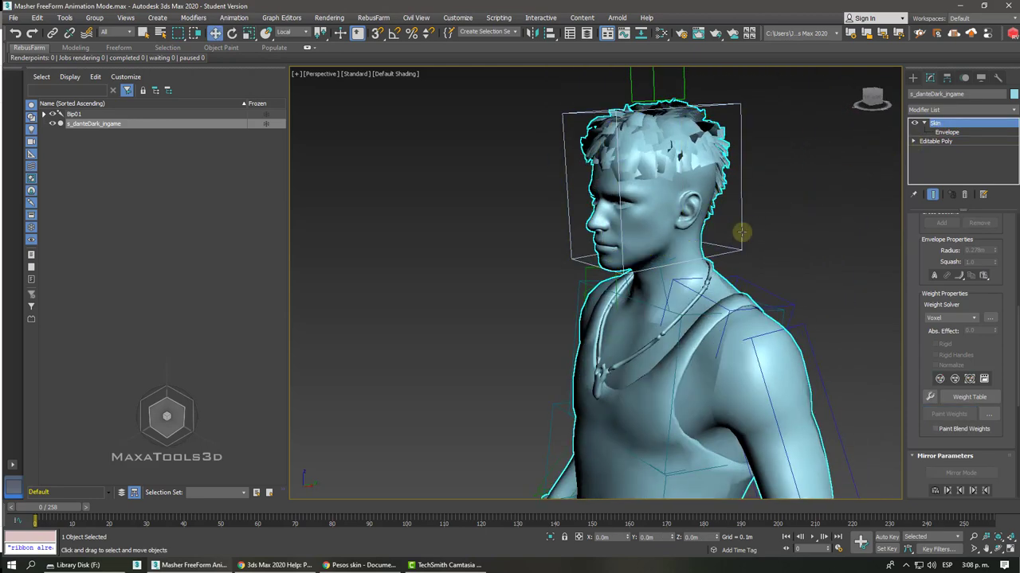
Step: Rotate the Bip01 Head bone back and forth, then zoom out to the whole character
click(740, 235)
right_click(673, 202)
key(e)
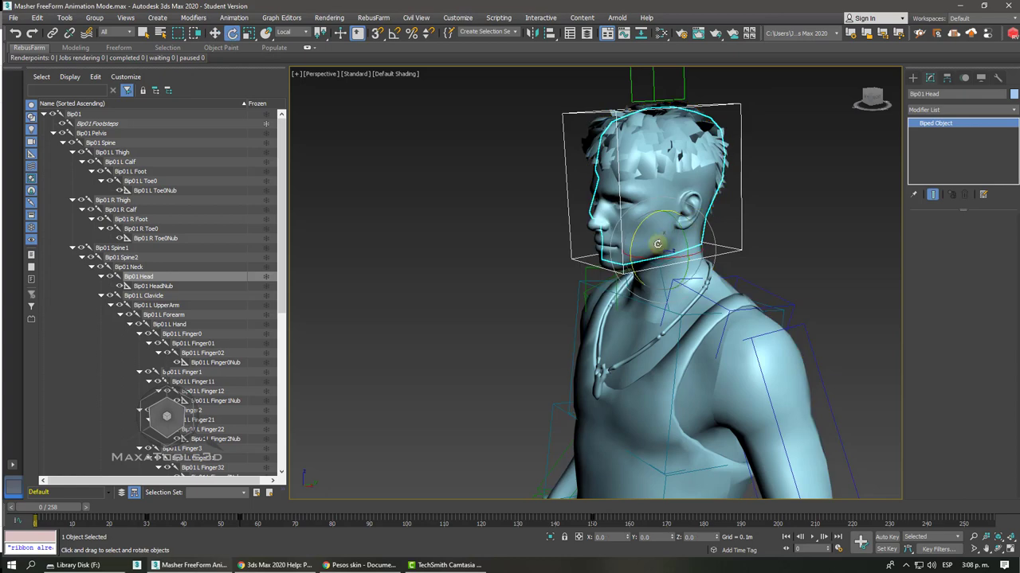
mouse_move(654, 237)
mouse_down()
mouse_move(680, 242)
mouse_move(699, 227)
mouse_move(654, 243)
mouse_up()
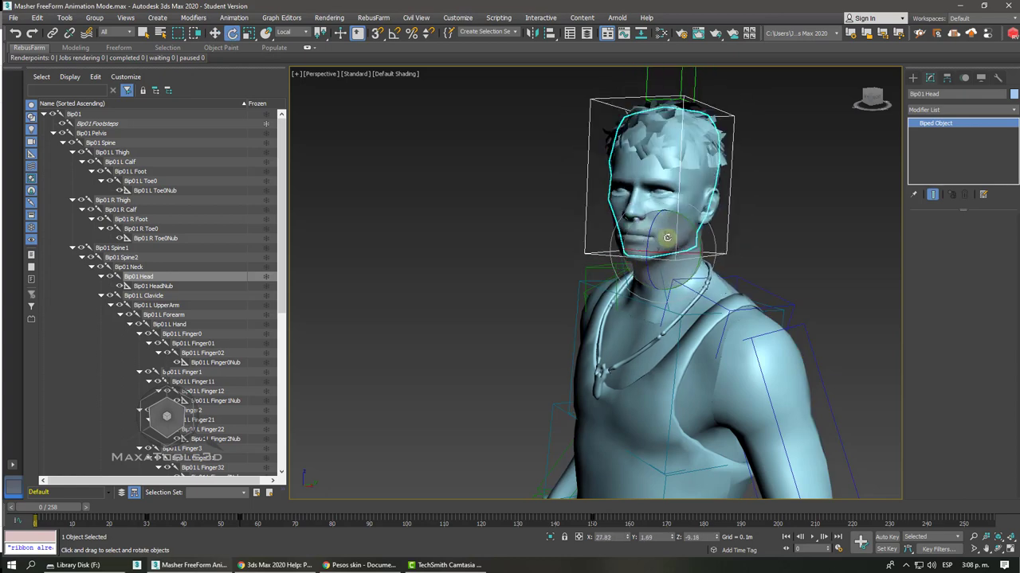
key(shift+z)
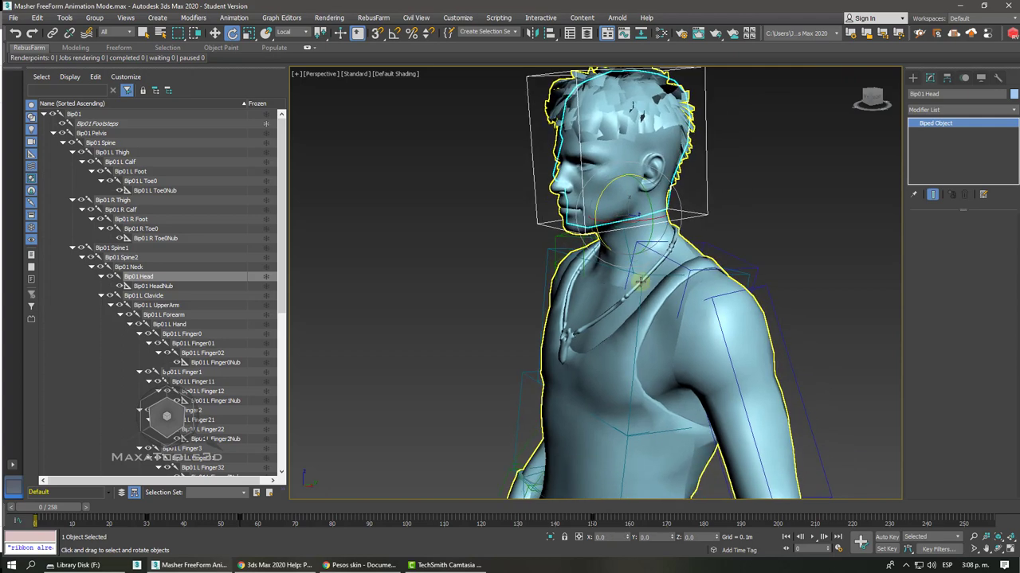
key(shift+z)
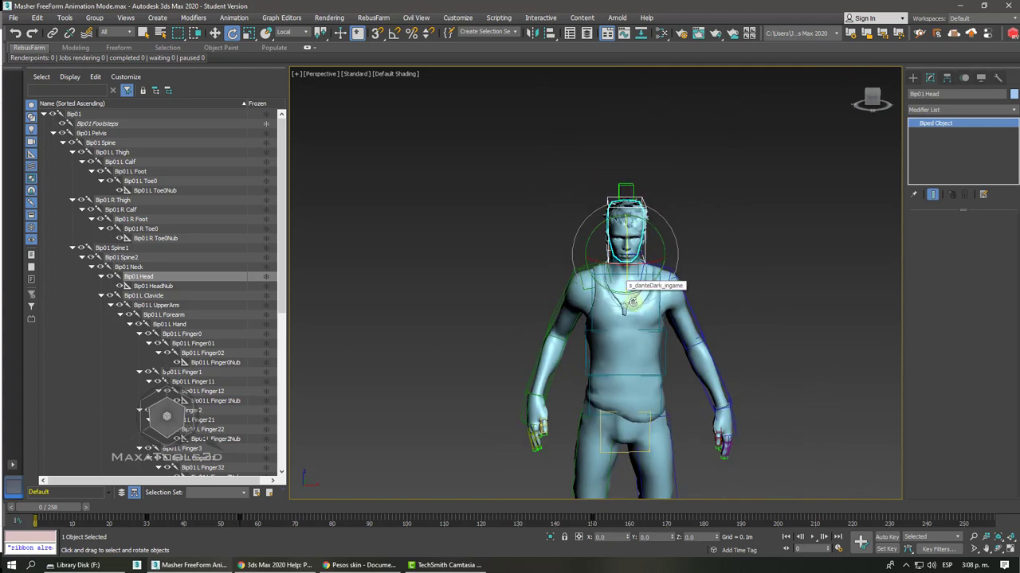